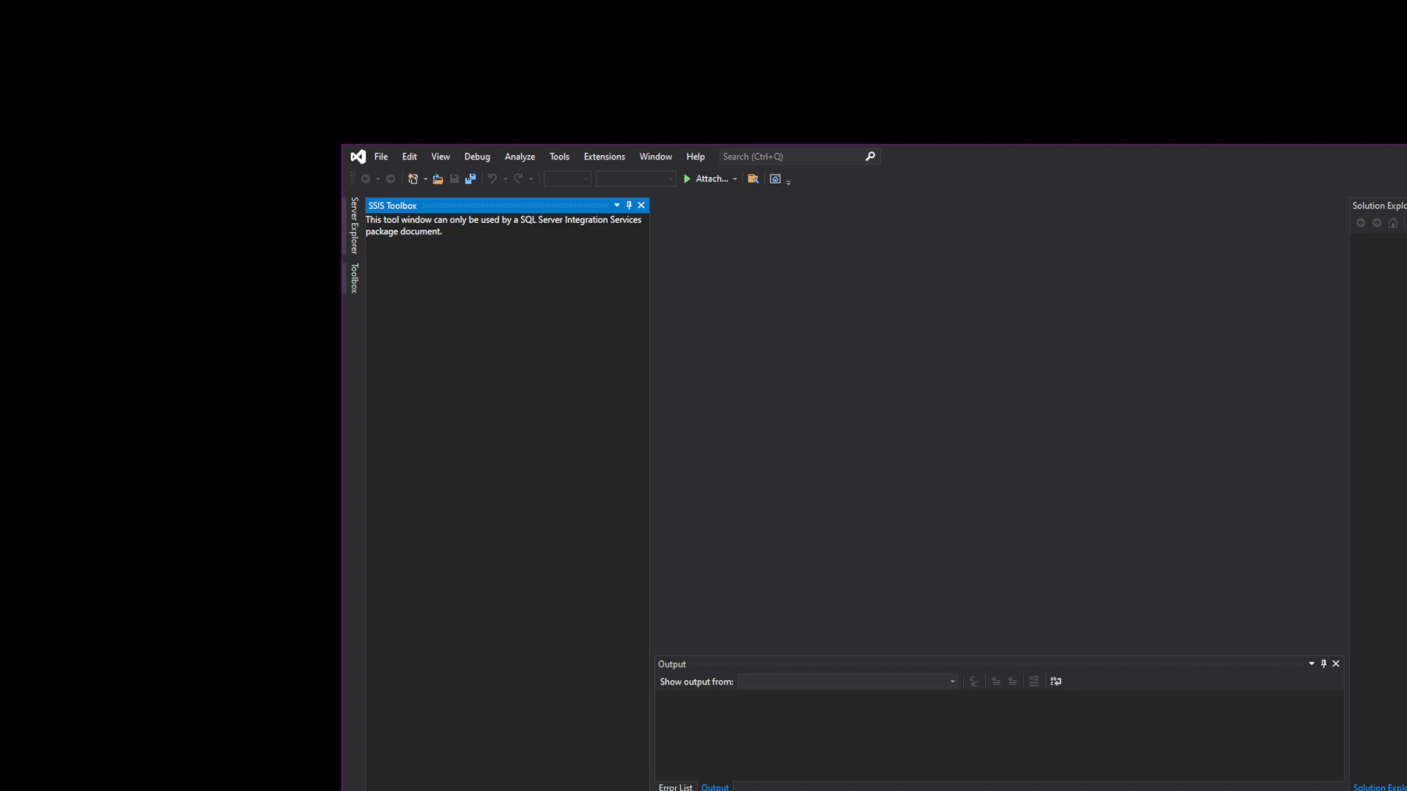
- Maximize the Visual Studio window, glance at the File menu, then restore the window's smaller size
{"action": "key", "text": "super+Up"}
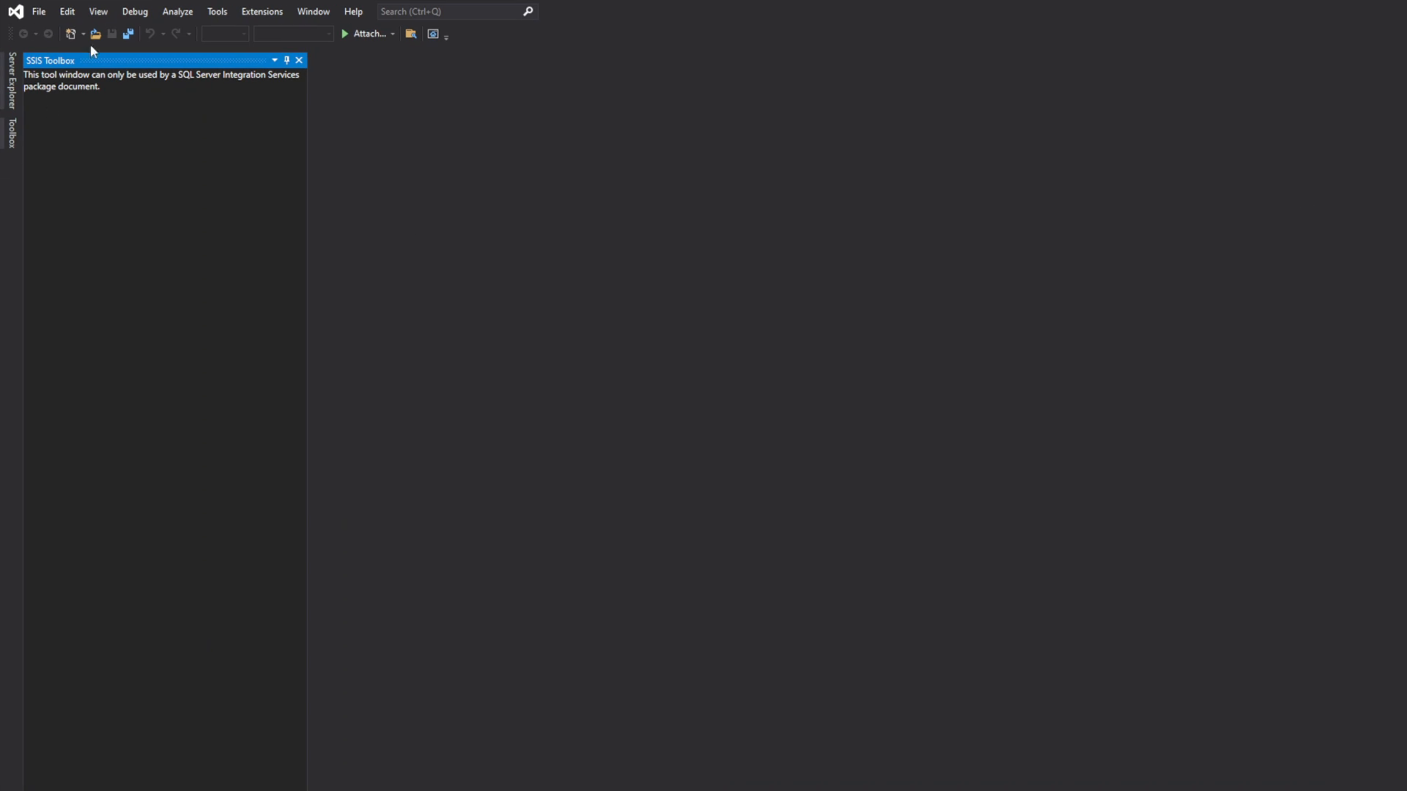
{"action": "left_click", "coordinate": [34, 12]}
{"action": "left_click", "coordinate": [1087, 17]}
{"action": "key", "text": "super+Down"}
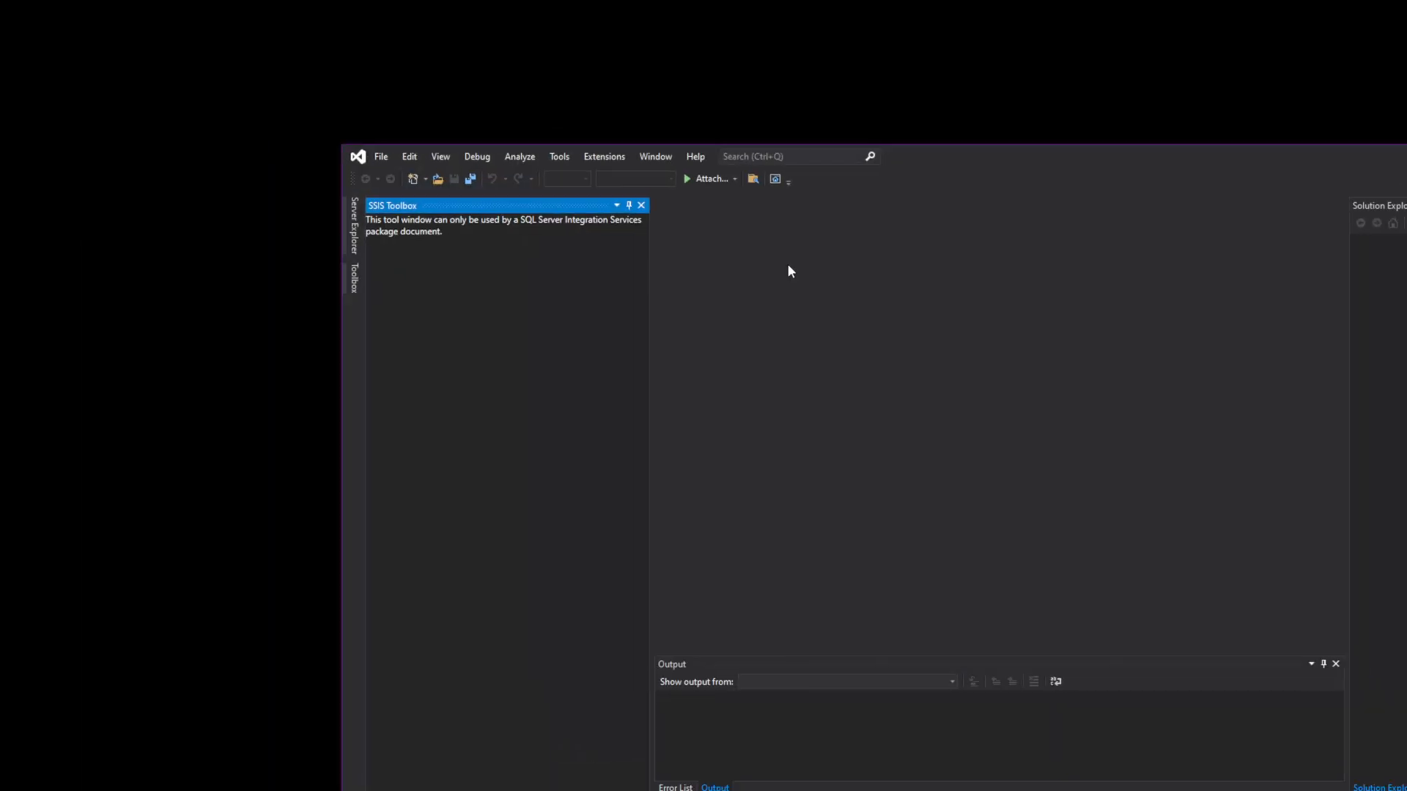
- Show the File menu with its New submenu expanded
{"action": "left_click", "coordinate": [382, 159]}
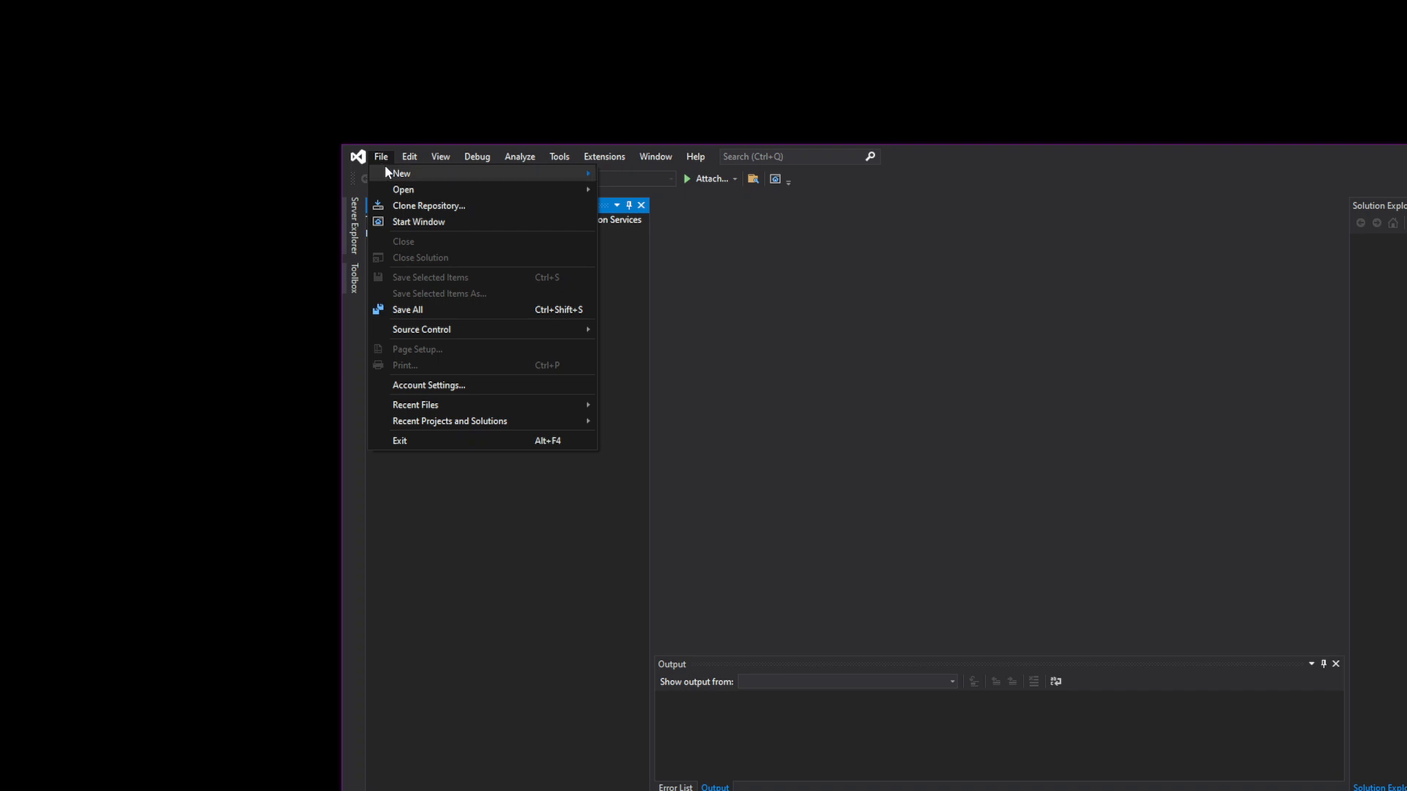
{"action": "mouse_move", "coordinate": [401, 196]}
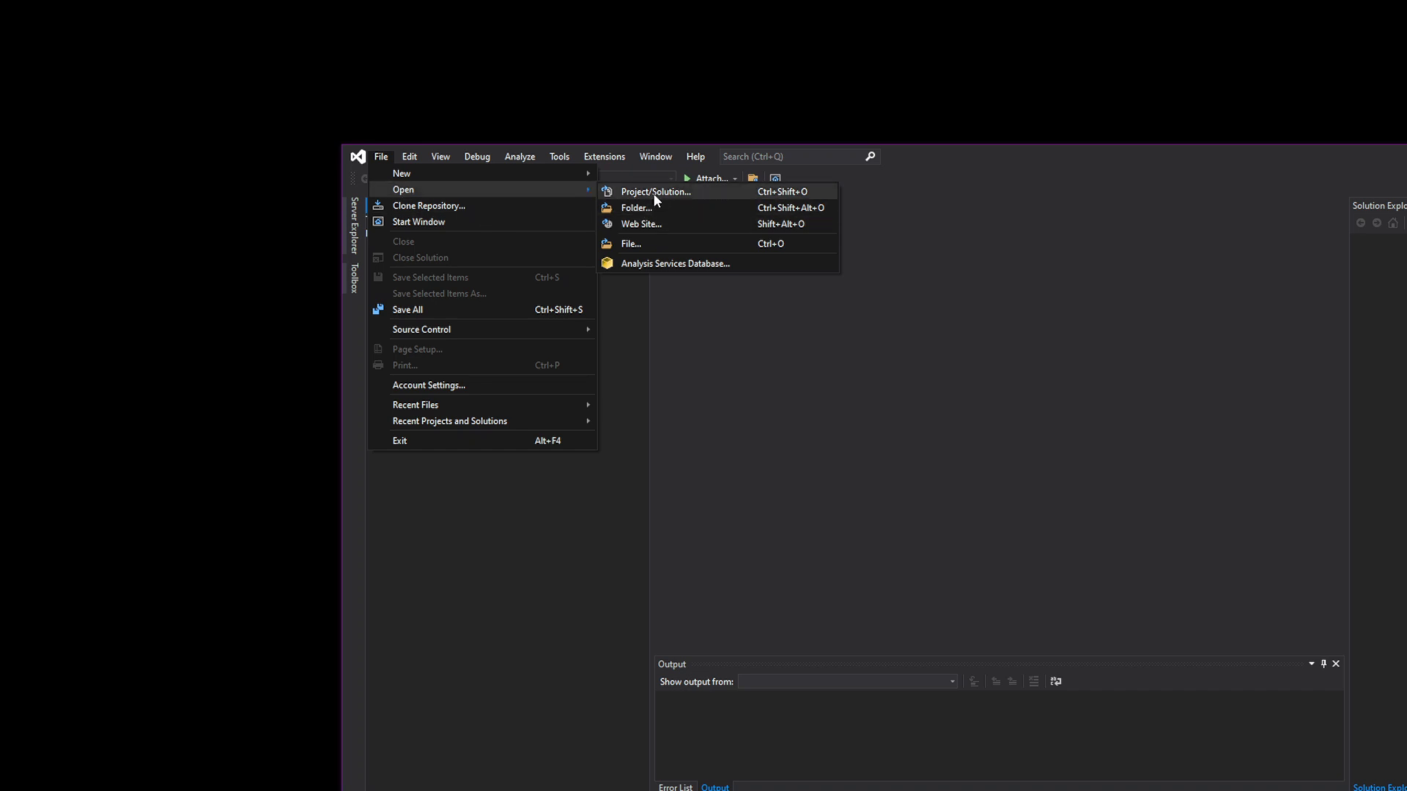
{"action": "mouse_move", "coordinate": [518, 176]}
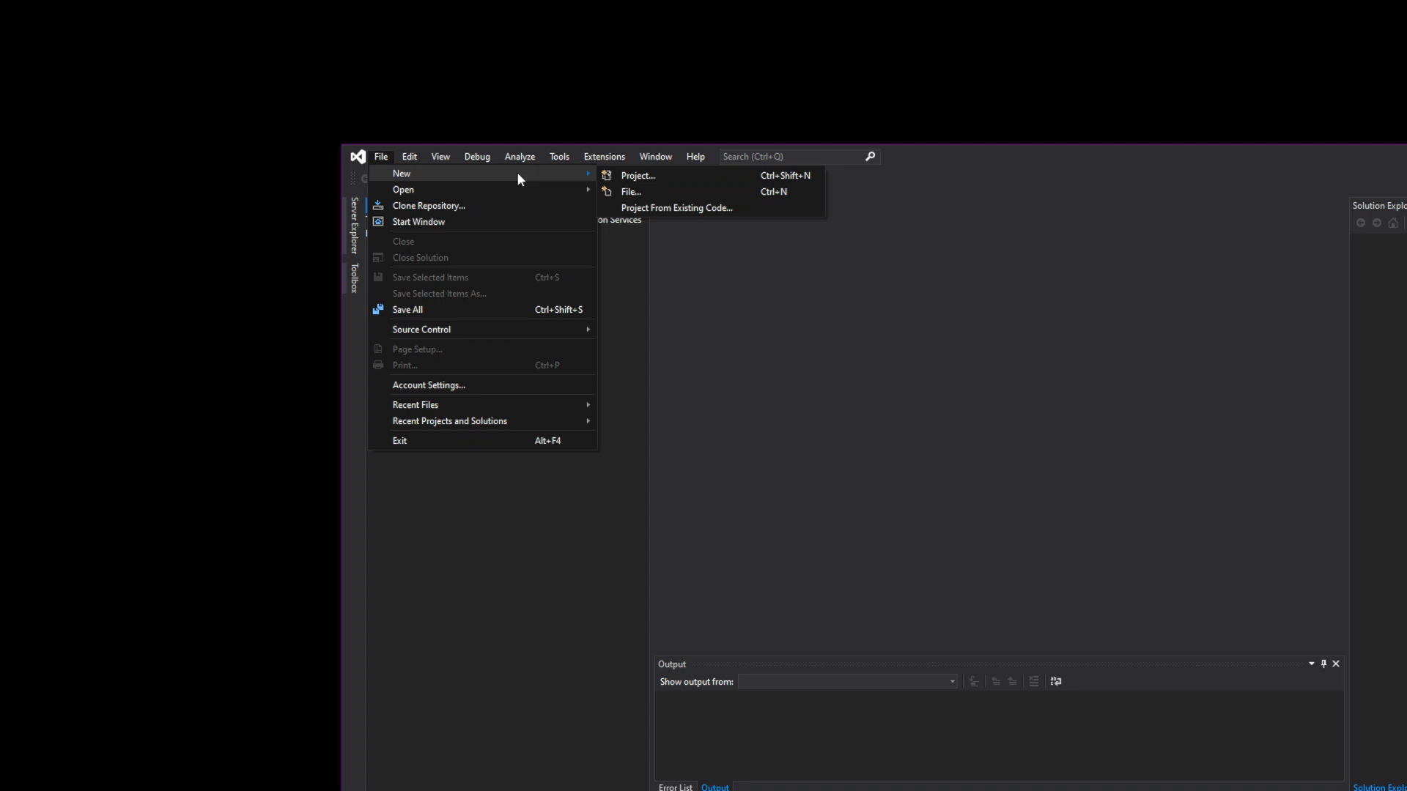
- Start a new project, filter templates by 'inte', and continue with Integration Services Project
{"action": "left_click", "coordinate": [688, 180]}
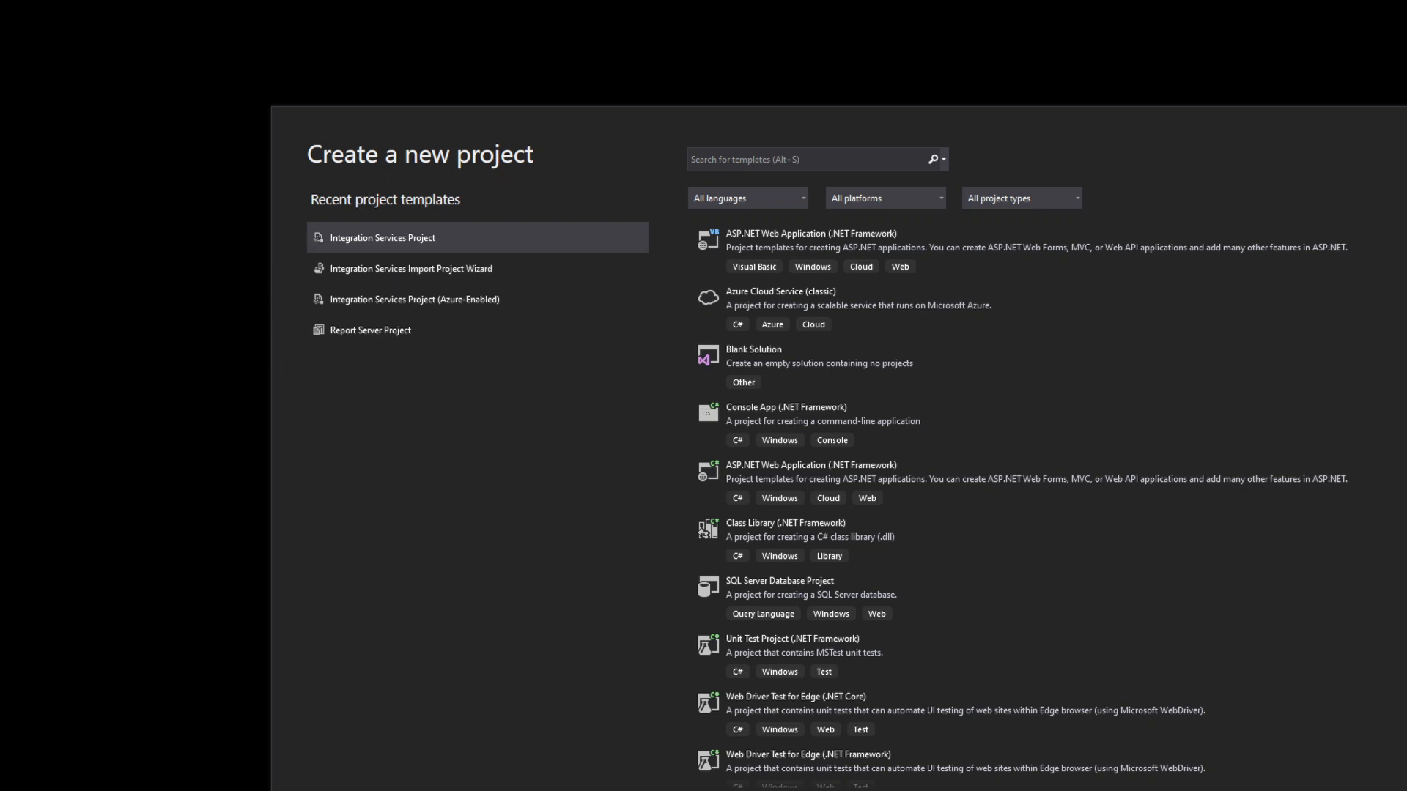
{"action": "left_click", "coordinate": [758, 157]}
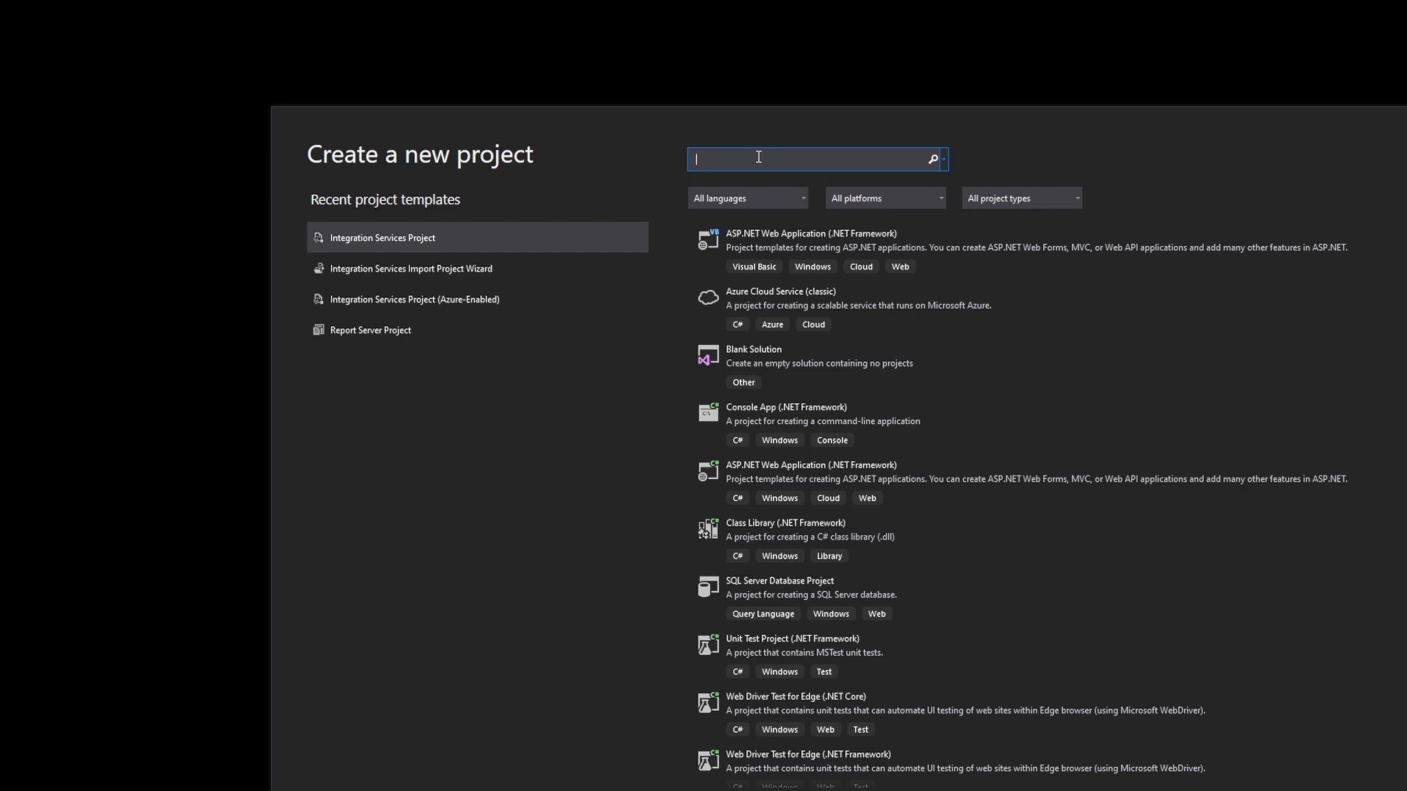
{"action": "type", "text": "inte"}
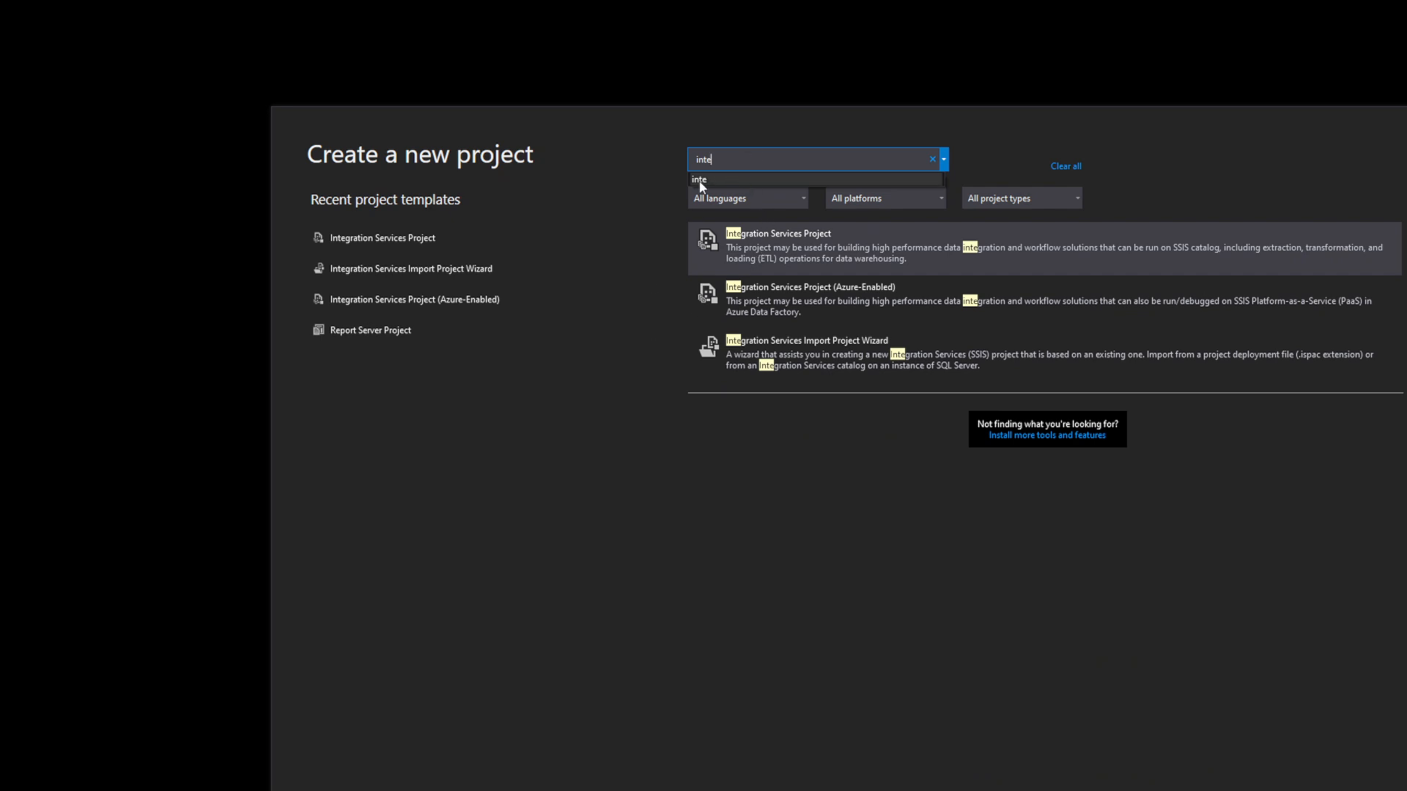
{"action": "left_click", "coordinate": [768, 254]}
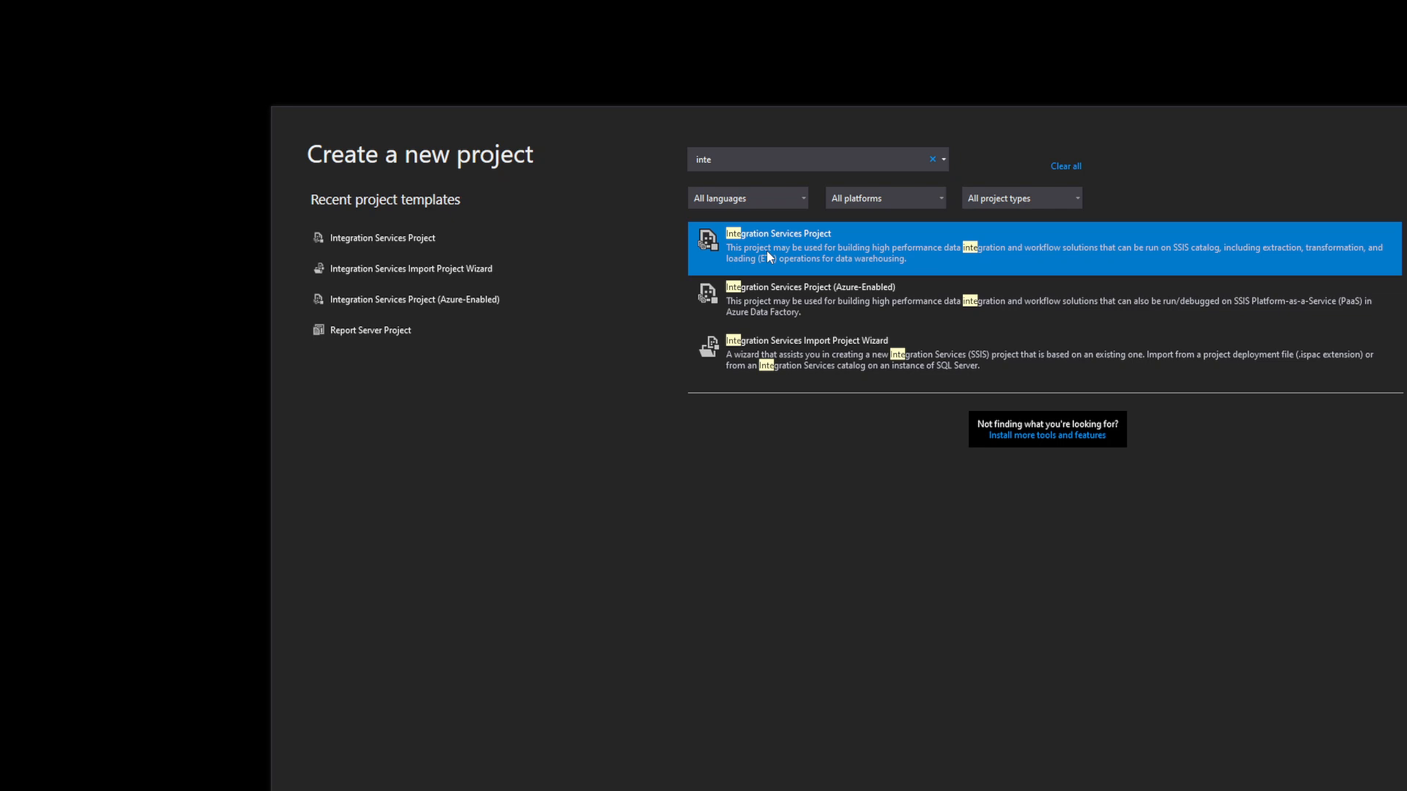
{"action": "key", "text": "Return"}
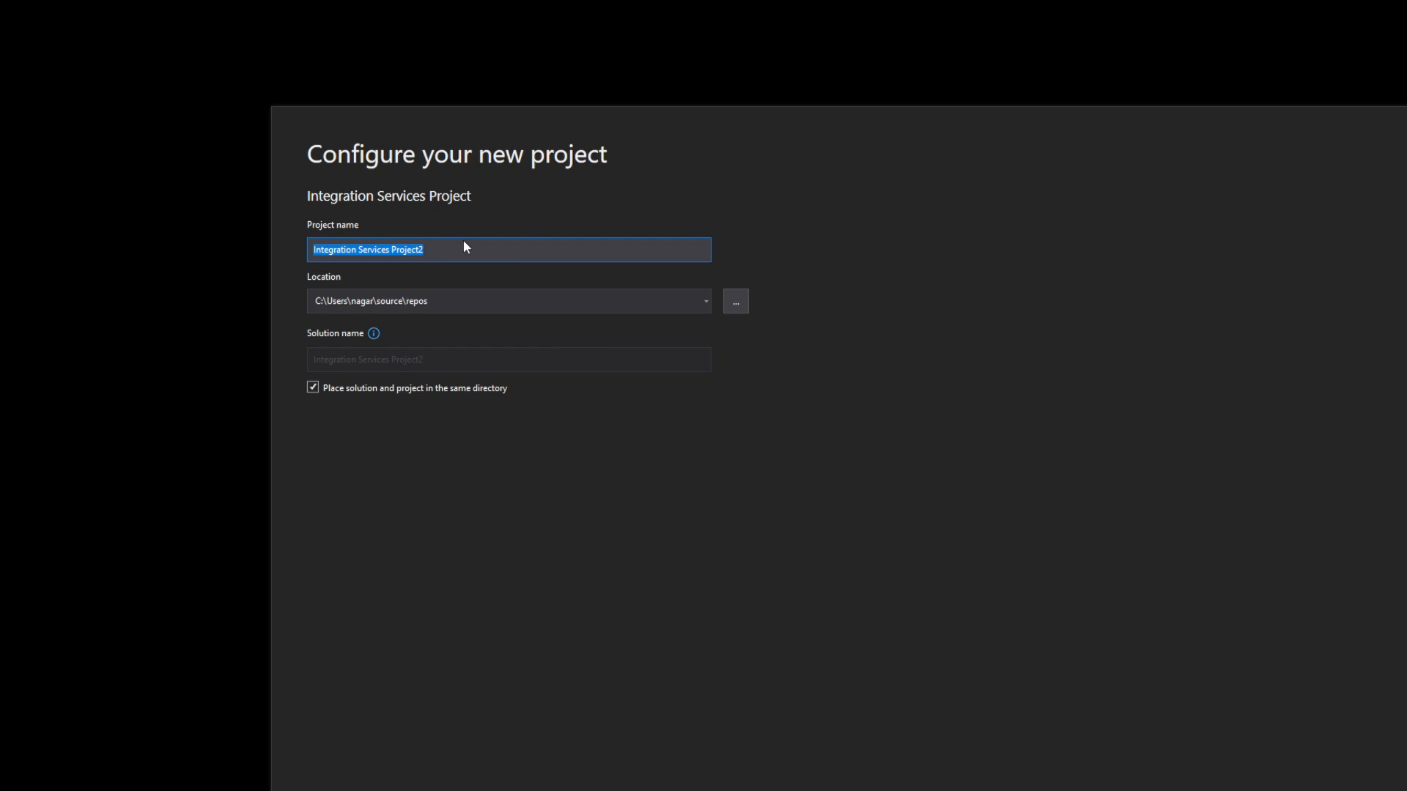
- Name the project SSIS_Practice and browse for a folder for its location
{"action": "type", "text": "SSIS_Dem"}
{"action": "key", "text": "BackSpace"}
{"action": "key", "text": "BackSpace"}
{"action": "key", "text": "BackSpace"}
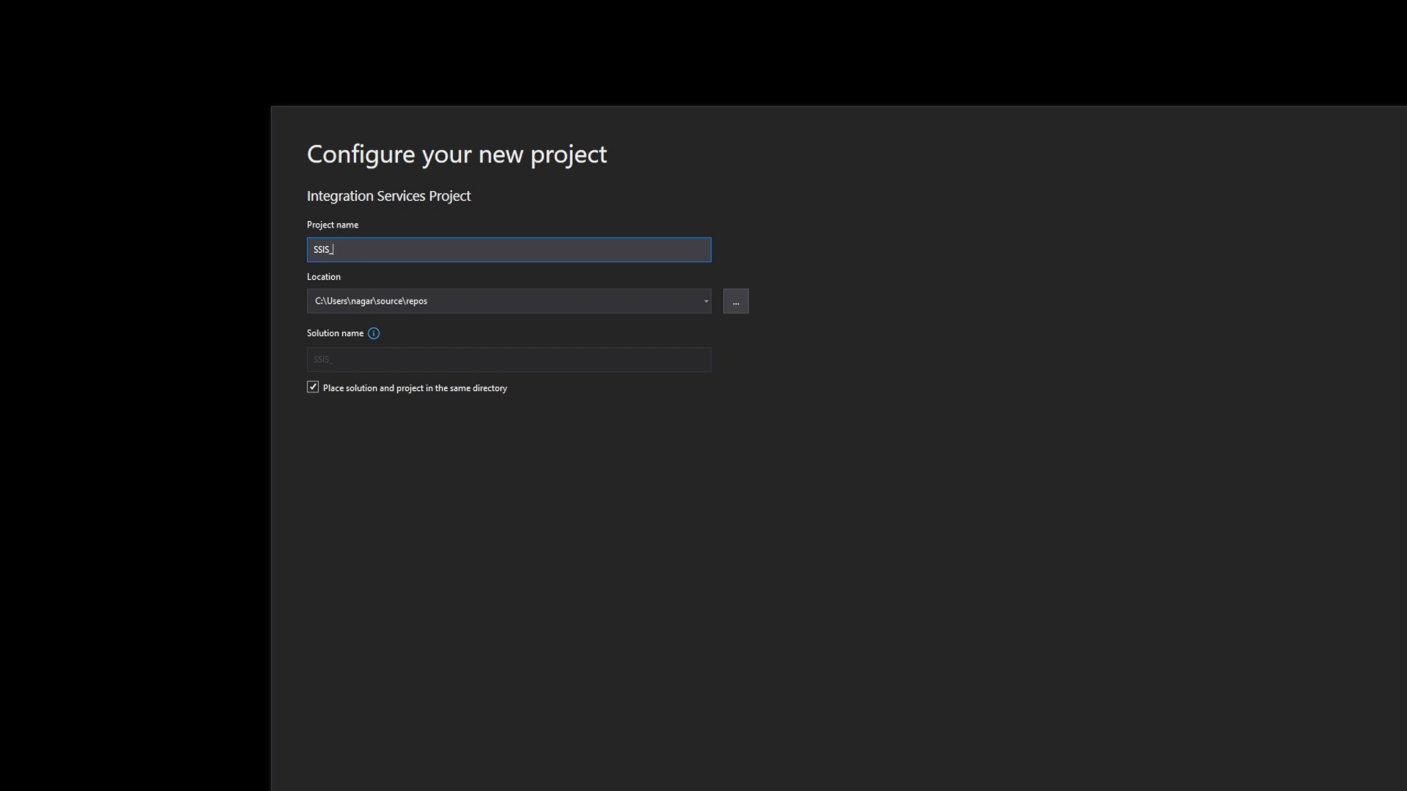
{"action": "type", "text": "Practice"}
{"action": "left_click", "coordinate": [982, 101]}
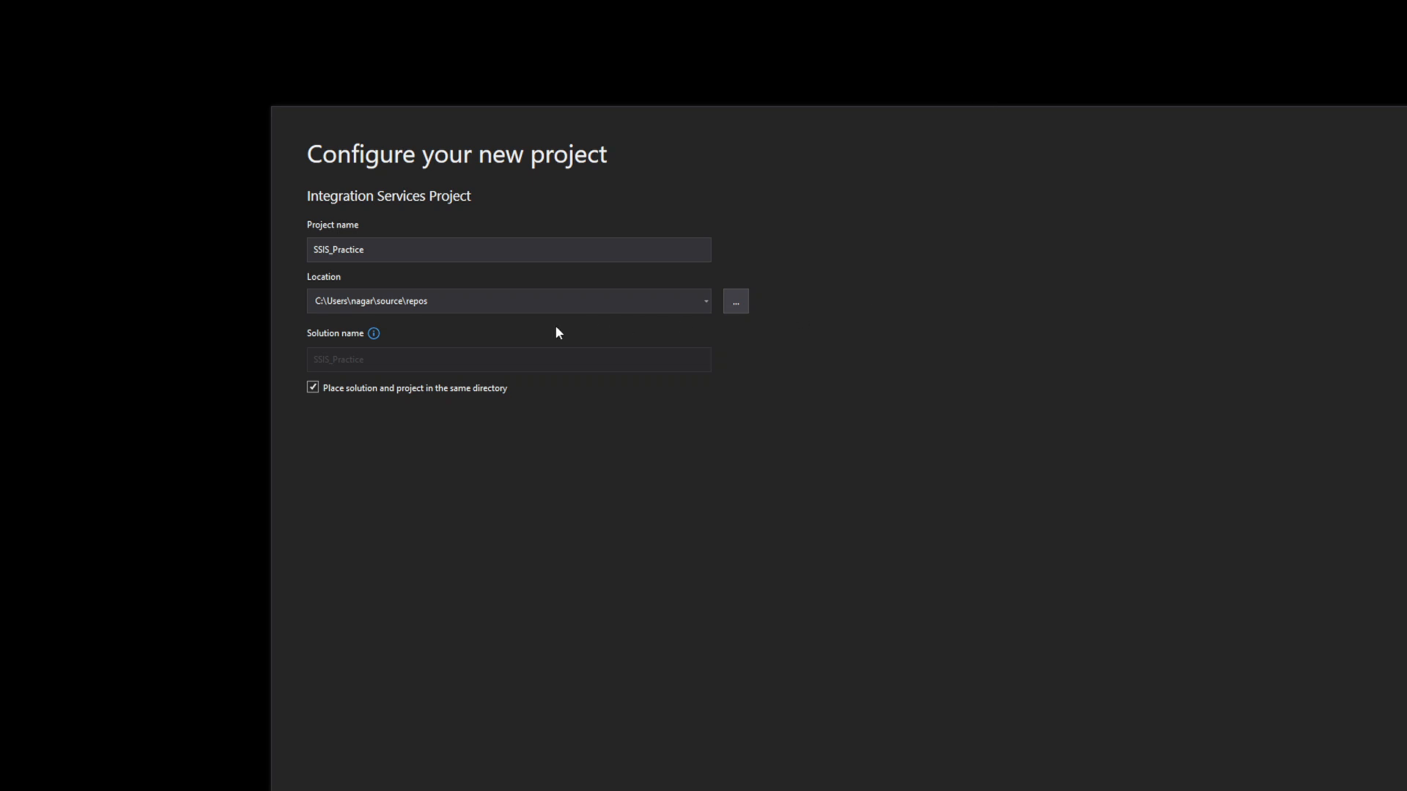
{"action": "left_click", "coordinate": [500, 303]}
{"action": "key", "text": "ctrl+a"}
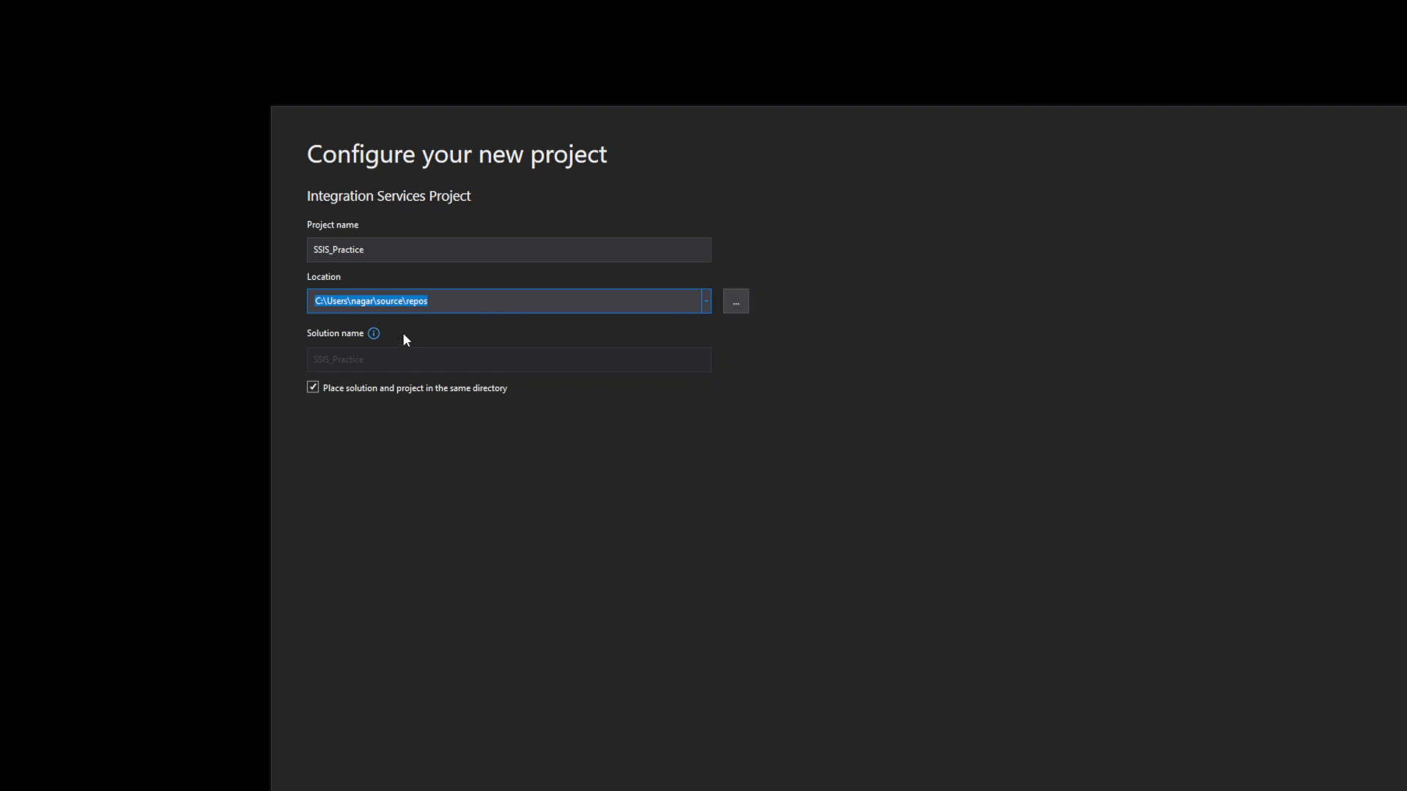
{"action": "left_click", "coordinate": [736, 303]}
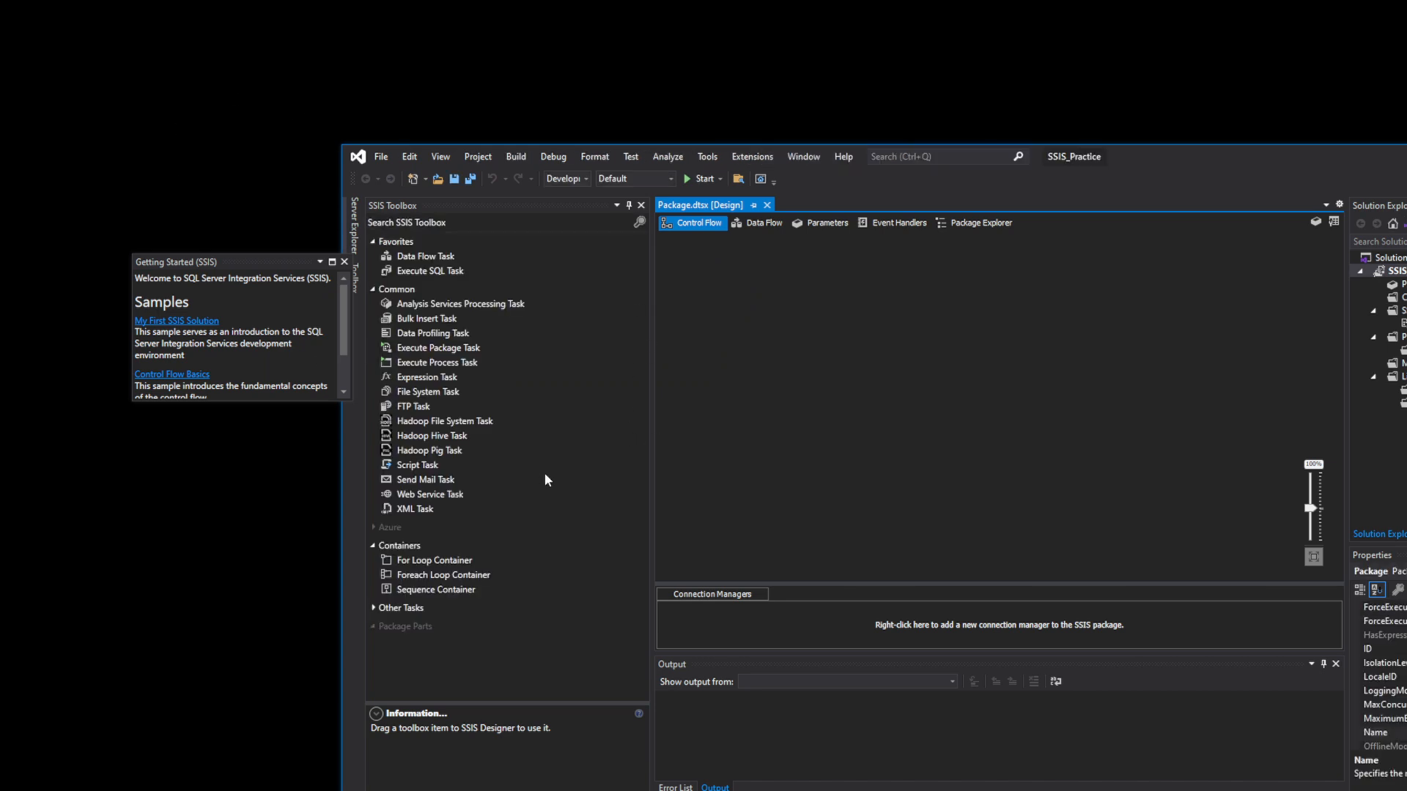
- Close the Getting Started (SSIS) window over the new Package.dtsx designer
{"action": "left_click", "coordinate": [344, 261]}
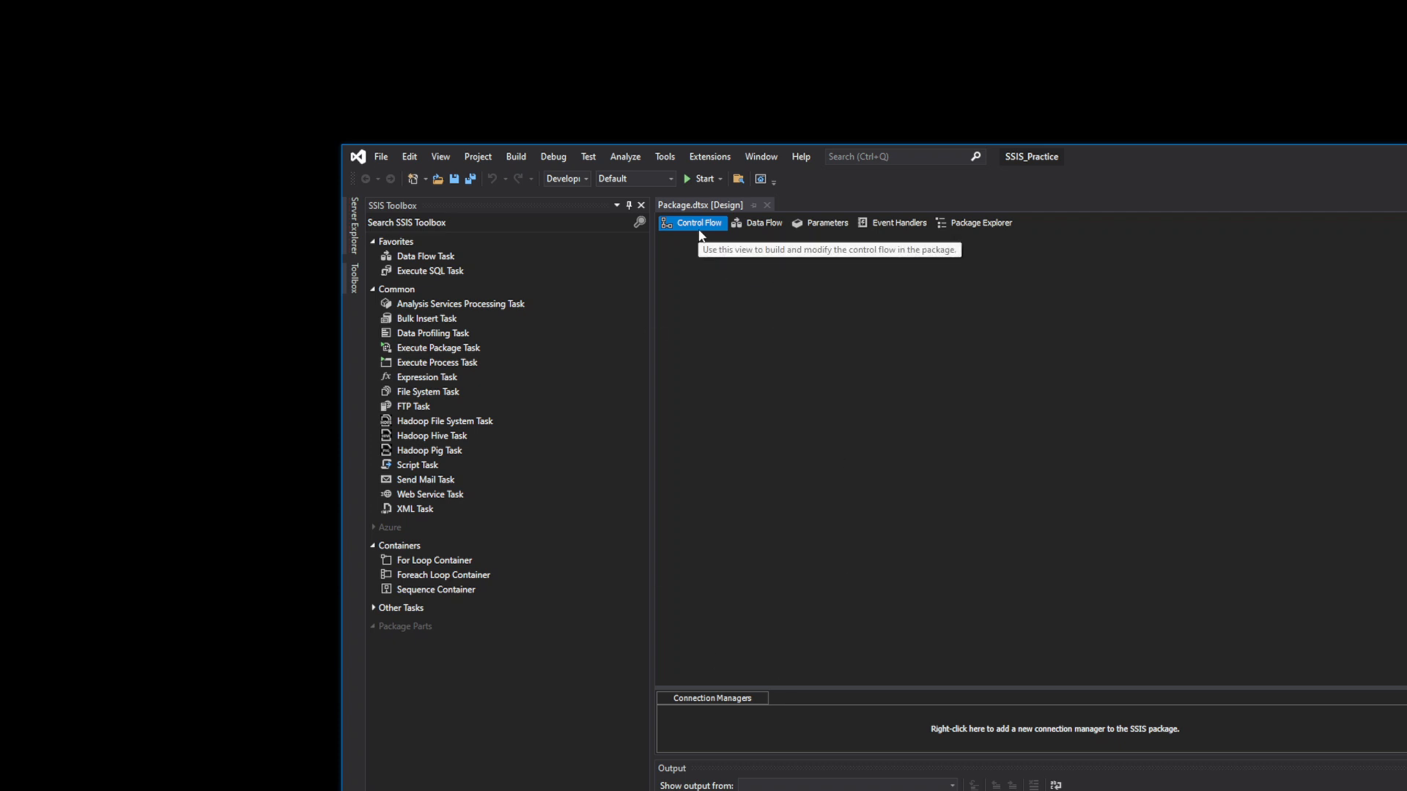
{"action": "left_click", "coordinate": [776, 225]}
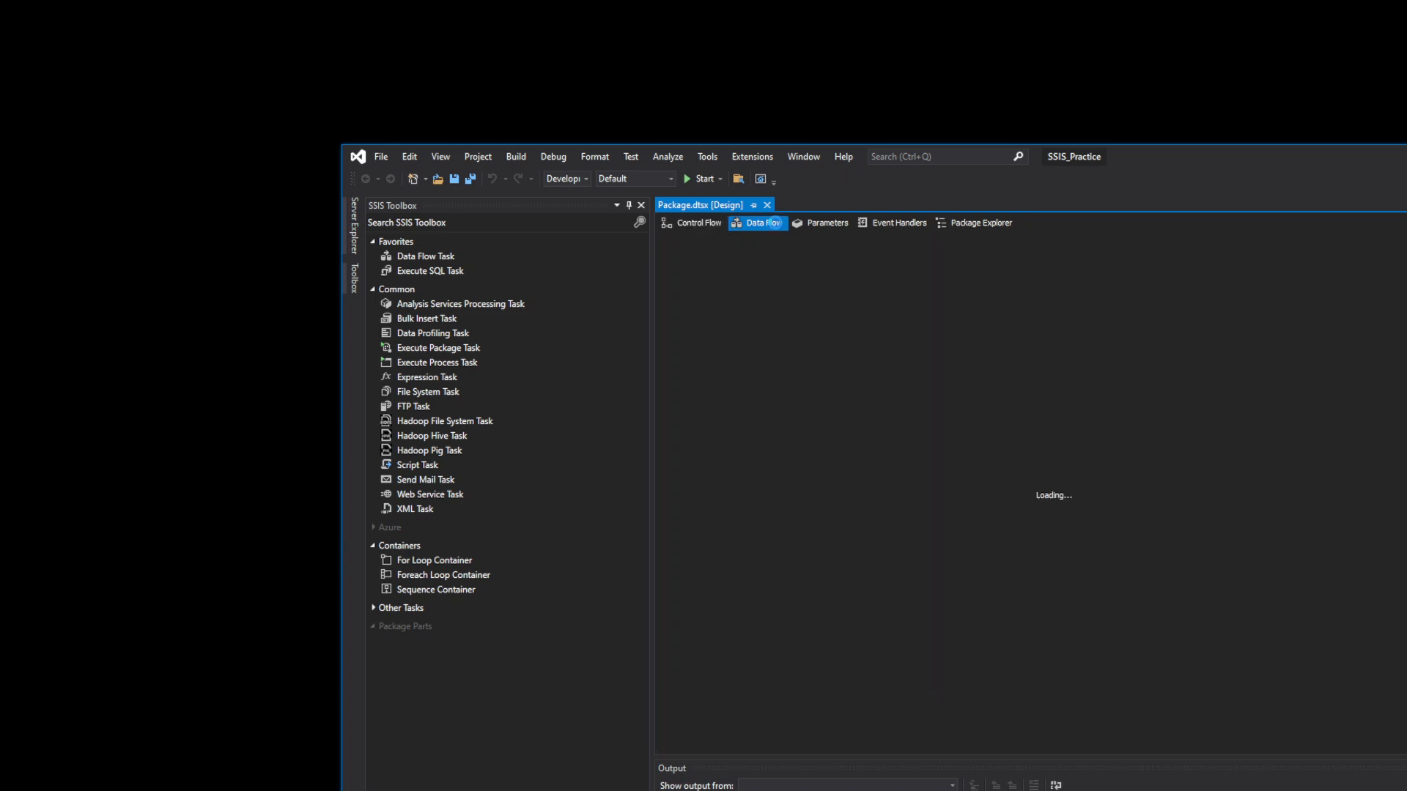
{"action": "left_click", "coordinate": [843, 224]}
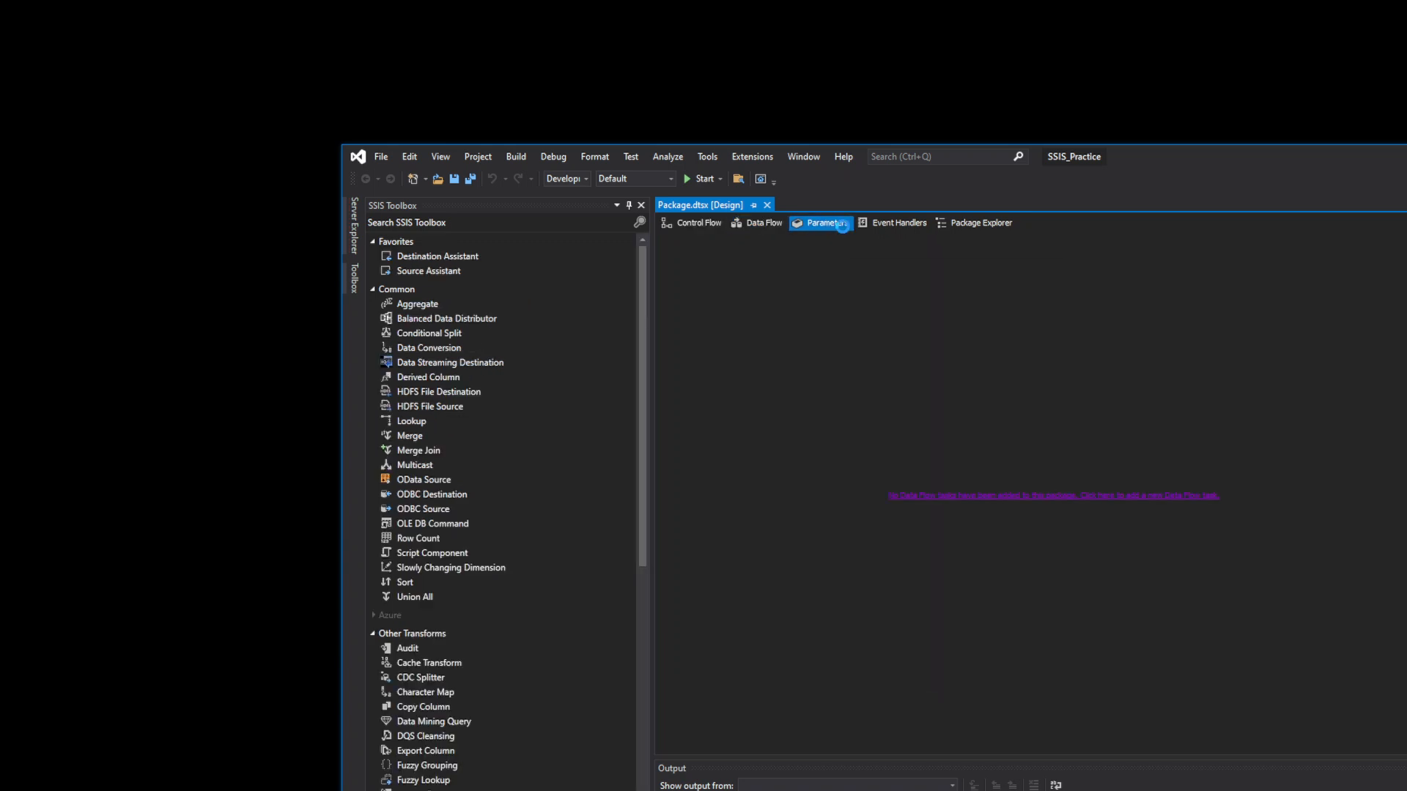
{"action": "left_click", "coordinate": [892, 227]}
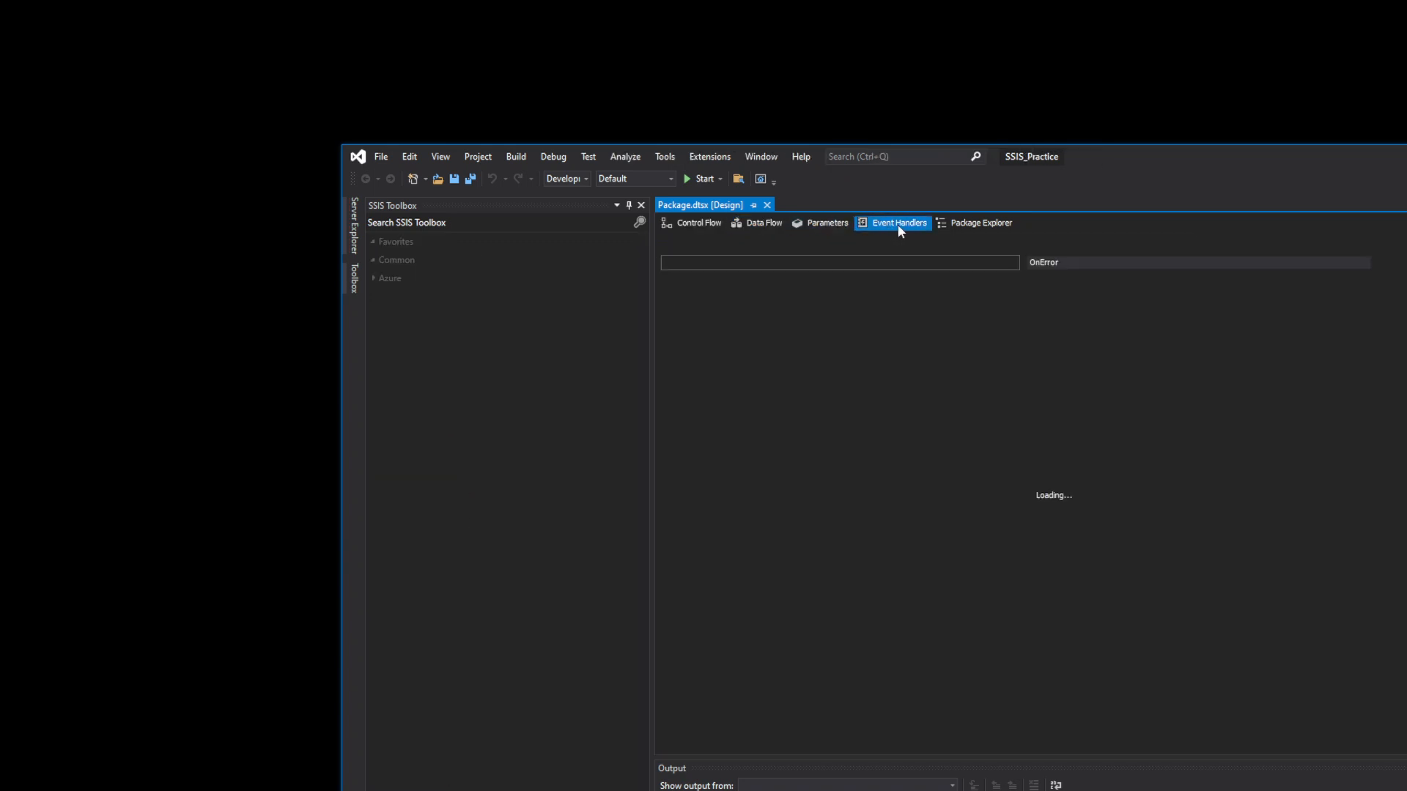
{"action": "left_click", "coordinate": [984, 226]}
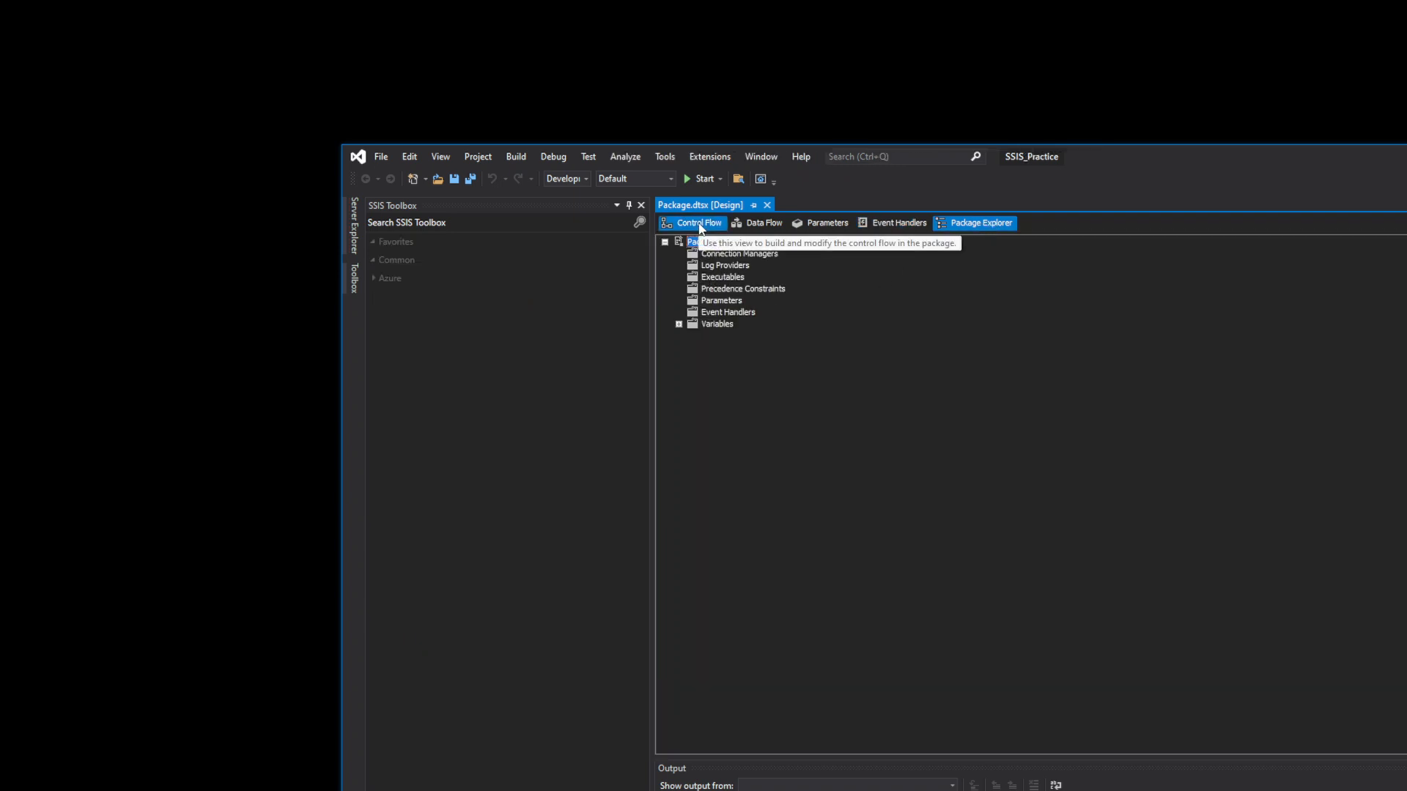
{"action": "left_click", "coordinate": [700, 226]}
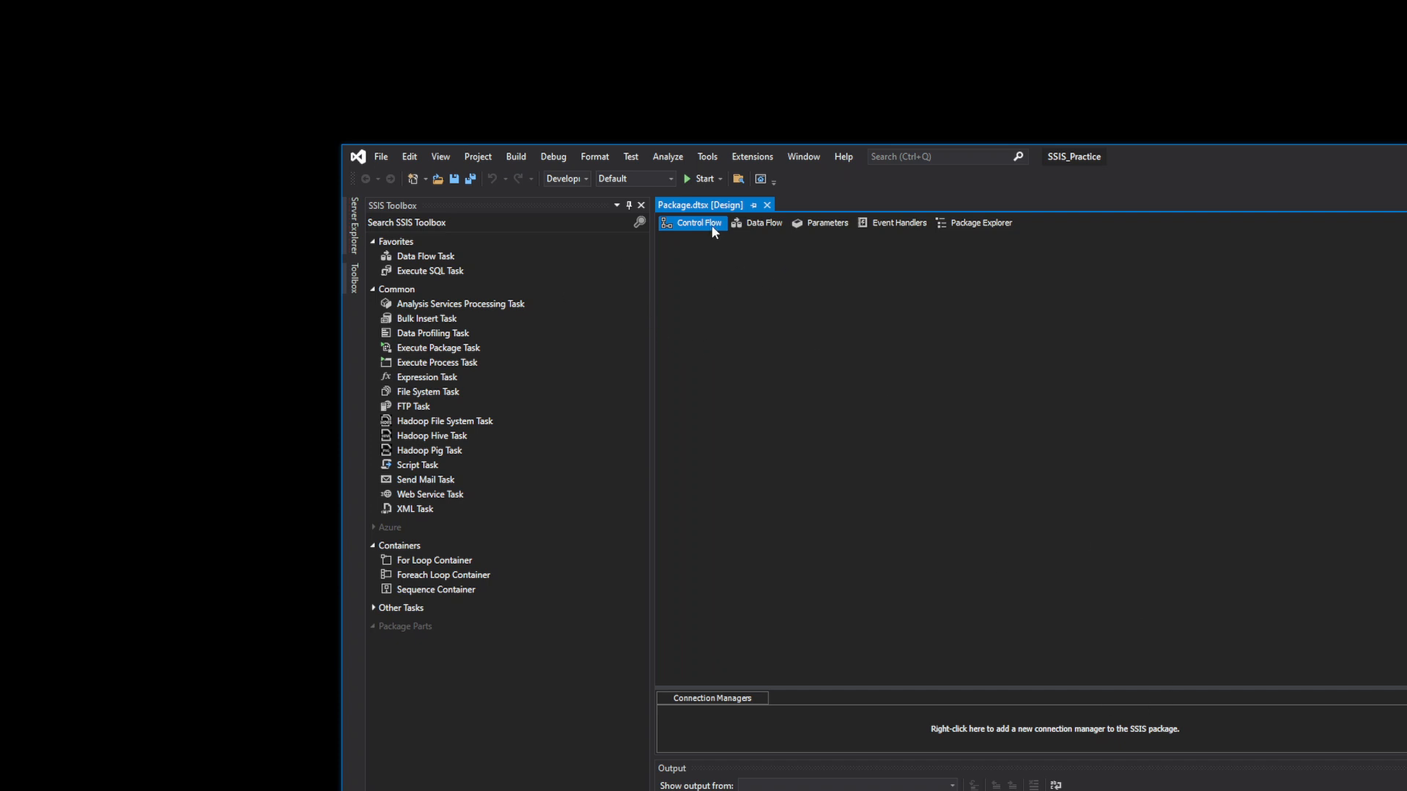
- Place a Data Flow Task from the SSIS Toolbox onto the Control Flow canvas
{"action": "left_click", "coordinate": [426, 258]}
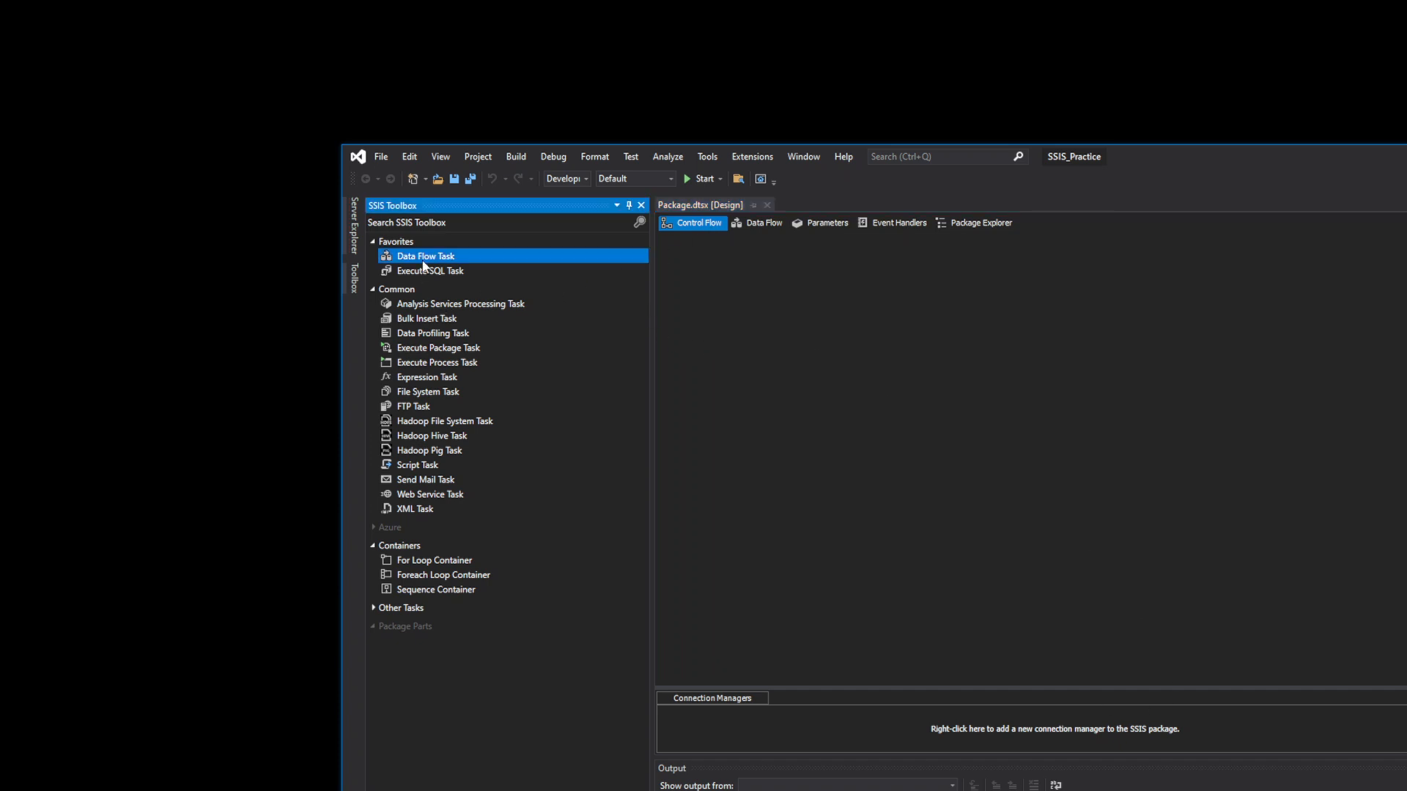
{"action": "left_click", "coordinate": [427, 274]}
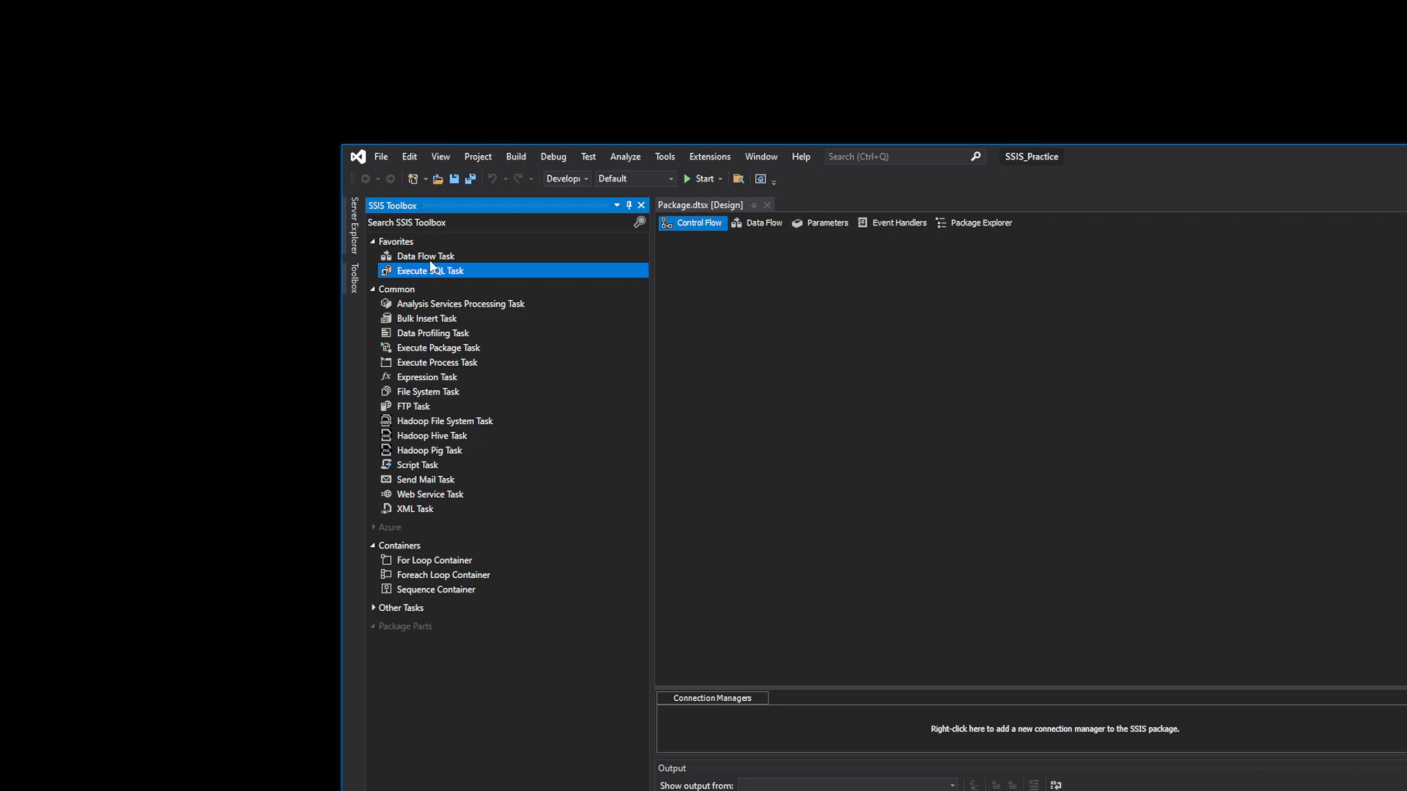
{"action": "left_click", "coordinate": [431, 263]}
{"action": "left_click_drag", "start_coordinate": [431, 260], "coordinate": [751, 307]}
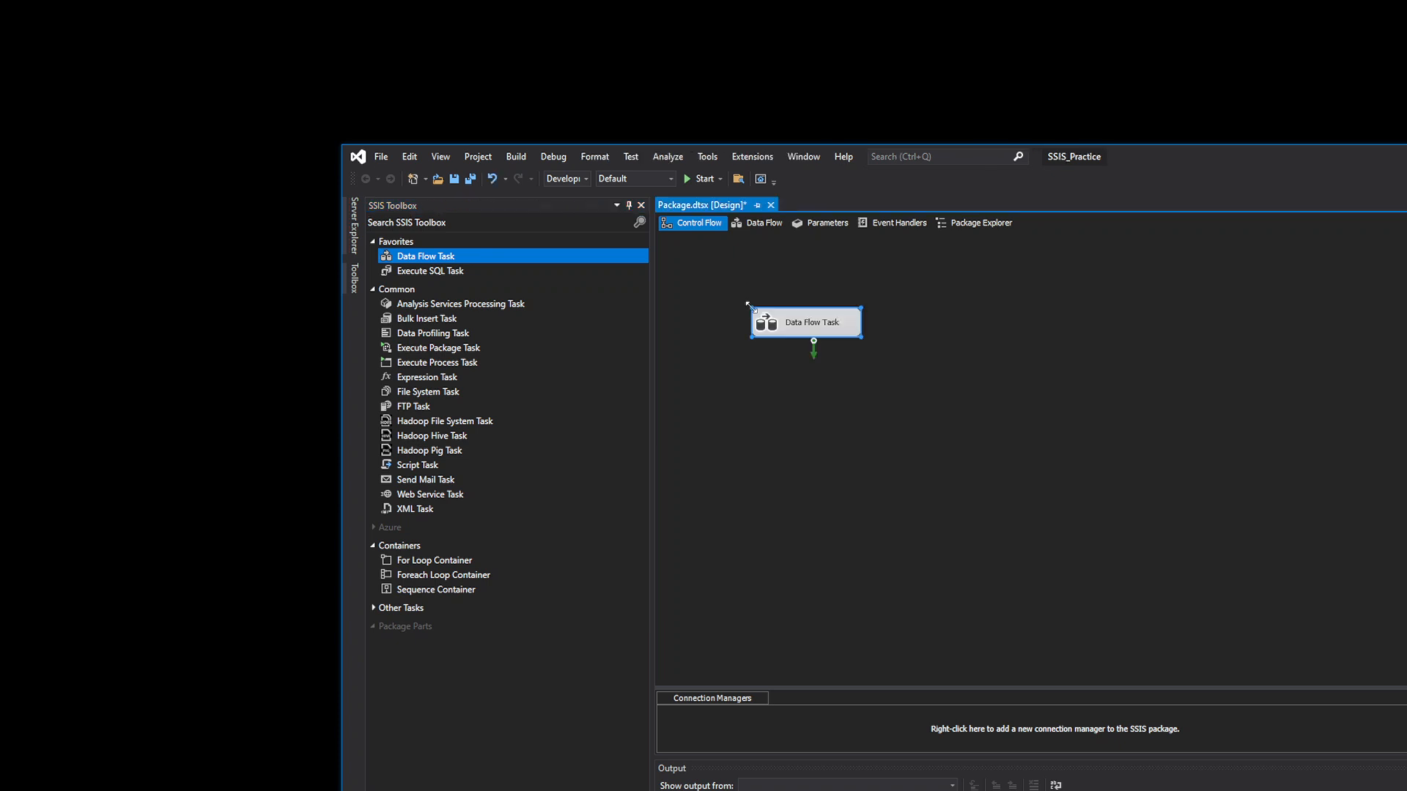
{"action": "left_click", "coordinate": [831, 328]}
- Open the Data Flow Task's data flow, browse the source components, then return to Control Flow
{"action": "double_click", "coordinate": [831, 328]}
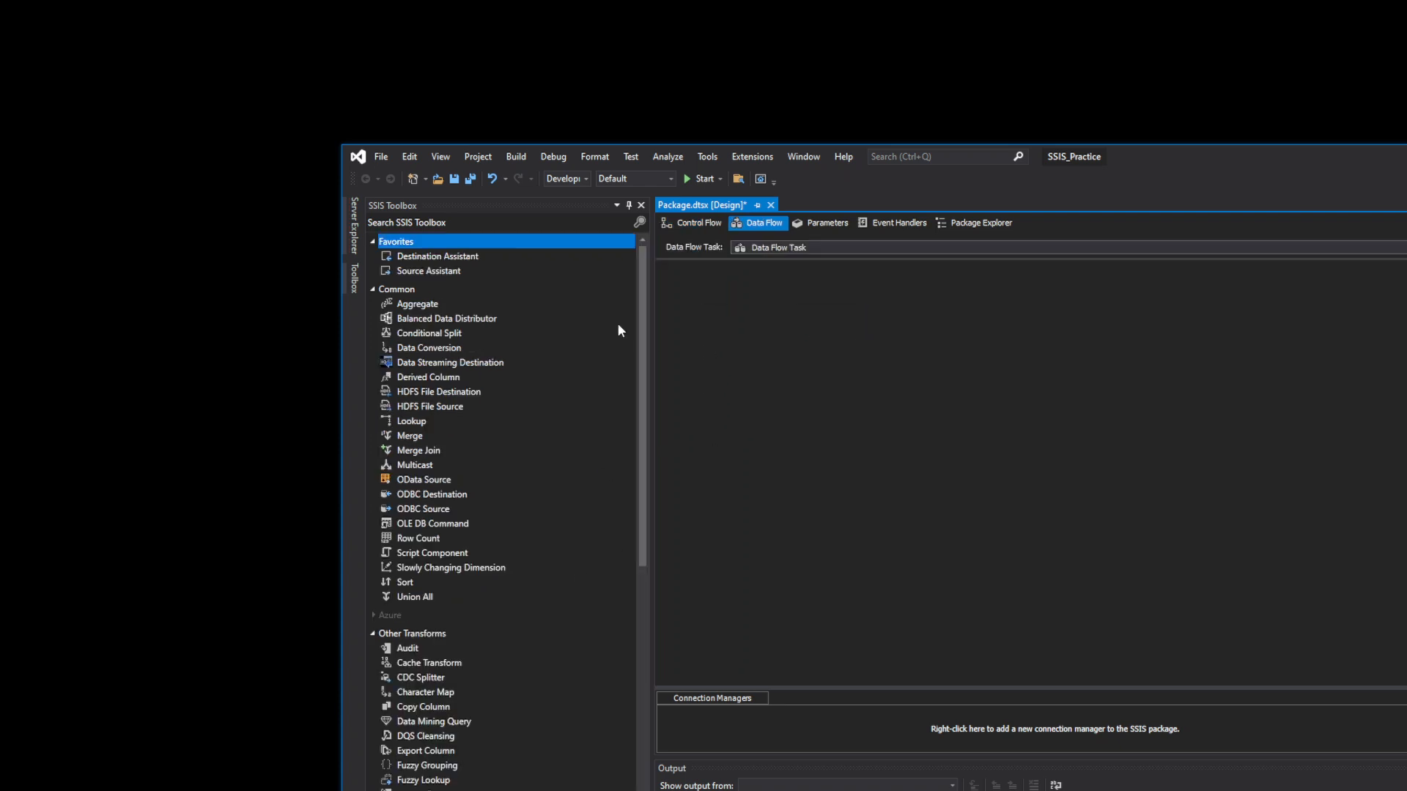
{"action": "left_click_drag", "start_coordinate": [645, 446], "coordinate": [654, 684]}
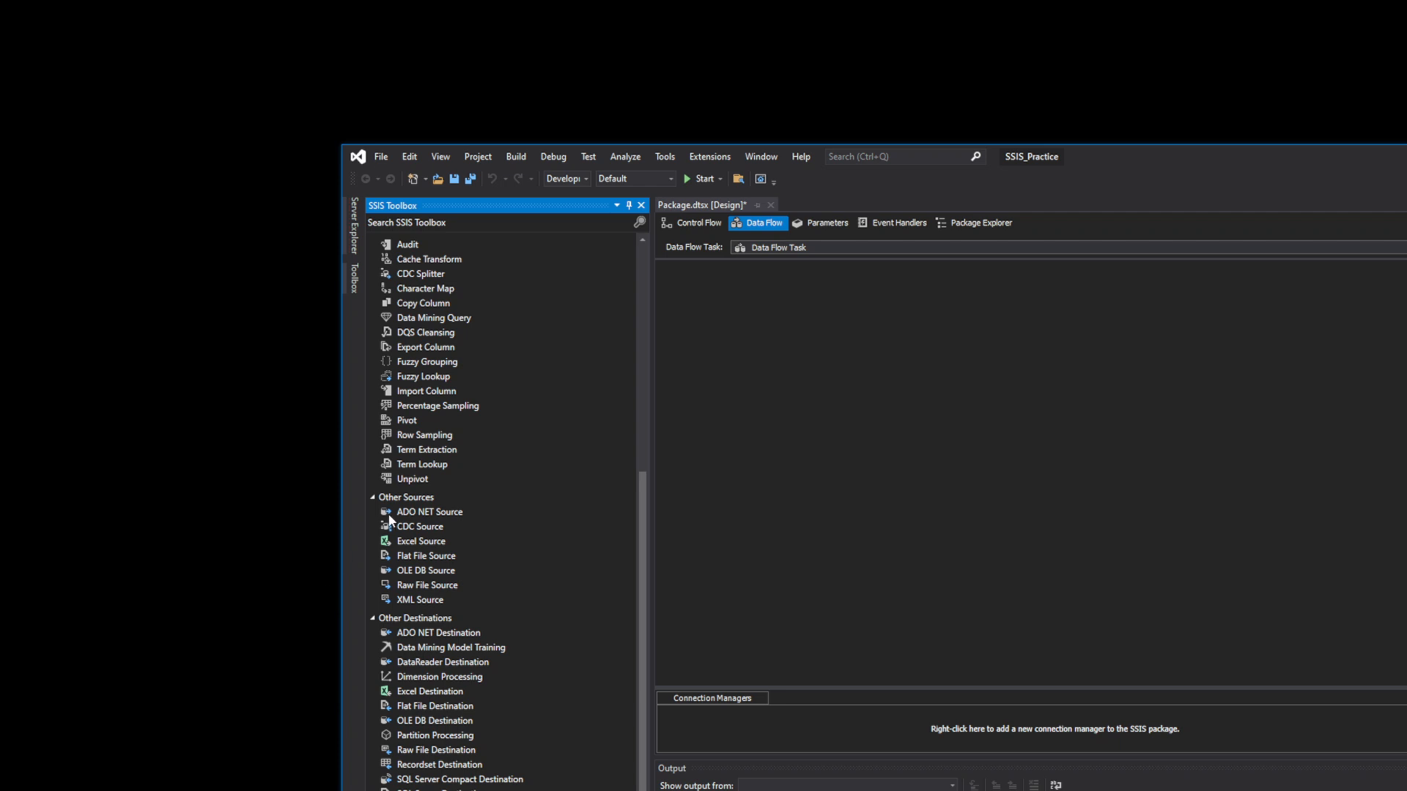
{"action": "left_click", "coordinate": [440, 546]}
{"action": "left_click", "coordinate": [420, 575]}
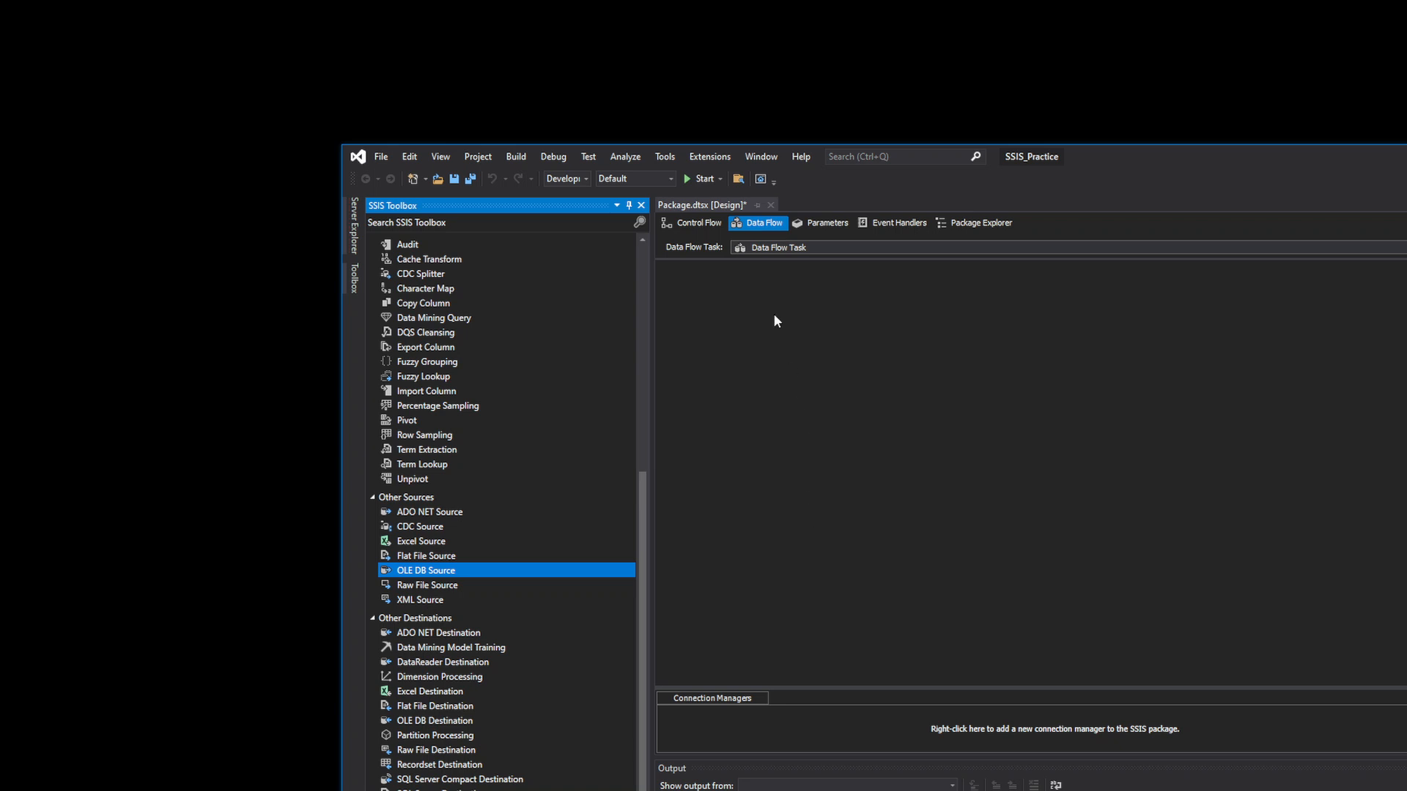
{"action": "left_click", "coordinate": [704, 224]}
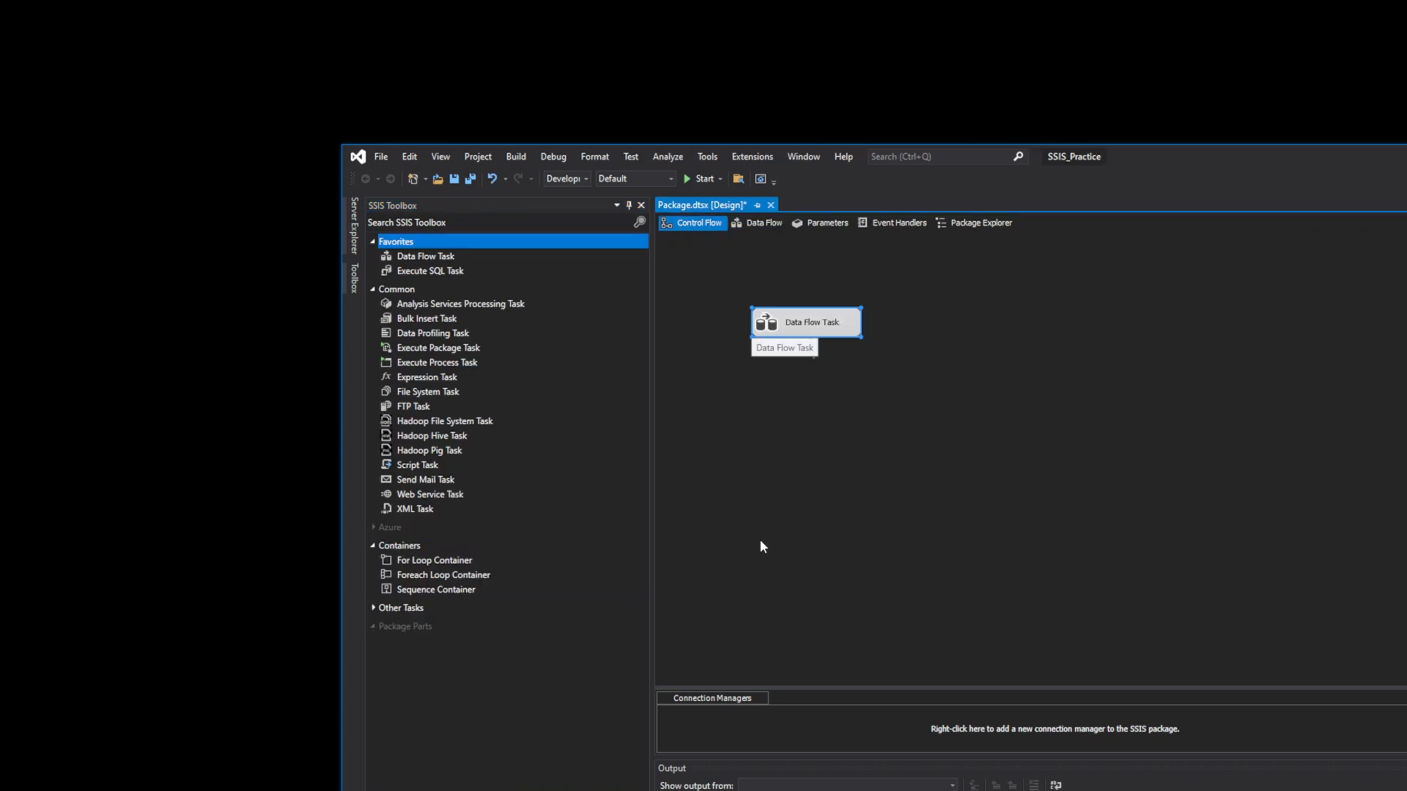
- Check the Control Flow canvas's context menu, then select Execute SQL Task in the SSIS Toolbox
{"action": "left_click", "coordinate": [919, 501]}
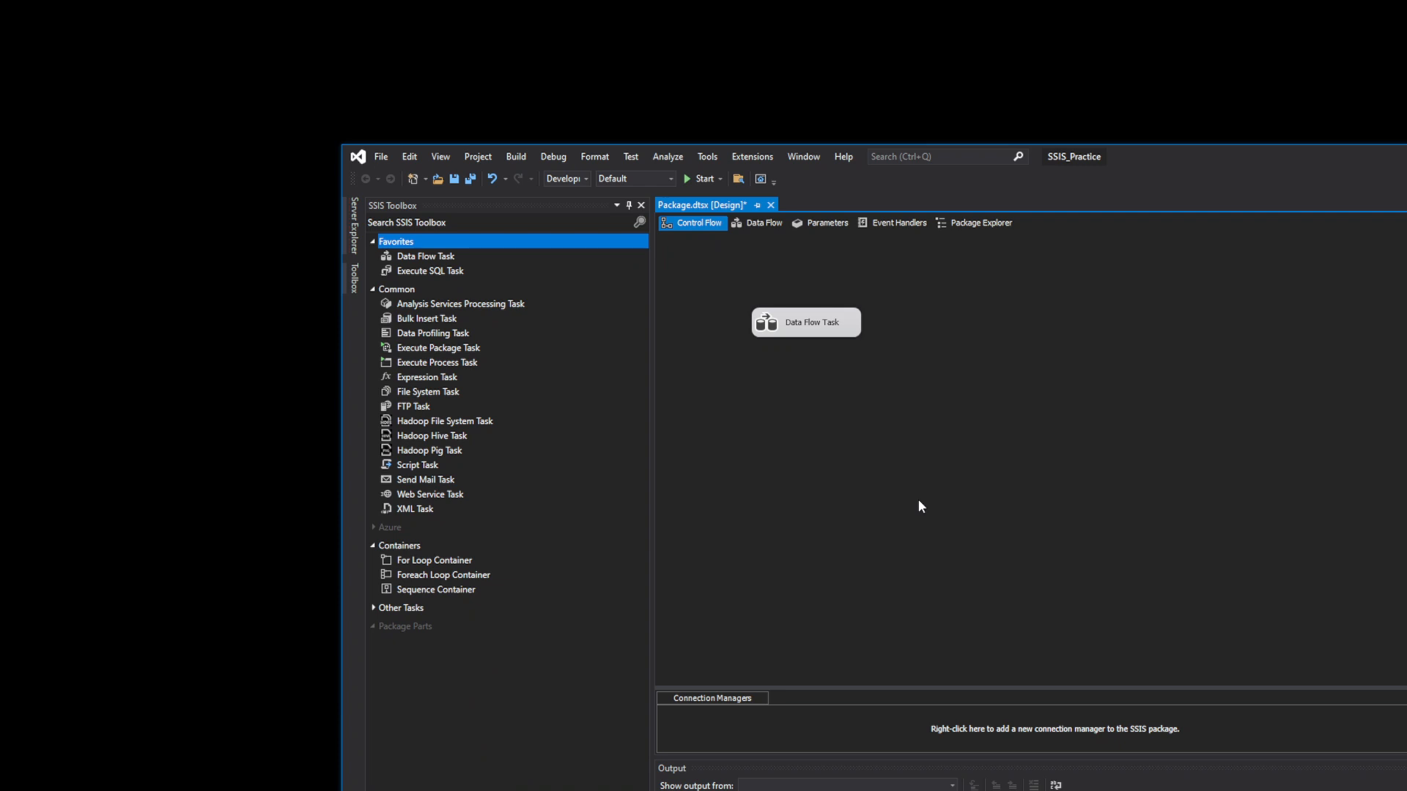
{"action": "right_click", "coordinate": [839, 650]}
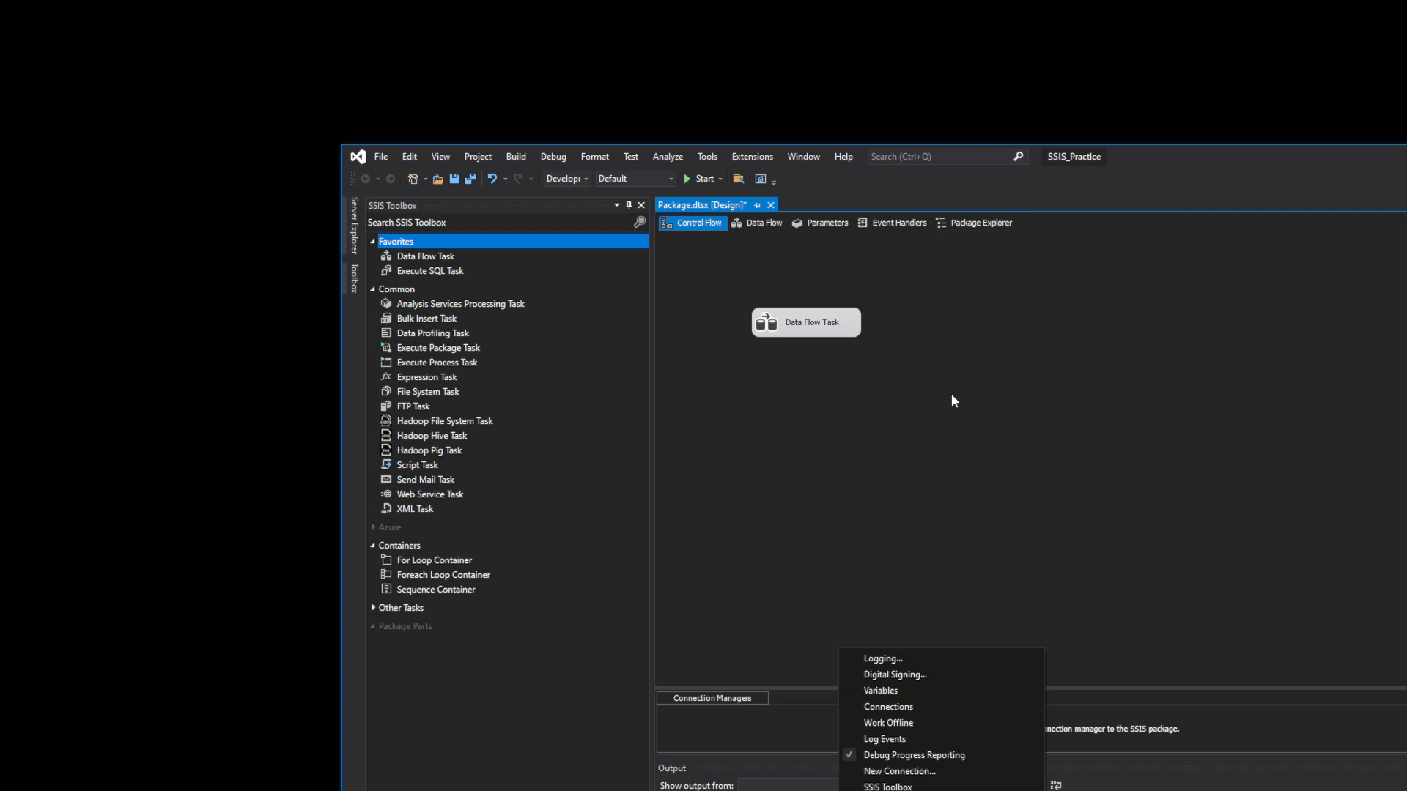
{"action": "key", "text": "Escape"}
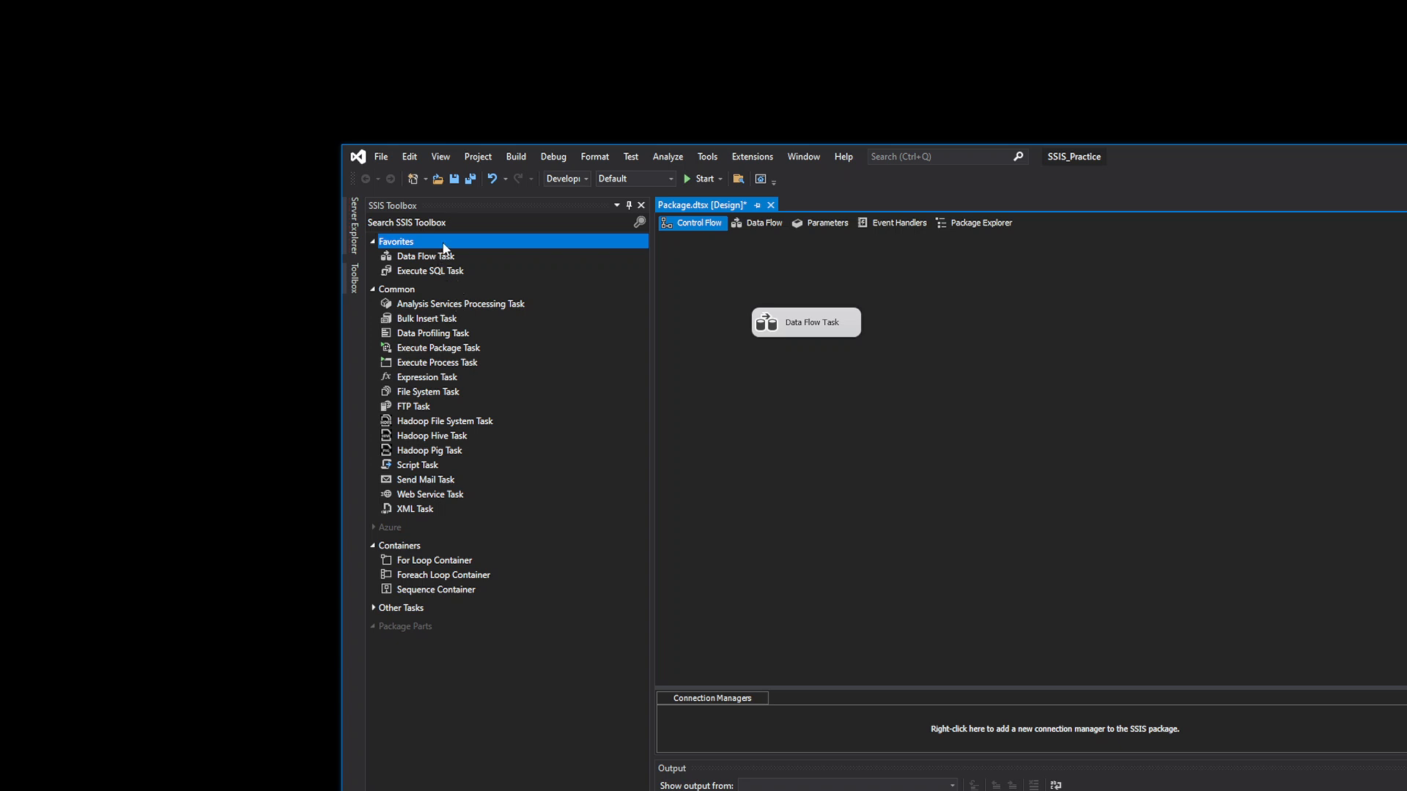
{"action": "left_click", "coordinate": [435, 275]}
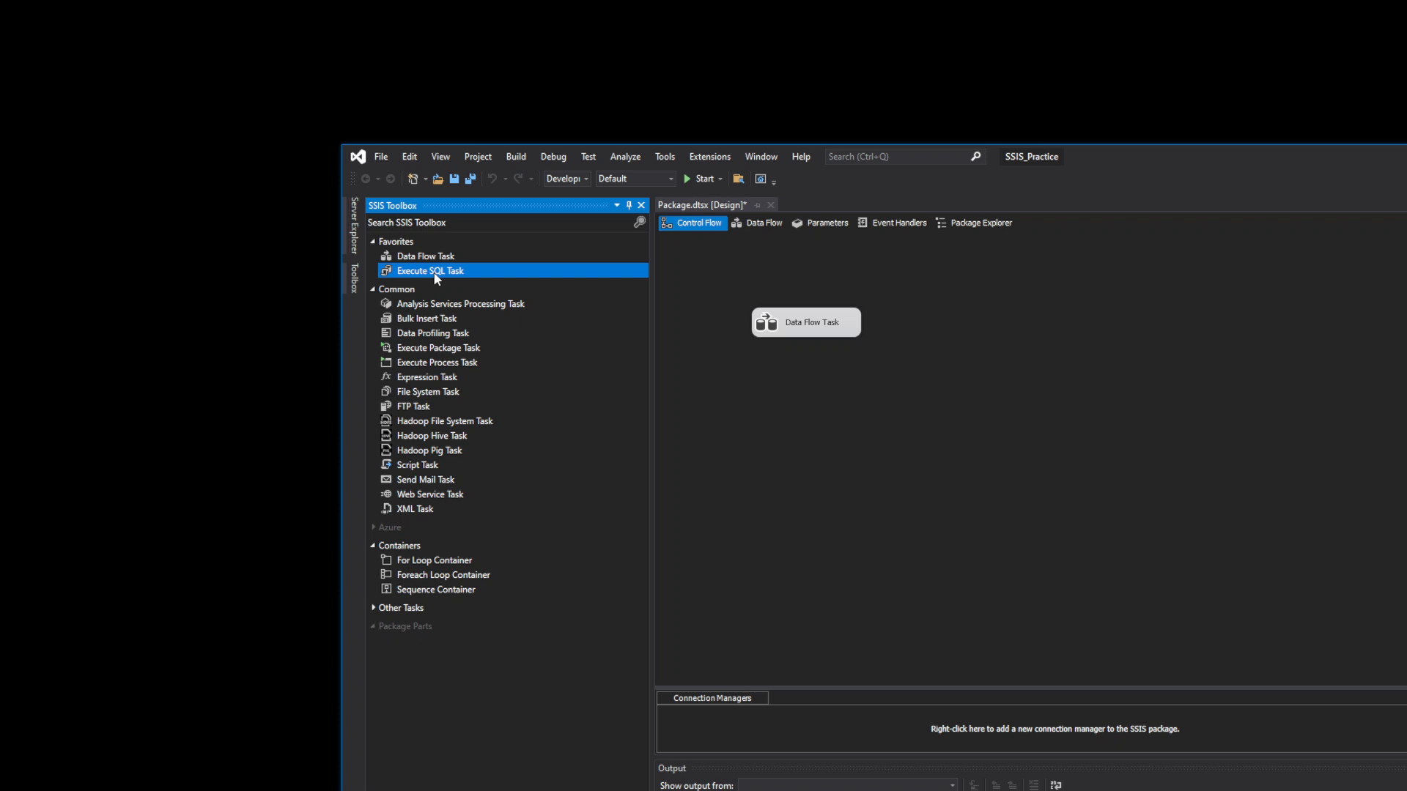
- Add an Execute SQL Task to the Control Flow and open its editor
{"action": "left_click_drag", "start_coordinate": [436, 279], "coordinate": [969, 429]}
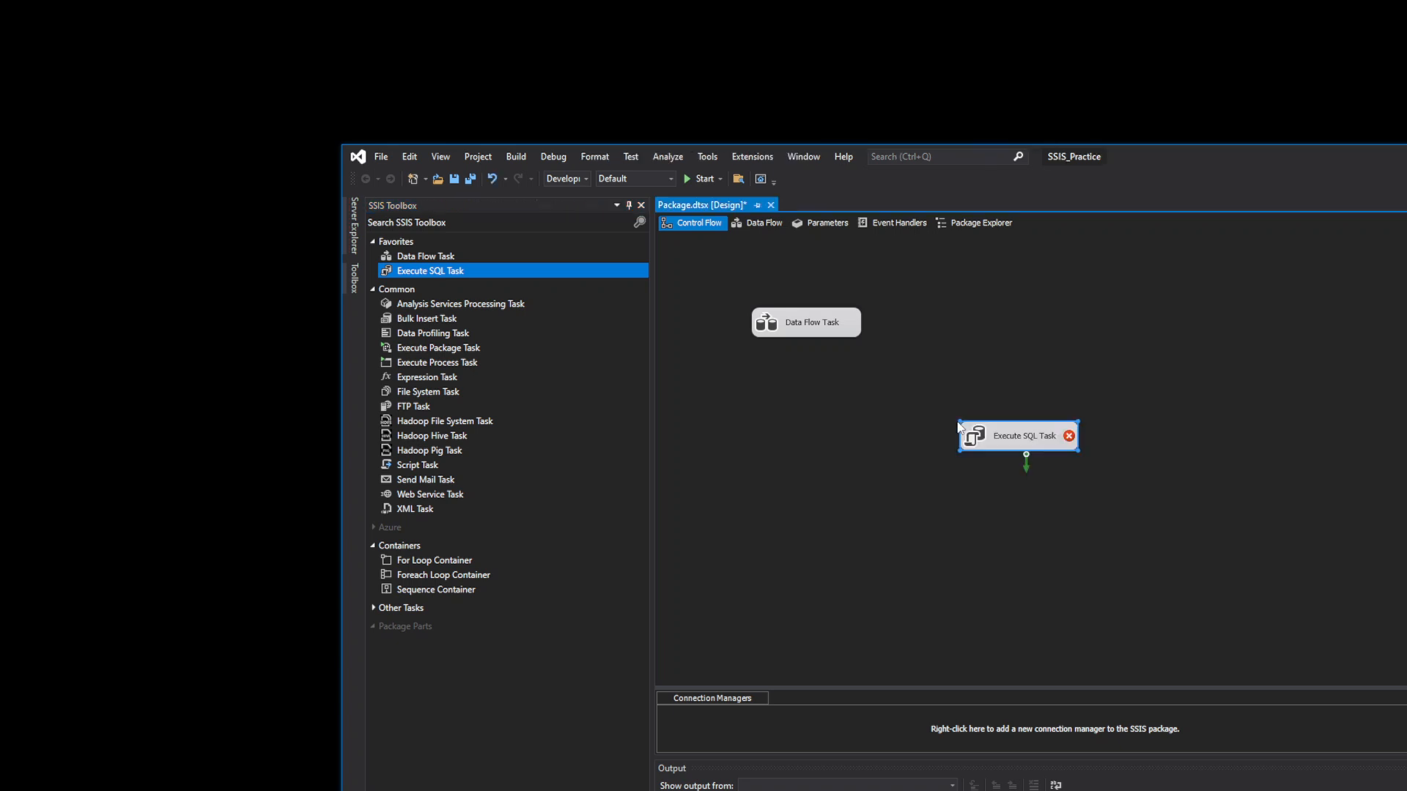
{"action": "double_click", "coordinate": [1014, 447]}
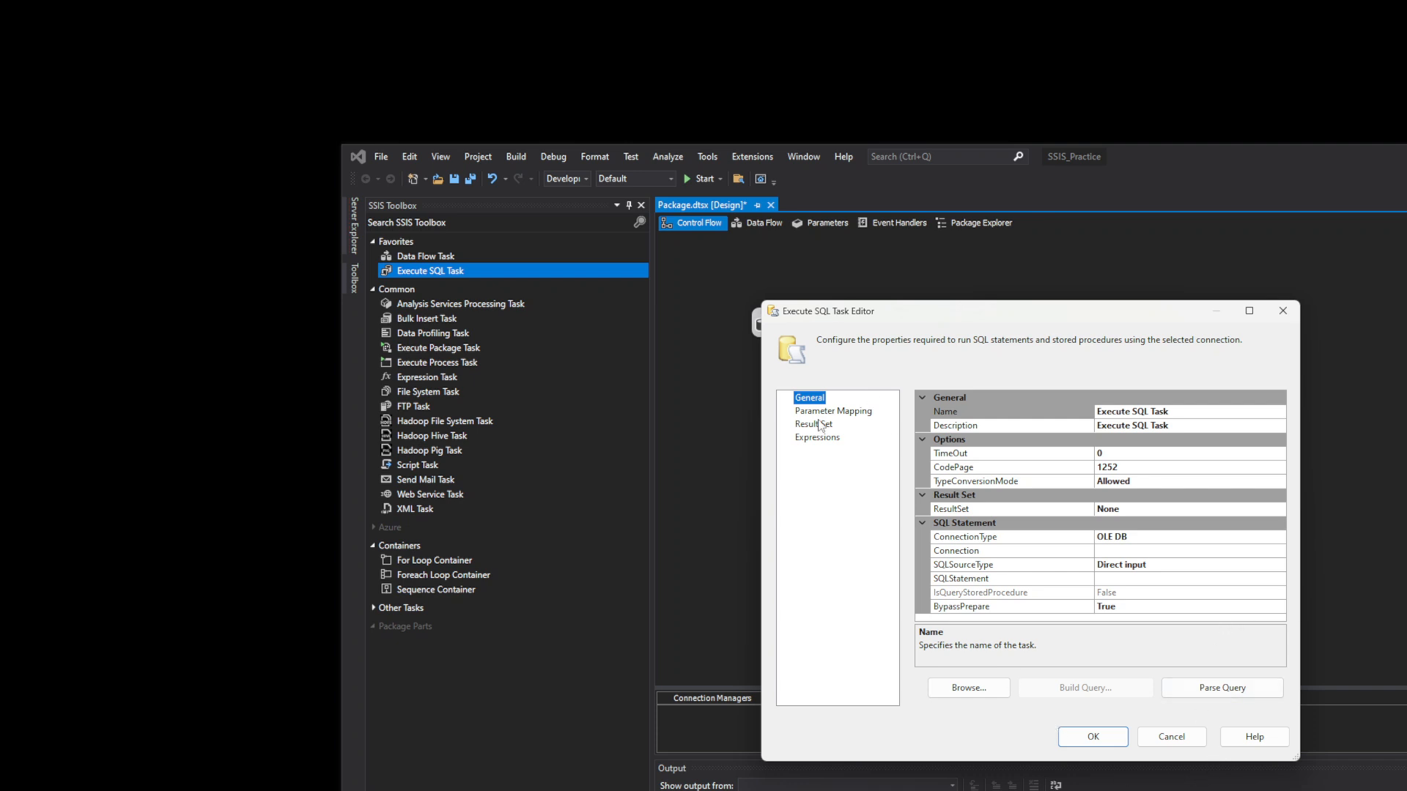
{"action": "left_click", "coordinate": [1283, 313]}
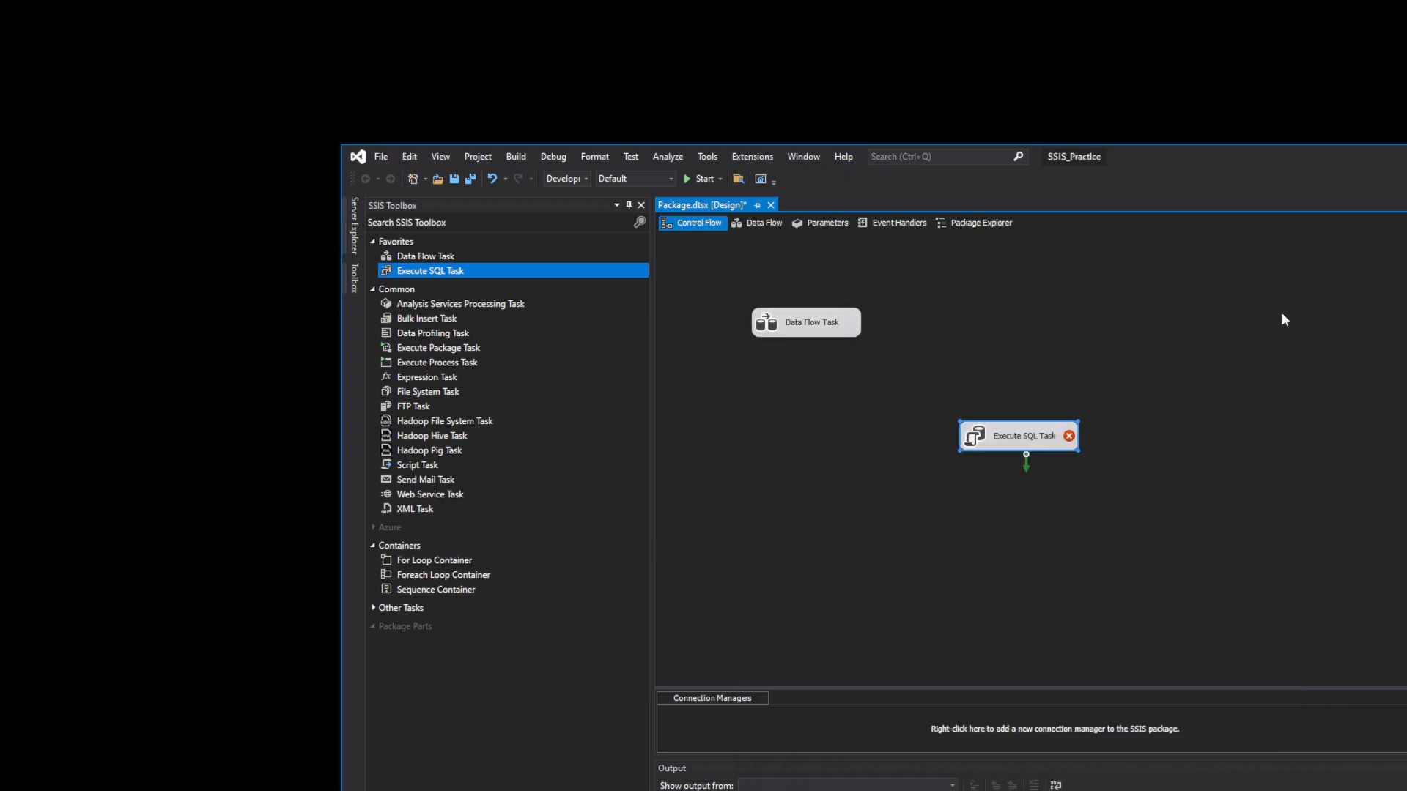
{"action": "double_click", "coordinate": [996, 445]}
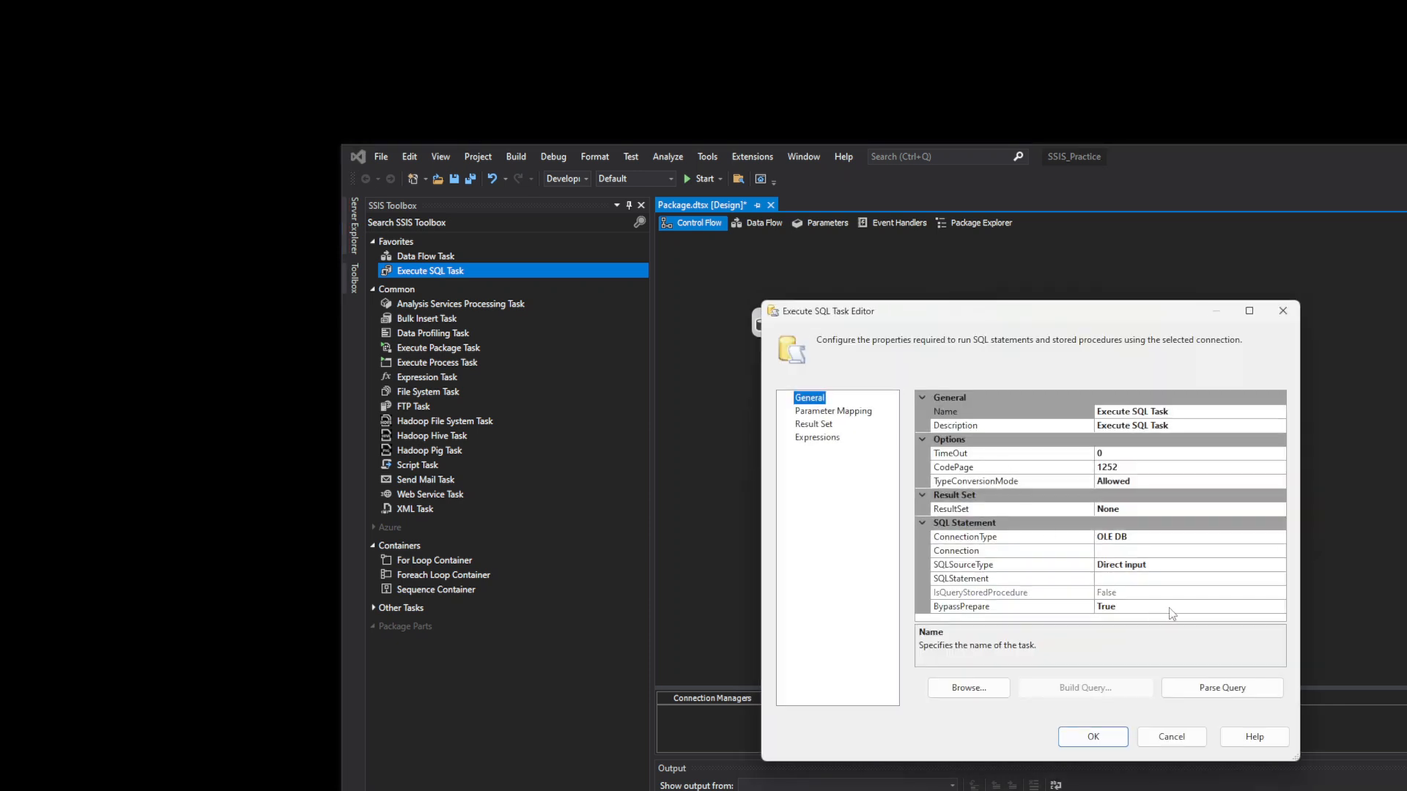
- Inspect the SQLStatement query entry box and close it without changes
{"action": "left_click", "coordinate": [1178, 581]}
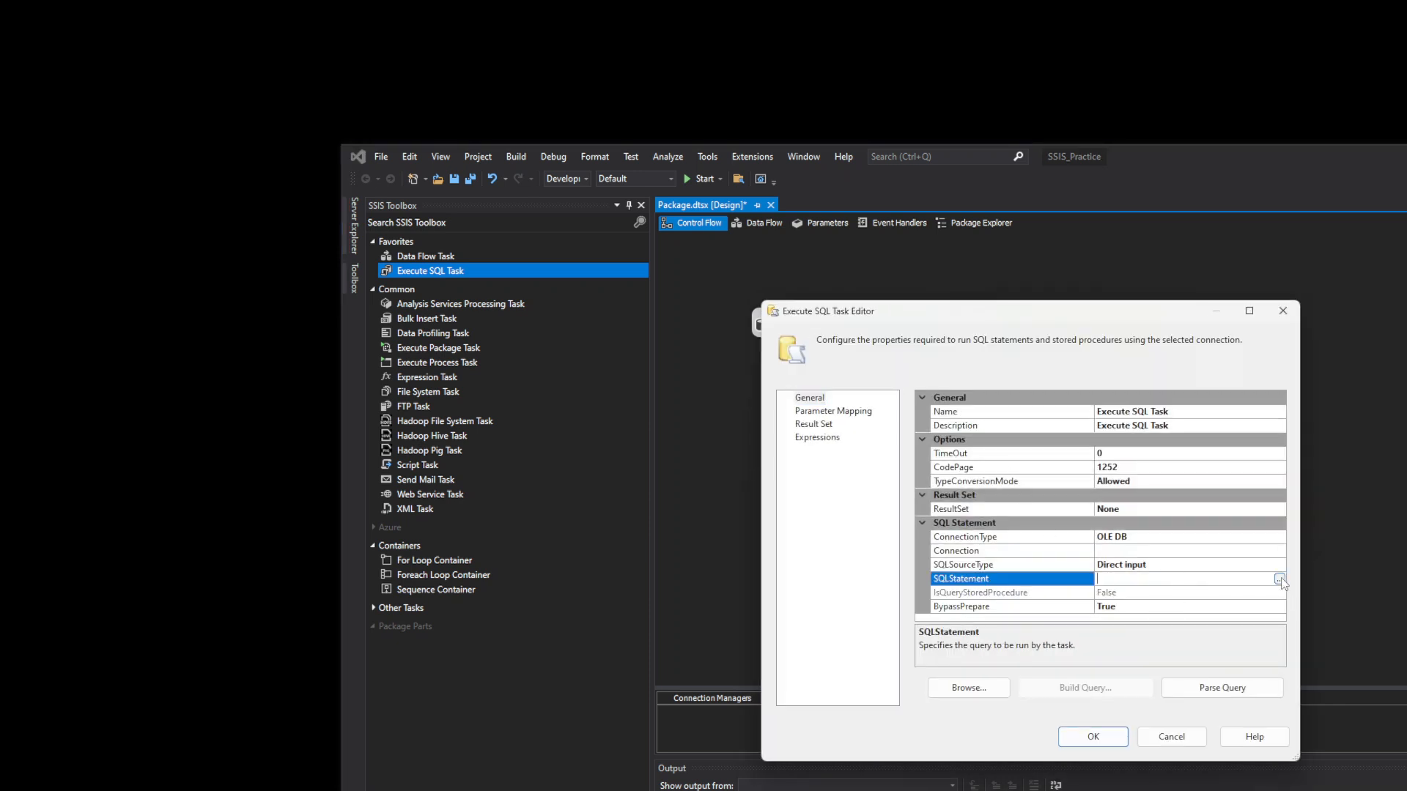
{"action": "left_click", "coordinate": [1280, 579]}
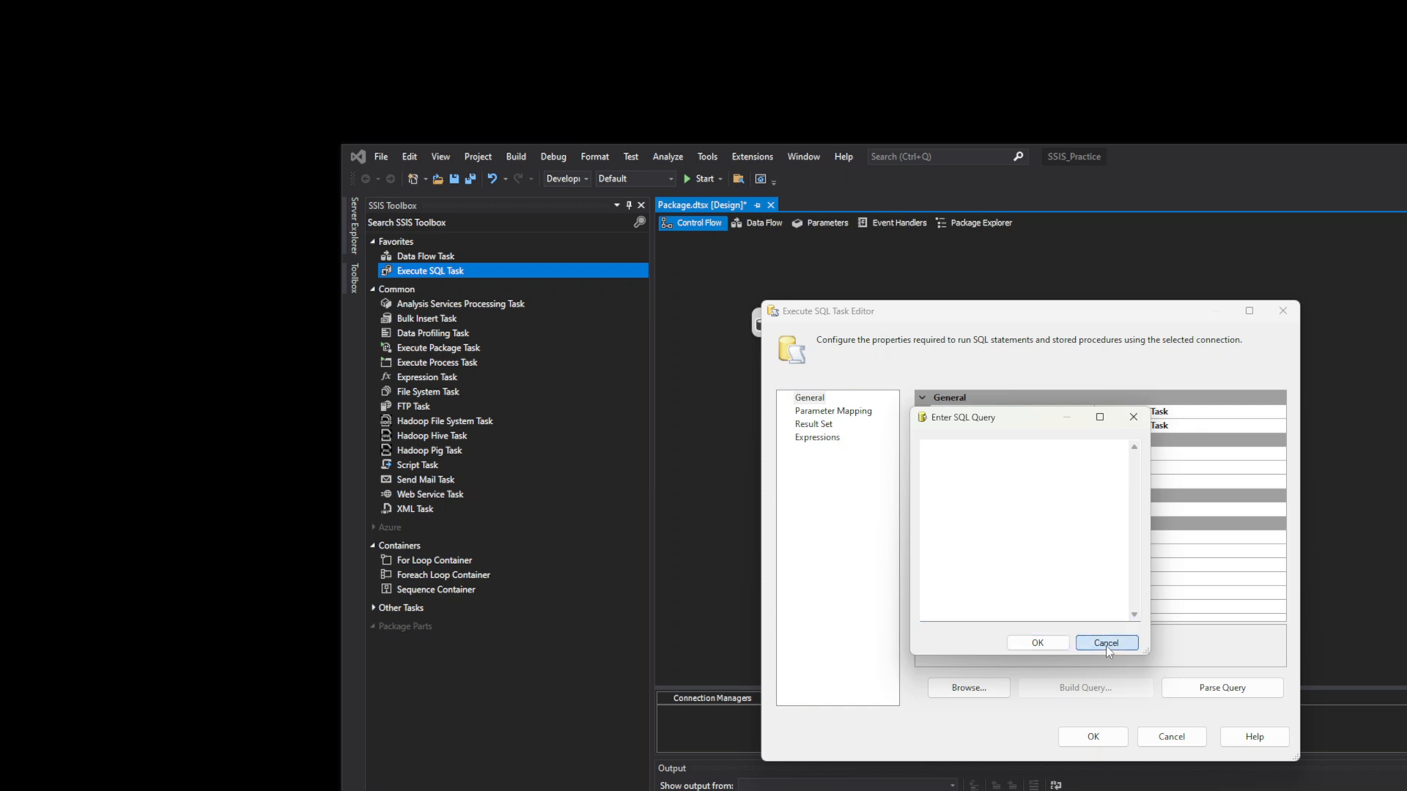
{"action": "left_click", "coordinate": [1105, 643]}
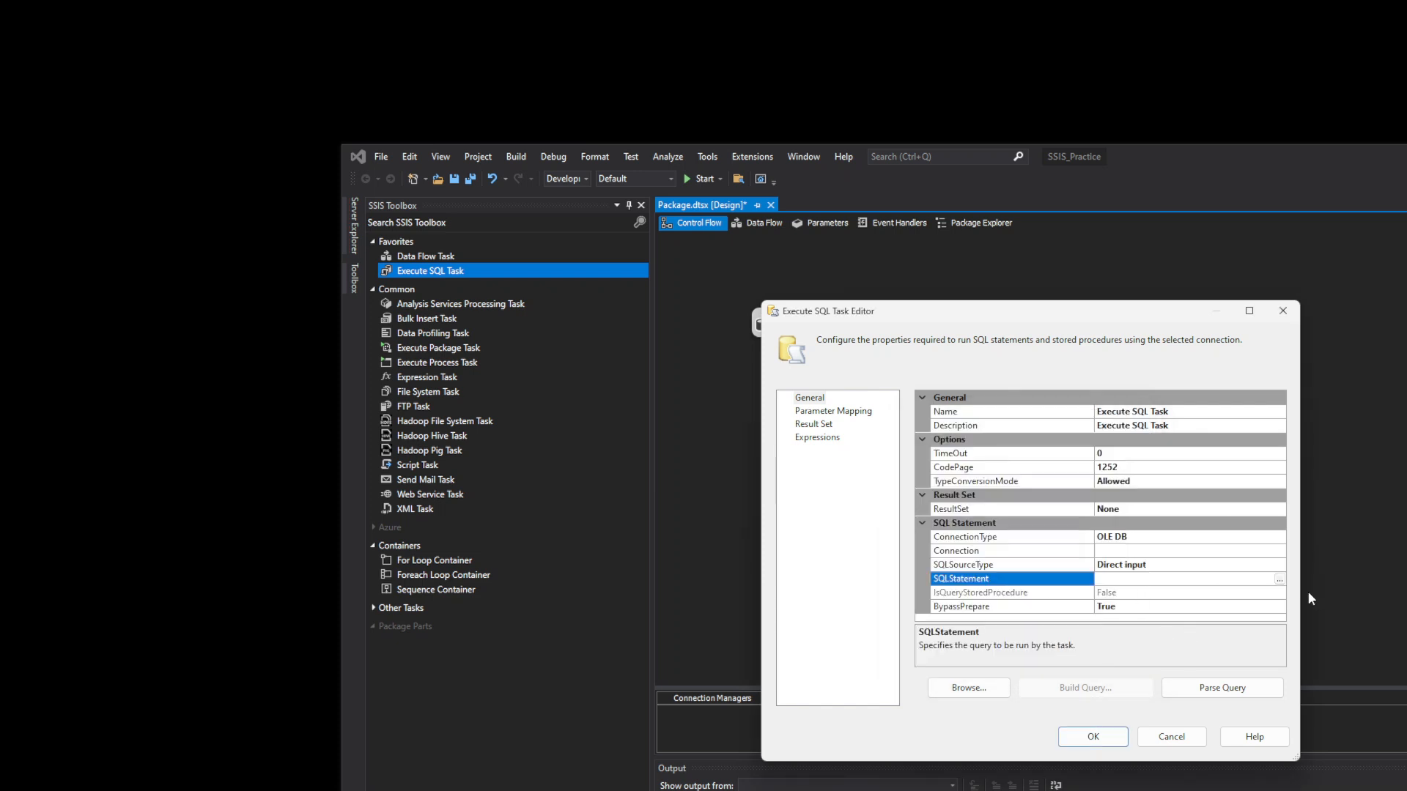
{"action": "left_click", "coordinate": [1279, 579]}
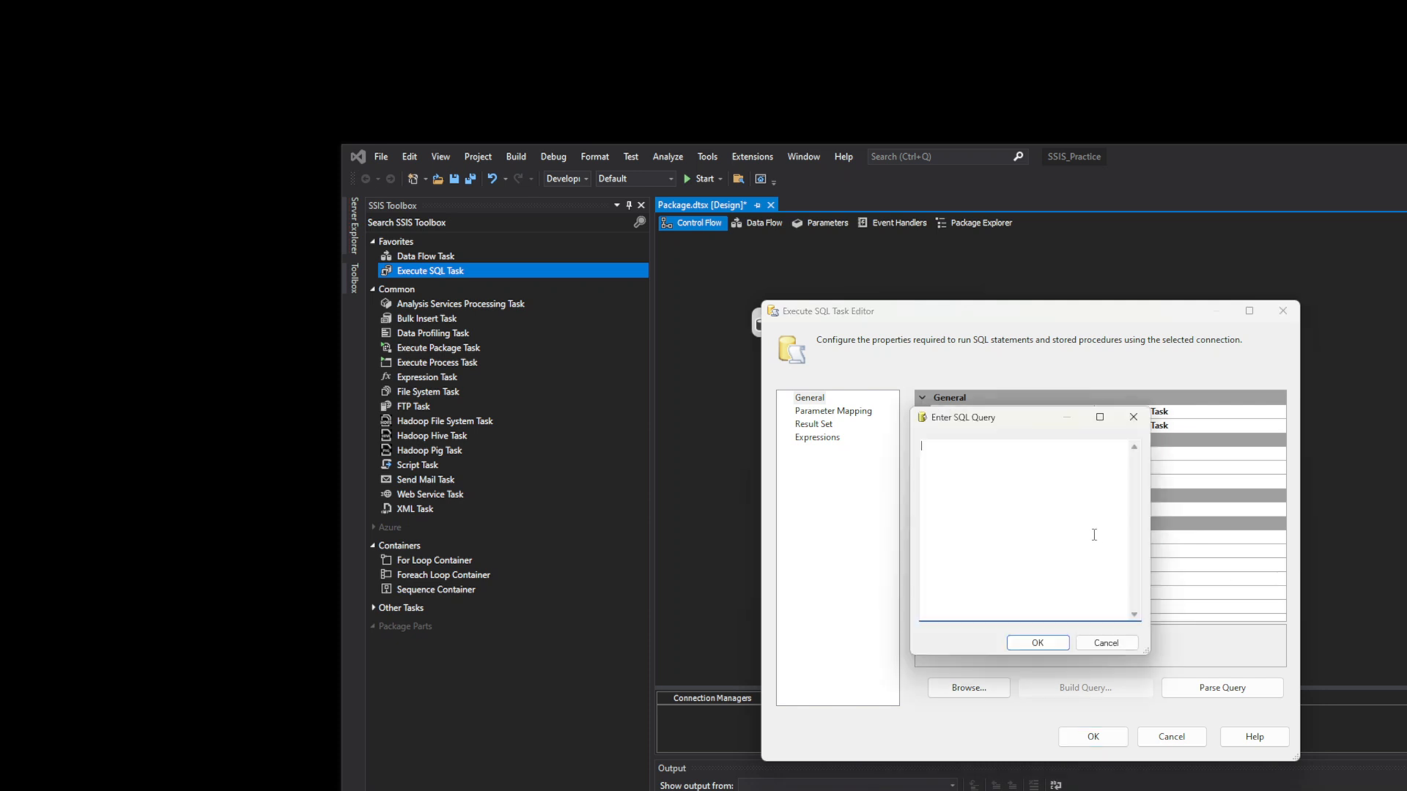
{"action": "left_click", "coordinate": [1132, 417]}
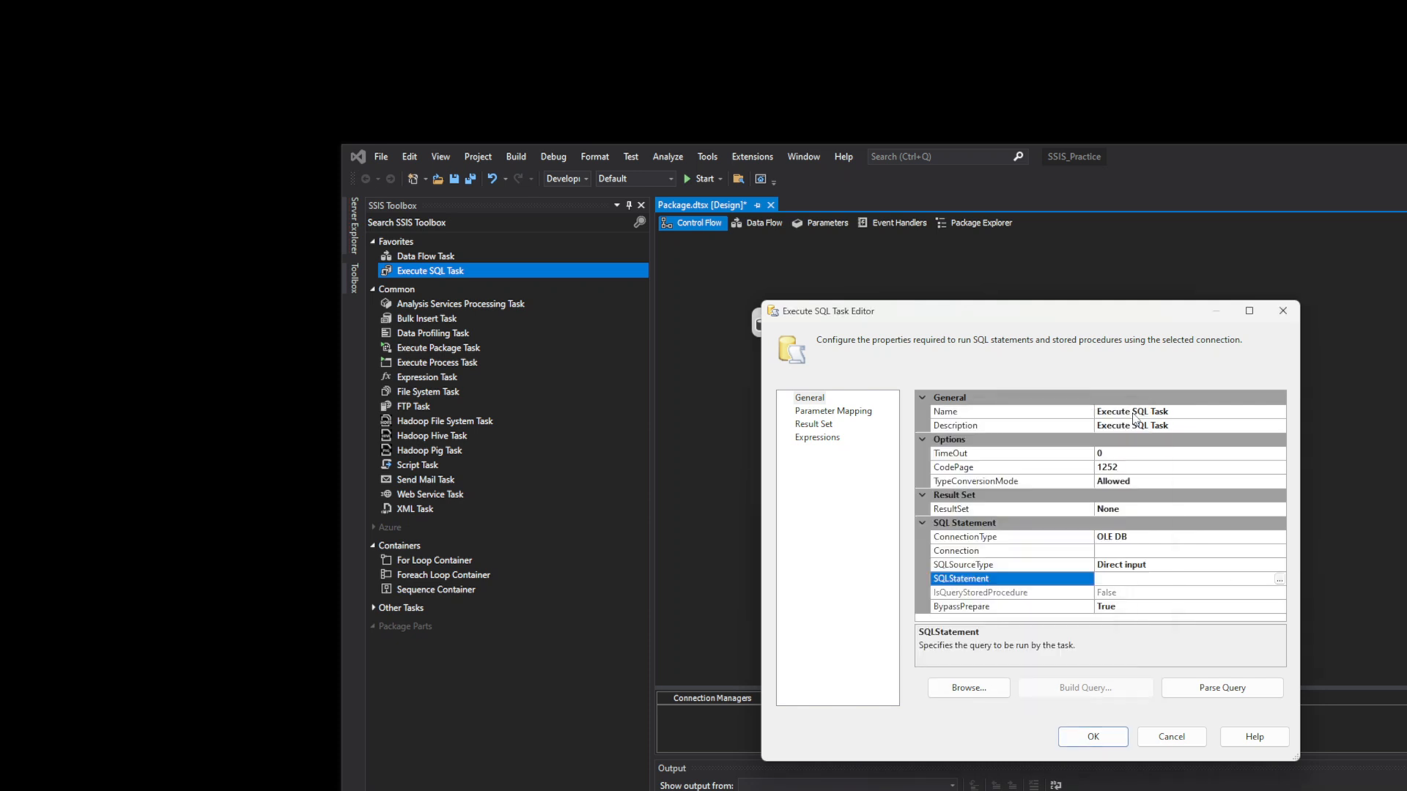
- Close the Execute SQL Task Editor with no connection or SQL statement set
{"action": "left_click", "coordinate": [1283, 313]}
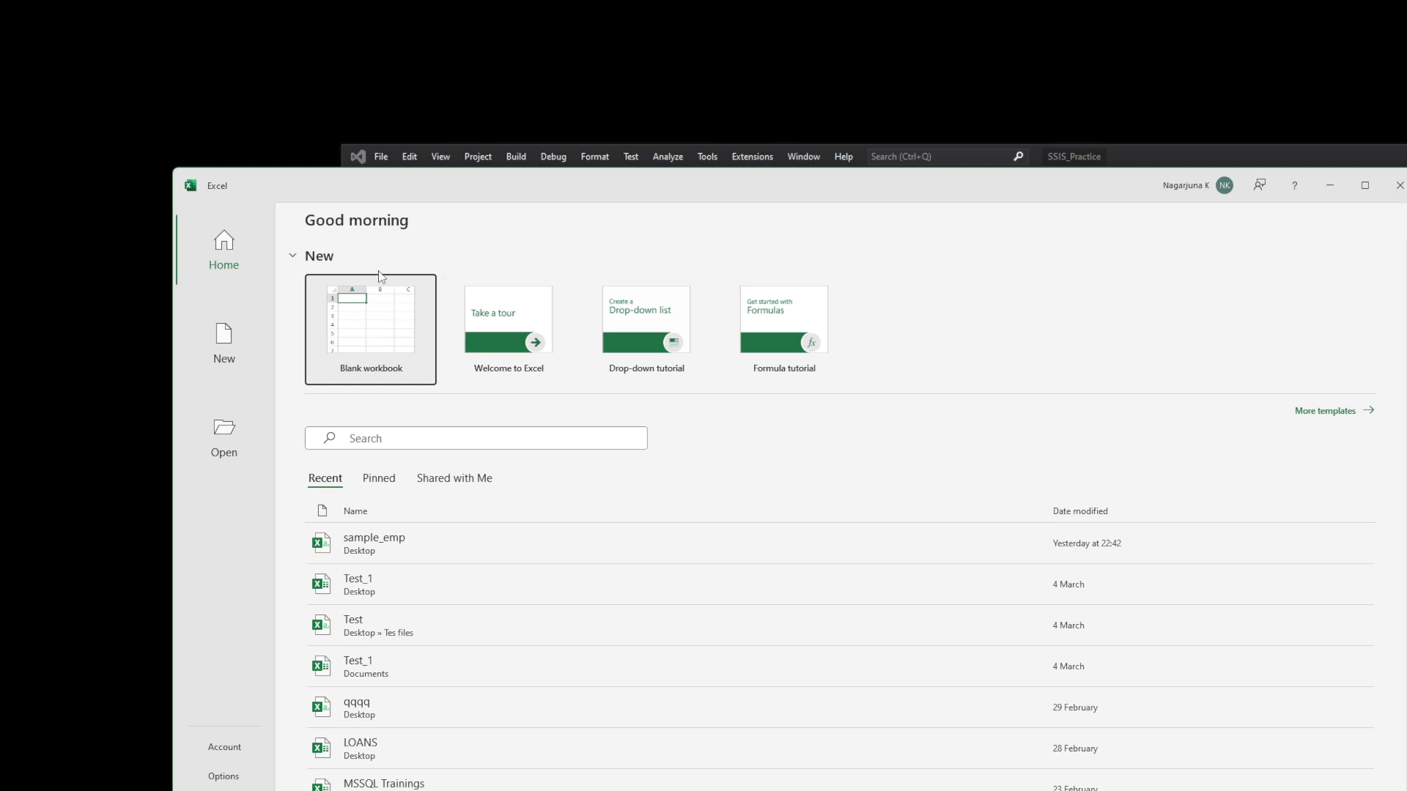
- Create a blank workbook with headers date, id and value in row 1
{"action": "left_click", "coordinate": [361, 331]}
{"action": "left_click", "coordinate": [356, 335]}
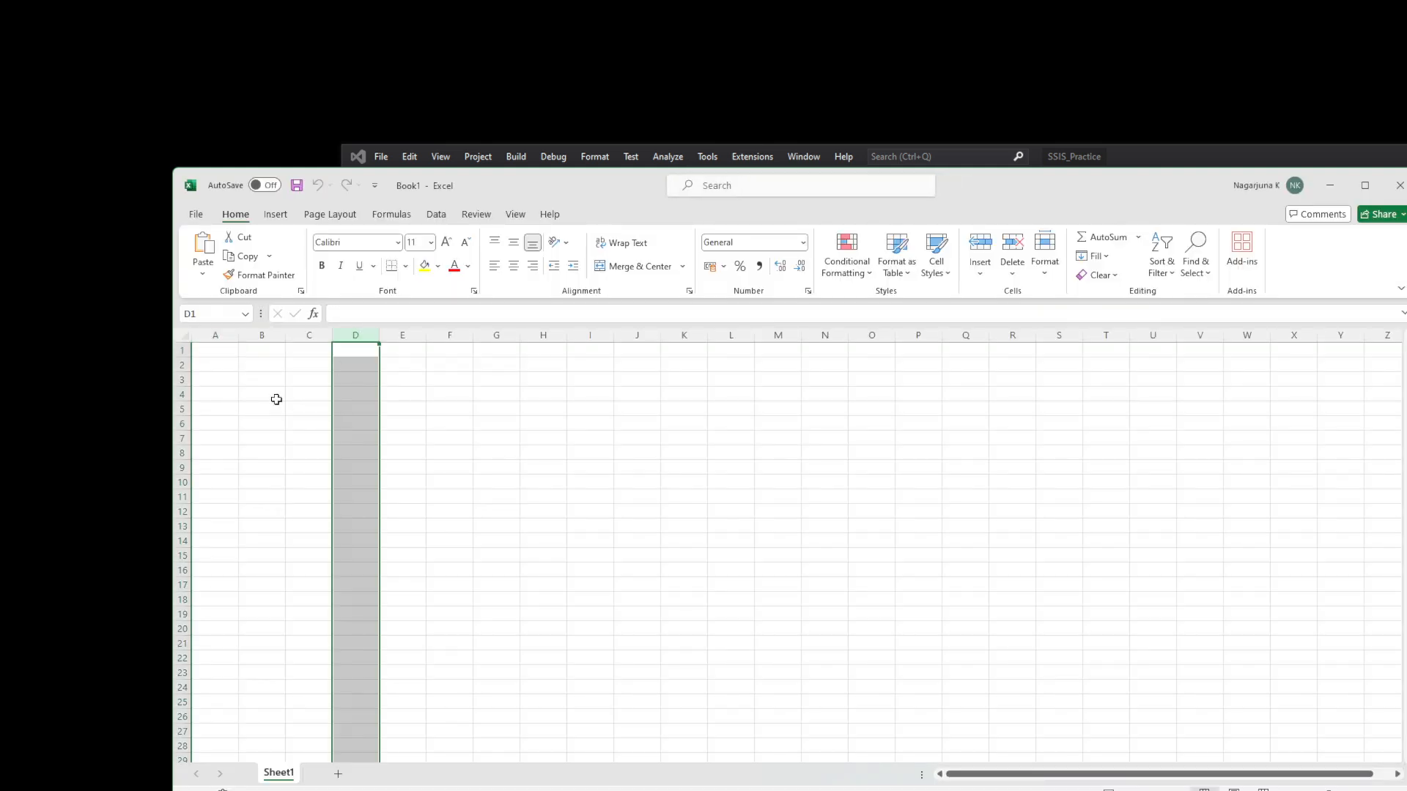
{"action": "left_click", "coordinate": [218, 348]}
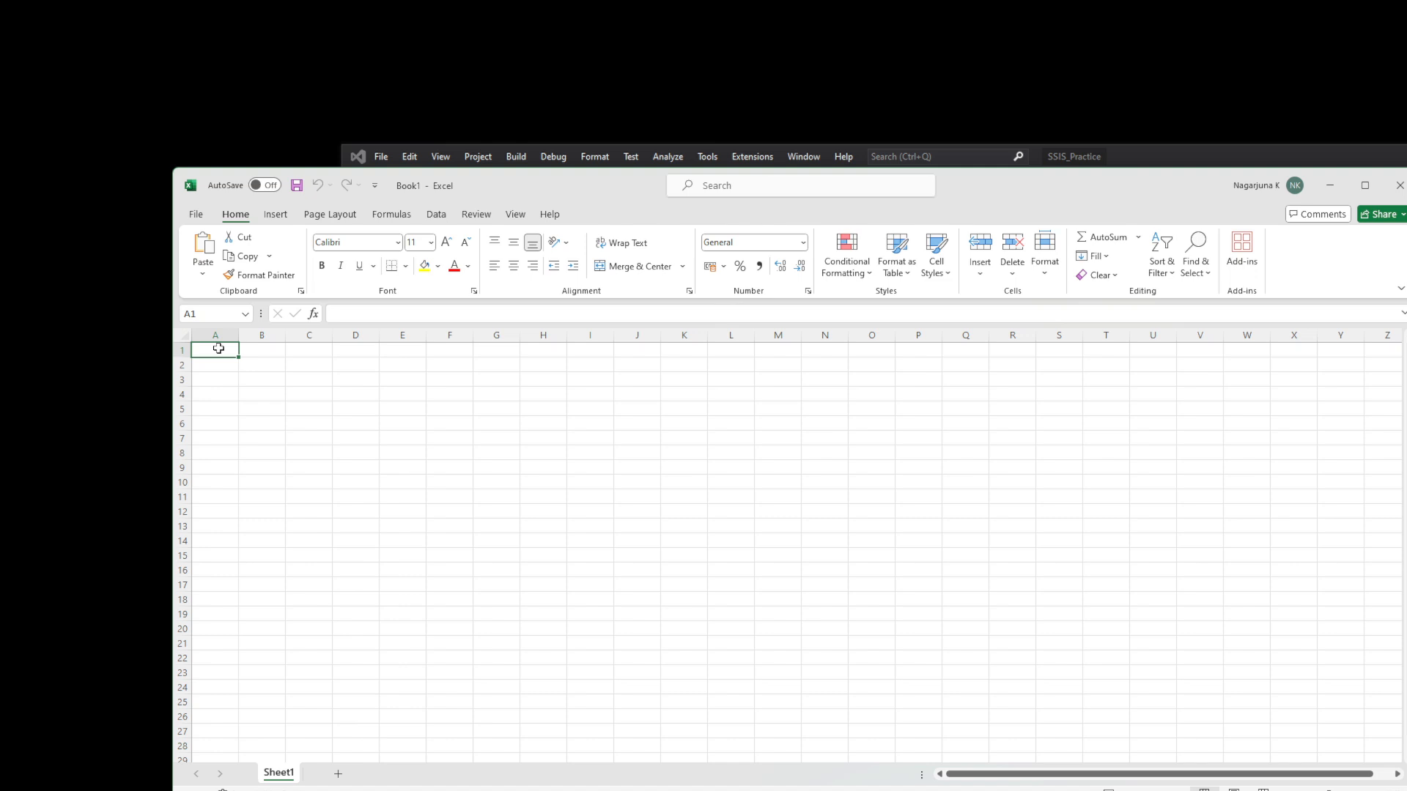
{"action": "type", "text": "date"}
{"action": "key", "text": "Tab"}
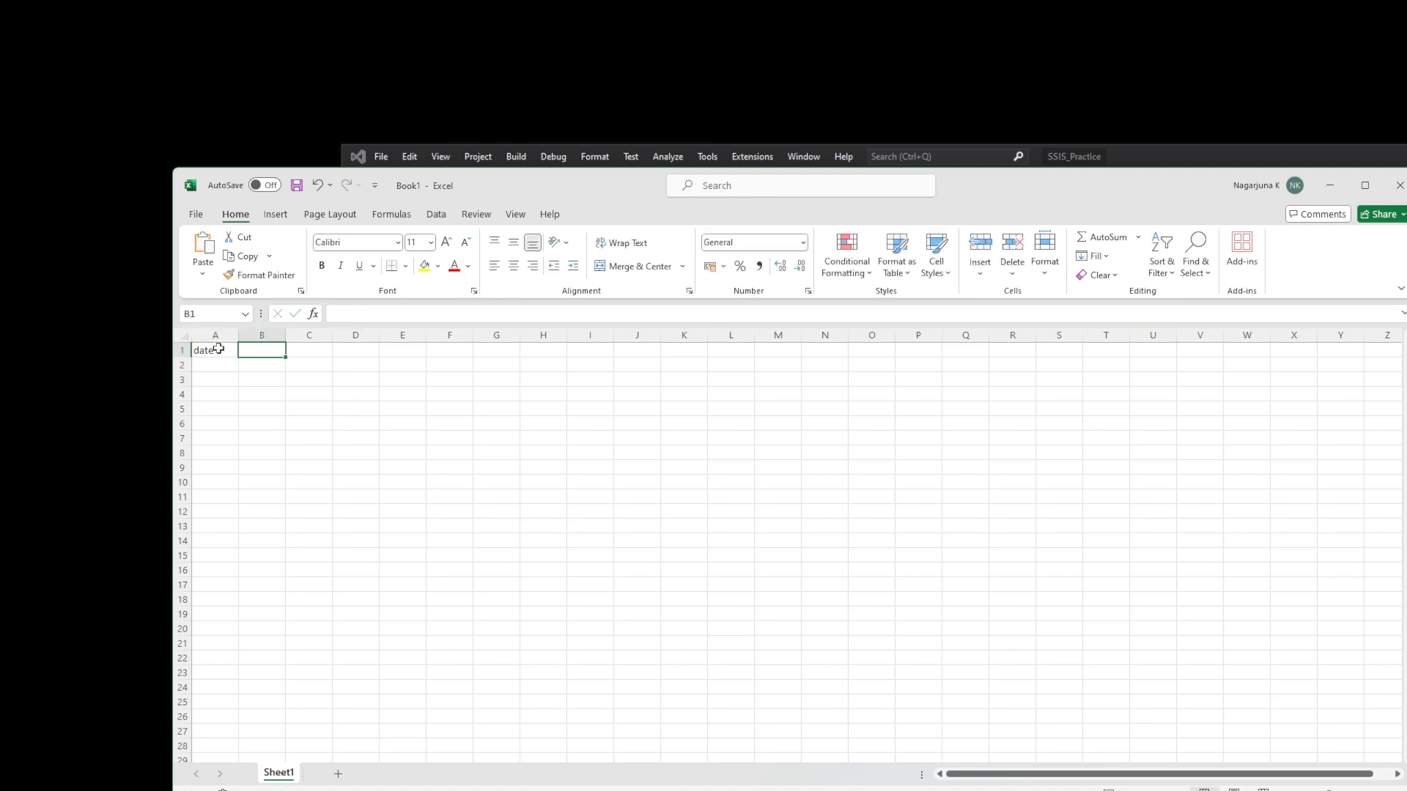
{"action": "type", "text": "id"}
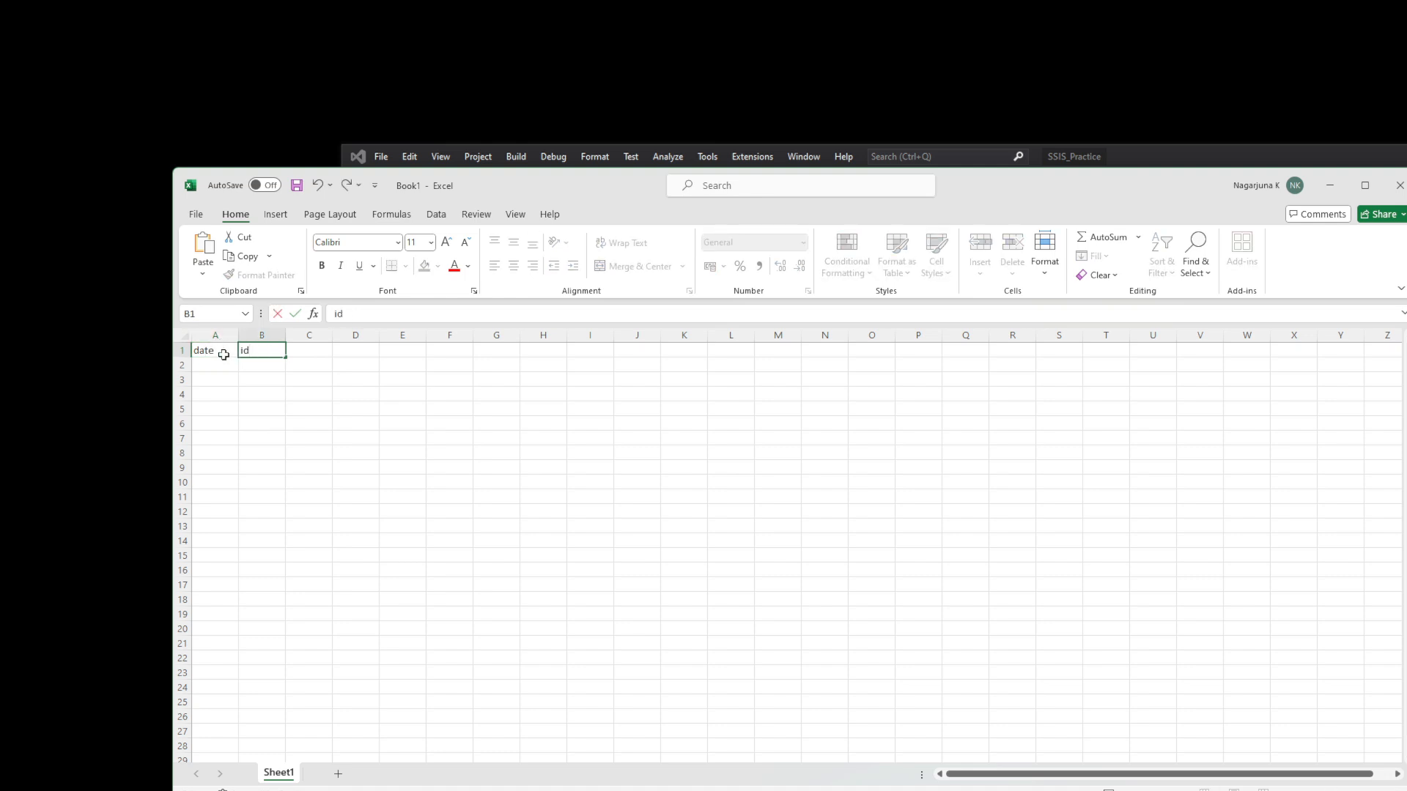
{"action": "double_click", "coordinate": [294, 351]}
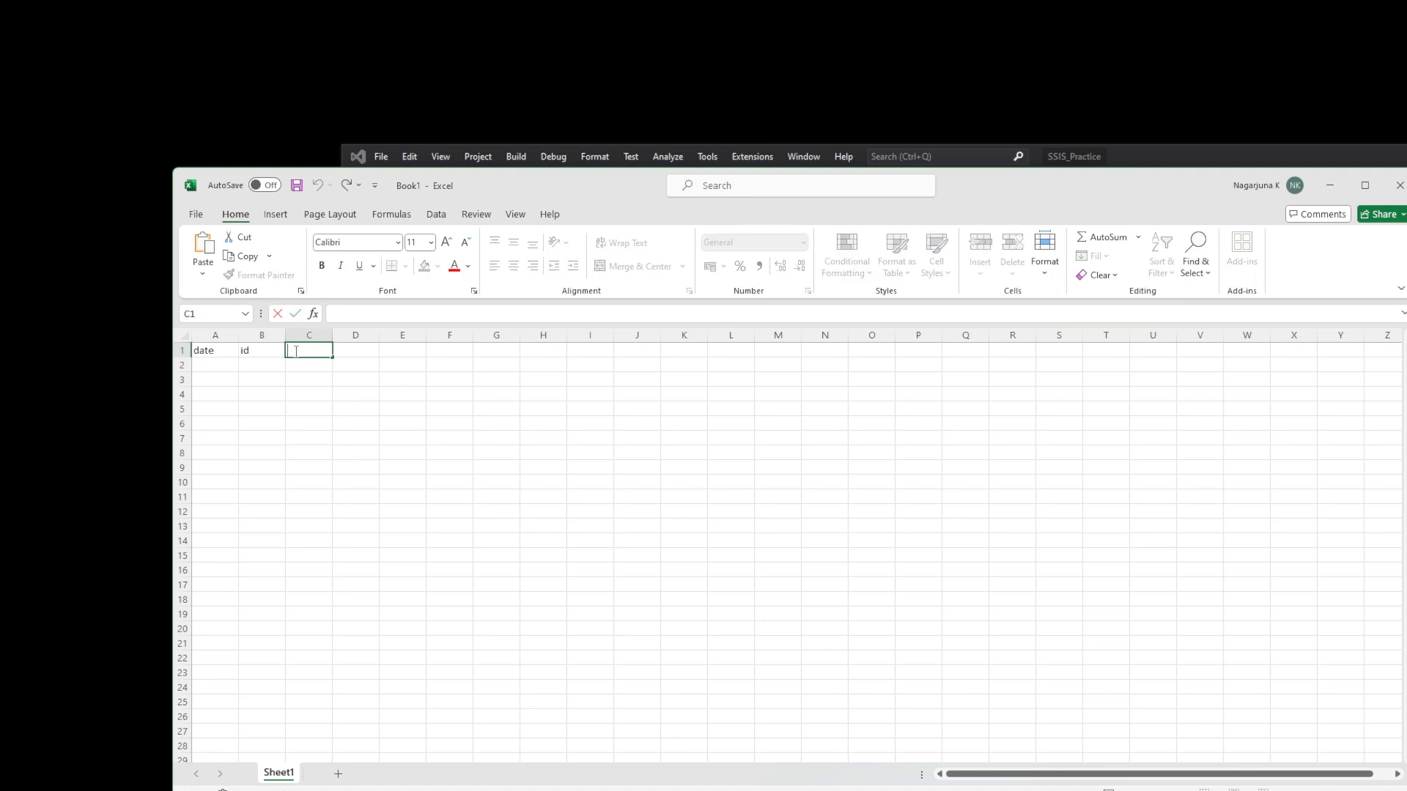
{"action": "type", "text": "value"}
{"action": "left_click", "coordinate": [225, 366]}
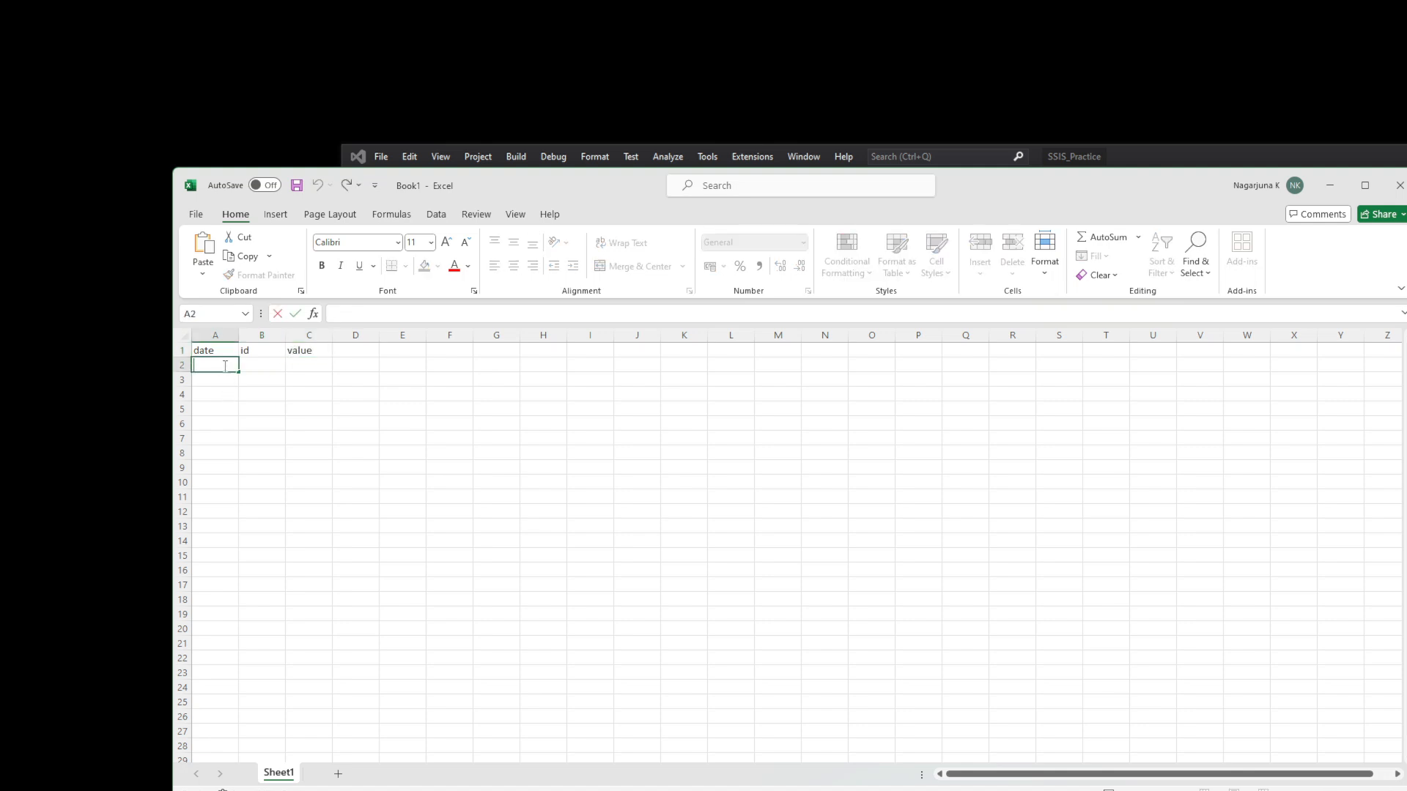
- Enter the first row: 7/1/2024, 1 and gggg
{"action": "type", "text": "7/1/2024"}
{"action": "left_click", "coordinate": [277, 363]}
{"action": "type", "text": "d"}
{"action": "left_click", "coordinate": [308, 367]}
{"action": "double_click", "coordinate": [272, 370]}
{"action": "key", "text": "BackSpace"}
{"action": "type", "text": "1"}
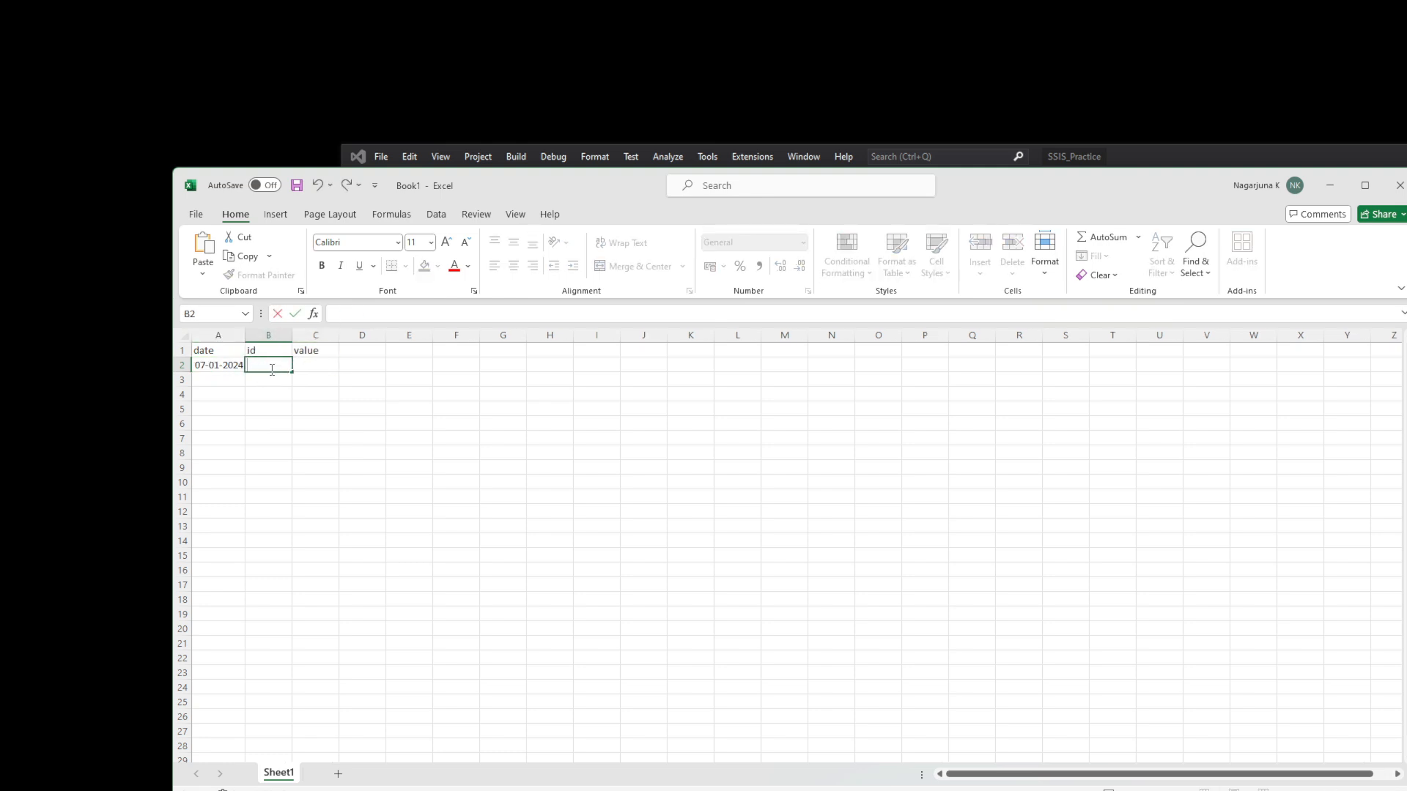
{"action": "left_click", "coordinate": [324, 361]}
{"action": "type", "text": "gggg"}
{"action": "key", "text": "Return"}
- Fill gggg, the dates and the ids down to row 8
{"action": "left_click", "coordinate": [232, 362]}
{"action": "left_click", "coordinate": [333, 366]}
{"action": "left_click_drag", "start_coordinate": [338, 372], "coordinate": [330, 455]}
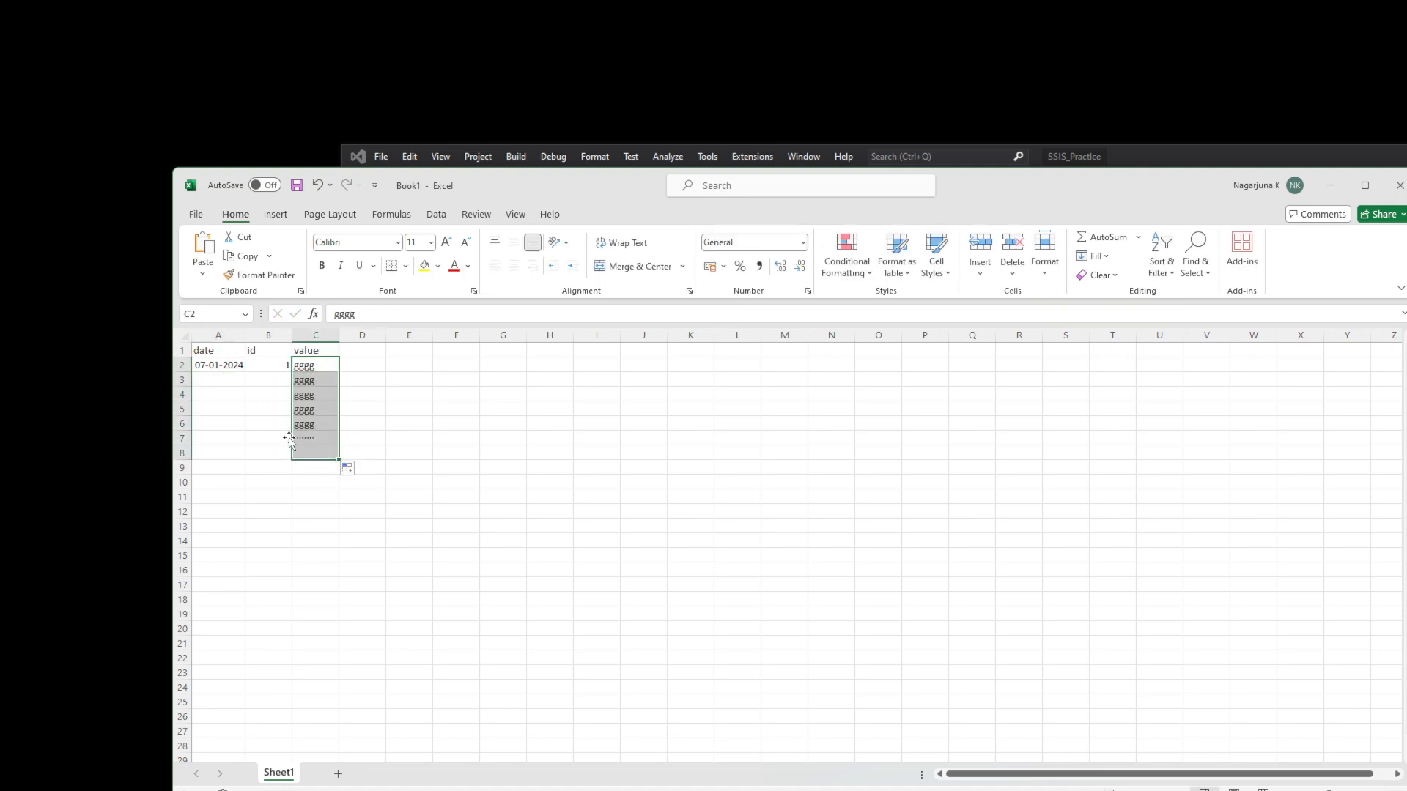
{"action": "left_click", "coordinate": [228, 366]}
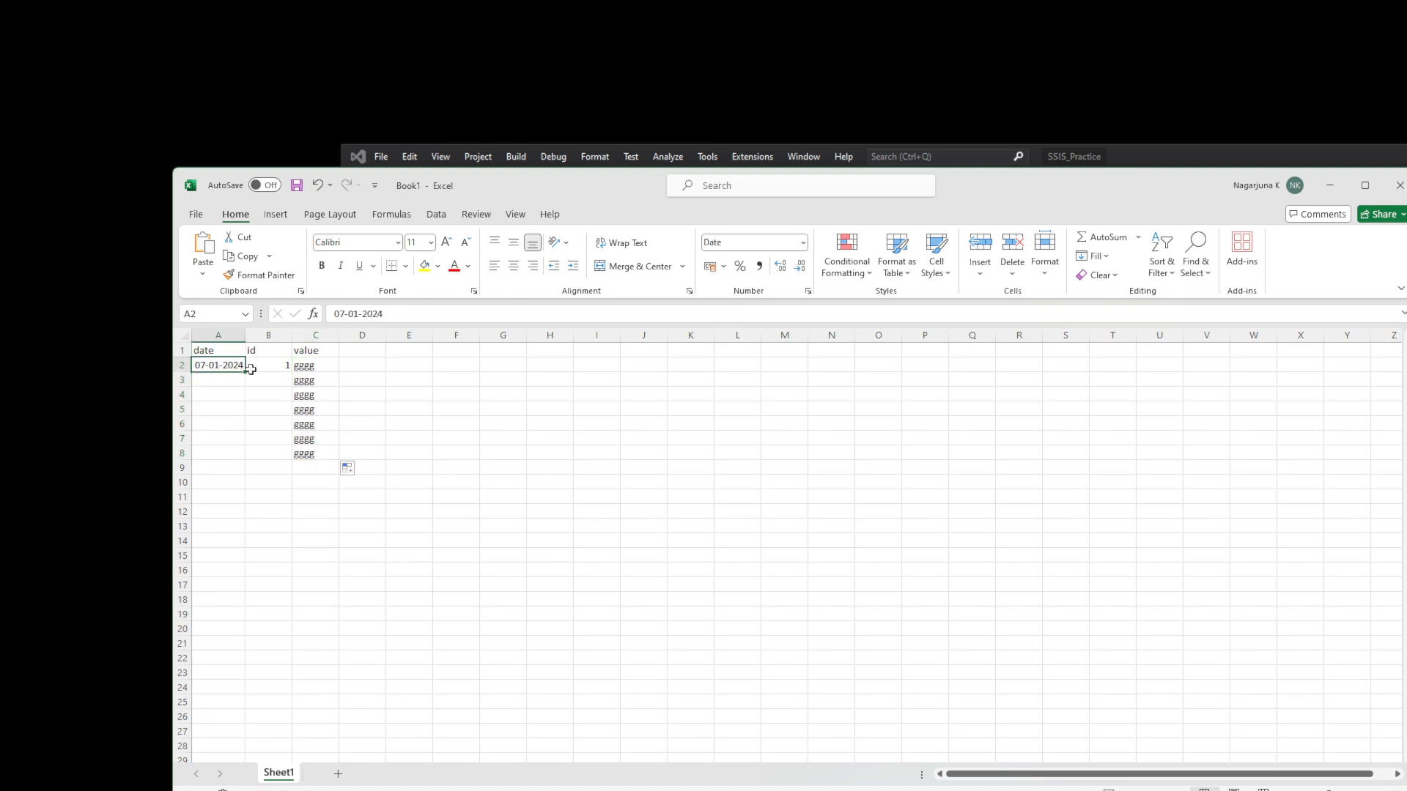
{"action": "left_click", "coordinate": [273, 362], "text": "shift"}
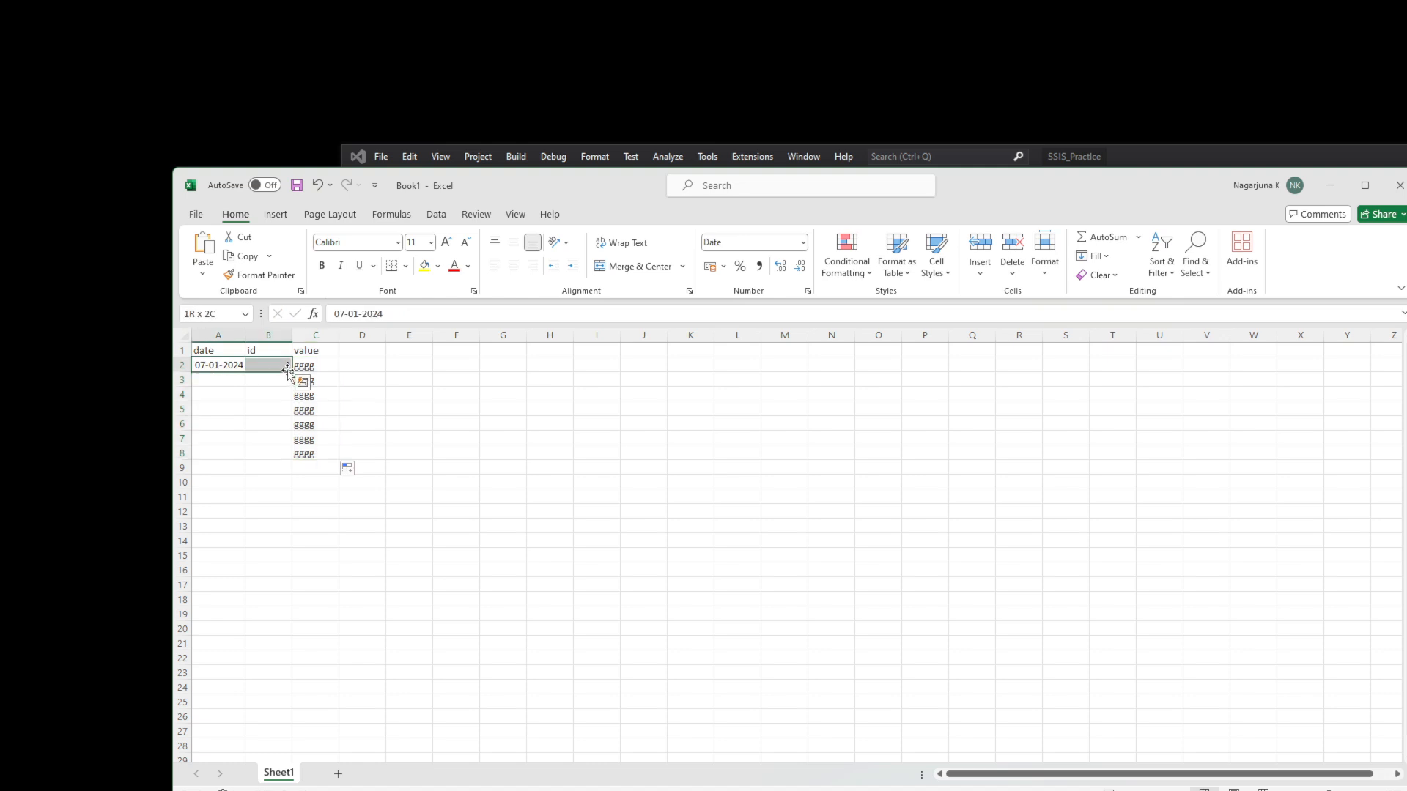
{"action": "left_click_drag", "start_coordinate": [290, 372], "coordinate": [274, 454]}
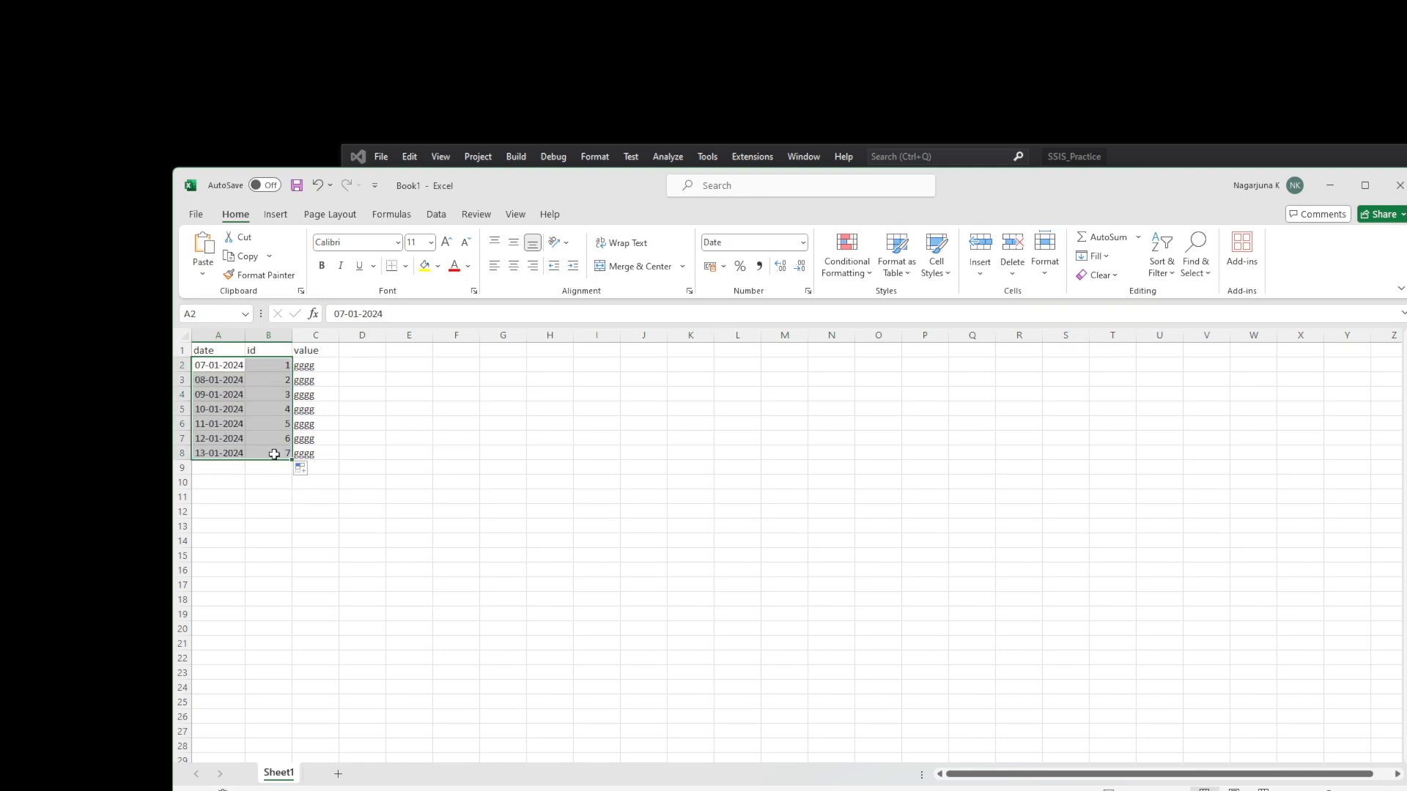
{"action": "left_click", "coordinate": [380, 383]}
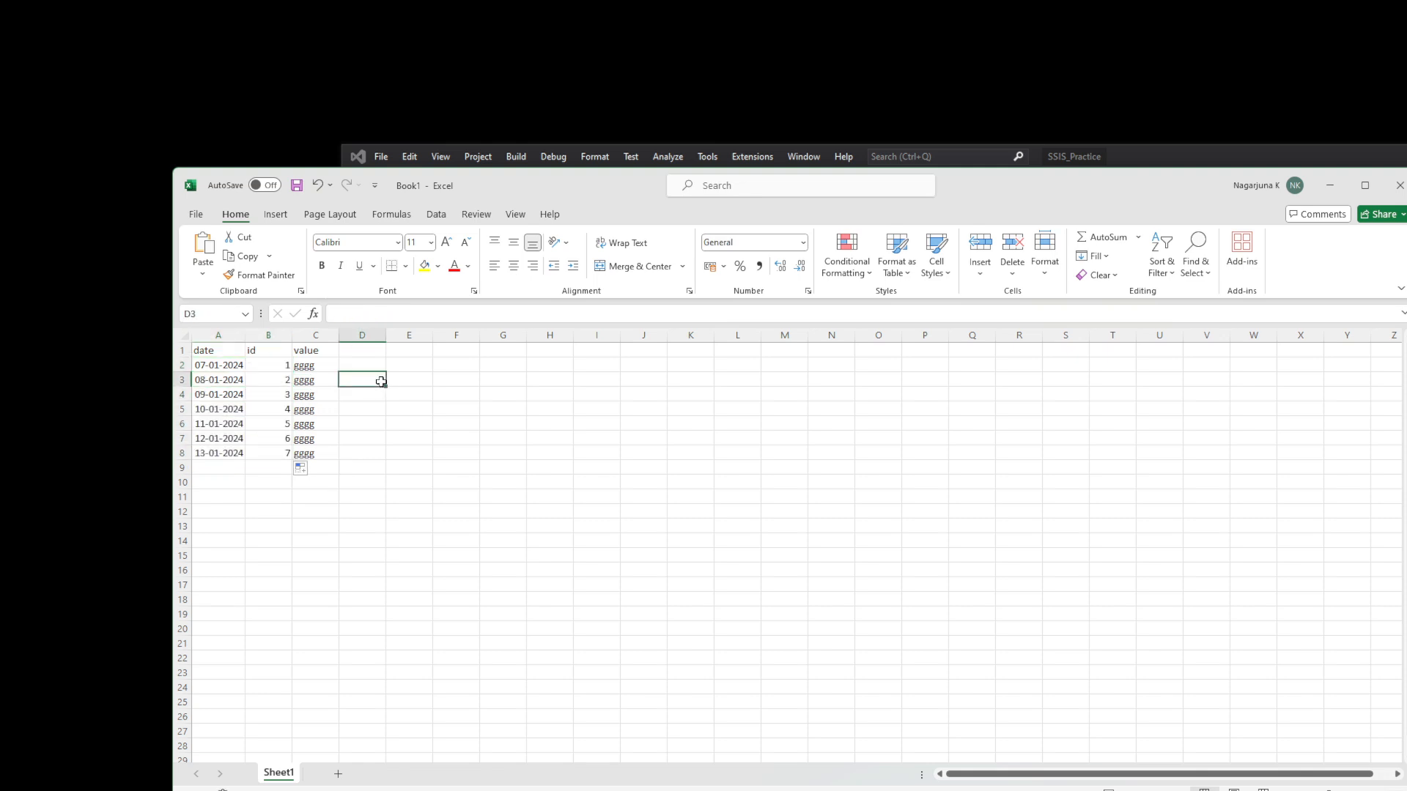
- Check the date values in A2 and A3, then minimize Excel
{"action": "left_click", "coordinate": [217, 366]}
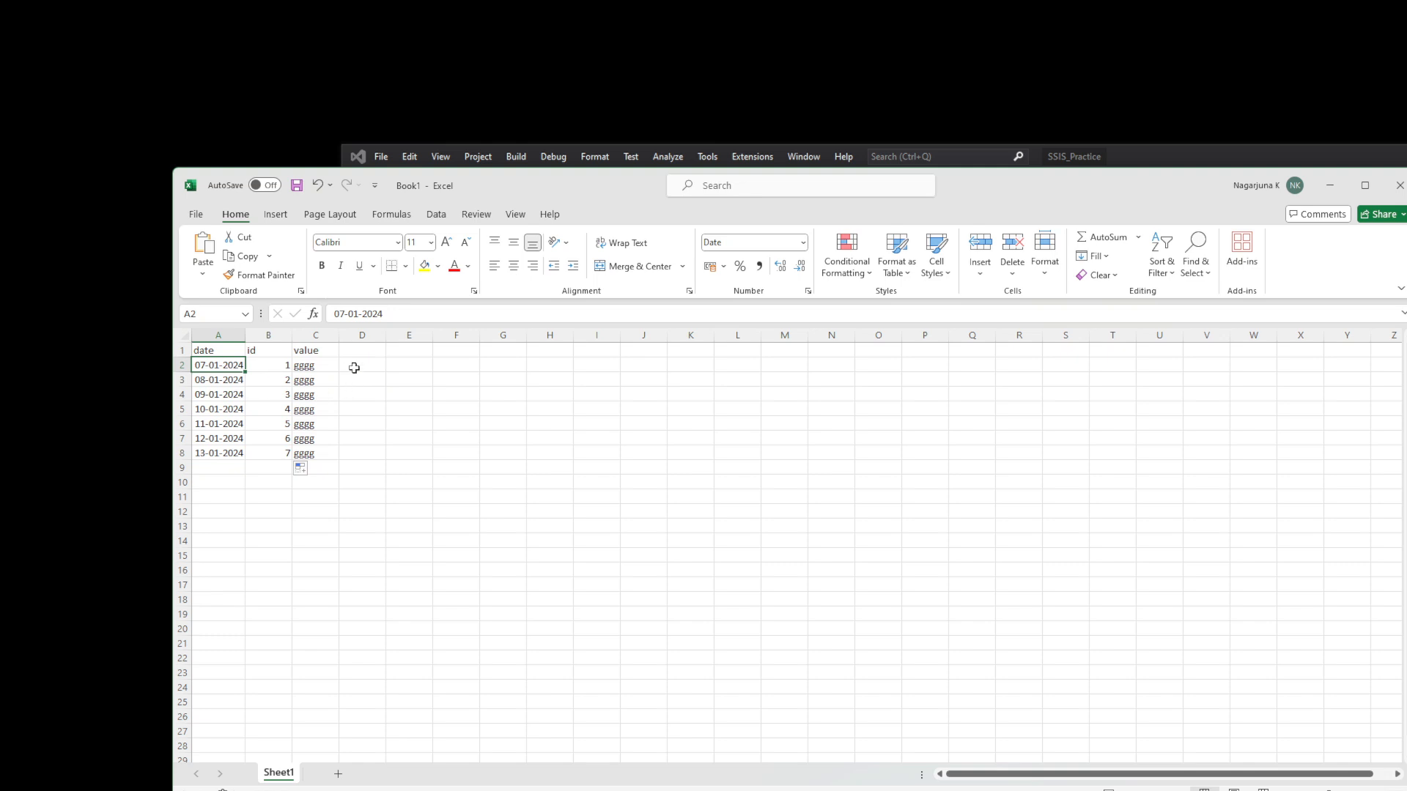
{"action": "left_click", "coordinate": [218, 383]}
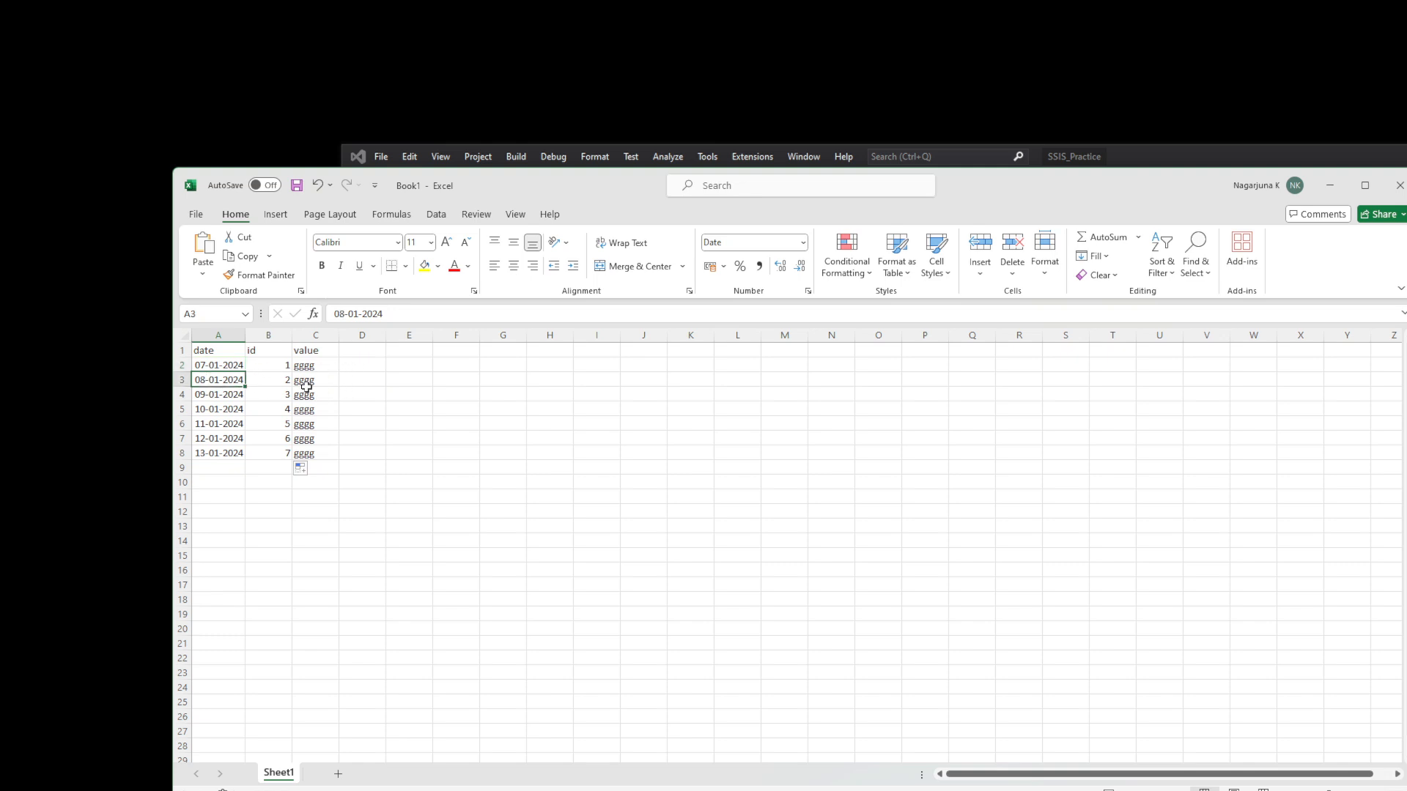
{"action": "left_click", "coordinate": [313, 385]}
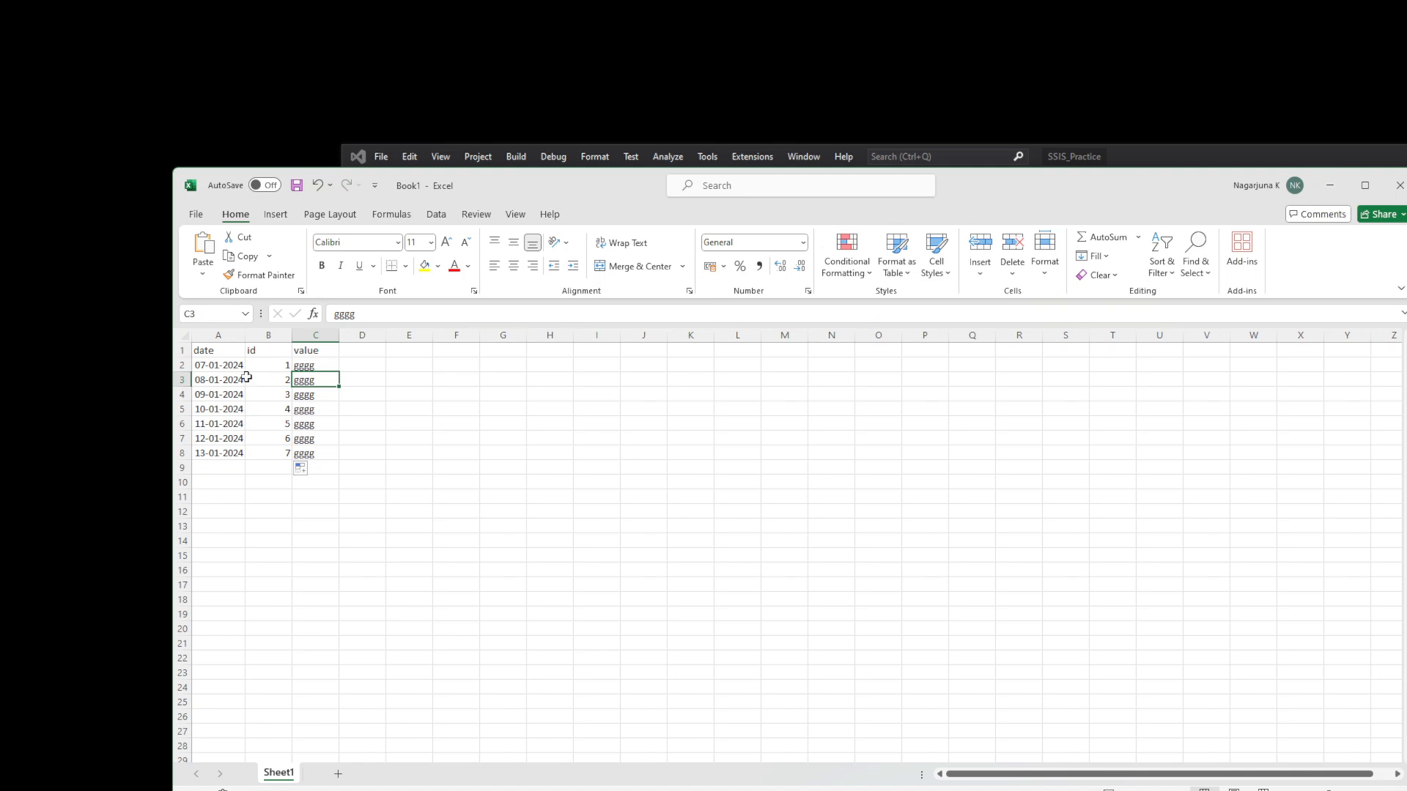
{"action": "left_click", "coordinate": [227, 365]}
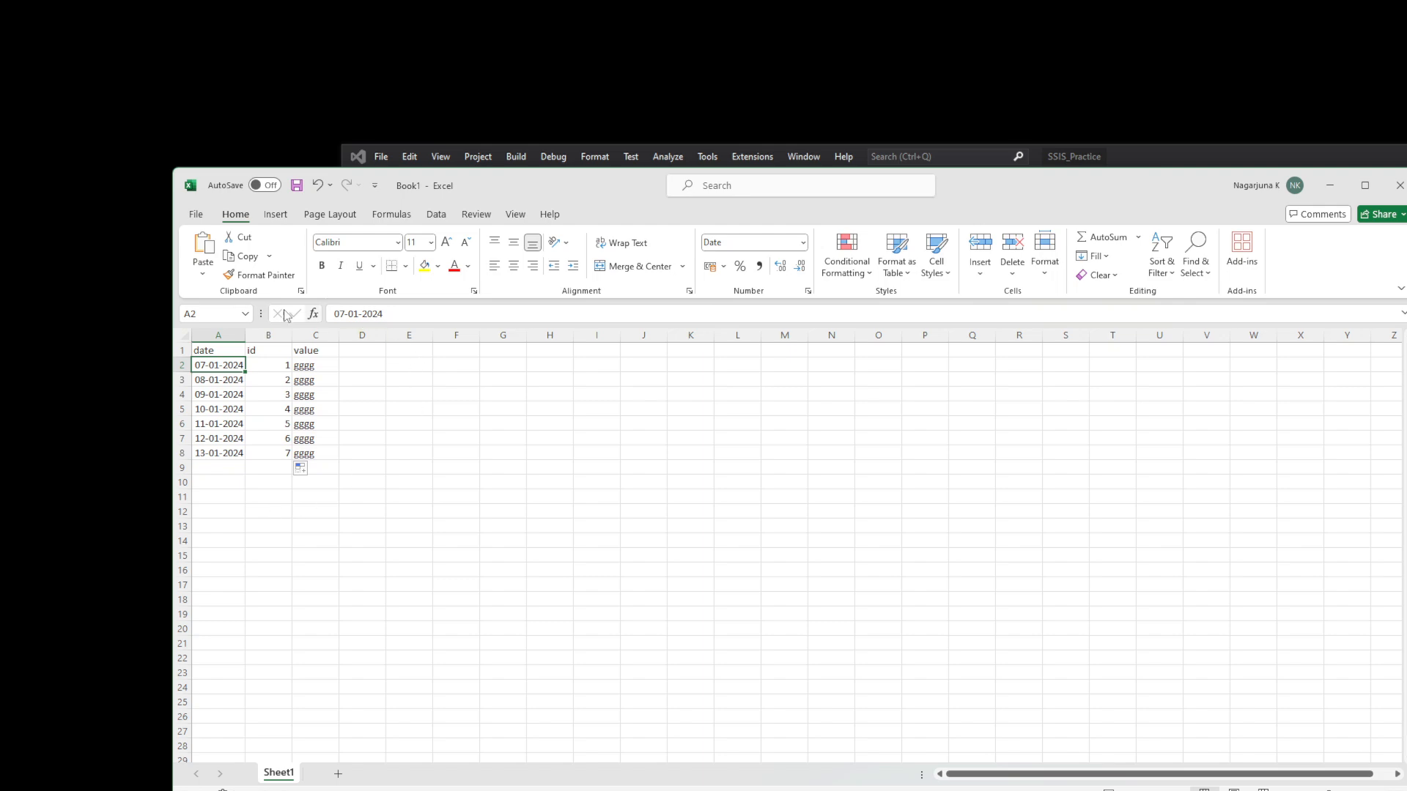
{"action": "left_click", "coordinate": [1328, 191]}
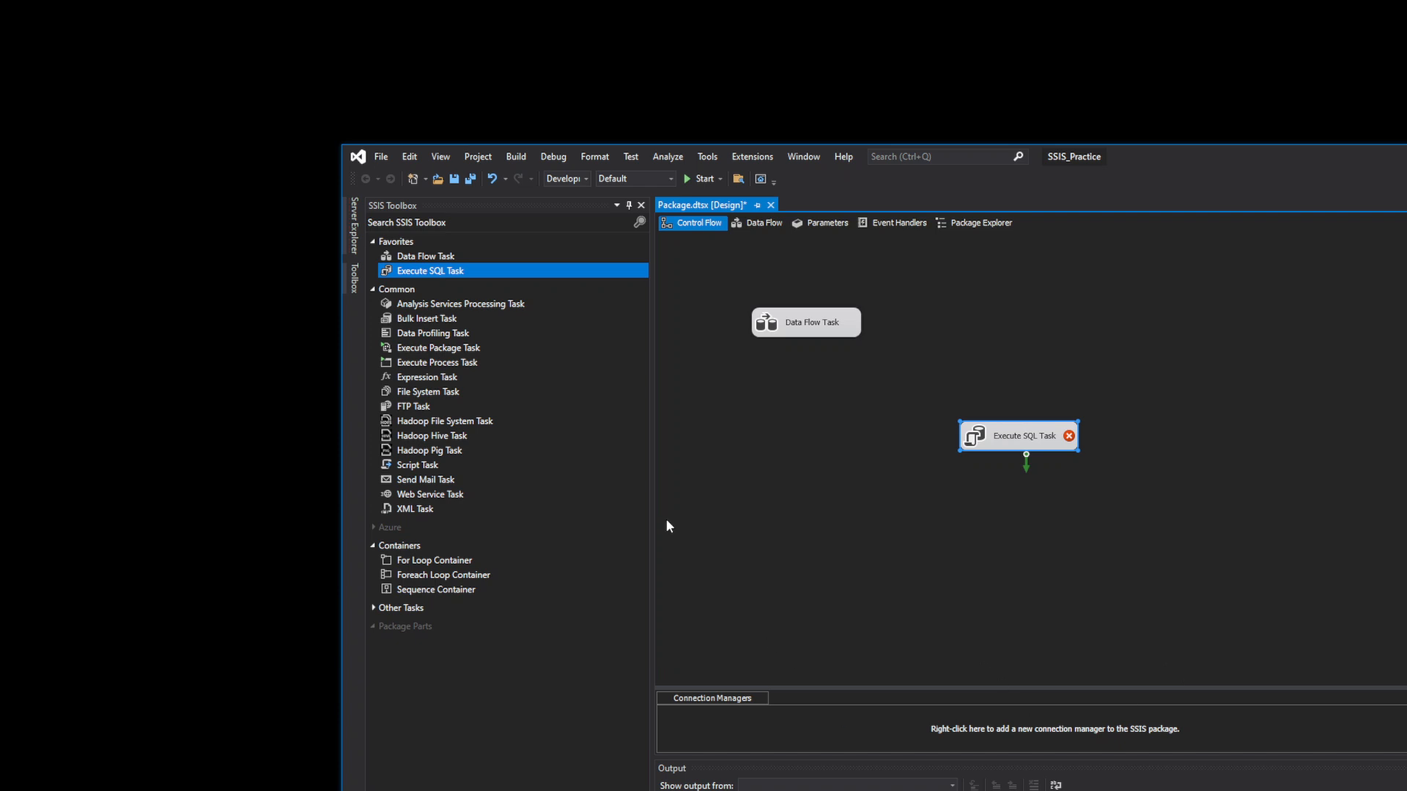
{"action": "double_click", "coordinate": [989, 445]}
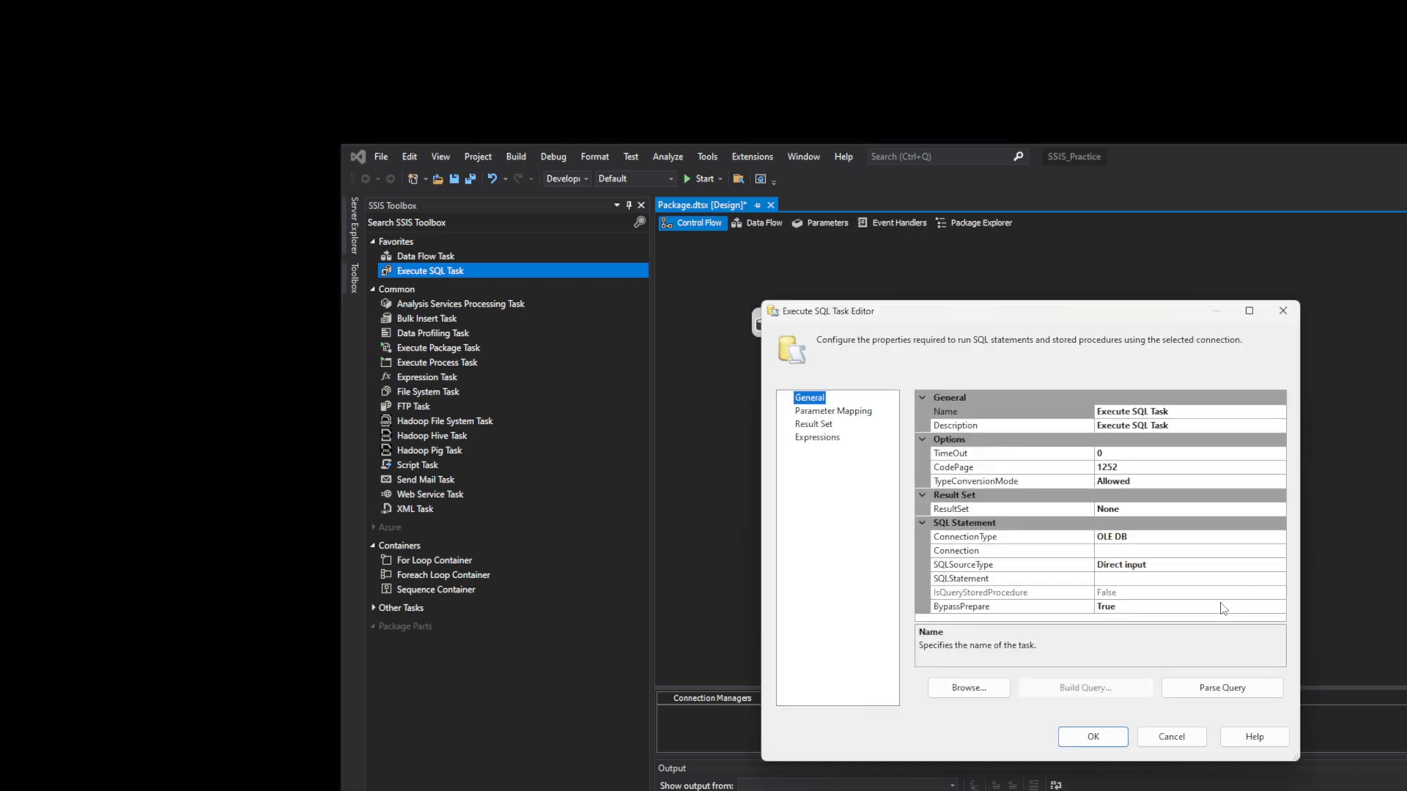
{"action": "left_click", "coordinate": [1282, 313]}
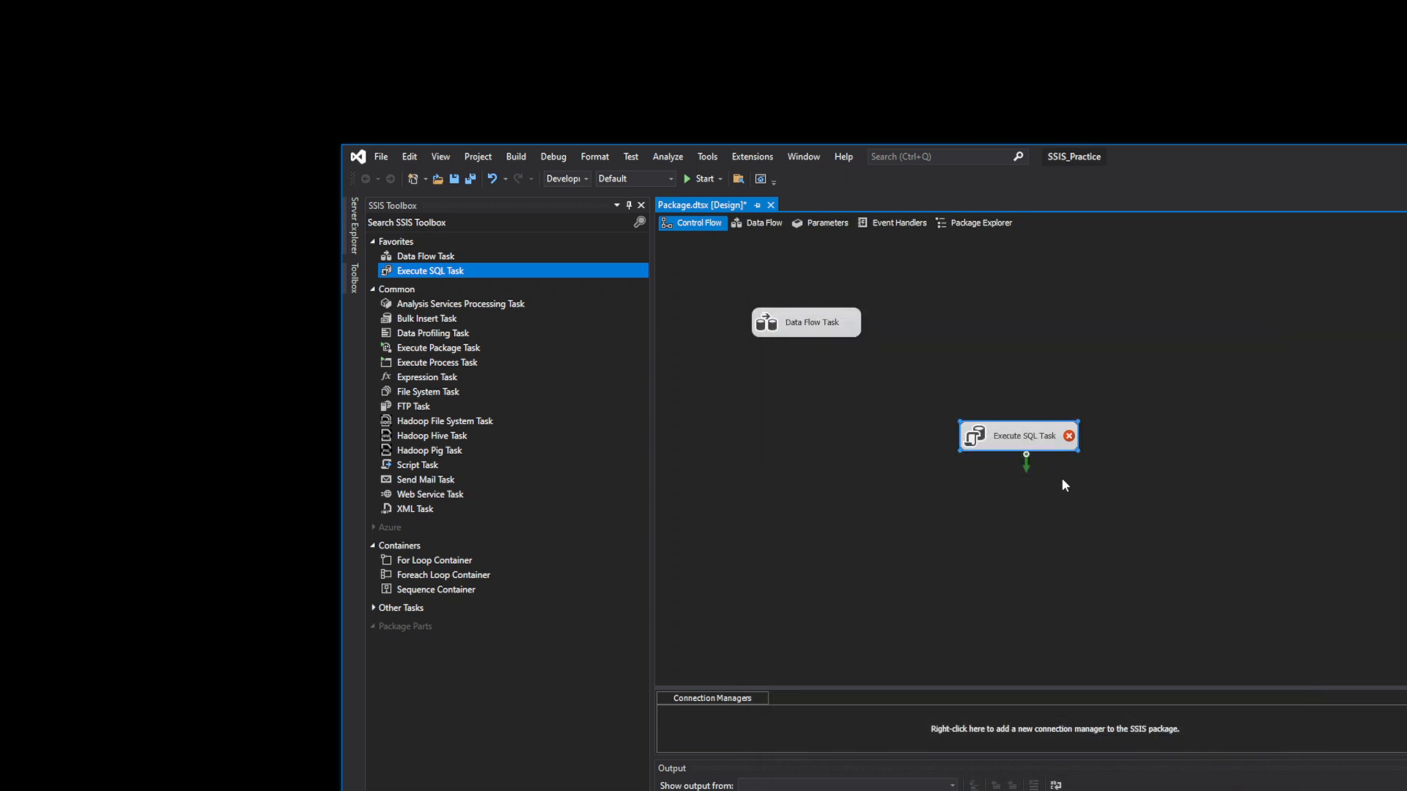
{"action": "double_click", "coordinate": [1035, 446]}
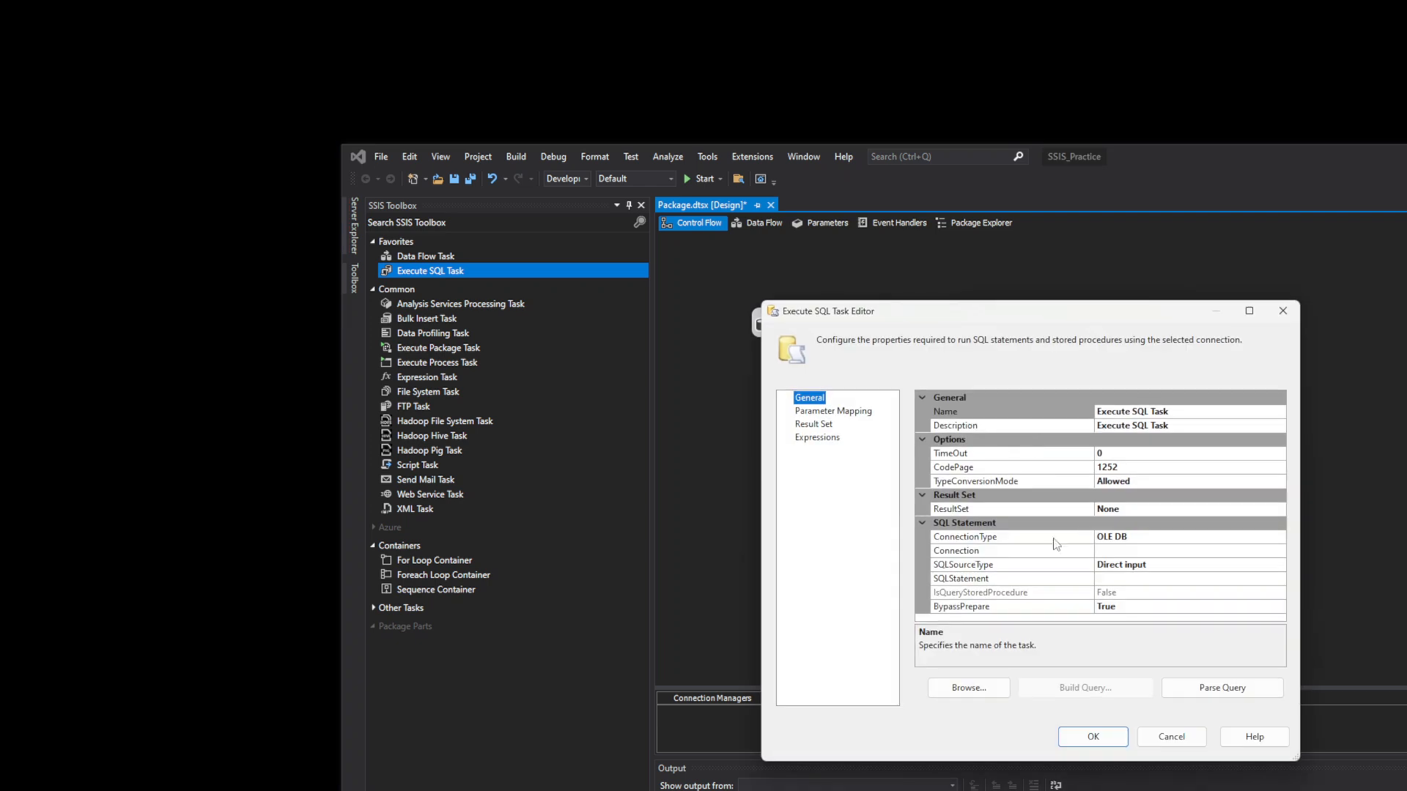
{"action": "left_click", "coordinate": [1279, 581]}
{"action": "left_click", "coordinate": [1278, 580]}
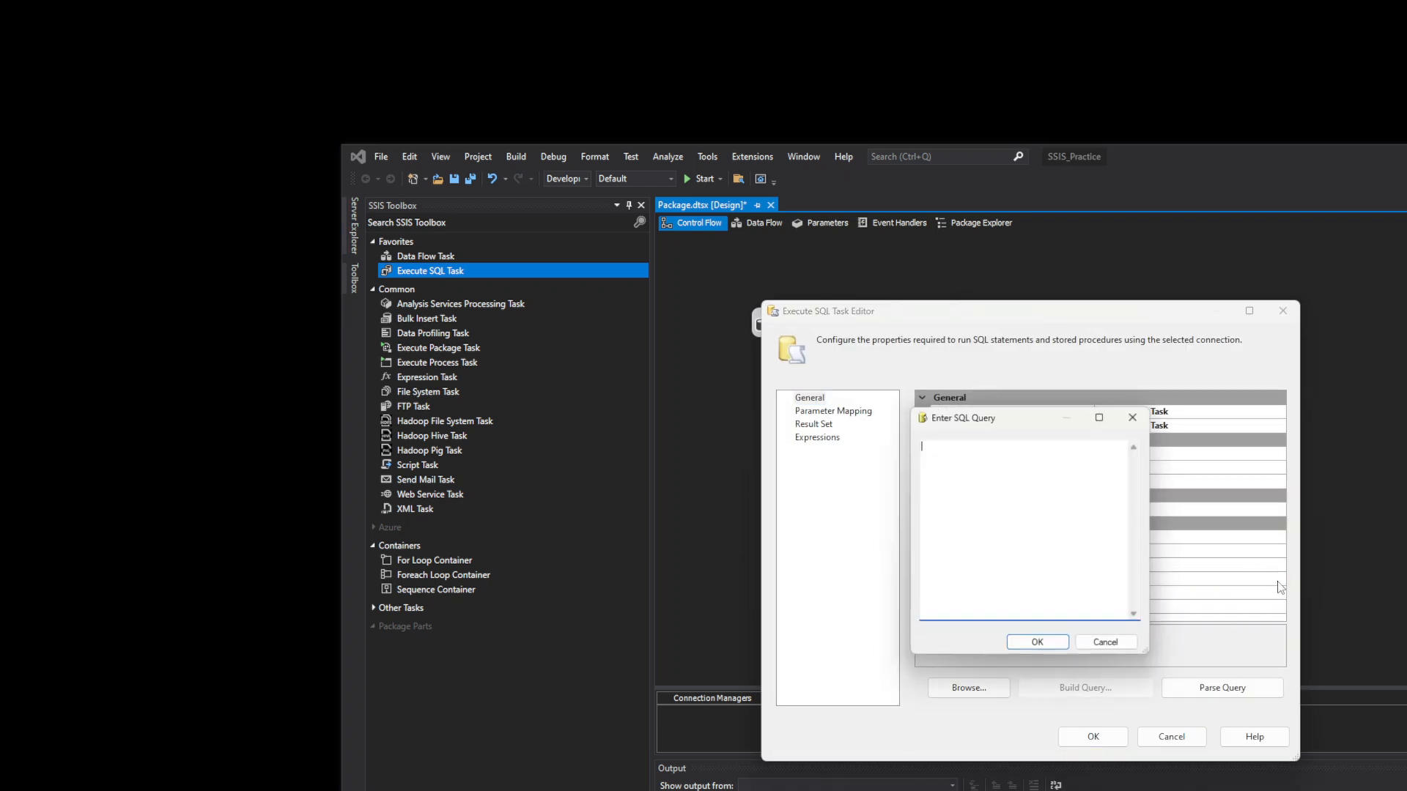
{"action": "left_click", "coordinate": [1134, 418]}
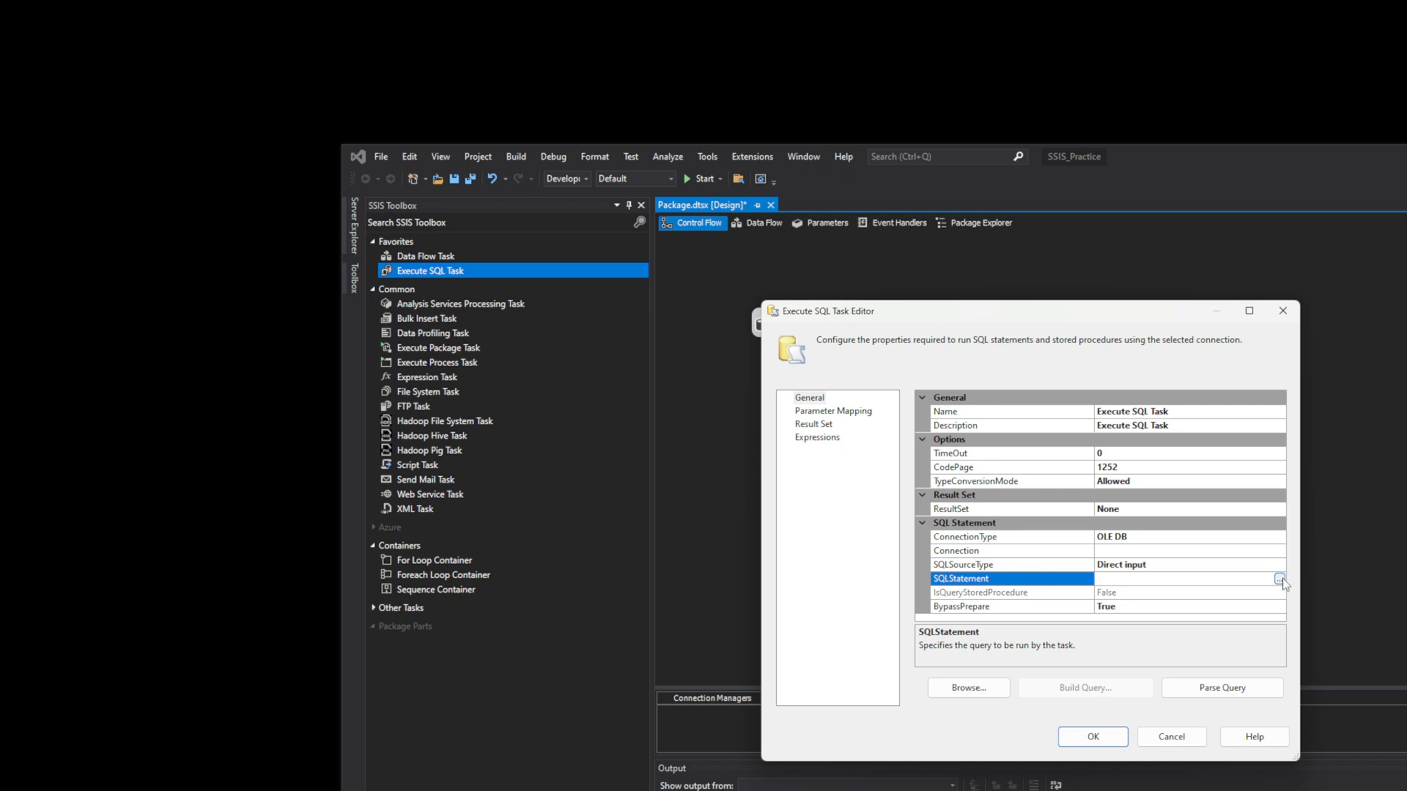
{"action": "left_click", "coordinate": [1283, 312]}
{"action": "left_click", "coordinate": [798, 324]}
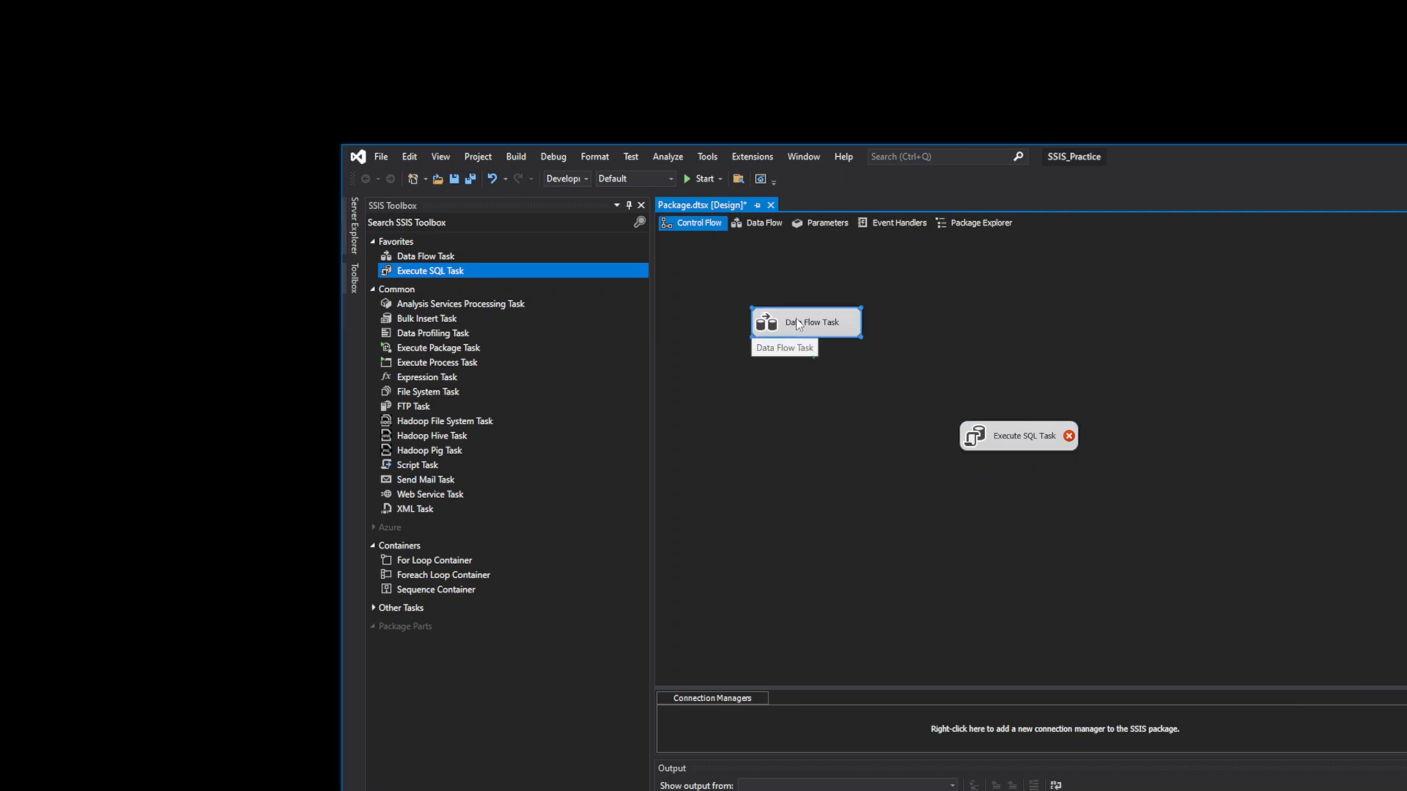
- Move the Execute SQL Task beneath the Data Flow Task and browse the toolbox tasks
{"action": "left_click", "coordinate": [1041, 444]}
{"action": "left_click_drag", "start_coordinate": [1041, 446], "coordinate": [845, 414]}
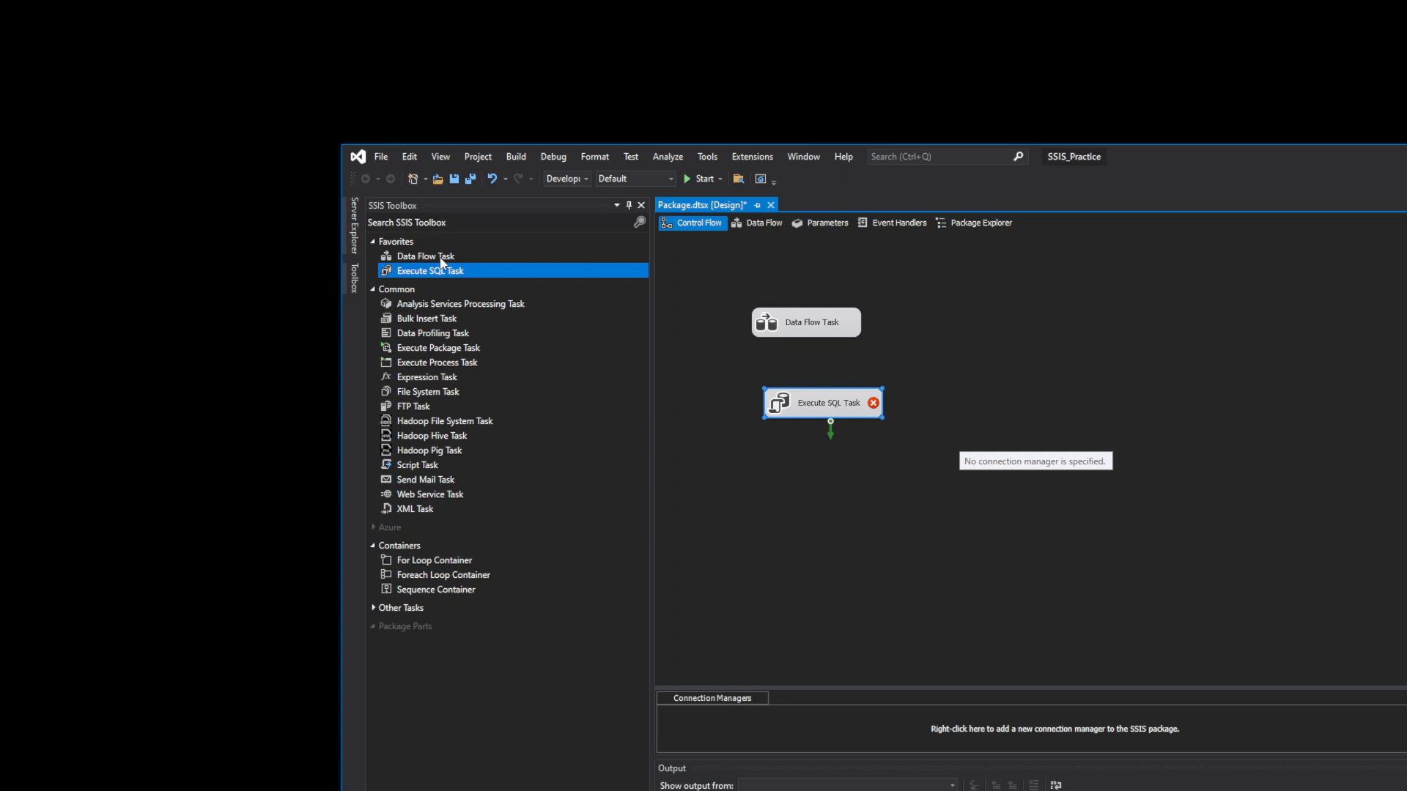
{"action": "left_click", "coordinate": [452, 307]}
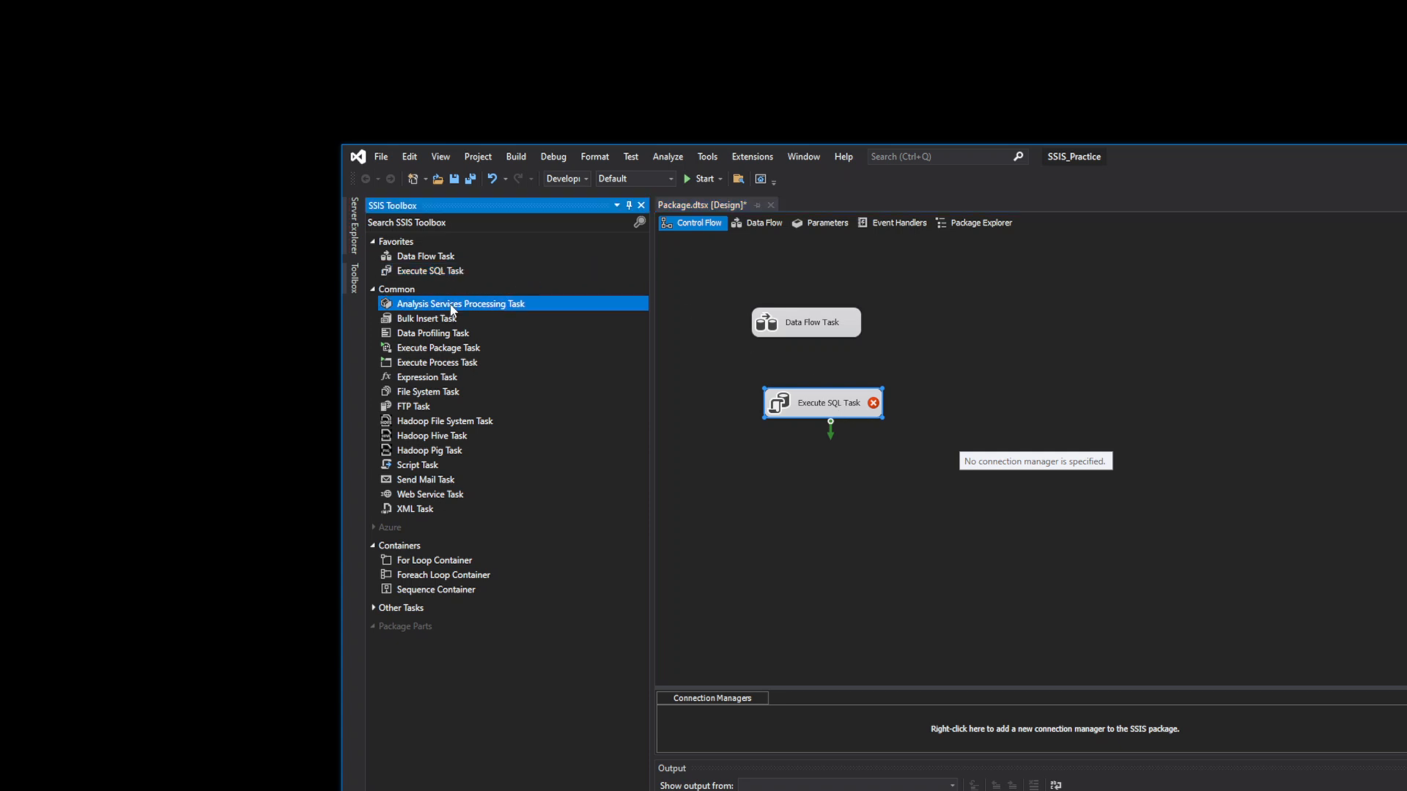
{"action": "left_click", "coordinate": [436, 335]}
{"action": "left_click", "coordinate": [431, 350]}
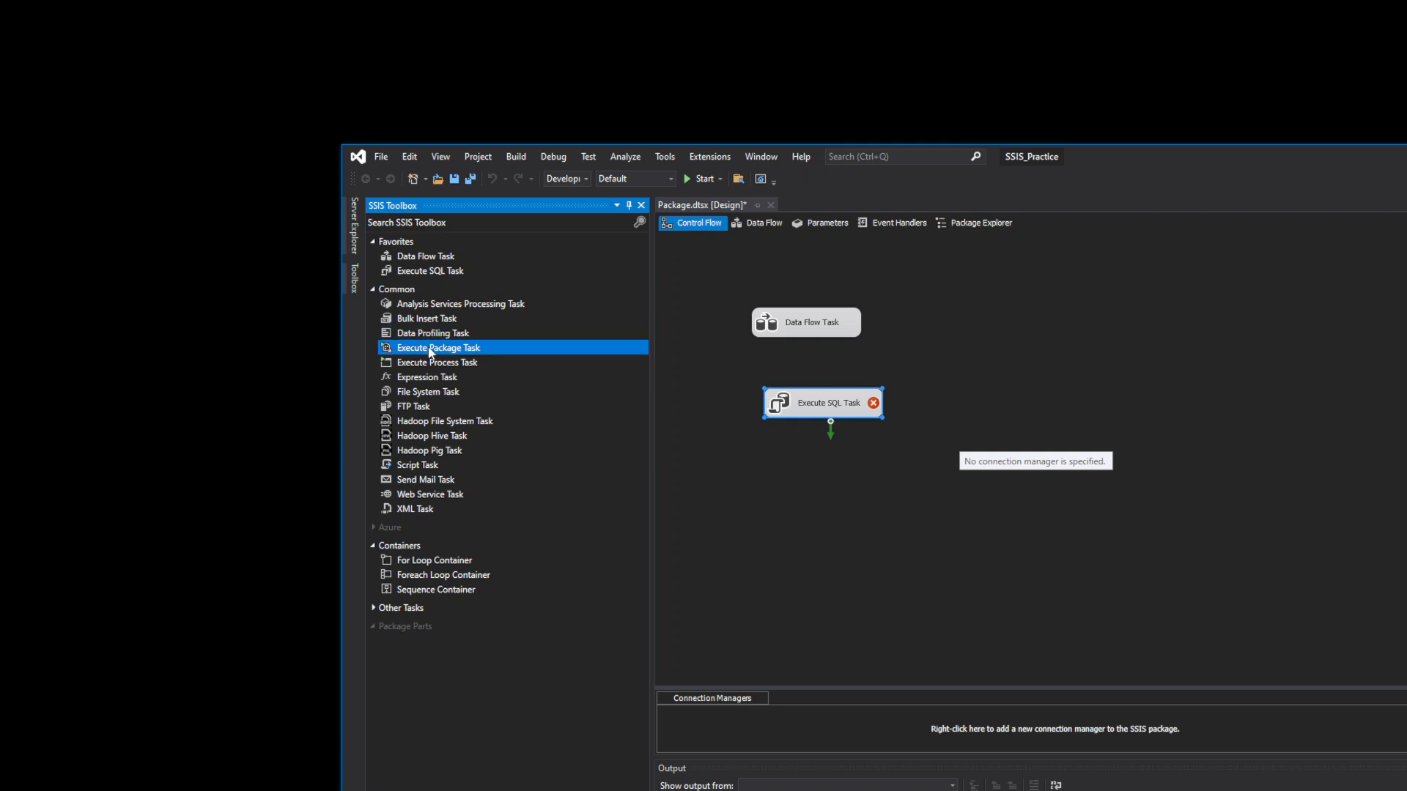
- Place a File System Task below the Execute SQL Task
{"action": "left_click", "coordinate": [447, 395]}
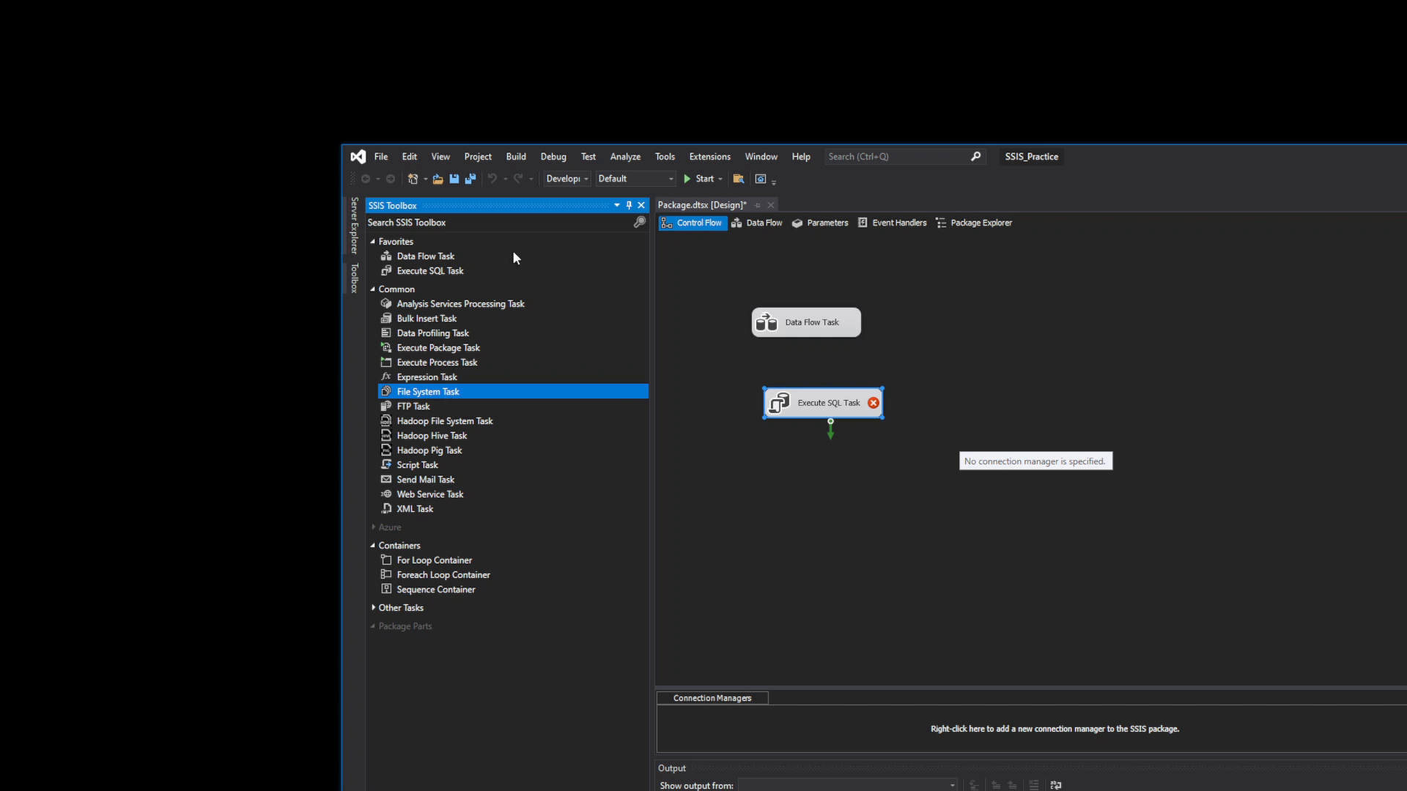
{"action": "left_click_drag", "start_coordinate": [467, 392], "coordinate": [846, 465]}
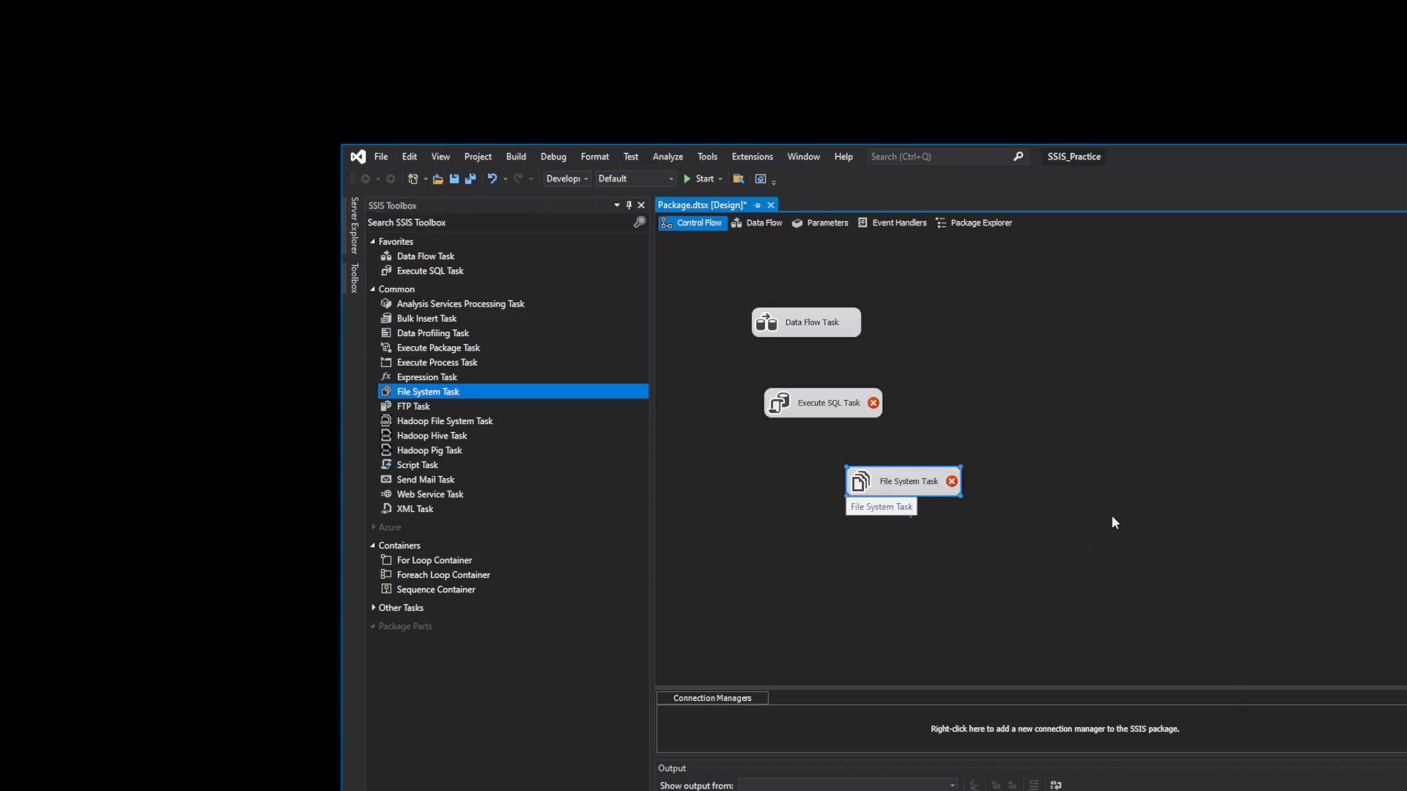
{"action": "left_click", "coordinate": [995, 103]}
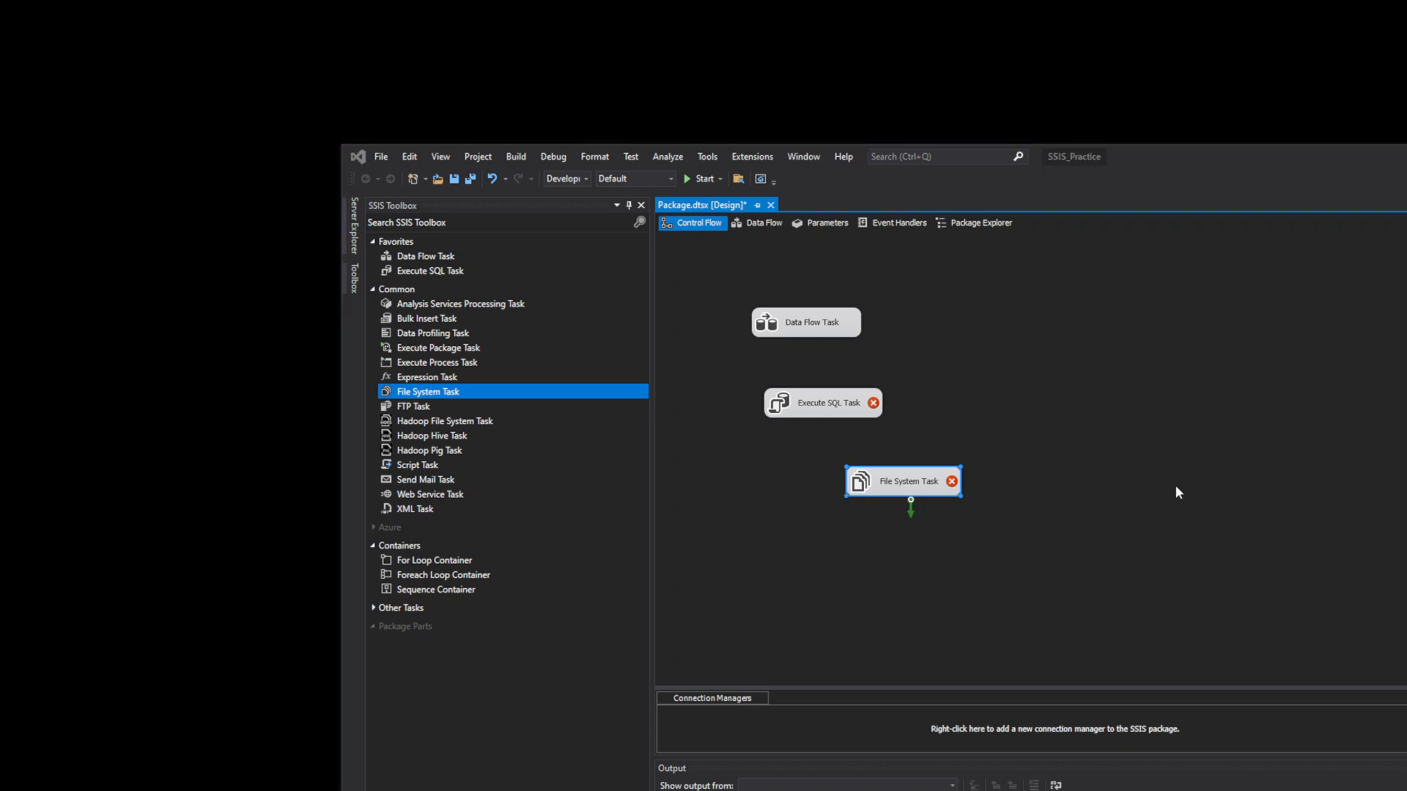
{"action": "left_click", "coordinate": [1149, 524]}
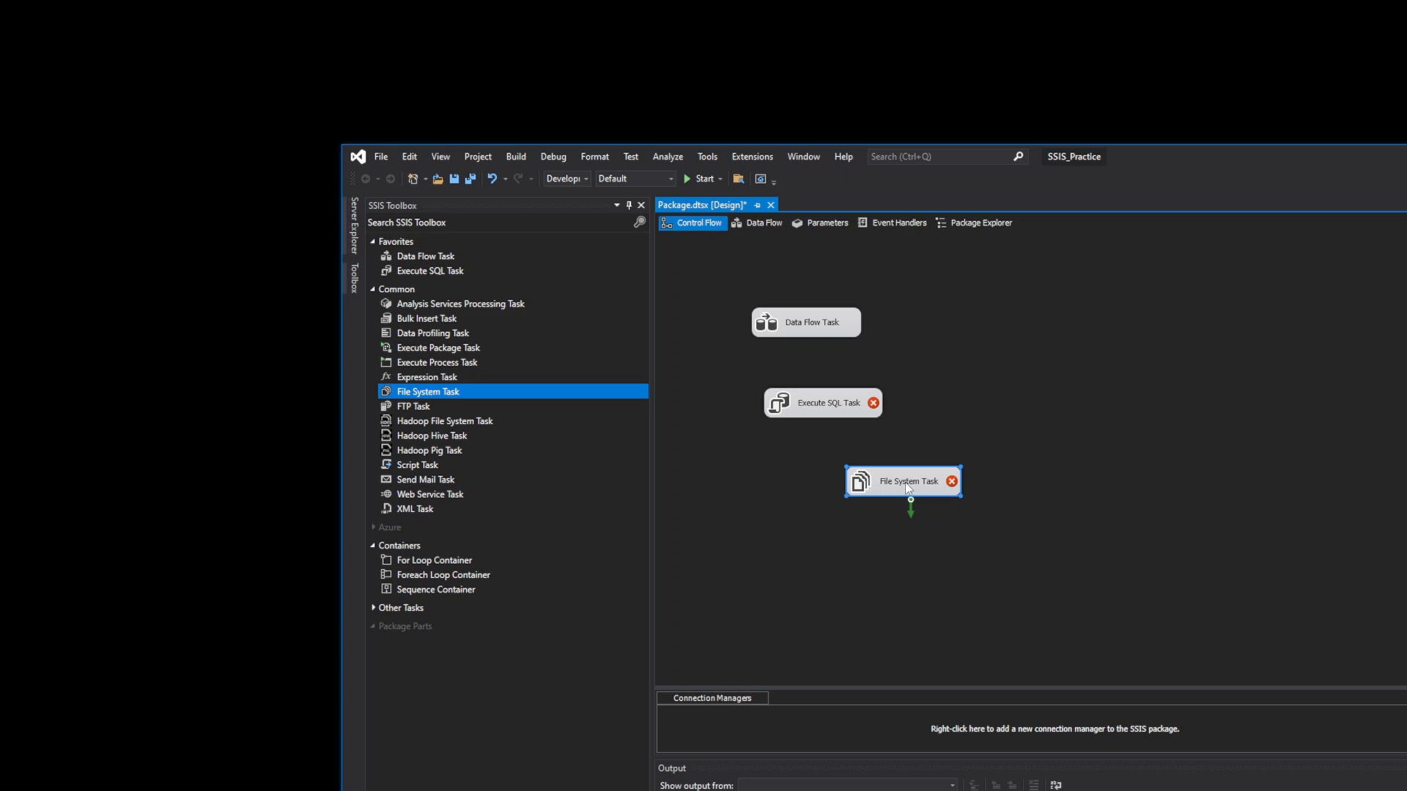
{"action": "mouse_move", "coordinate": [905, 485]}
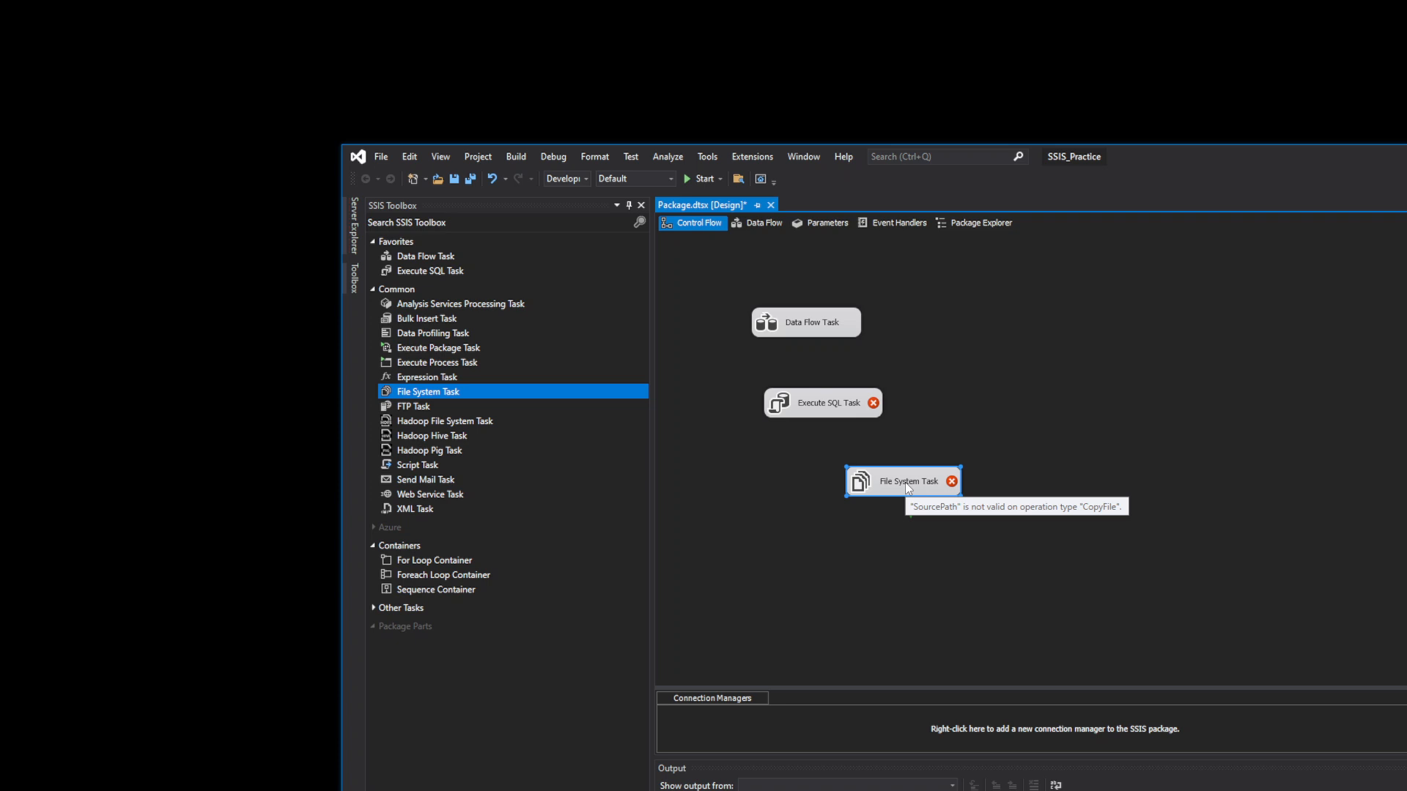
{"action": "left_click", "coordinate": [1103, 481]}
{"action": "left_click", "coordinate": [866, 484]}
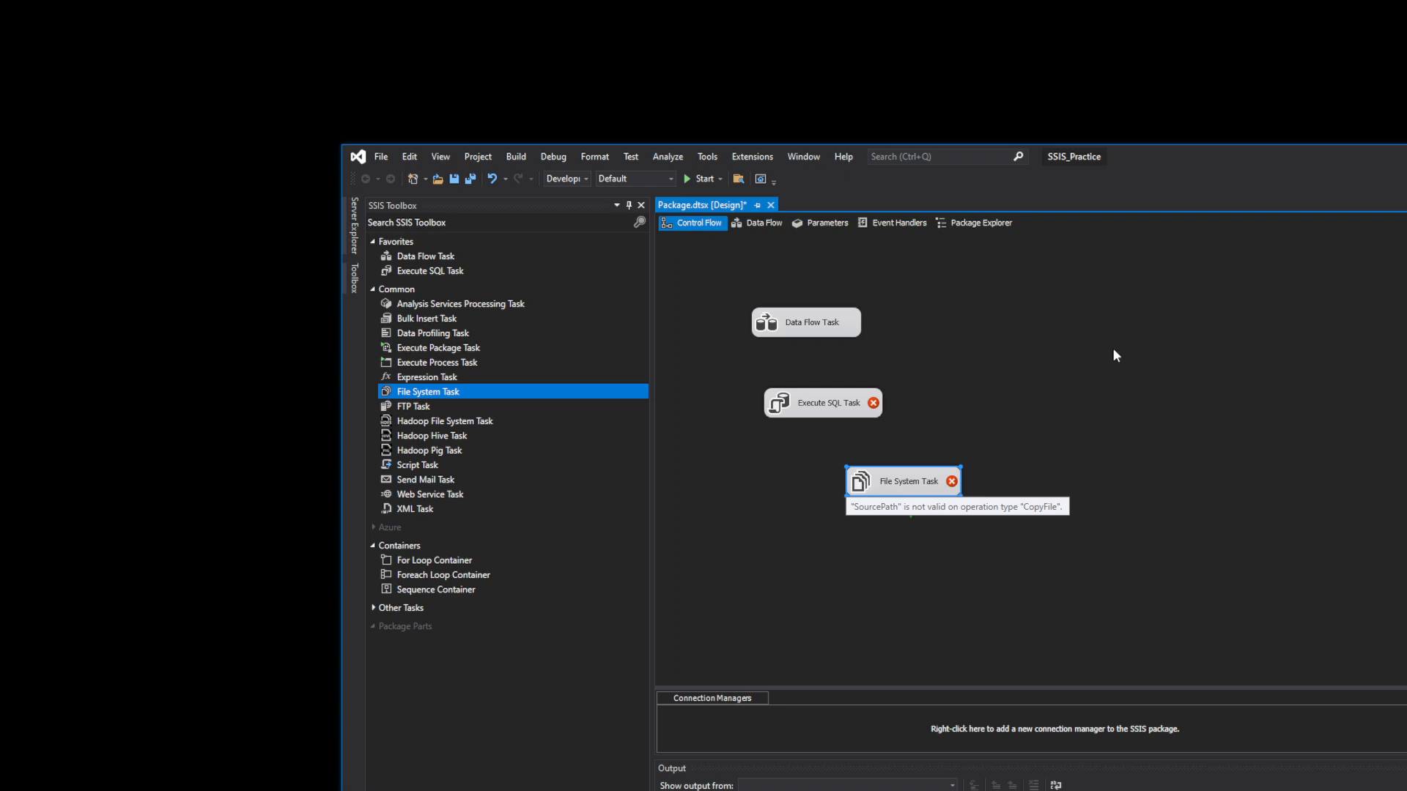
{"action": "left_click", "coordinate": [405, 408]}
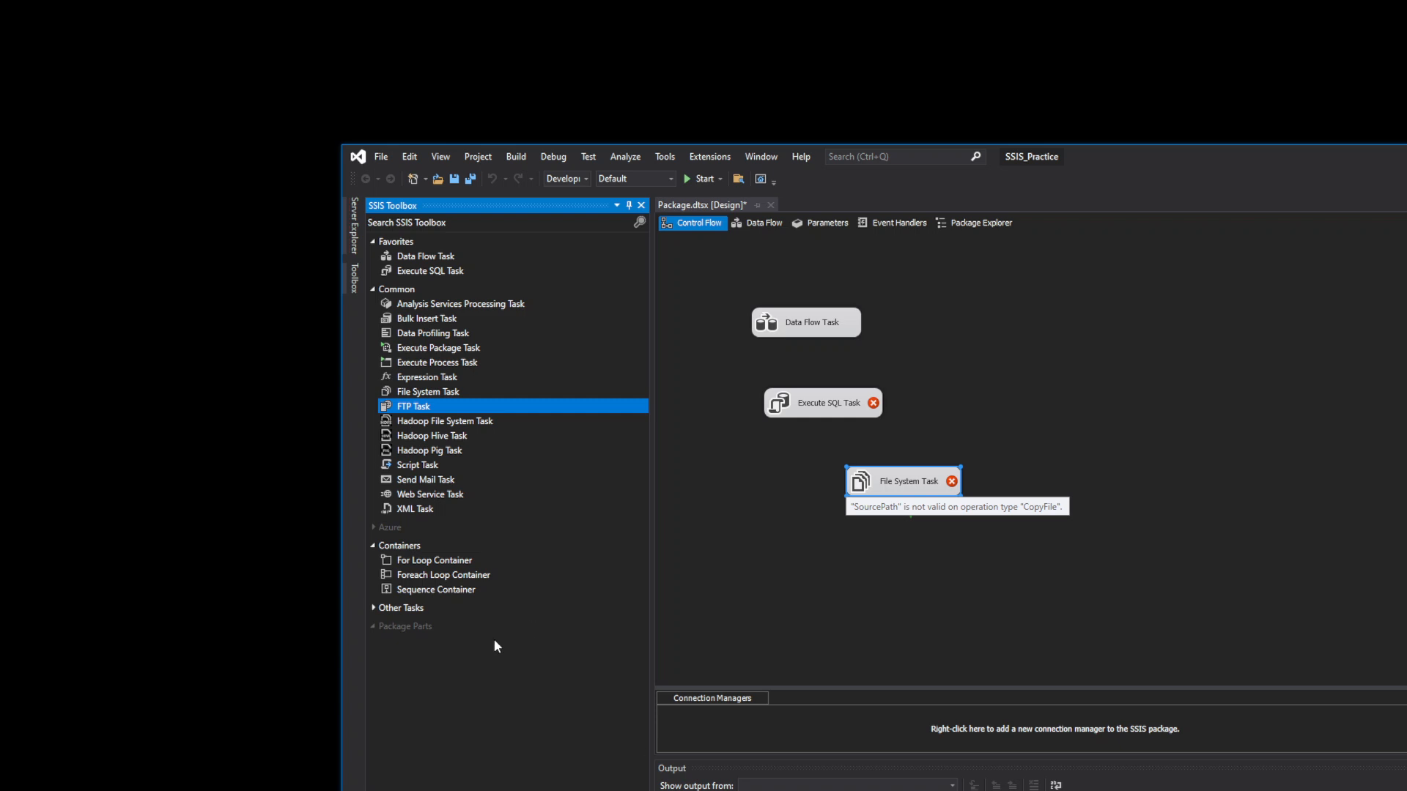
- Place a Send Mail Task below the File System Task and open its editor
{"action": "left_click", "coordinate": [443, 481]}
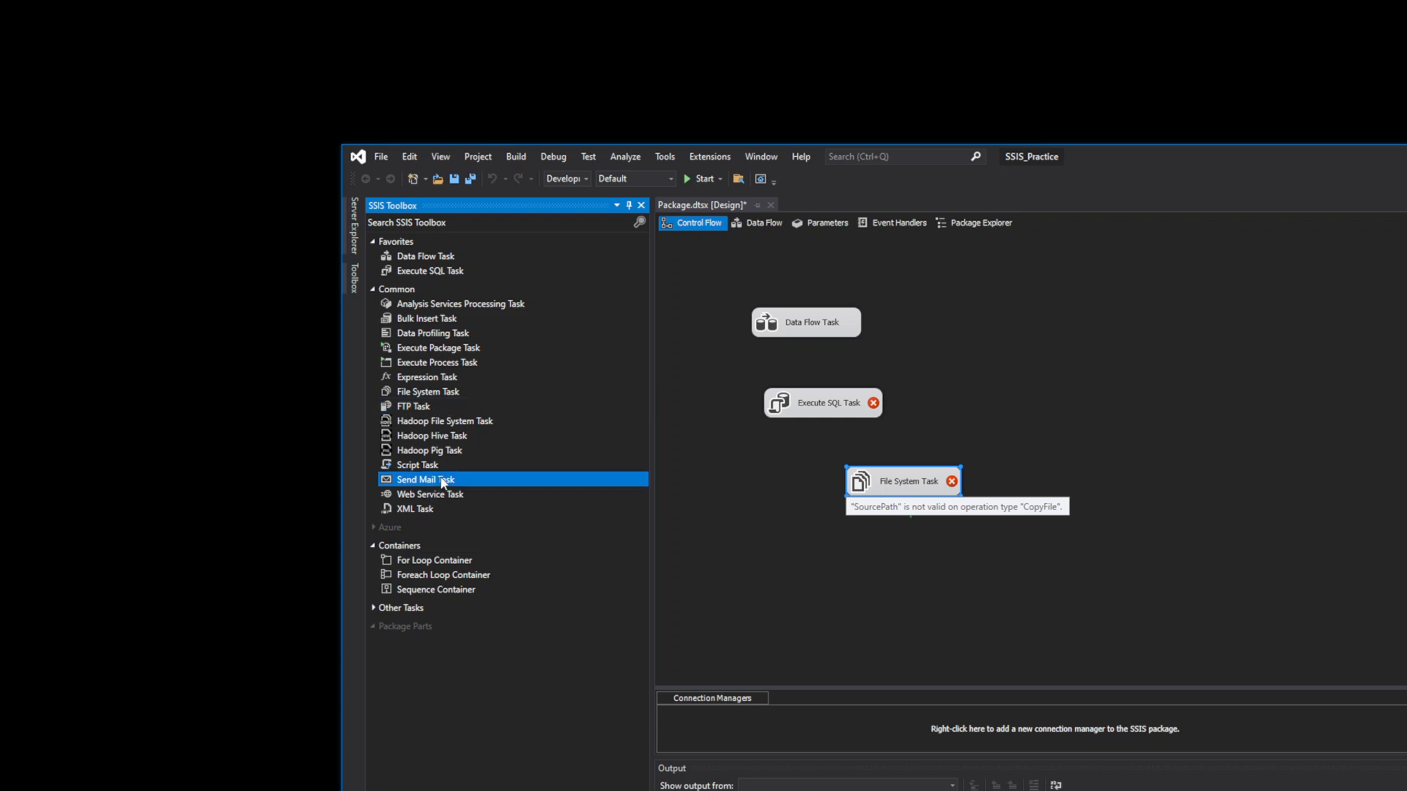
{"action": "left_click_drag", "start_coordinate": [443, 481], "coordinate": [916, 547]}
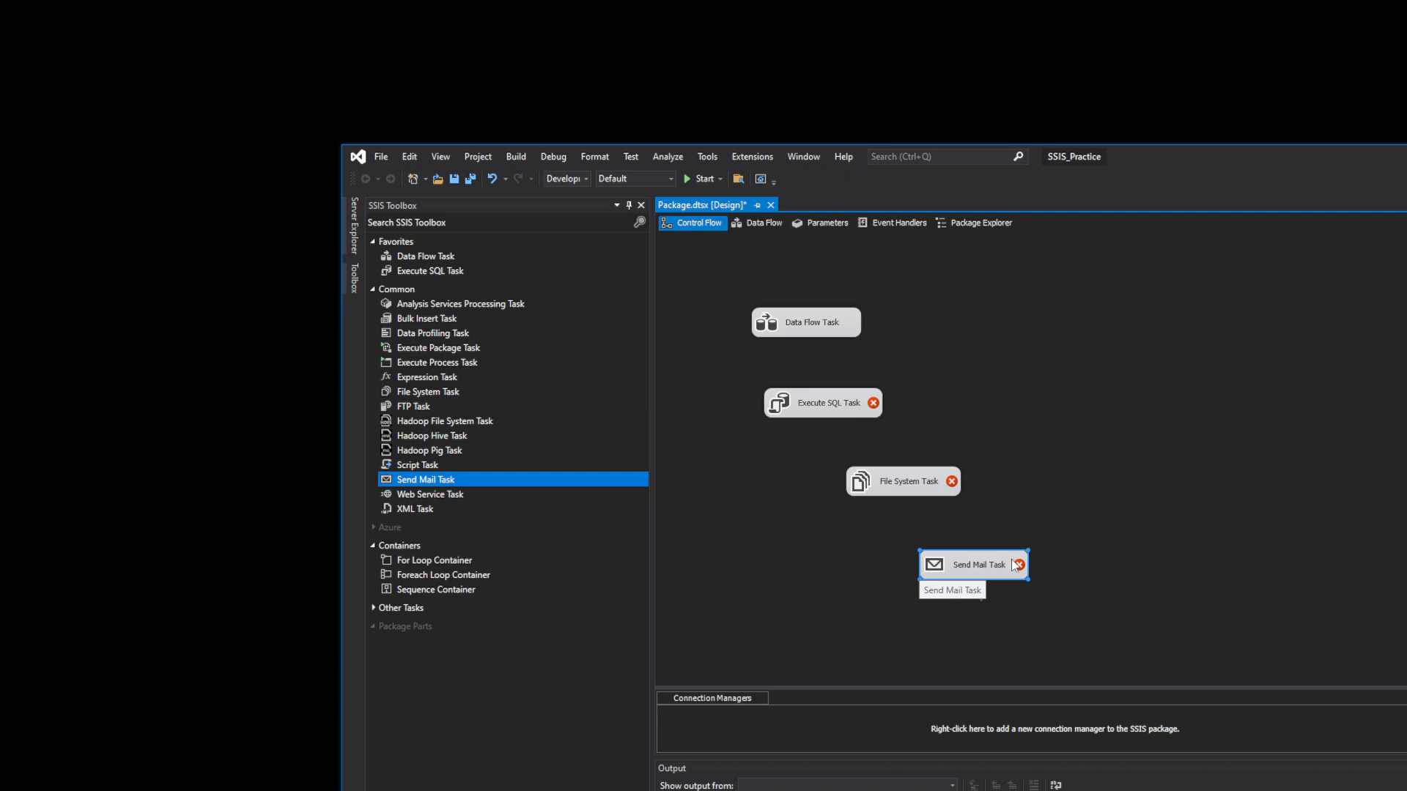
{"action": "double_click", "coordinate": [982, 565]}
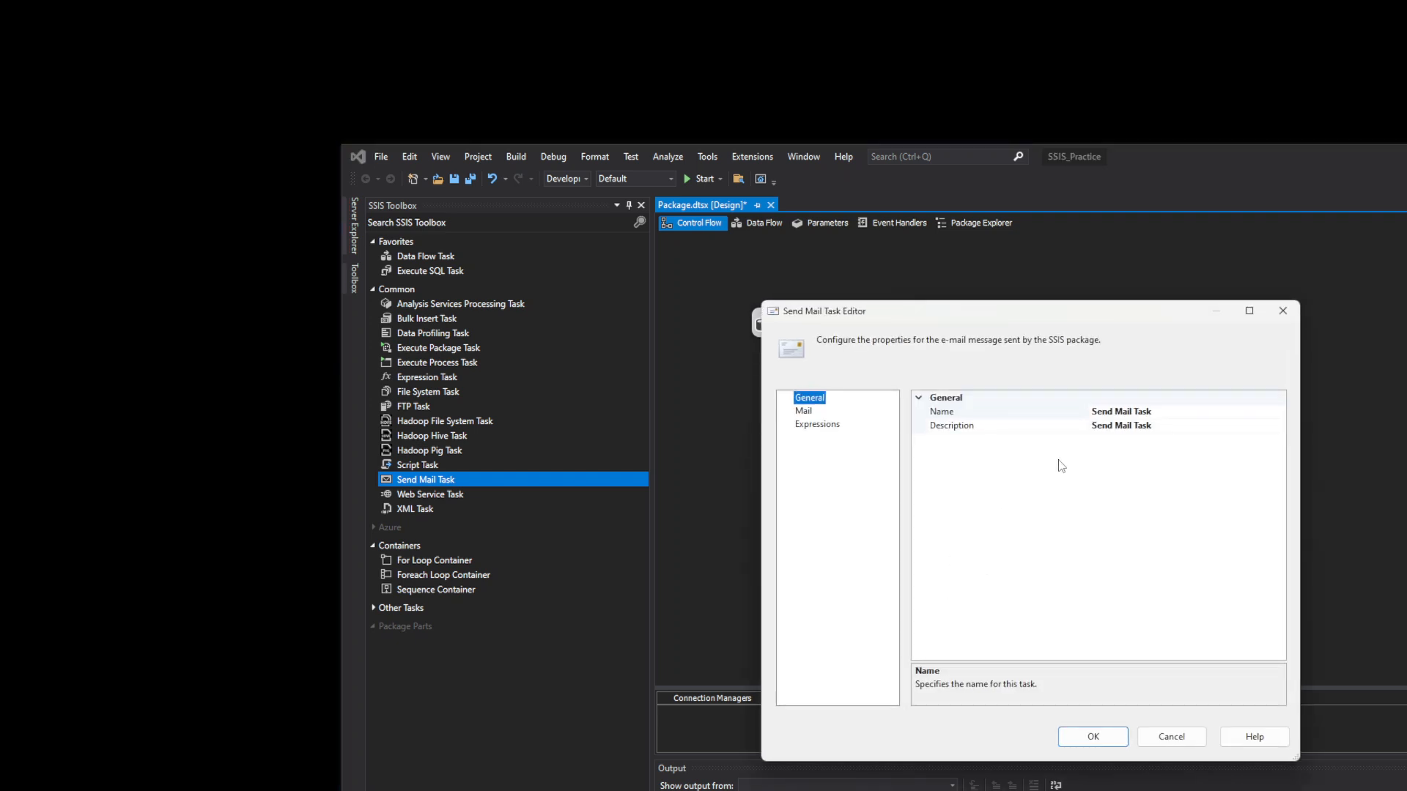
- On the Mail page, start a new SMTP connection, cancel it, and close the editor
{"action": "left_click", "coordinate": [806, 412]}
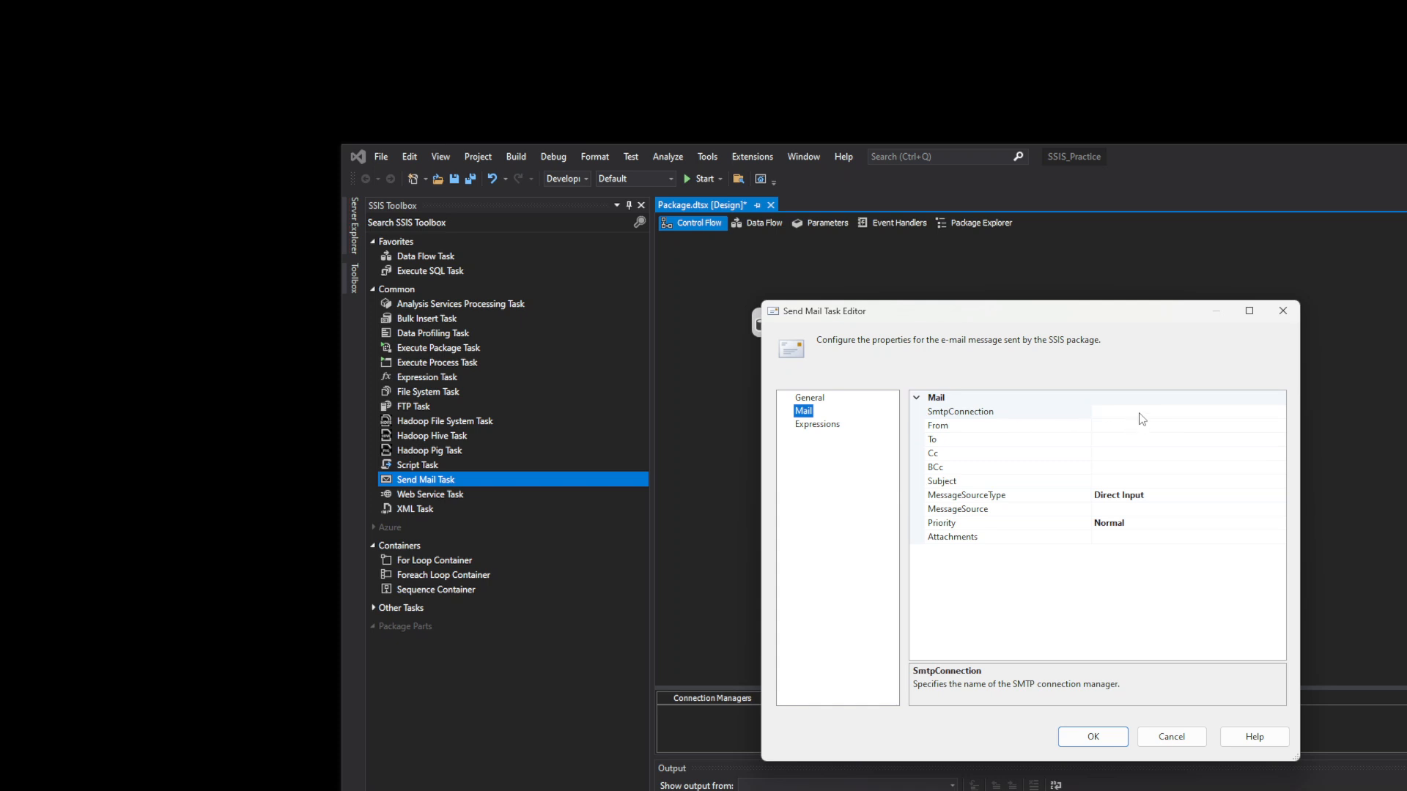
{"action": "left_click", "coordinate": [1134, 425]}
{"action": "left_click", "coordinate": [1131, 411]}
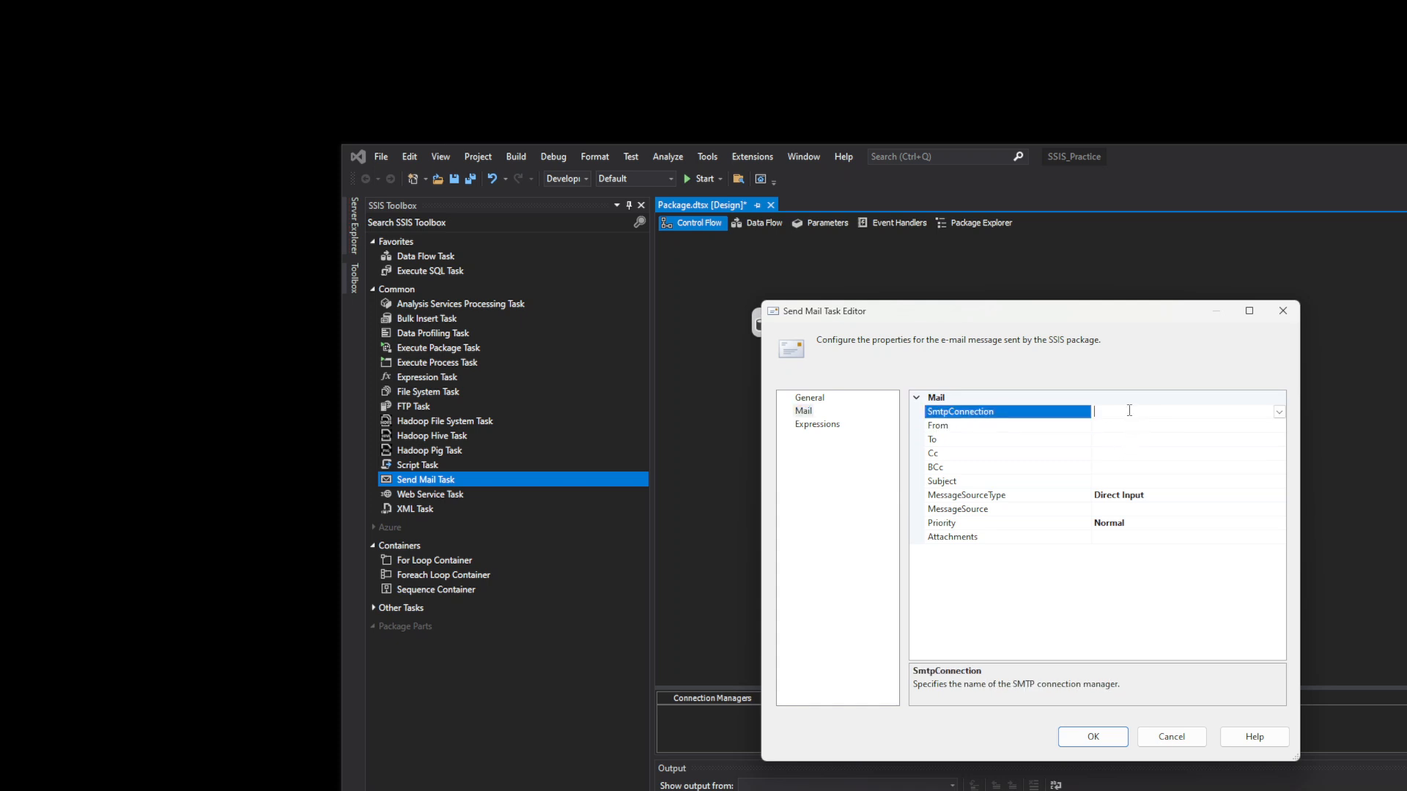
{"action": "left_click", "coordinate": [1278, 412]}
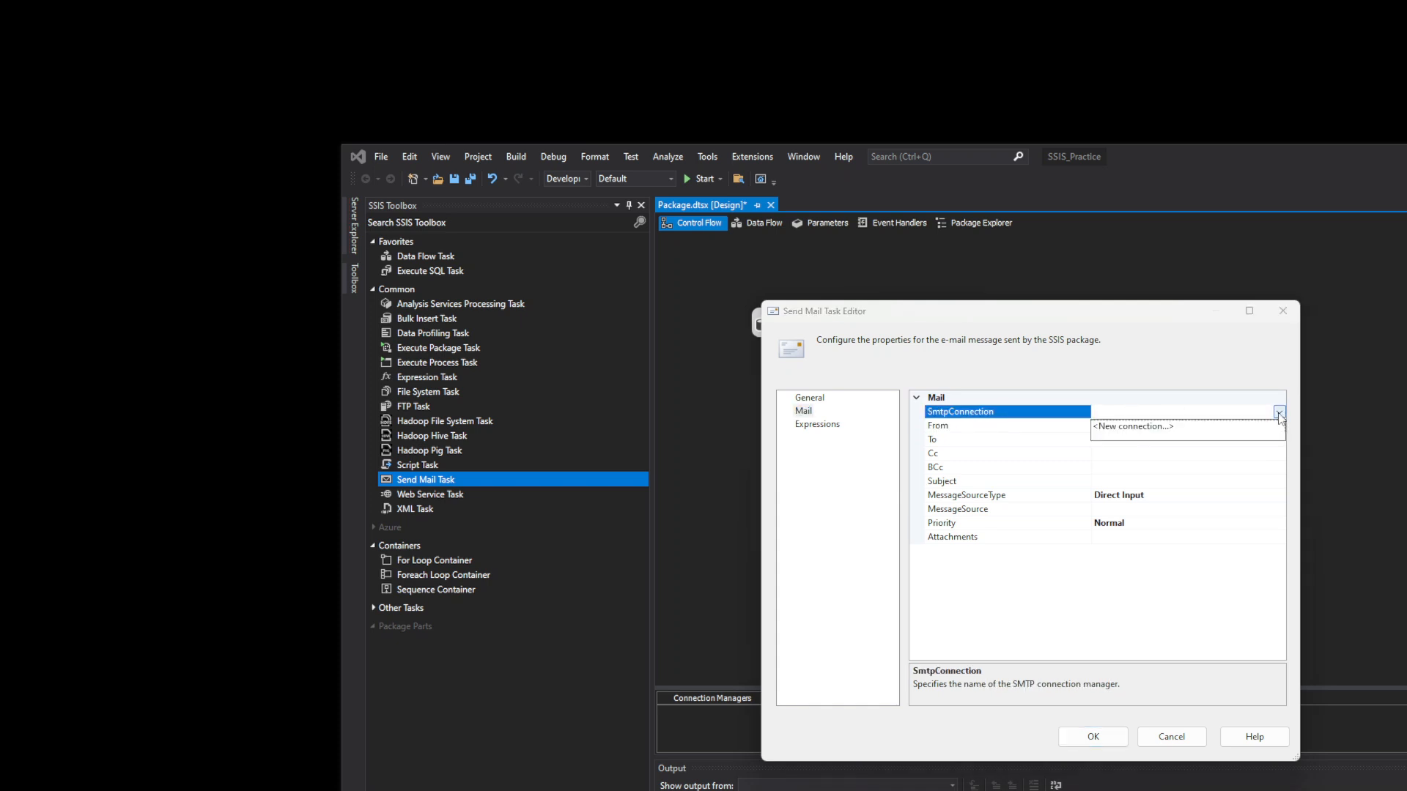
{"action": "left_click", "coordinate": [1140, 427]}
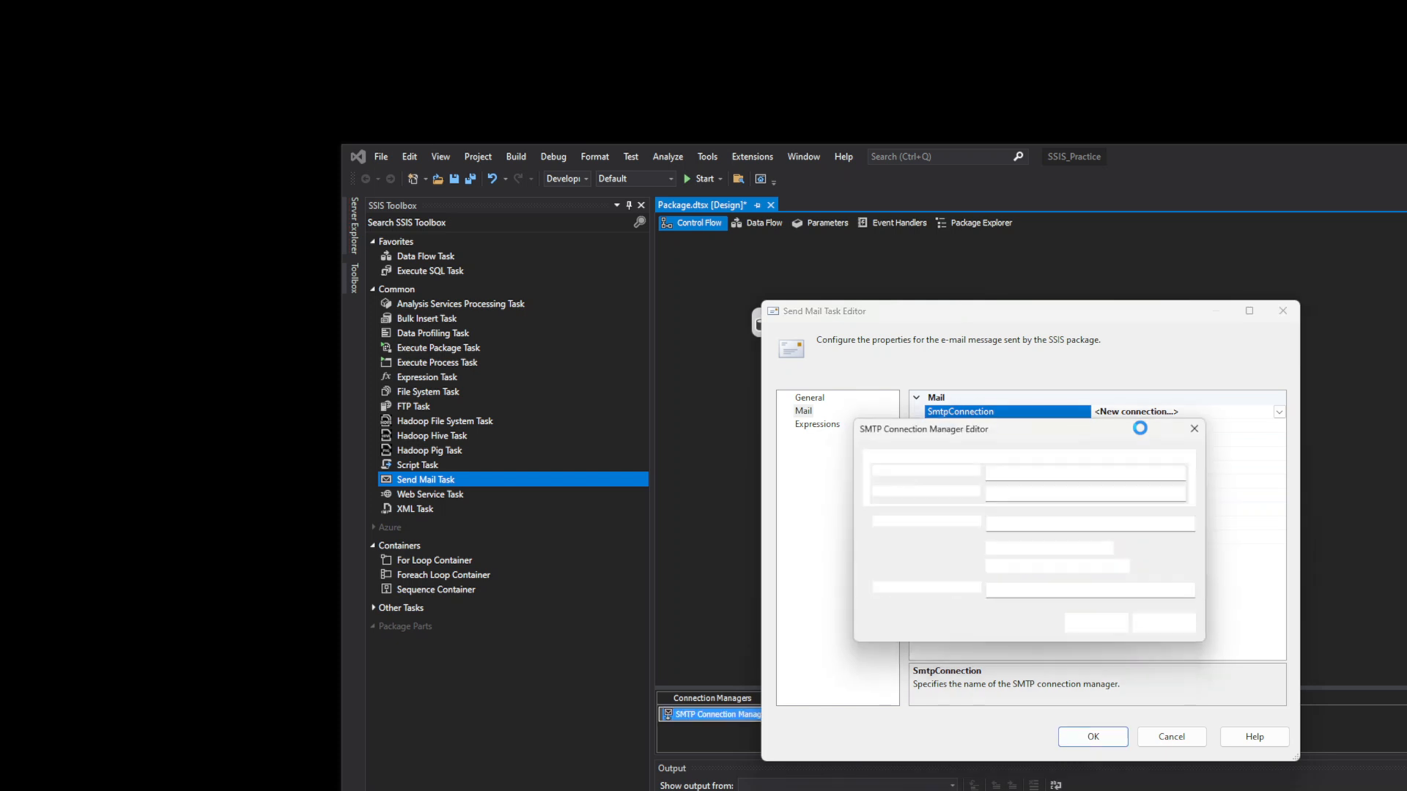
{"action": "left_click", "coordinate": [1053, 528]}
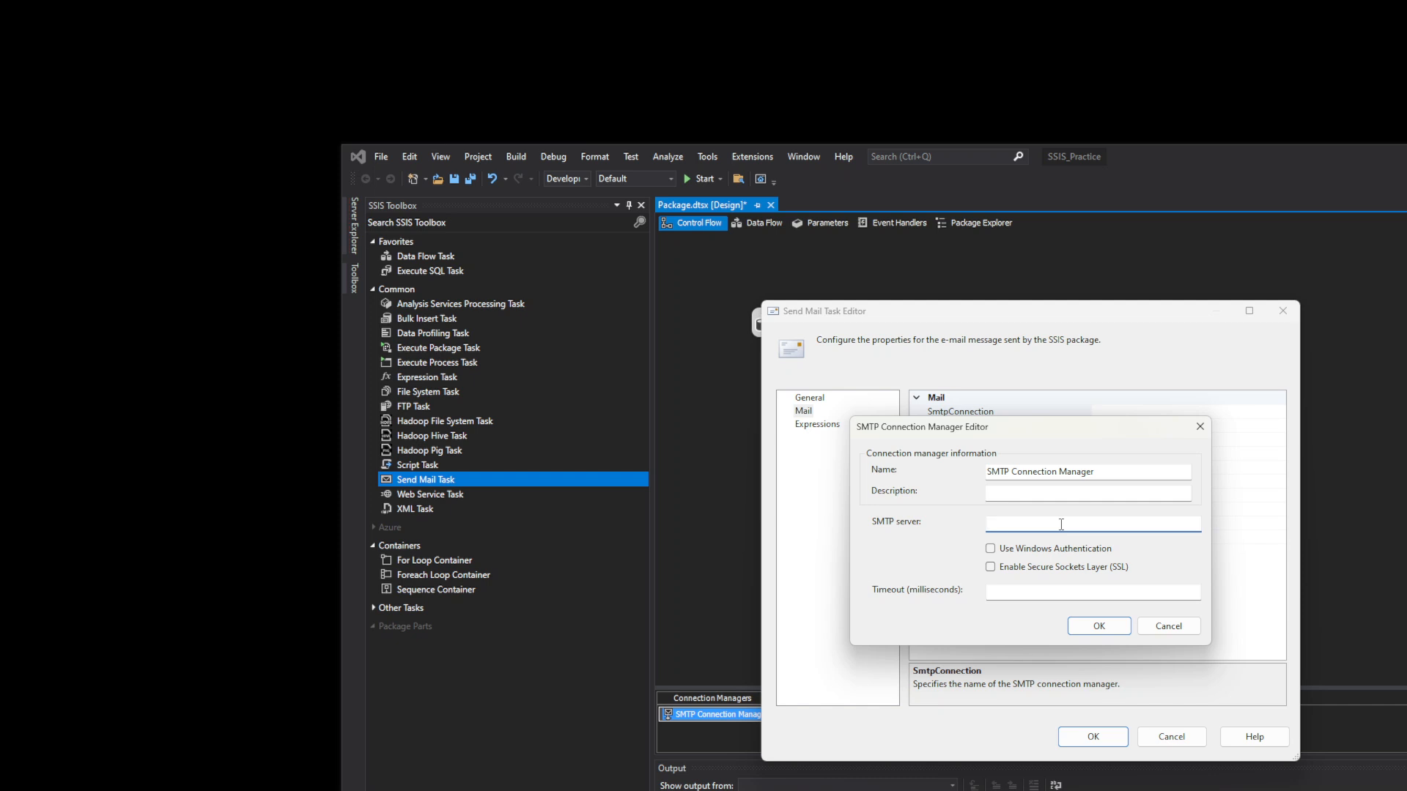
{"action": "left_click", "coordinate": [1195, 629]}
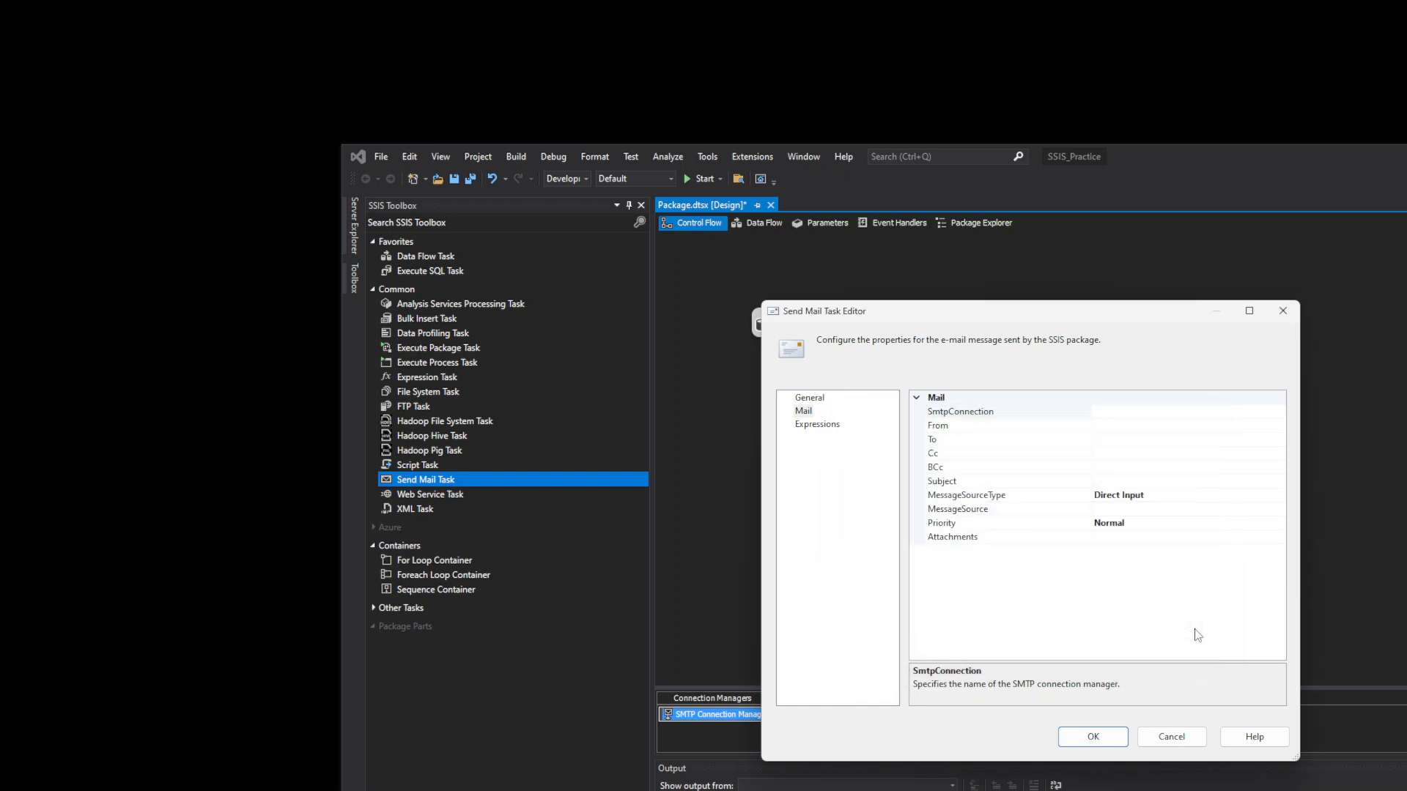
{"action": "left_click", "coordinate": [1115, 425]}
{"action": "left_click", "coordinate": [1283, 313]}
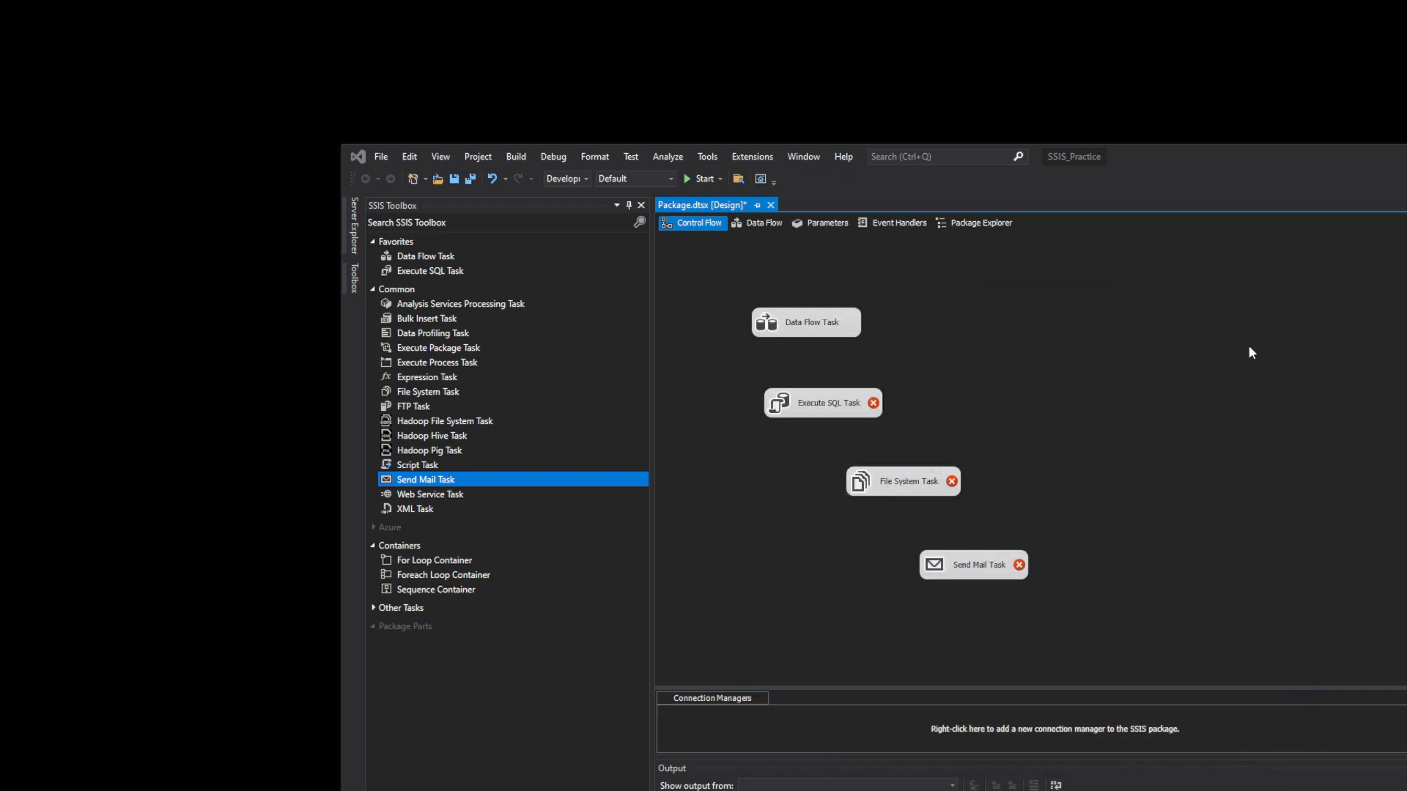
{"action": "double_click", "coordinate": [978, 566]}
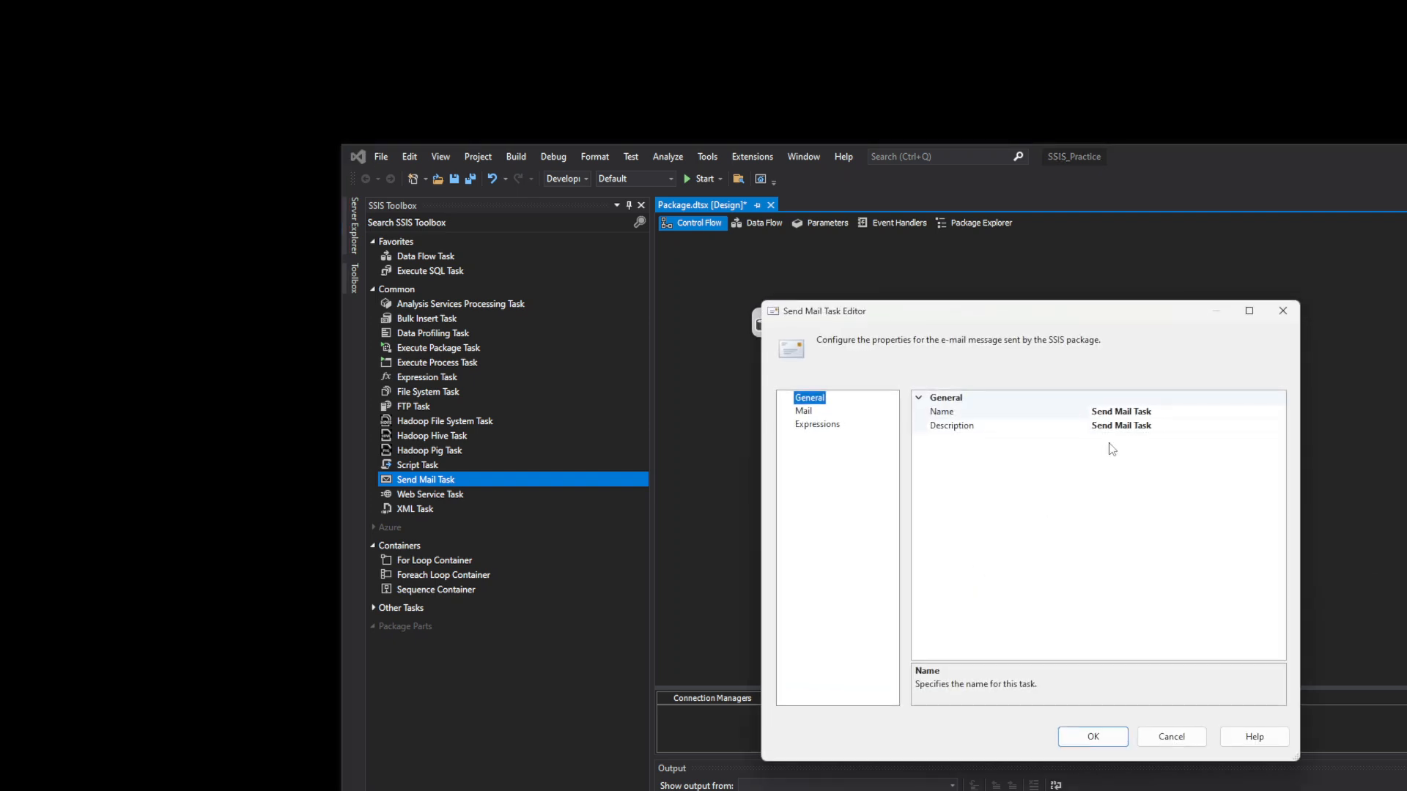
{"action": "left_click", "coordinate": [803, 412]}
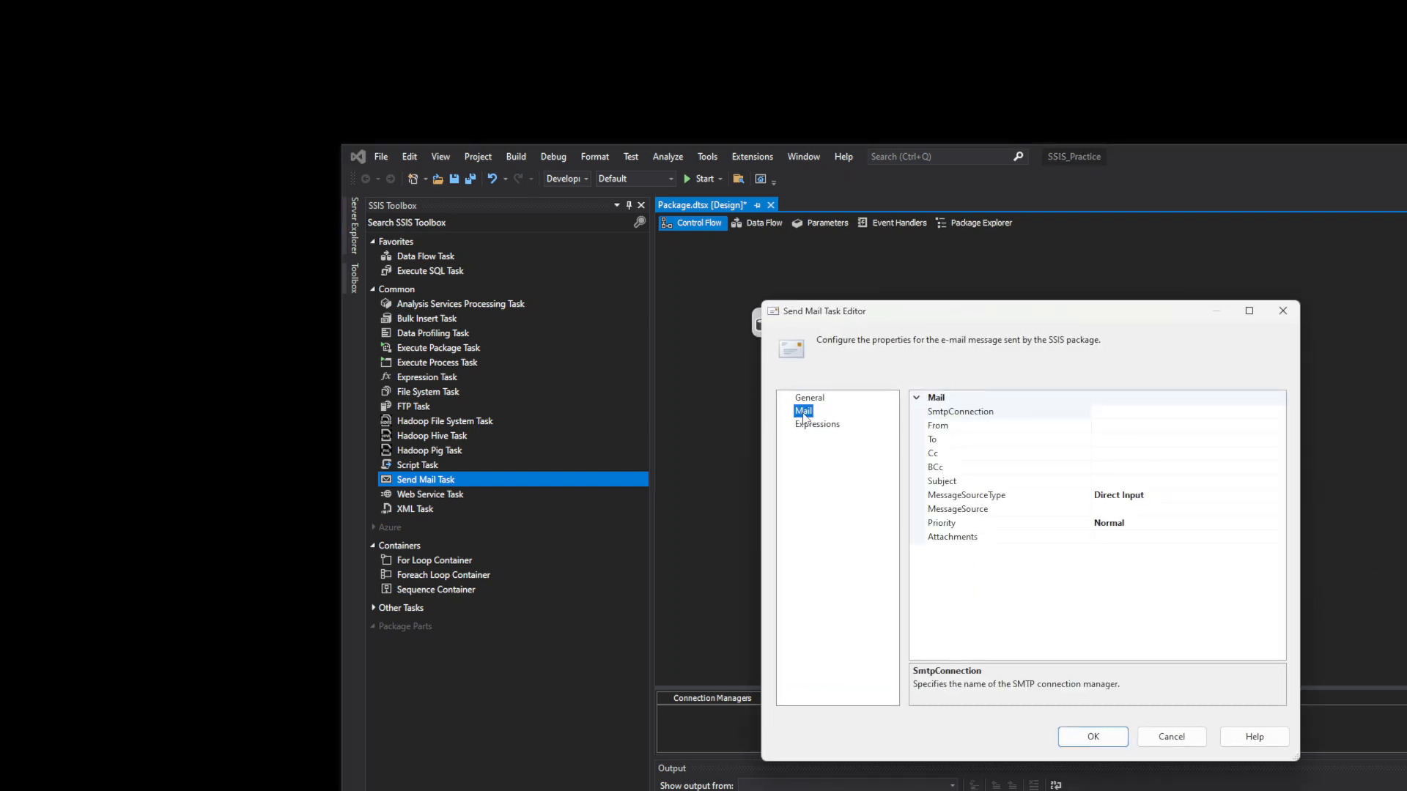
{"action": "left_click", "coordinate": [1137, 425]}
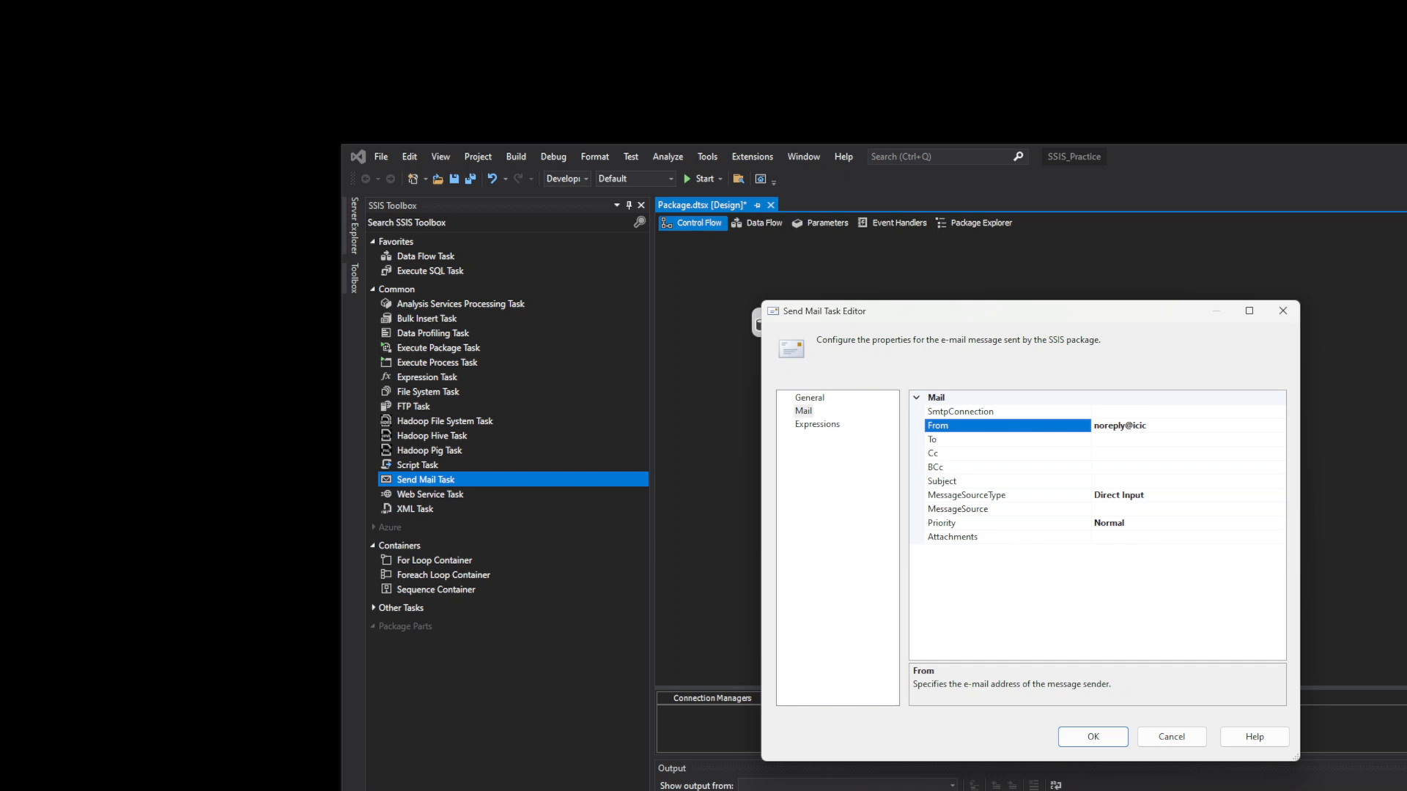
{"action": "left_click", "coordinate": [1031, 106]}
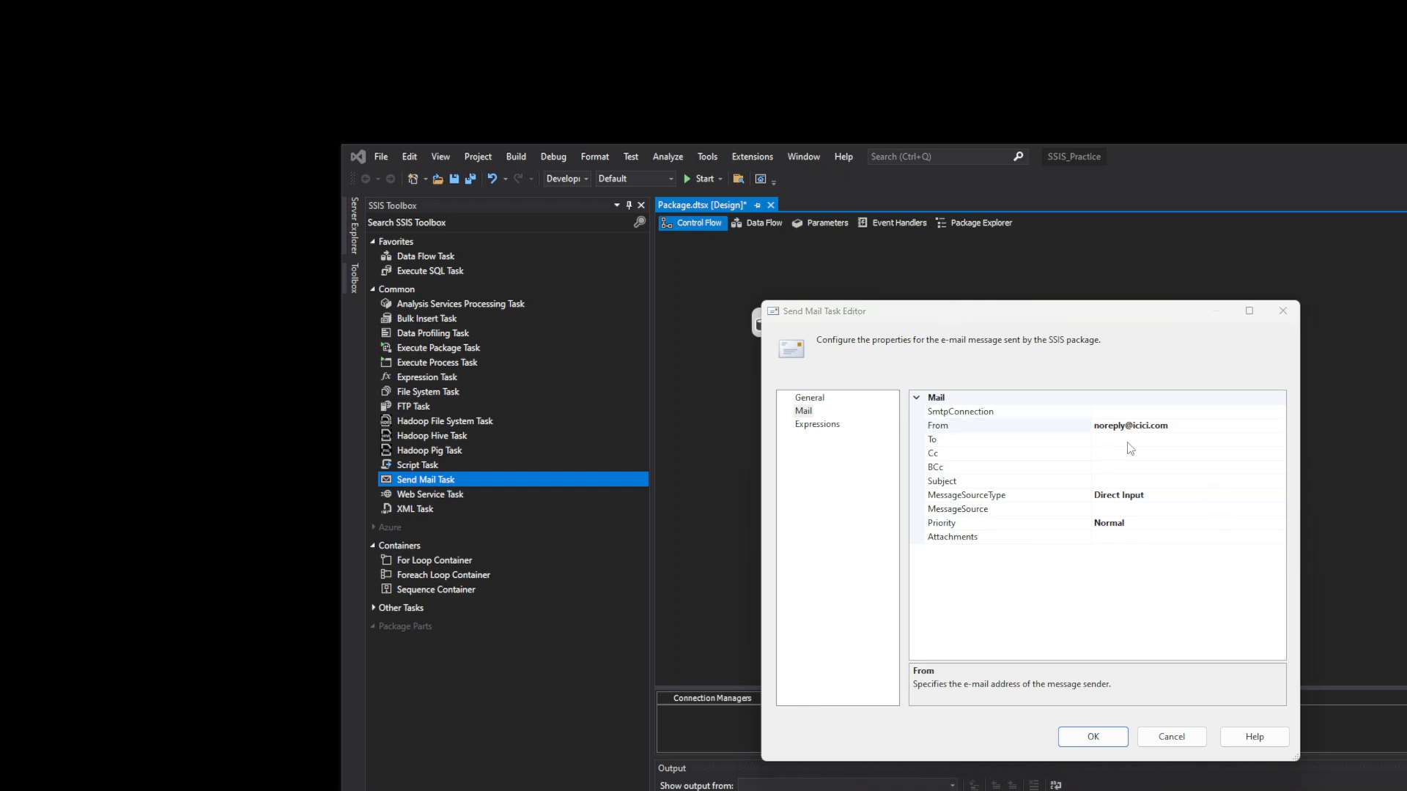
{"action": "left_click", "coordinate": [1143, 425]}
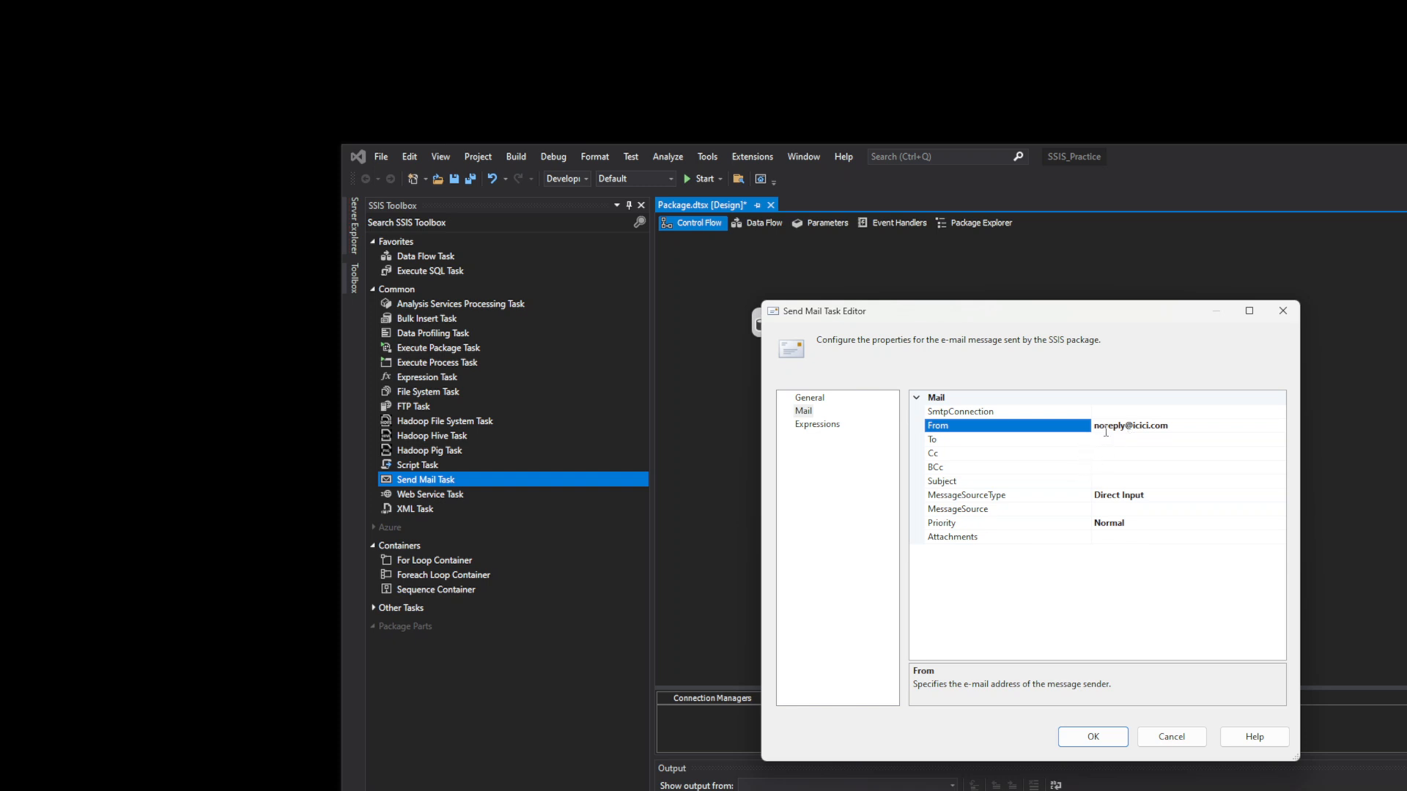
{"action": "left_click_drag", "start_coordinate": [1092, 426], "coordinate": [1176, 436]}
- Go through the recipient, BCC, subject, body and attachment fields, then cancel the editor without attaching a file
{"action": "left_click", "coordinate": [1150, 440]}
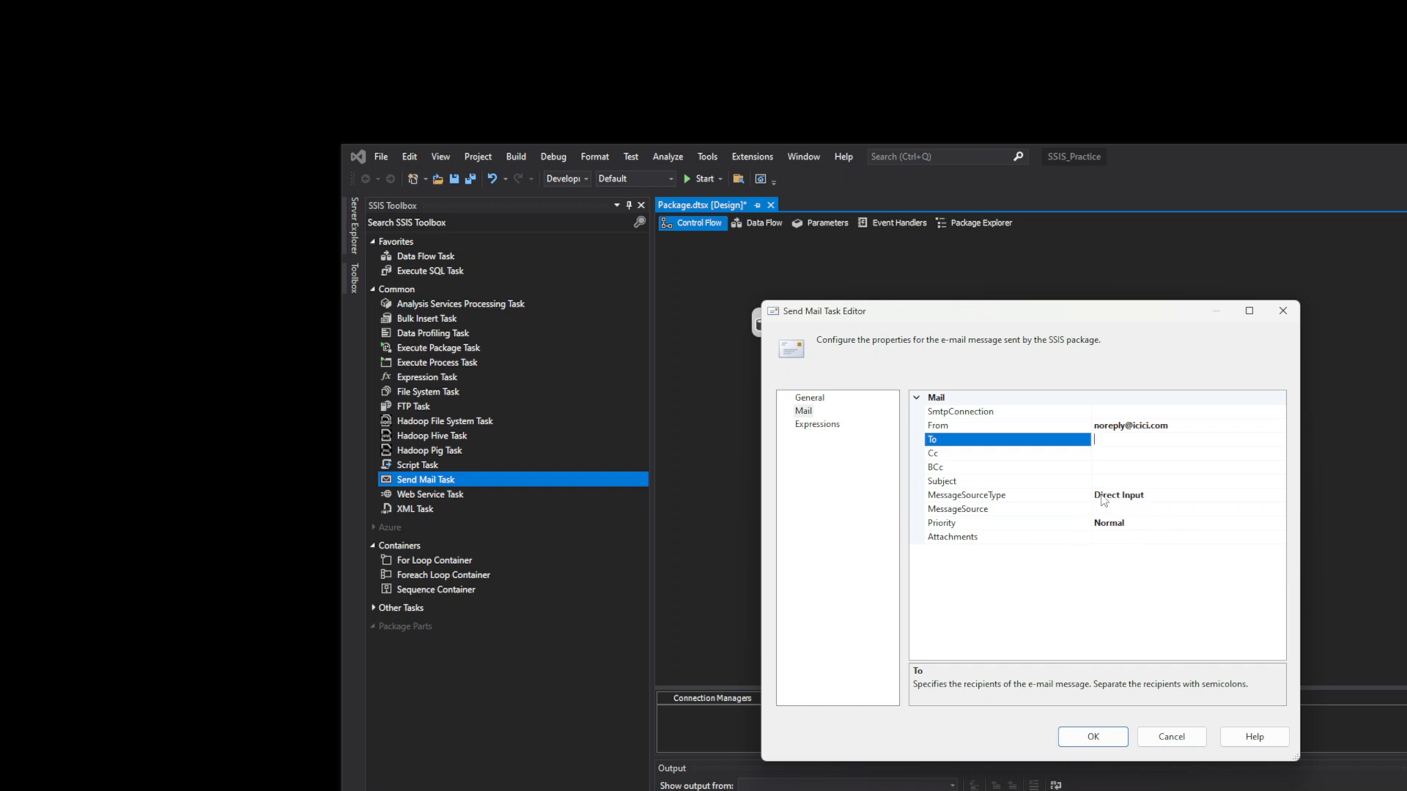
{"action": "left_click", "coordinate": [1114, 470]}
{"action": "left_click", "coordinate": [1108, 483]}
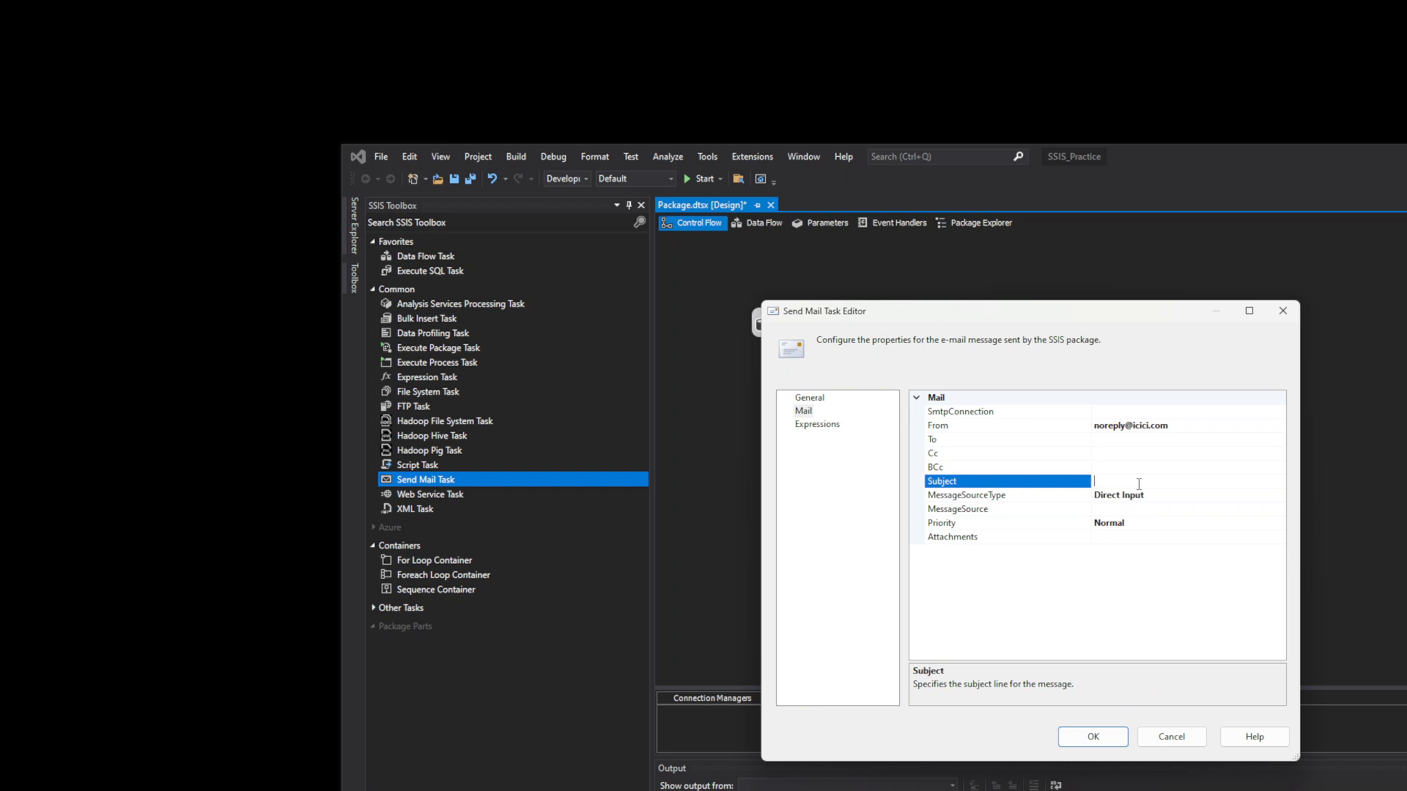
{"action": "left_click", "coordinate": [1136, 510]}
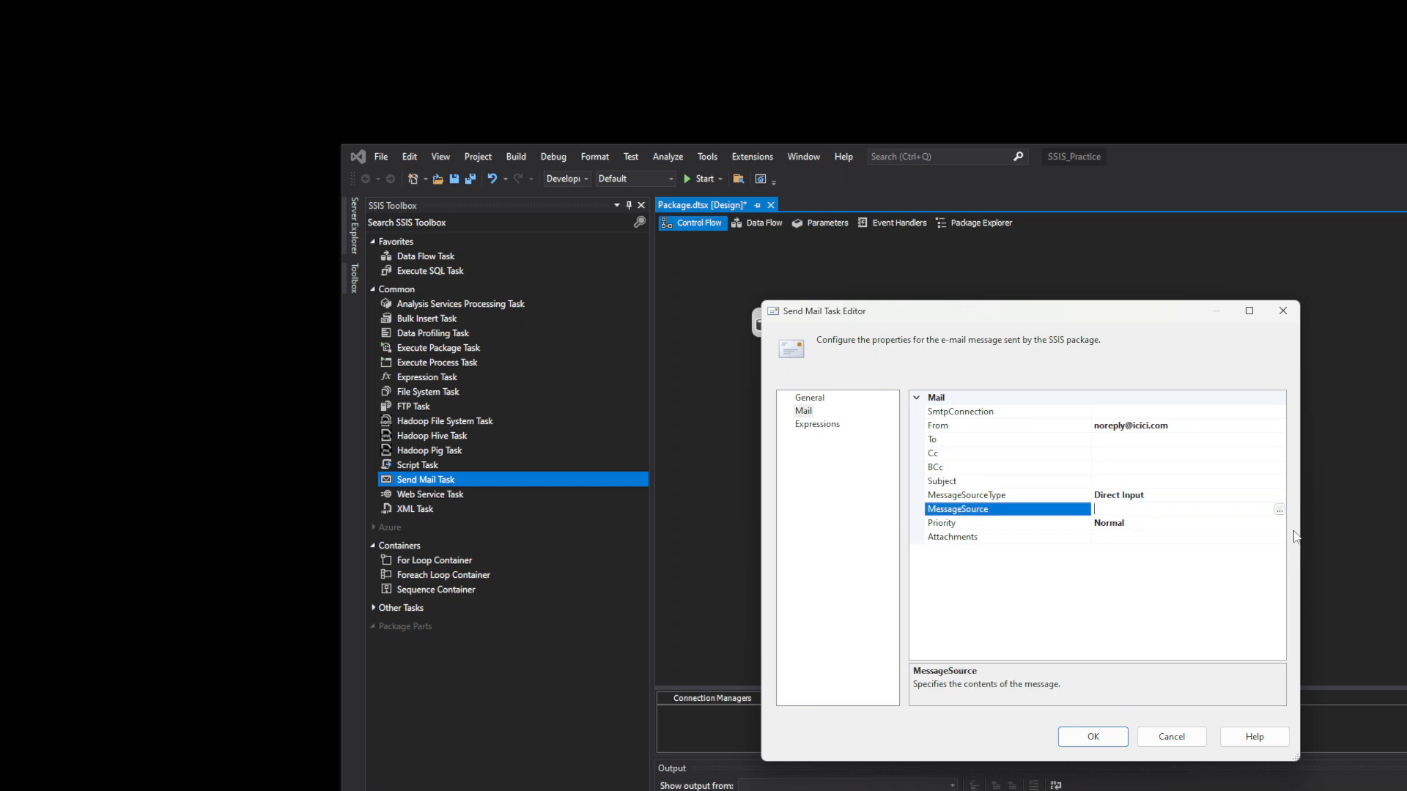
{"action": "left_click", "coordinate": [1135, 540]}
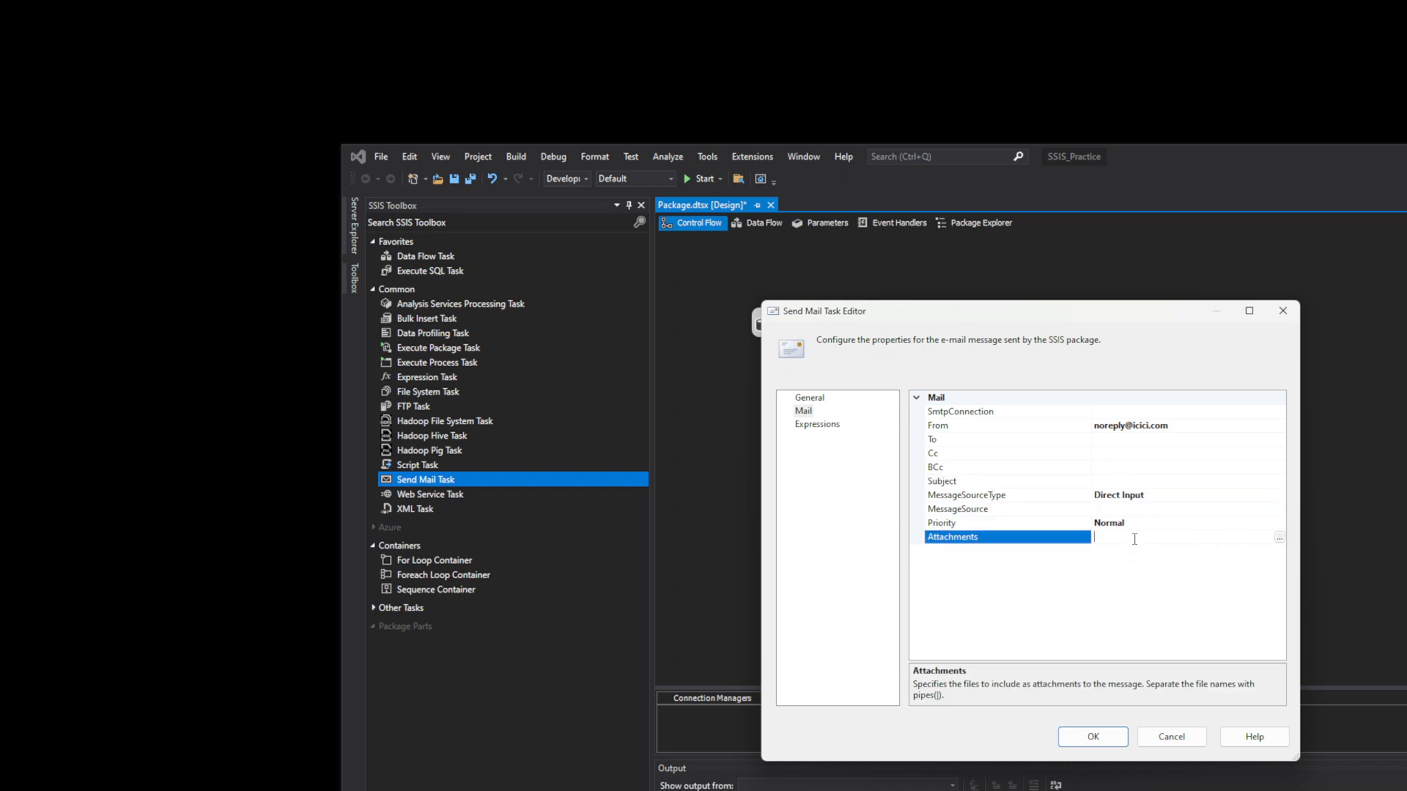
{"action": "left_click", "coordinate": [1279, 539]}
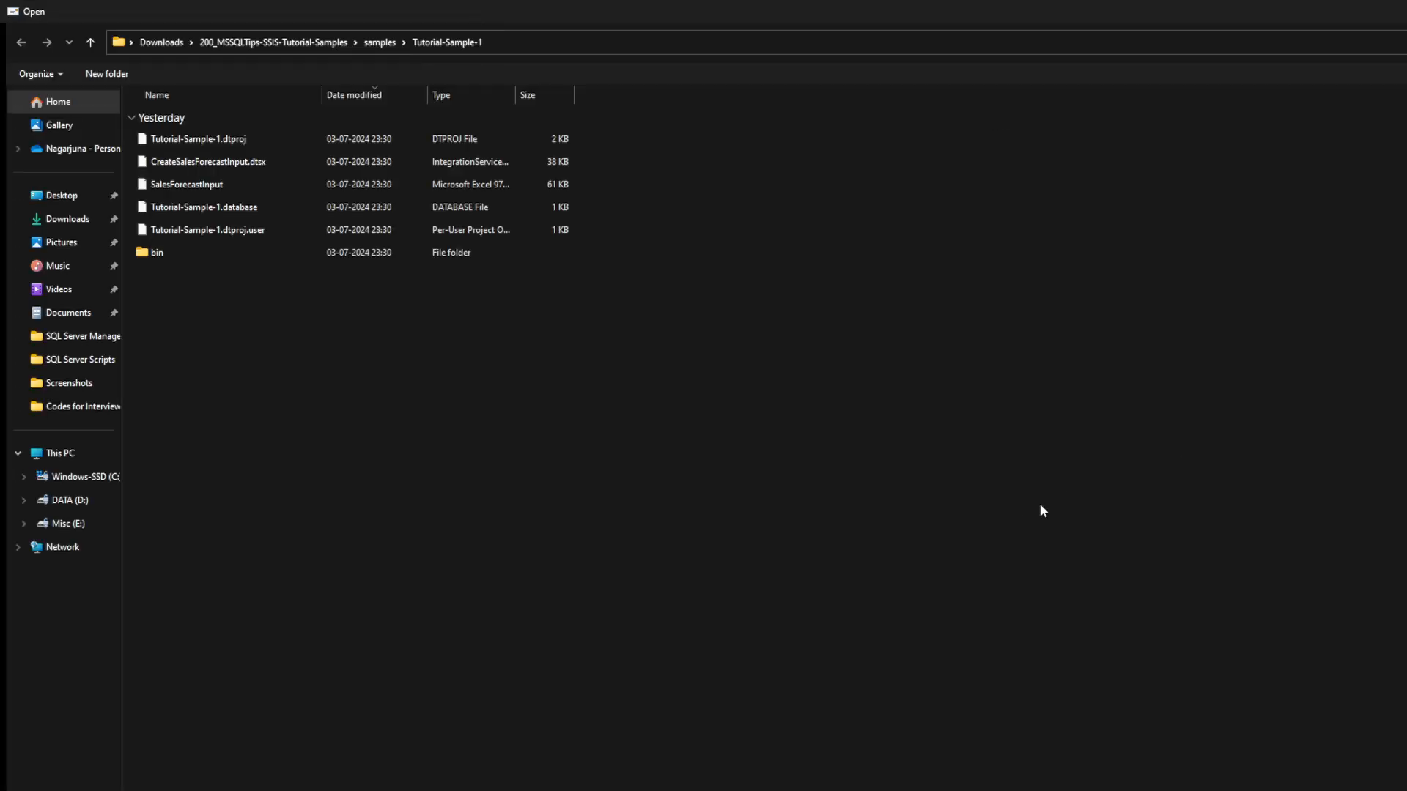
{"action": "key", "text": "Escape"}
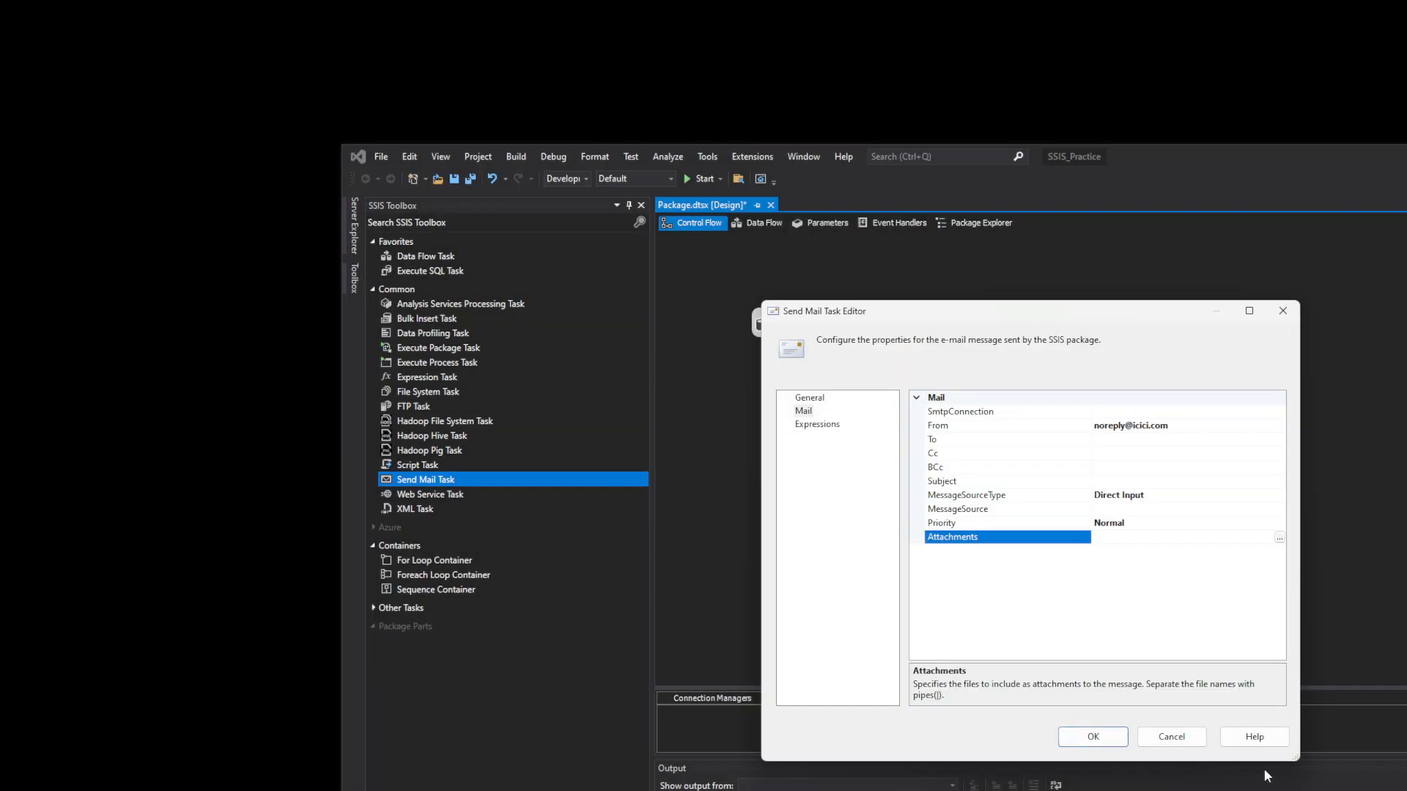
{"action": "left_click", "coordinate": [1179, 741]}
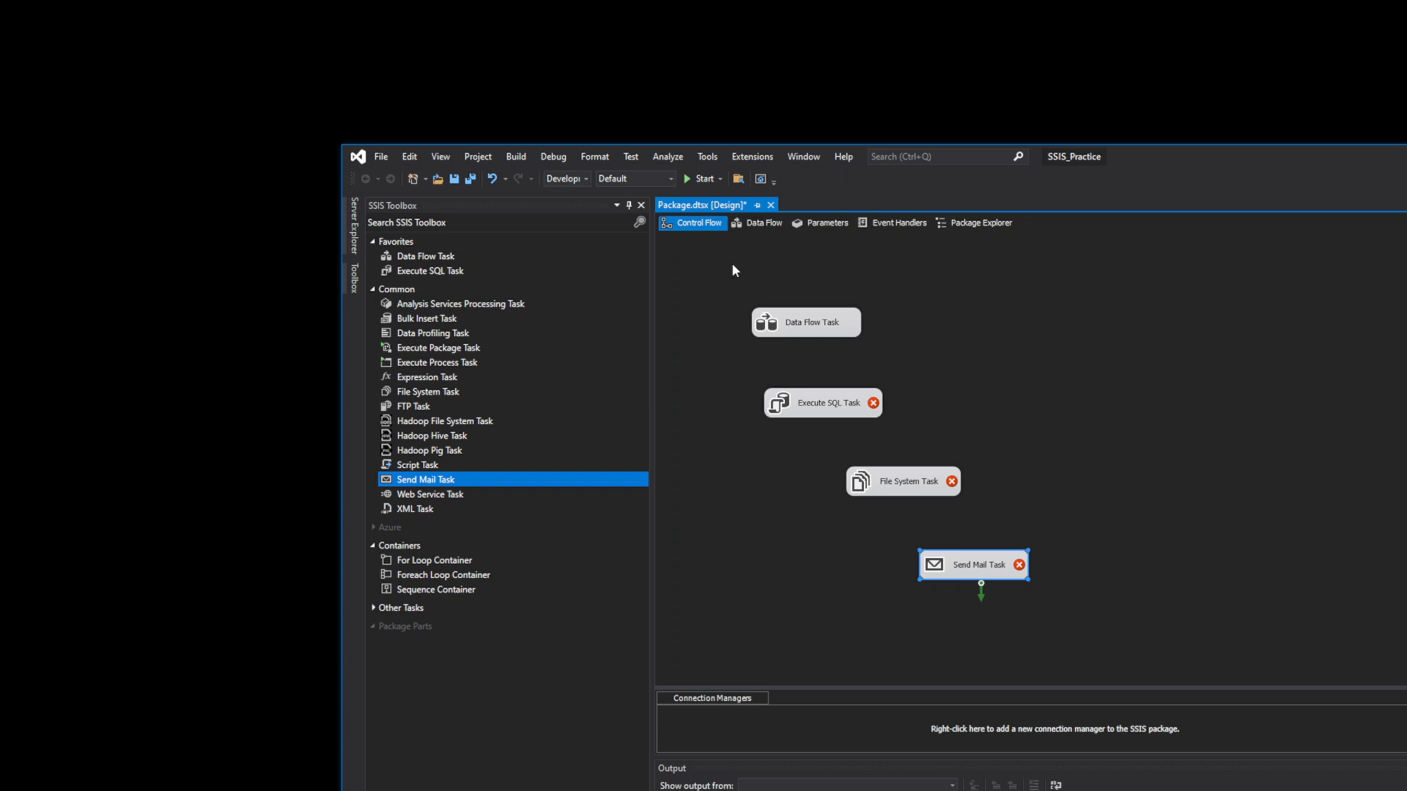
{"action": "left_click", "coordinate": [422, 511]}
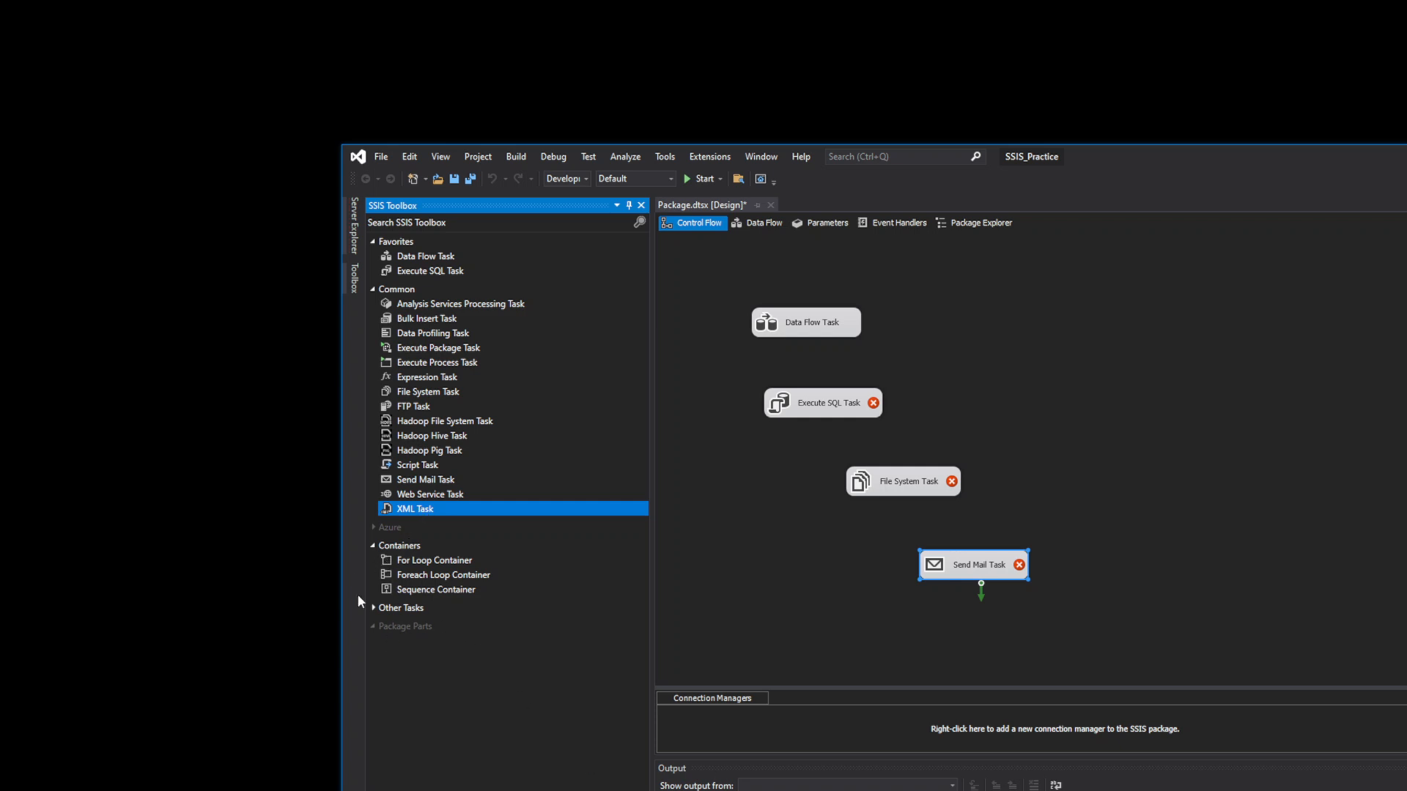
{"action": "left_click", "coordinate": [433, 558]}
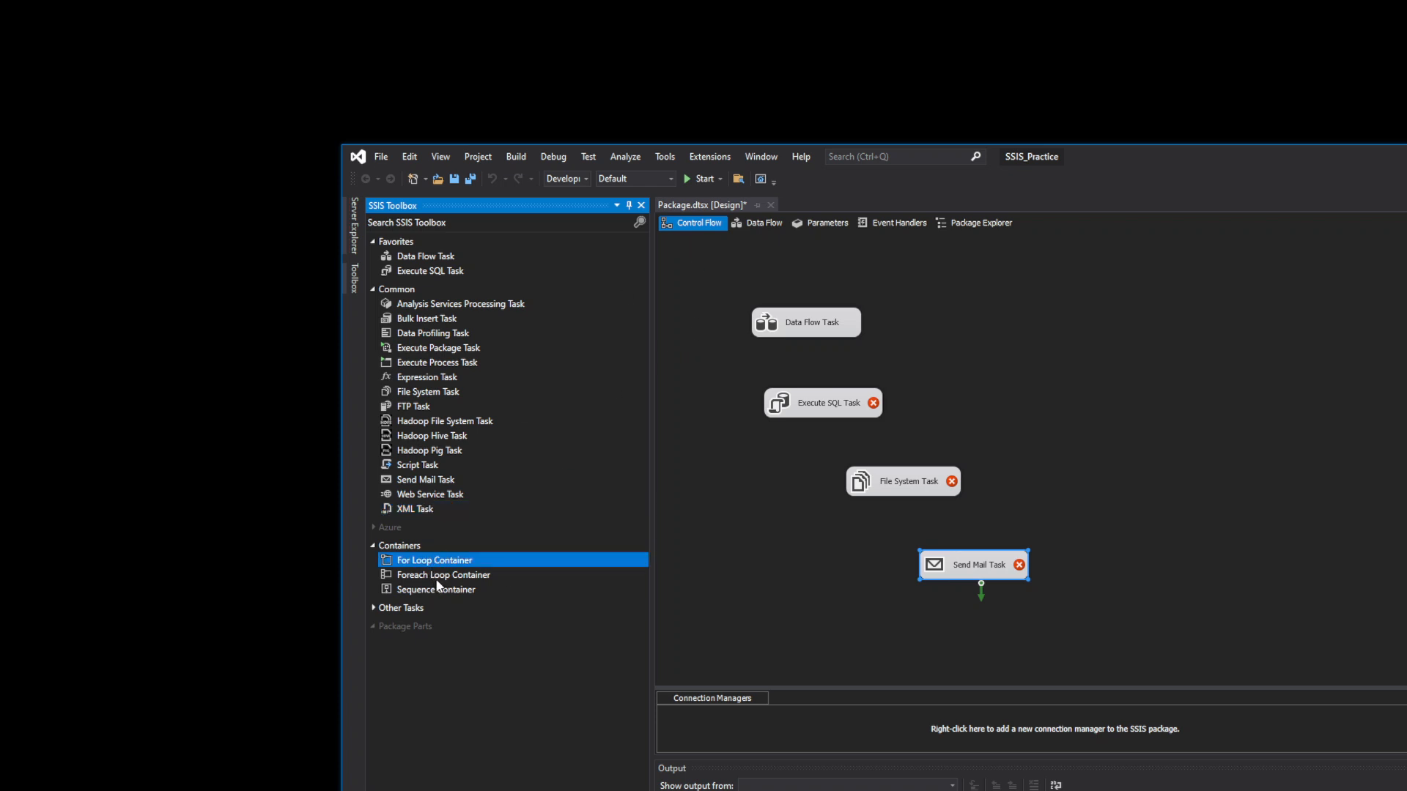
{"action": "key", "text": "Down"}
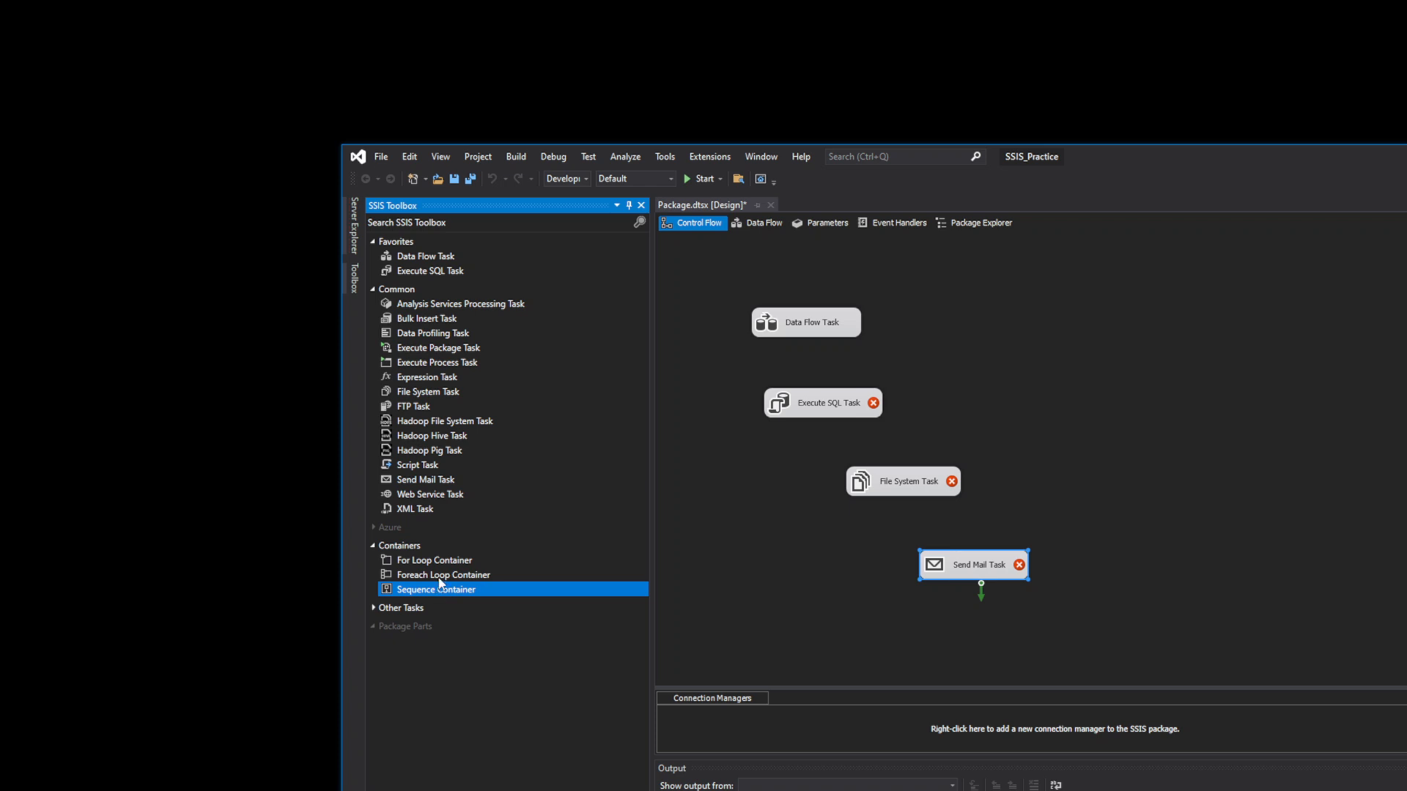
{"action": "left_click", "coordinate": [439, 562]}
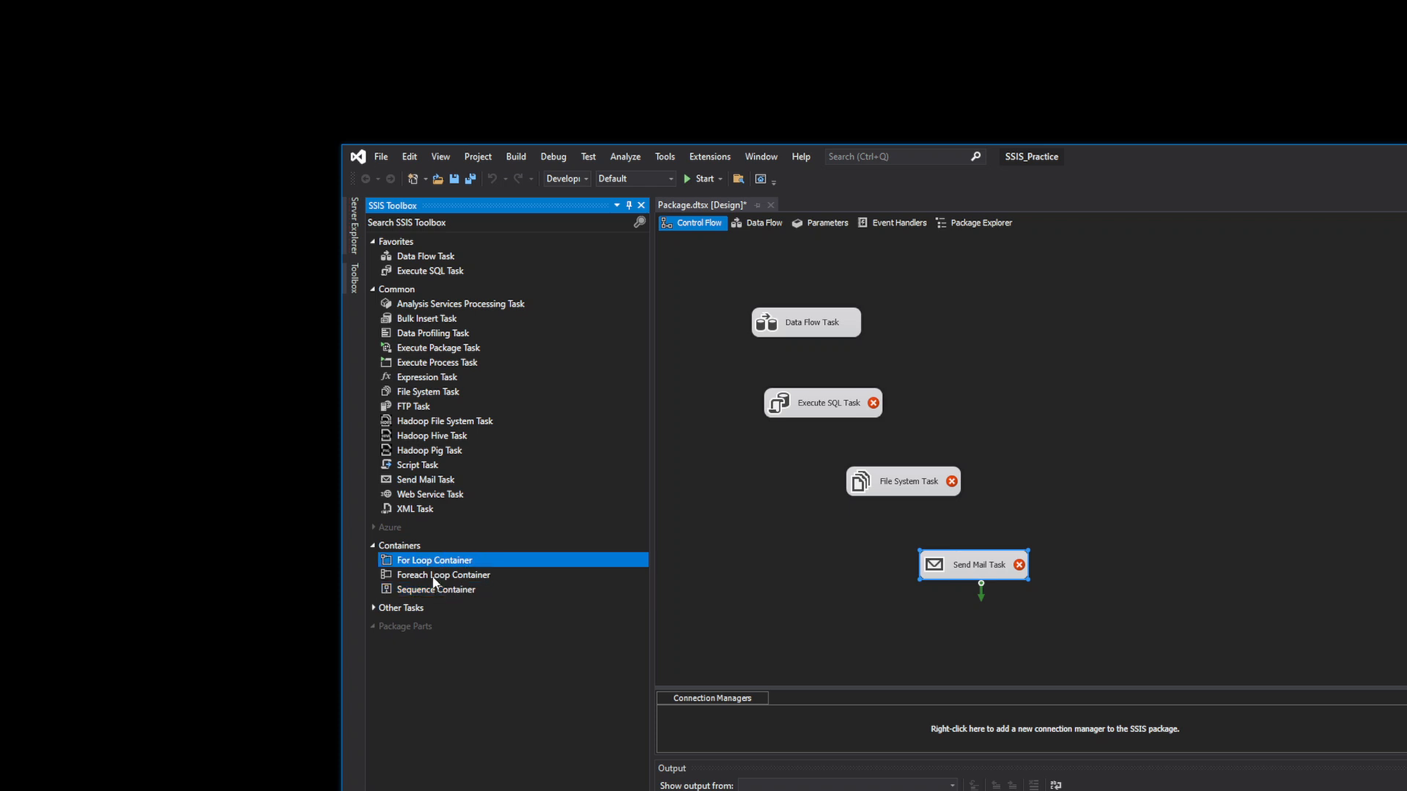
{"action": "left_click", "coordinate": [433, 576]}
{"action": "left_click", "coordinate": [432, 592]}
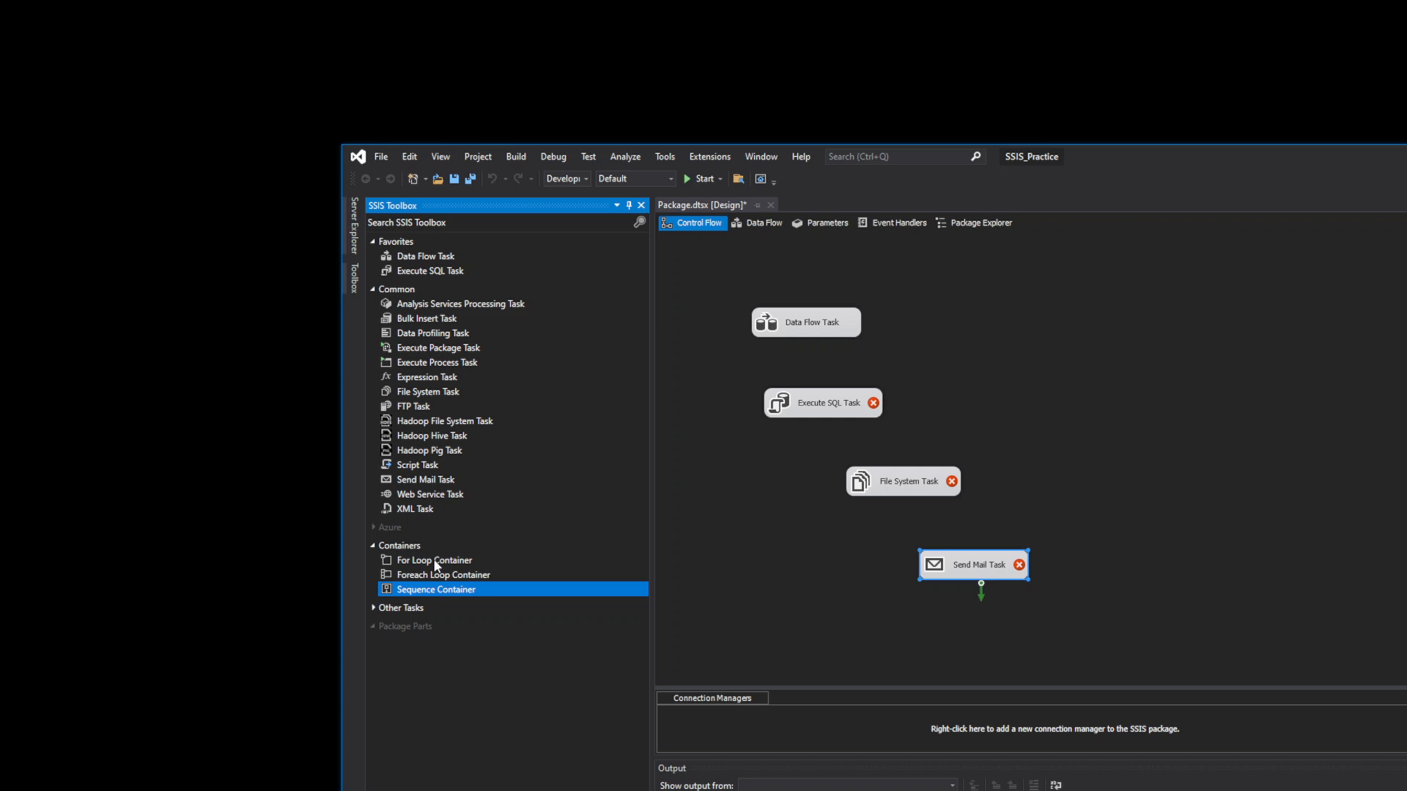
{"action": "left_click", "coordinate": [437, 562]}
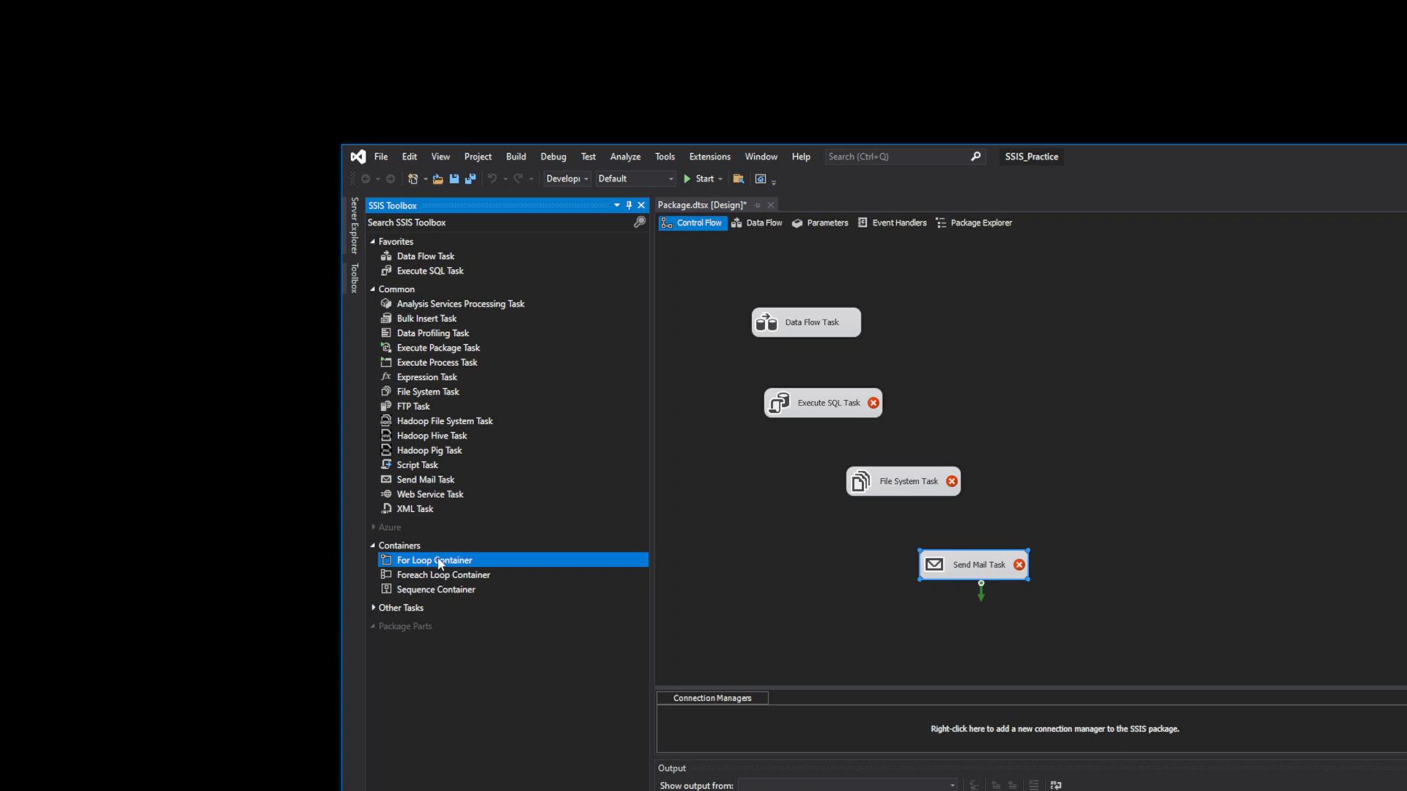
- Place a For Loop Container right of the tasks and review its Init, Eval and Assign expressions
{"action": "left_click_drag", "start_coordinate": [848, 540], "coordinate": [1146, 429]}
{"action": "double_click", "coordinate": [1195, 443]}
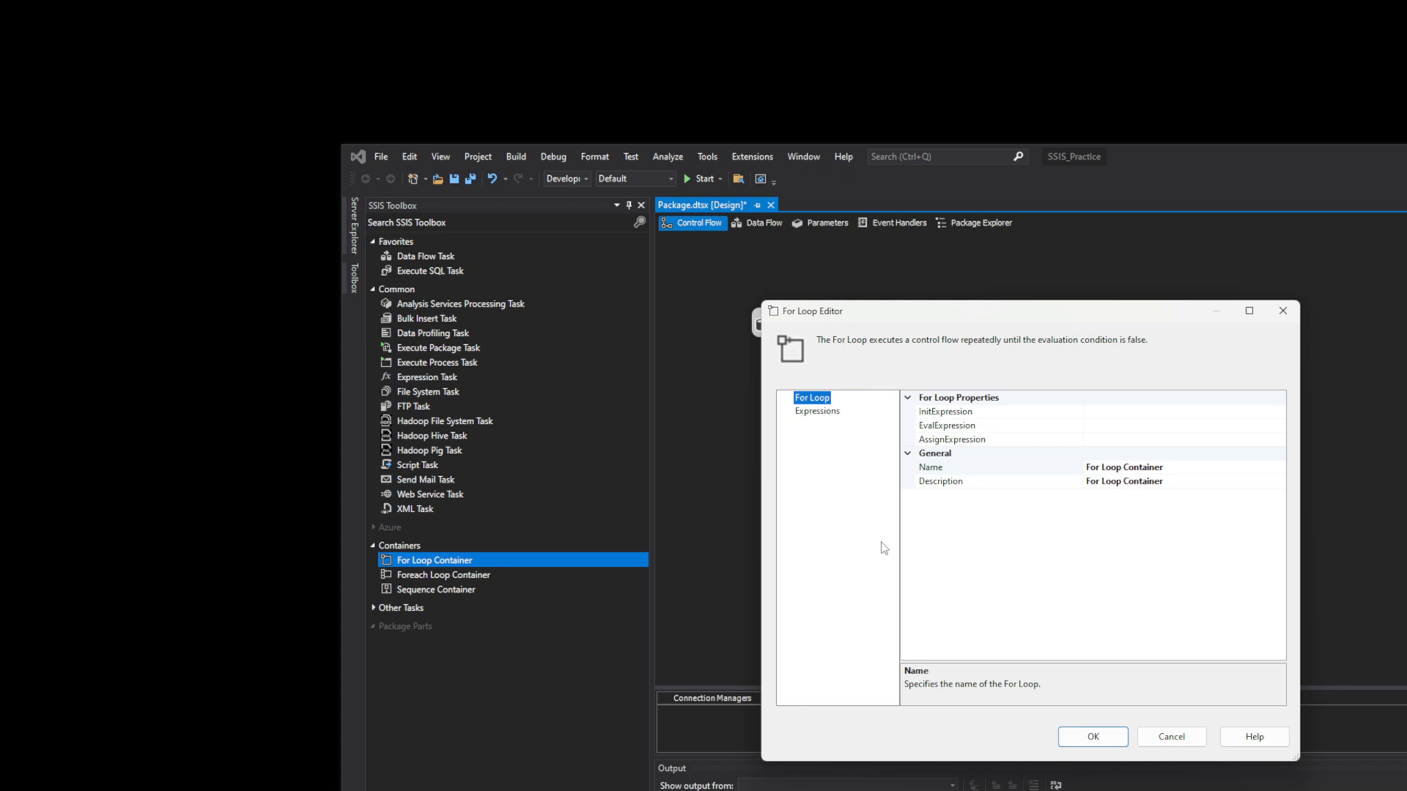
{"action": "left_click", "coordinate": [1205, 428]}
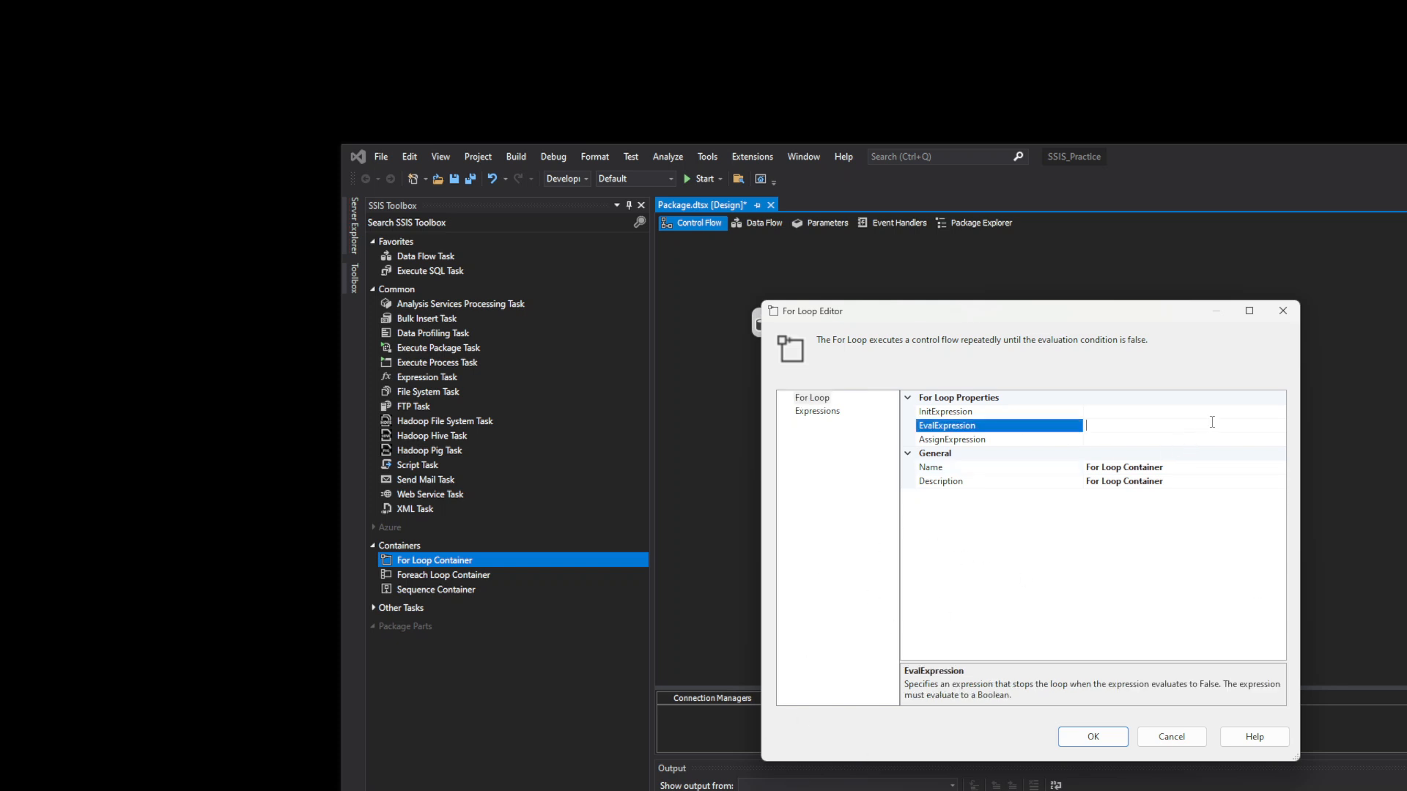
{"action": "left_click", "coordinate": [1220, 415]}
{"action": "left_click", "coordinate": [1241, 431]}
{"action": "left_click", "coordinate": [1227, 438]}
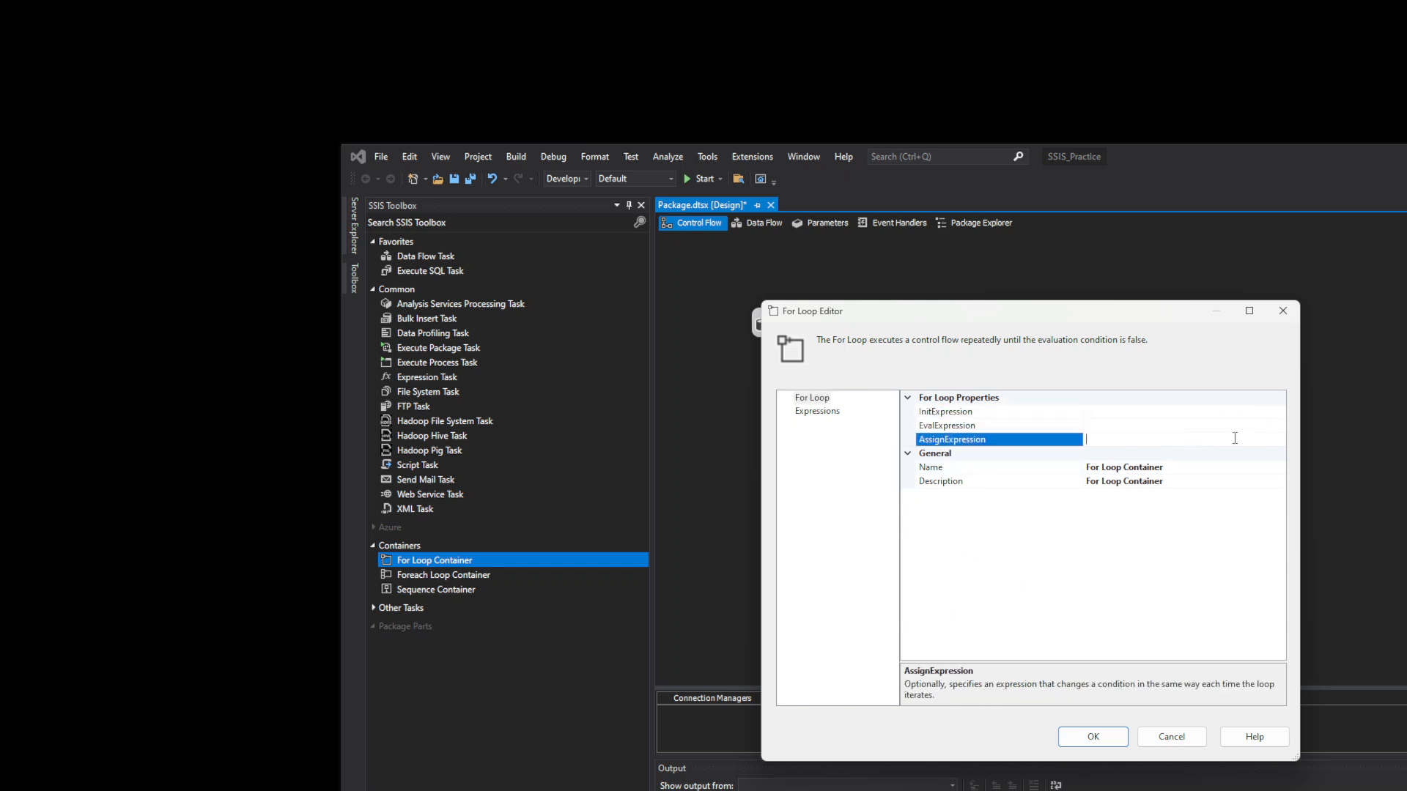
{"action": "left_click", "coordinate": [1202, 415]}
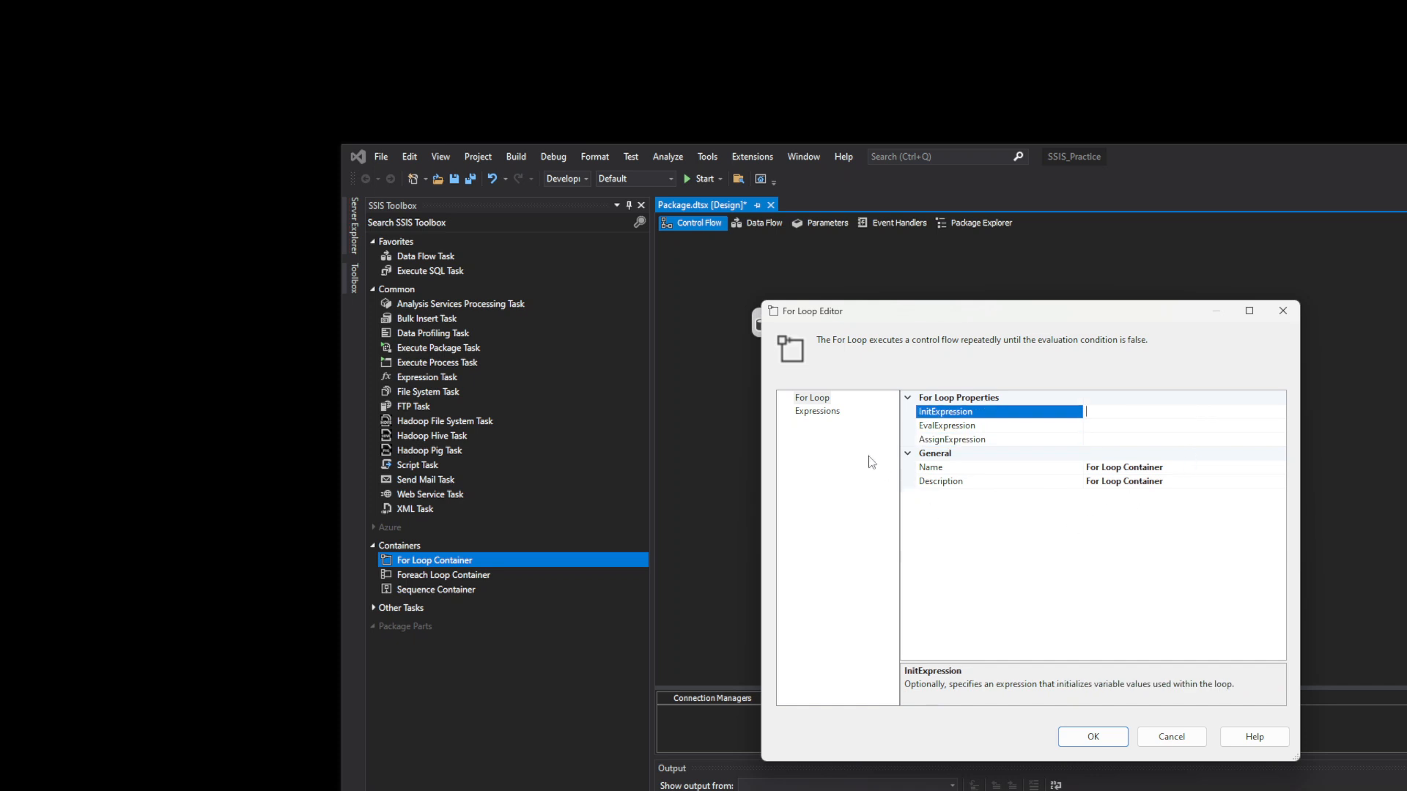
{"action": "left_click", "coordinate": [1281, 311]}
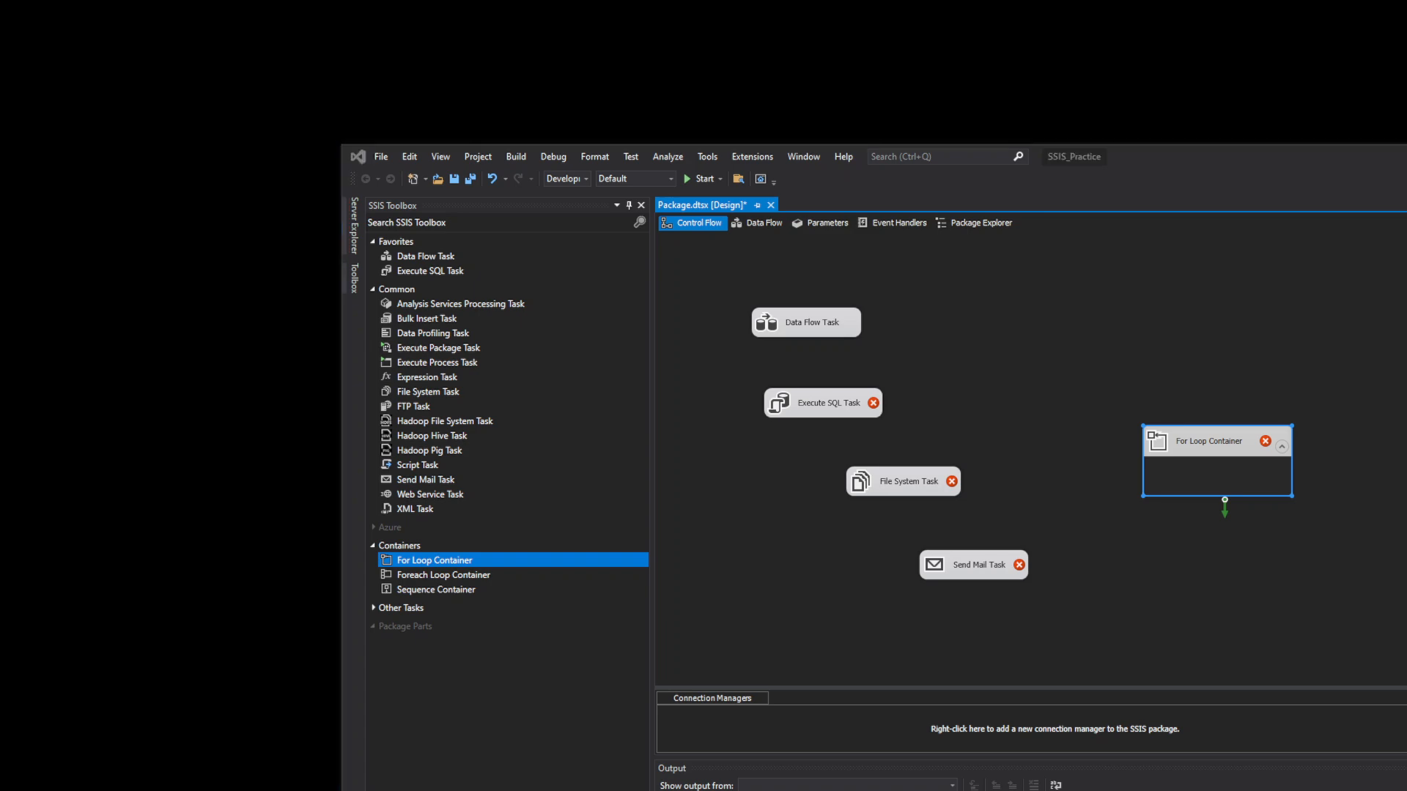
- In File Explorer, open Desktop, then its Desktop subfolder, and scroll through the files
{"action": "key", "text": "alt+Tab"}
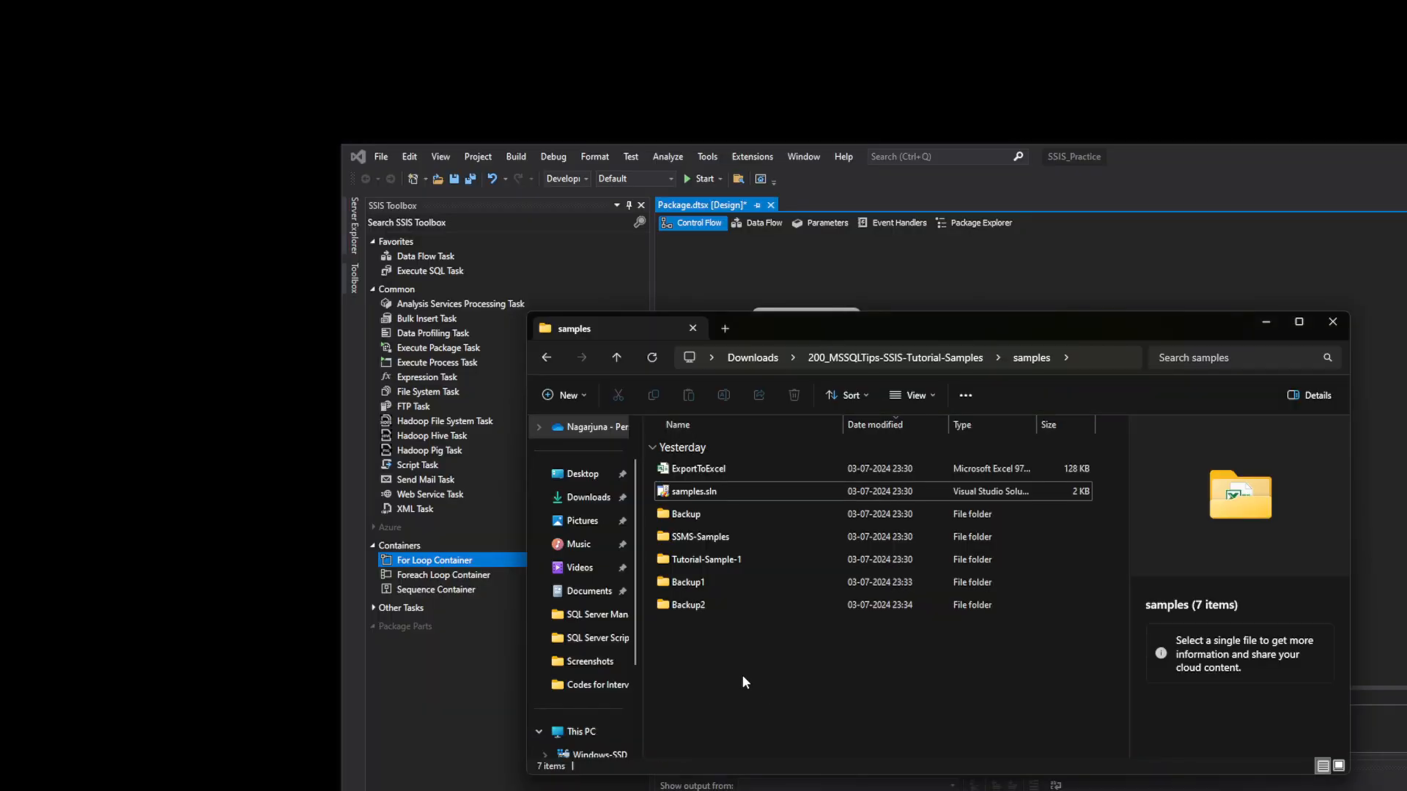
{"action": "left_click", "coordinate": [568, 613]}
{"action": "left_click", "coordinate": [595, 478]}
{"action": "scroll", "coordinate": [1072, 513], "scroll_direction": "down", "scroll_amount": 4}
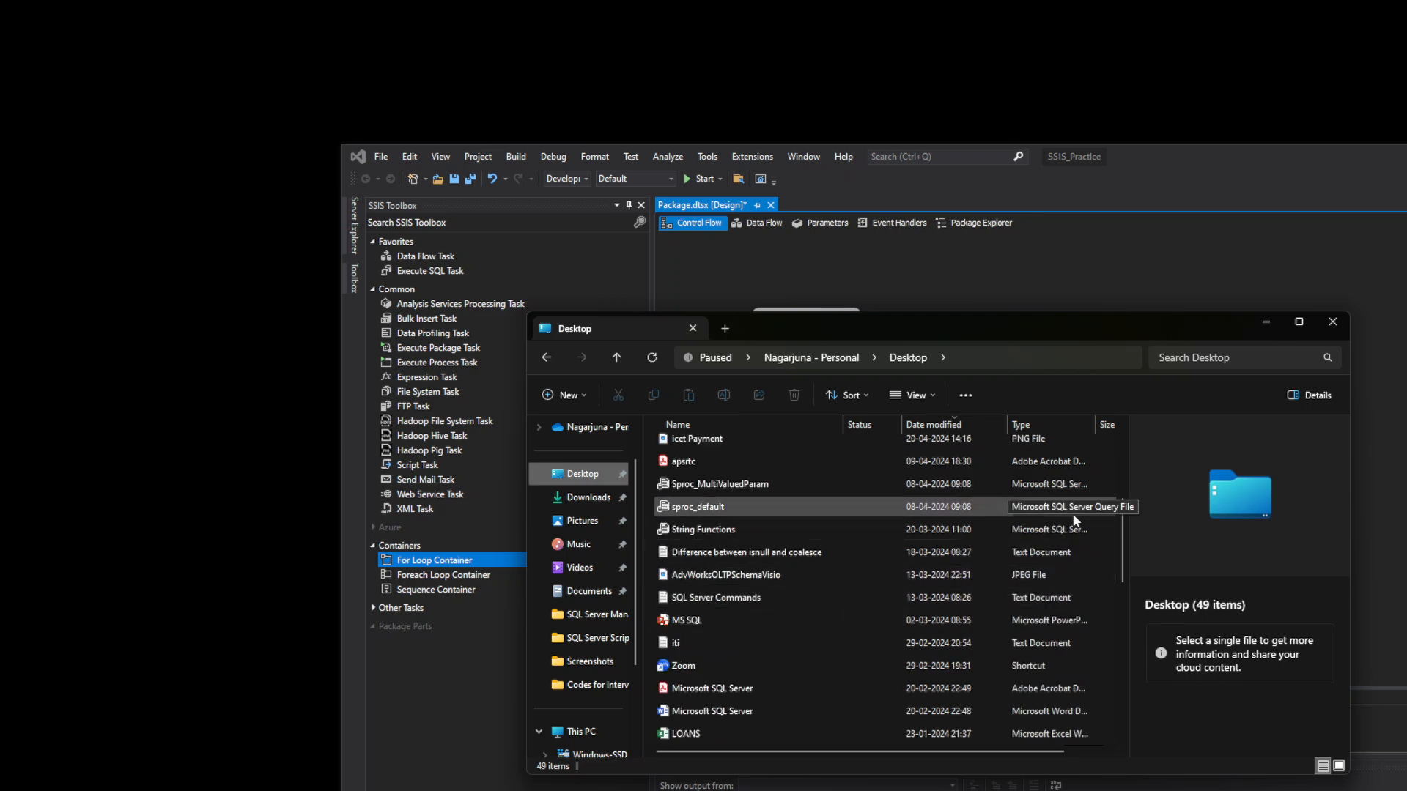
{"action": "left_click_drag", "start_coordinate": [1122, 556], "coordinate": [1118, 725]}
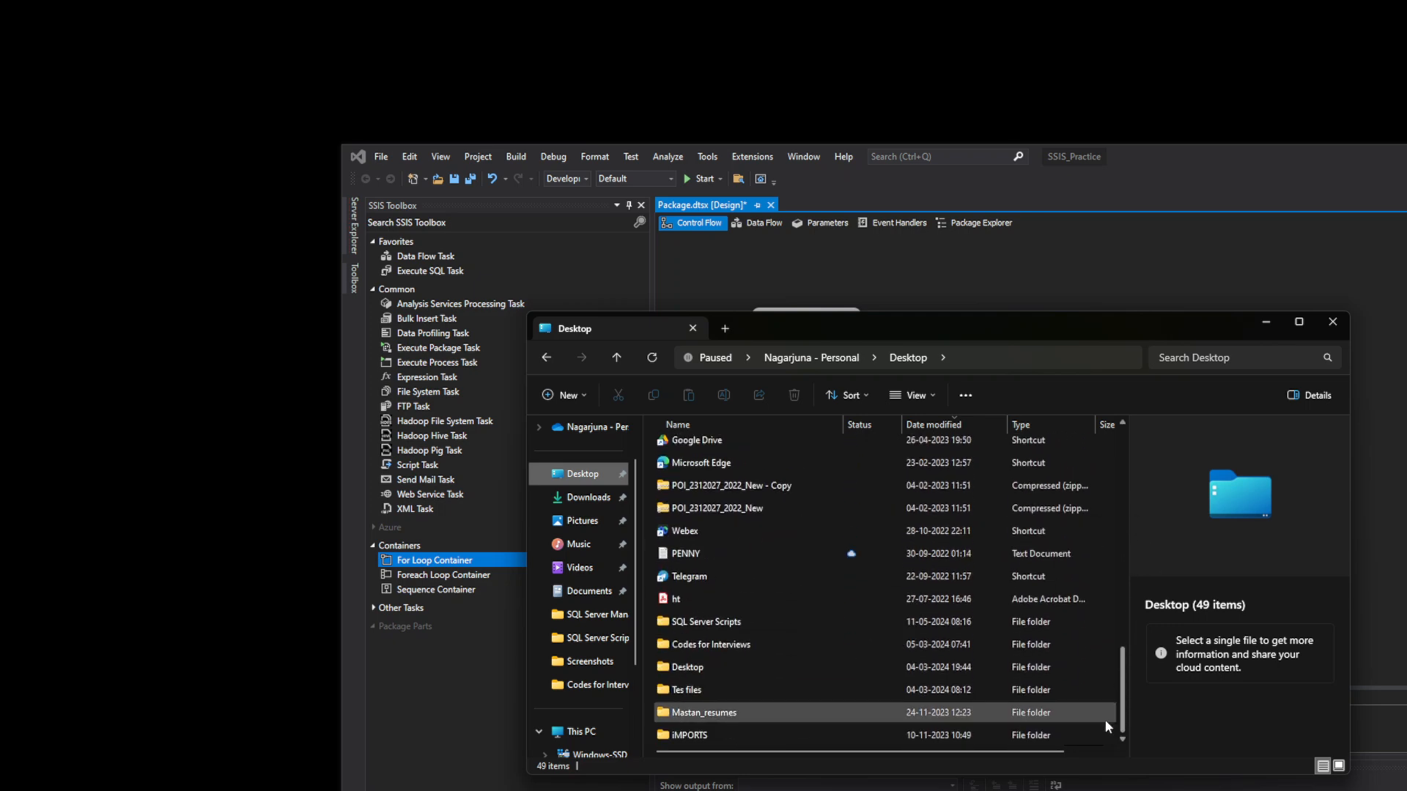
{"action": "double_click", "coordinate": [741, 666]}
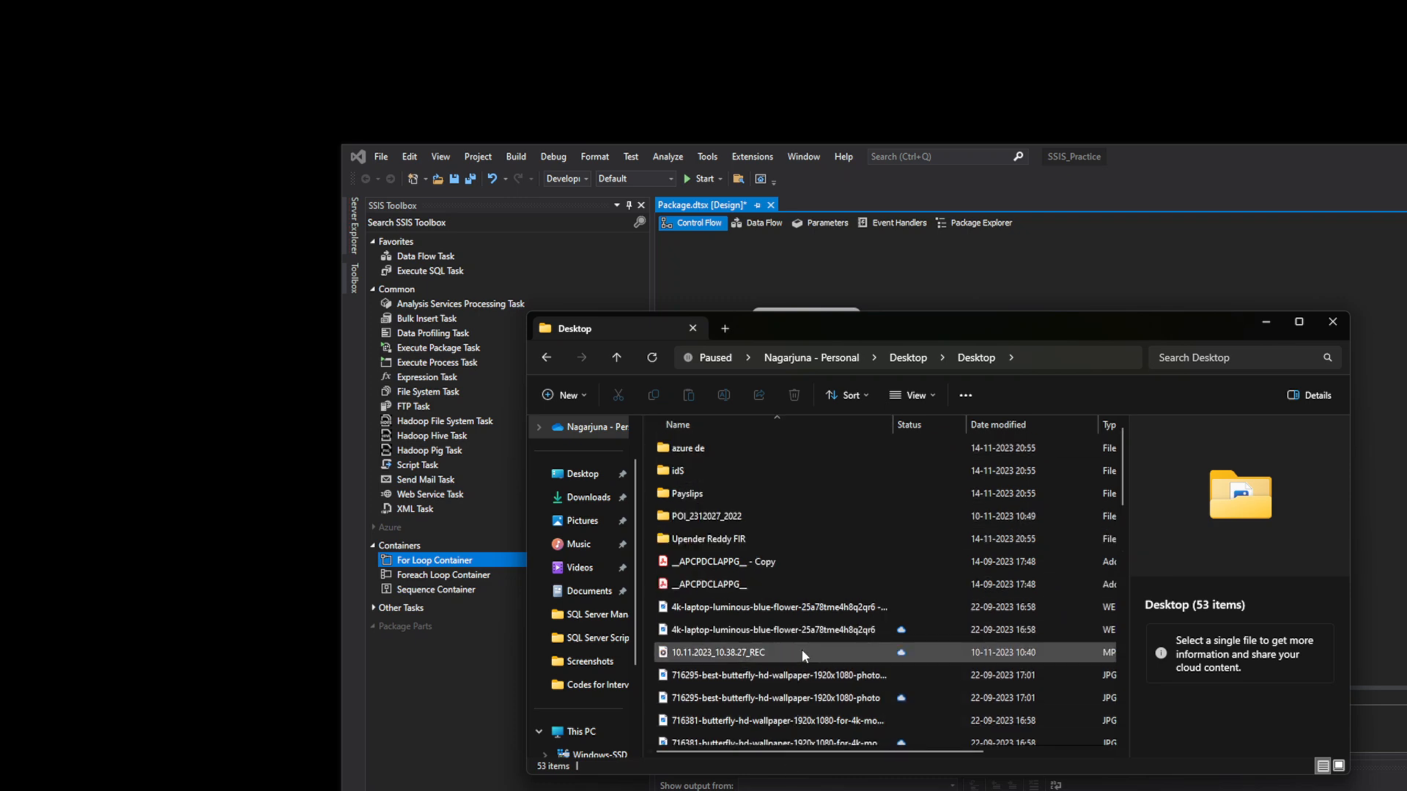
{"action": "scroll", "coordinate": [799, 665], "scroll_direction": "down", "scroll_amount": 1}
{"action": "left_click_drag", "start_coordinate": [1125, 495], "coordinate": [1087, 734]}
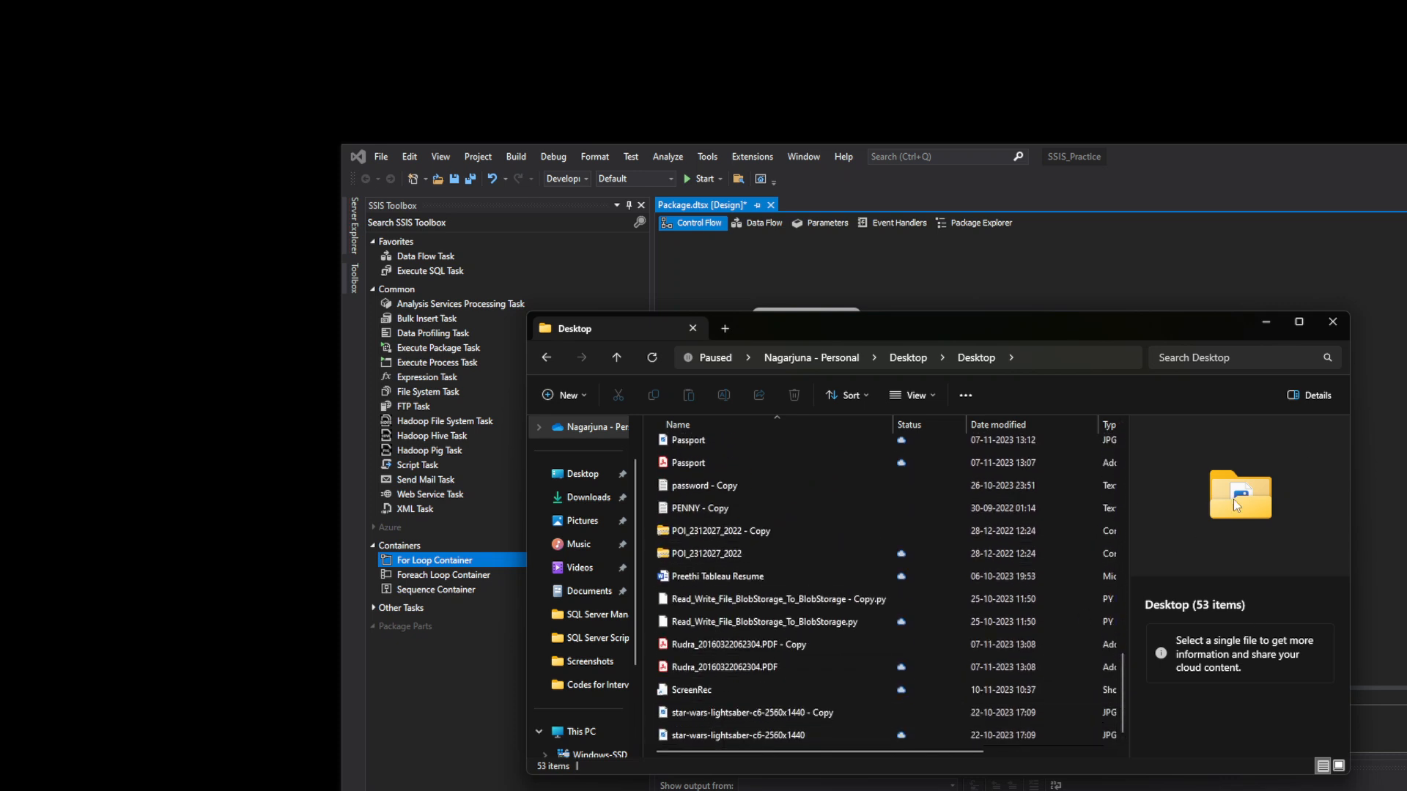
- Close File Explorer, place a Foreach Loop Container below the For Loop Container, and switch to Excel
{"action": "left_click", "coordinate": [1332, 321]}
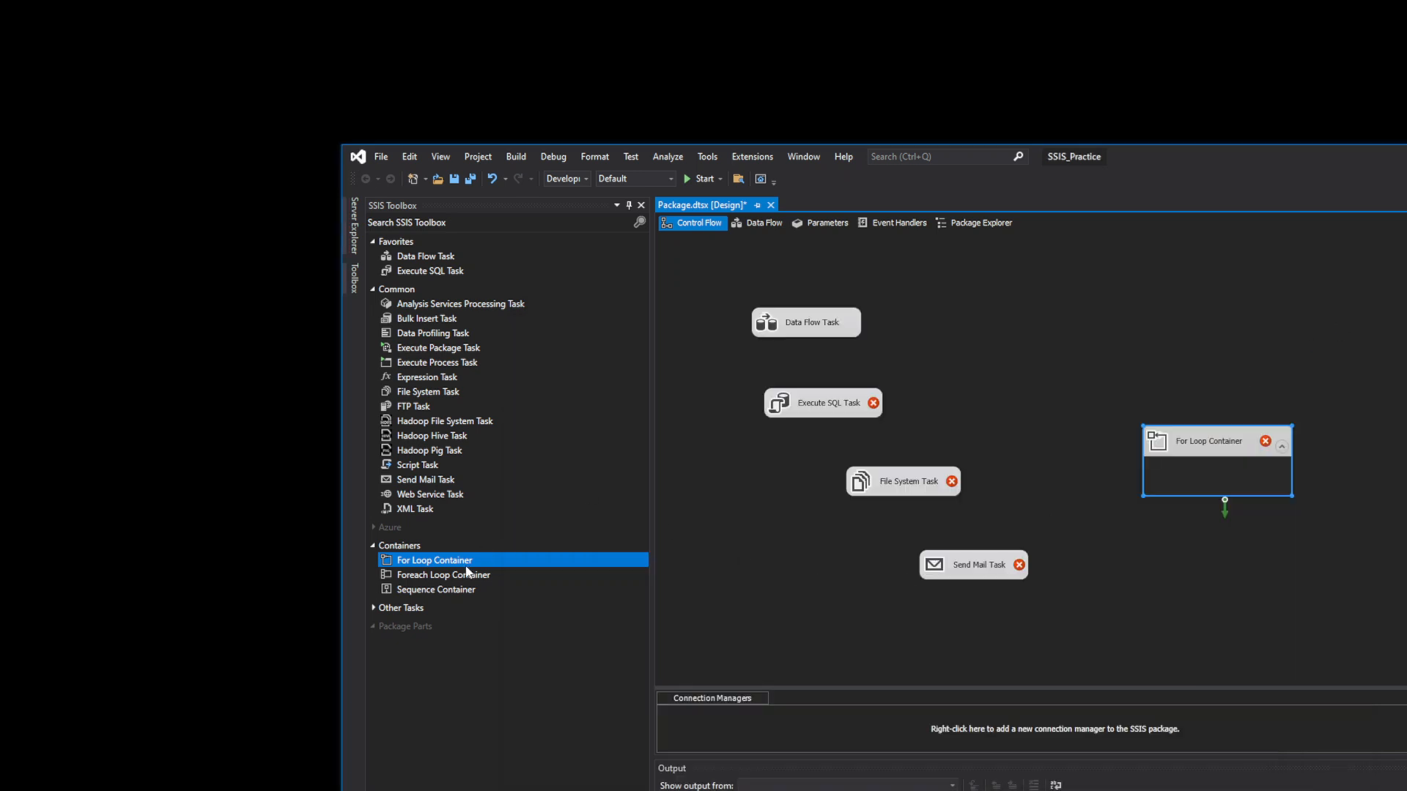
{"action": "left_click_drag", "start_coordinate": [445, 578], "coordinate": [1136, 566]}
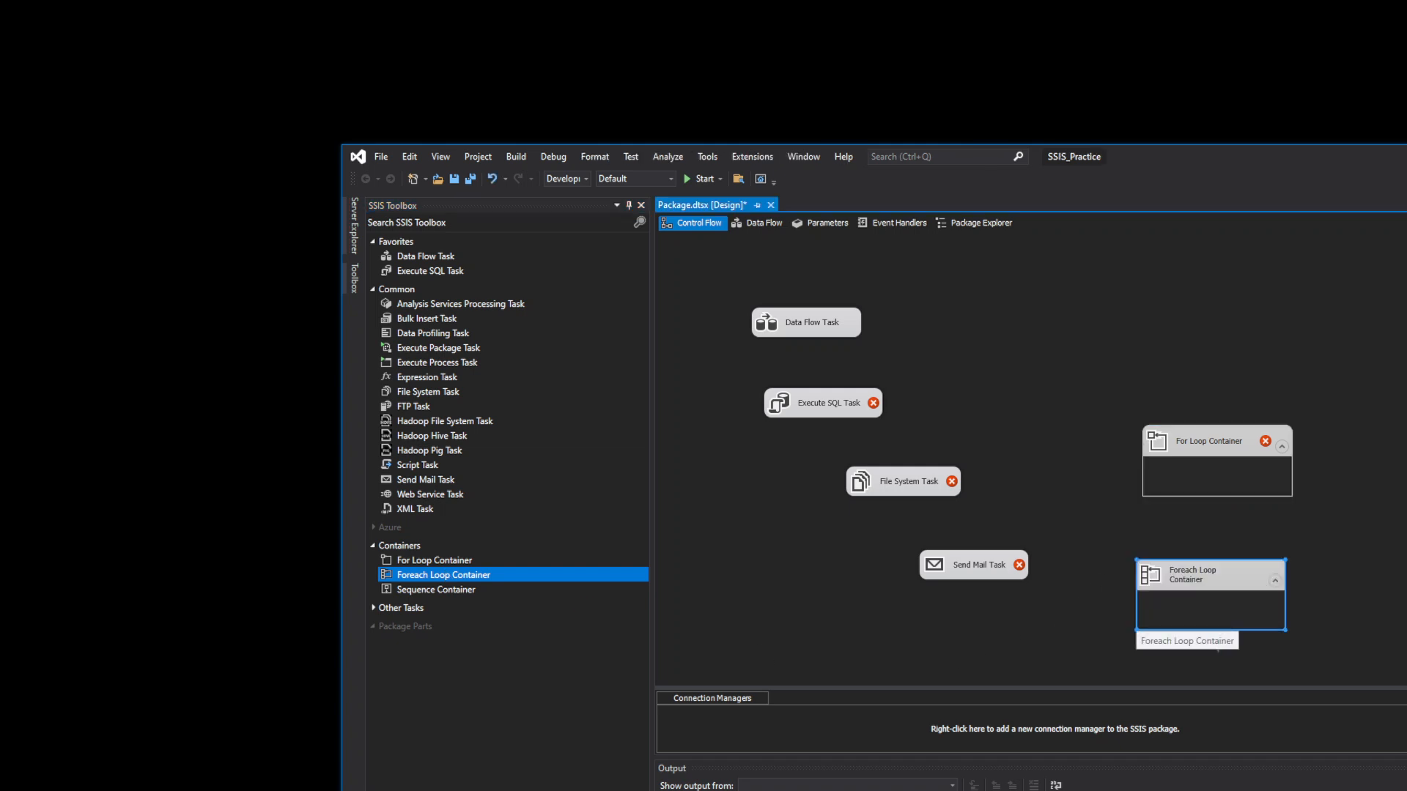
{"action": "key", "text": "alt+Tab"}
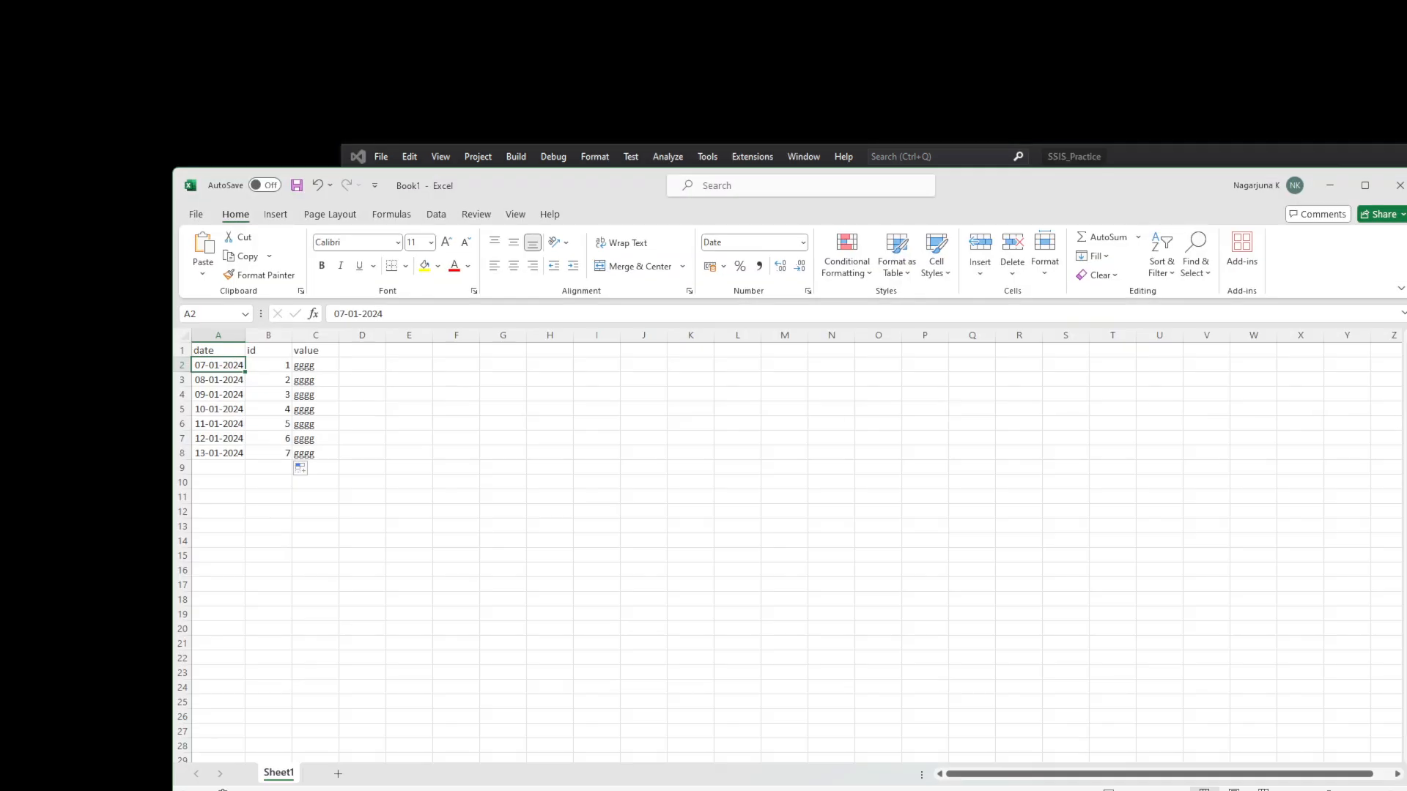
- Add a second sheet and rename the sheets London and New York
{"action": "left_click", "coordinate": [337, 773]}
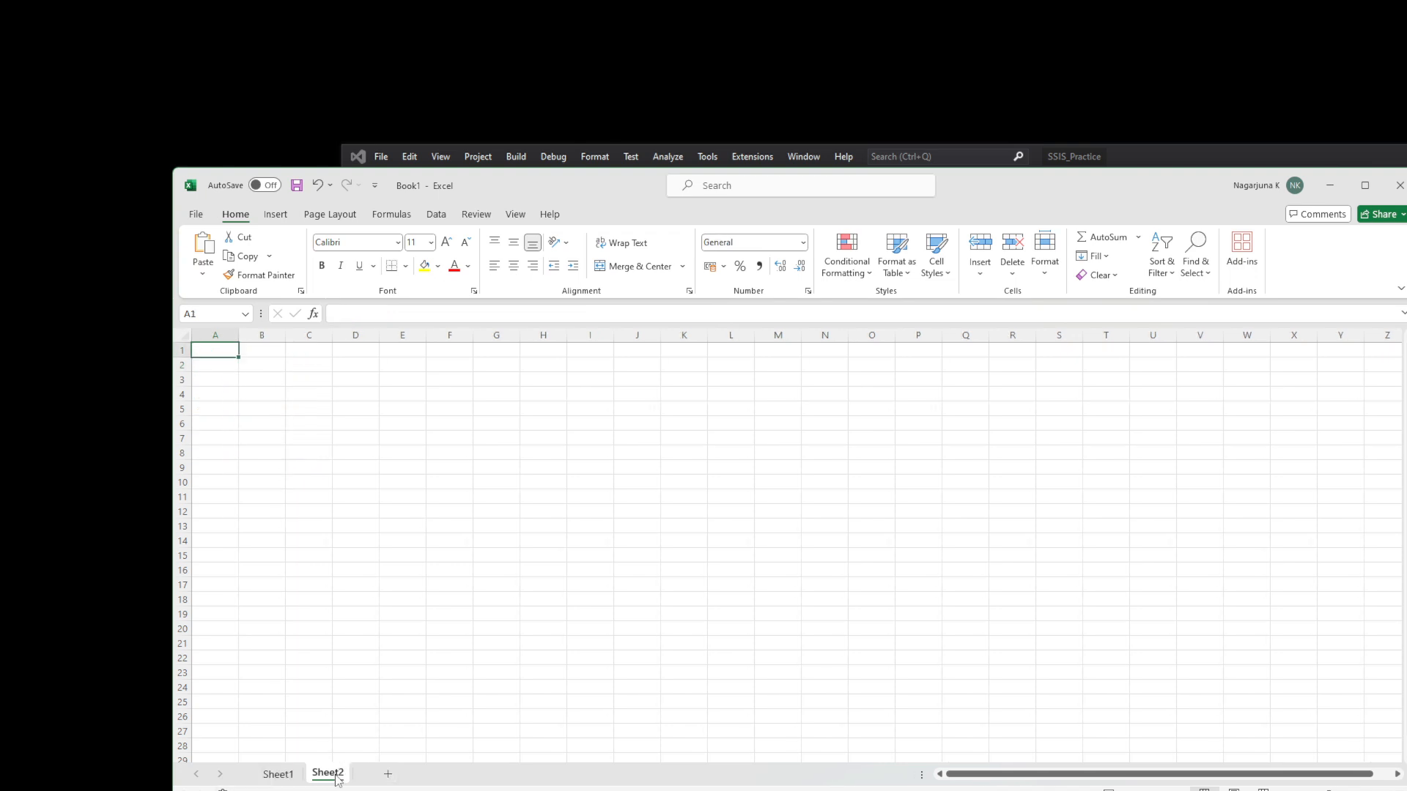
{"action": "left_click", "coordinate": [272, 774]}
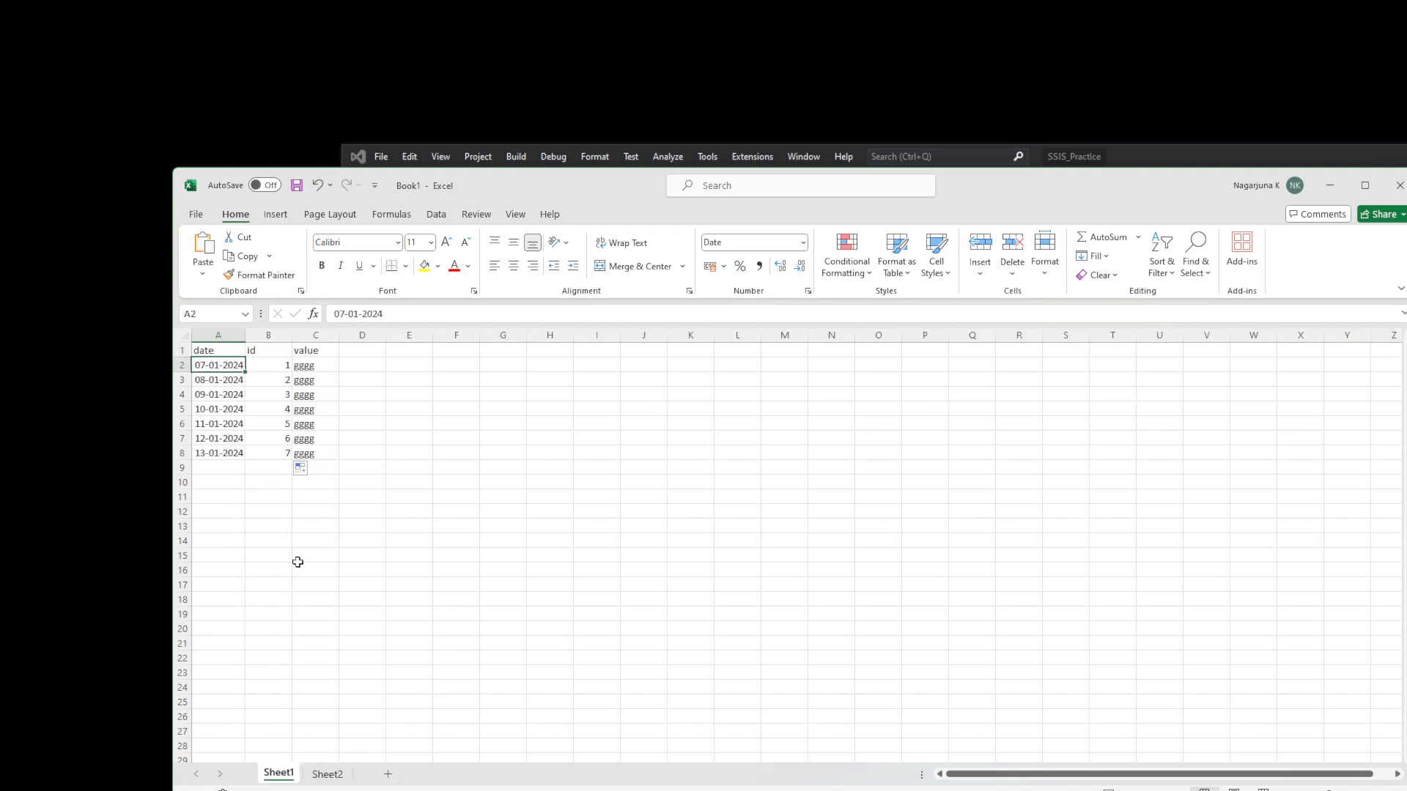
{"action": "double_click", "coordinate": [279, 773]}
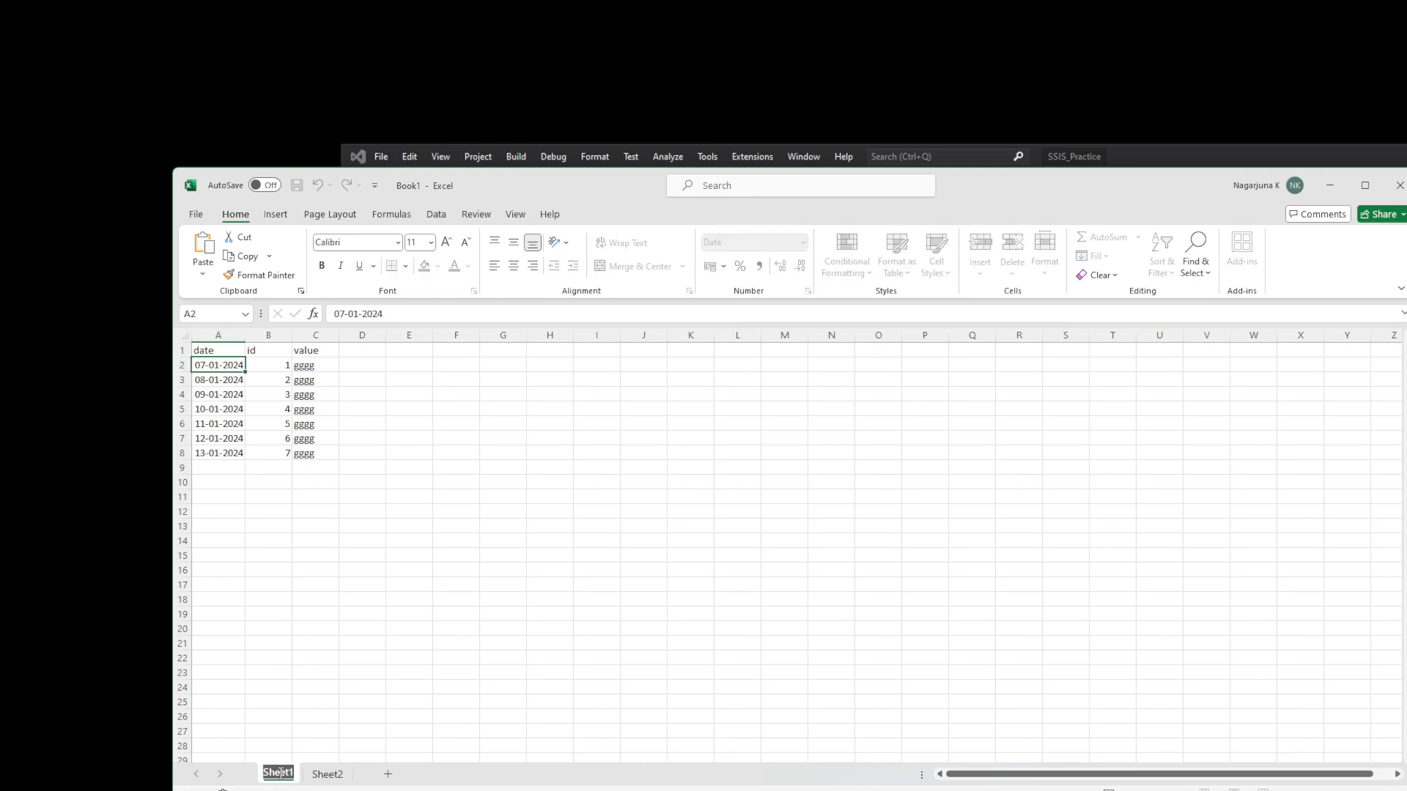
{"action": "type", "text": "London"}
{"action": "double_click", "coordinate": [332, 774]}
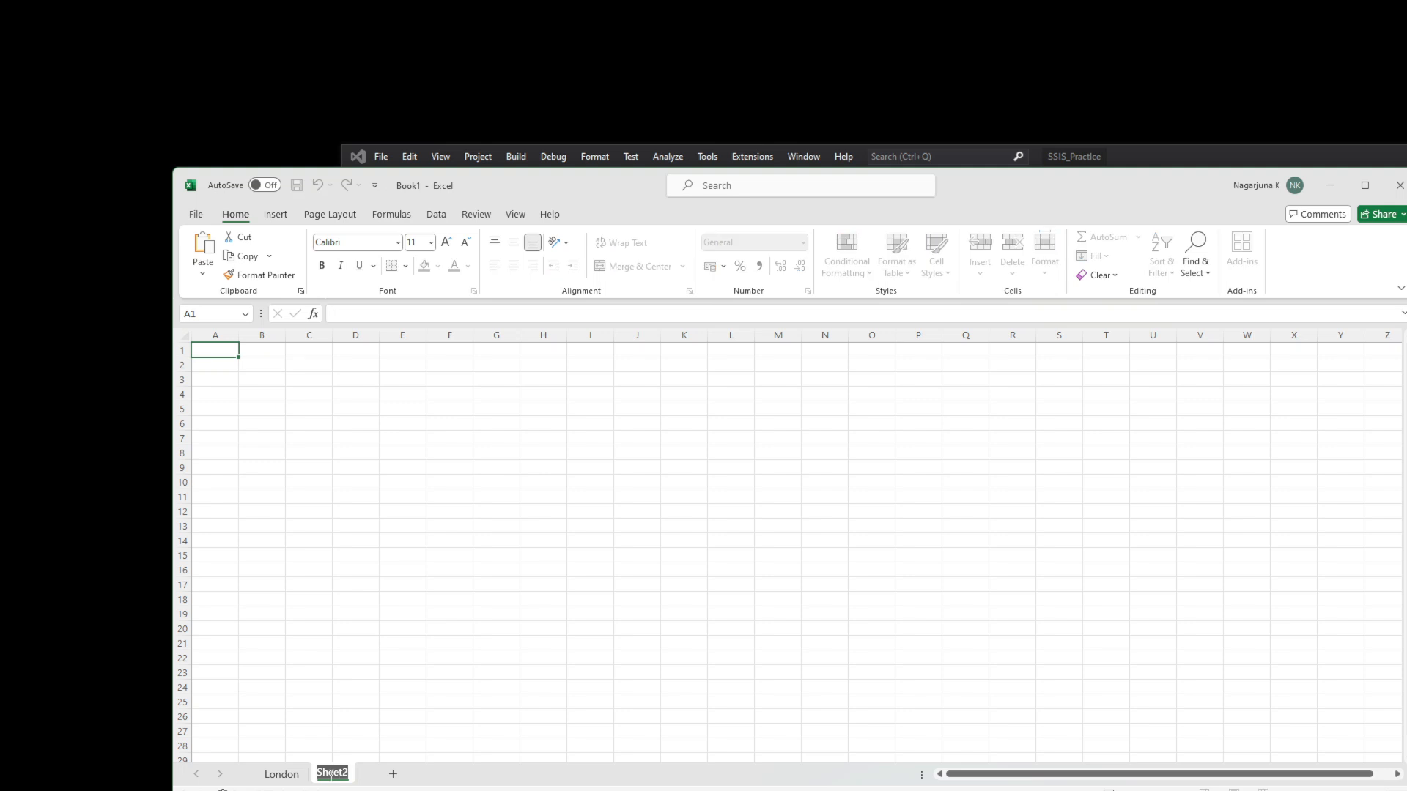
{"action": "type", "text": "New York"}
- Copy London's A1:C8 date, id, value data onto New York and widen column A
{"action": "left_click", "coordinate": [281, 774]}
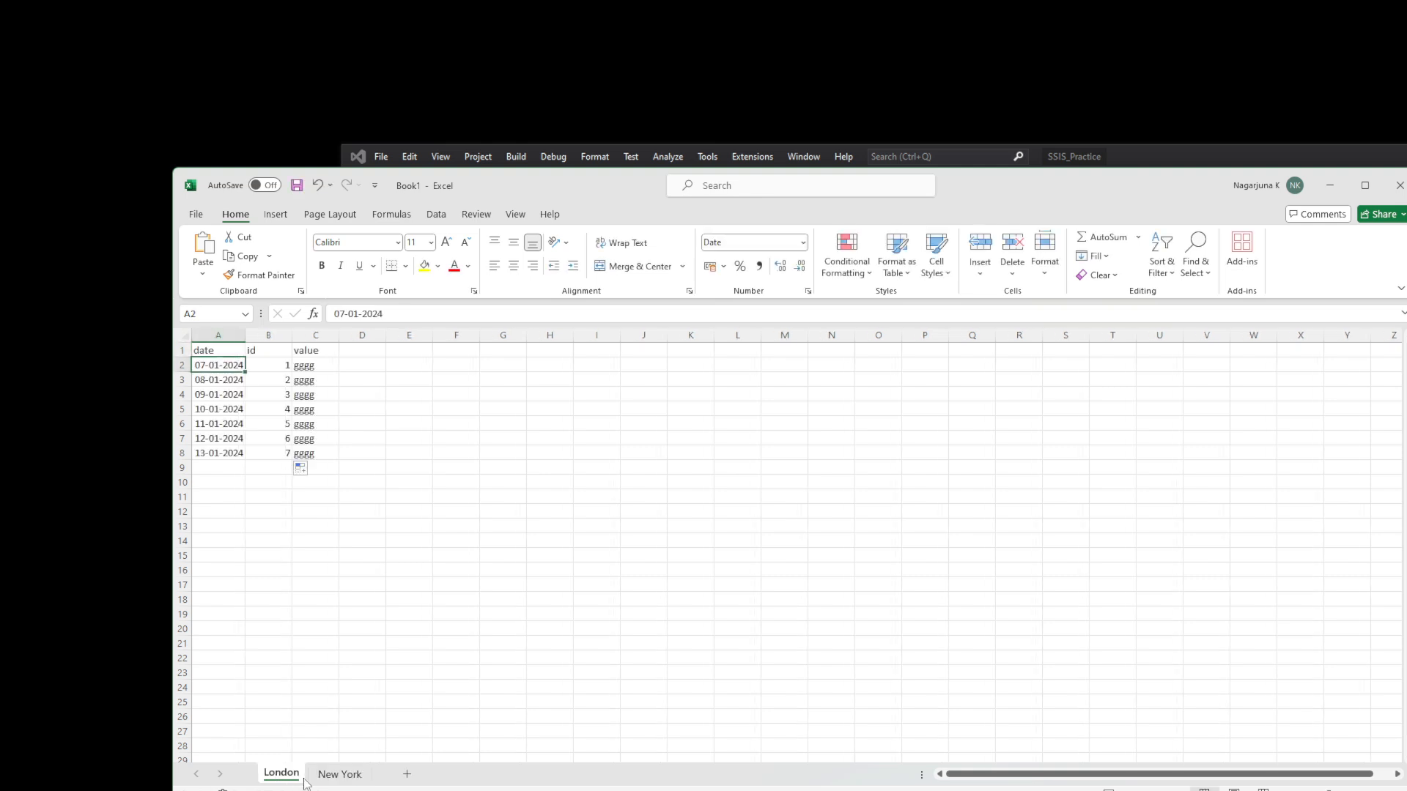
{"action": "key", "text": "ctrl+a"}
{"action": "key", "text": "ctrl+c"}
{"action": "left_click", "coordinate": [340, 774]}
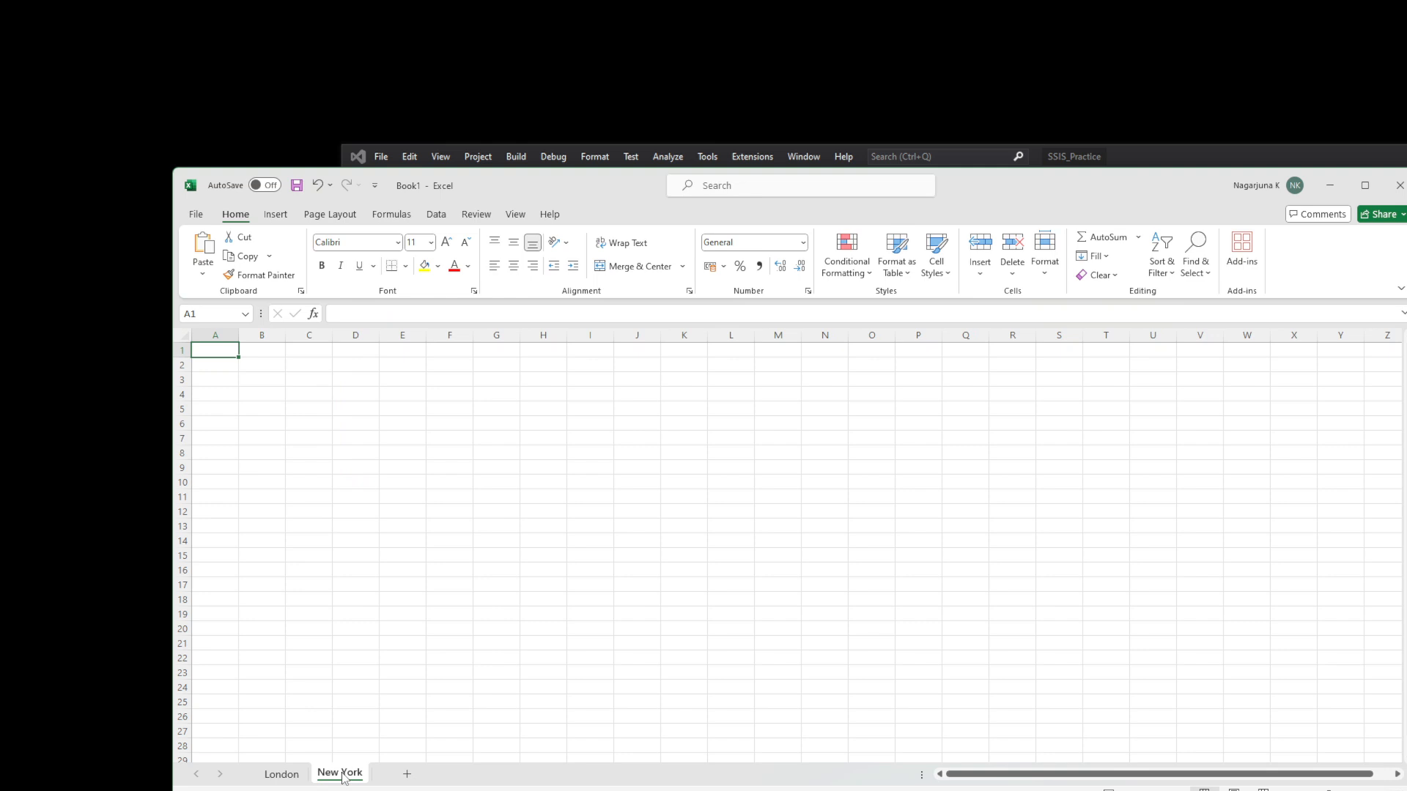
{"action": "key", "text": "ctrl+v"}
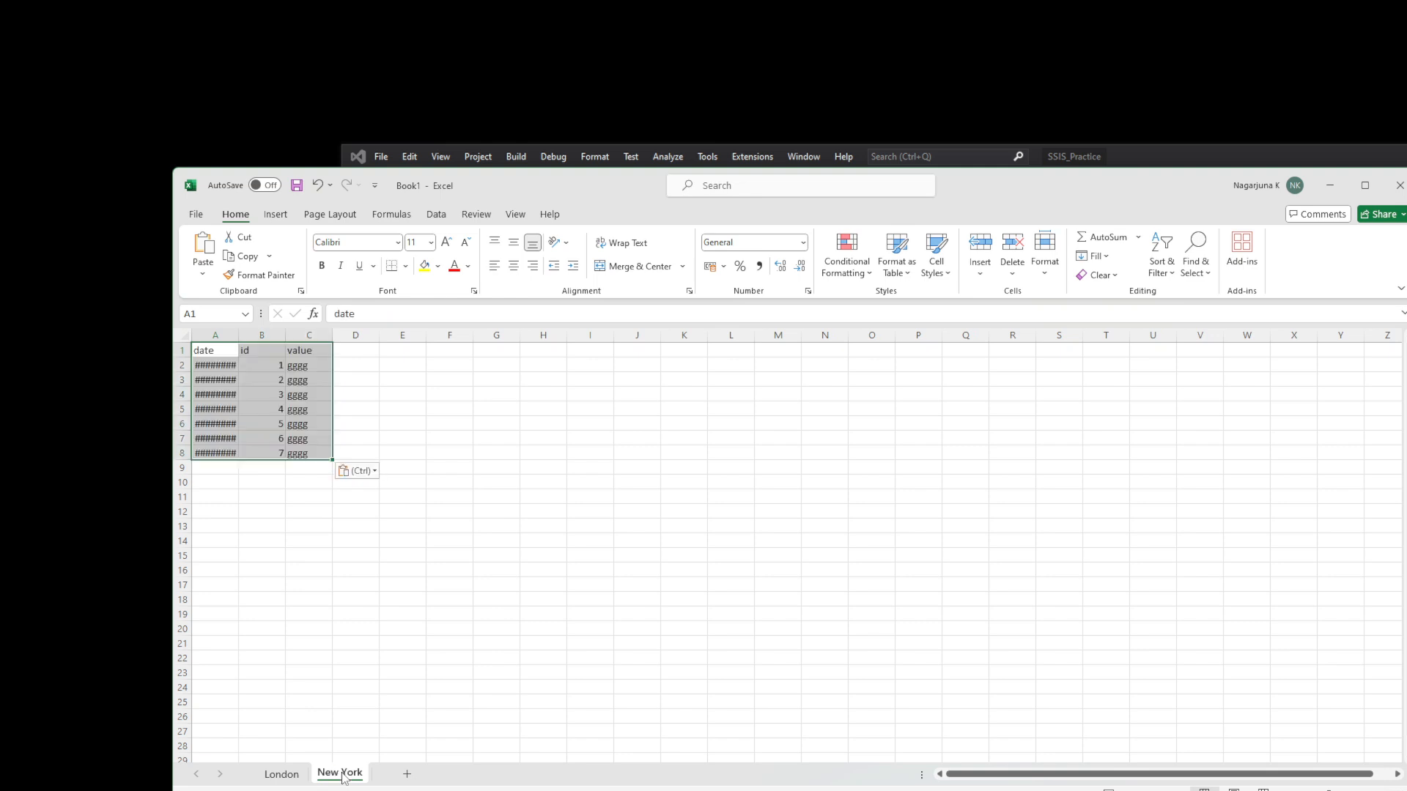
{"action": "double_click", "coordinate": [239, 338]}
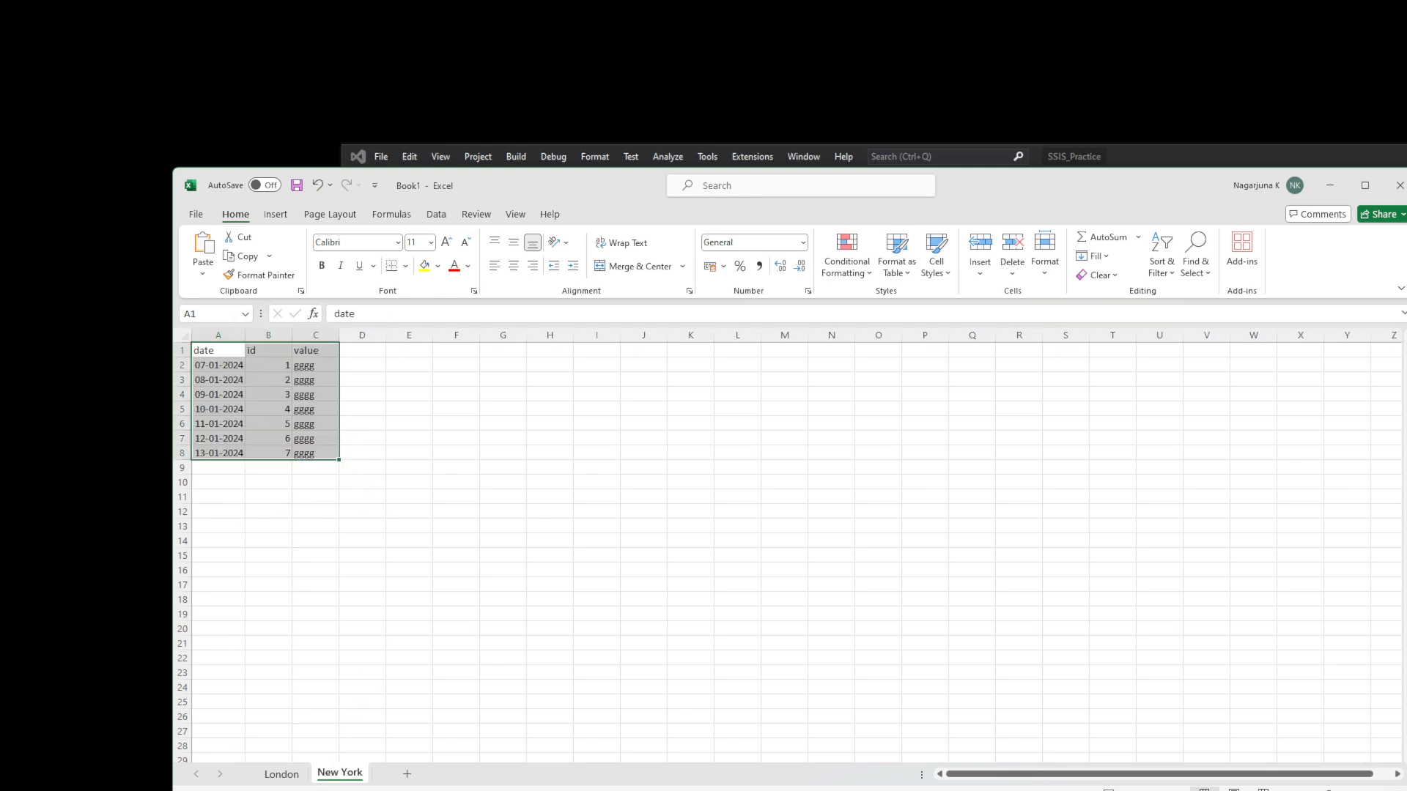
{"action": "left_click", "coordinate": [282, 774]}
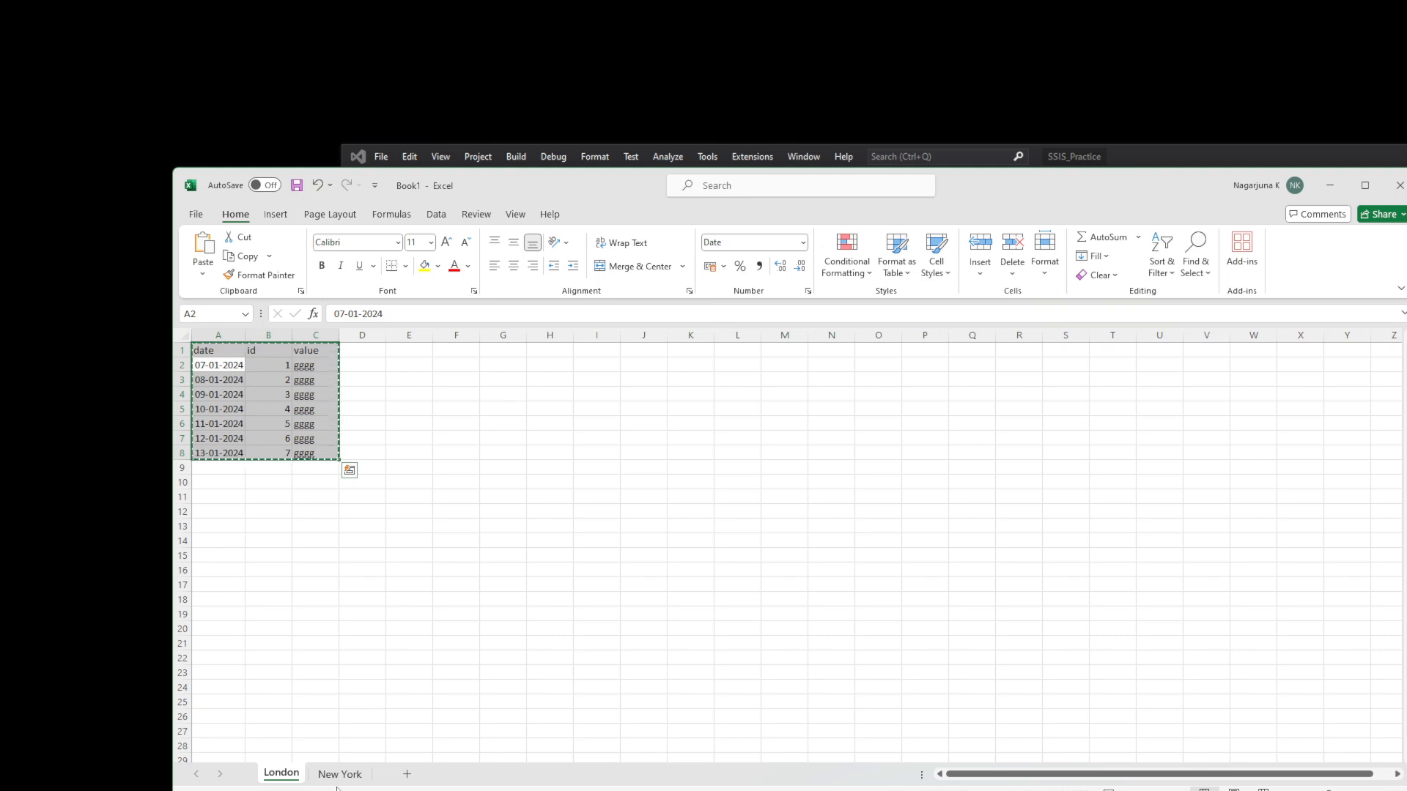
{"action": "left_click", "coordinate": [340, 773]}
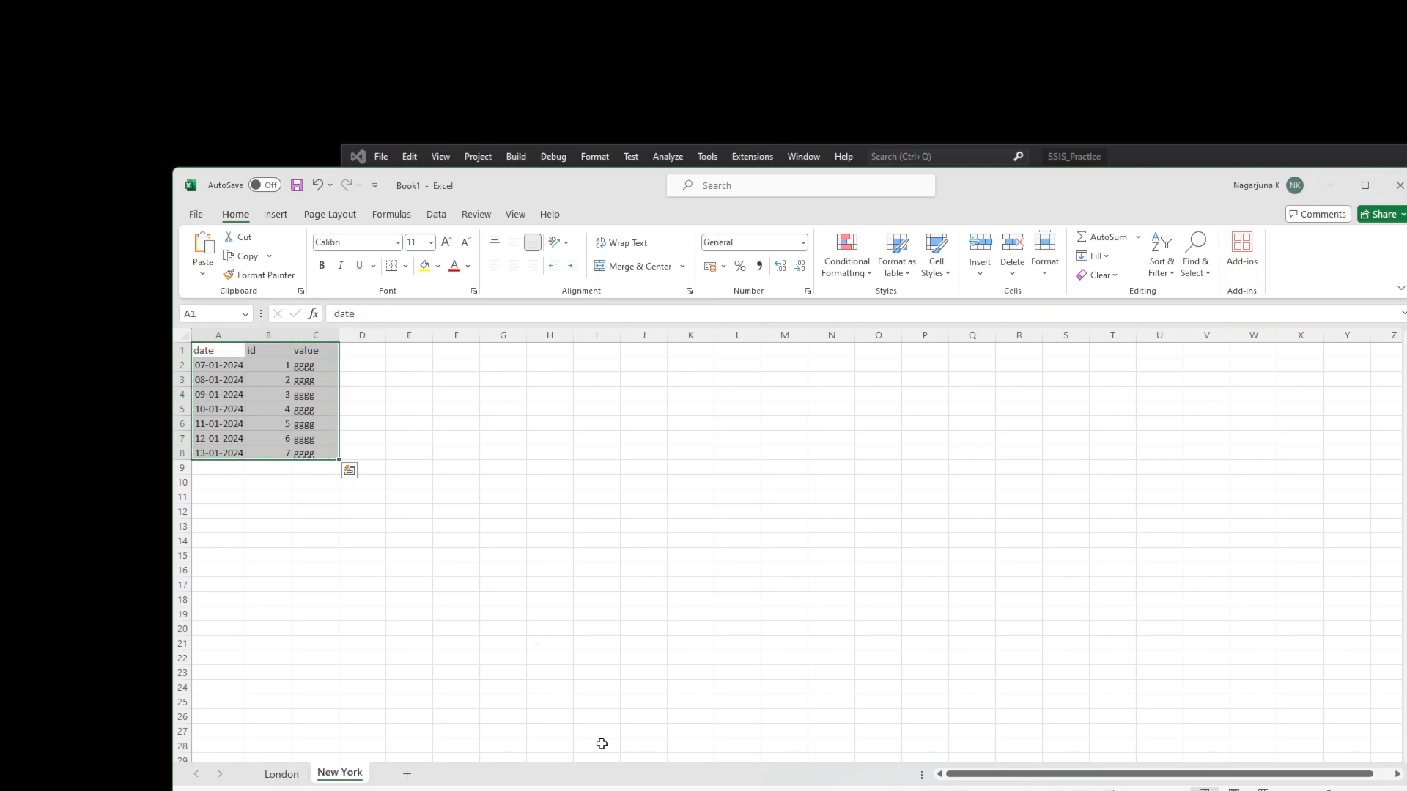
- Minimise Excel and select the For Loop and Foreach Loop containers
{"action": "left_click", "coordinate": [1330, 185]}
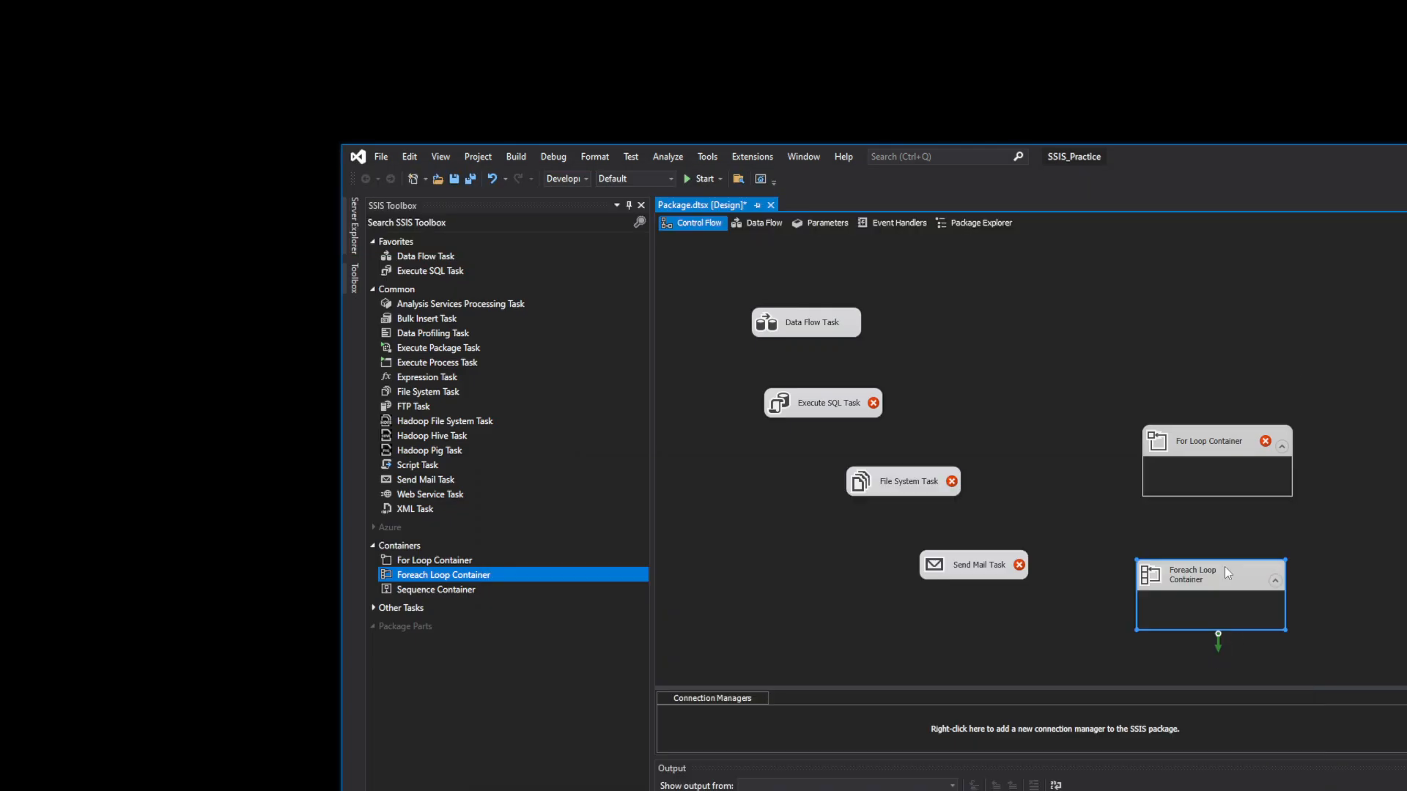
{"action": "left_click", "coordinate": [1247, 448]}
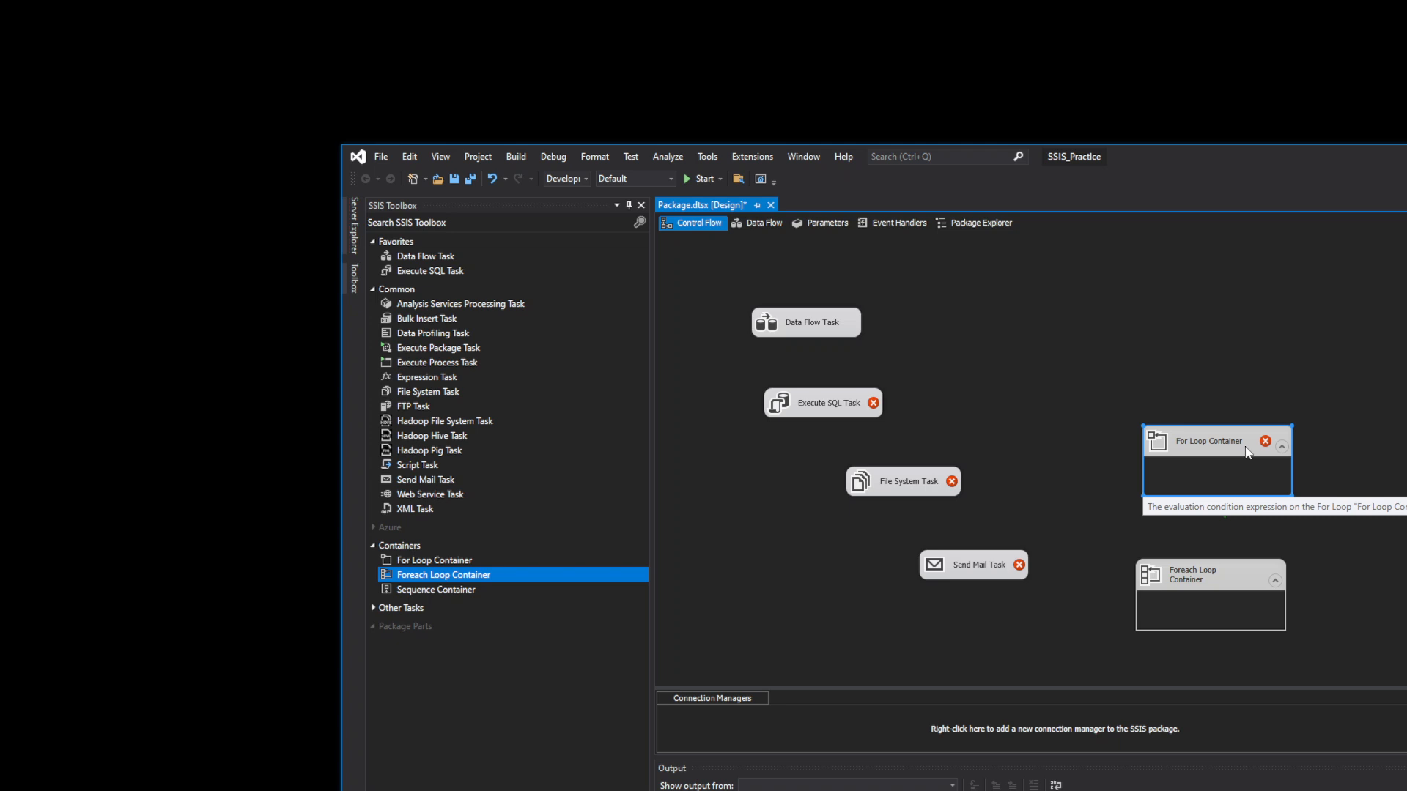
{"action": "left_click", "coordinate": [1202, 573]}
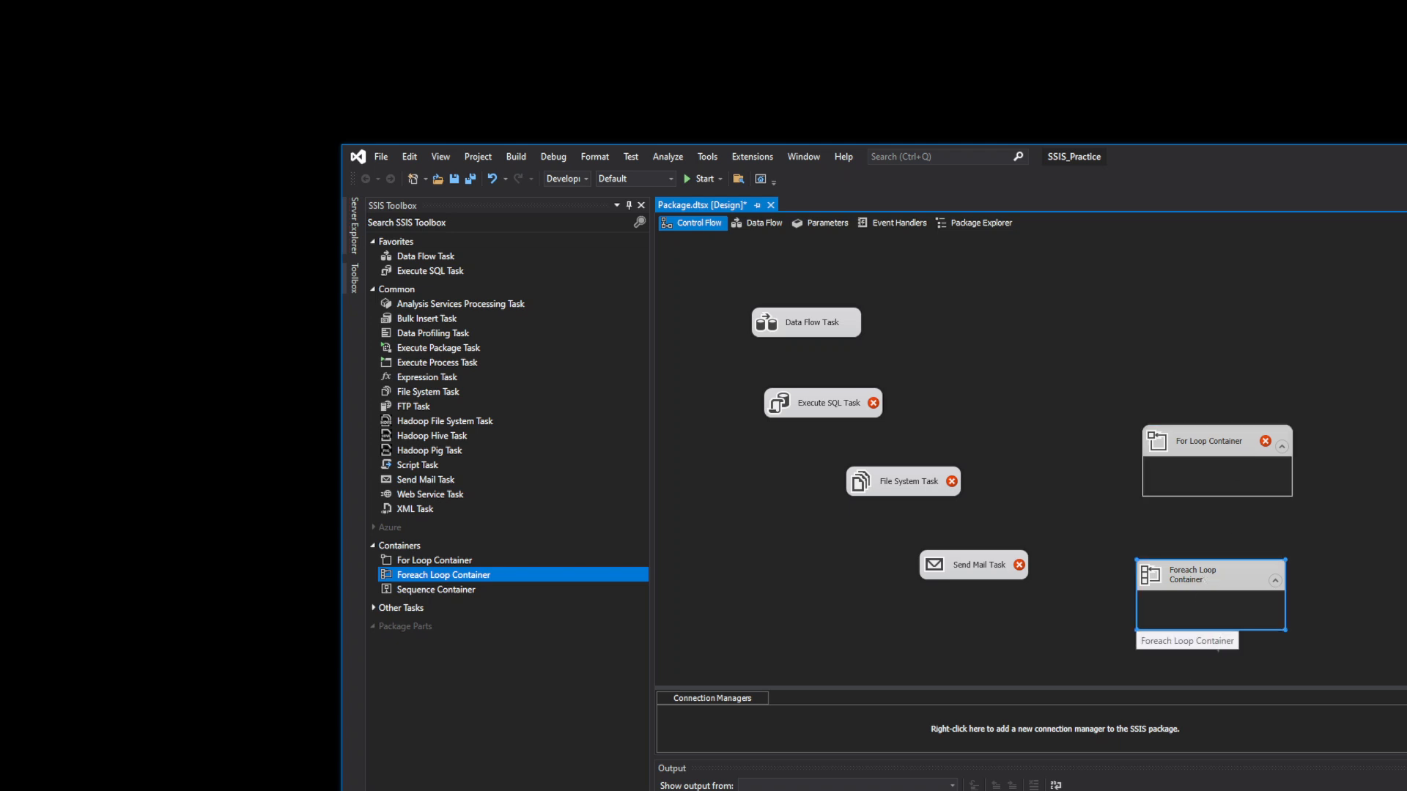
- Return to Excel and paste the copied rows onto the London sheet
{"action": "key", "text": "alt+Tab"}
{"action": "left_click", "coordinate": [294, 773]}
{"action": "key", "text": "ctrl+v"}
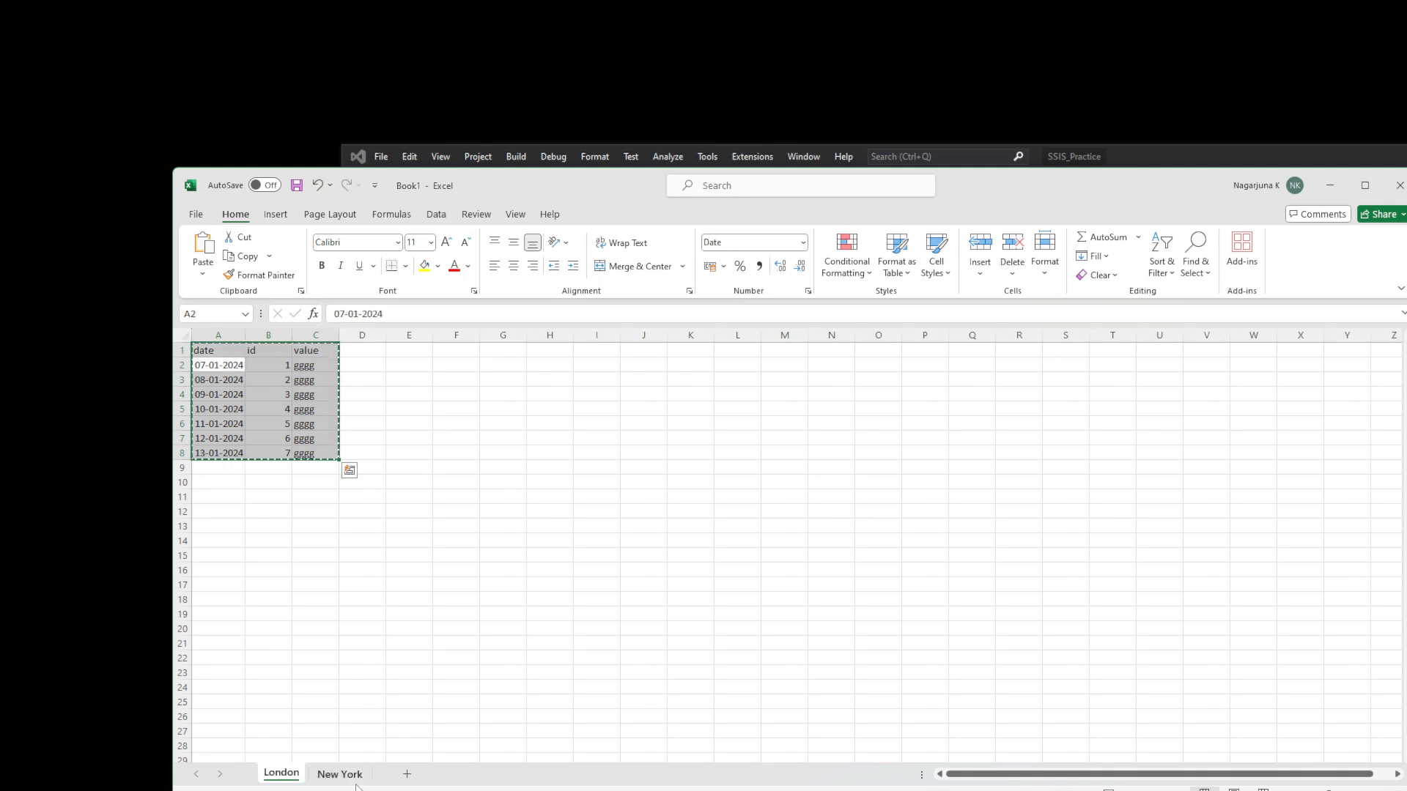
- View the New York sheet's seven date, id, value rows, then minimise Excel
{"action": "left_click", "coordinate": [357, 783]}
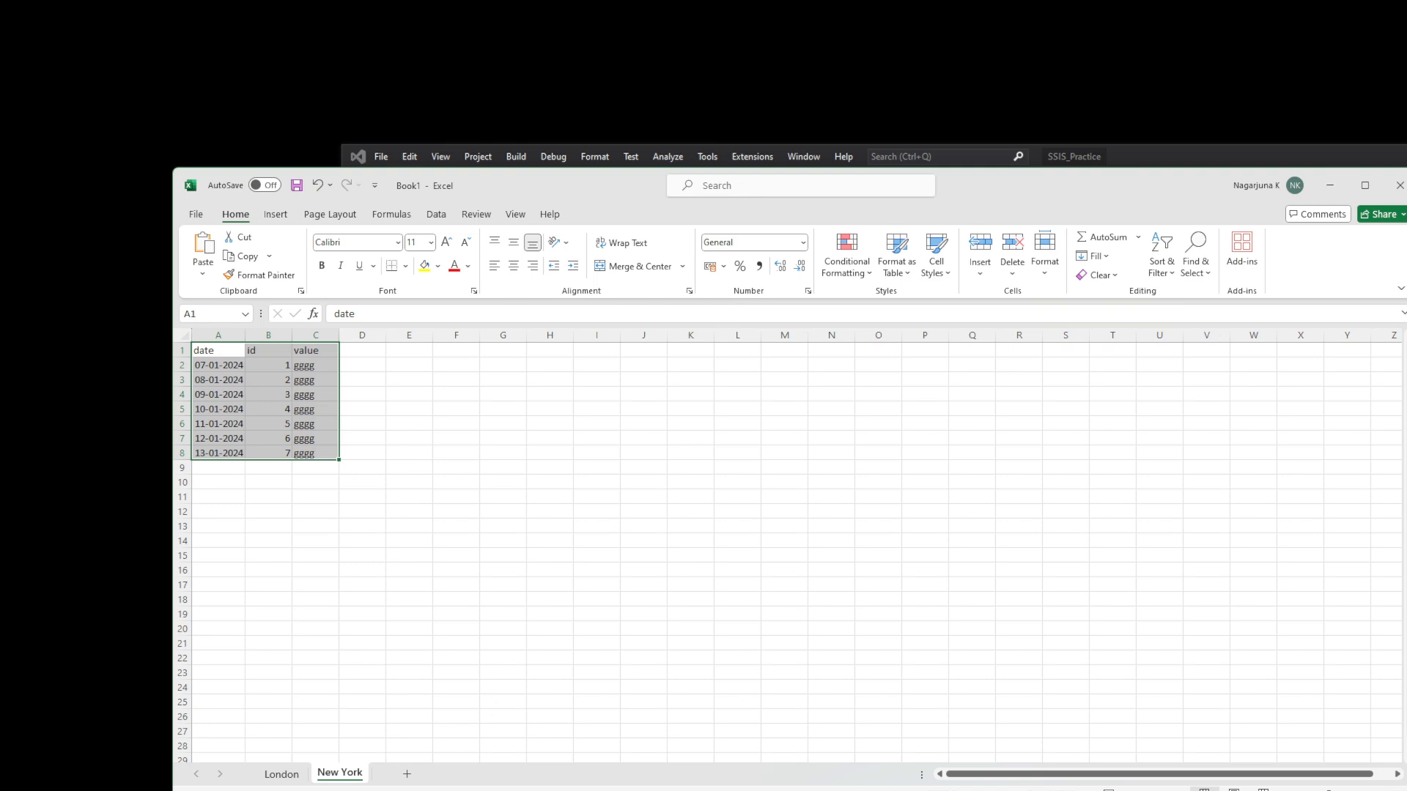
{"action": "left_click", "coordinate": [1330, 185]}
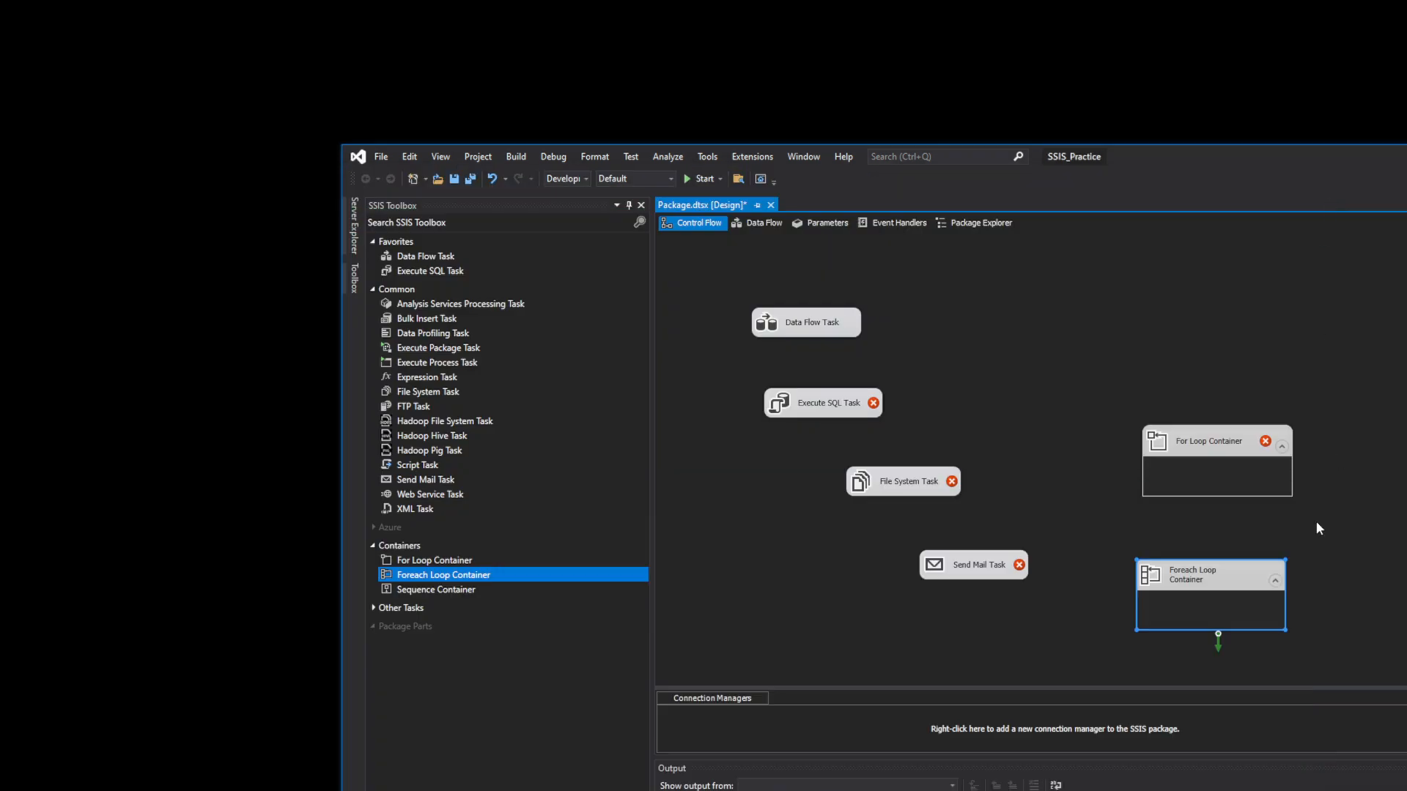
- Open the Foreach Loop Container and look at its Name and Description, leaving them unchanged
{"action": "left_click", "coordinate": [1198, 571]}
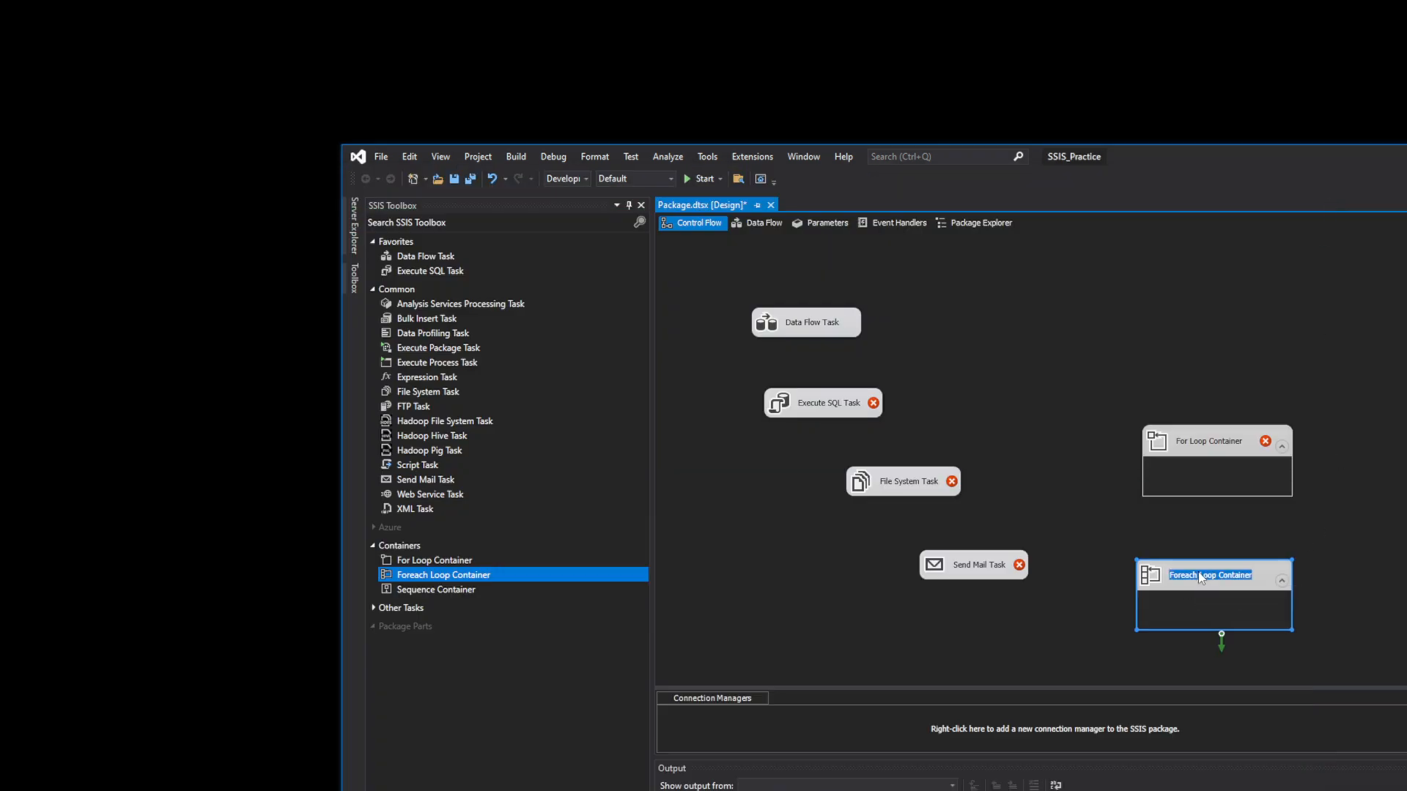
{"action": "left_click", "coordinate": [1325, 600]}
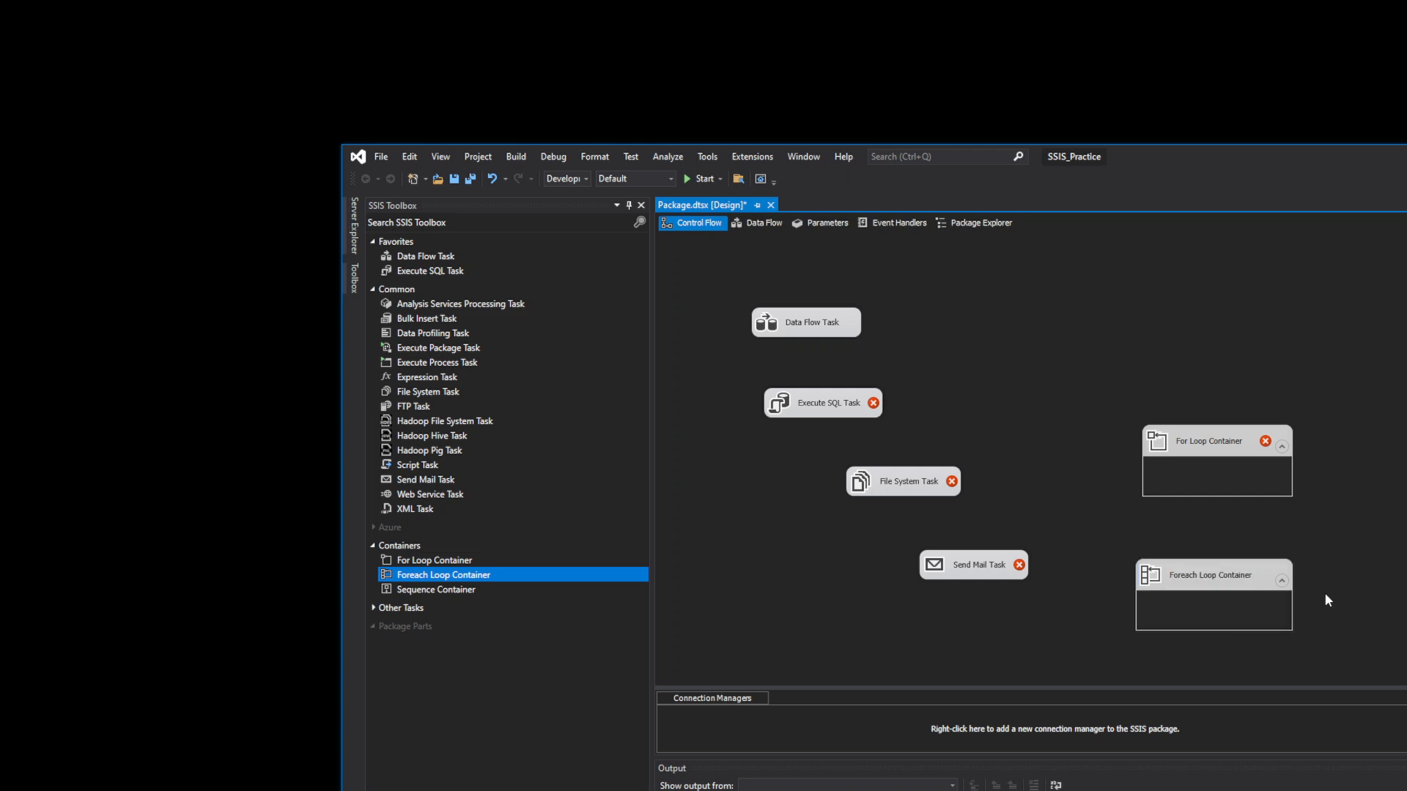
{"action": "left_click", "coordinate": [1207, 579]}
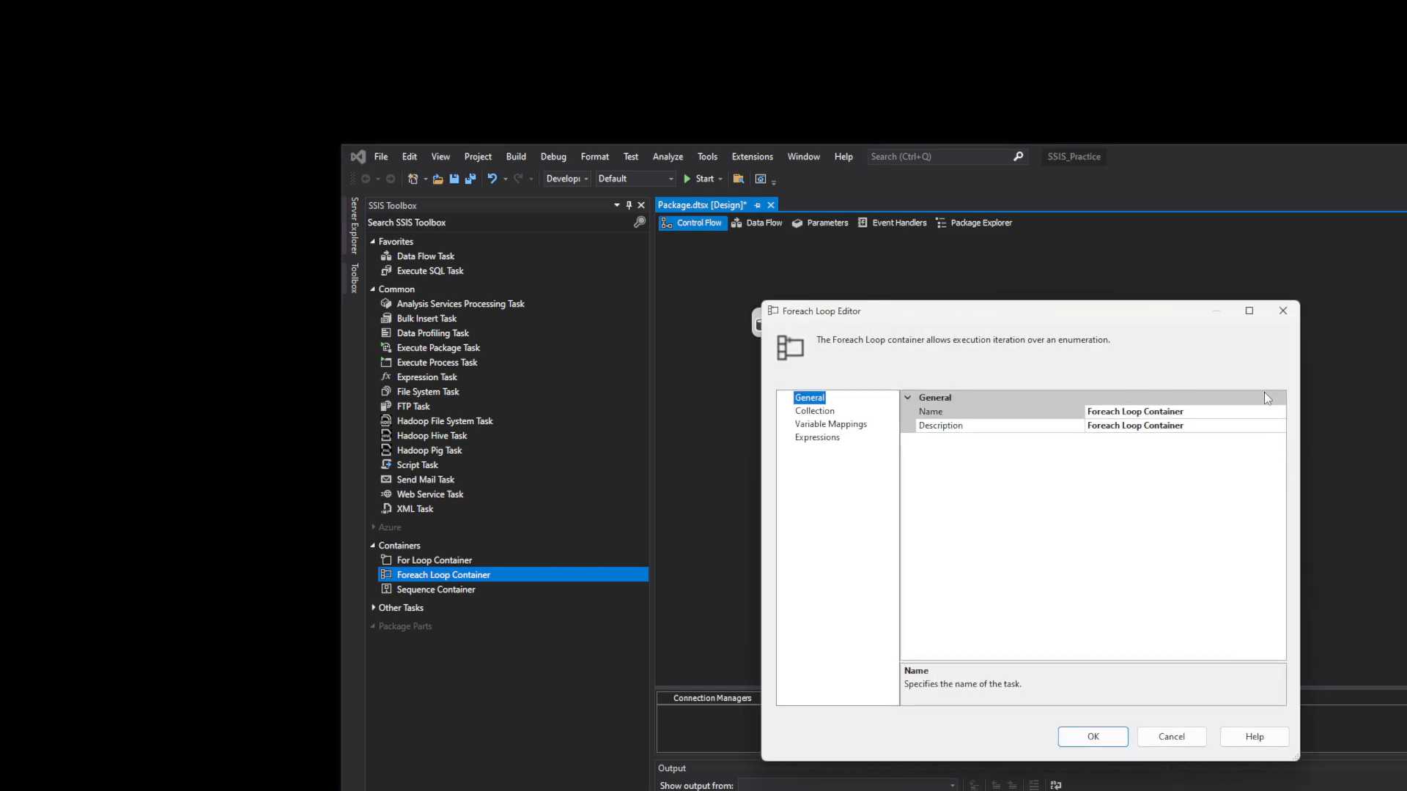
{"action": "left_click", "coordinate": [1232, 412]}
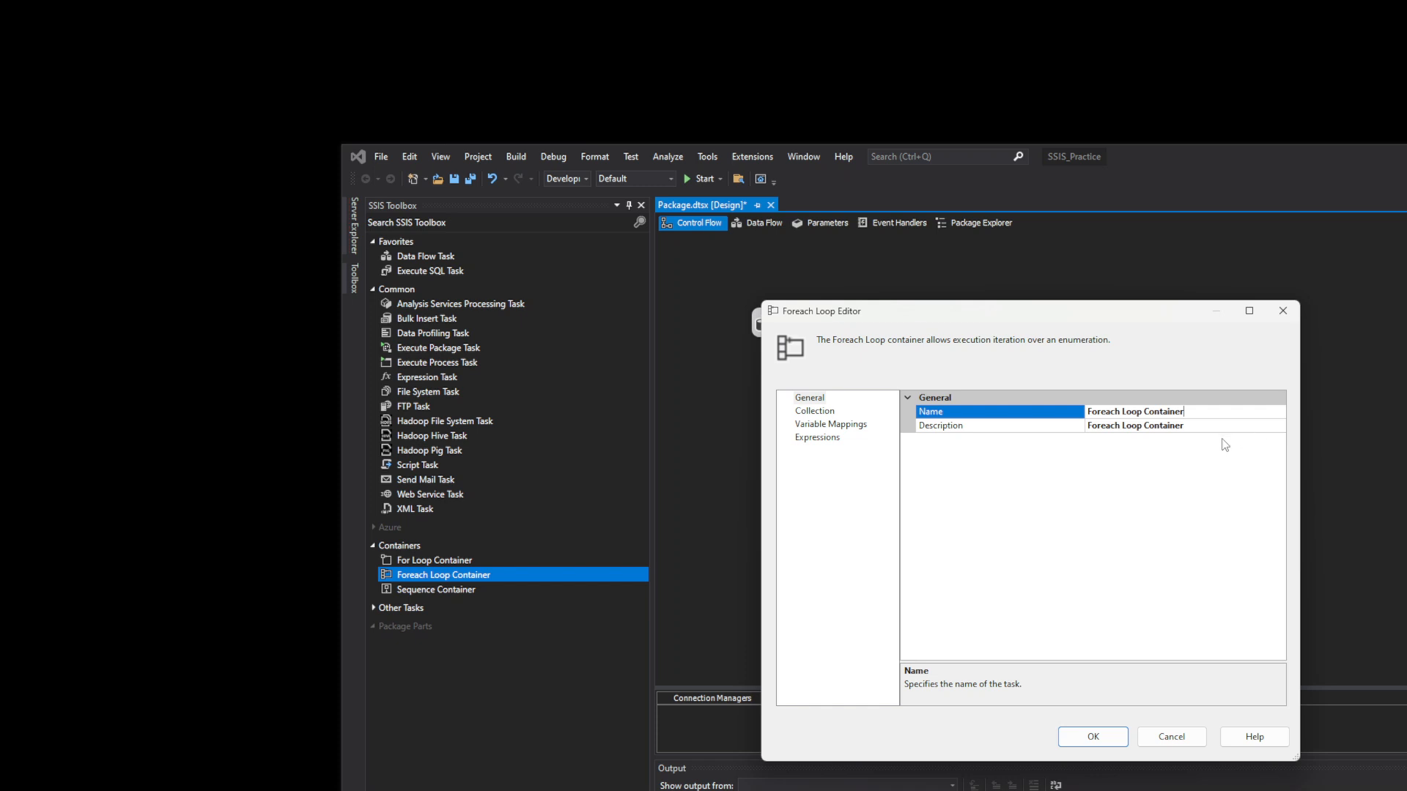
{"action": "left_click", "coordinate": [970, 410]}
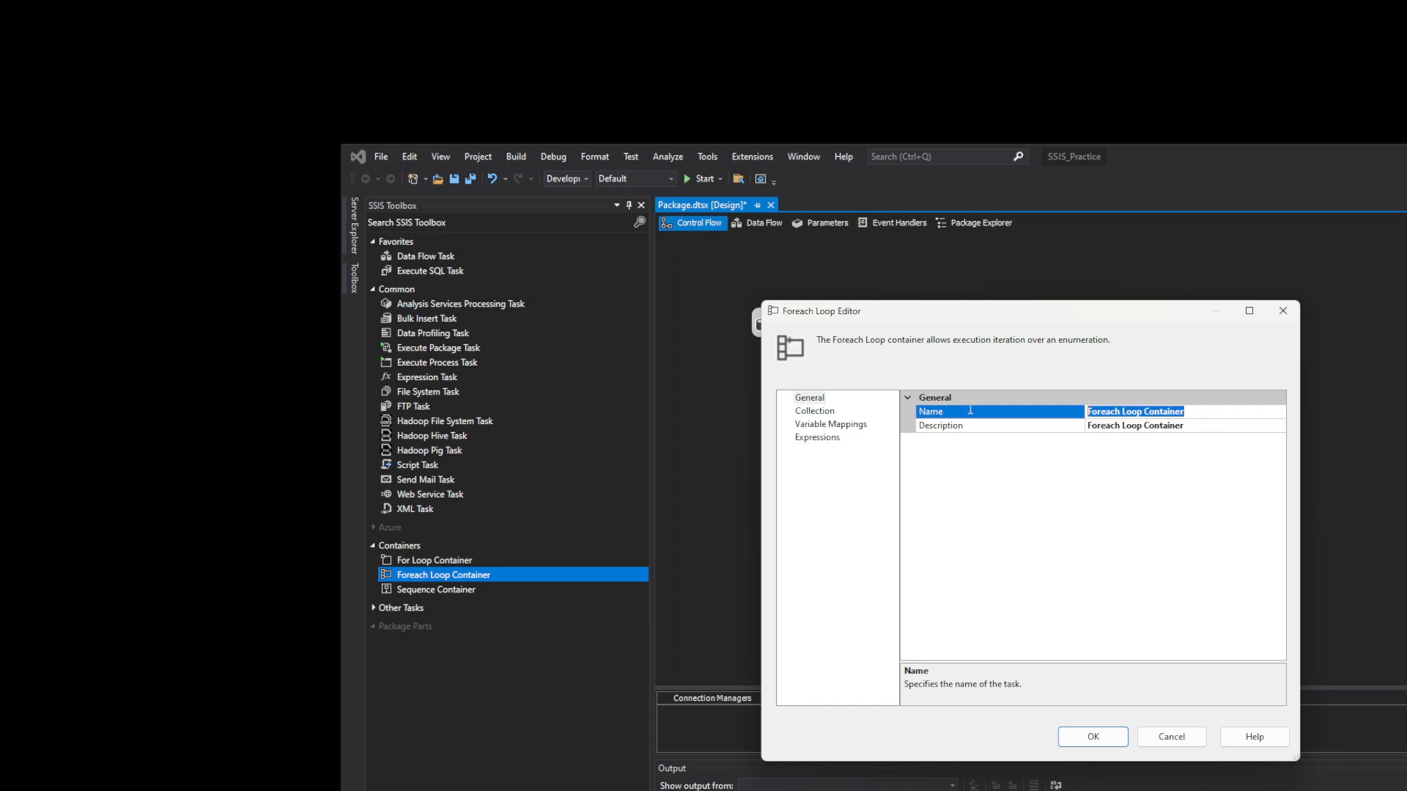
{"action": "left_click", "coordinate": [1076, 426]}
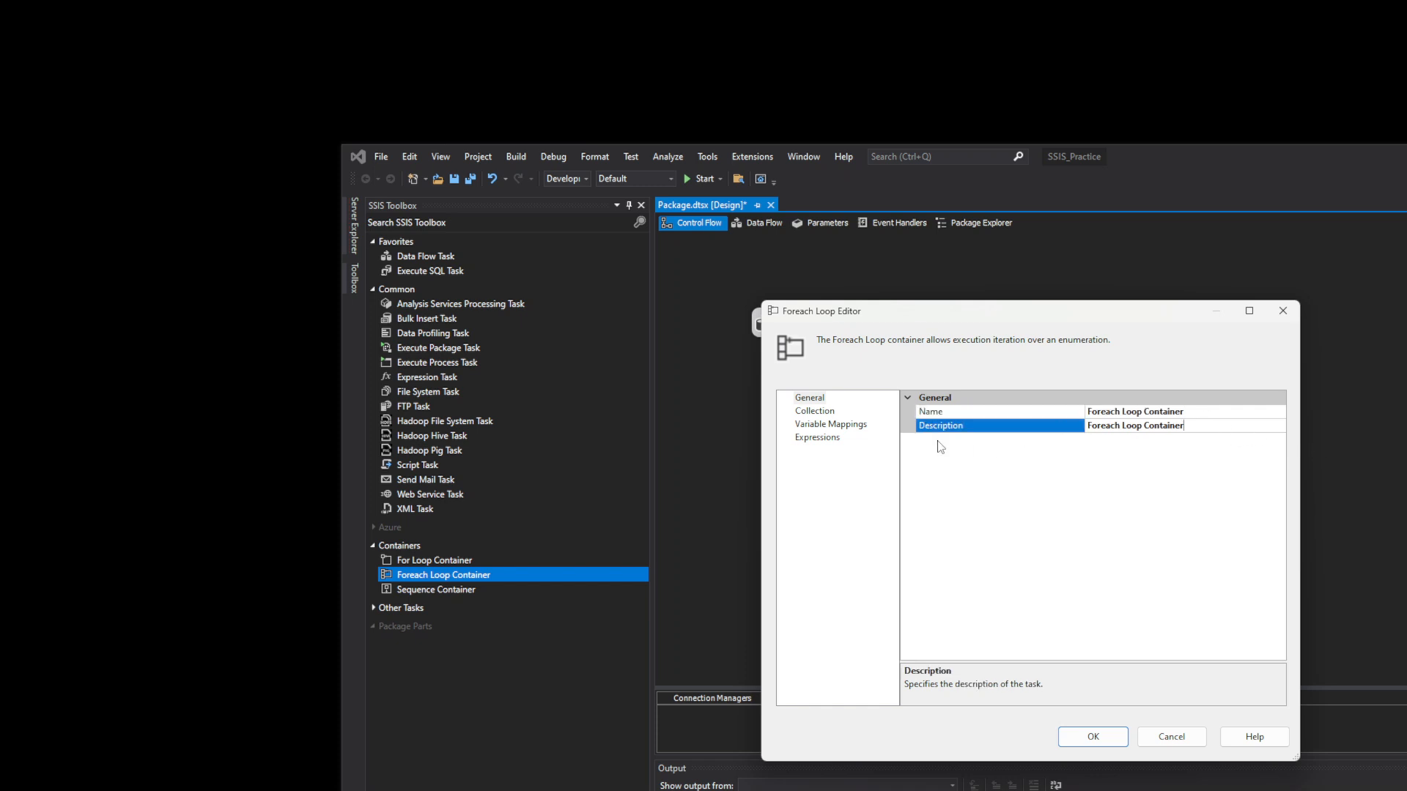
- On the Collection page, set the enumerator to Foreach ADO.NET Schema Rowset Enumerator, leaving the connection empty
{"action": "left_click", "coordinate": [811, 412]}
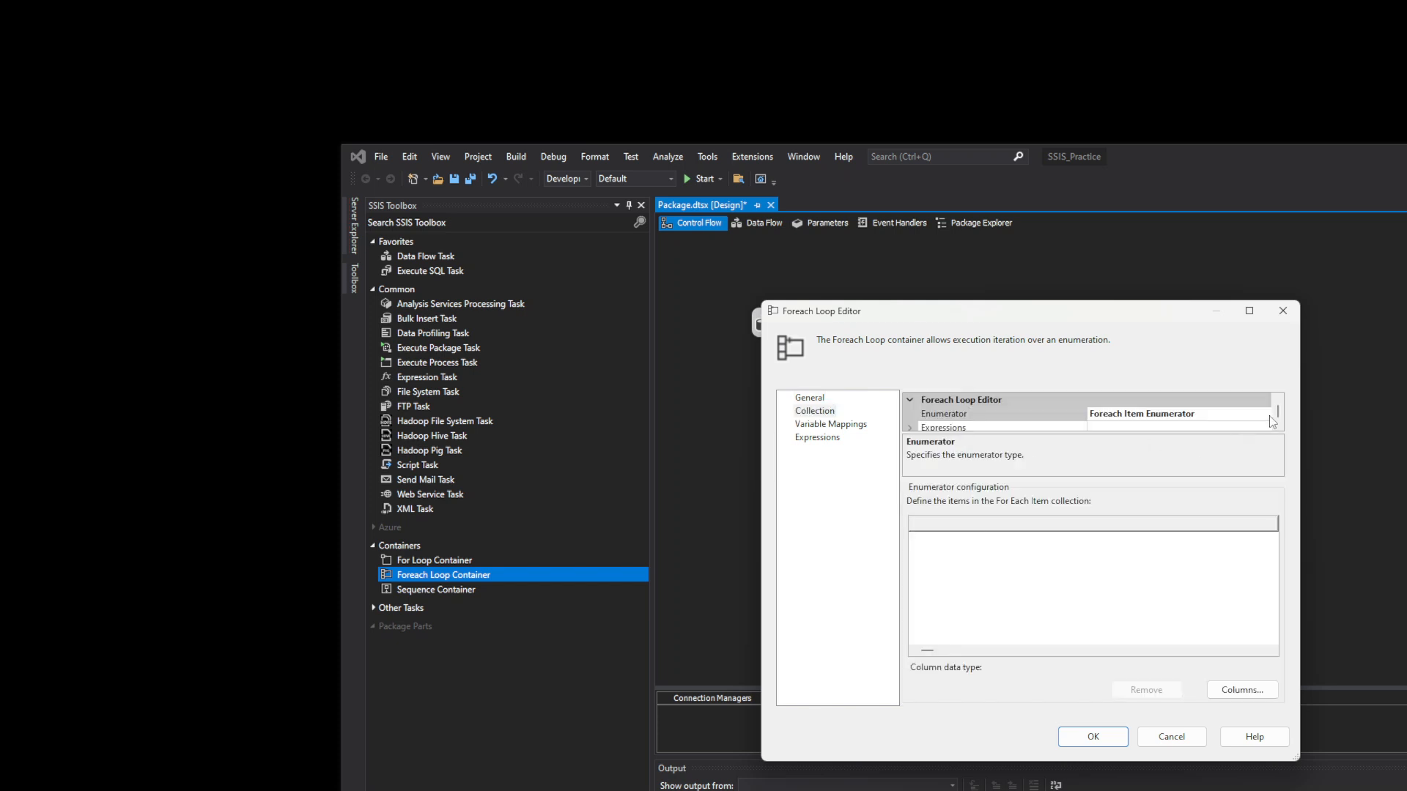
{"action": "left_click", "coordinate": [1261, 415]}
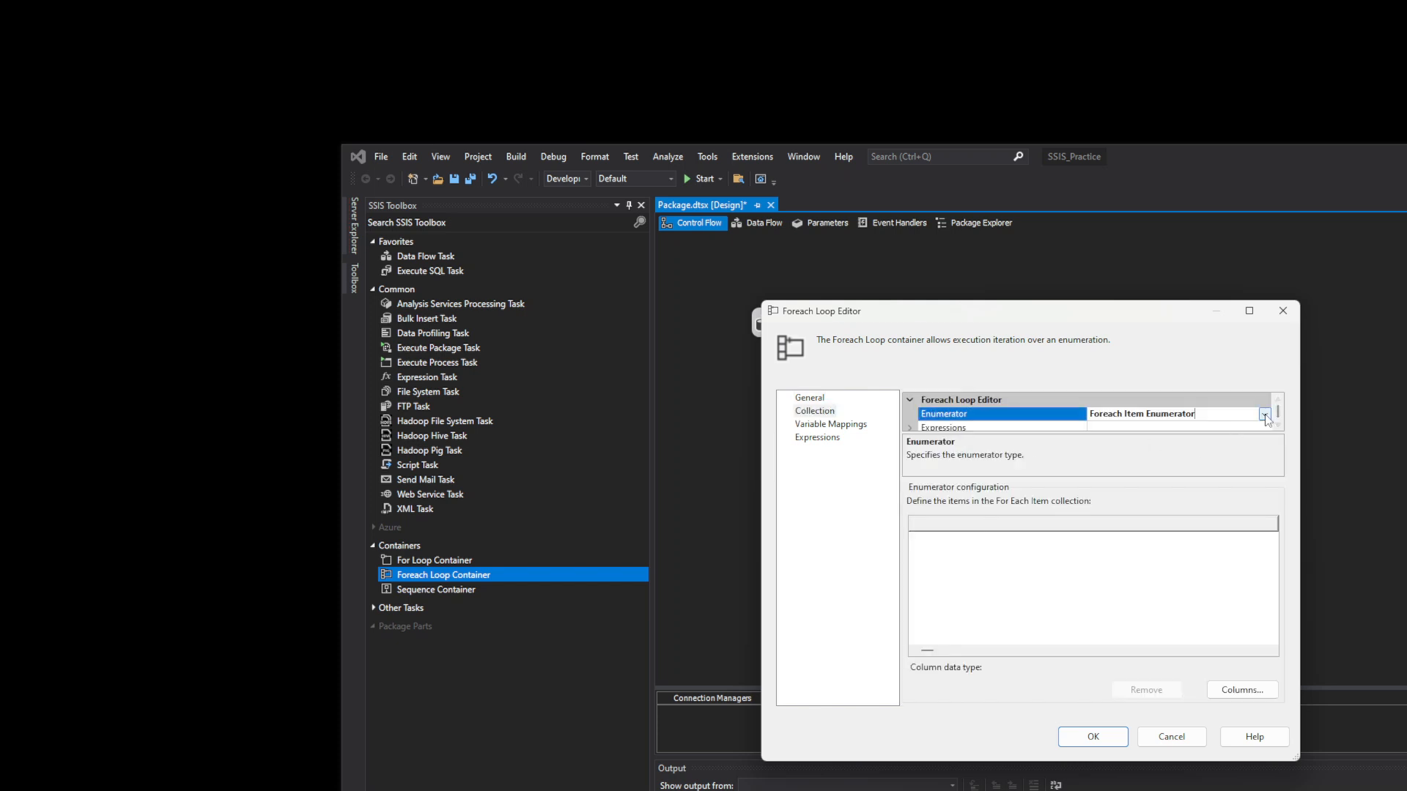
{"action": "left_click", "coordinate": [1264, 414]}
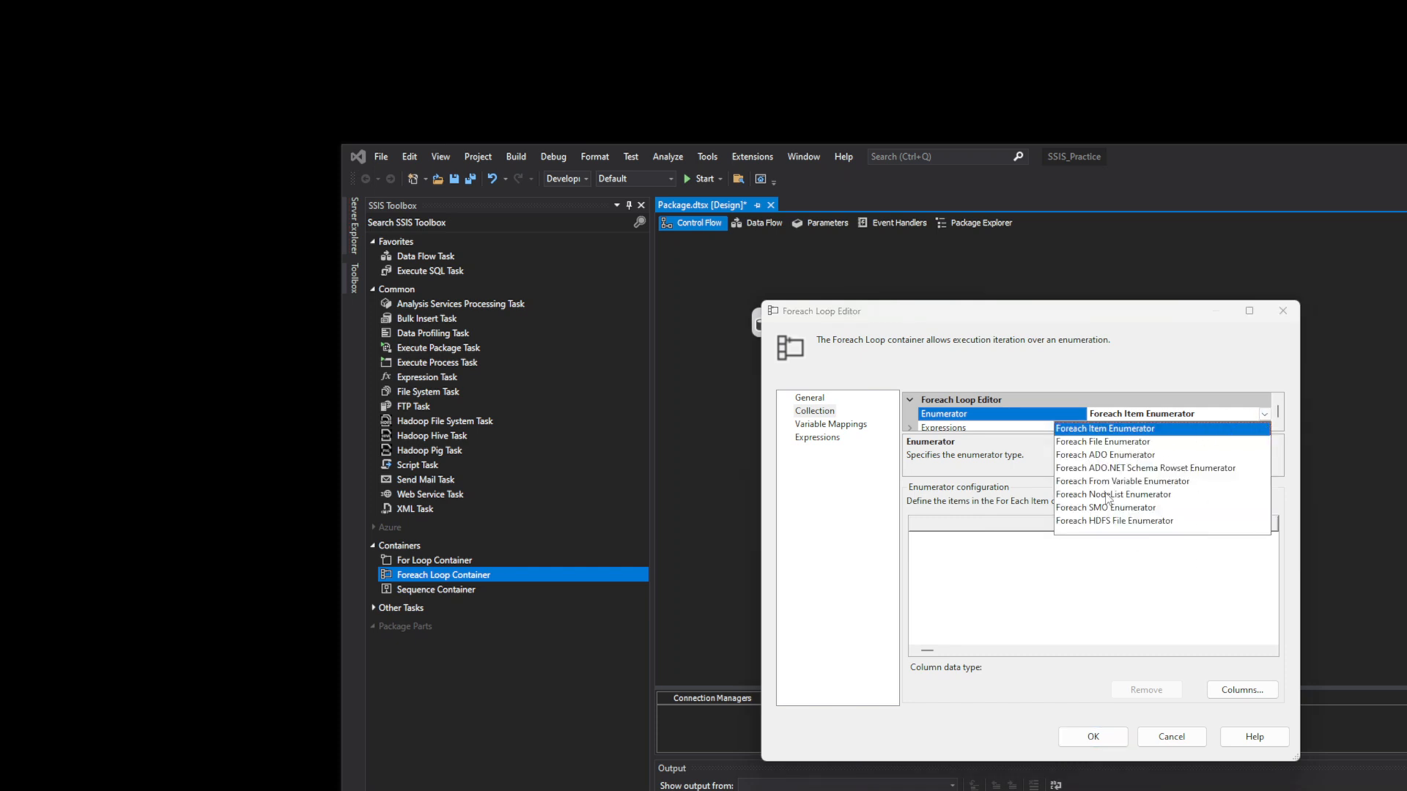
{"action": "left_click", "coordinate": [1129, 442]}
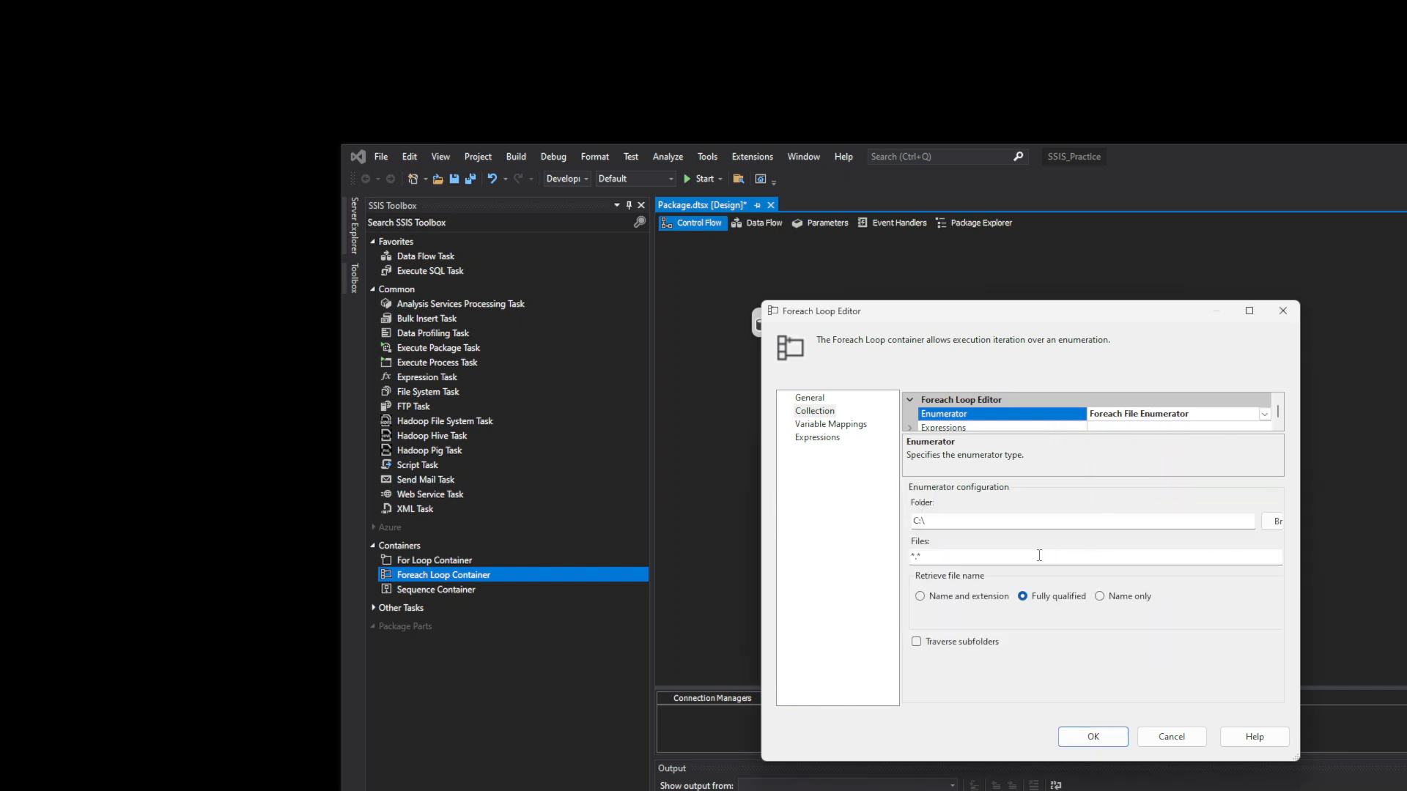
{"action": "left_click", "coordinate": [1262, 415]}
{"action": "left_click", "coordinate": [1187, 455]}
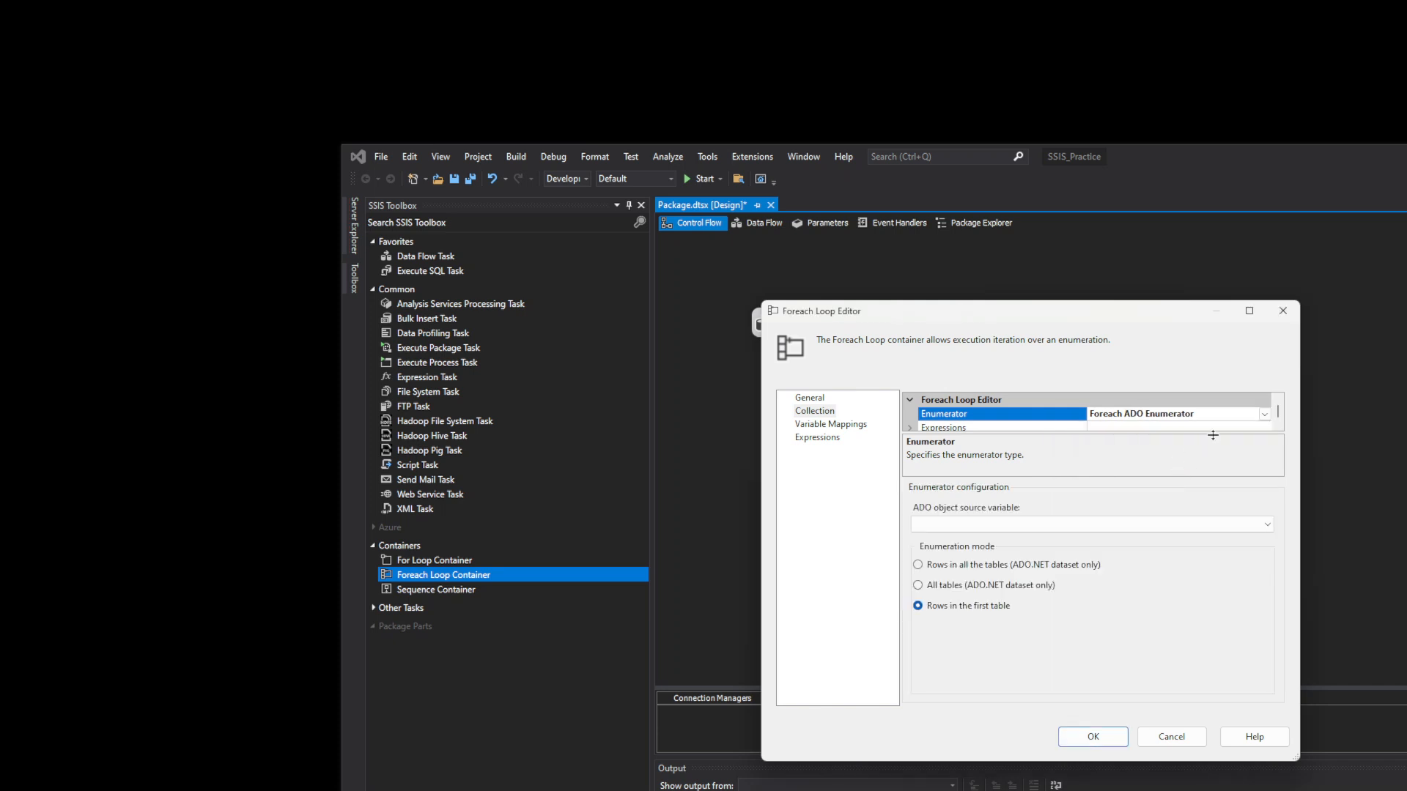
{"action": "left_click", "coordinate": [1263, 415]}
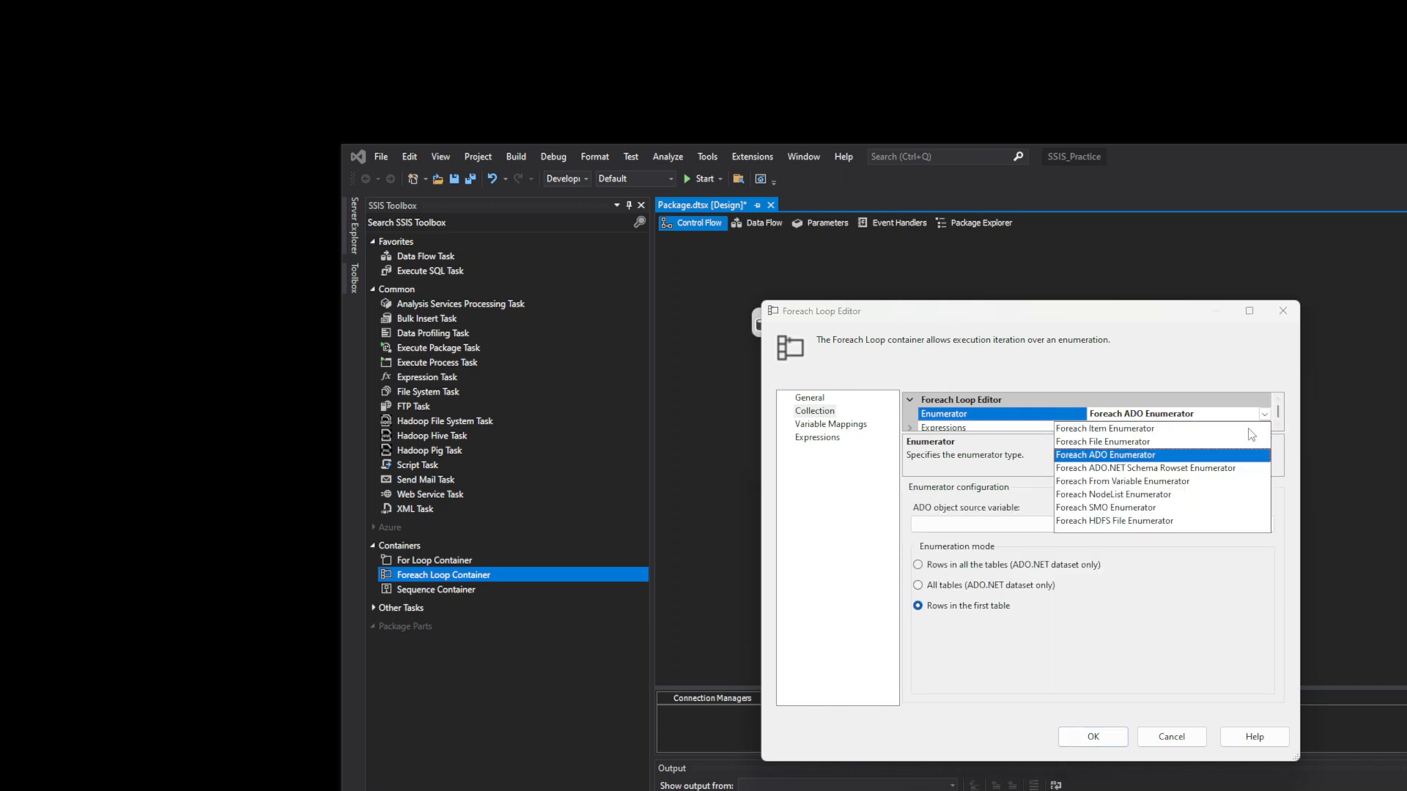
{"action": "left_click", "coordinate": [1193, 469]}
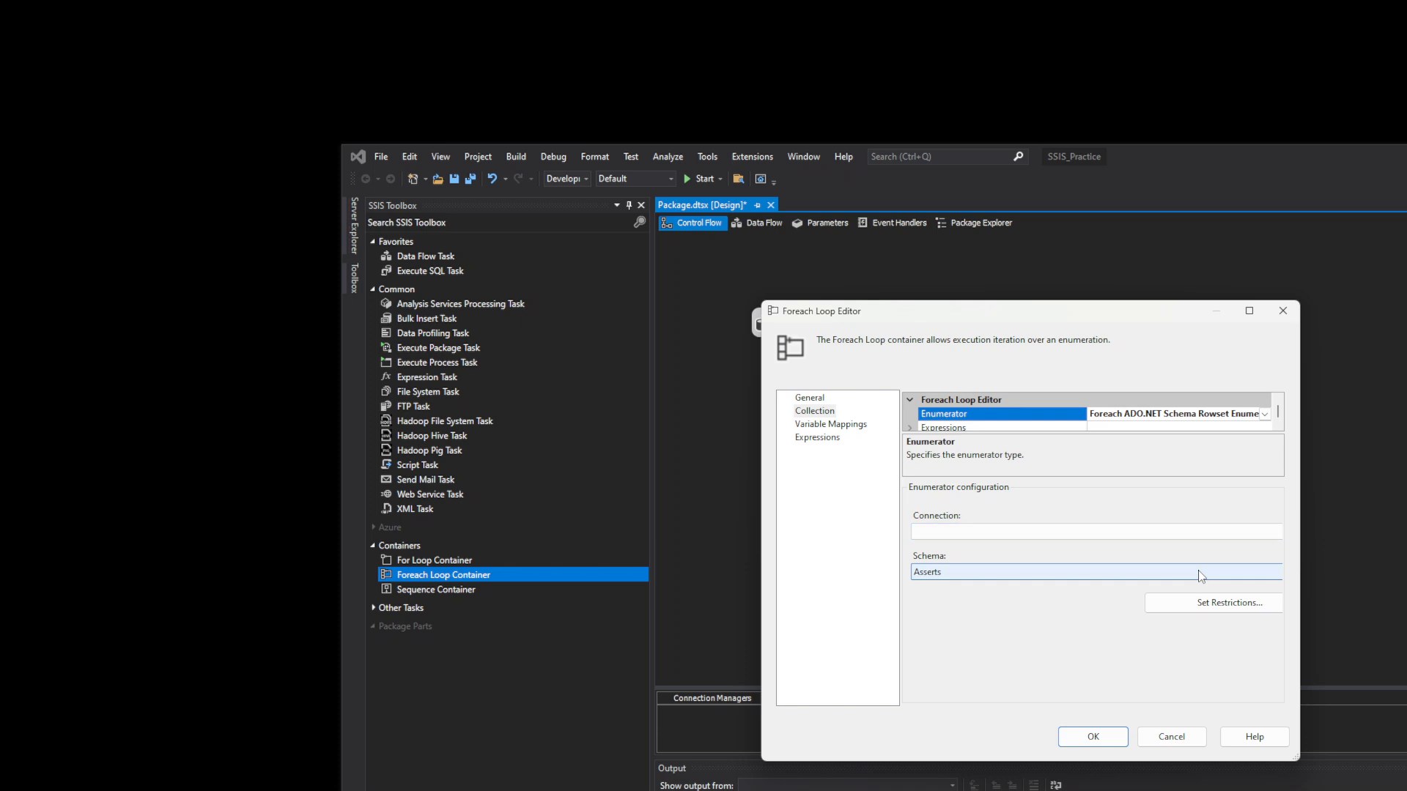
{"action": "left_click", "coordinate": [1001, 534]}
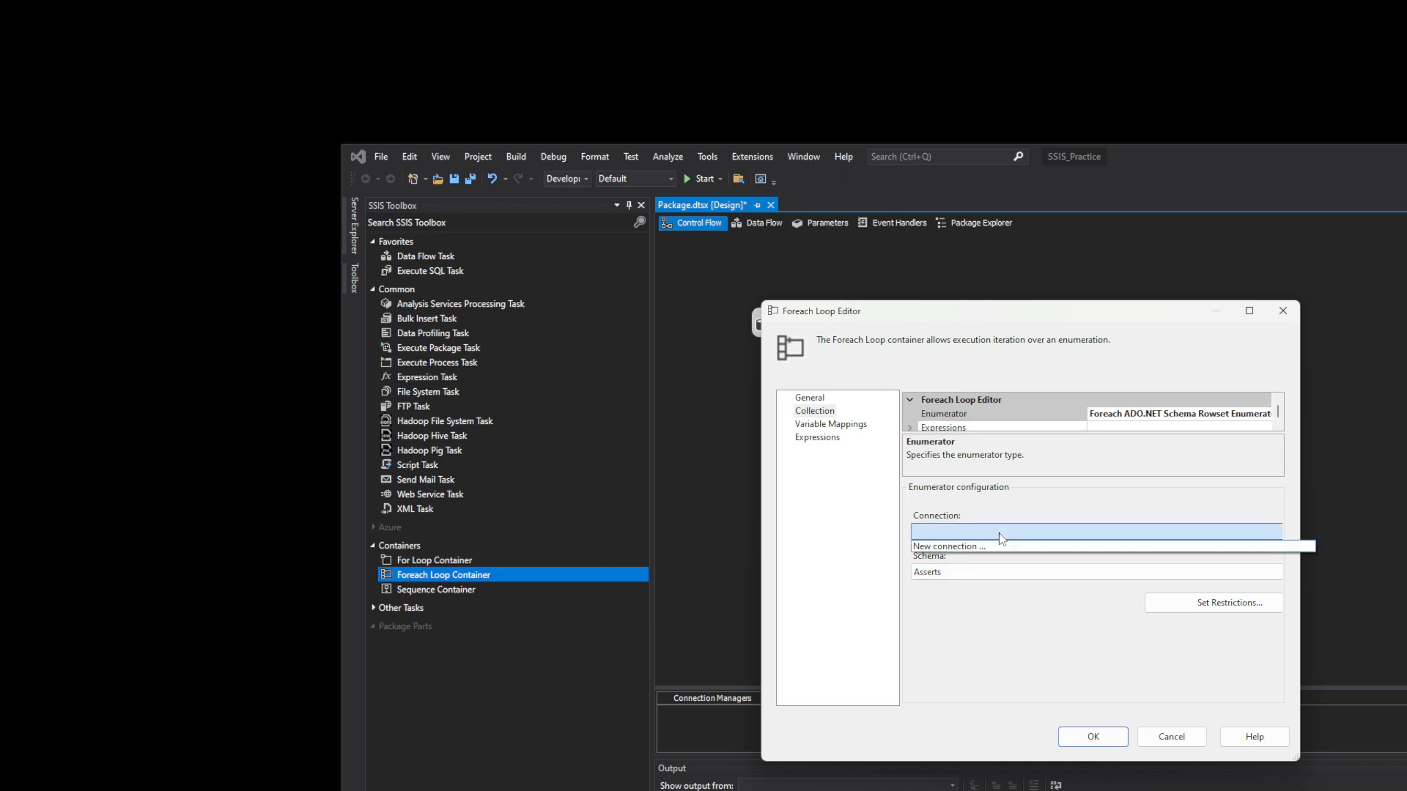
{"action": "left_click", "coordinate": [946, 580]}
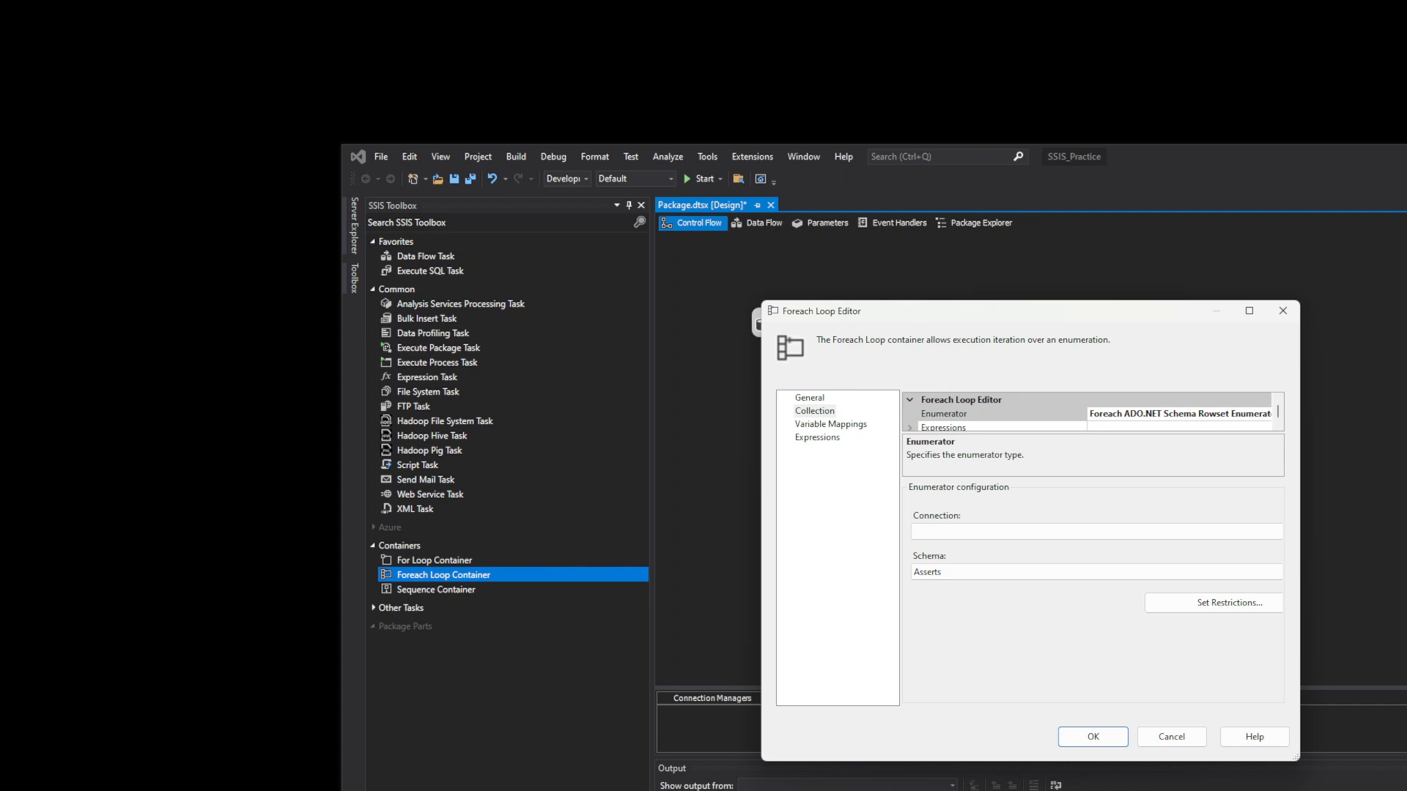
- Check the London and New York sheets in Excel, then minimise it
{"action": "key", "text": "alt+Tab"}
{"action": "left_click", "coordinate": [281, 773]}
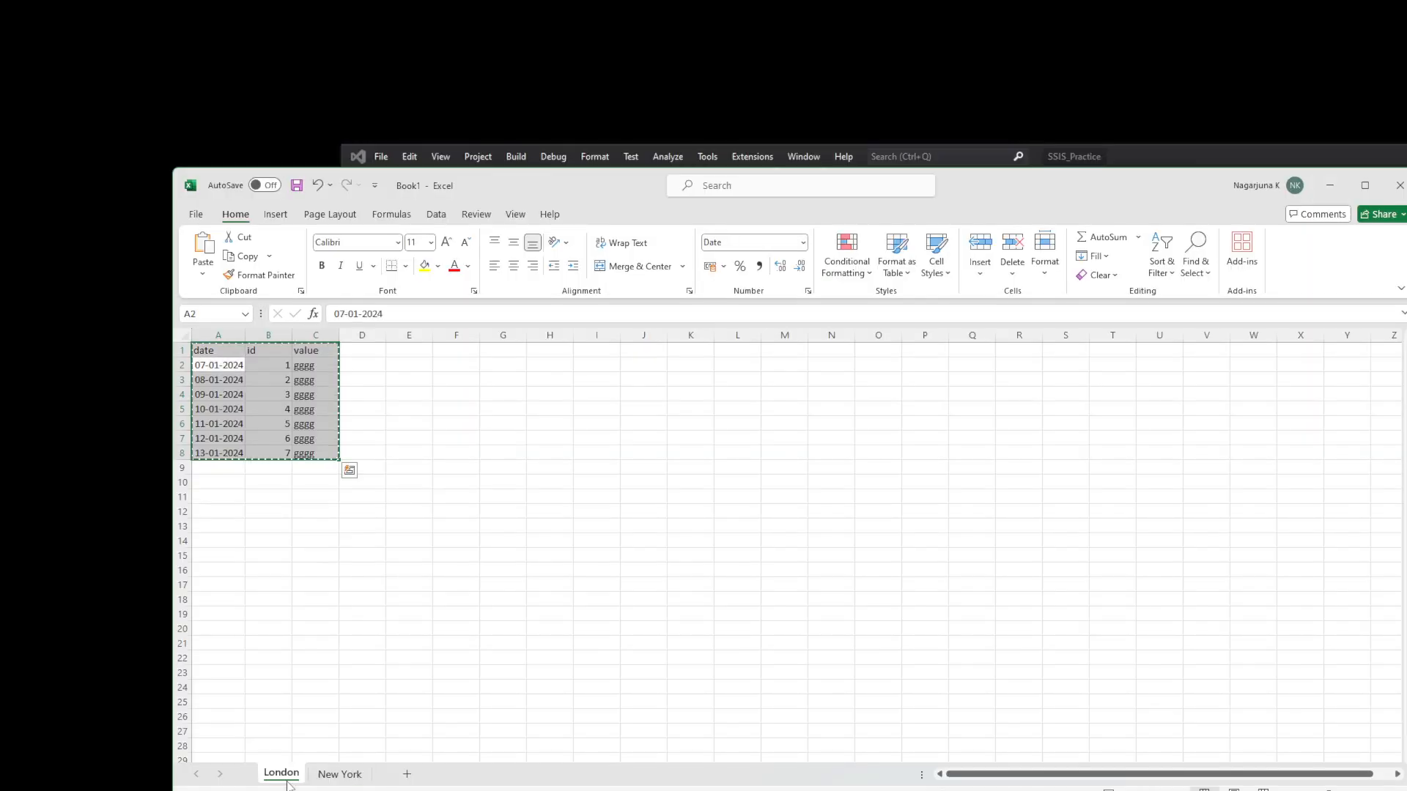
{"action": "left_click", "coordinate": [339, 773]}
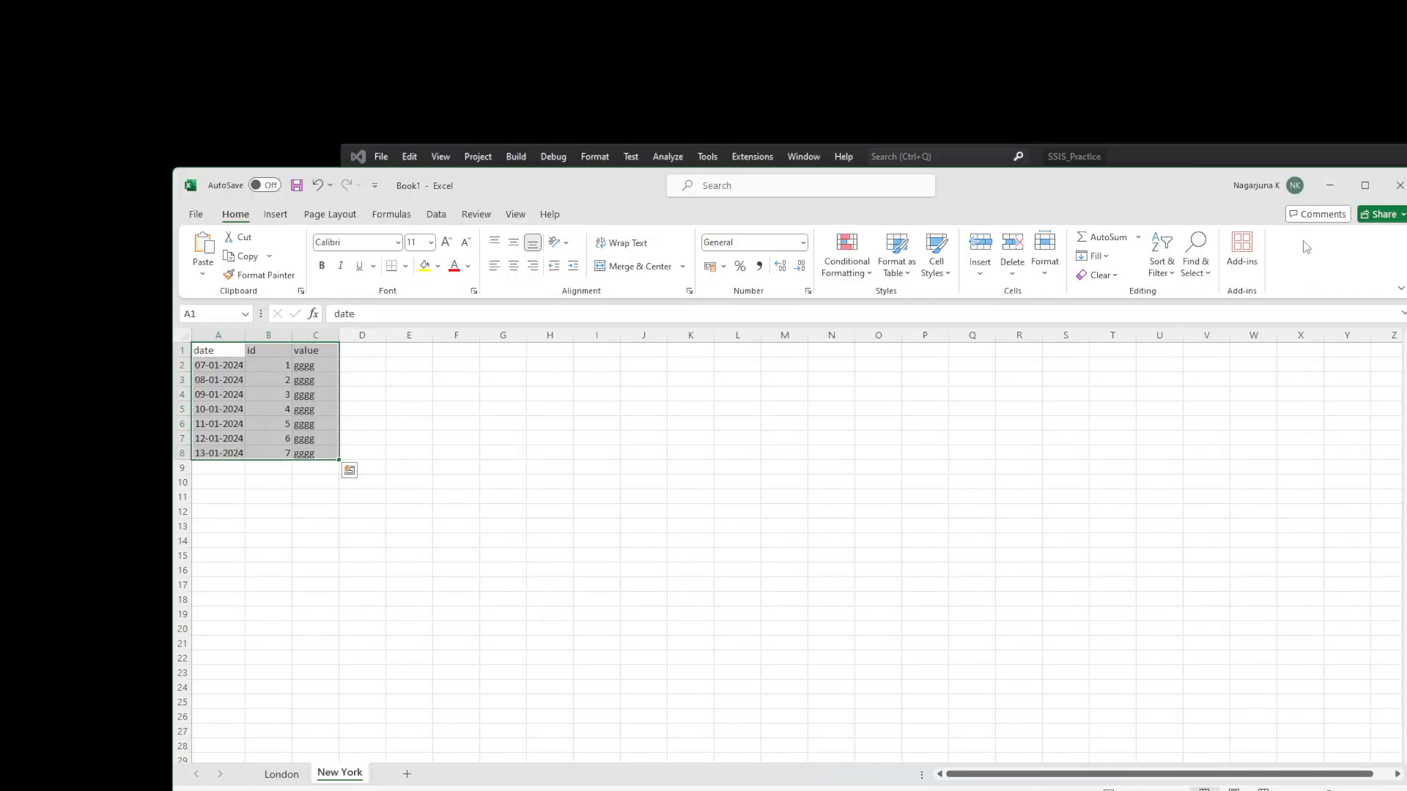
{"action": "left_click", "coordinate": [1330, 186]}
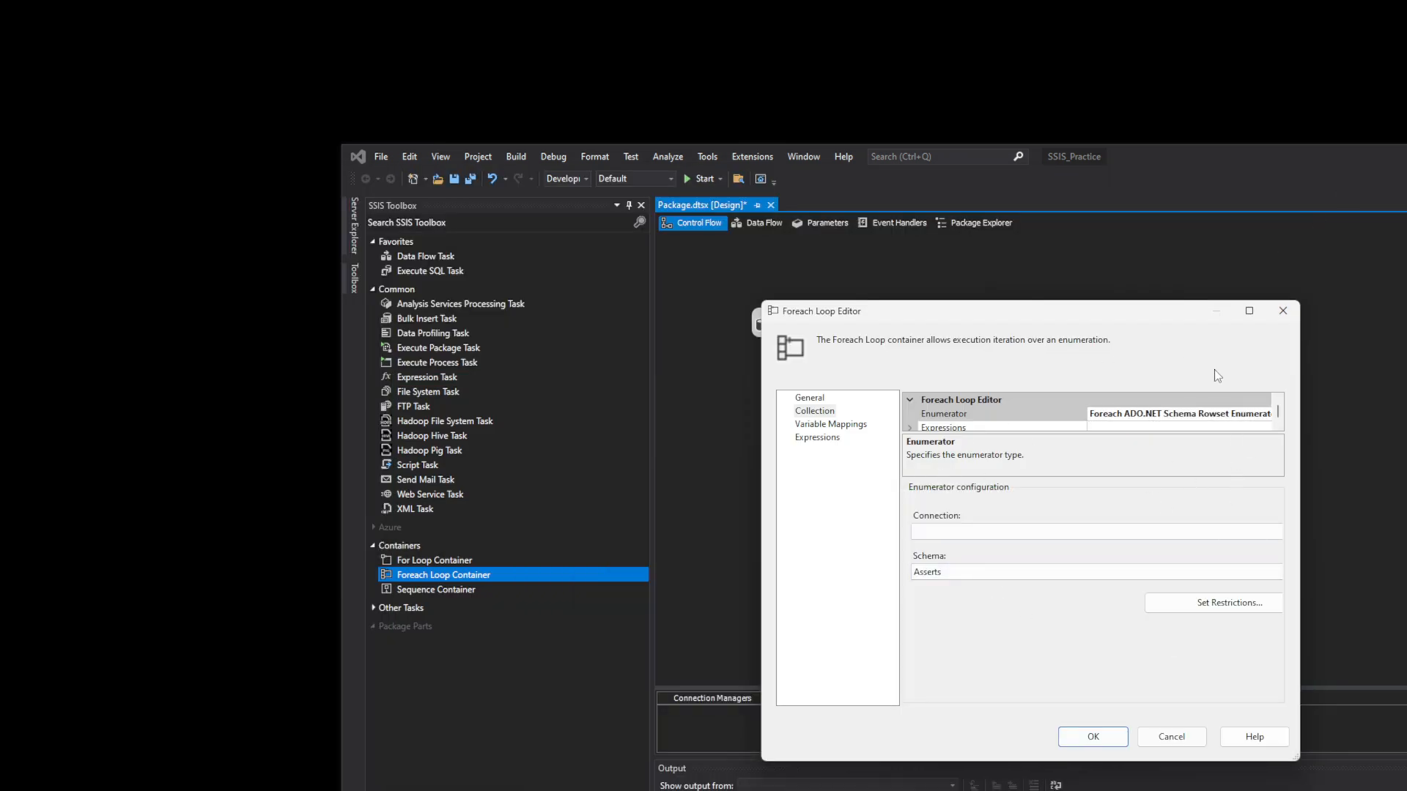
- Confirm the Foreach Loop Editor with OK to return to the control flow
{"action": "left_click", "coordinate": [1281, 312]}
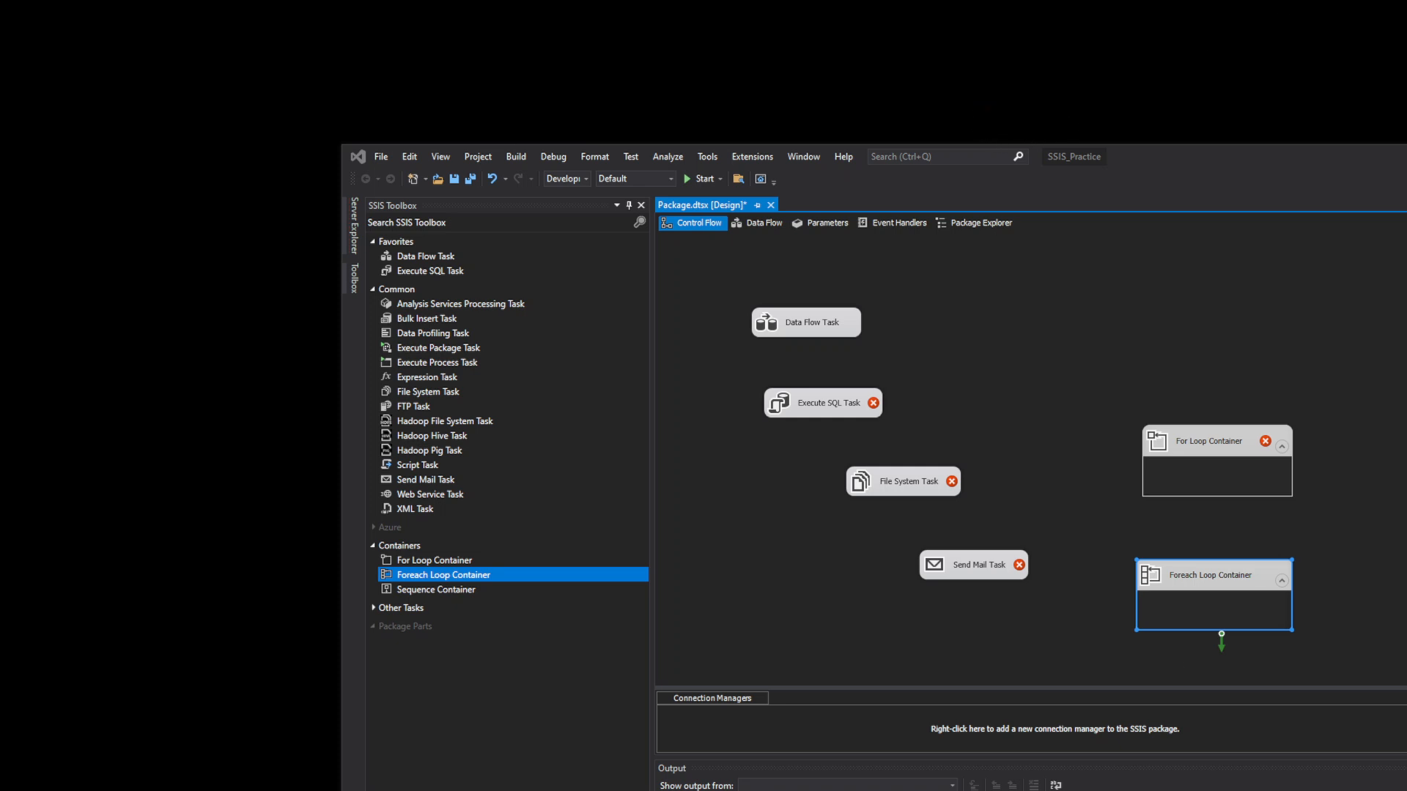
- Place a Sequence Container near the Foreach Loop Container and spread out the Foreach Loop and For Loop Containers
{"action": "left_click", "coordinate": [436, 590]}
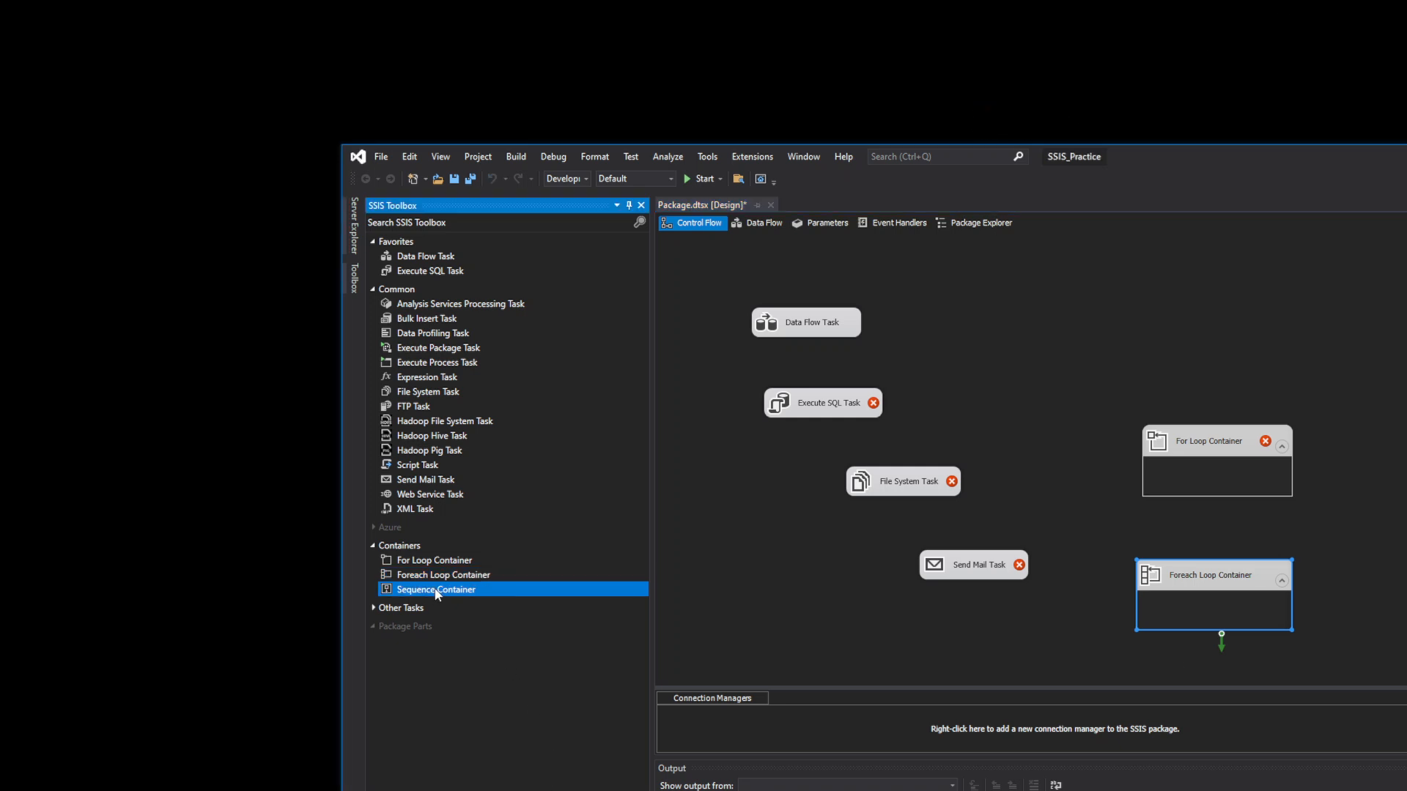
{"action": "left_click_drag", "start_coordinate": [436, 592], "coordinate": [1075, 506]}
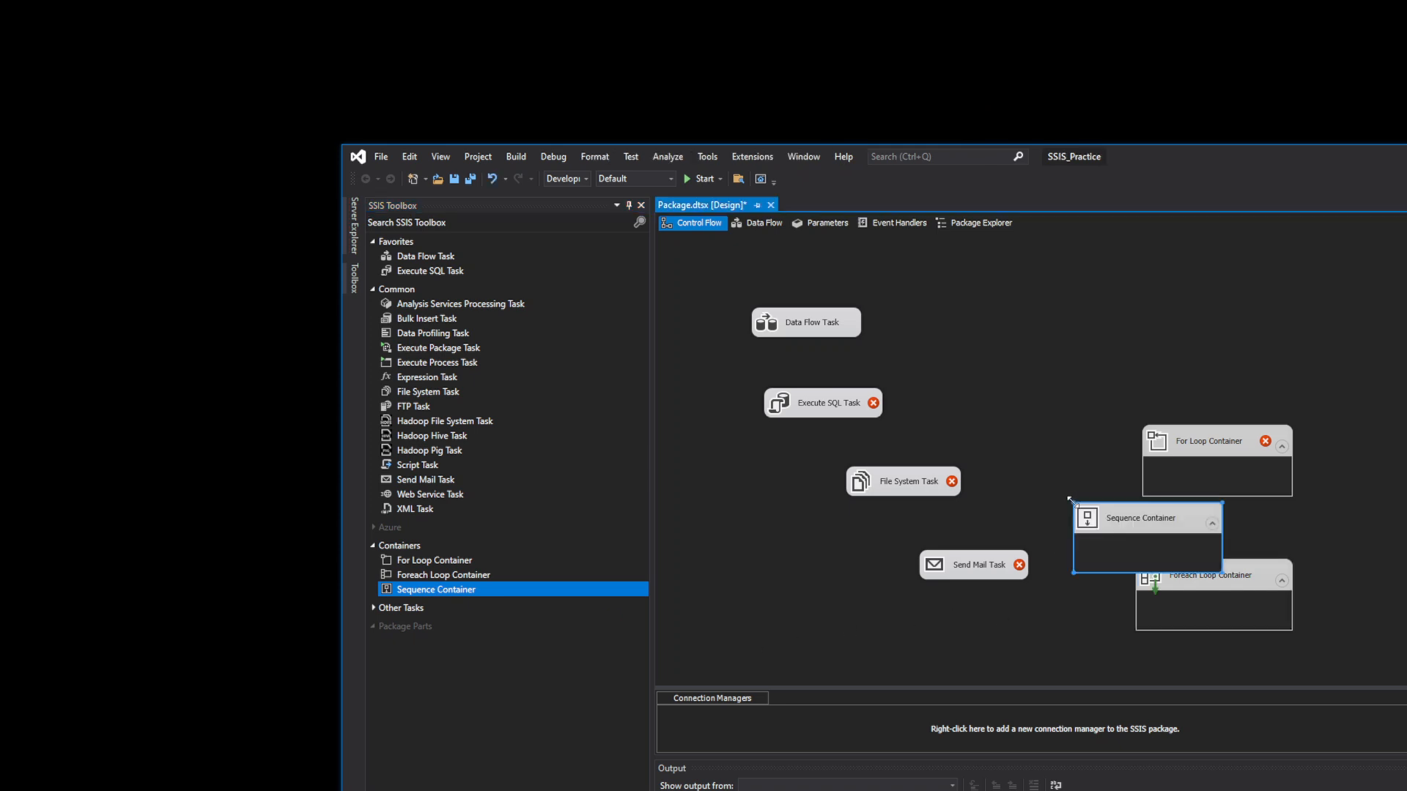
{"action": "left_click_drag", "start_coordinate": [1256, 573], "coordinate": [1203, 339]}
{"action": "left_click_drag", "start_coordinate": [1234, 443], "coordinate": [1330, 453]}
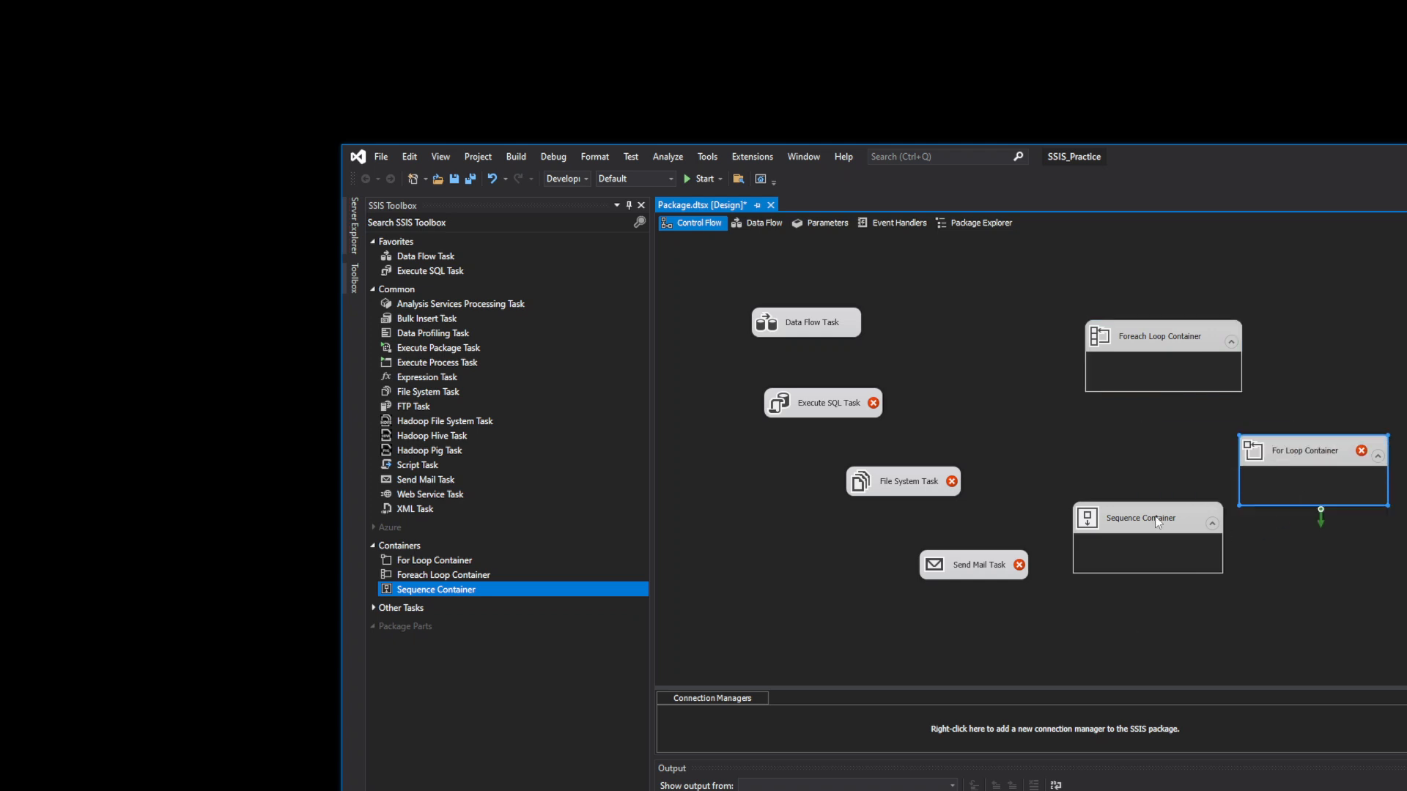
{"action": "left_click", "coordinate": [1239, 396]}
{"action": "left_click", "coordinate": [1303, 450]}
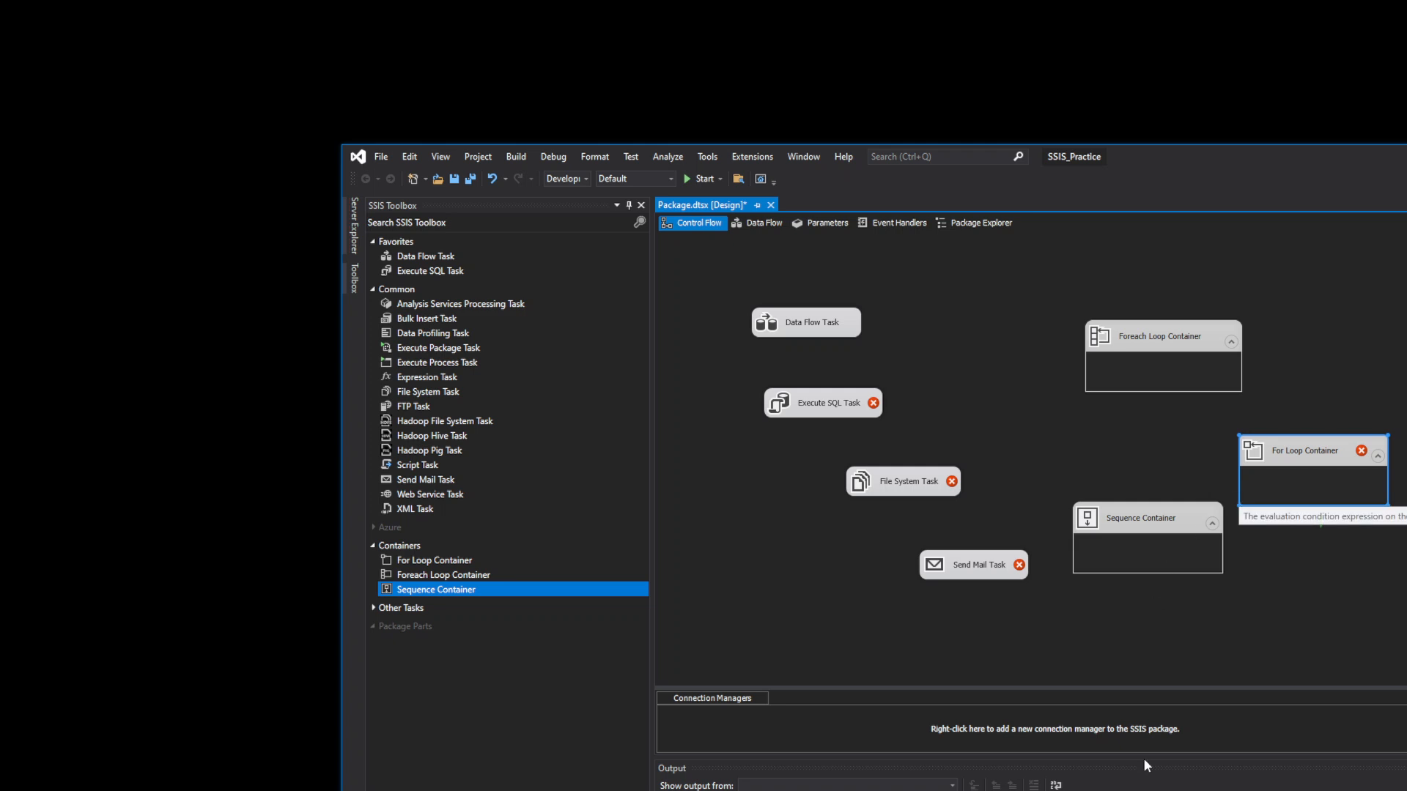
- Put the Sequence Container inside an enlarged Foreach Loop Container, shift it right, then bring up Excel's Book1
{"action": "left_click_drag", "start_coordinate": [1138, 539], "coordinate": [1156, 373]}
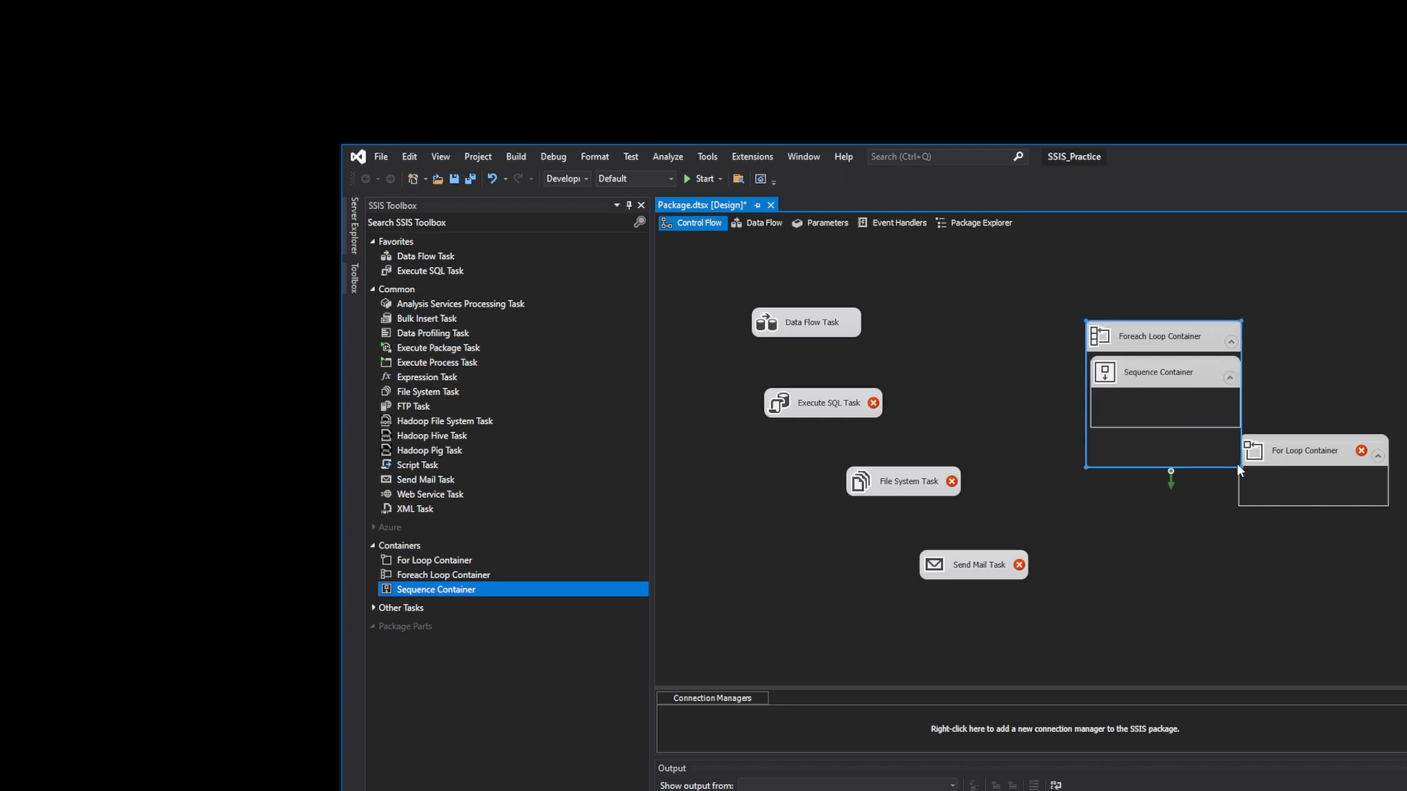
{"action": "left_click_drag", "start_coordinate": [1237, 467], "coordinate": [1376, 511]}
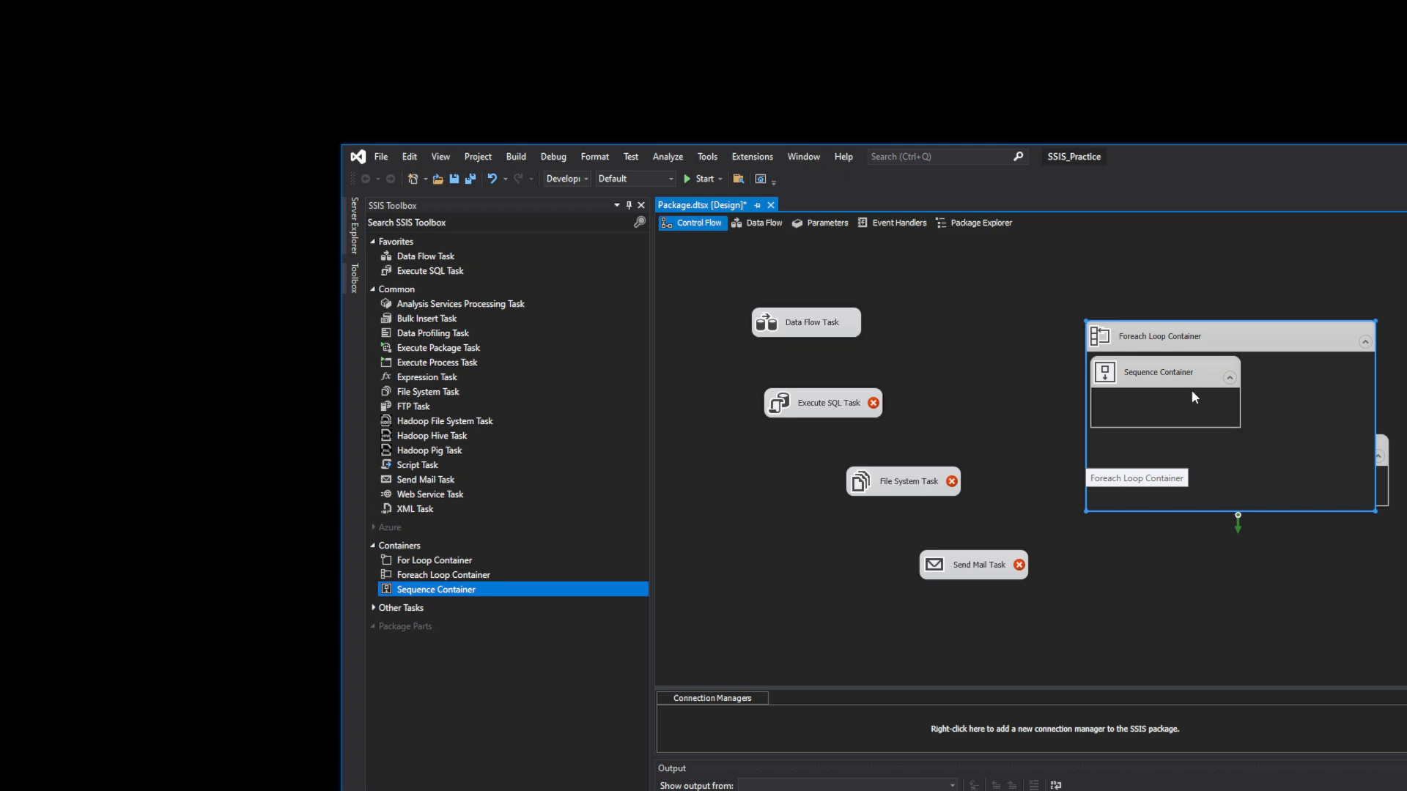
{"action": "left_click_drag", "start_coordinate": [1154, 368], "coordinate": [1204, 368]}
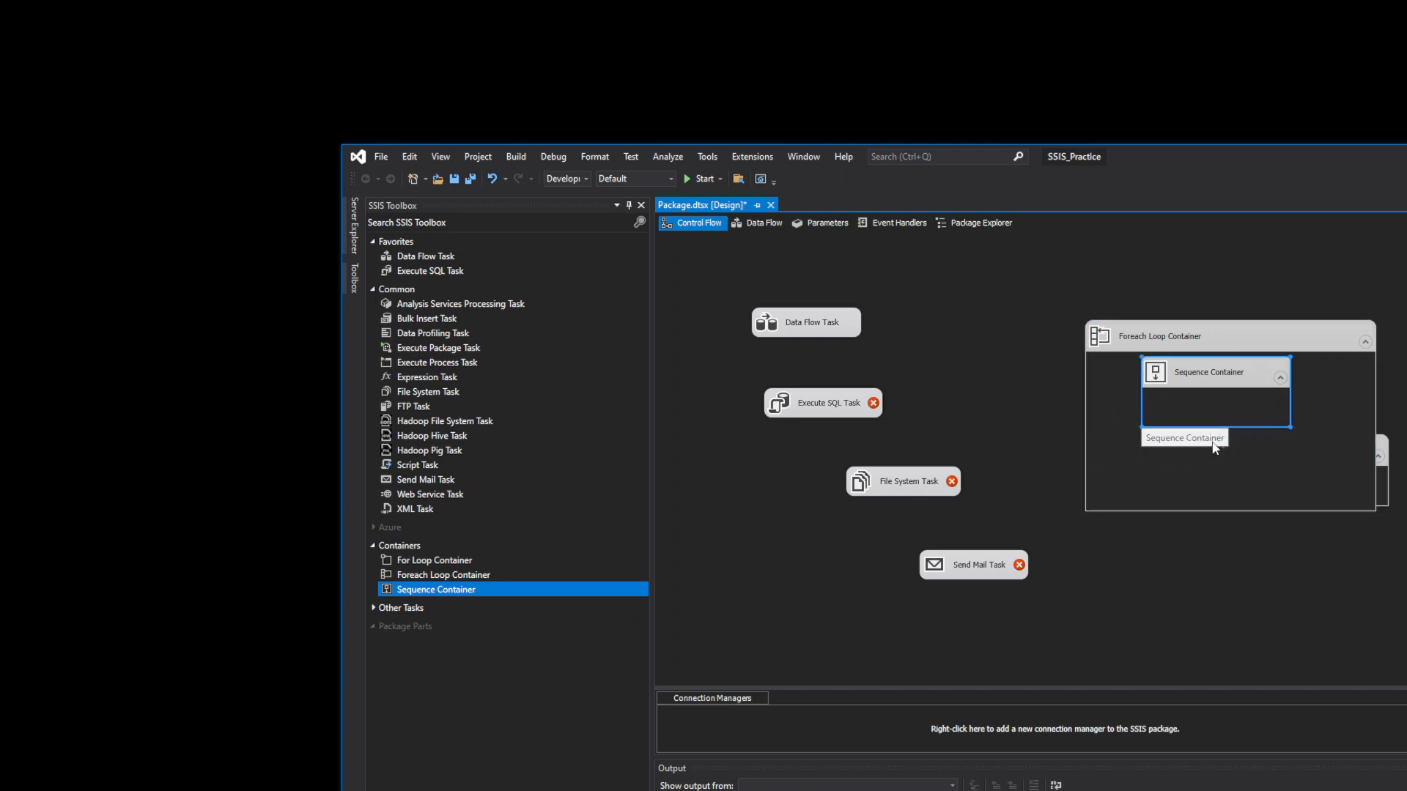
{"action": "left_click", "coordinate": [1224, 370]}
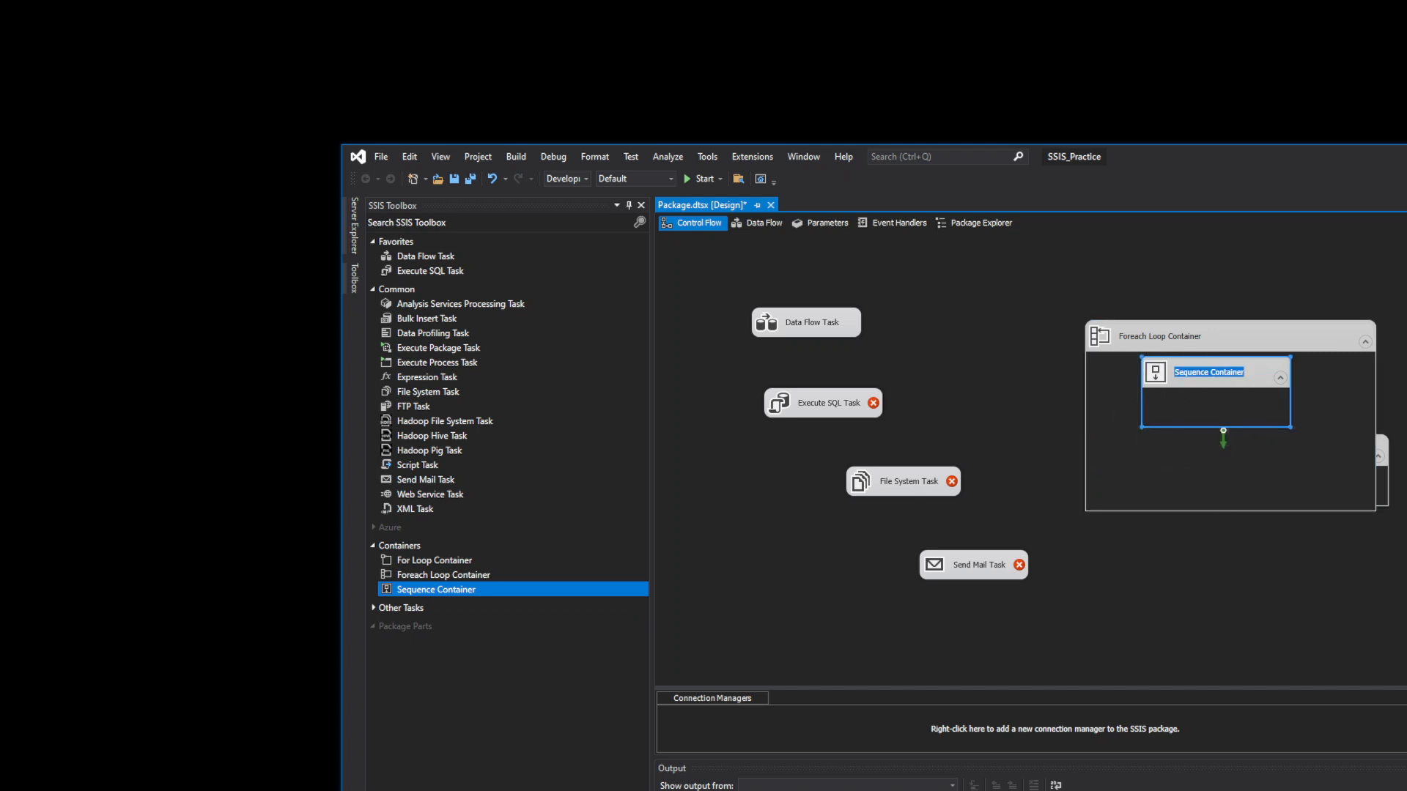
{"action": "key", "text": "alt+Tab"}
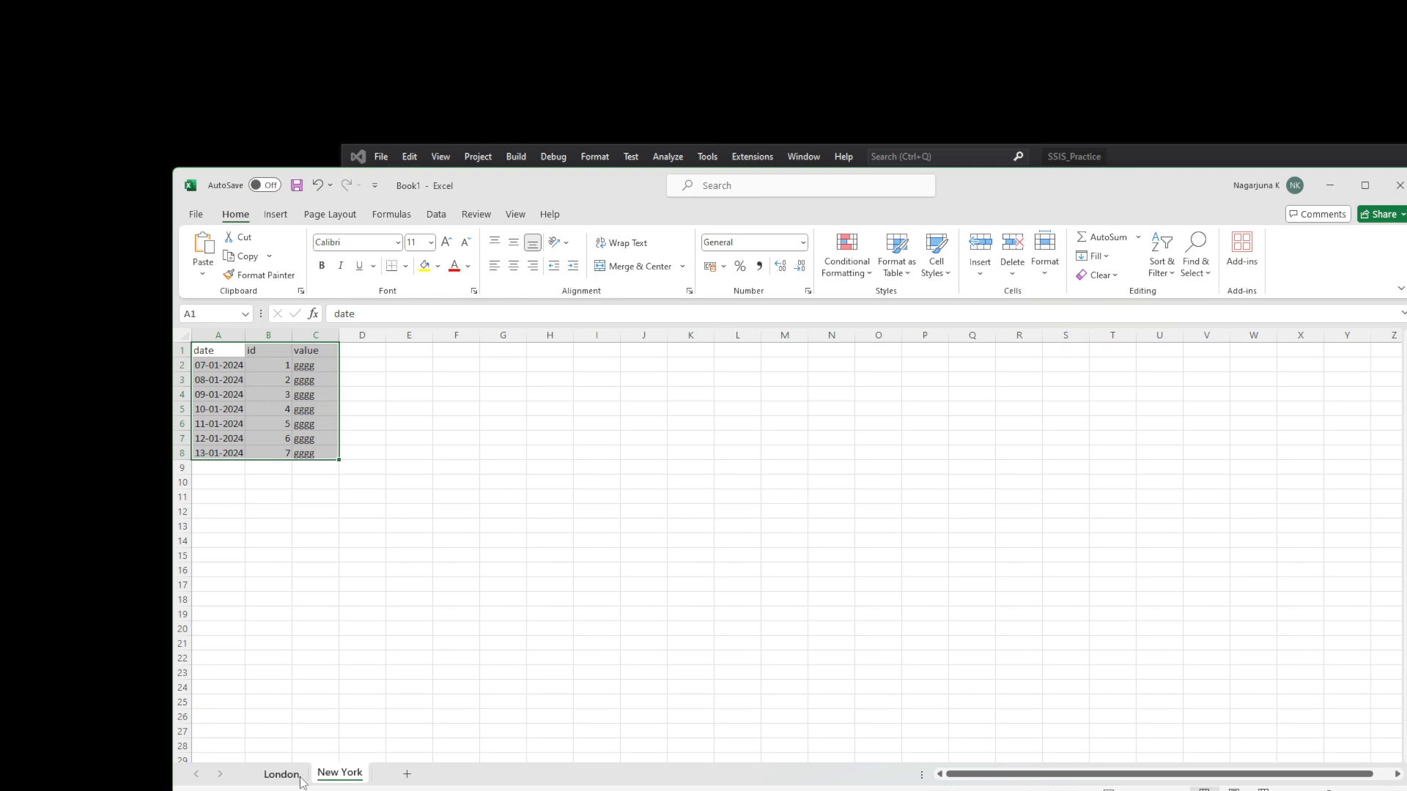
- Back in the SSIS designer, move the Sequence Container lower inside the Foreach Loop Container
{"action": "key", "text": "alt+Tab"}
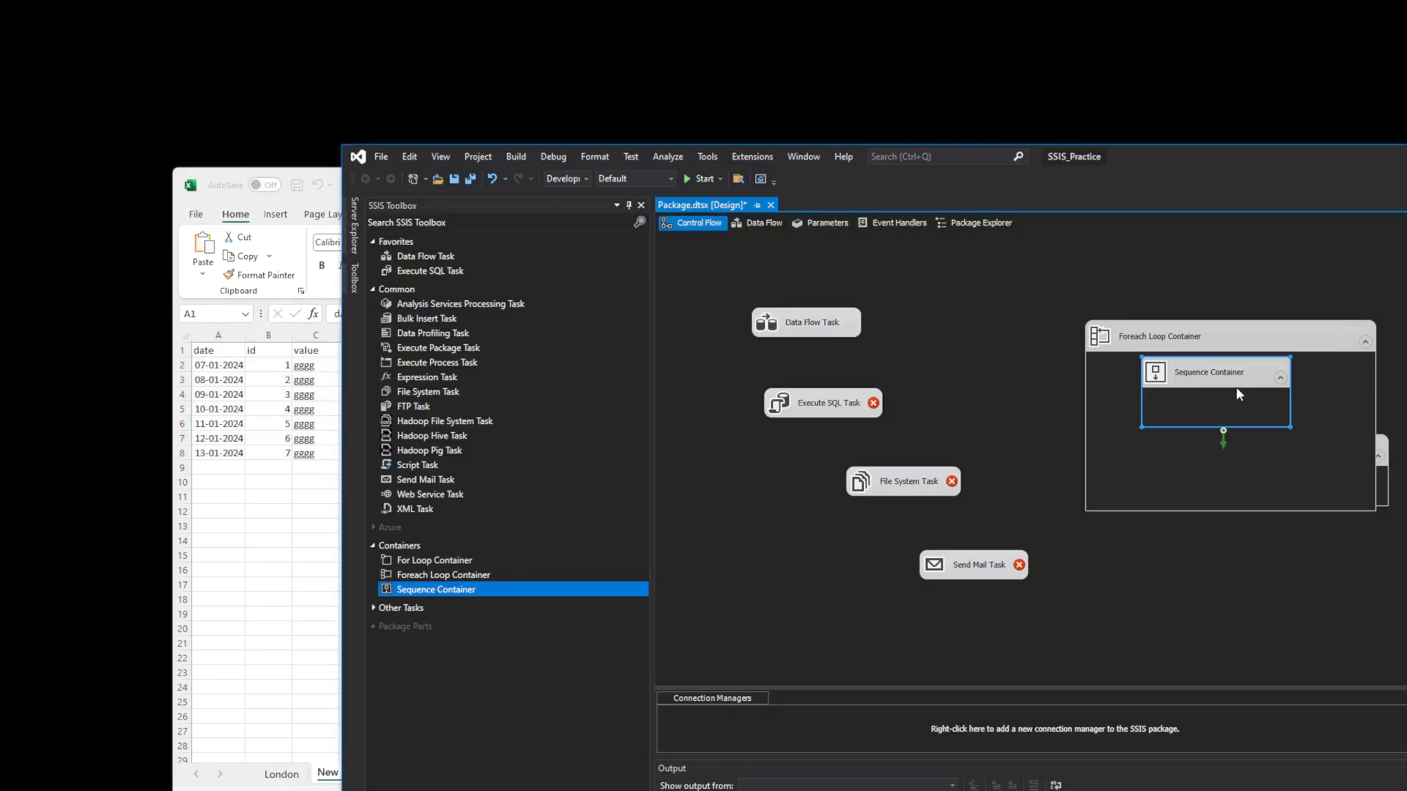
{"action": "left_click", "coordinate": [1319, 340]}
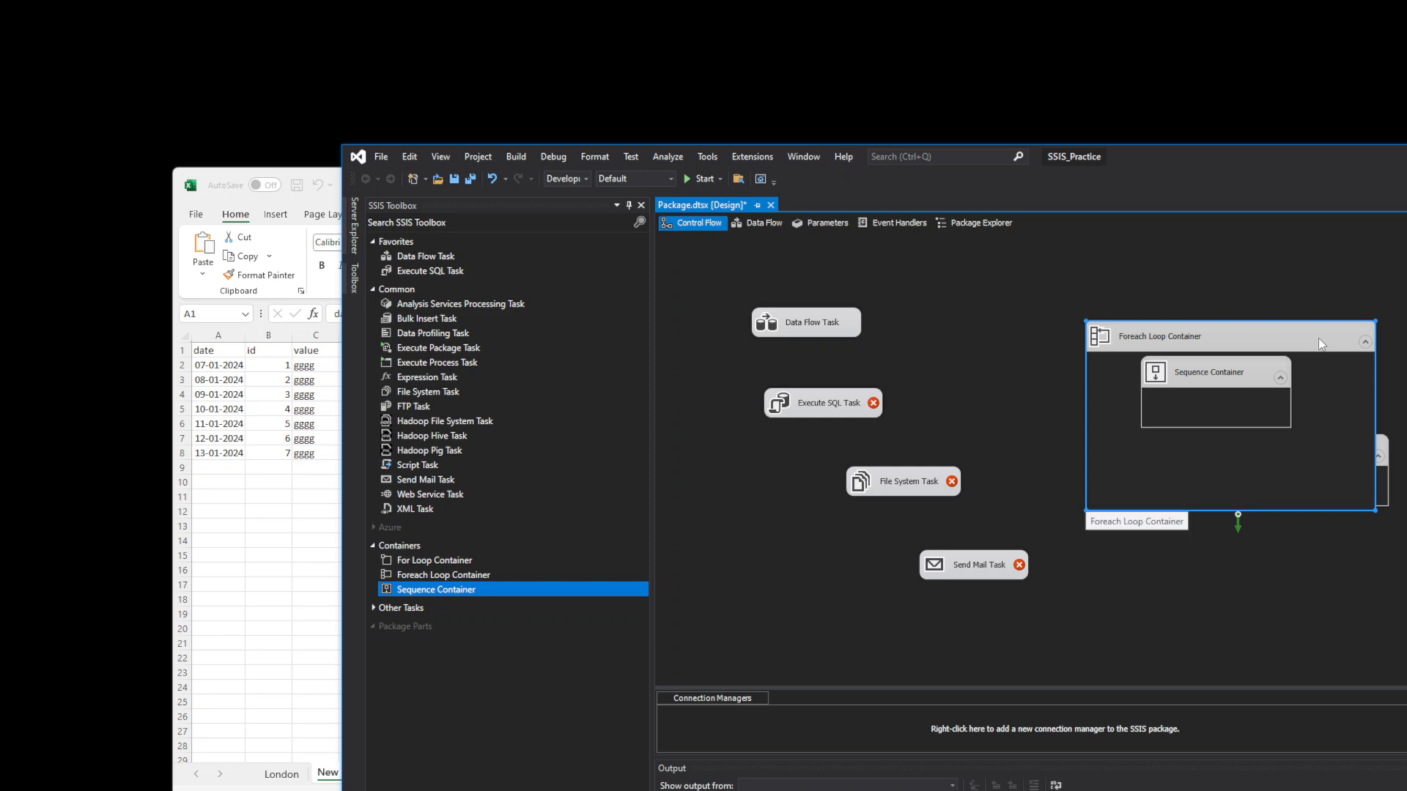
{"action": "left_click_drag", "start_coordinate": [1234, 366], "coordinate": [1241, 406]}
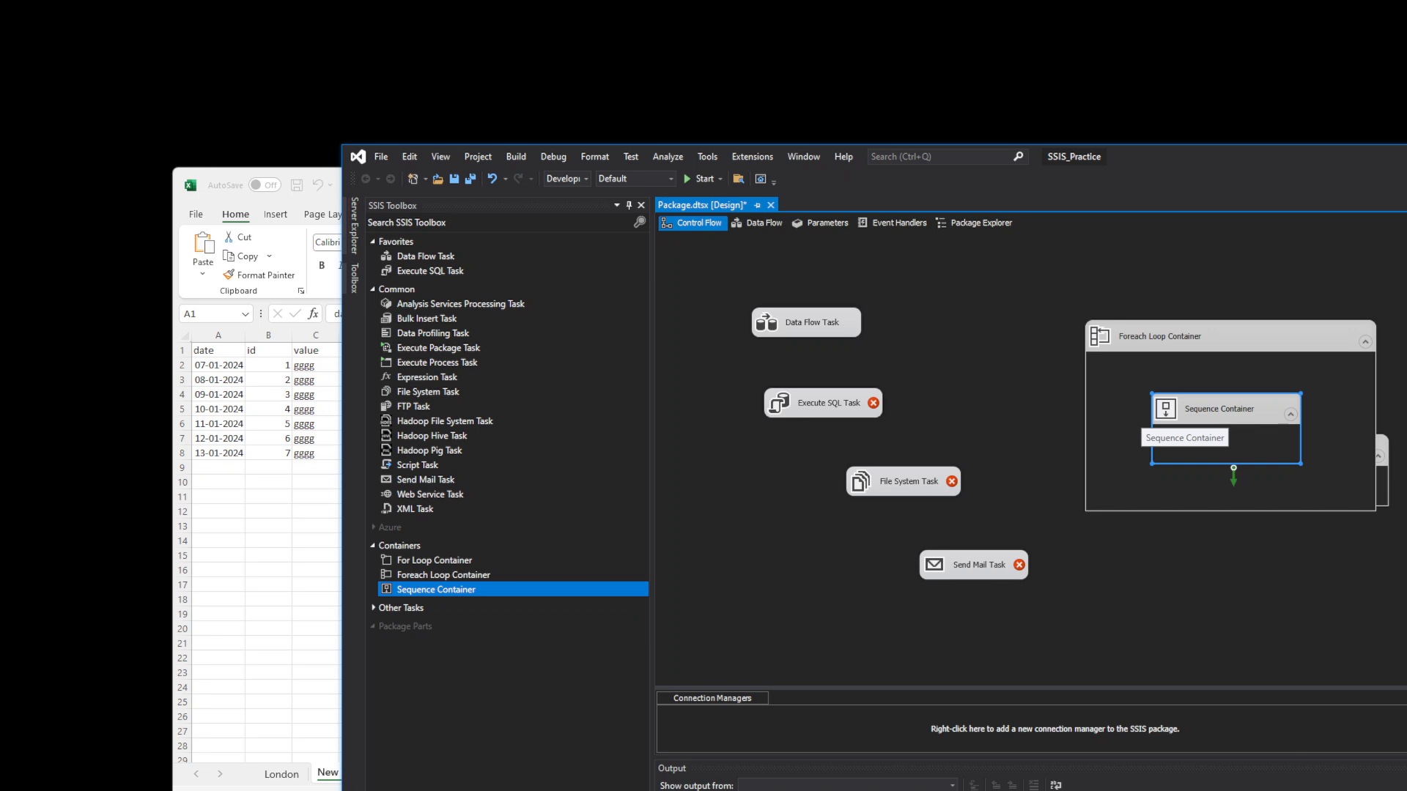
- In Book1, view the London and New York sheets, cancel closing the workbook, and minimise Excel
{"action": "key", "text": "alt+Tab"}
{"action": "left_click", "coordinate": [284, 775]}
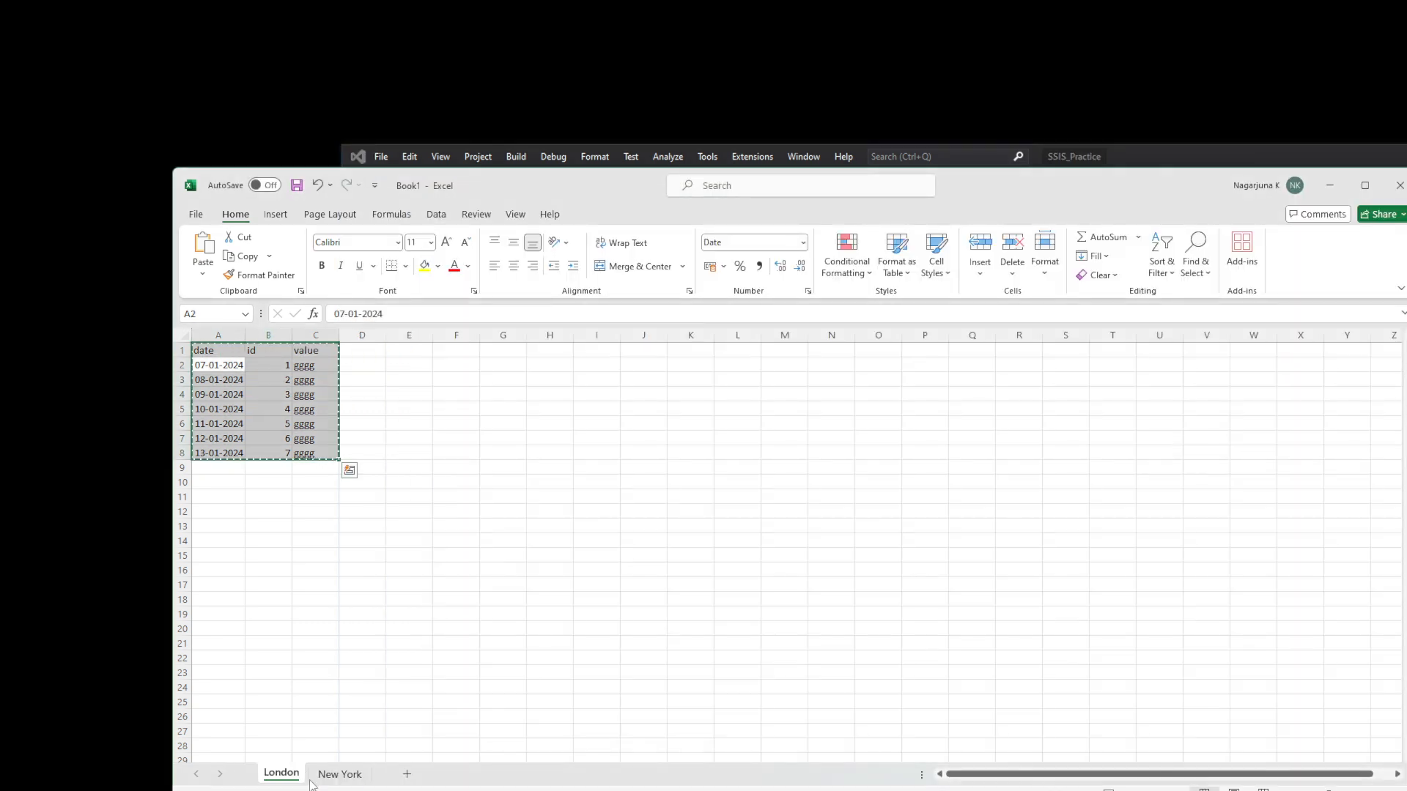
{"action": "left_click", "coordinate": [334, 780]}
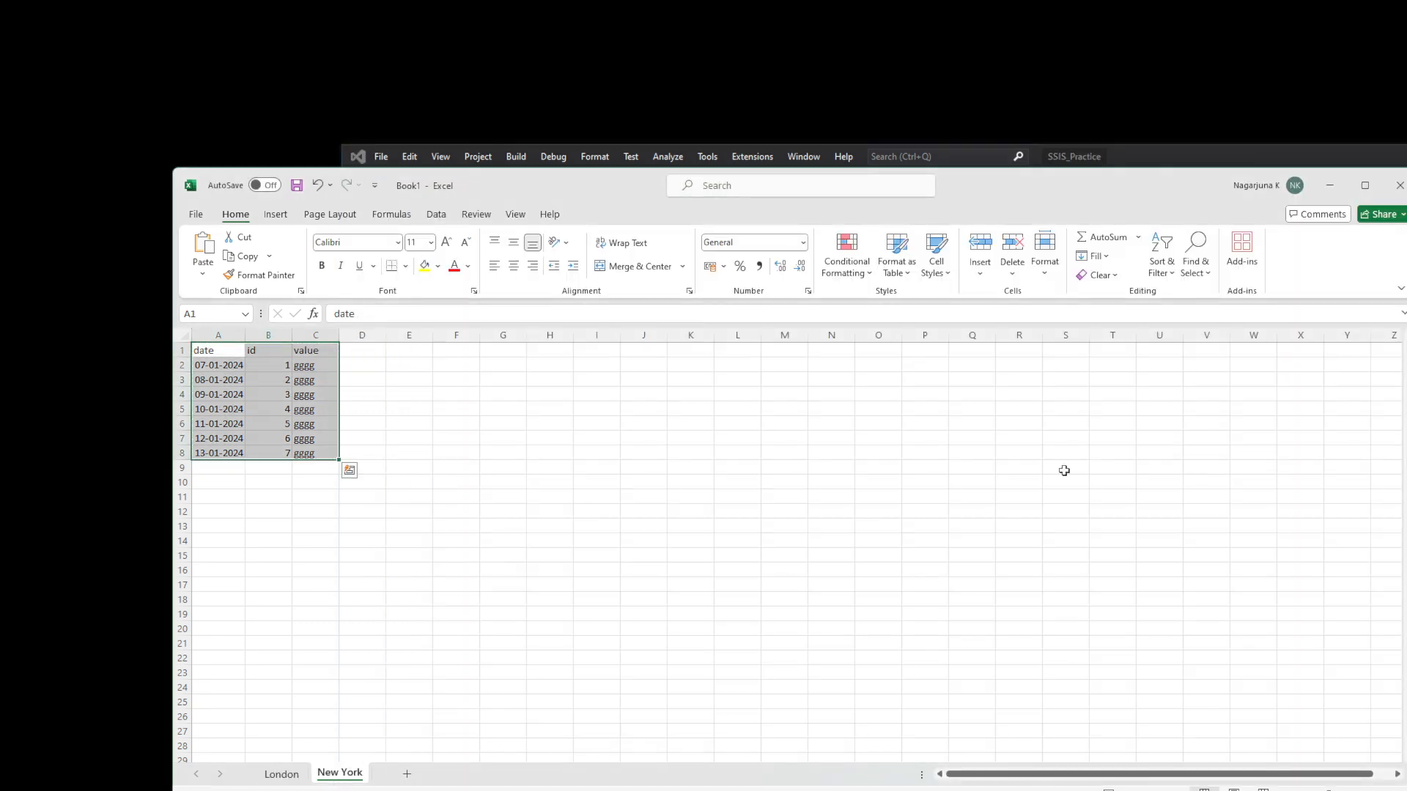
{"action": "left_click", "coordinate": [1396, 194]}
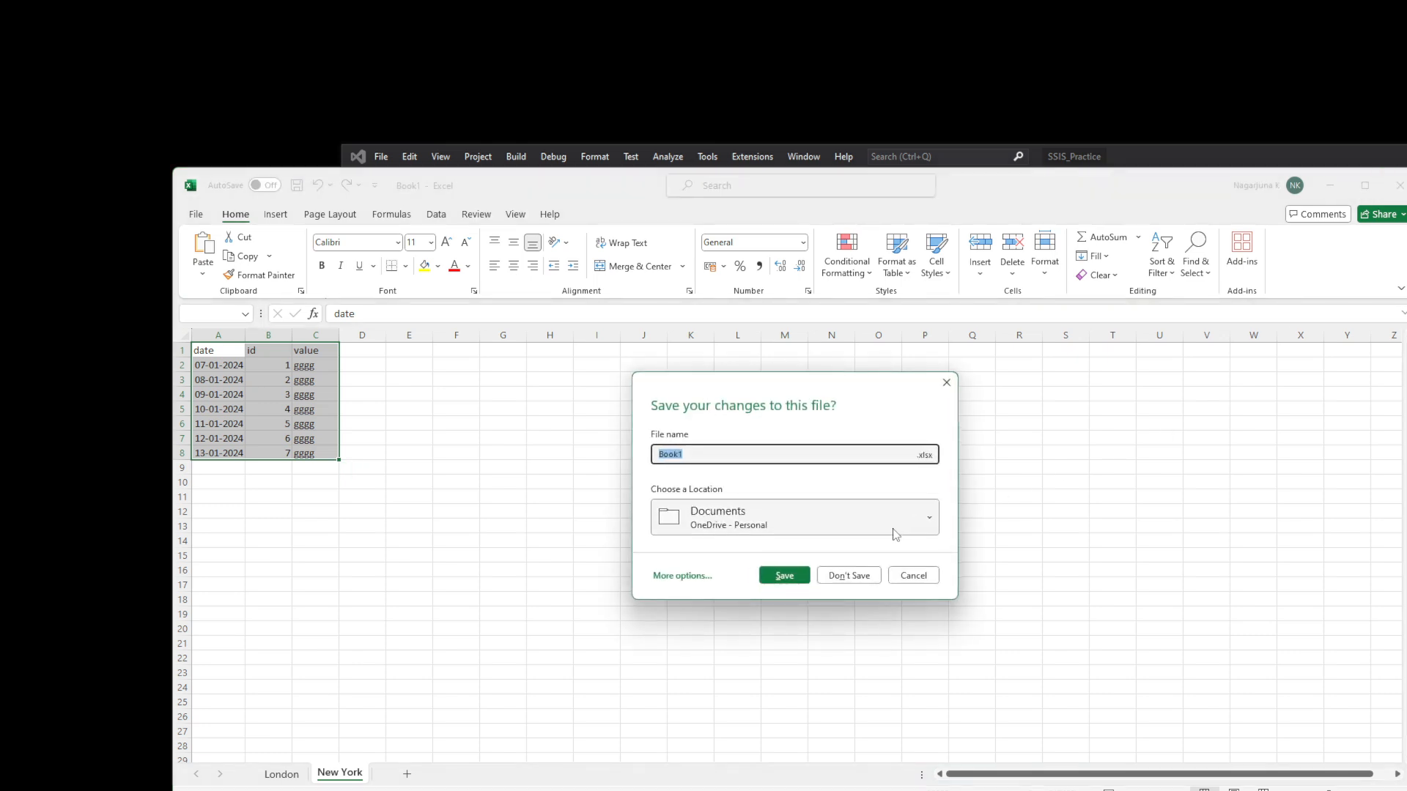
{"action": "left_click", "coordinate": [912, 576]}
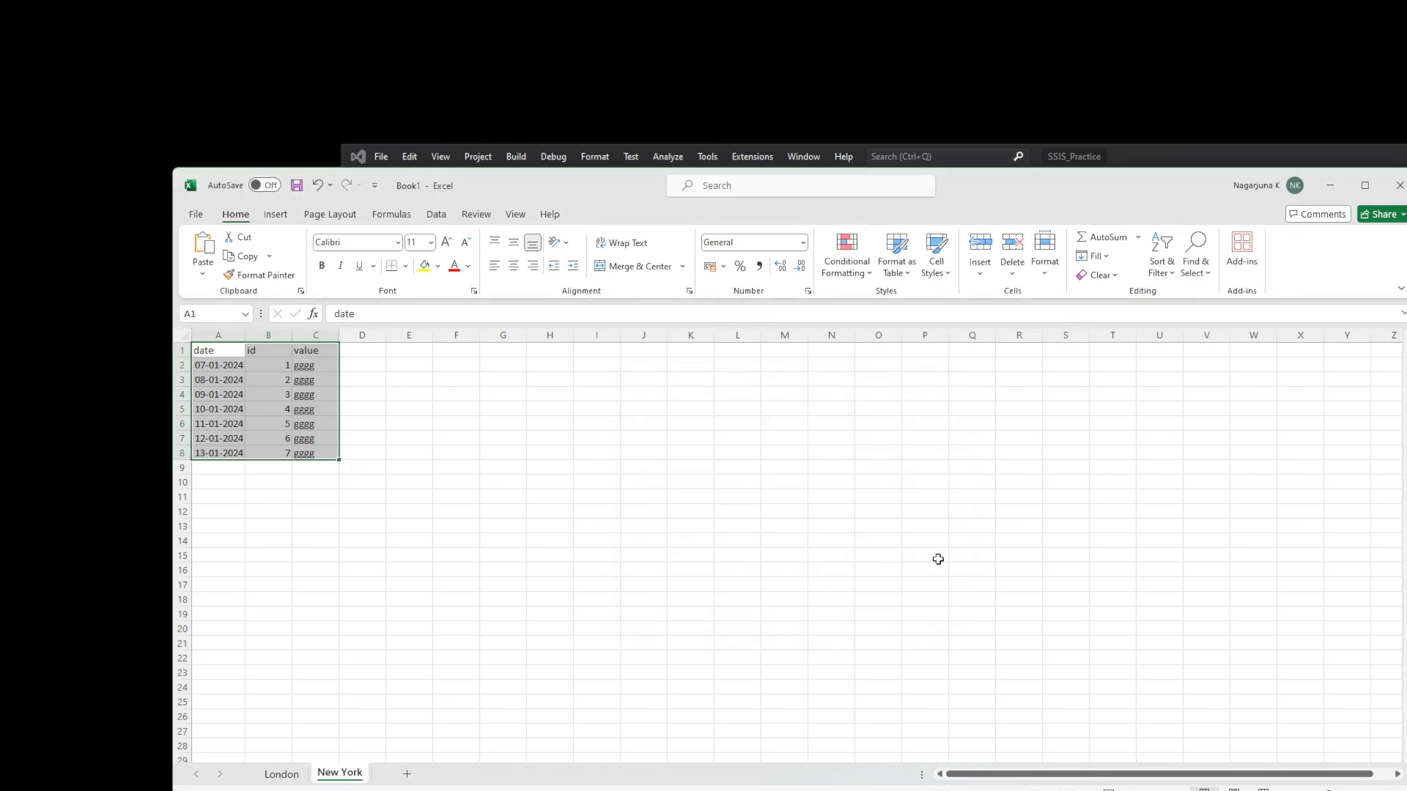
{"action": "left_click", "coordinate": [1330, 185]}
- Move the Foreach Loop Container up-left, reposition the For Loop Container, and expand Other Tasks in the SSIS Toolbox
{"action": "left_click", "coordinate": [1298, 487]}
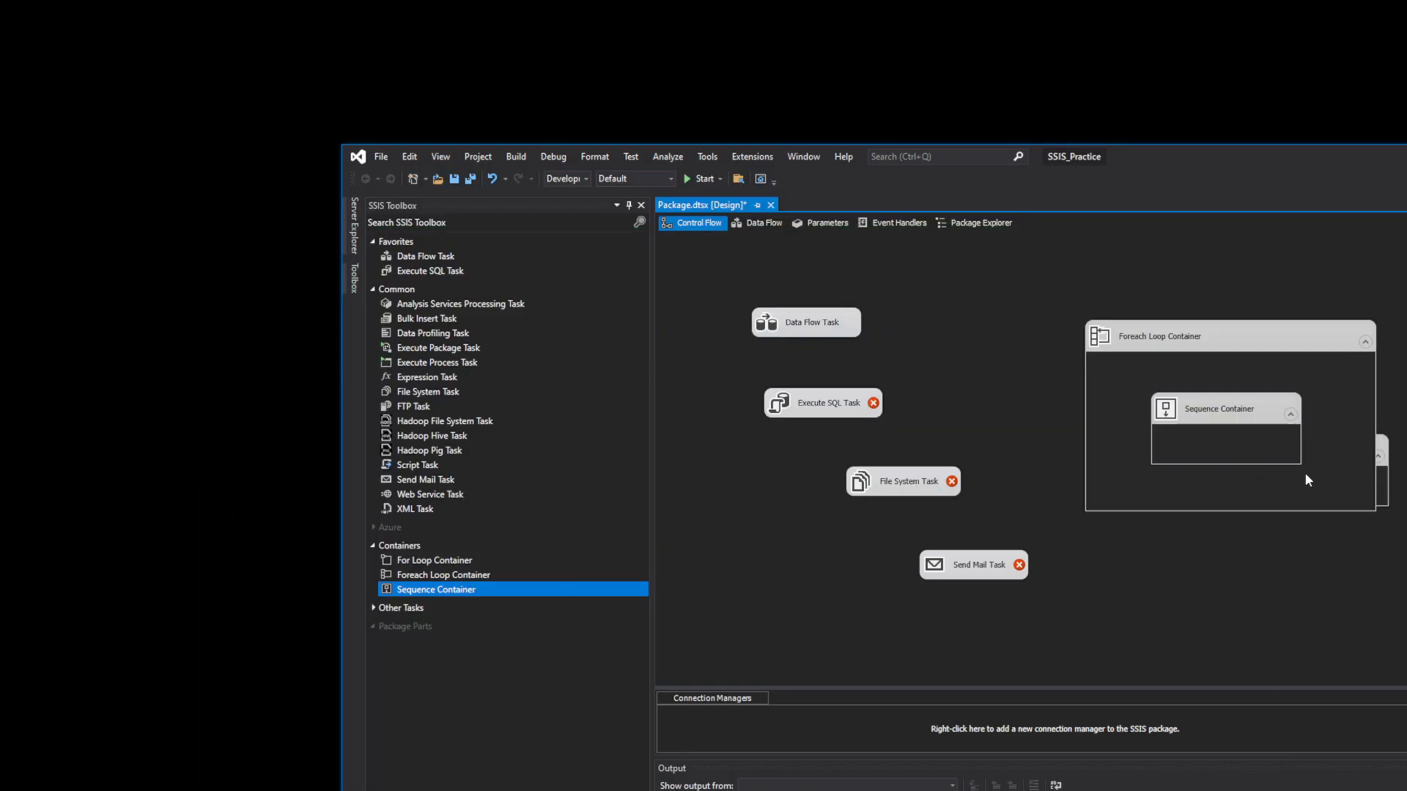
{"action": "left_click_drag", "start_coordinate": [1327, 364], "coordinate": [1242, 298]}
{"action": "left_click_drag", "start_coordinate": [1310, 478], "coordinate": [1228, 523]}
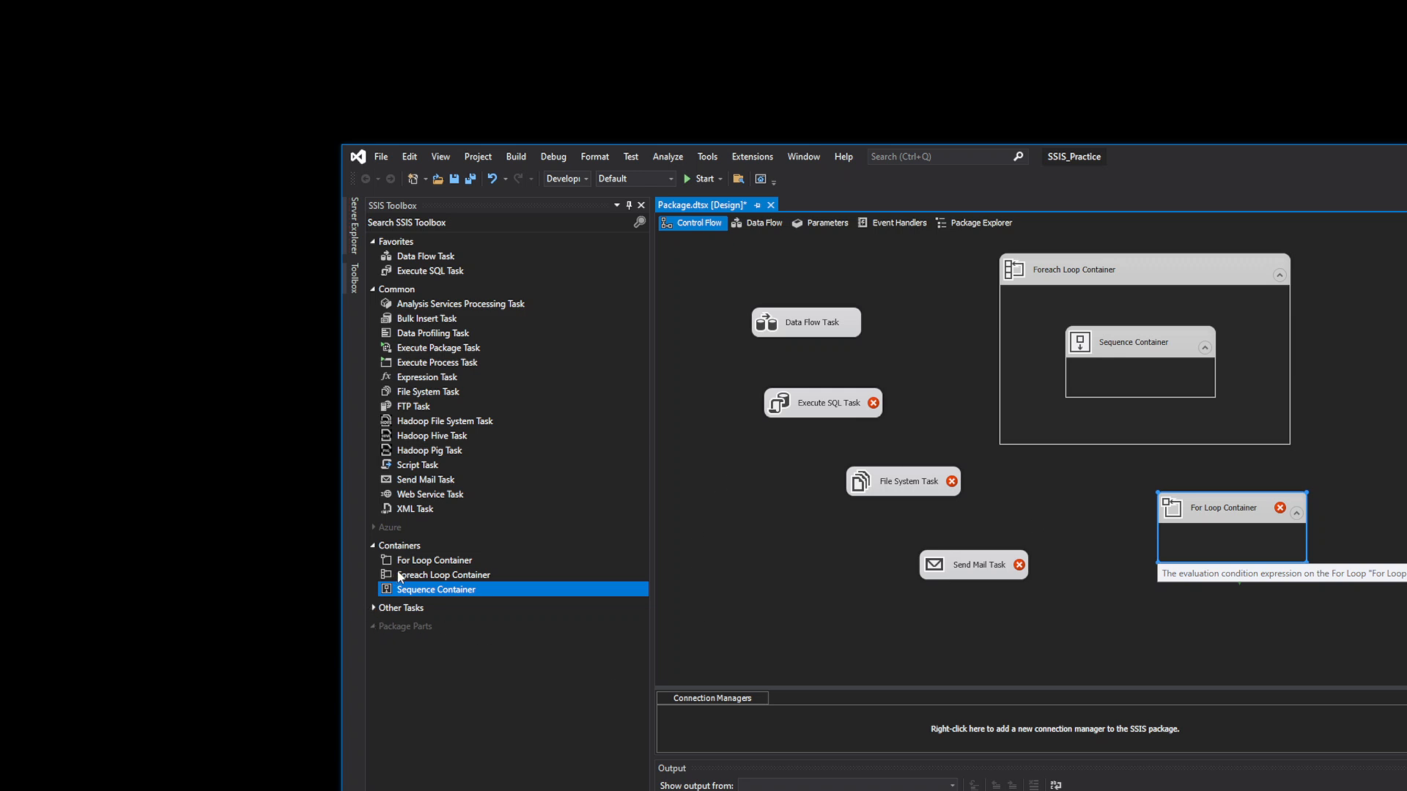
{"action": "left_click", "coordinate": [399, 546]}
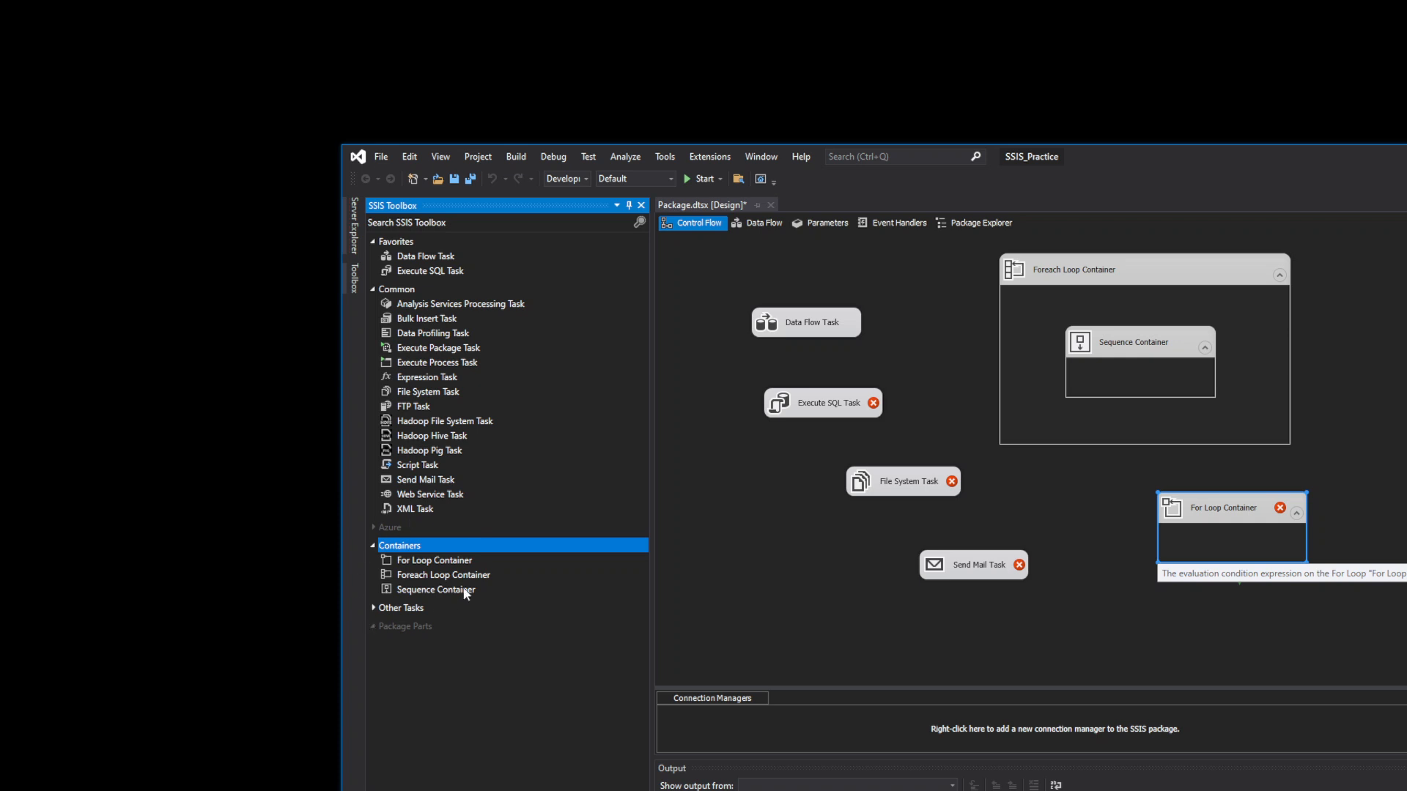
{"action": "left_click", "coordinate": [373, 608]}
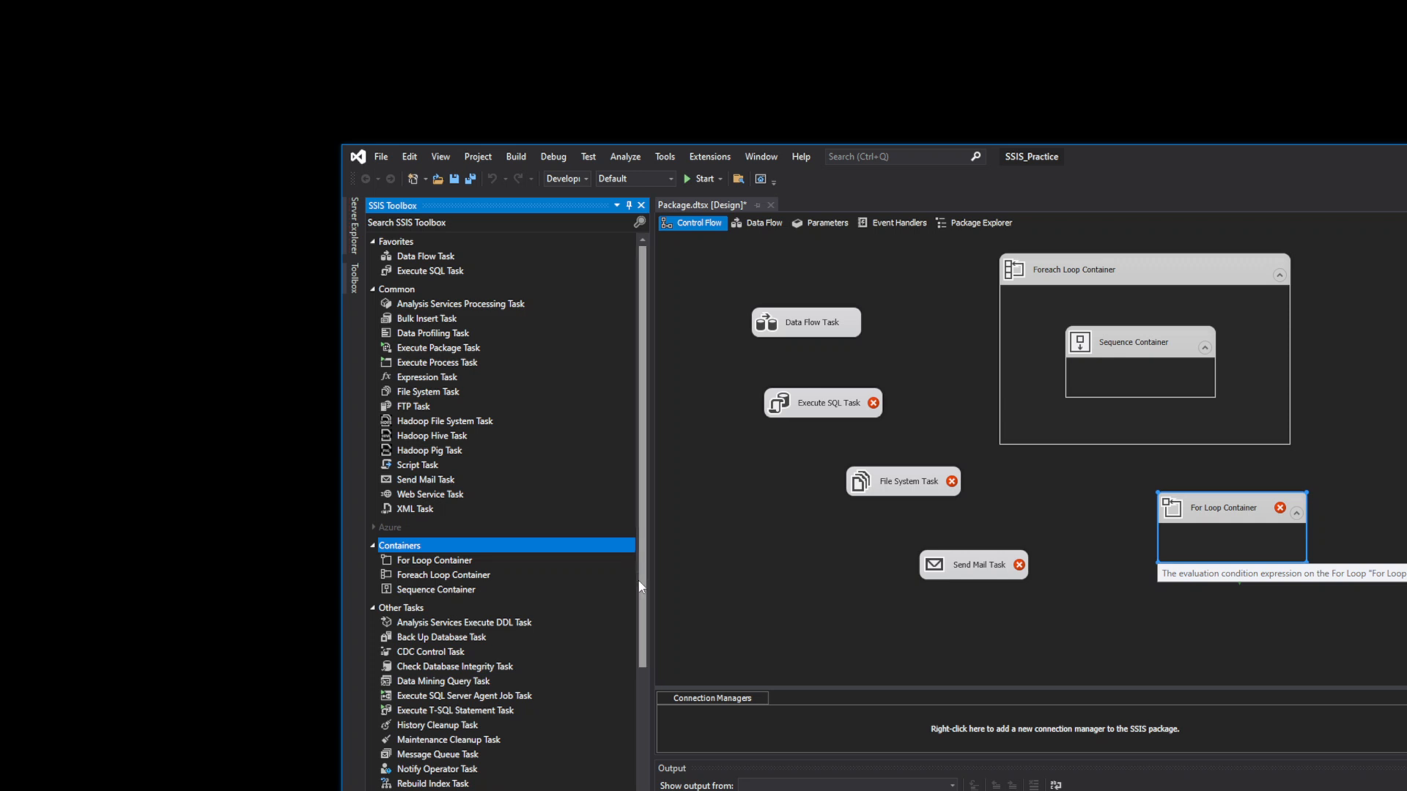
{"action": "scroll", "coordinate": [623, 559], "scroll_direction": "down", "scroll_amount": 4}
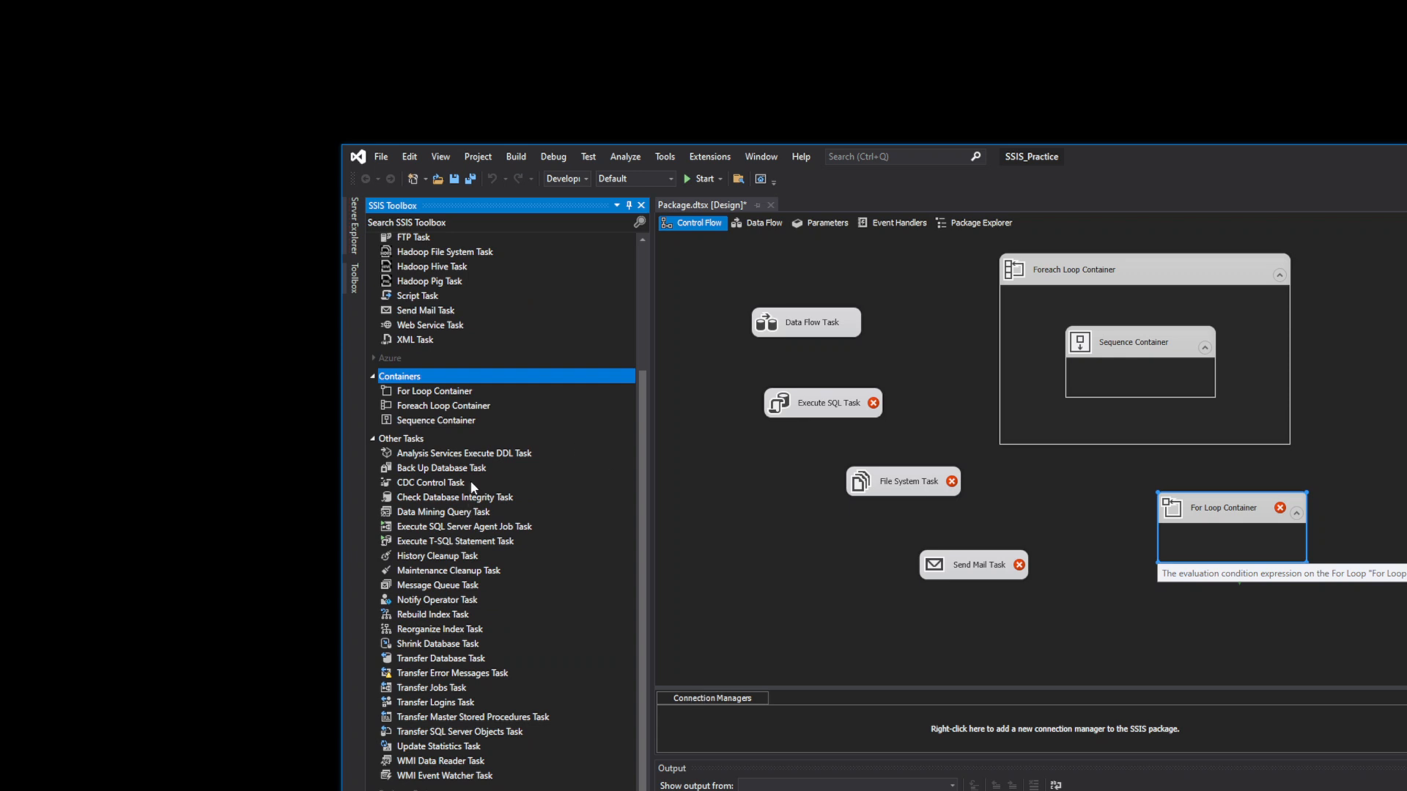
{"action": "left_click", "coordinate": [429, 529]}
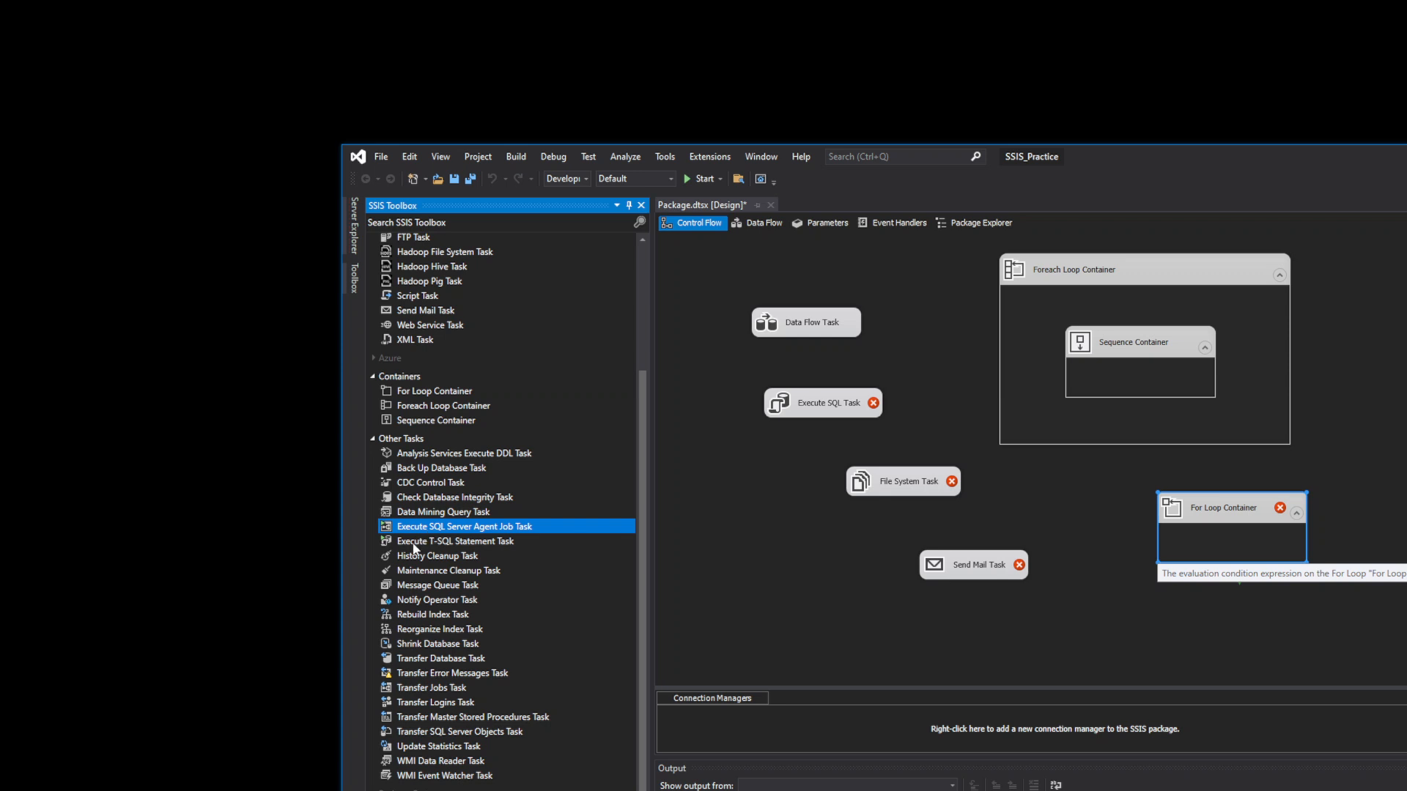
{"action": "left_click", "coordinate": [470, 542]}
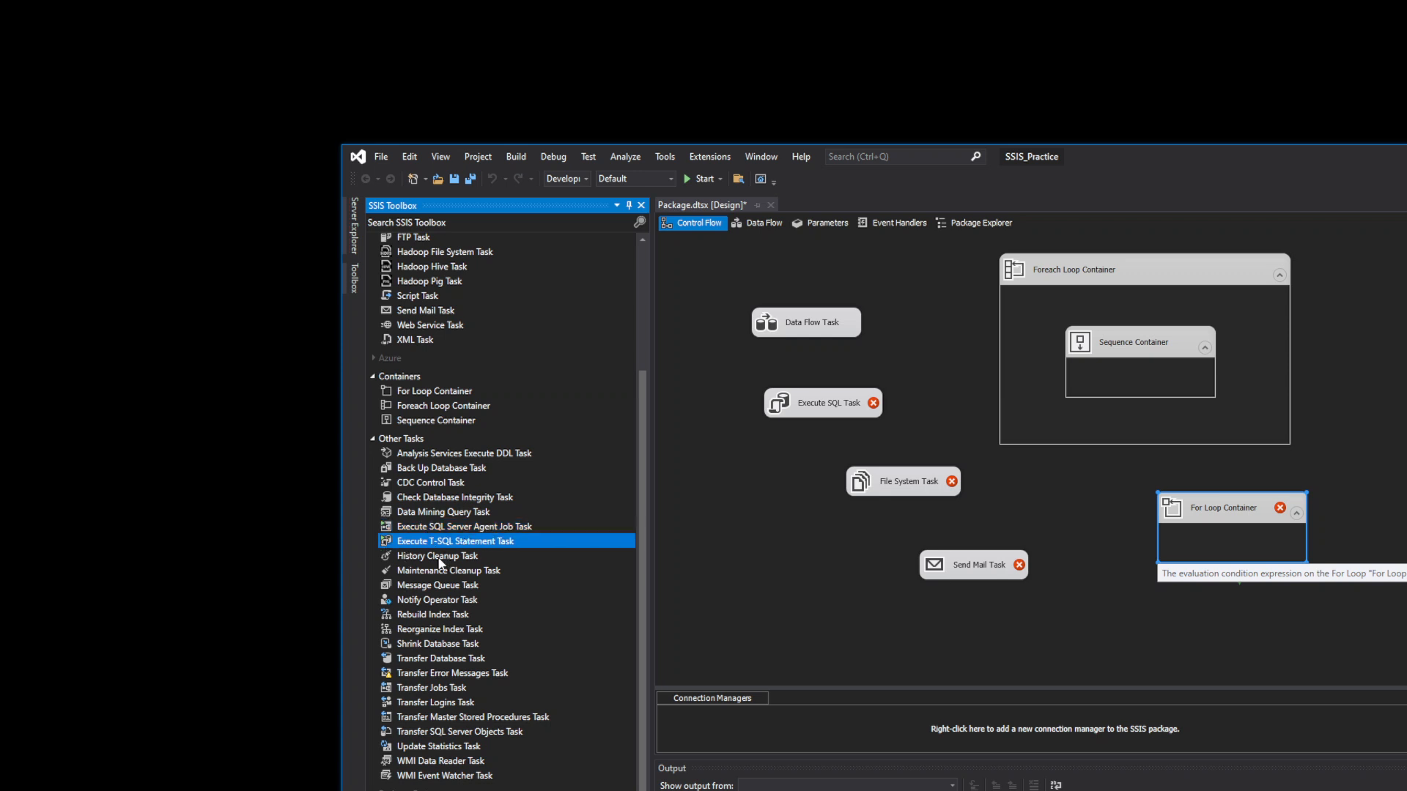
{"action": "left_click_drag", "start_coordinate": [647, 539], "coordinate": [671, 370]}
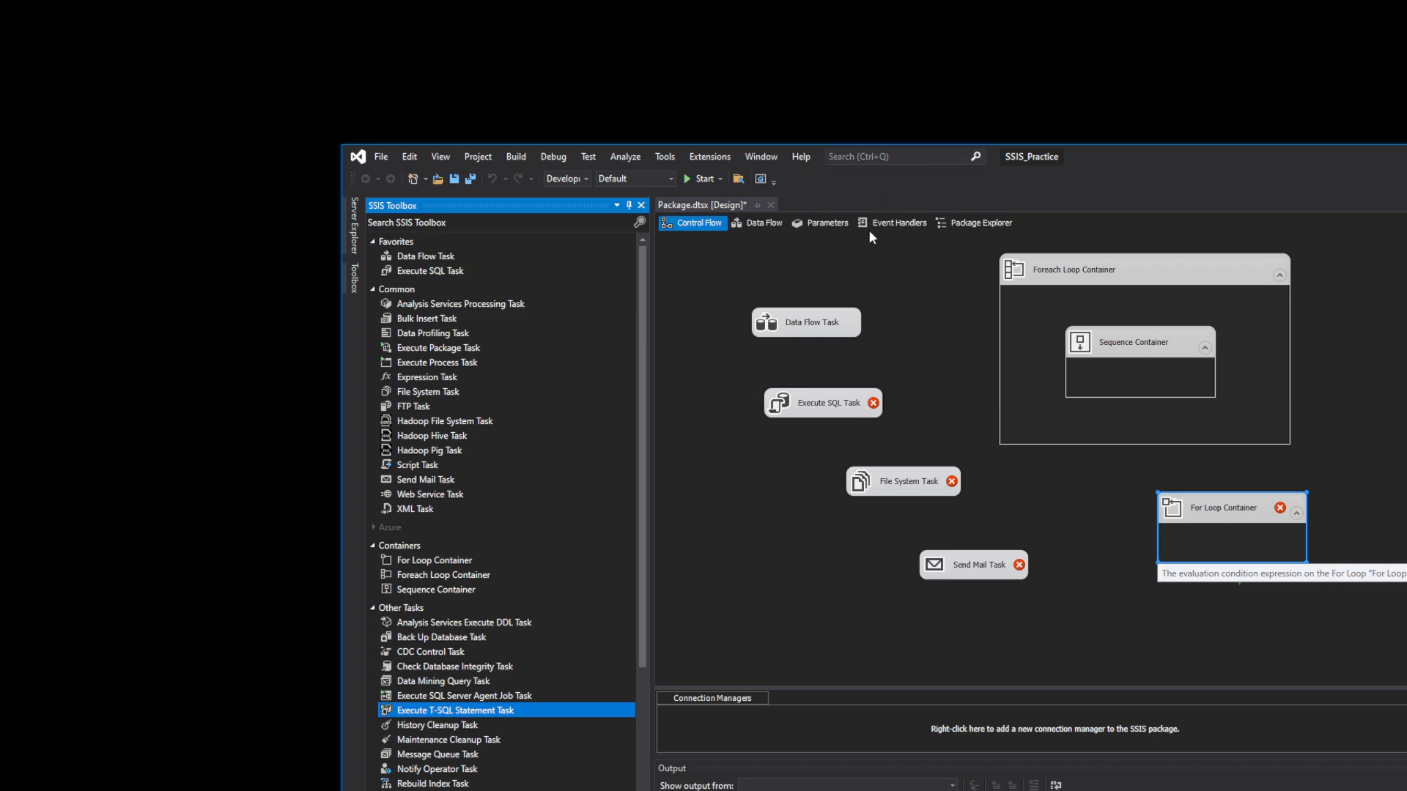
{"action": "left_click", "coordinate": [985, 113]}
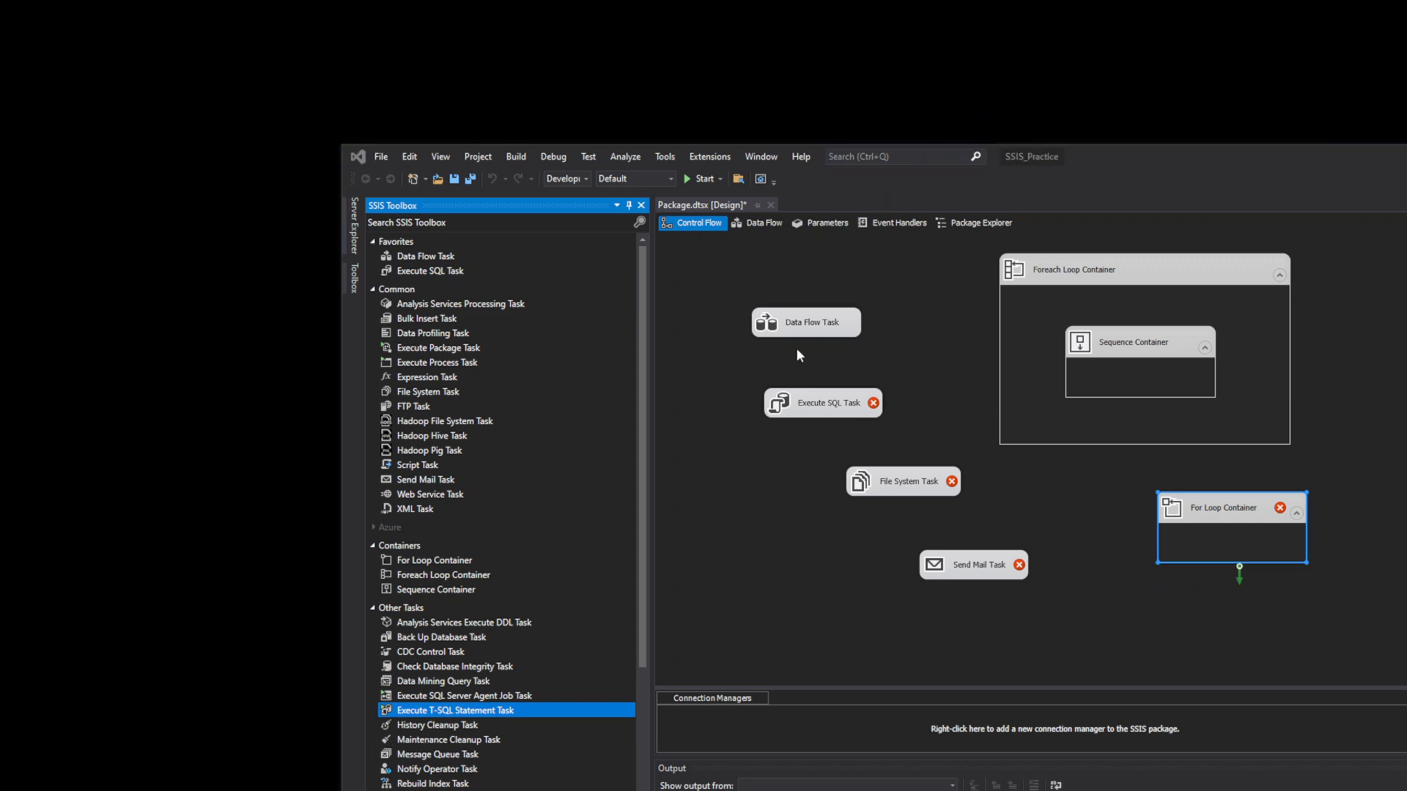
{"action": "left_click_drag", "start_coordinate": [639, 608], "coordinate": [625, 767]}
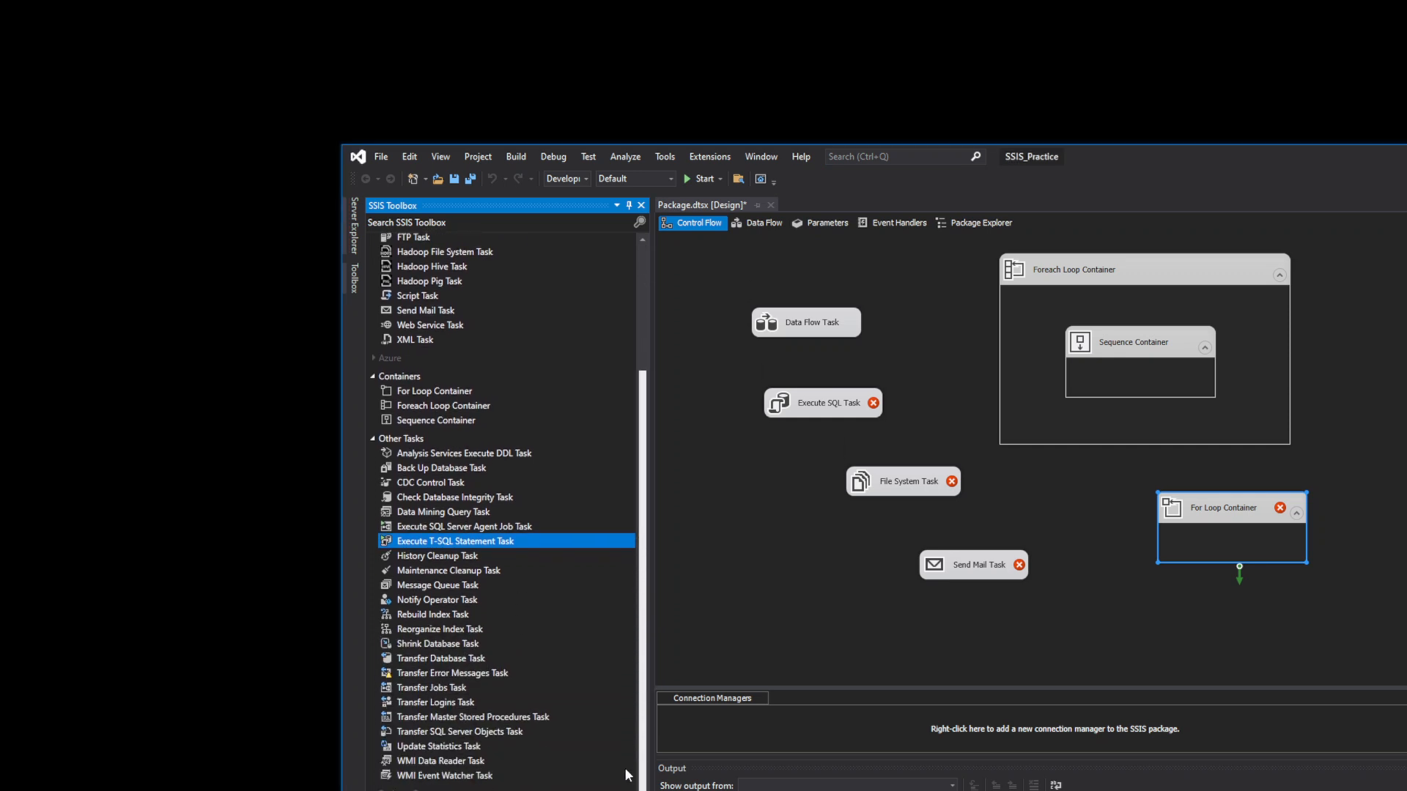
{"action": "scroll", "coordinate": [624, 768], "scroll_direction": "up", "scroll_amount": 4}
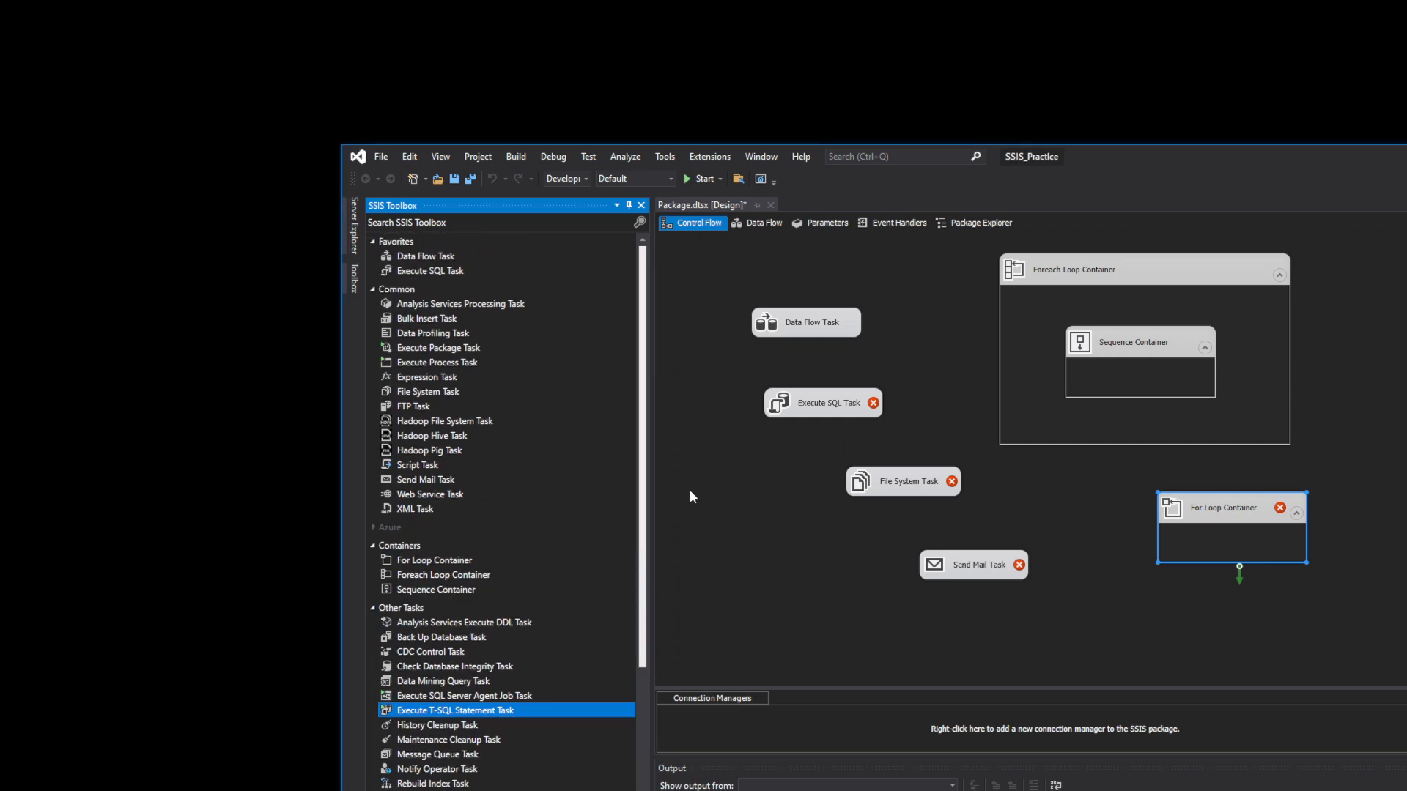
{"action": "left_click", "coordinate": [441, 260]}
{"action": "left_click", "coordinate": [411, 277]}
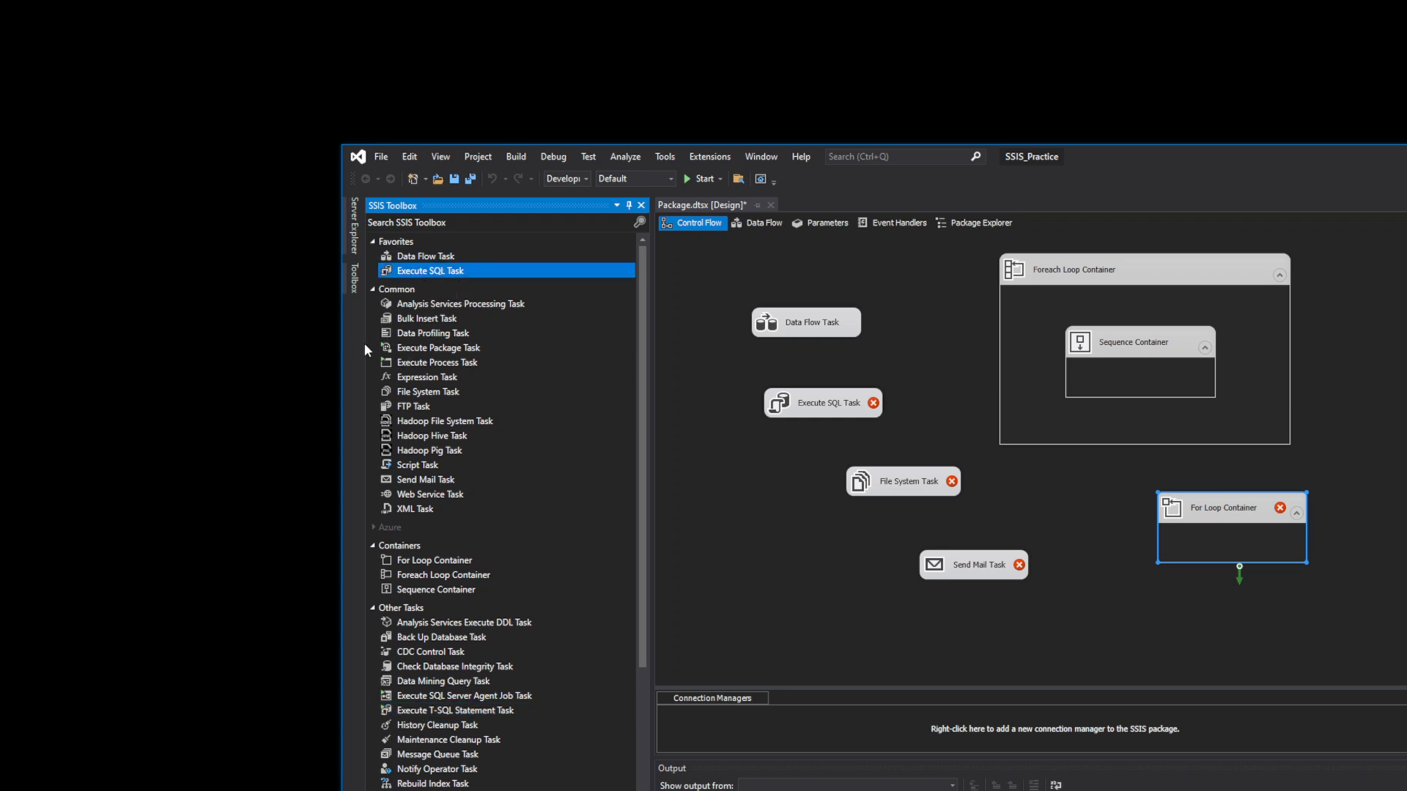
{"action": "left_click", "coordinate": [437, 395]}
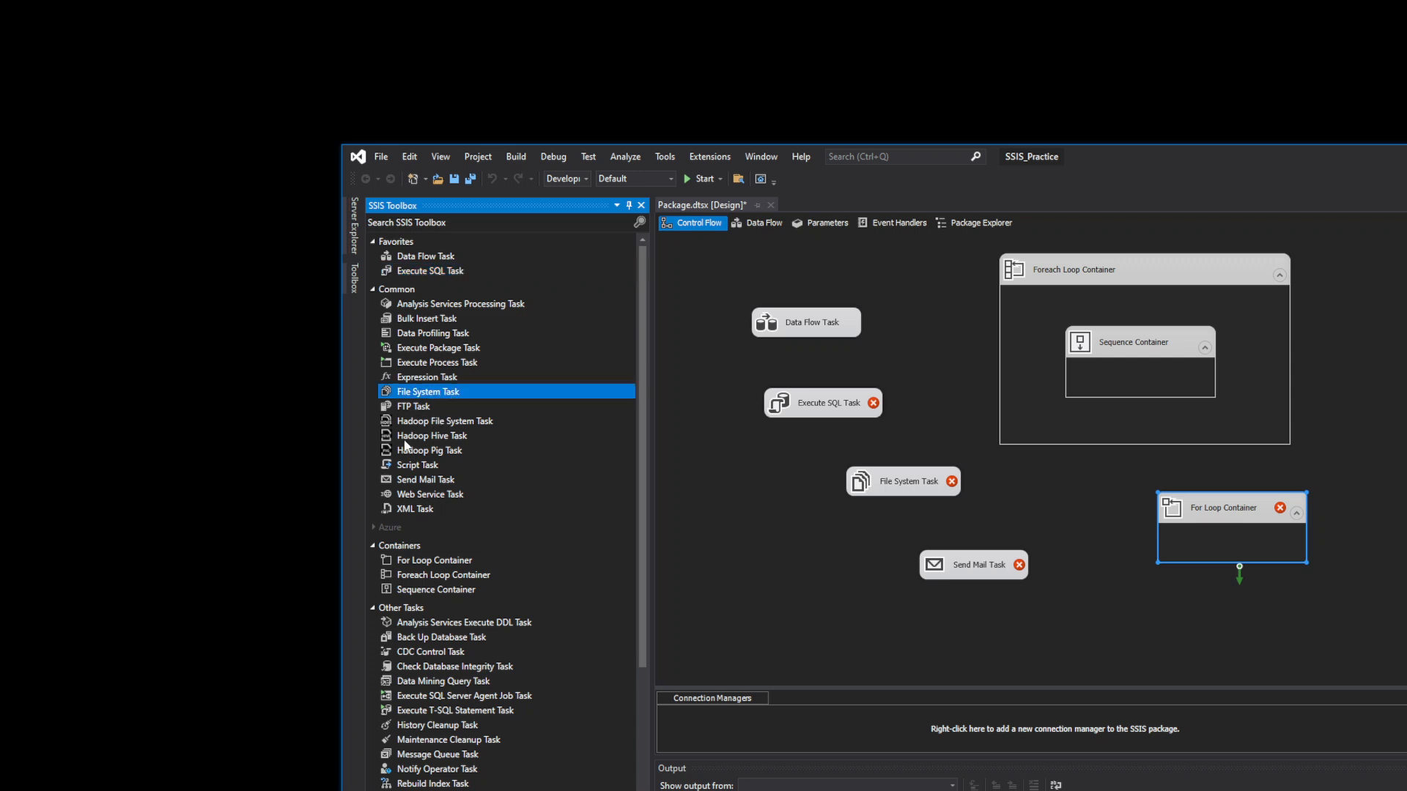
{"action": "left_click", "coordinate": [436, 350]}
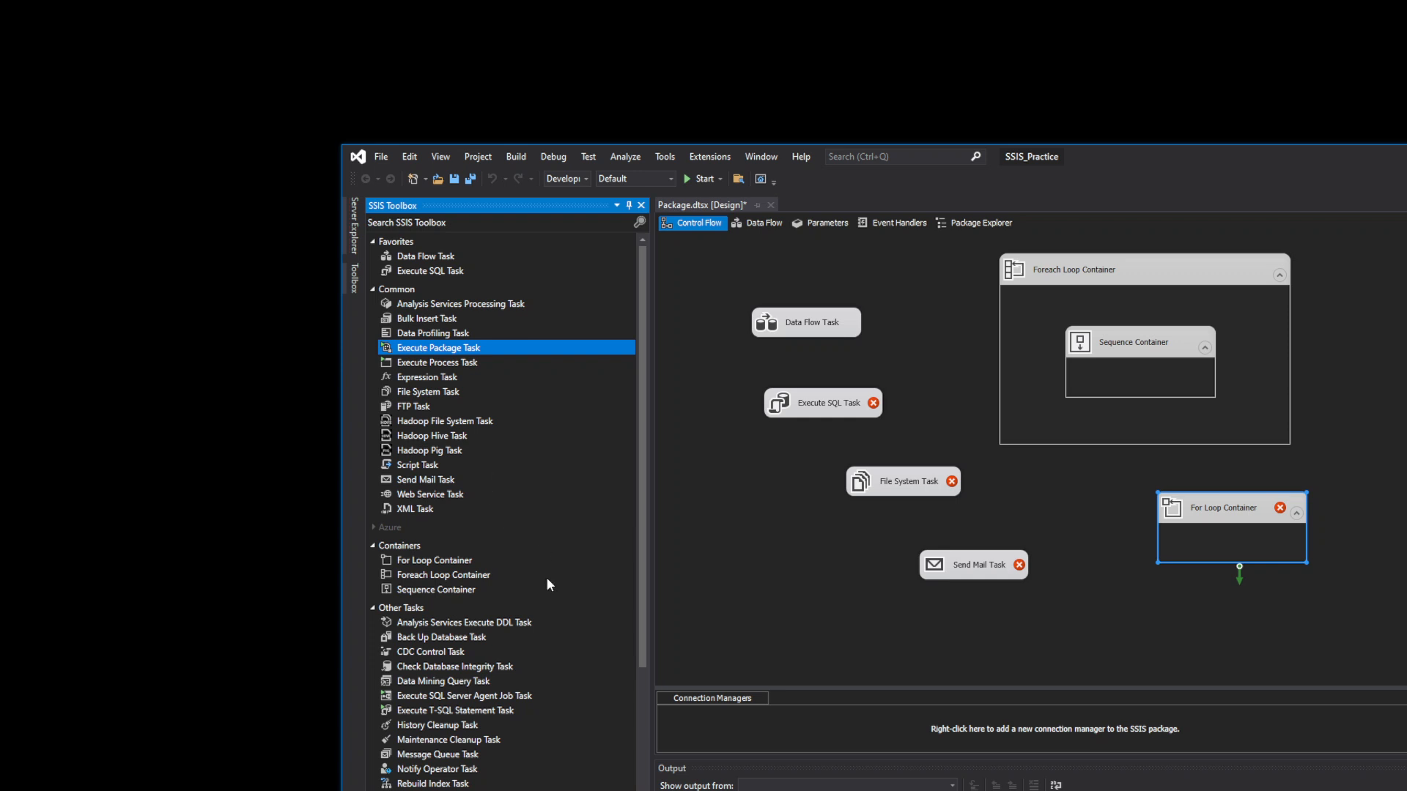
{"action": "scroll", "coordinate": [548, 579], "scroll_direction": "down", "scroll_amount": 4}
{"action": "scroll", "coordinate": [549, 608], "scroll_direction": "up", "scroll_amount": 4}
{"action": "left_click", "coordinate": [703, 228]}
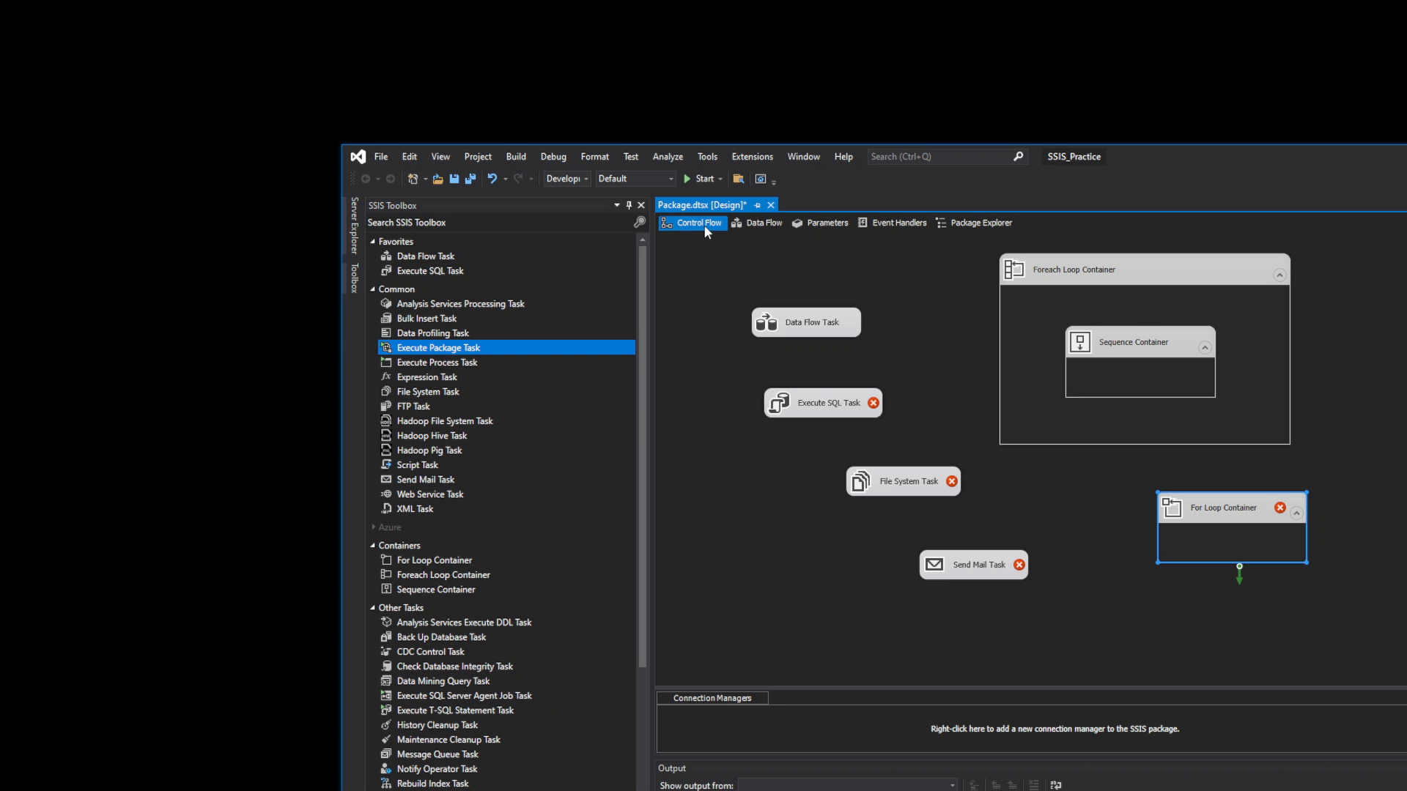
{"action": "left_click", "coordinate": [754, 227]}
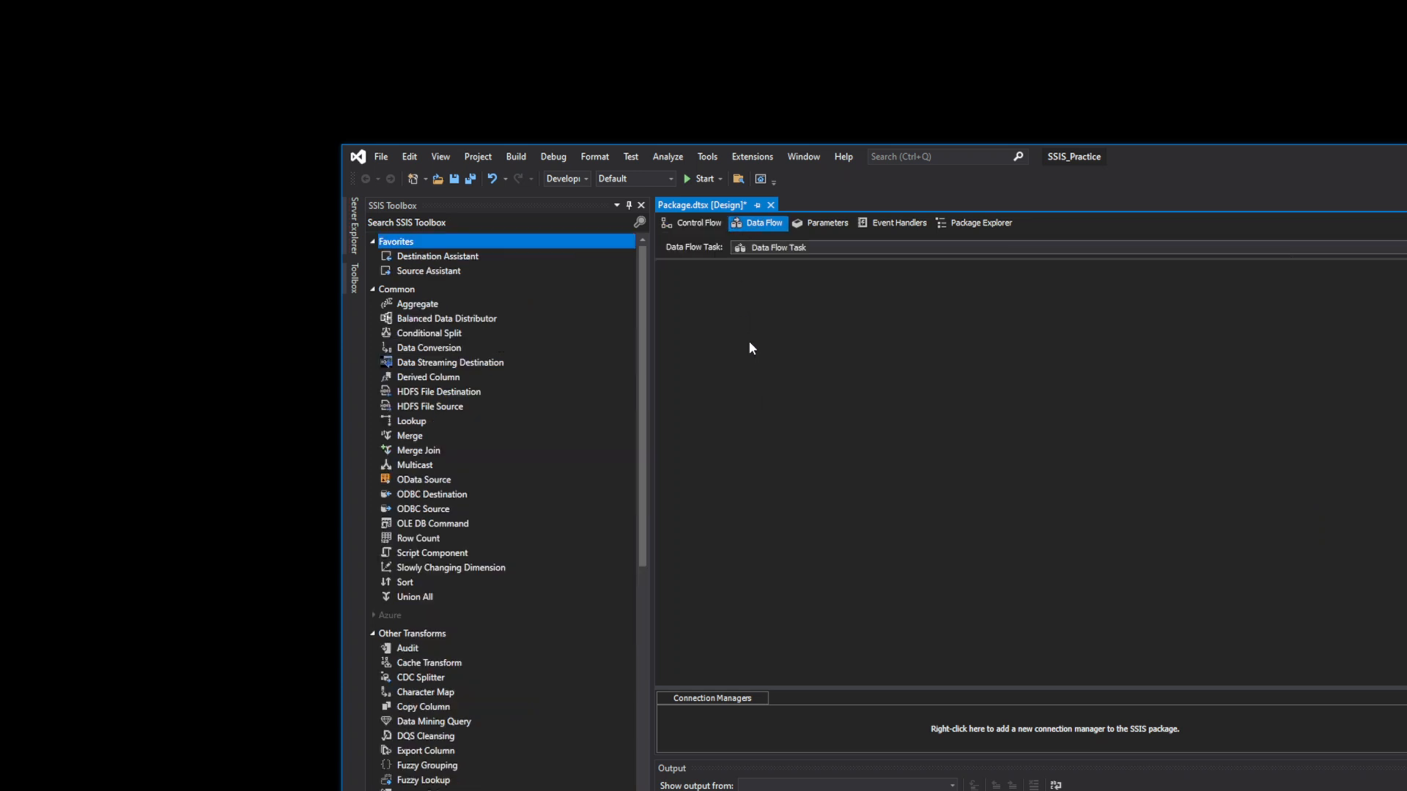
{"action": "left_click", "coordinate": [693, 223]}
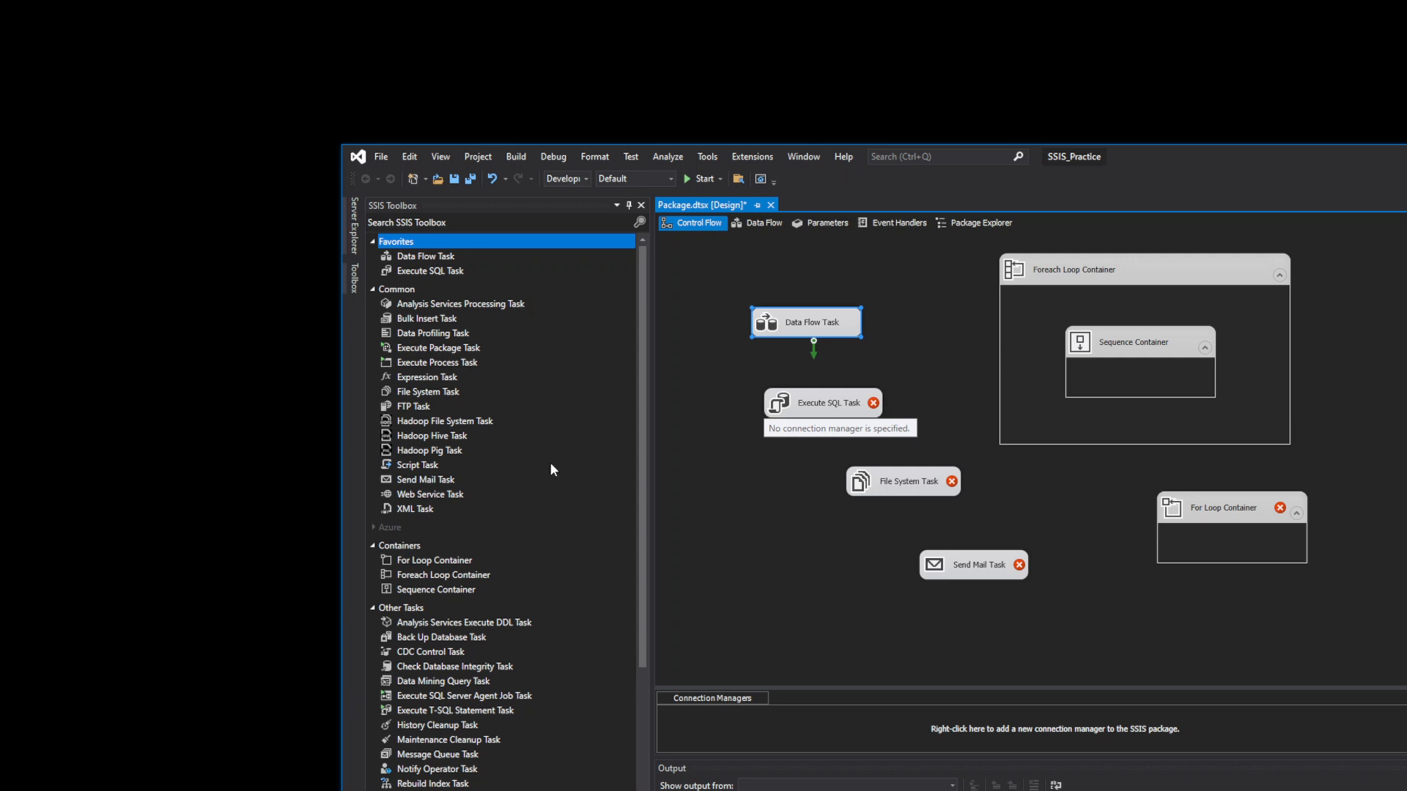
{"action": "left_click", "coordinate": [759, 223]}
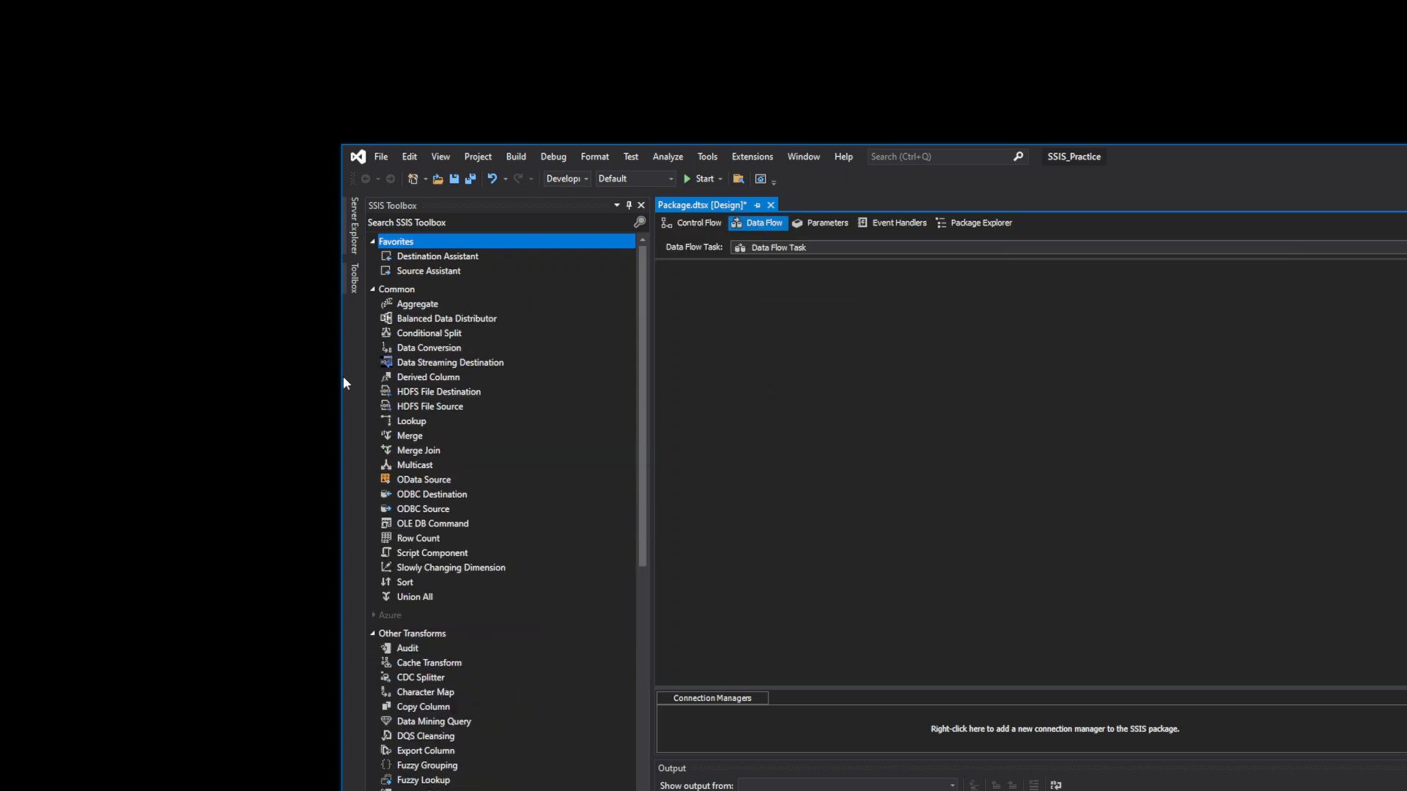
{"action": "left_click", "coordinate": [693, 223]}
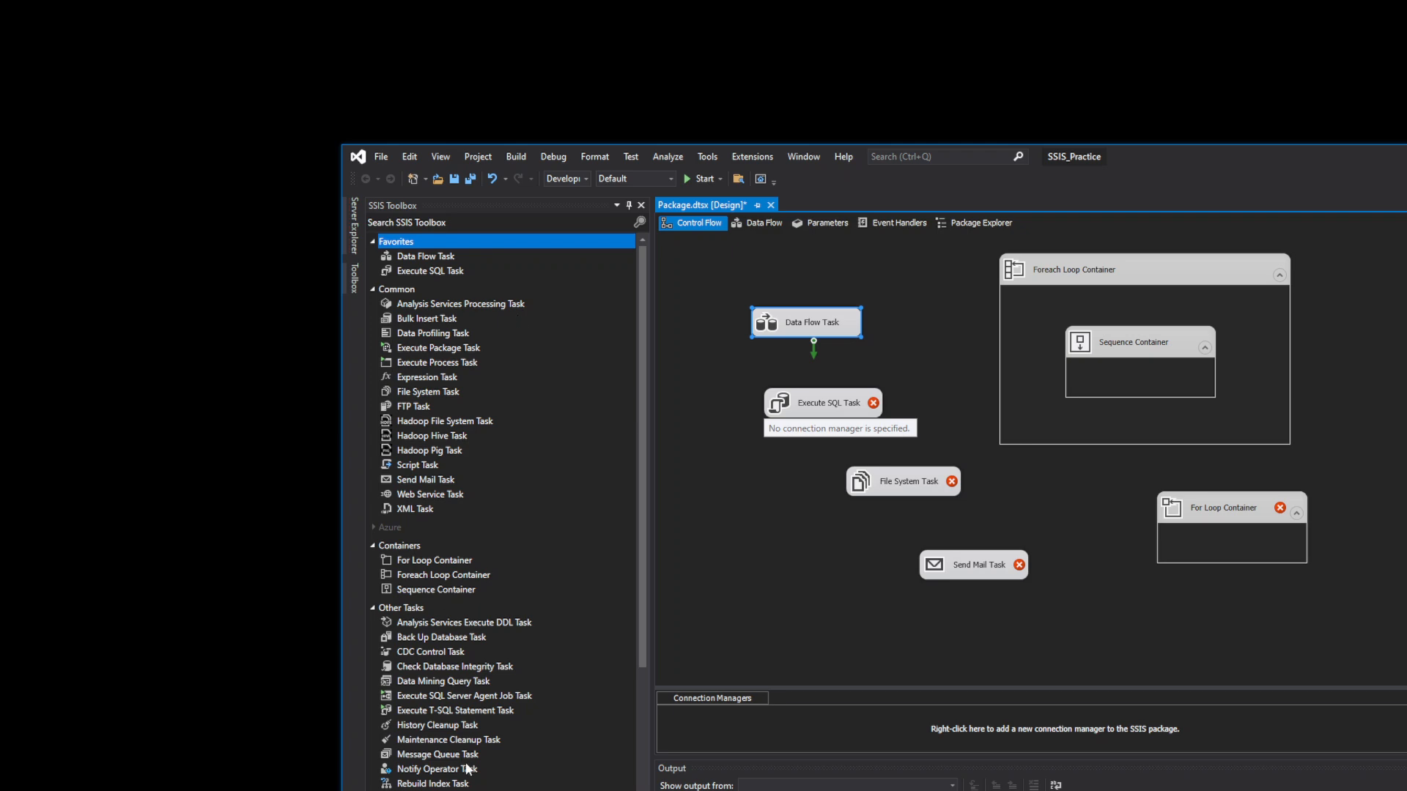
{"action": "scroll", "coordinate": [469, 768], "scroll_direction": "down", "scroll_amount": 4}
{"action": "scroll", "coordinate": [469, 768], "scroll_direction": "up", "scroll_amount": 4}
- Switch to the Data Flow tab to show the Data Flow Task's empty design surface
{"action": "left_click", "coordinate": [772, 225]}
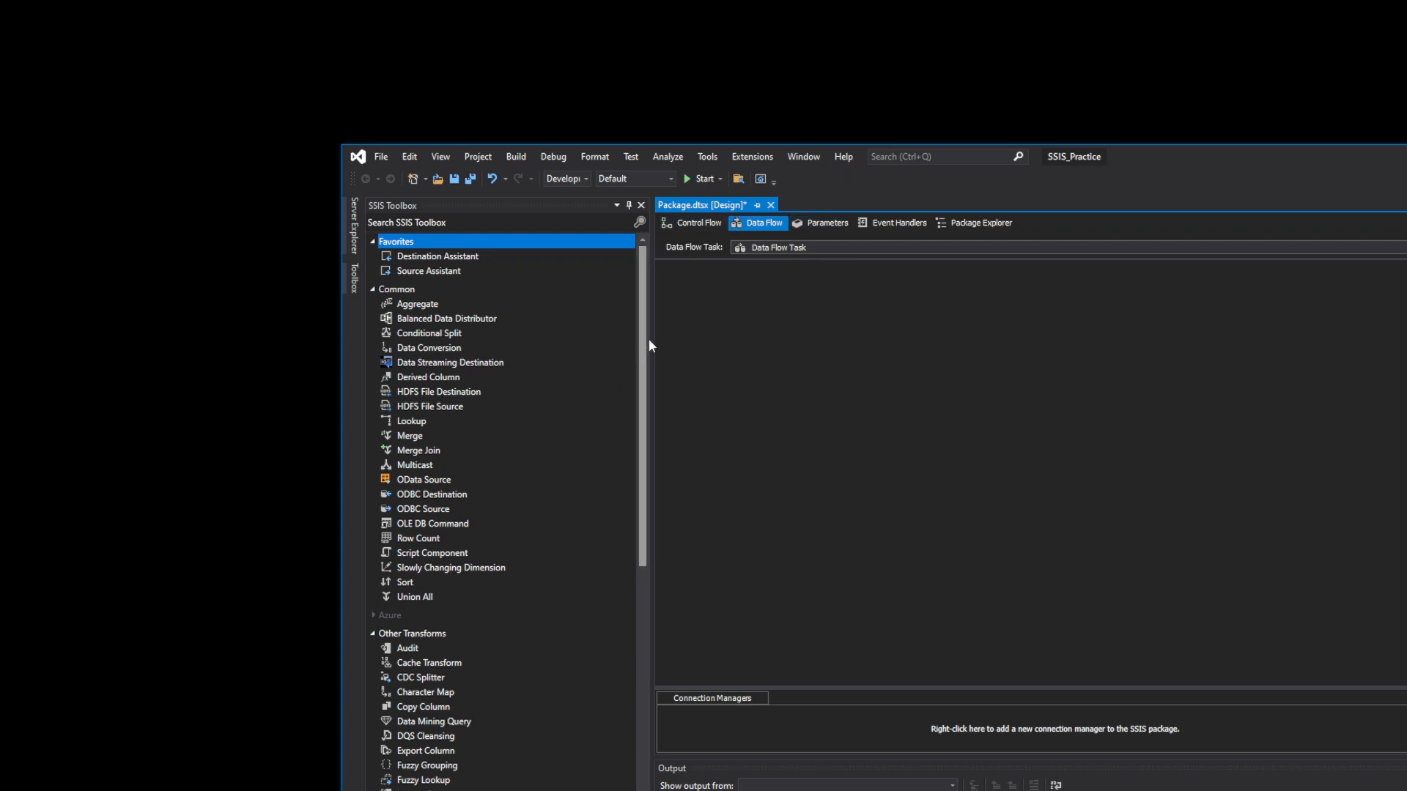
- Place a Flat File Source on the data flow canvas
{"action": "left_click_drag", "start_coordinate": [640, 406], "coordinate": [639, 633]}
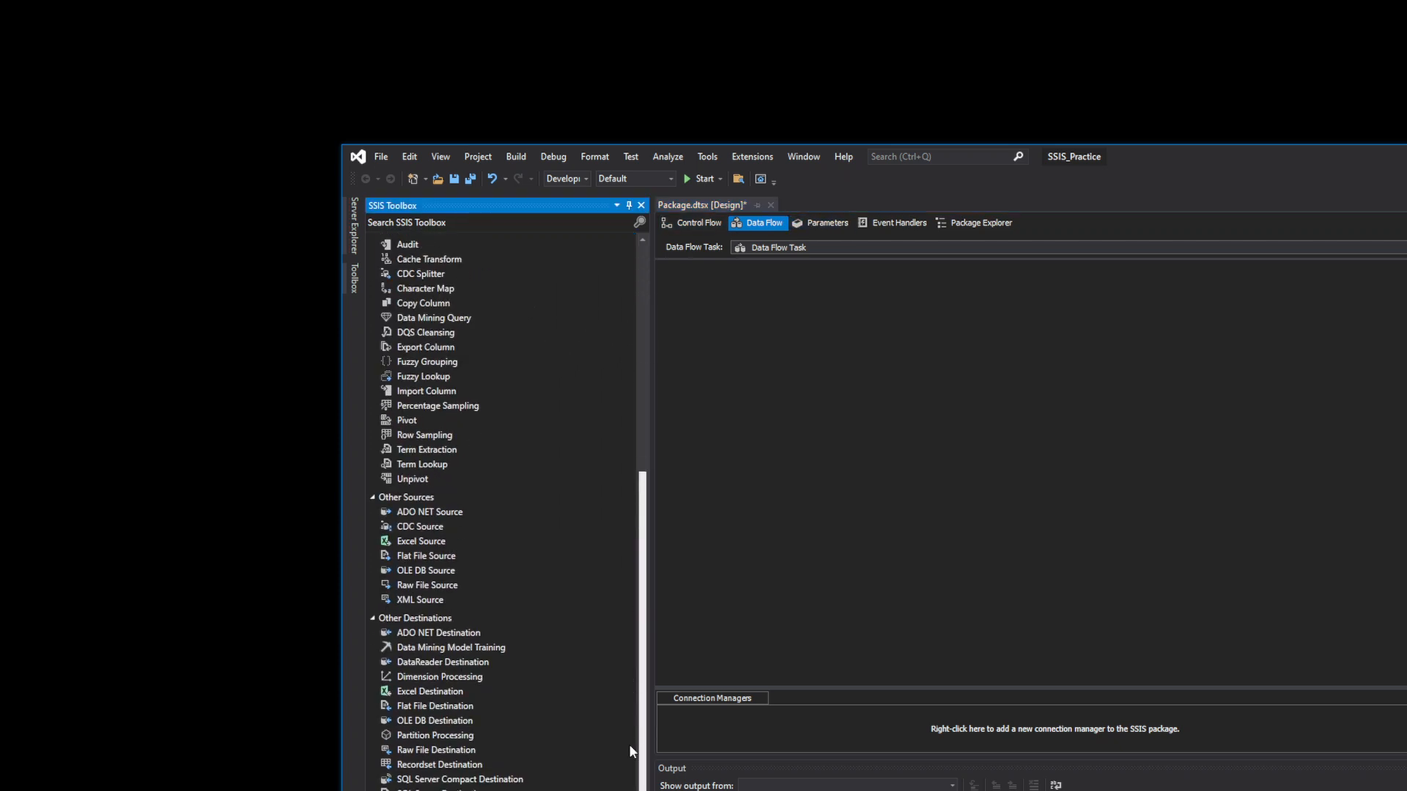
{"action": "left_click", "coordinate": [396, 542]}
{"action": "left_click", "coordinate": [412, 556]}
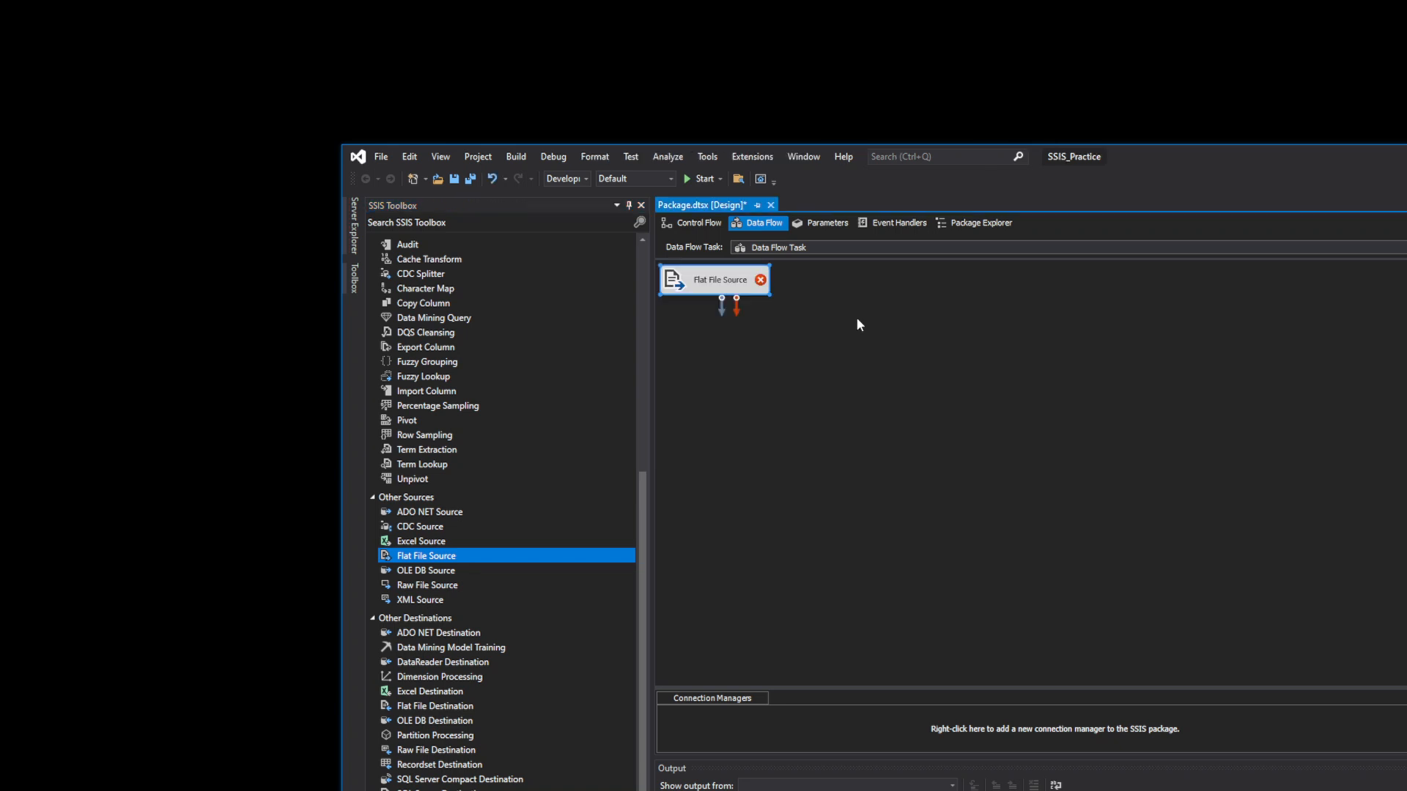
{"action": "left_click_drag", "start_coordinate": [680, 284], "coordinate": [799, 313]}
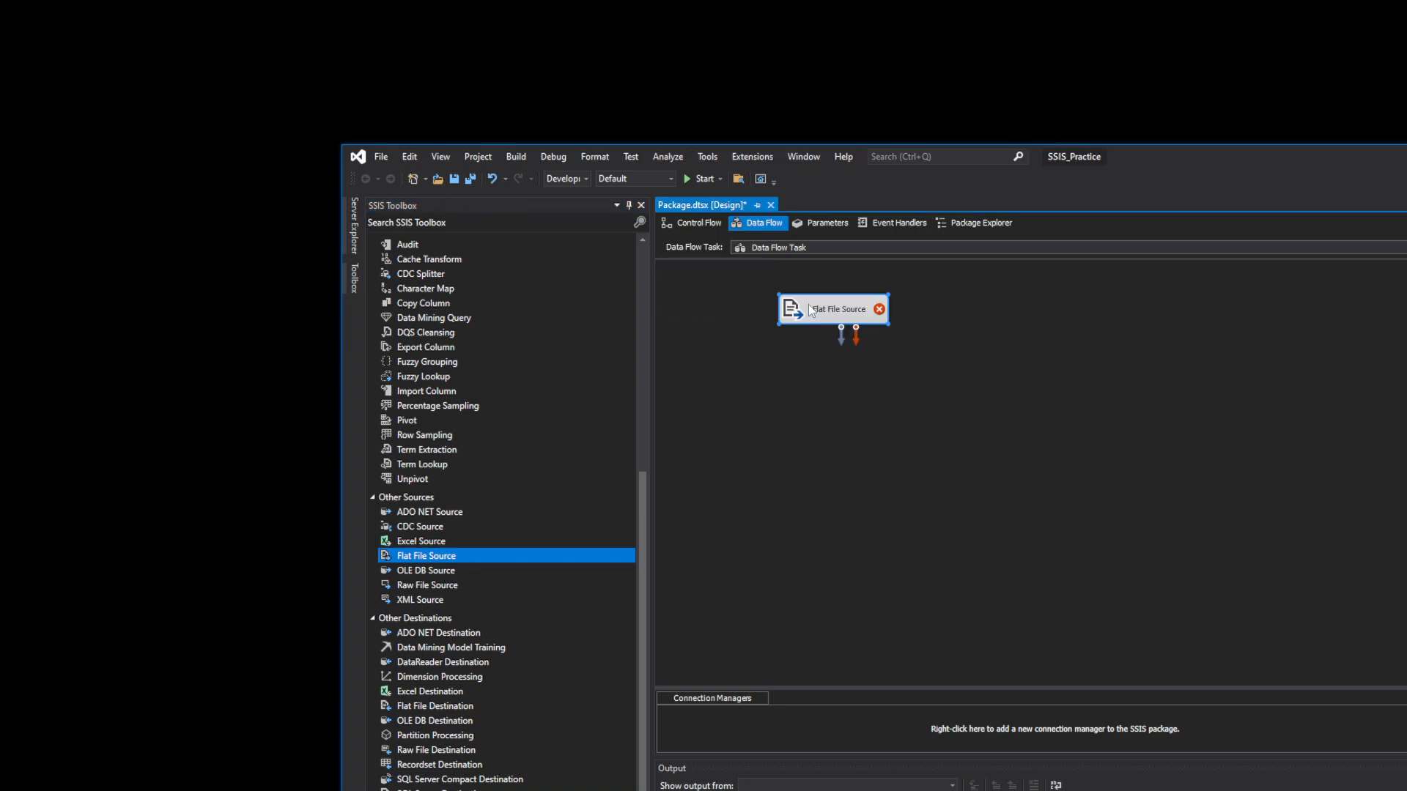
- Add an Excel Source to the canvas and delete the duplicate Excel Source 1
{"action": "left_click", "coordinate": [450, 543]}
{"action": "double_click", "coordinate": [451, 544]}
{"action": "left_click_drag", "start_coordinate": [451, 544], "coordinate": [1022, 366]}
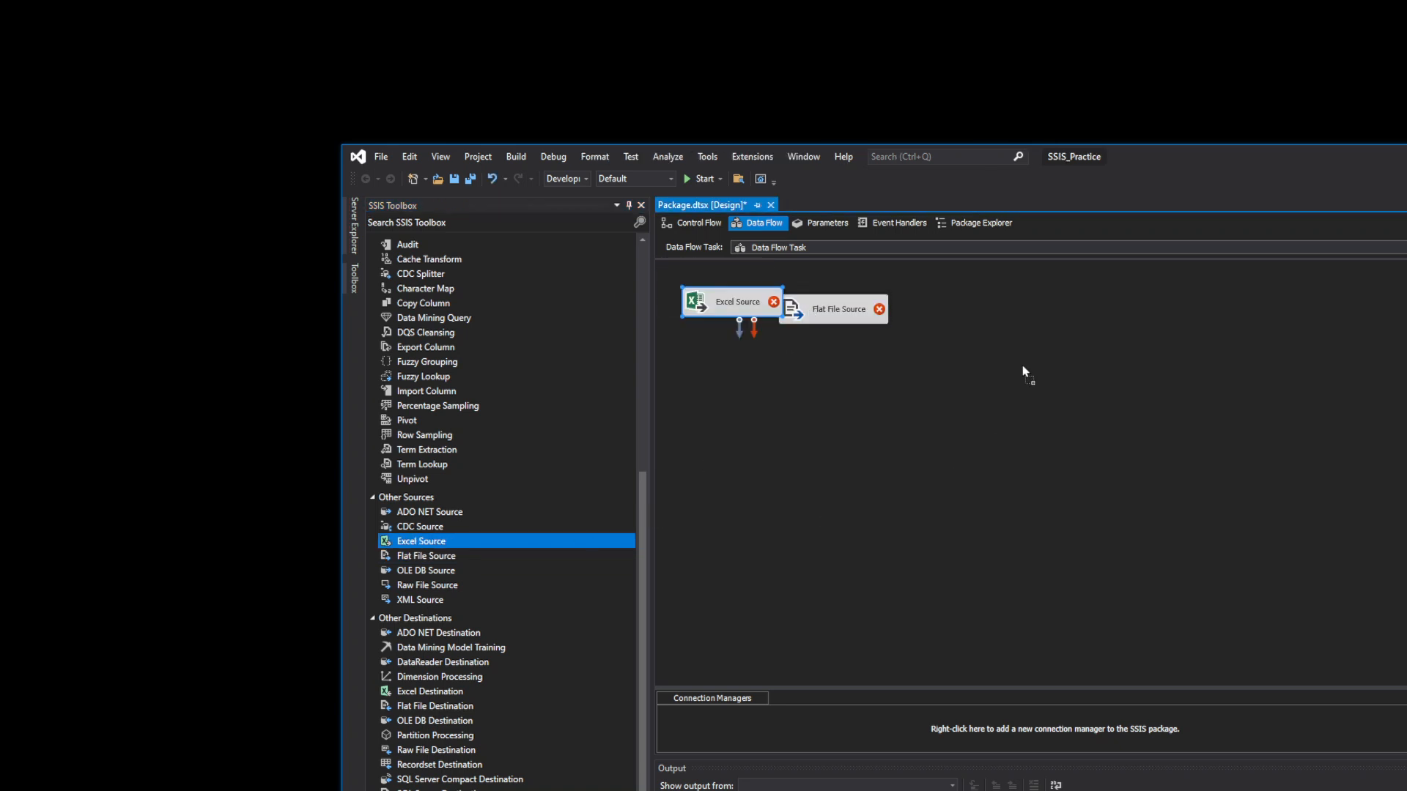
{"action": "left_click", "coordinate": [1085, 379]}
{"action": "right_click", "coordinate": [1112, 377]}
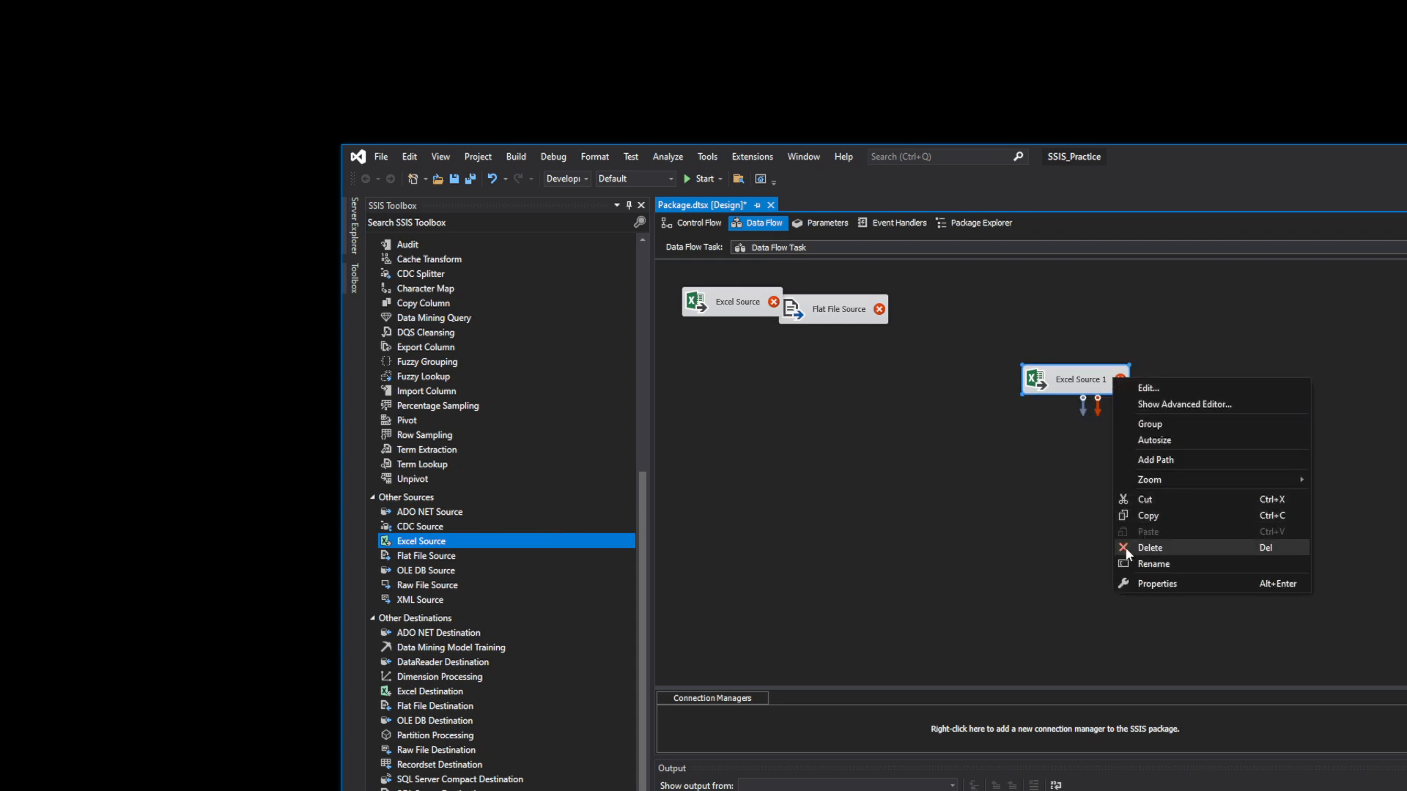
{"action": "left_click", "coordinate": [1147, 547]}
- Add an OLE DB Source and a Raw File Source to the right of the others
{"action": "left_click_drag", "start_coordinate": [435, 570], "coordinate": [961, 325]}
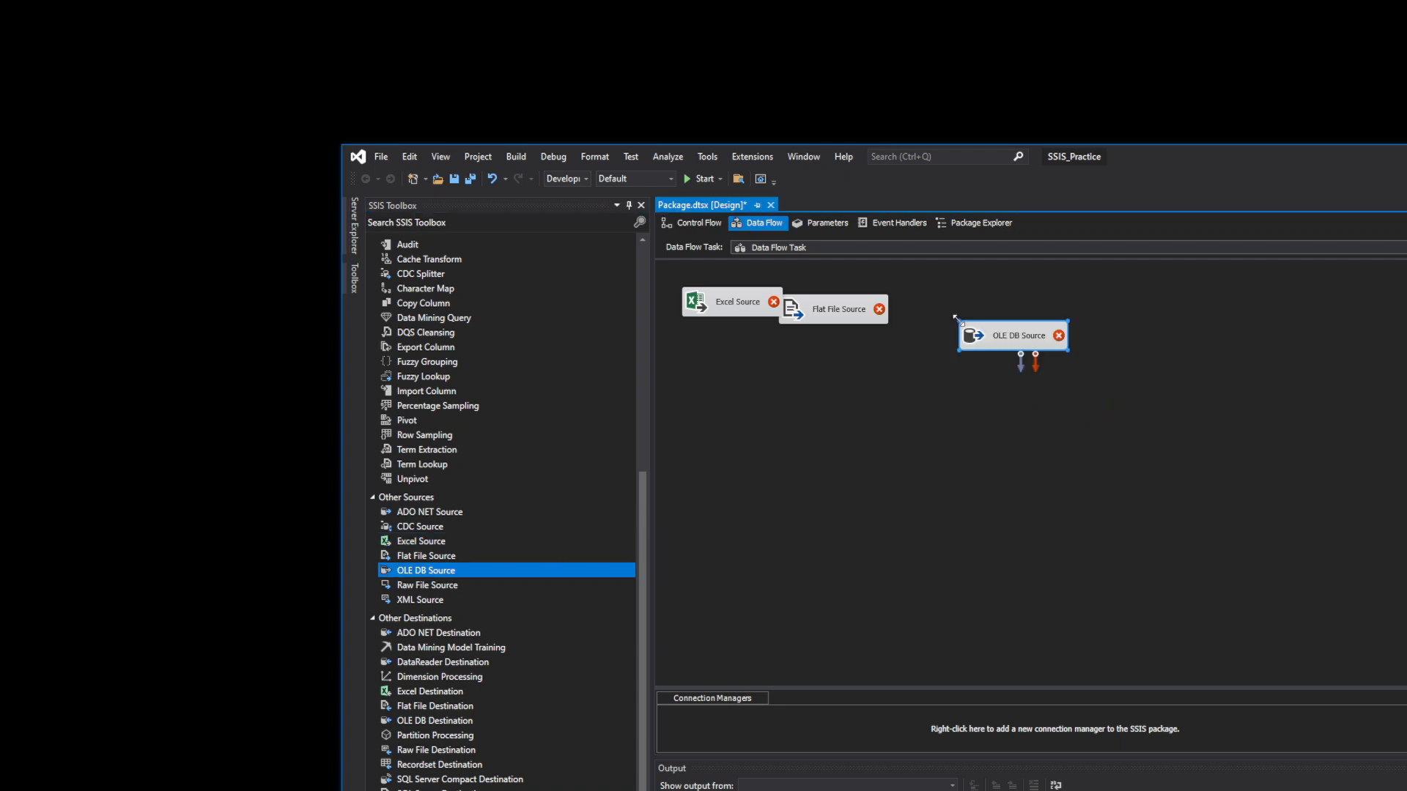
{"action": "left_click", "coordinate": [448, 586]}
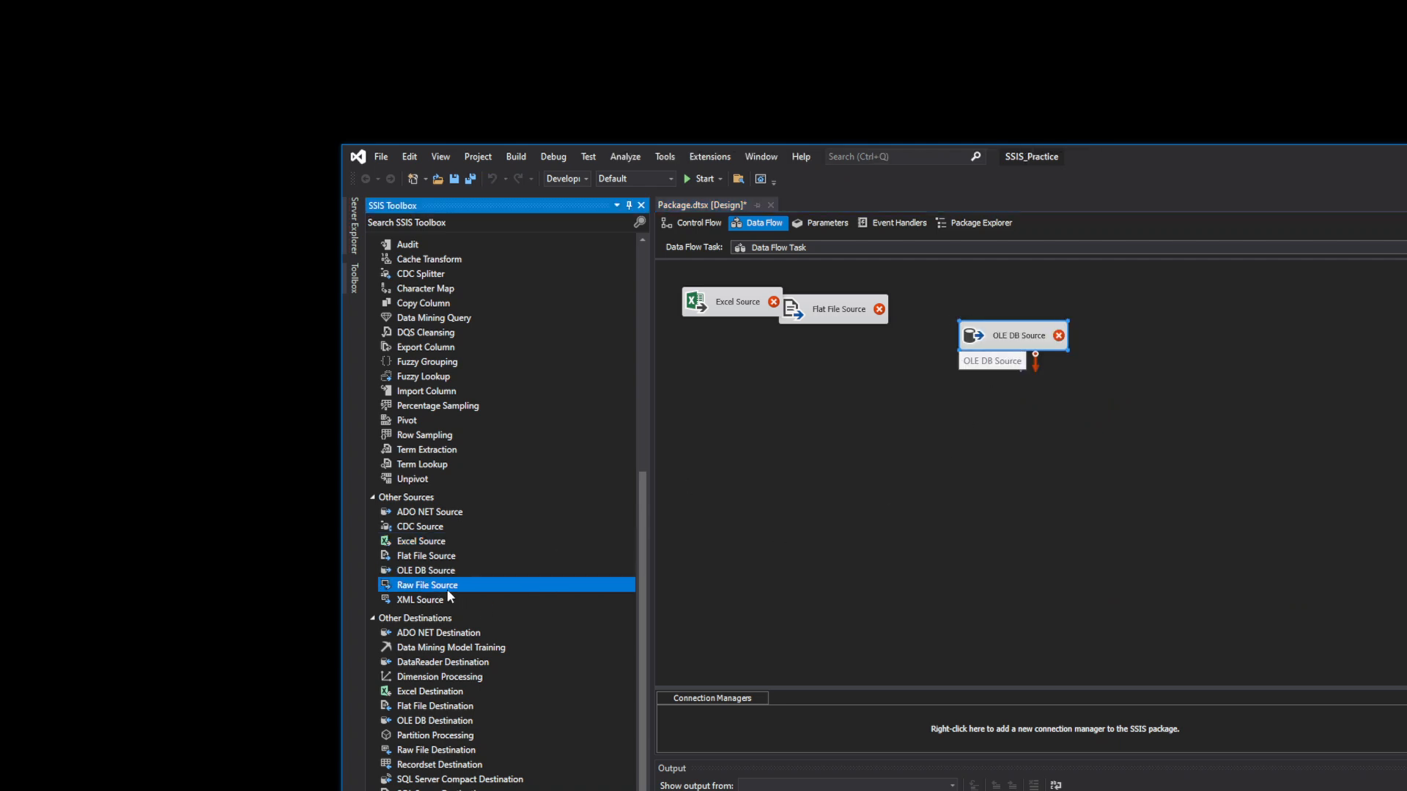
{"action": "left_click_drag", "start_coordinate": [447, 596], "coordinate": [1139, 344]}
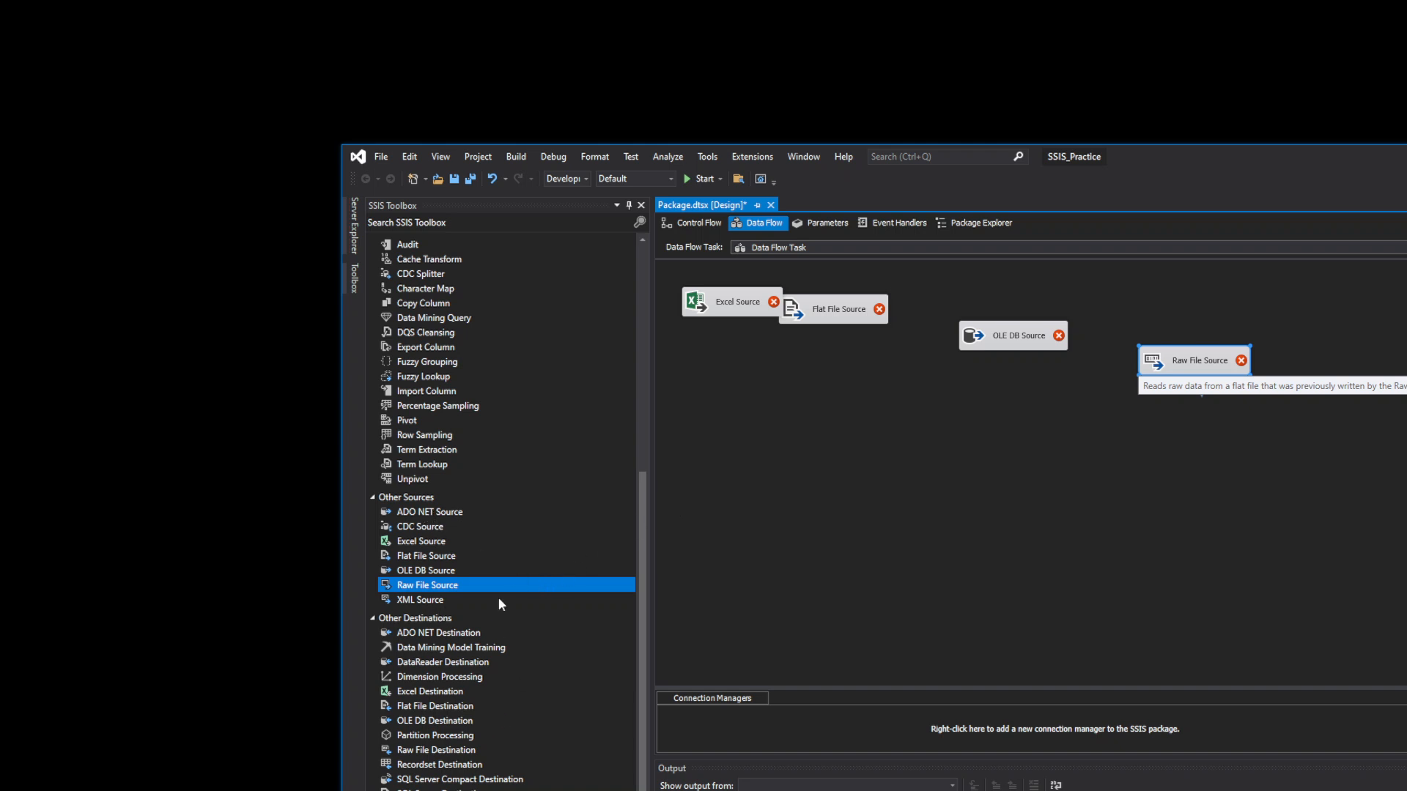
{"action": "double_click", "coordinate": [1181, 357]}
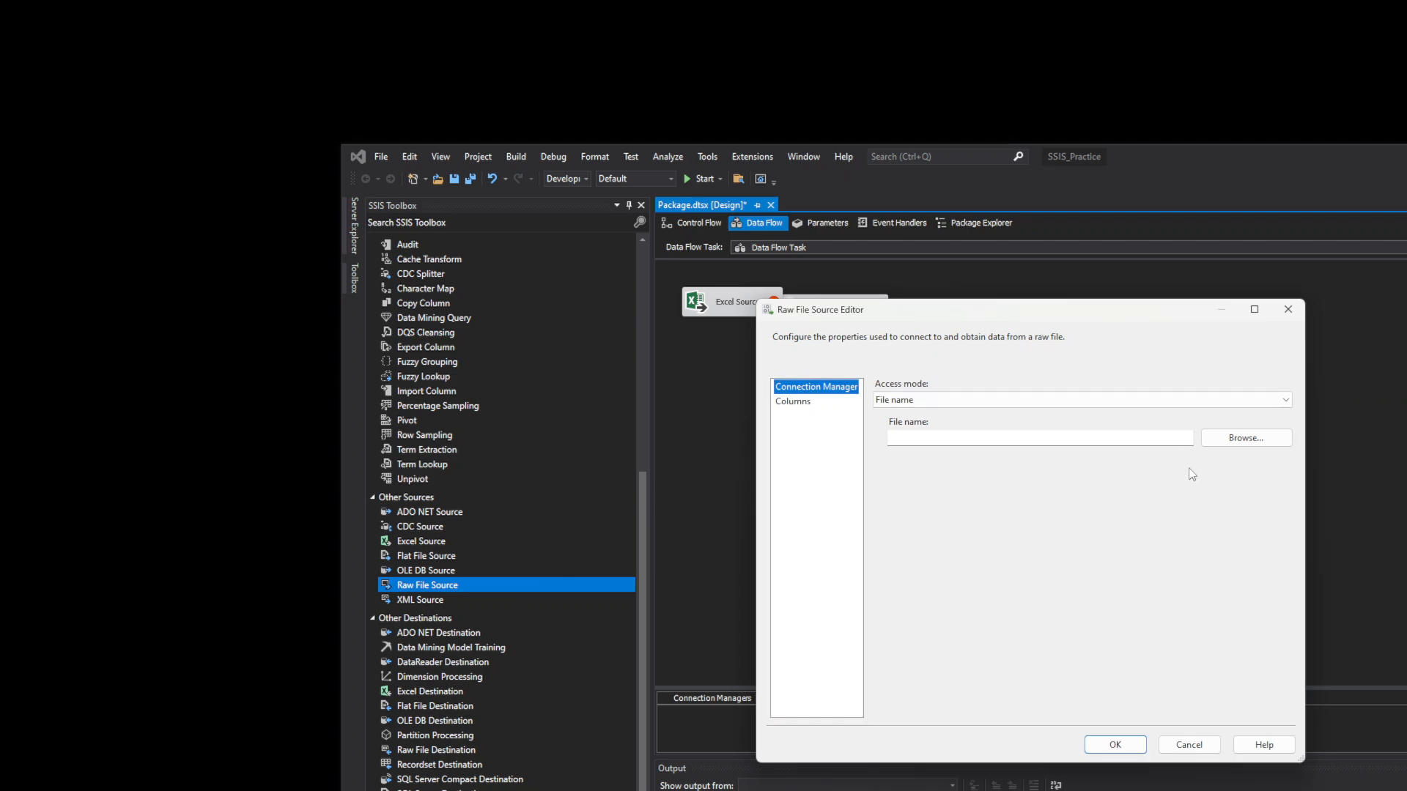
{"action": "left_click", "coordinate": [1250, 437]}
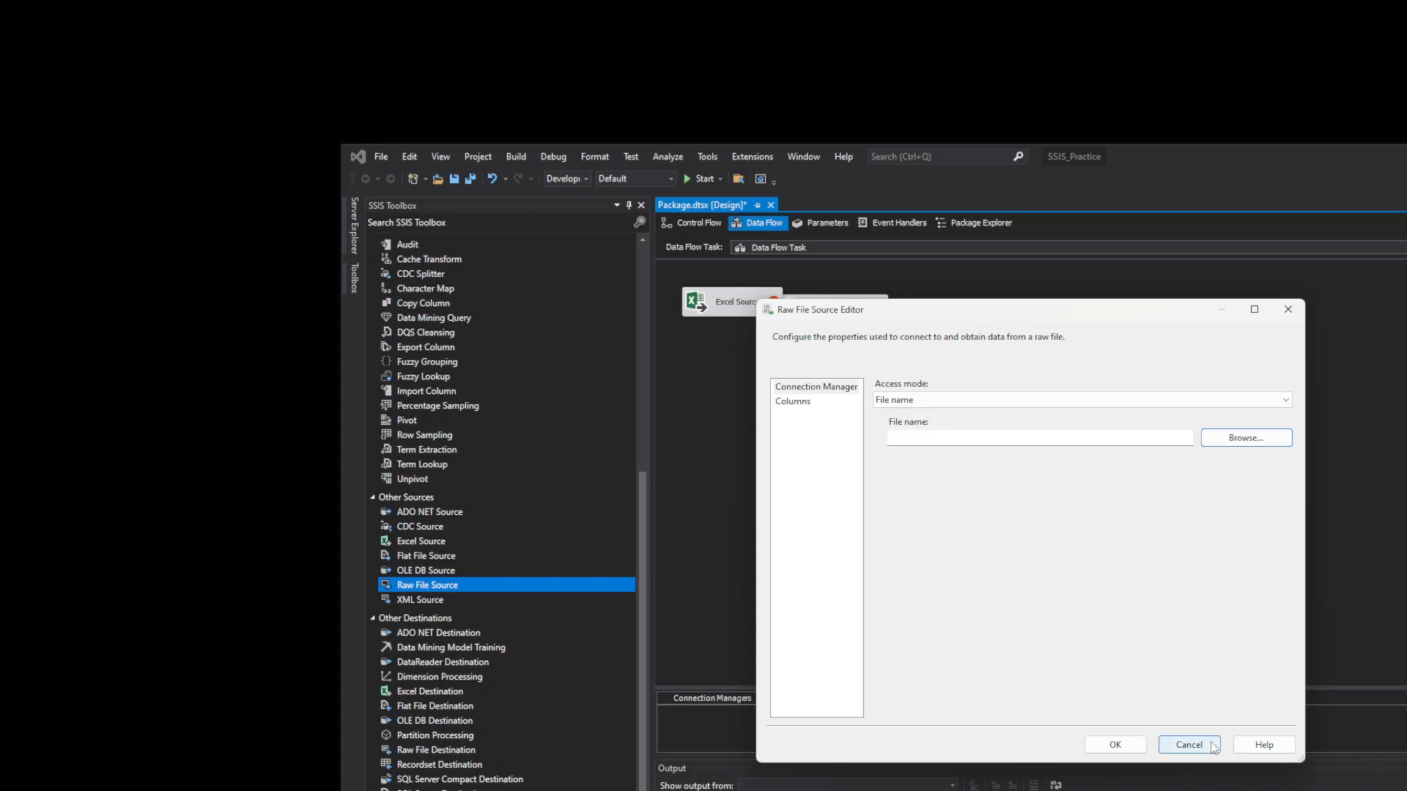
{"action": "left_click", "coordinate": [1213, 746]}
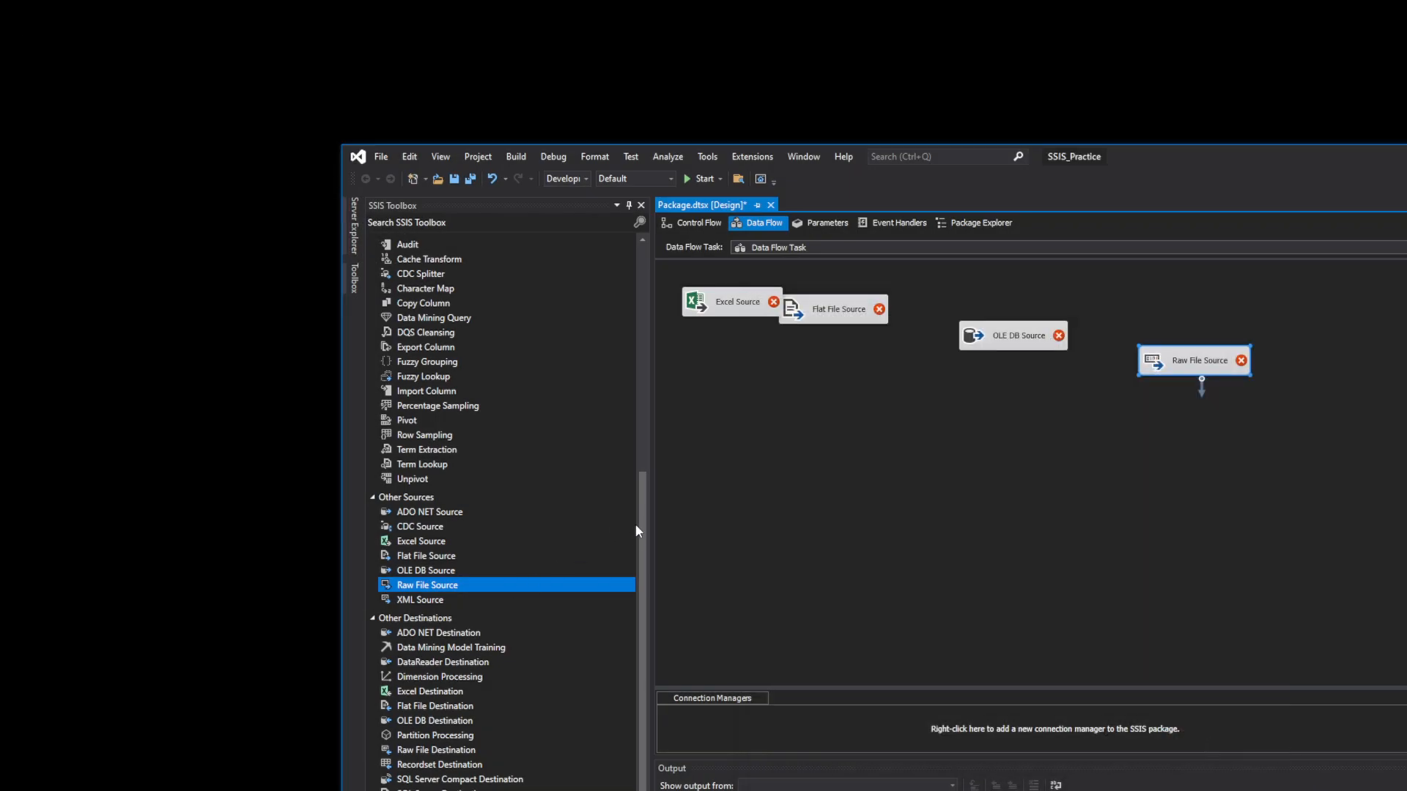
- Drop an Excel Destination below the sources and an OLE DB Destination onto the data flow canvas
{"action": "left_click_drag", "start_coordinate": [640, 551], "coordinate": [670, 651]}
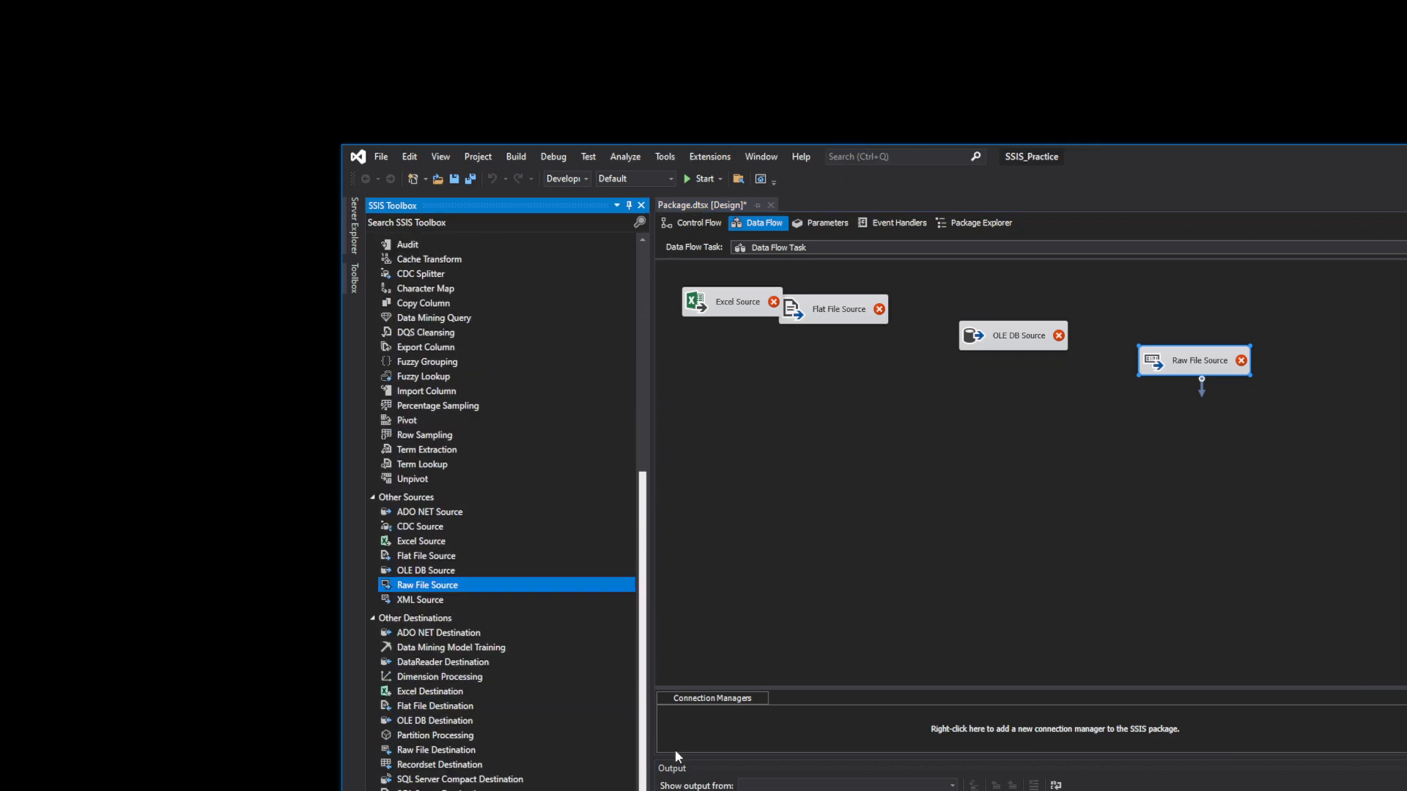
{"action": "left_click", "coordinate": [1117, 482]}
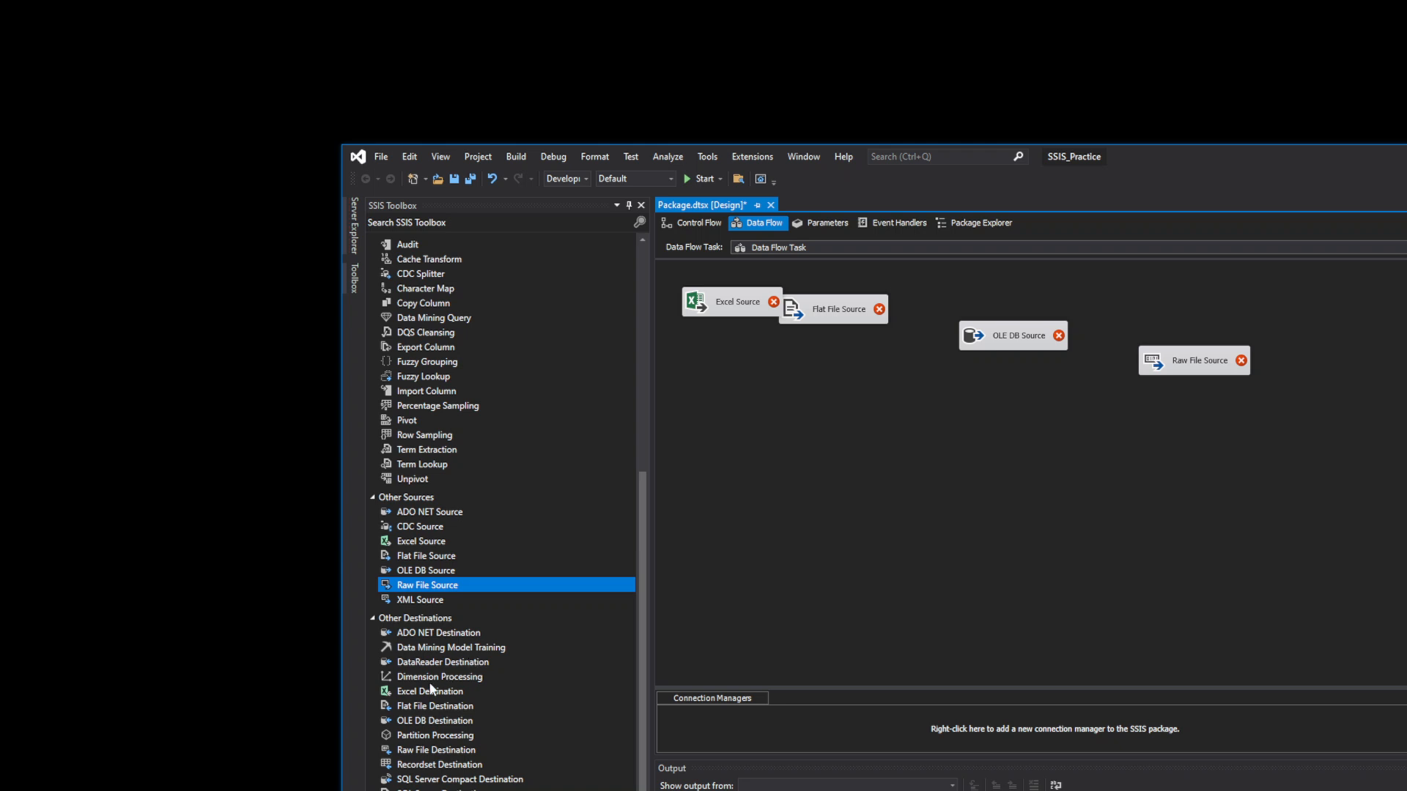
{"action": "left_click_drag", "start_coordinate": [436, 693], "coordinate": [746, 496]}
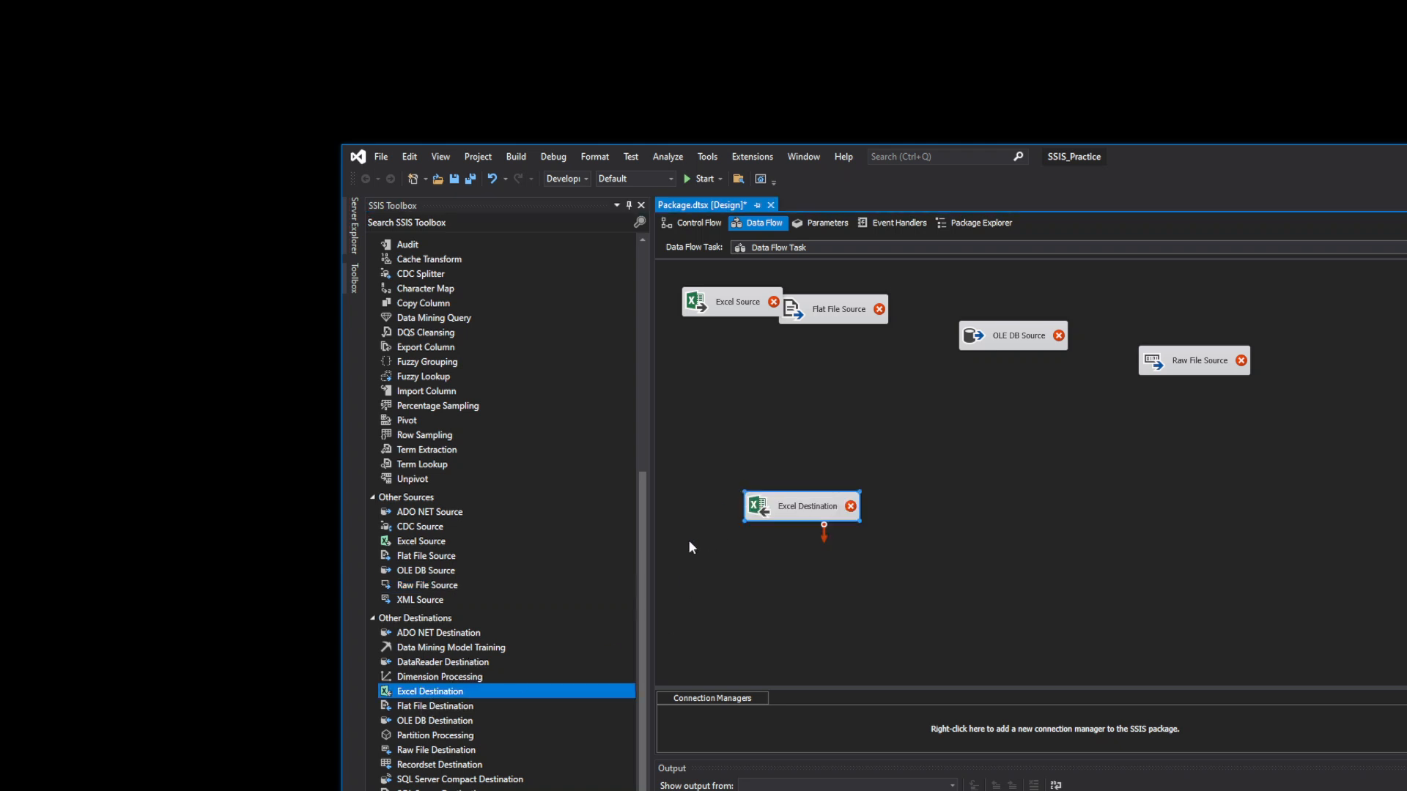
{"action": "left_click_drag", "start_coordinate": [429, 721], "coordinate": [929, 619]}
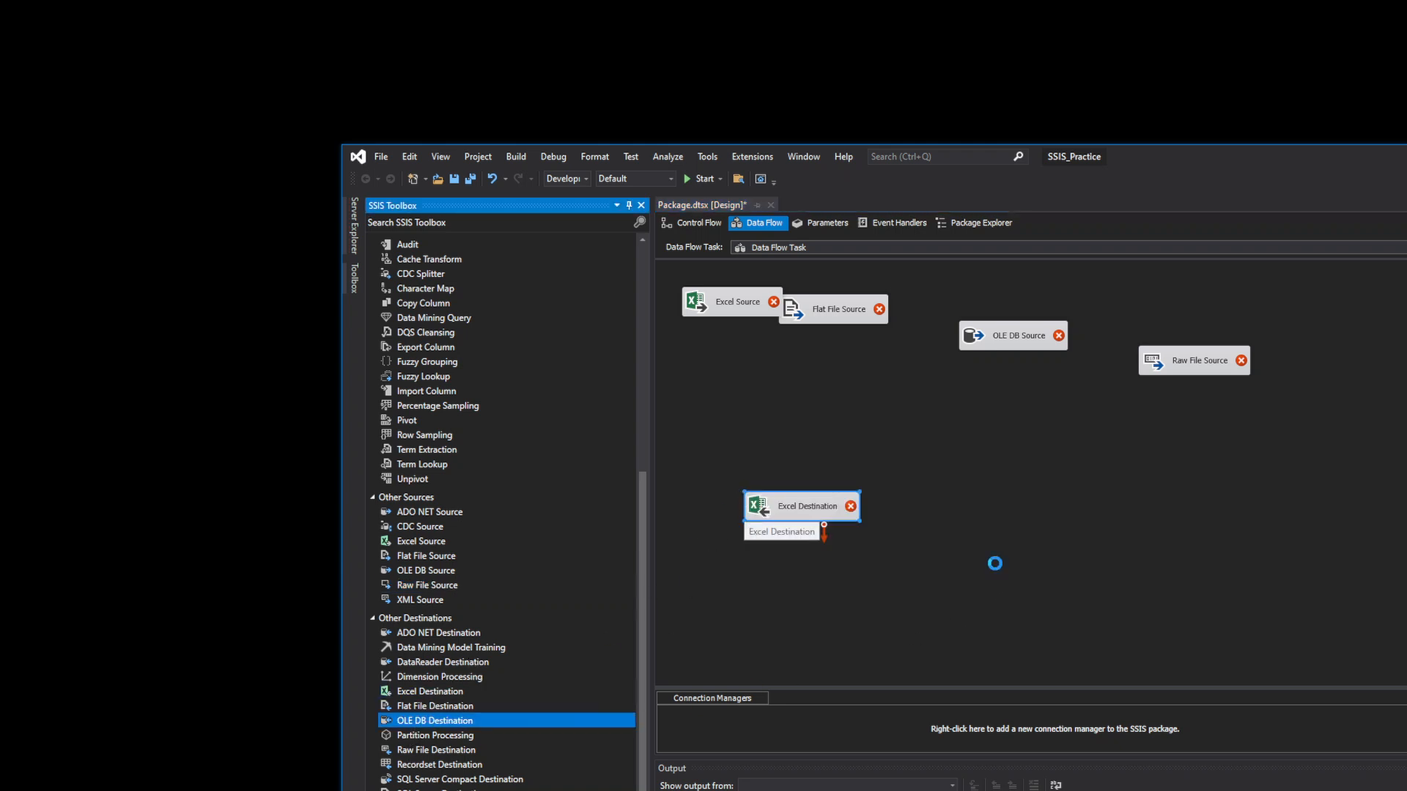
{"action": "left_click_drag", "start_coordinate": [994, 563], "coordinate": [994, 564]}
- Open the OLE DB Source Editor and check for existing OLE DB connection managers, finding none
{"action": "left_click", "coordinate": [1001, 345]}
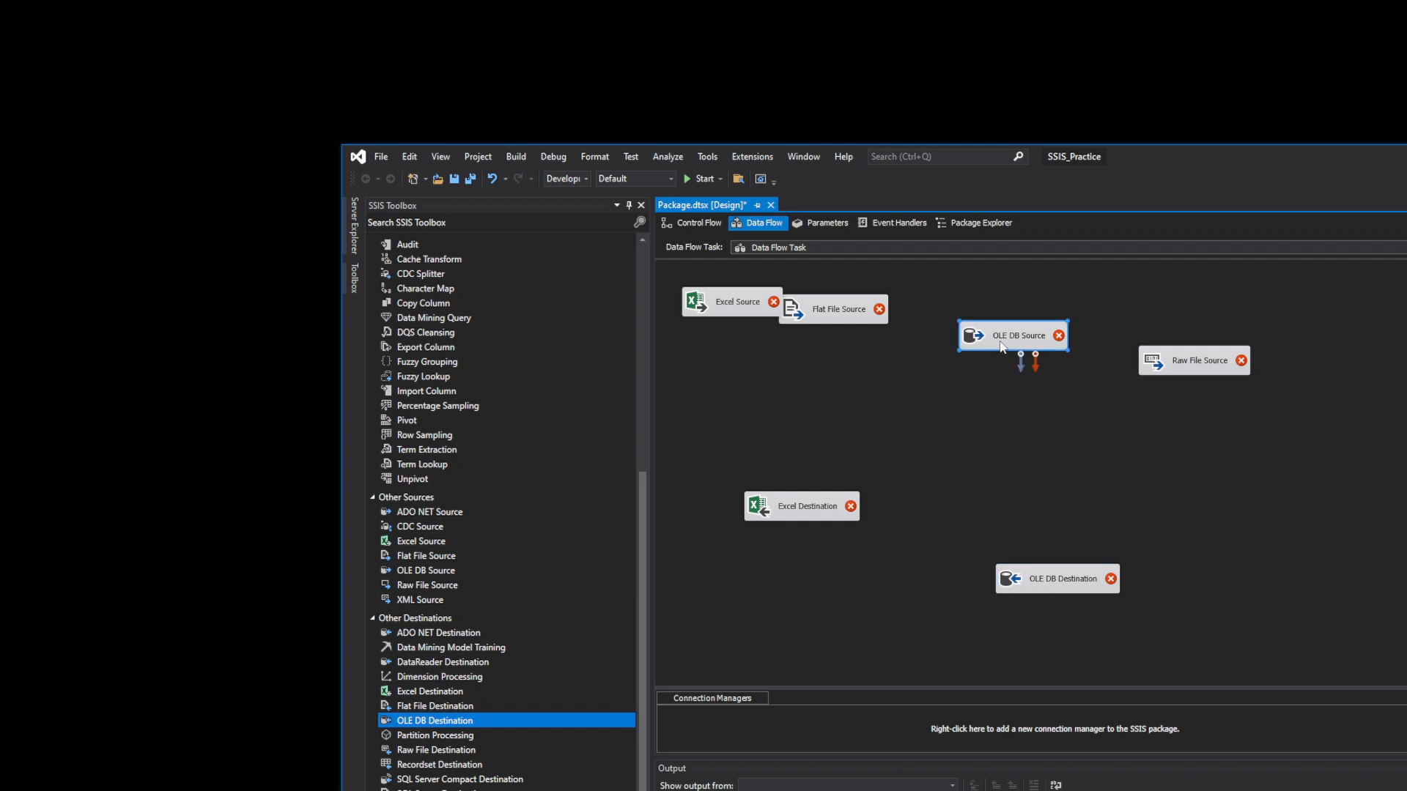
{"action": "double_click", "coordinate": [1002, 346]}
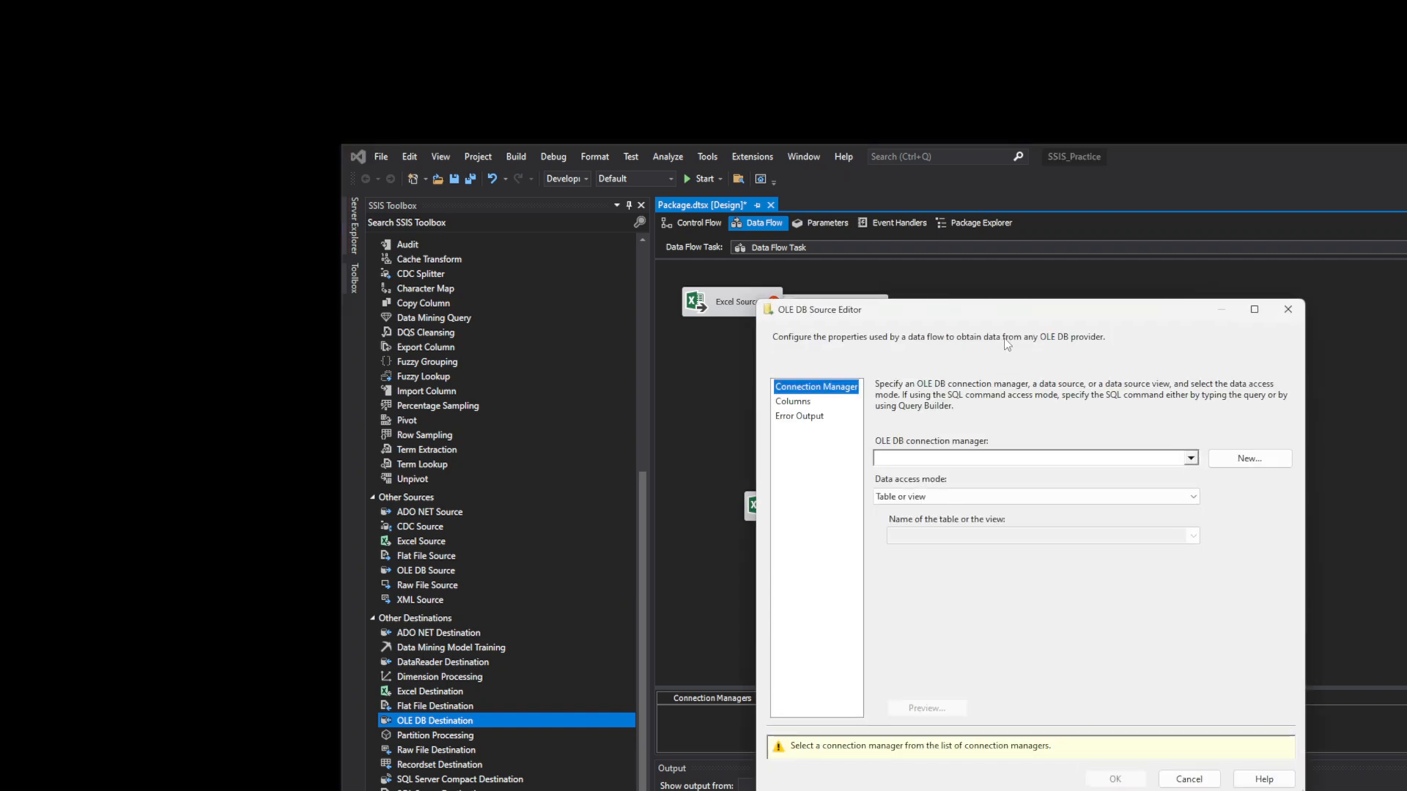
{"action": "left_click", "coordinate": [1191, 458]}
{"action": "left_click", "coordinate": [1234, 452]}
{"action": "left_click", "coordinate": [1169, 597]}
{"action": "left_click", "coordinate": [1241, 460]}
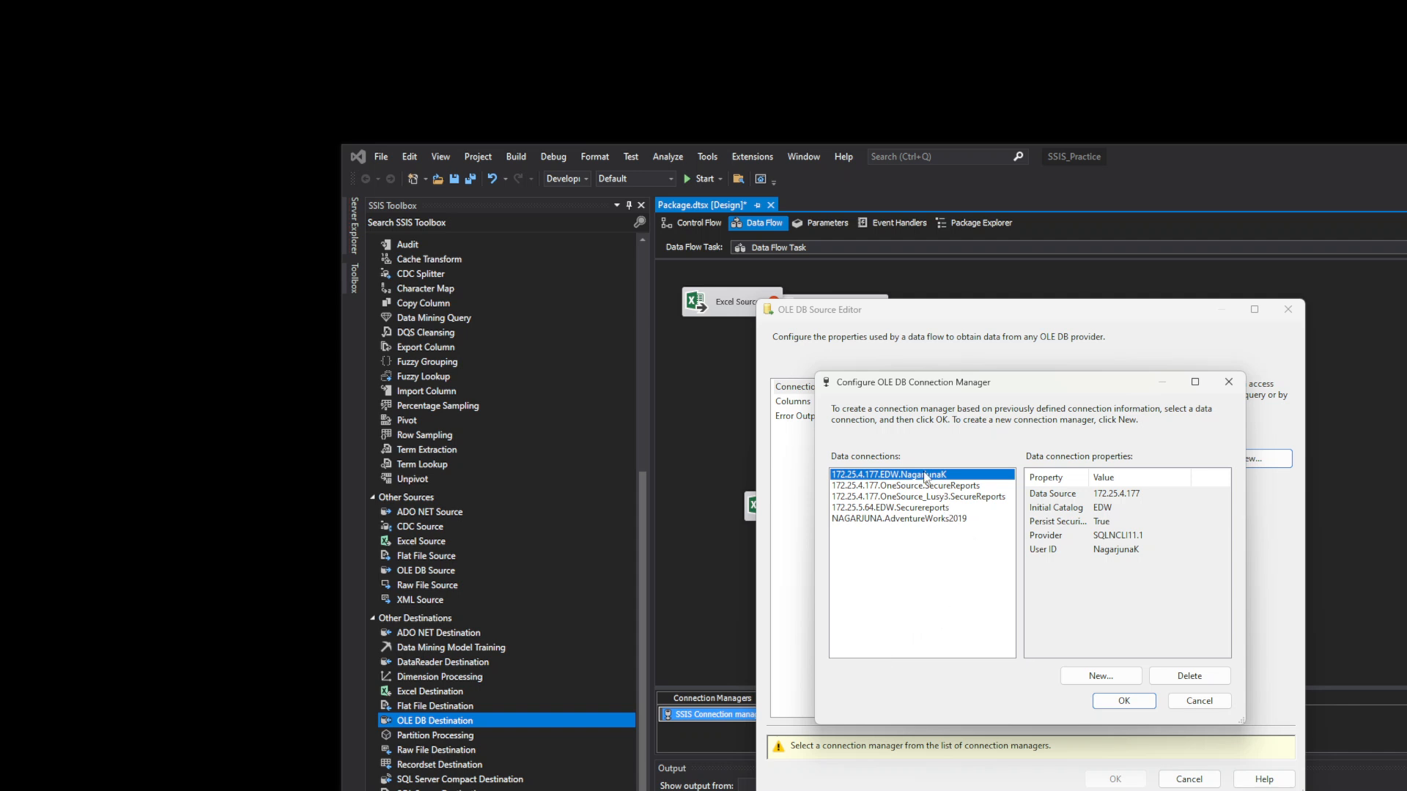
{"action": "left_click", "coordinate": [1191, 702]}
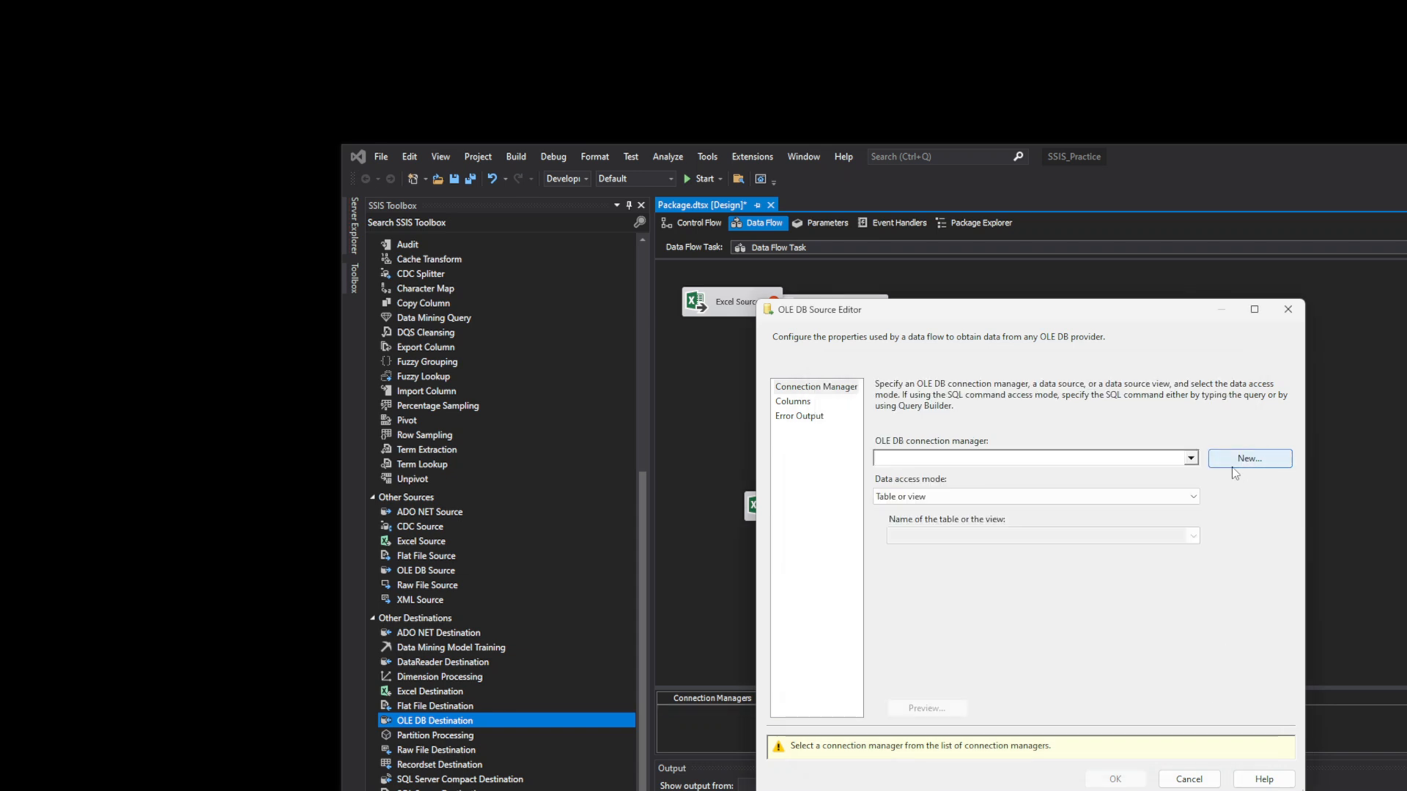
{"action": "left_click", "coordinate": [1190, 459]}
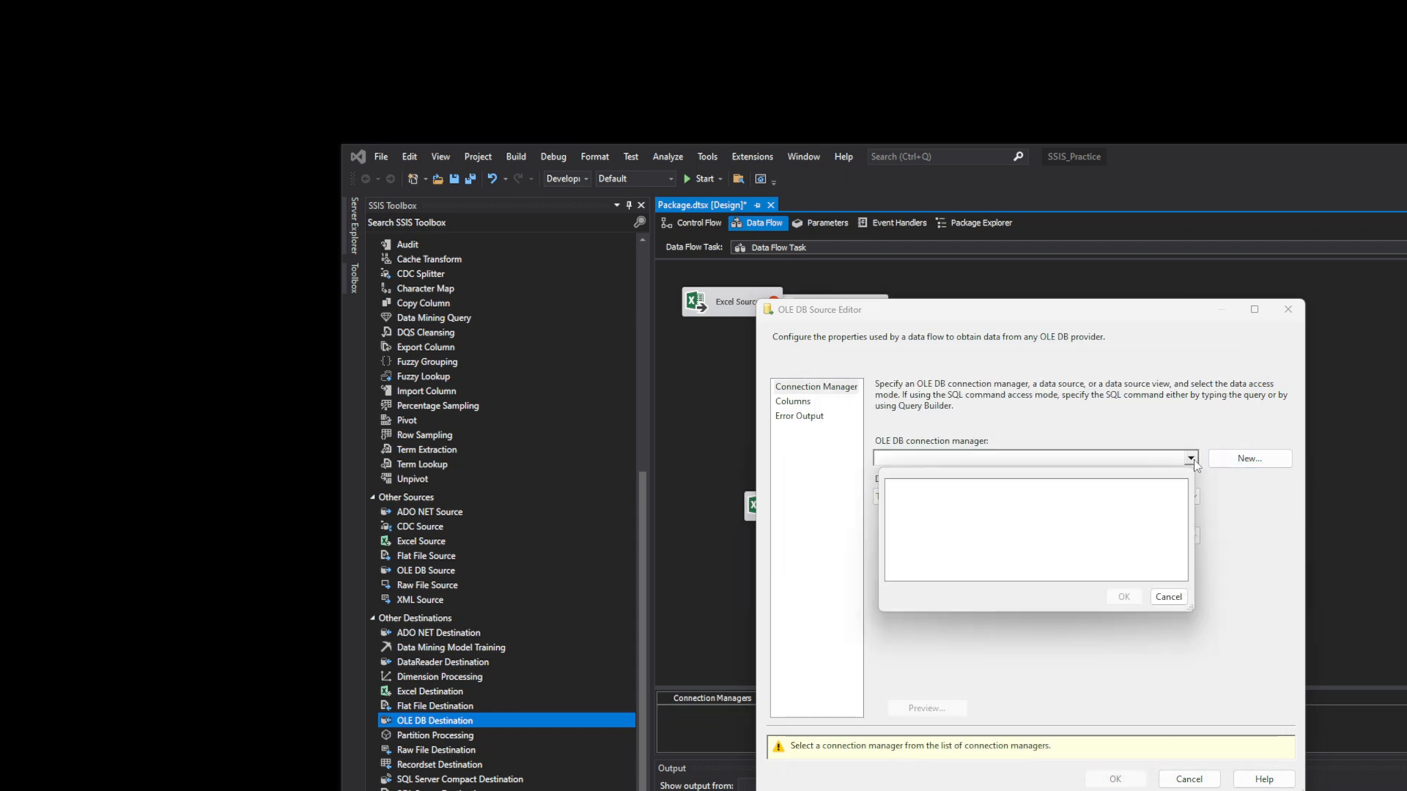
{"action": "left_click", "coordinate": [1170, 597]}
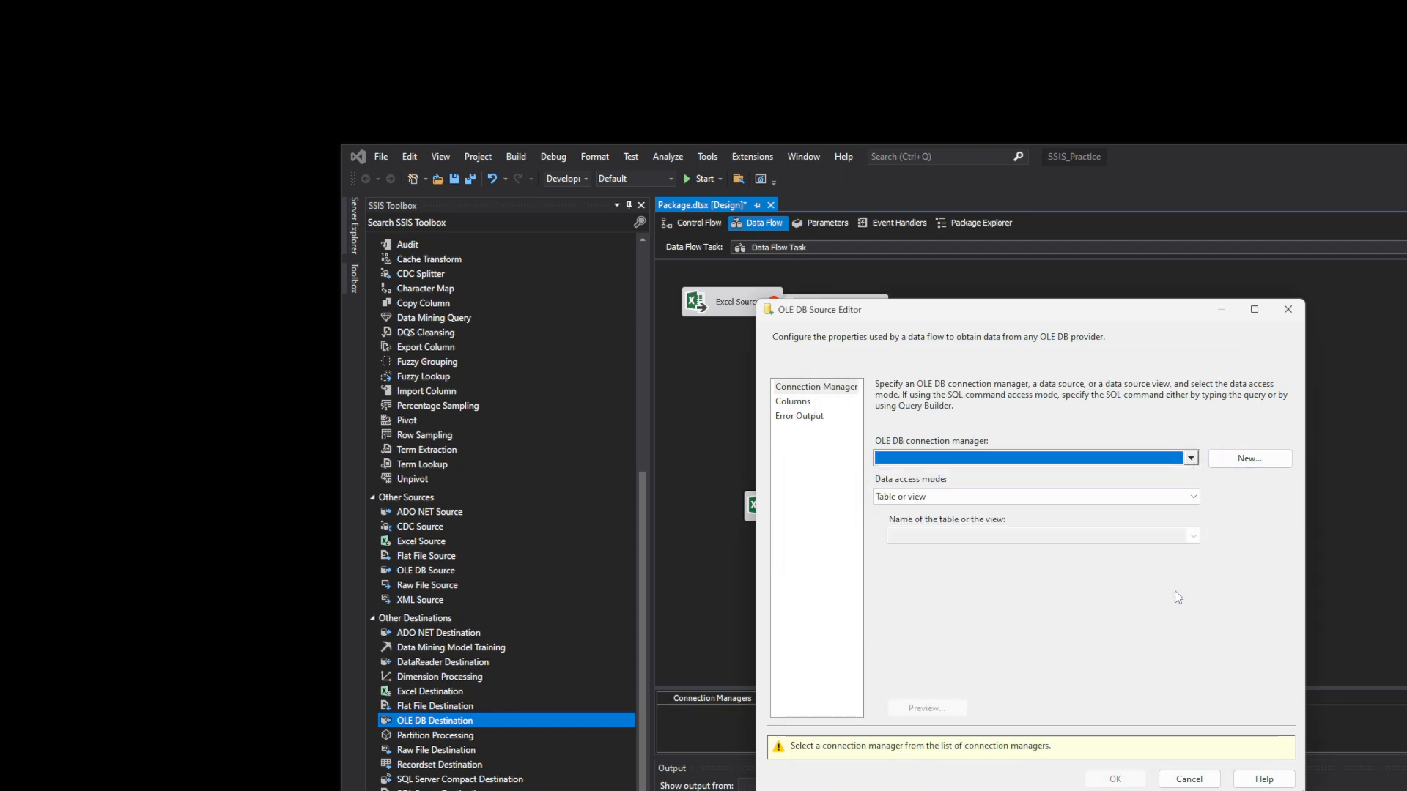
- Start a new OLE DB data connection, try the Server name list, then switch to SQL Server Management Studio
{"action": "left_click", "coordinate": [1257, 466]}
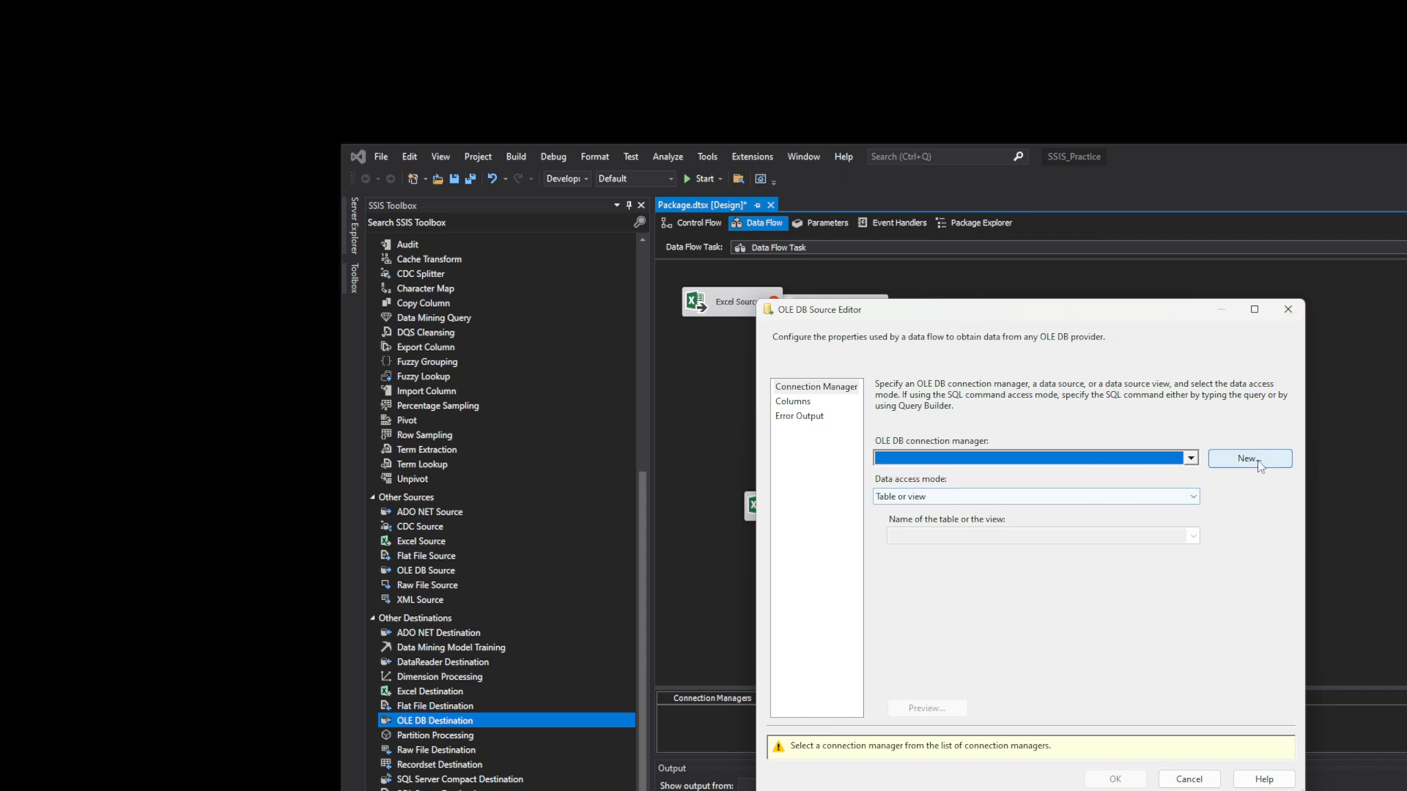
{"action": "left_click", "coordinate": [1257, 462]}
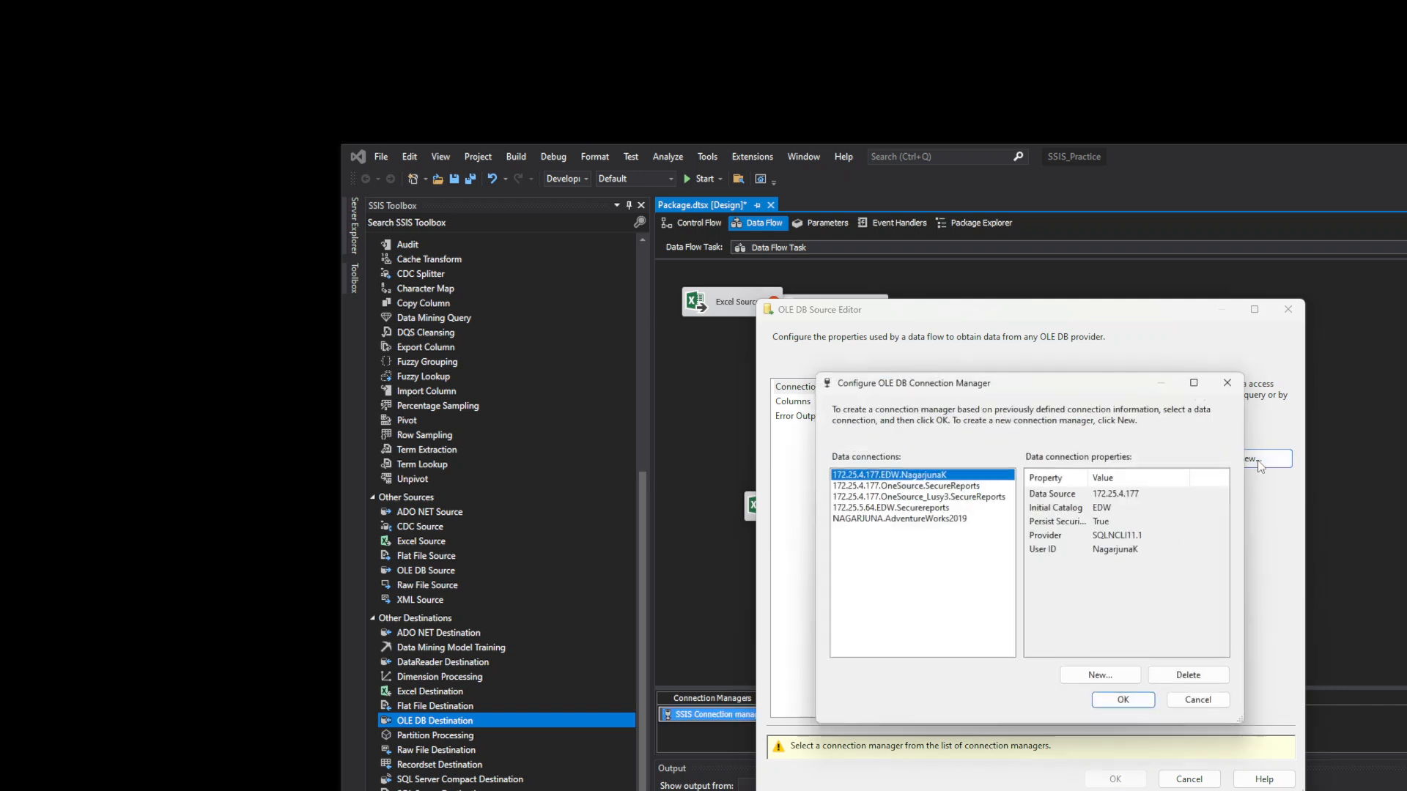
{"action": "left_click", "coordinate": [1113, 680]}
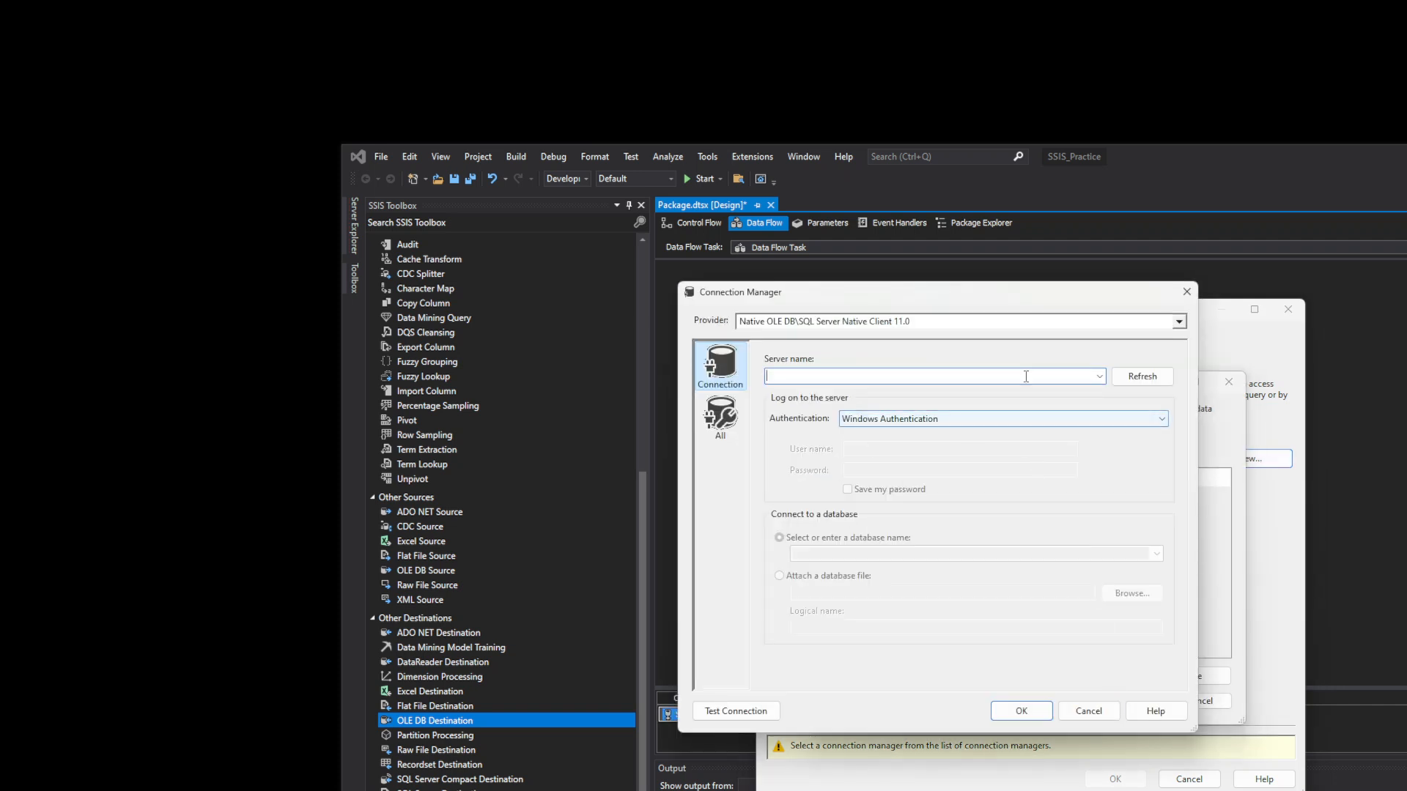
{"action": "left_click", "coordinate": [1099, 377]}
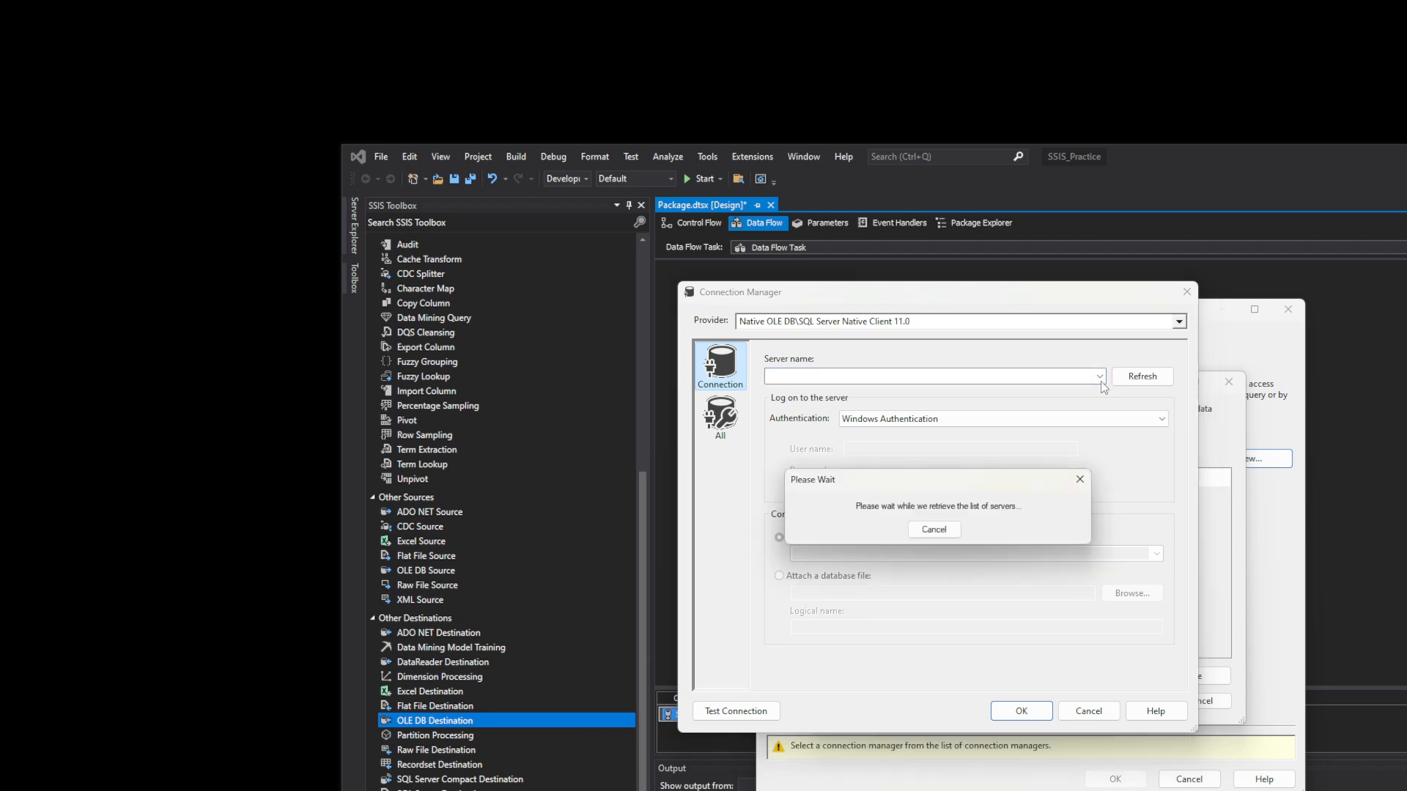
{"action": "left_click", "coordinate": [944, 533]}
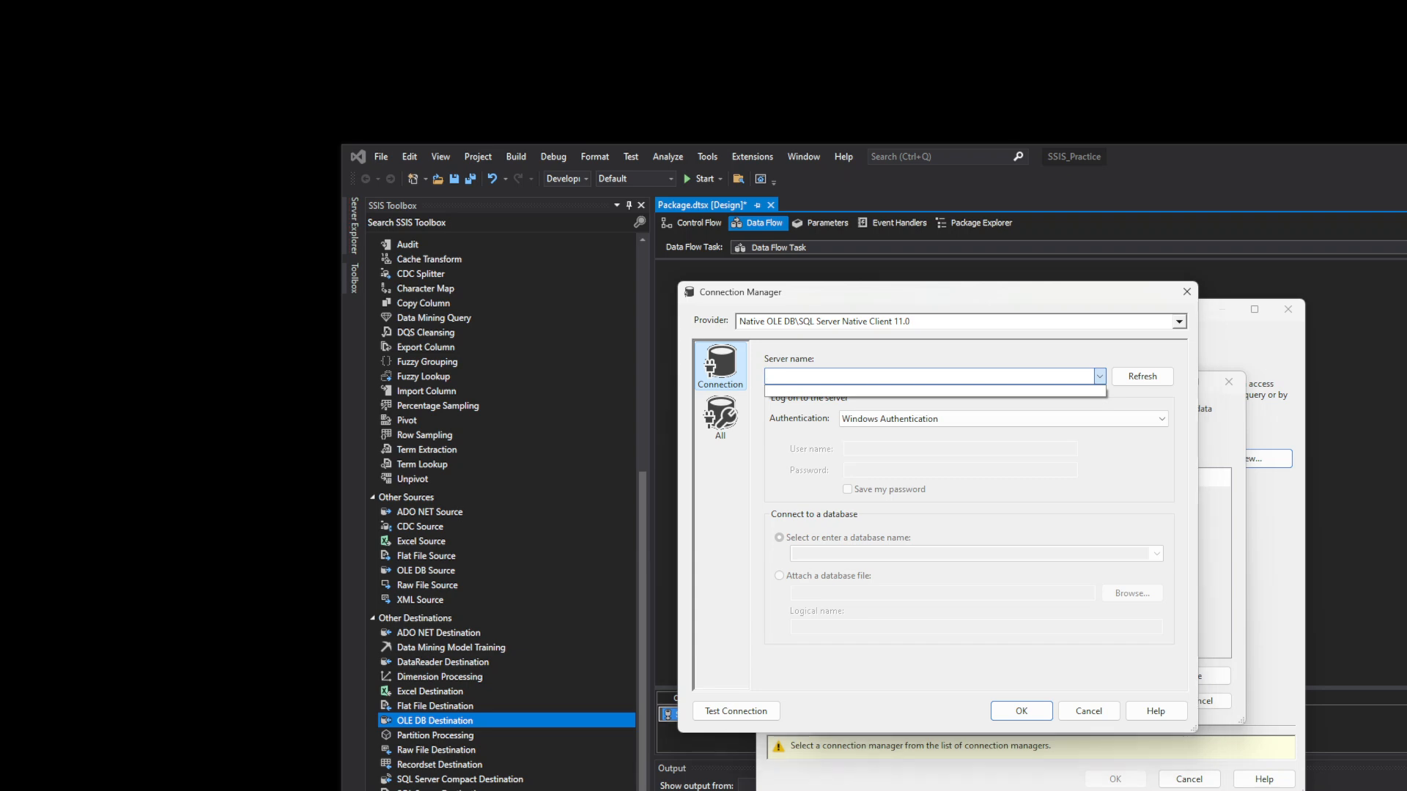
{"action": "key", "text": "alt+Tab"}
{"action": "left_click_drag", "start_coordinate": [750, 493], "coordinate": [749, 243]}
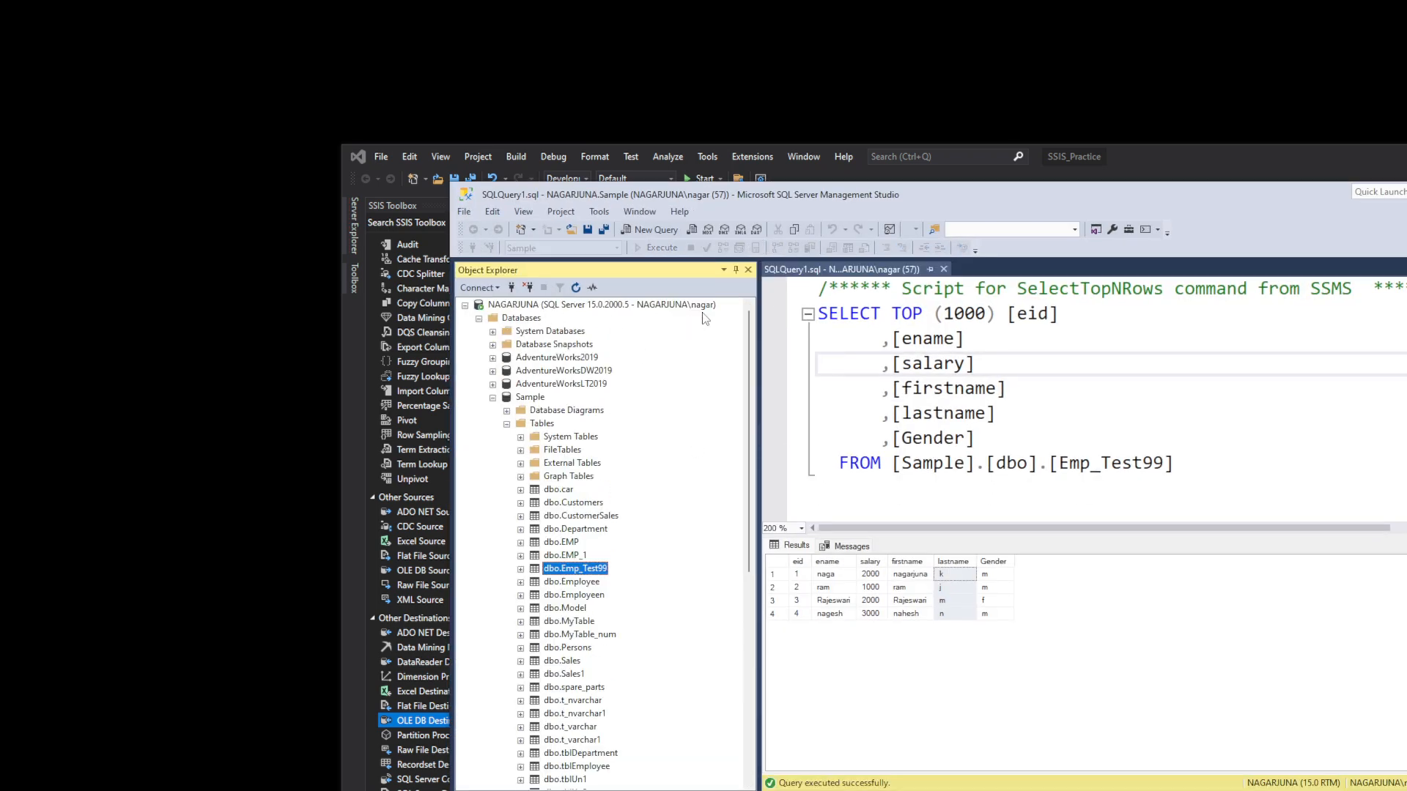
- Copy the local server name from SSMS's Connect dialog and return to Visual Studio
{"action": "left_click", "coordinate": [511, 287]}
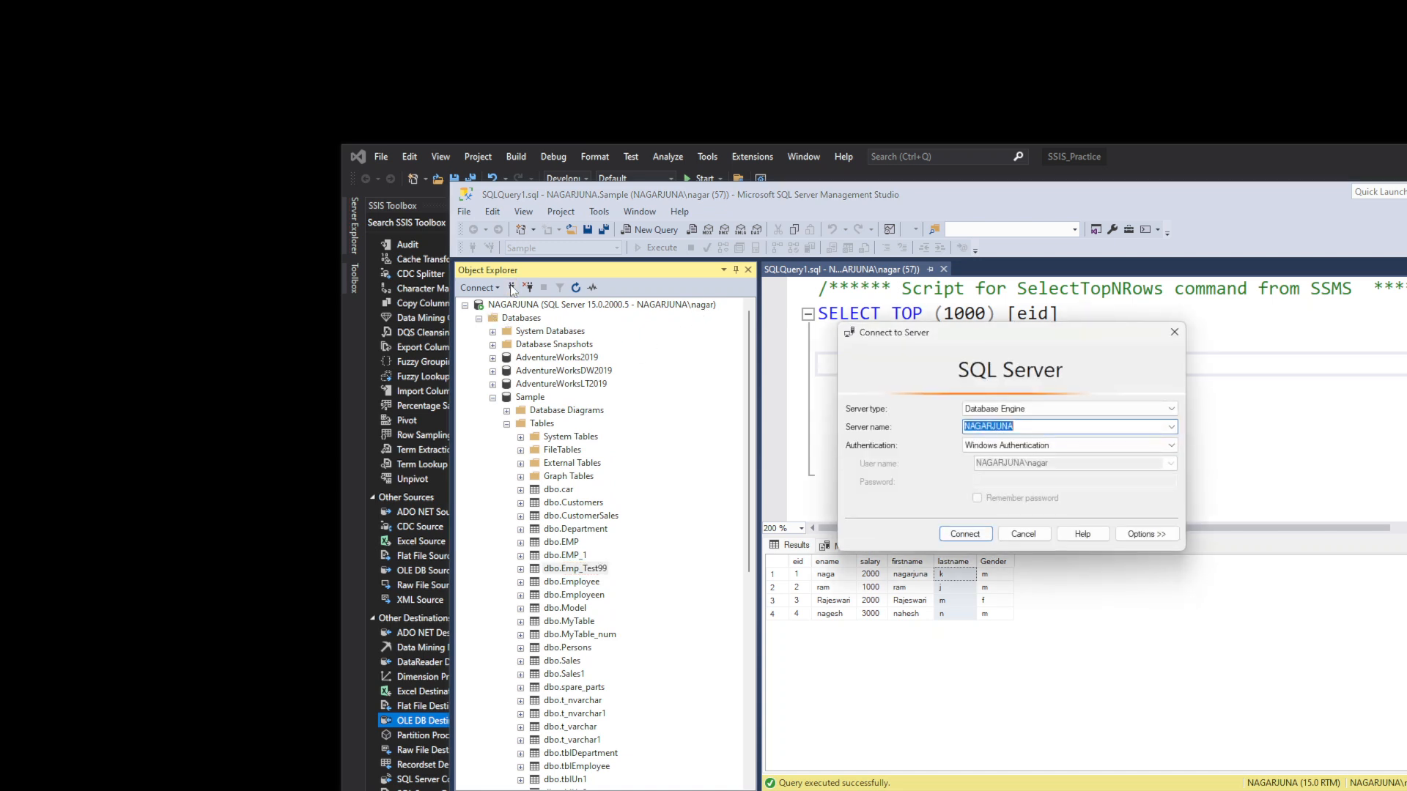
{"action": "left_click", "coordinate": [1040, 425]}
{"action": "left_click_drag", "start_coordinate": [1056, 427], "coordinate": [962, 427]}
{"action": "key", "text": "ctrl+c"}
{"action": "key", "text": "alt+Tab"}
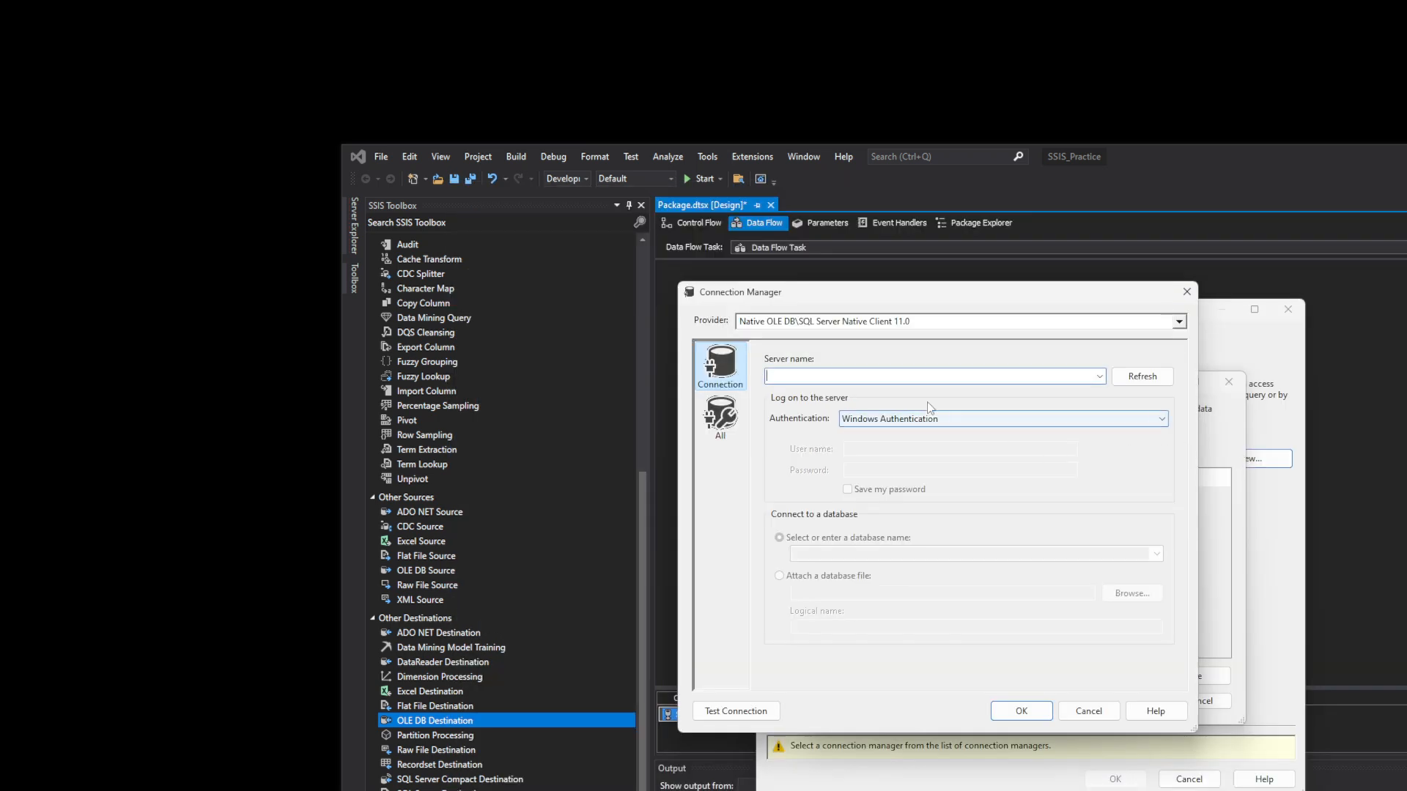
- Create a connection using the pasted server name, Windows Authentication and the AdventureWorks2019 database
{"action": "key", "text": "ctrl+v"}
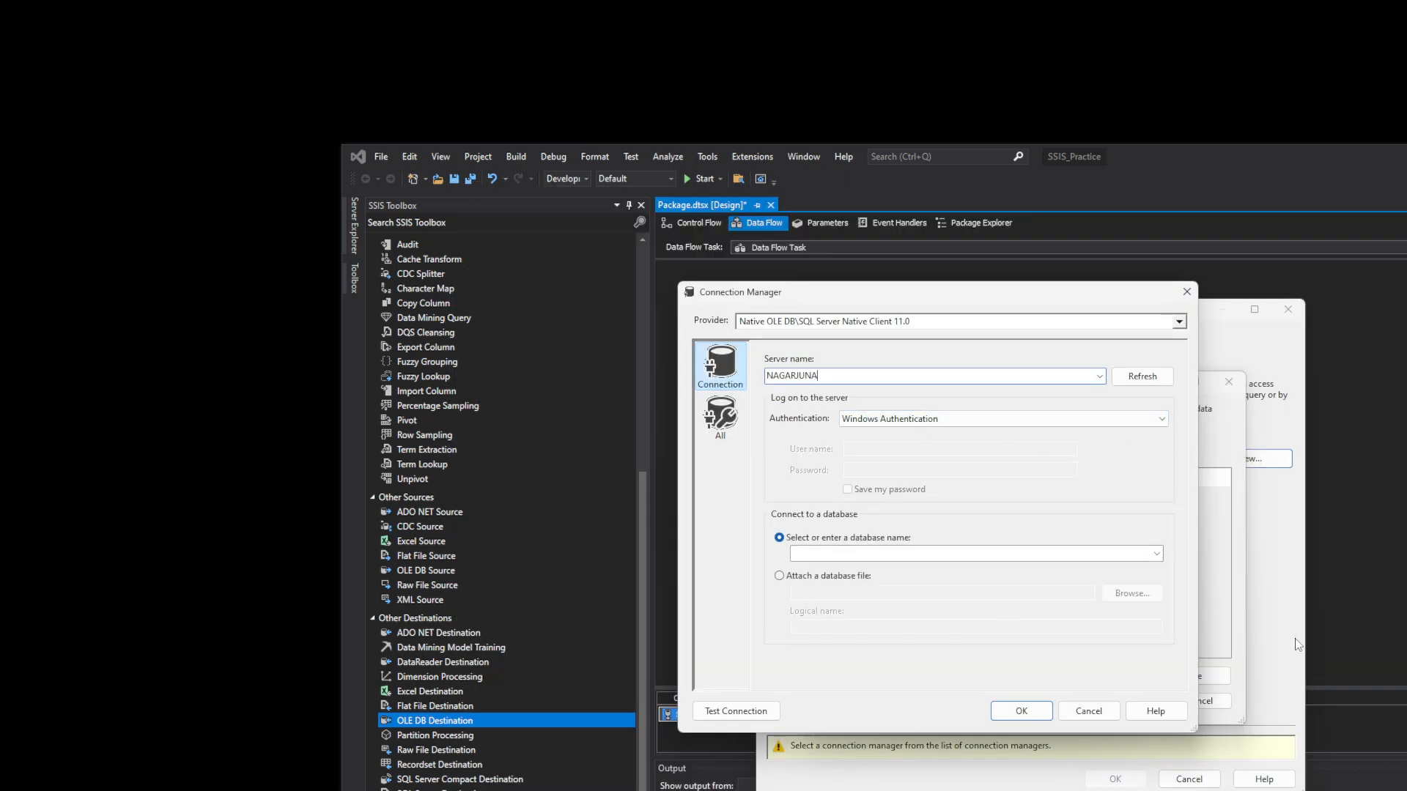
{"action": "left_click", "coordinate": [1119, 419]}
{"action": "left_click", "coordinate": [1121, 420]}
{"action": "left_click", "coordinate": [1123, 424]}
{"action": "left_click", "coordinate": [1123, 422]}
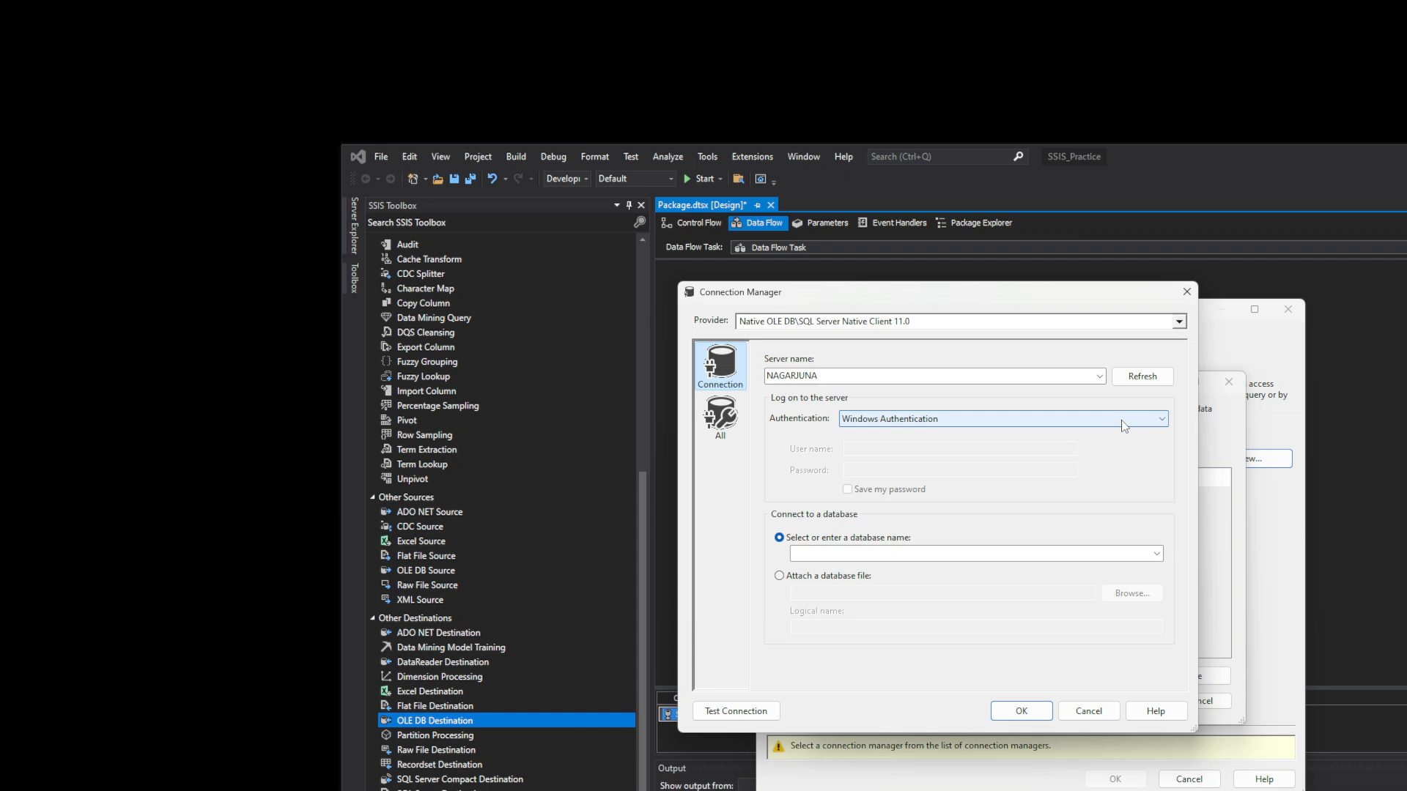
{"action": "left_click", "coordinate": [1123, 423]}
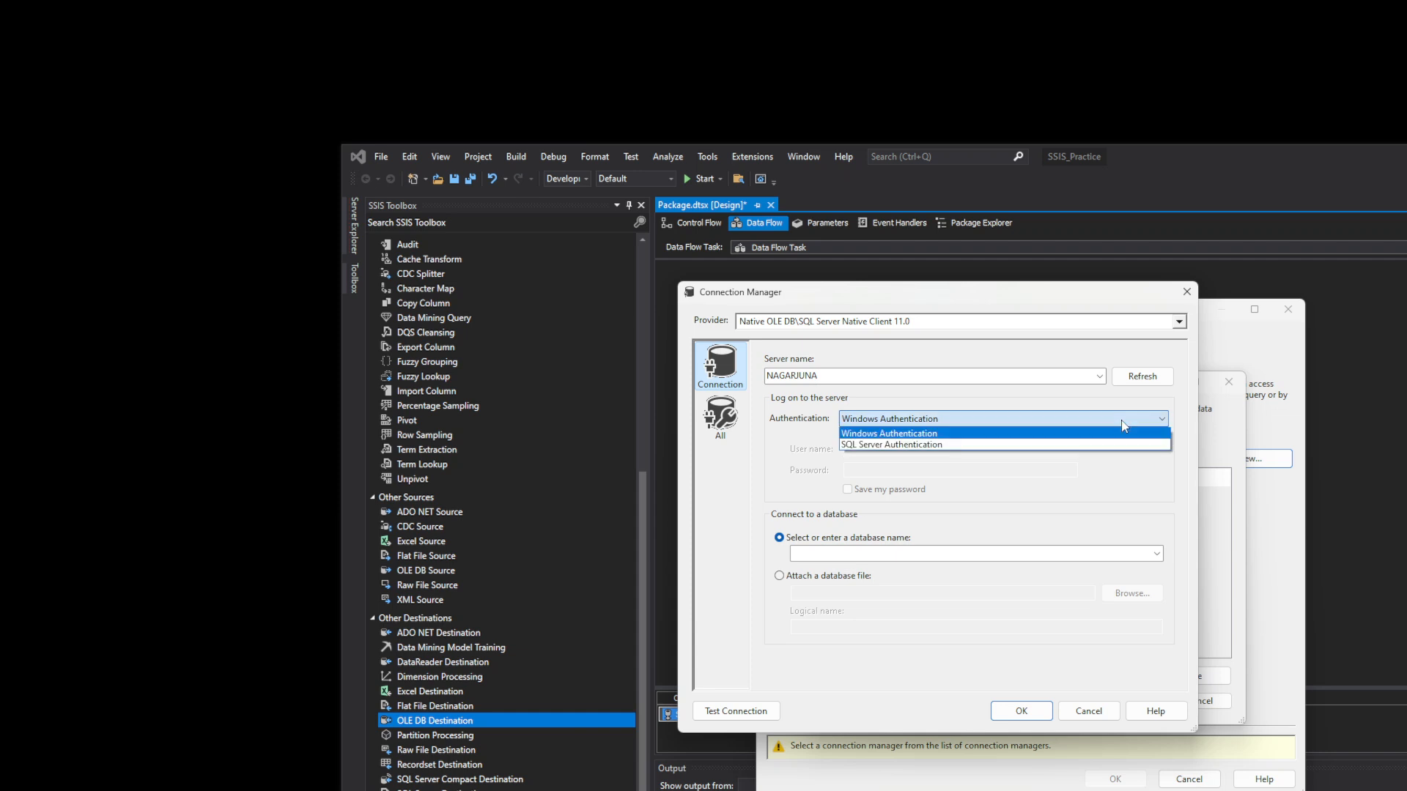
{"action": "left_click", "coordinate": [1123, 423]}
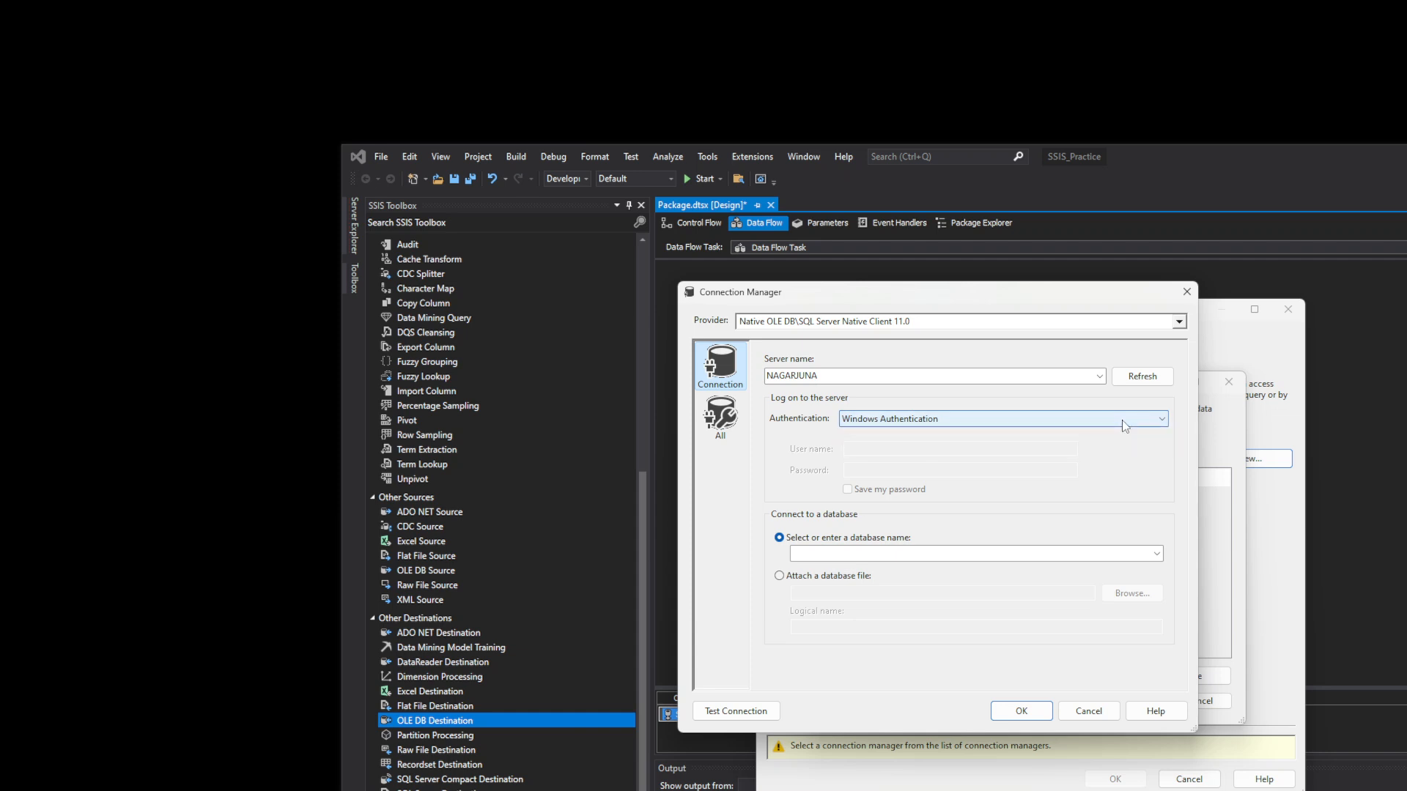
{"action": "left_click", "coordinate": [1157, 555]}
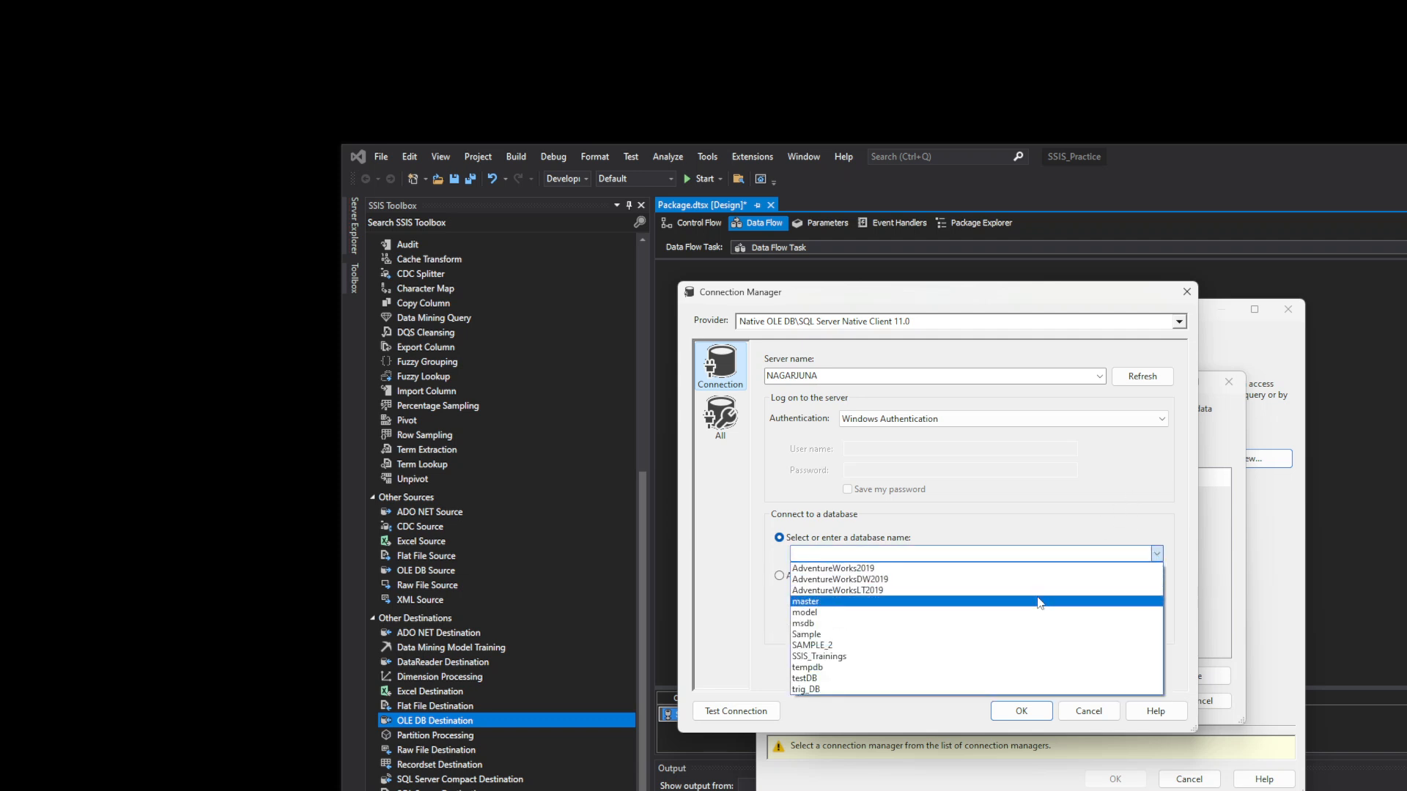
{"action": "left_click", "coordinate": [1040, 569]}
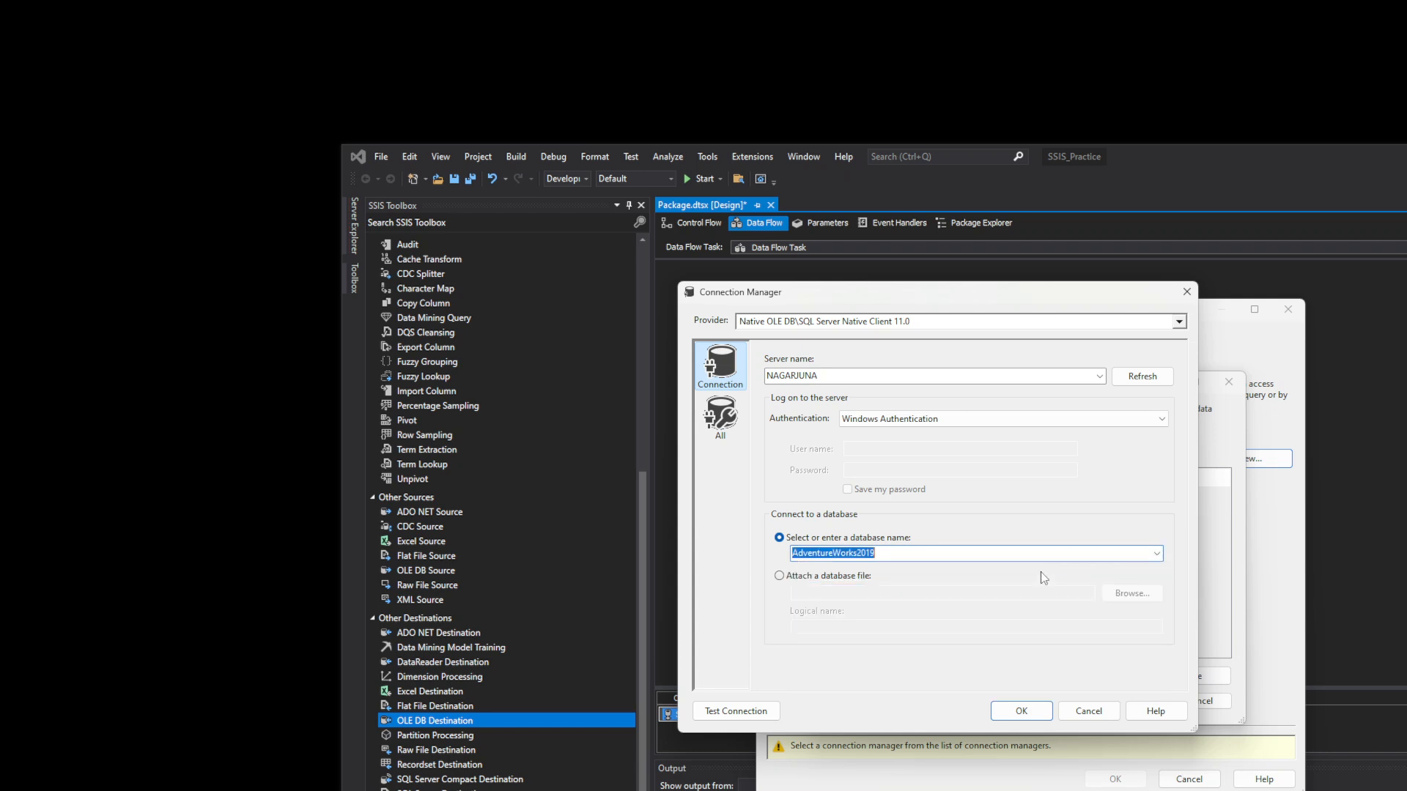
{"action": "left_click", "coordinate": [1048, 718]}
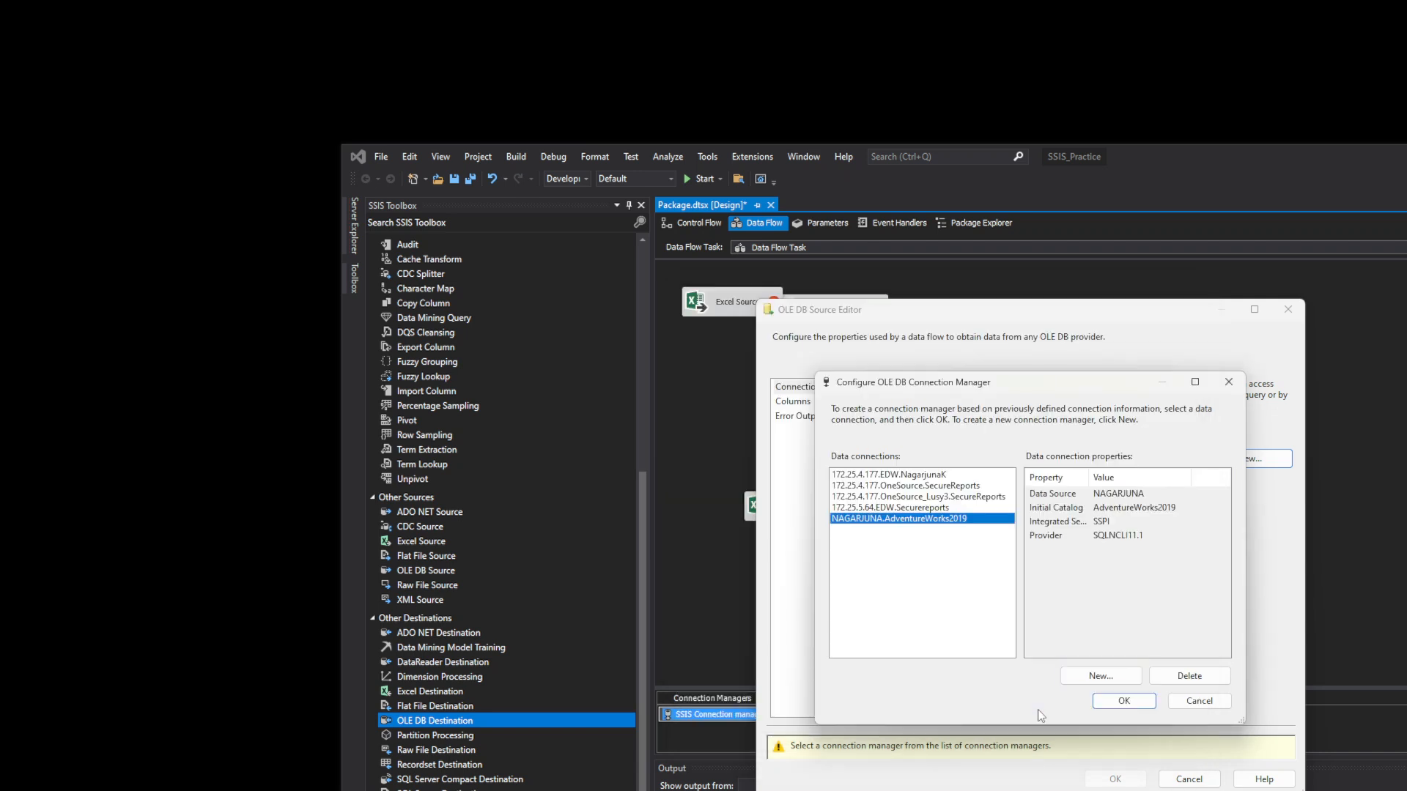
- Use that connection with table [dbo].[audit_sa] in the OLE DB Source Editor, then cancel it
{"action": "left_click", "coordinate": [1120, 702]}
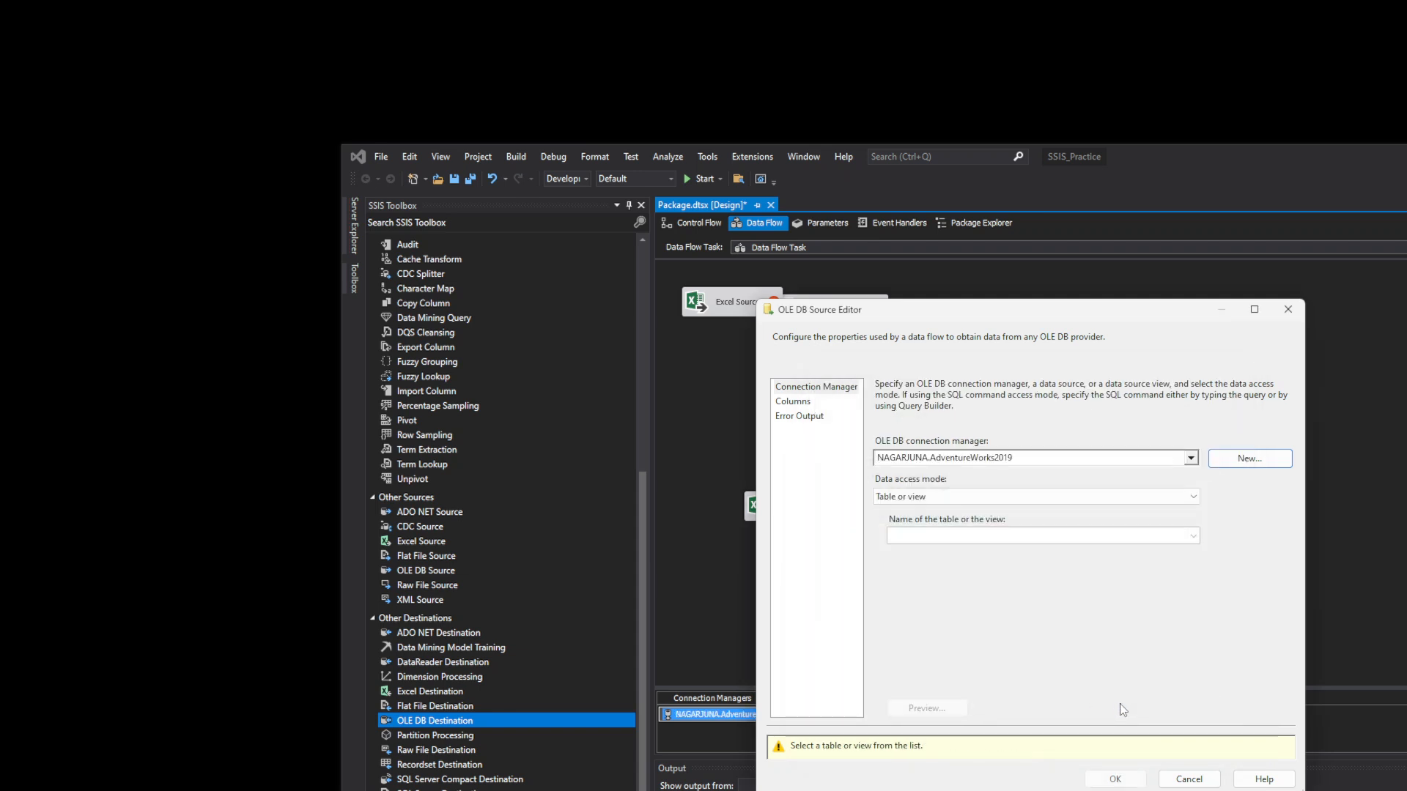
{"action": "left_click", "coordinate": [1194, 498]}
{"action": "left_click", "coordinate": [1194, 509]}
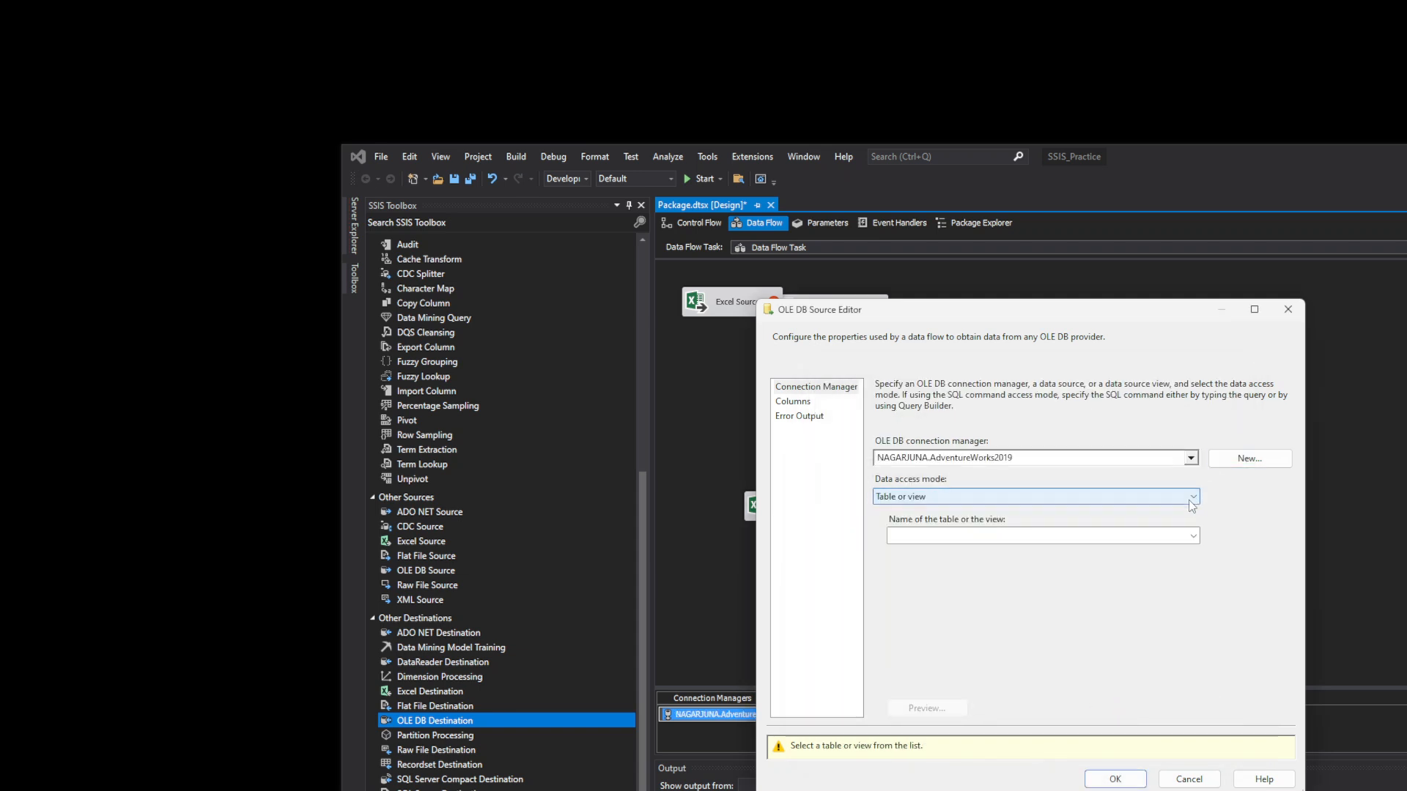
{"action": "left_click", "coordinate": [1194, 536]}
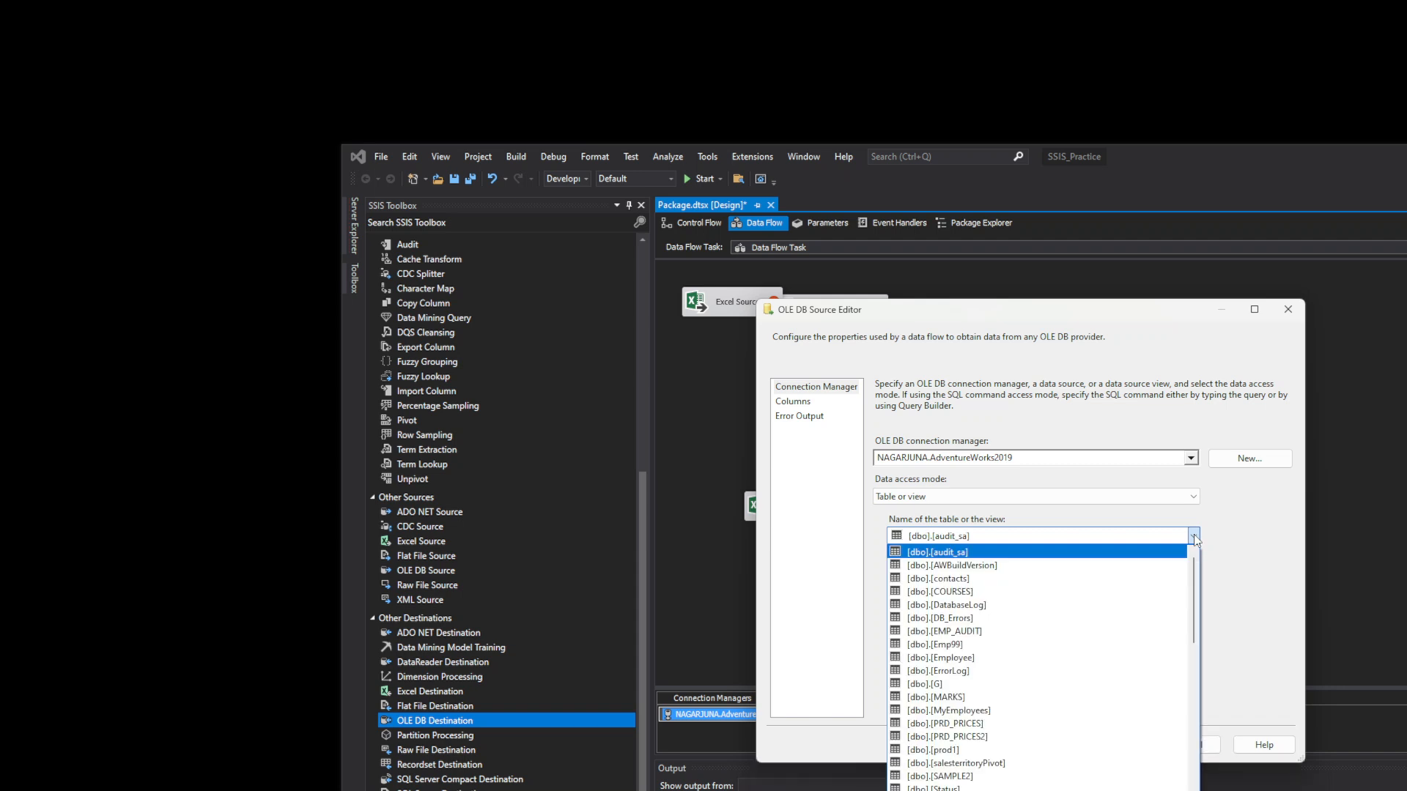
{"action": "left_click", "coordinate": [1246, 528]}
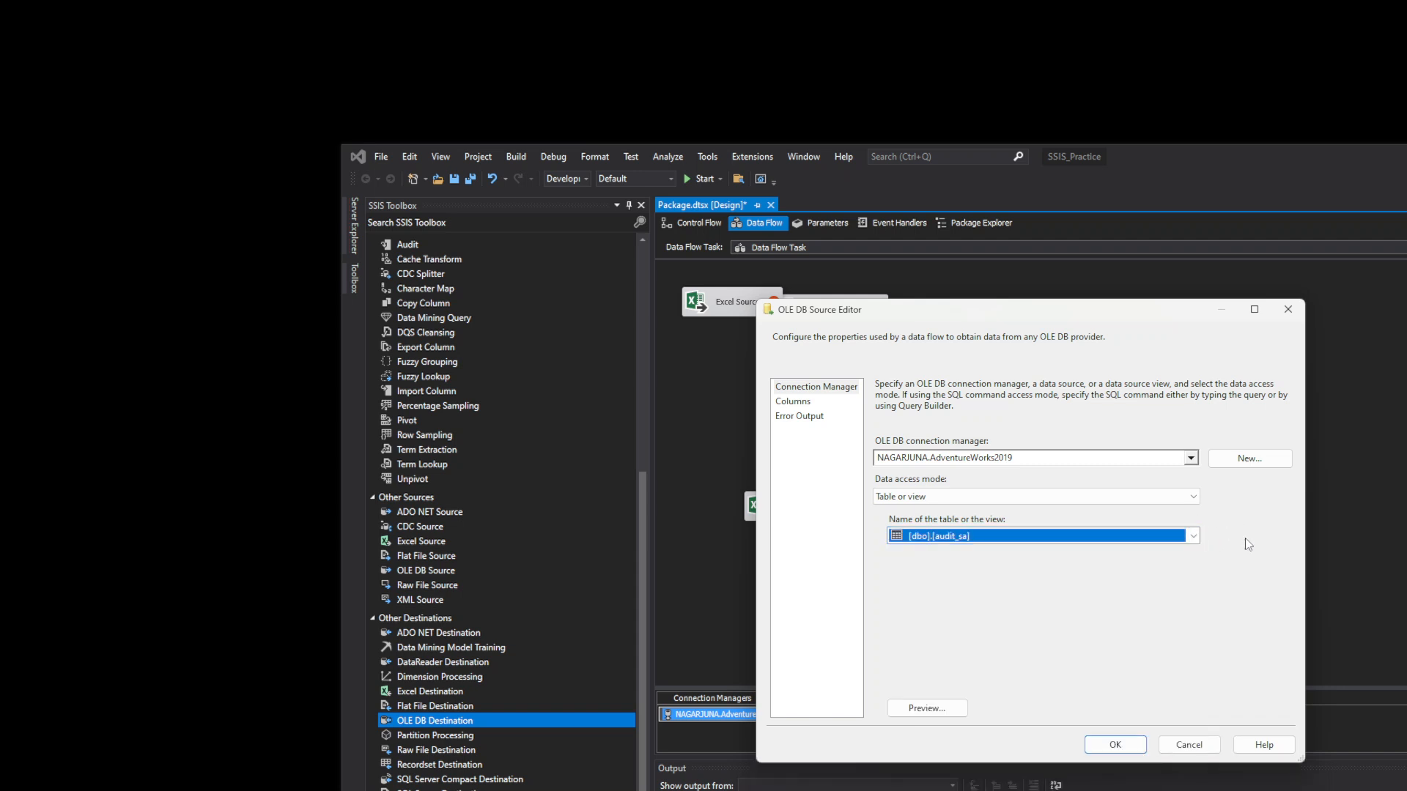
{"action": "left_click", "coordinate": [1187, 745]}
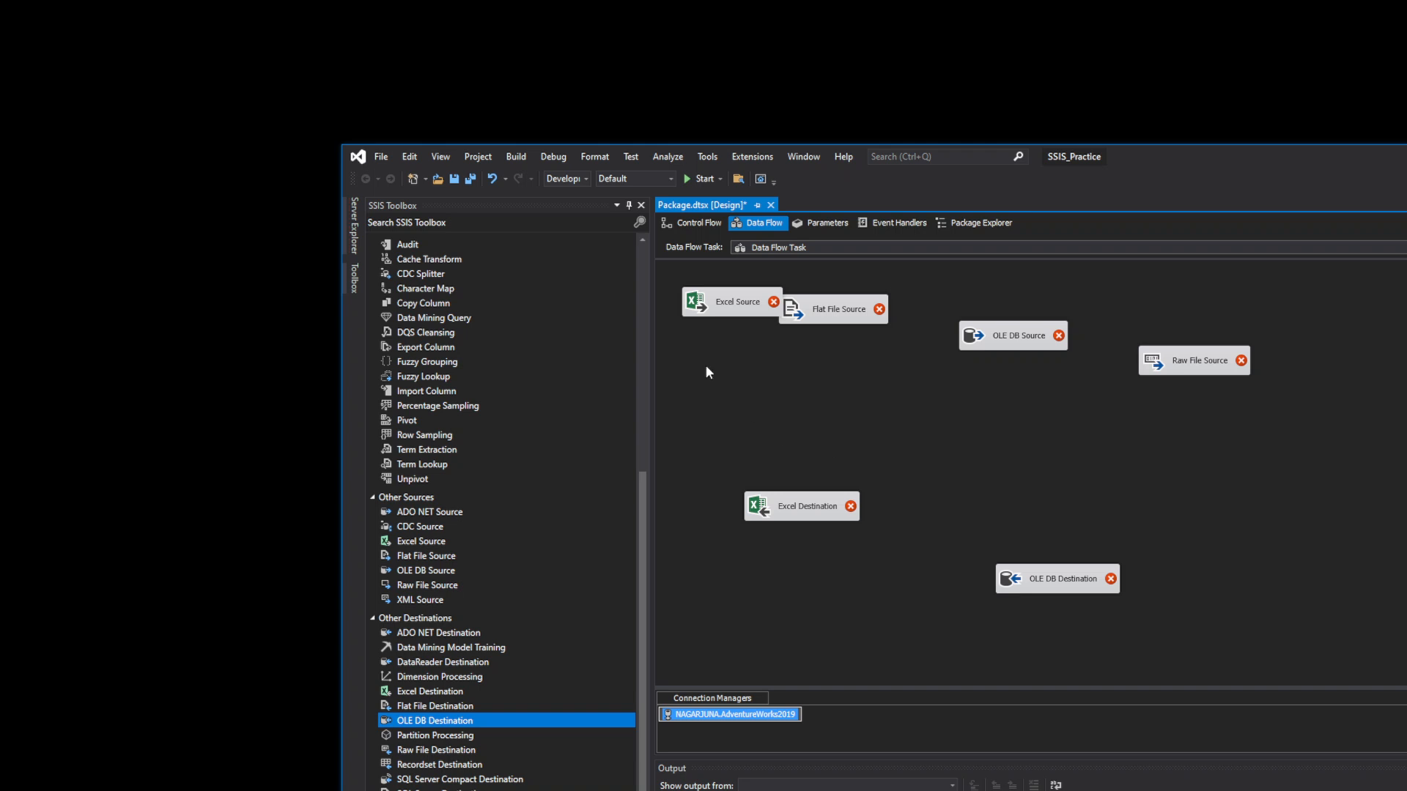
- Open the Flat File Source Editor, start a New flat file connection, and browse for its source file
{"action": "left_click", "coordinate": [732, 308]}
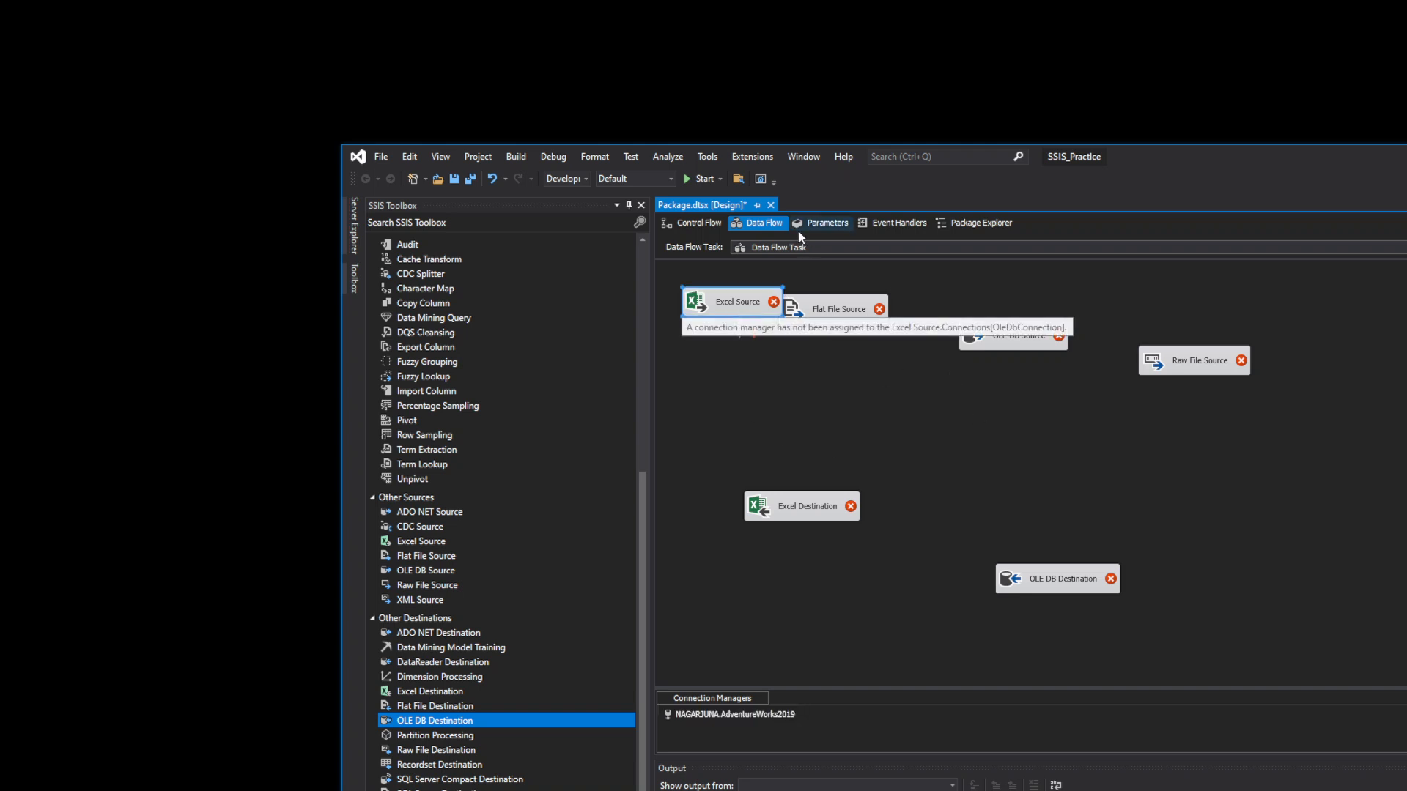
{"action": "left_click", "coordinate": [821, 314]}
{"action": "double_click", "coordinate": [821, 313]}
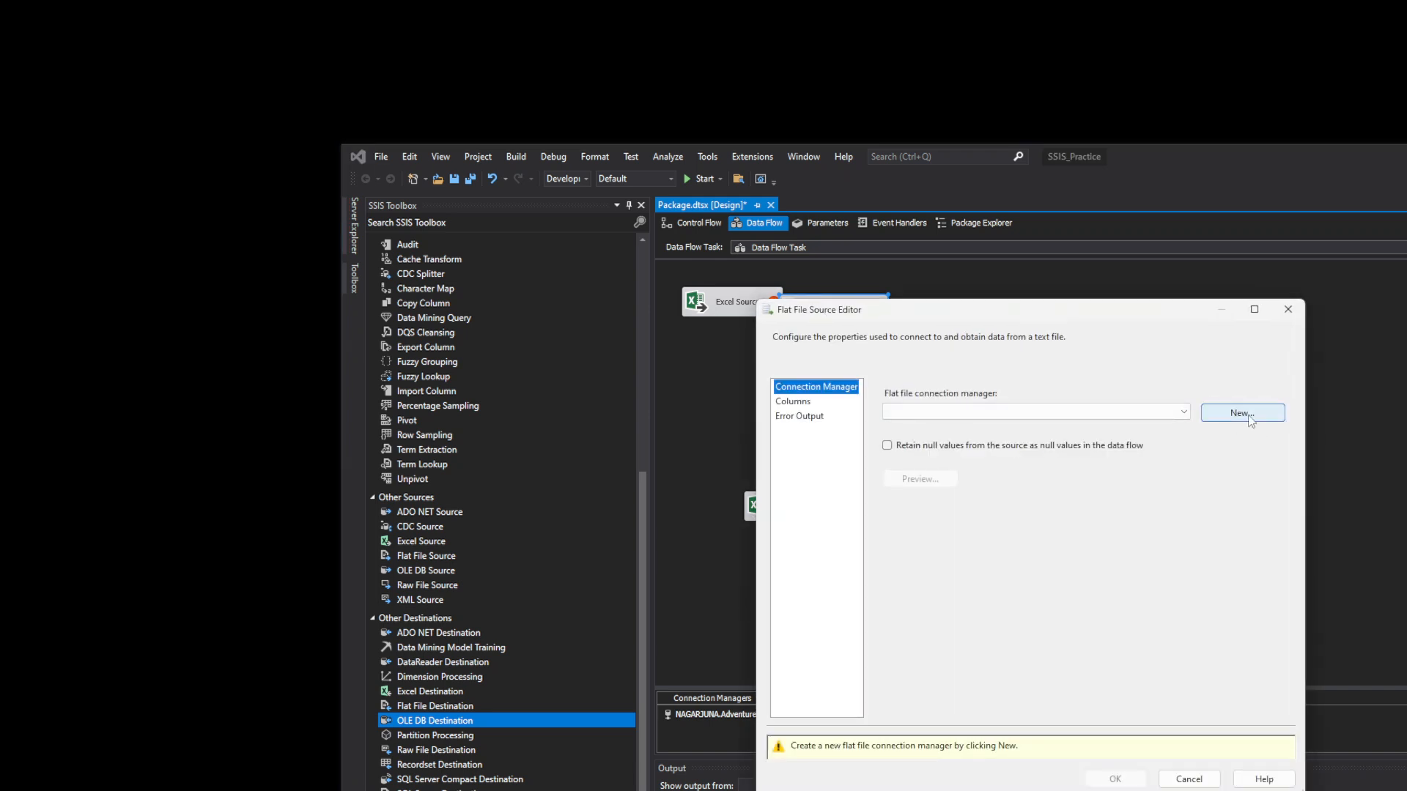
{"action": "left_click", "coordinate": [1249, 416]}
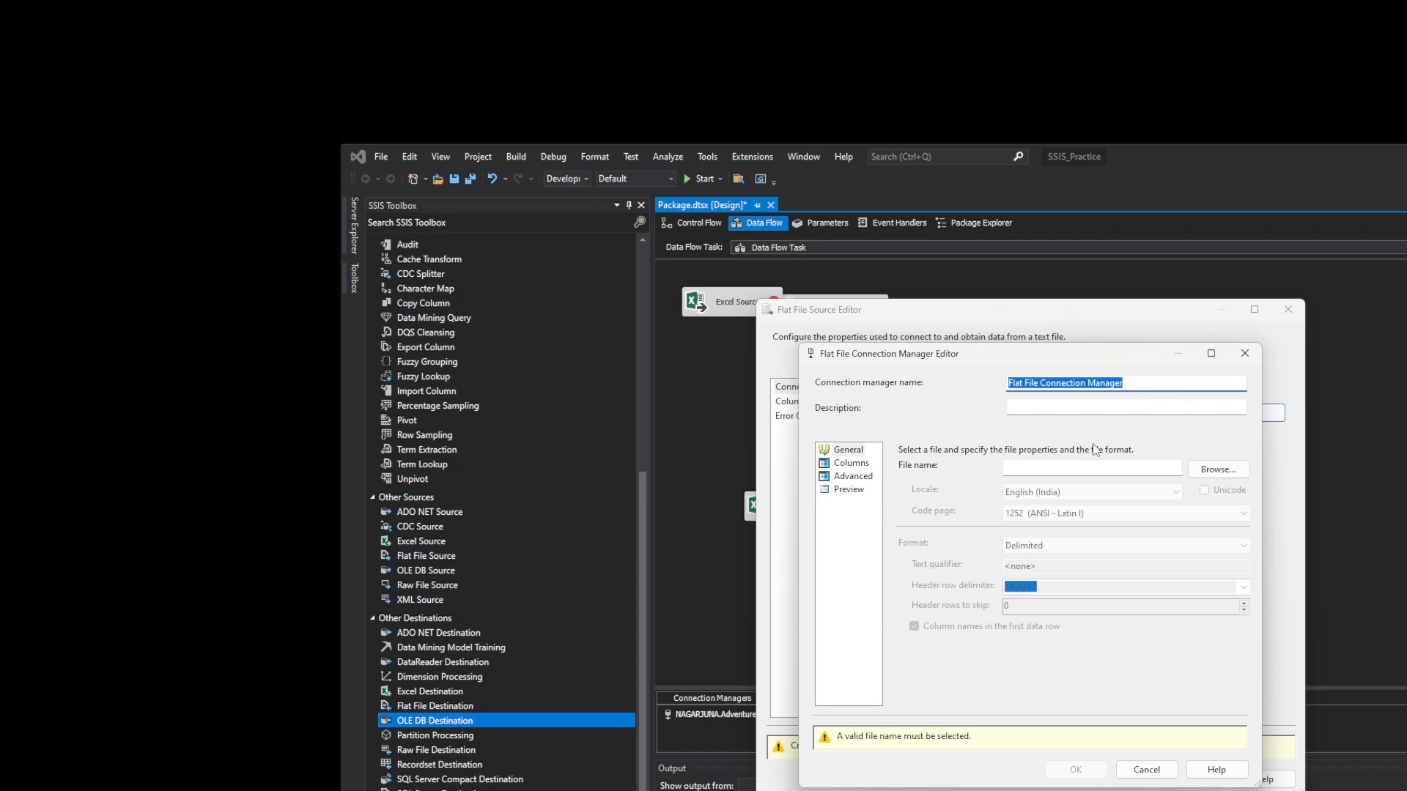
{"action": "left_click", "coordinate": [1197, 475]}
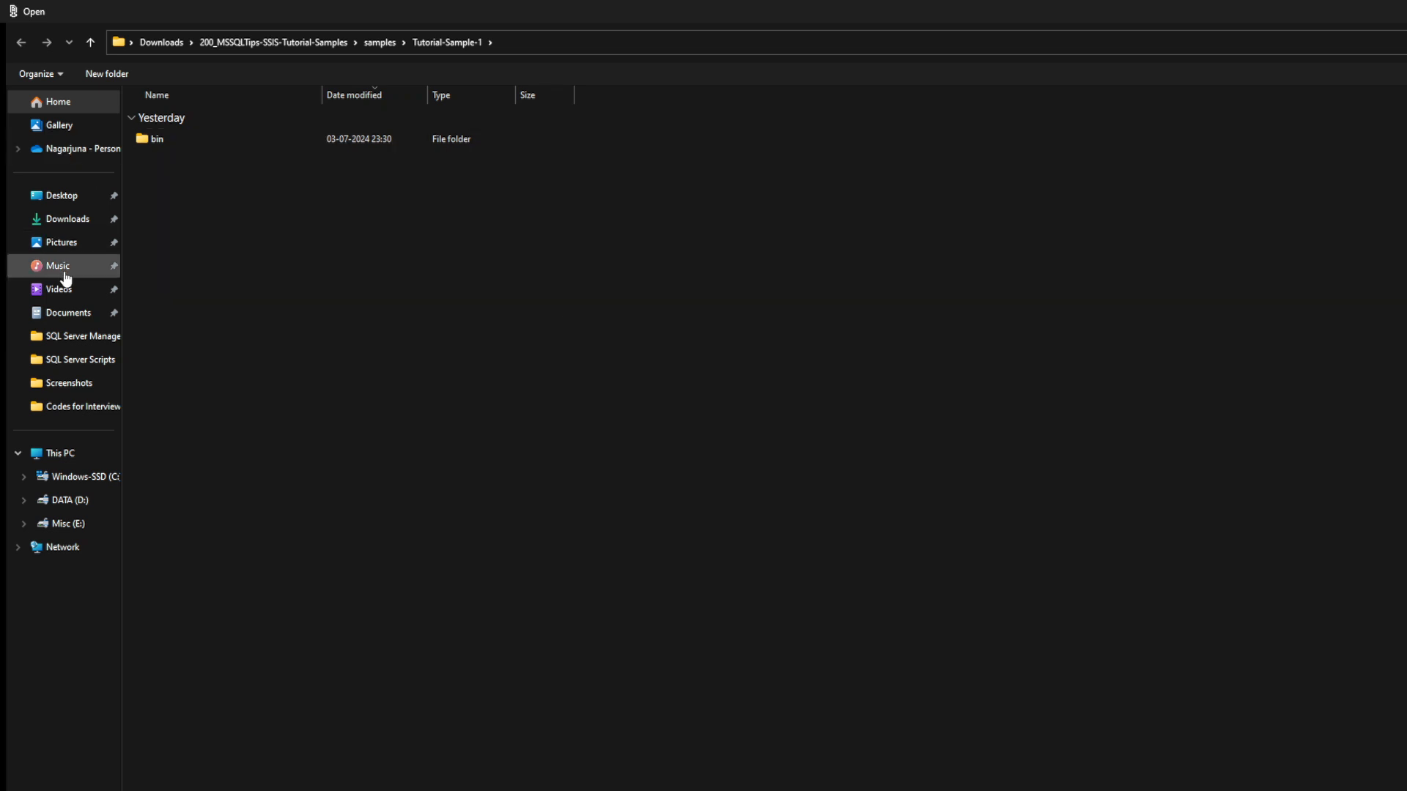
- Pick sample_emp.csv from the Desktop with Delimited format, then cancel both editors, assigning no connection
{"action": "left_click", "coordinate": [73, 198]}
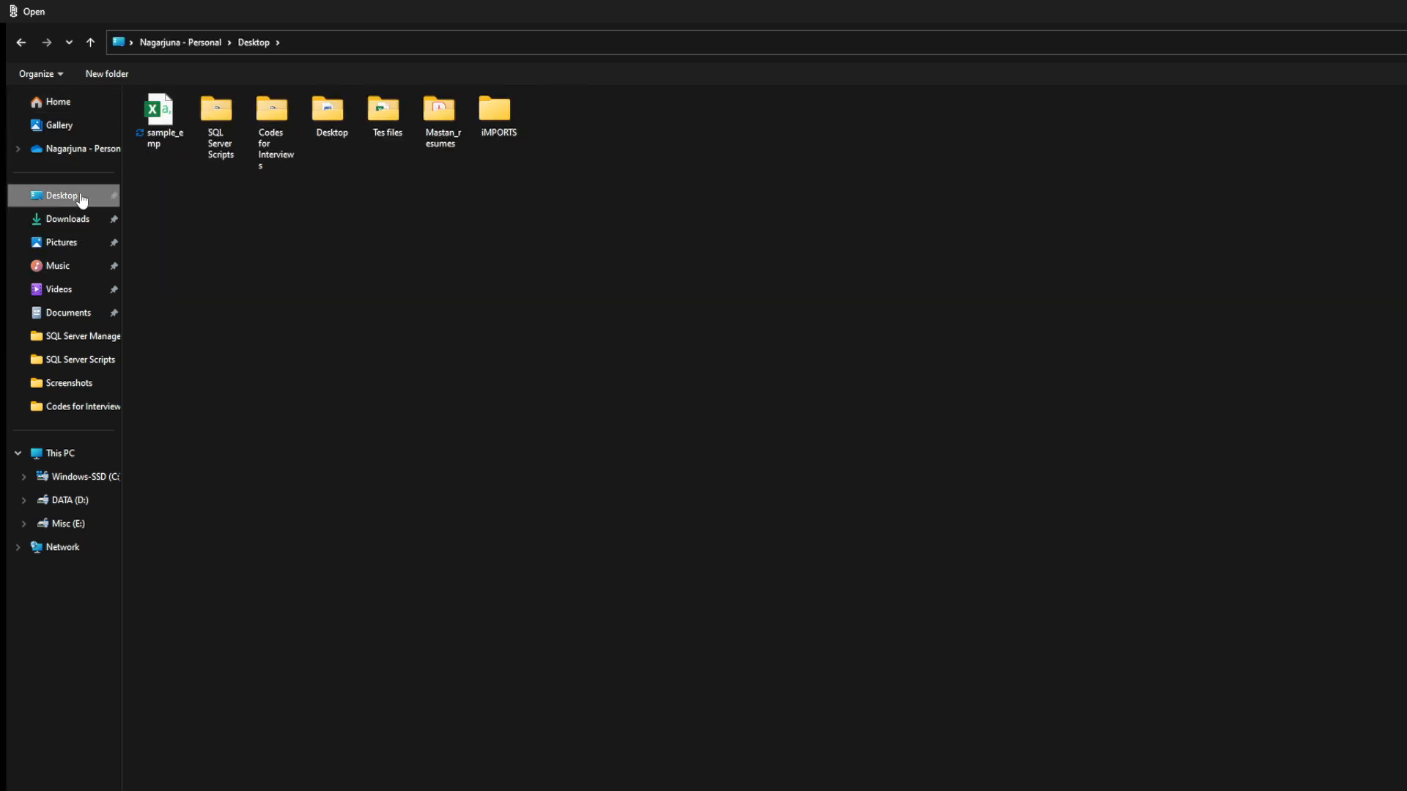
{"action": "double_click", "coordinate": [158, 117]}
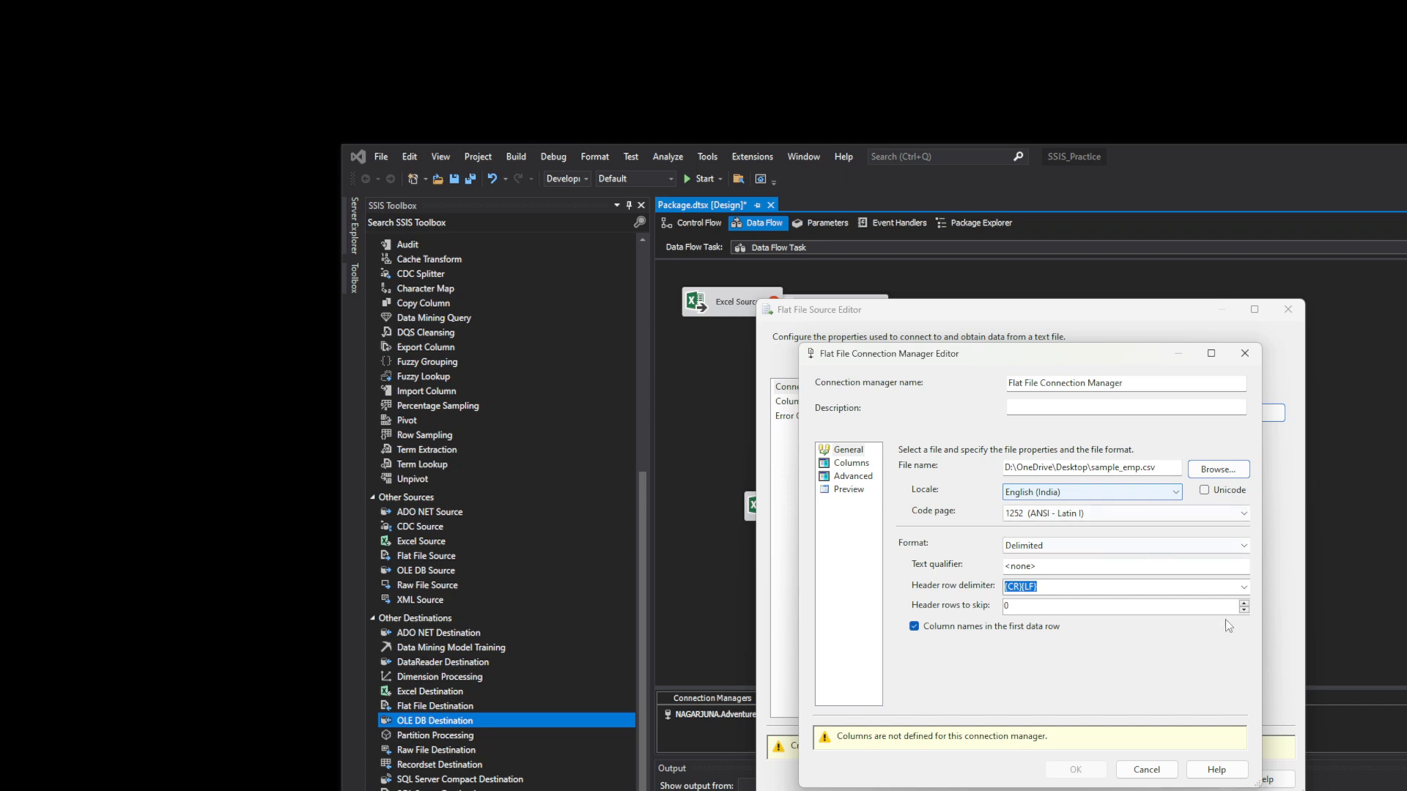
{"action": "left_click", "coordinate": [1246, 547]}
{"action": "left_click", "coordinate": [1247, 546]}
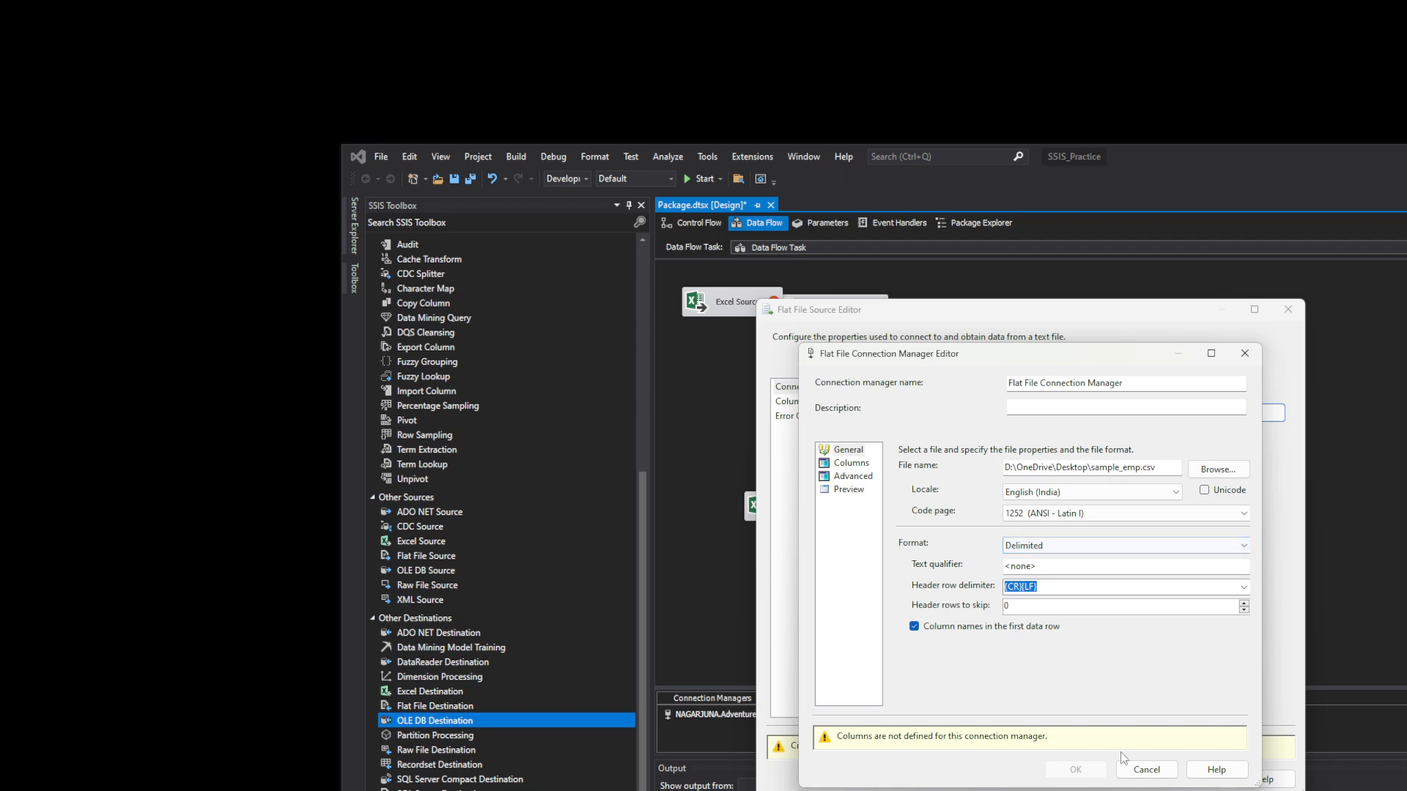
{"action": "left_click", "coordinate": [1154, 768]}
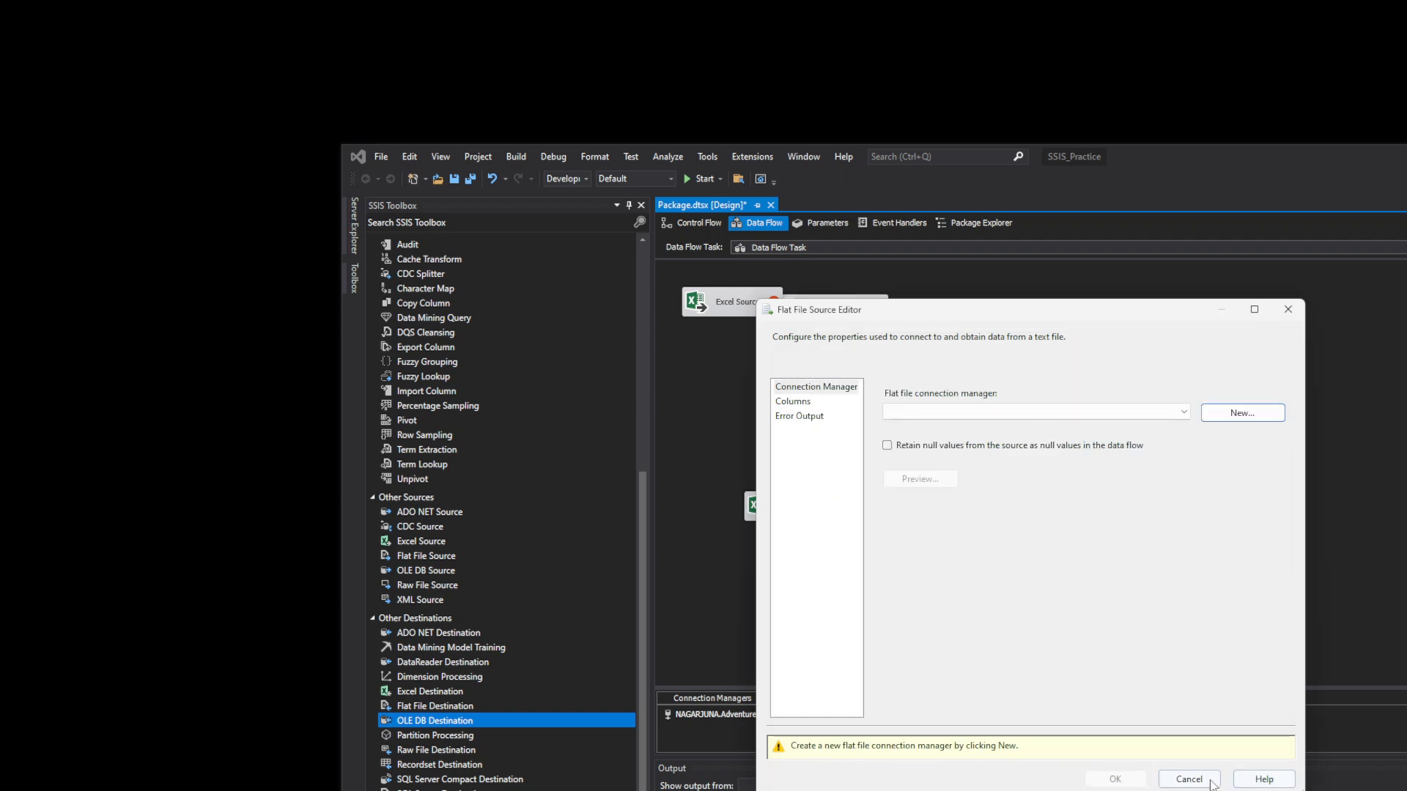
{"action": "left_click", "coordinate": [1190, 779]}
- Give the Excel Source a new Excel connection manager pointing to LOANS.xlsx on the Desktop
{"action": "left_click_drag", "start_coordinate": [844, 317], "coordinate": [882, 324]}
{"action": "double_click", "coordinate": [743, 310]}
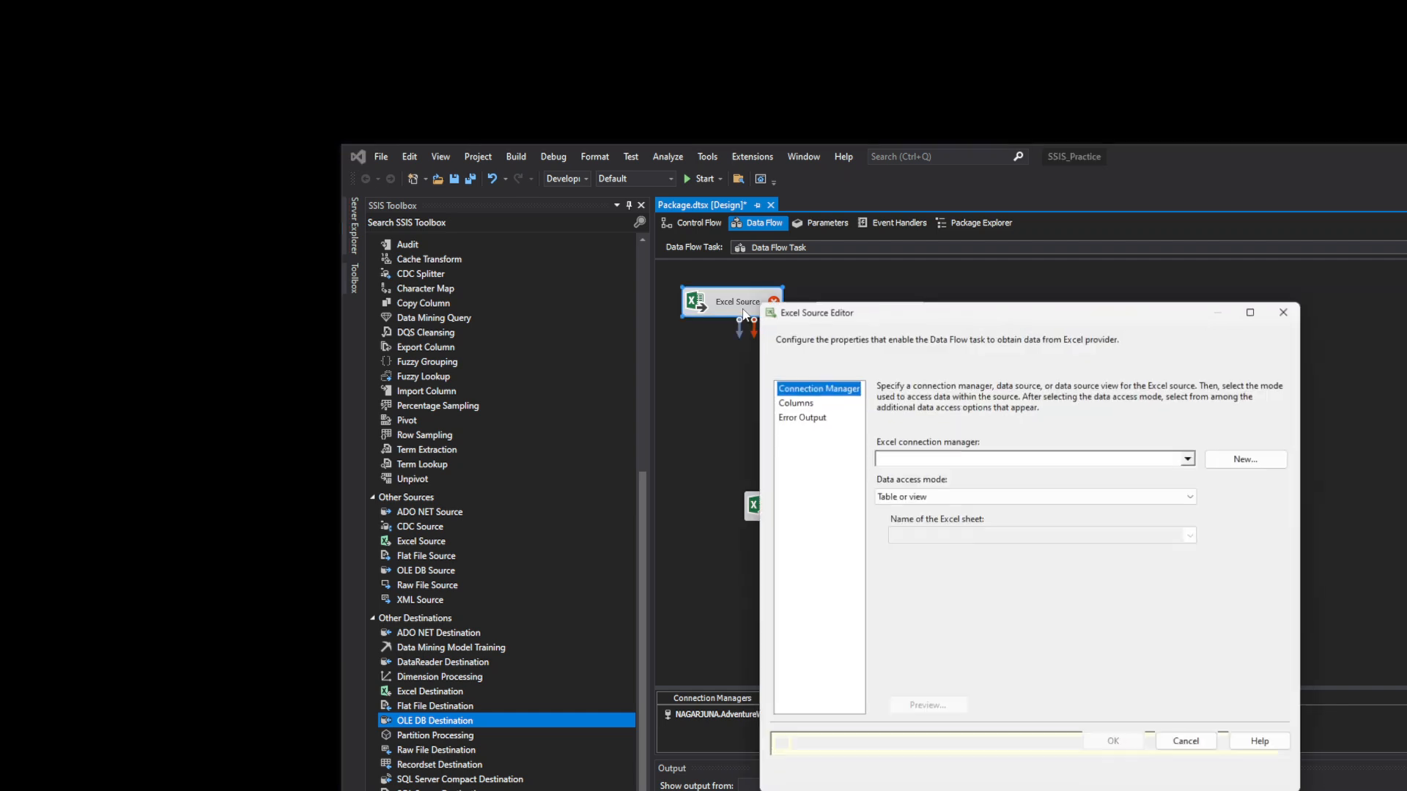
{"action": "left_click", "coordinate": [1234, 458]}
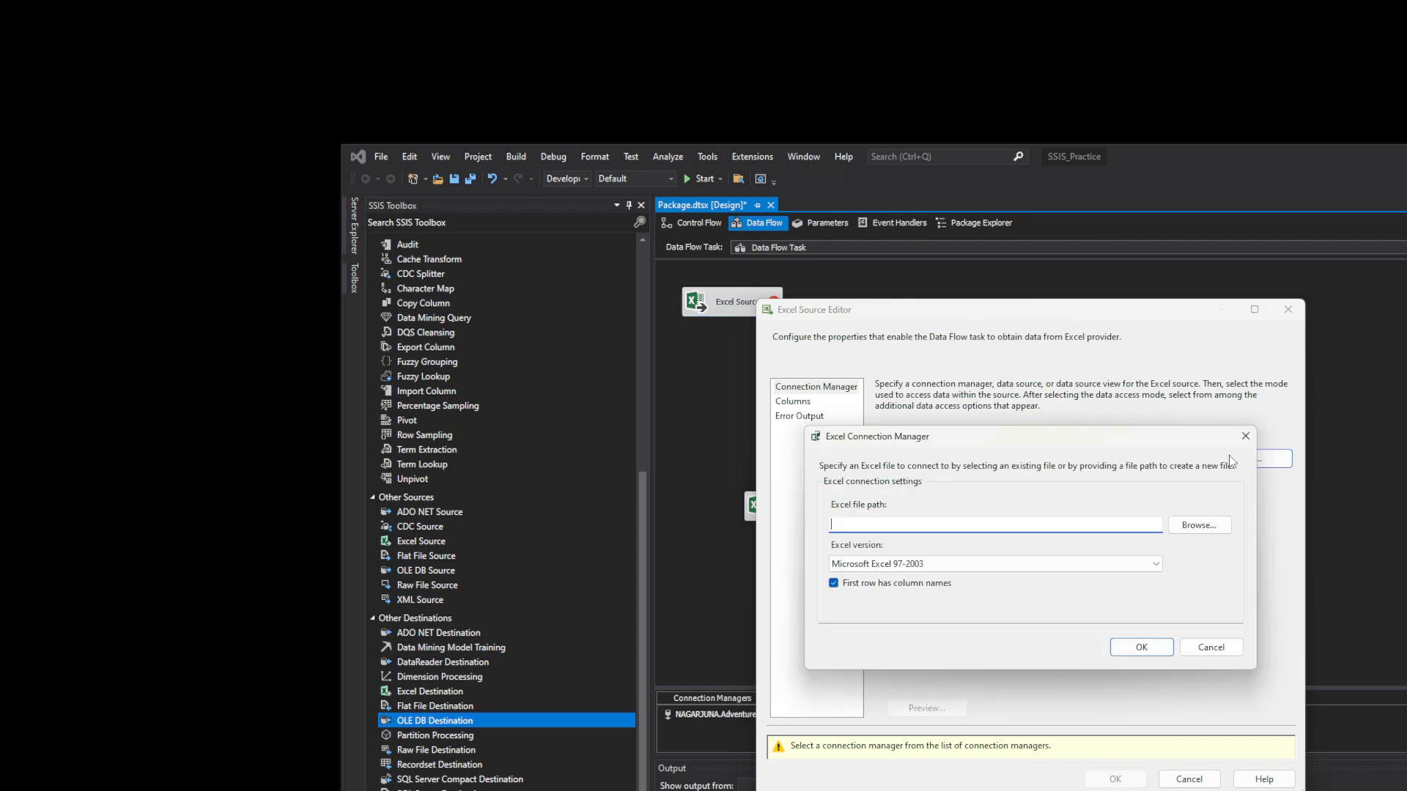
{"action": "left_click", "coordinate": [1202, 526]}
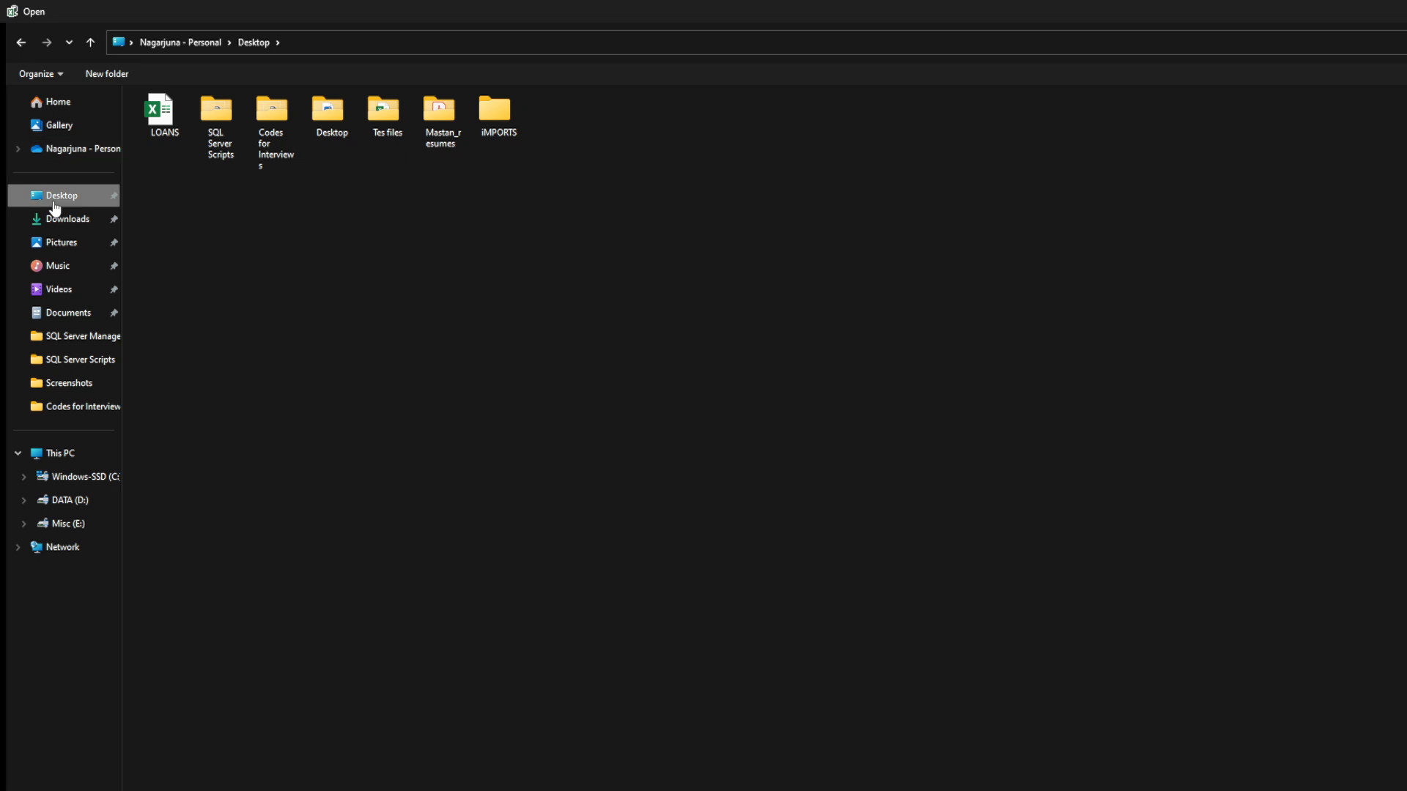
{"action": "left_click", "coordinate": [159, 117]}
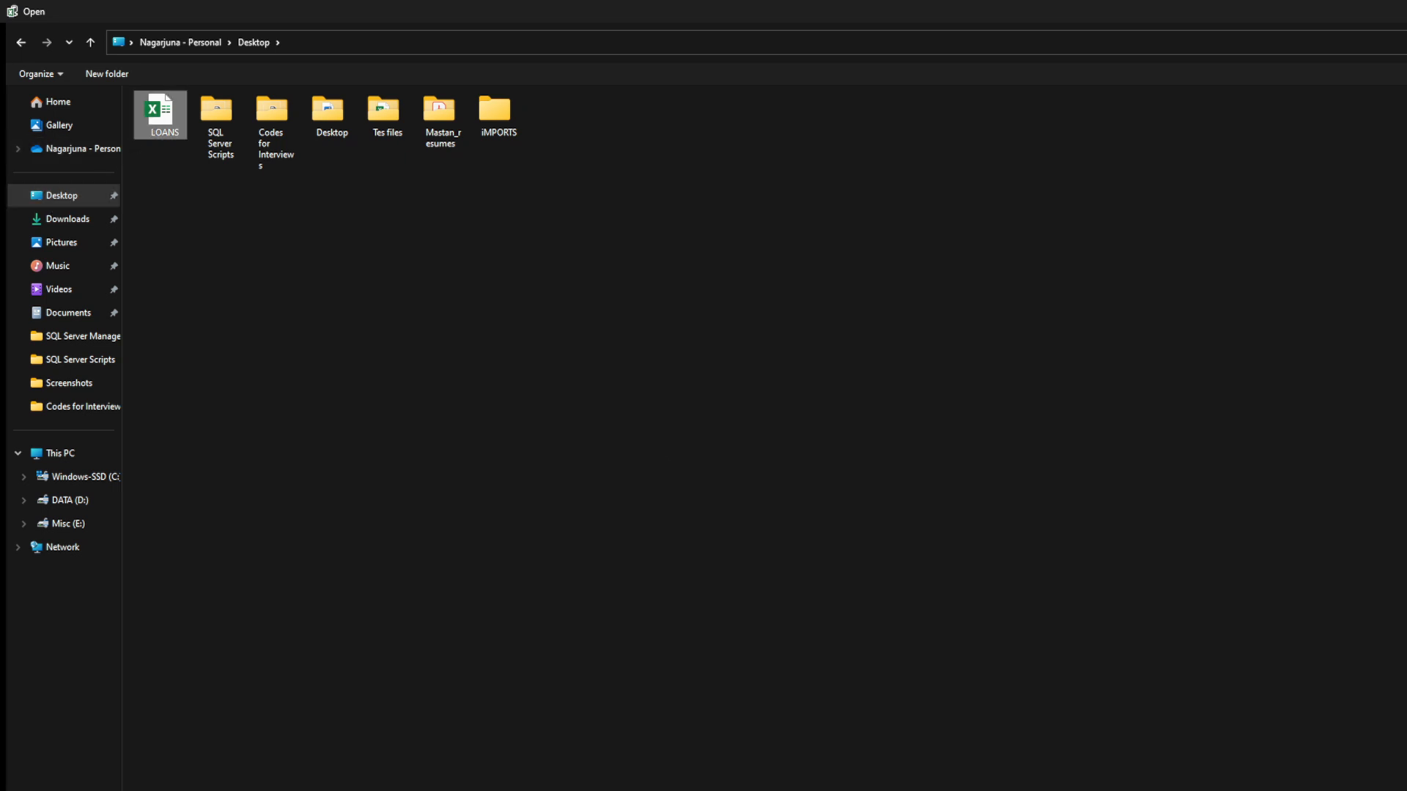
{"action": "key", "text": "Return"}
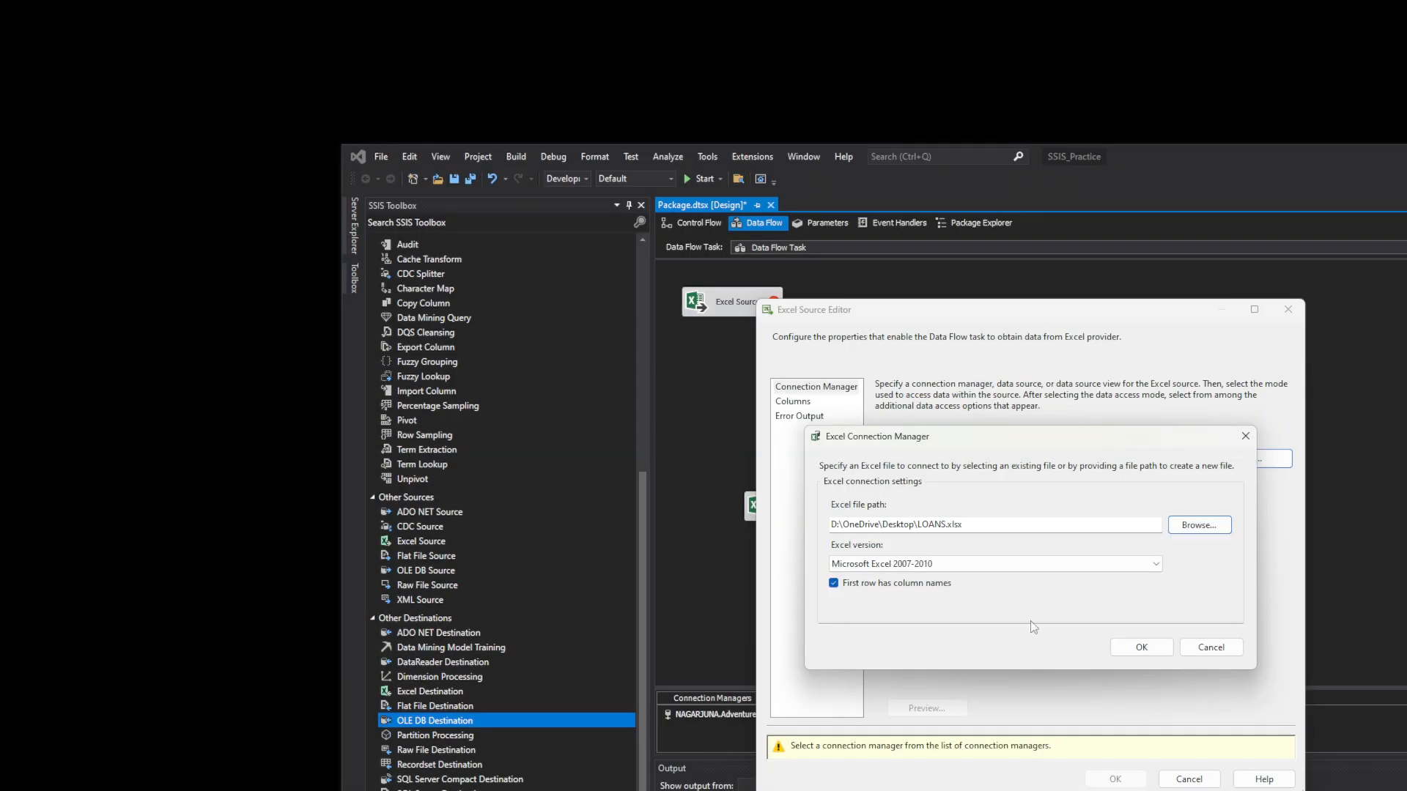
{"action": "left_click", "coordinate": [1151, 649]}
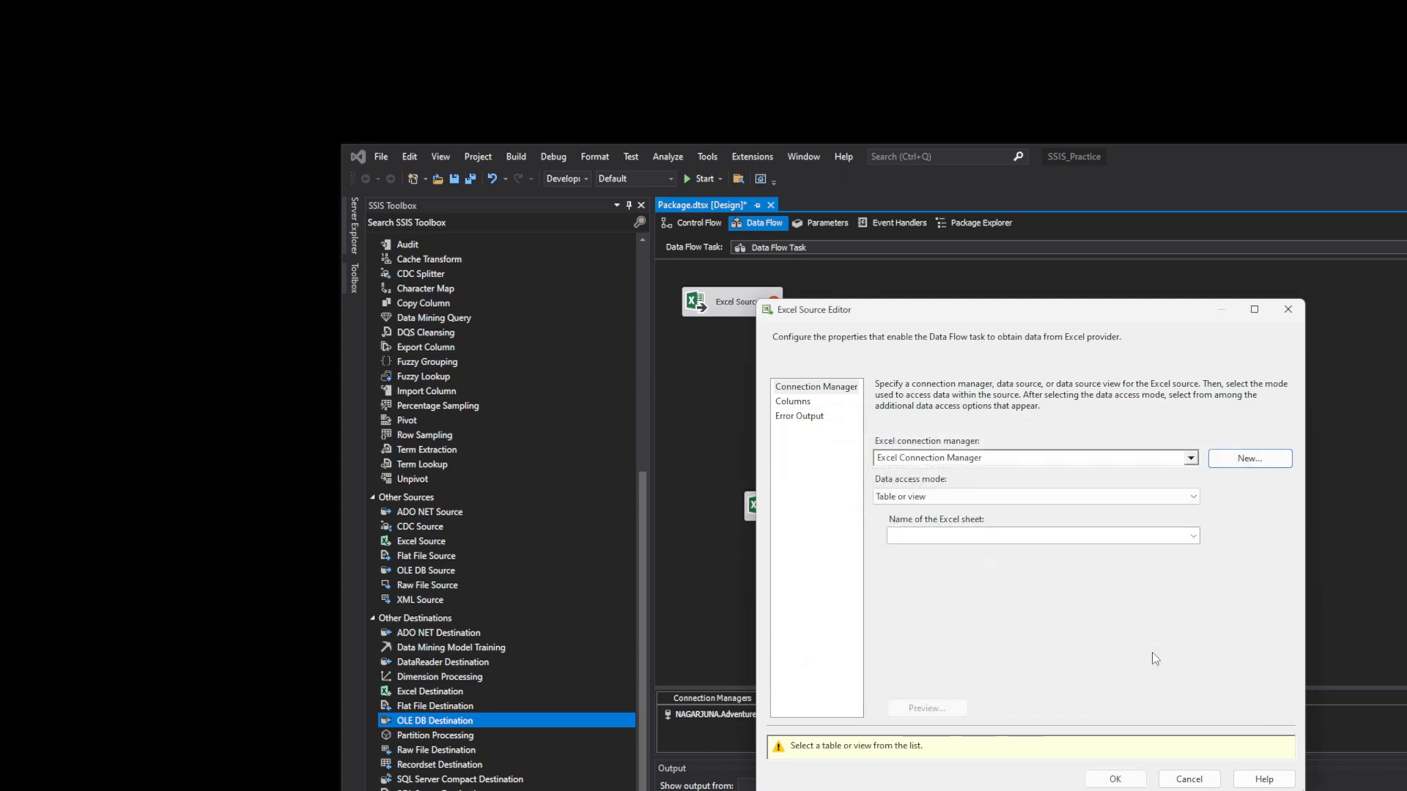
{"action": "left_click", "coordinate": [1115, 779]}
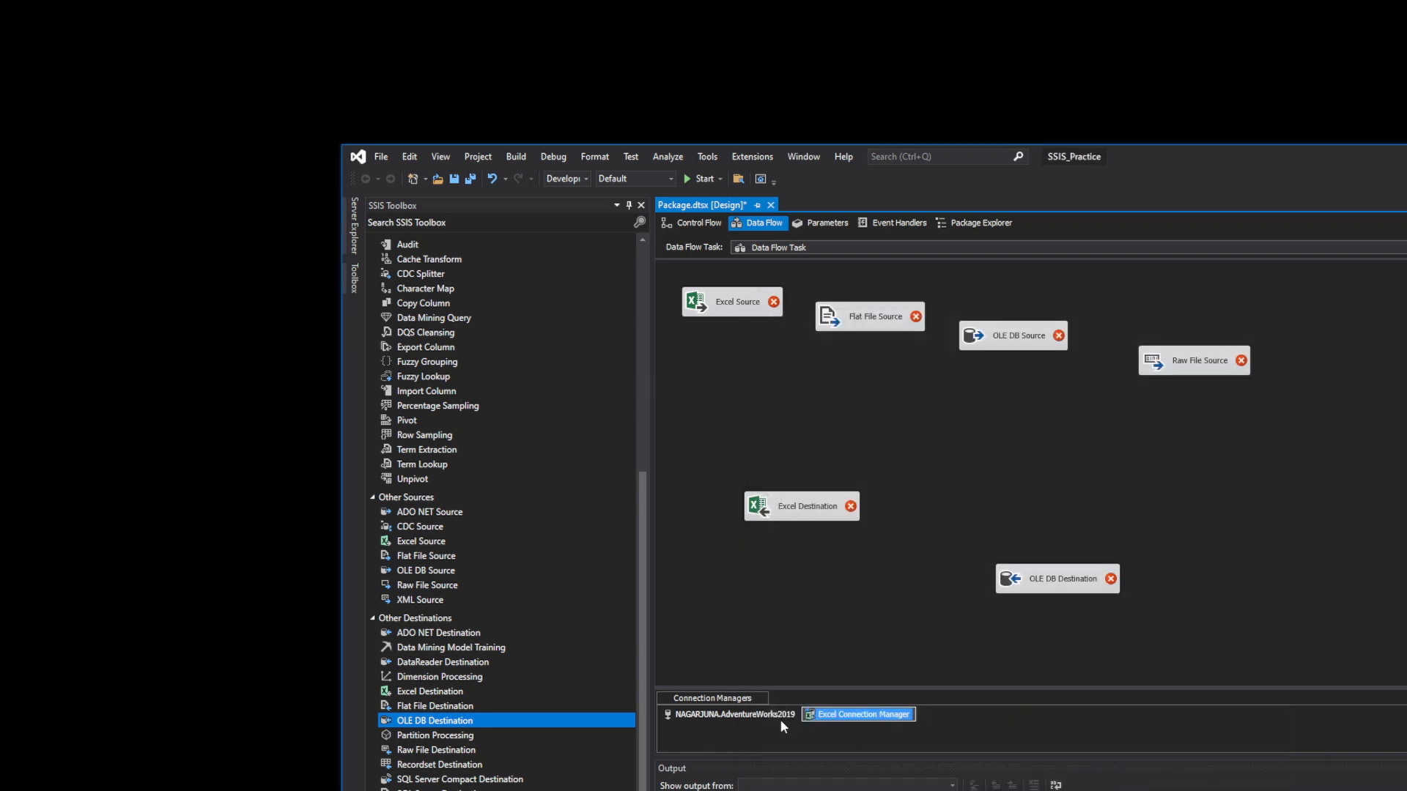
{"action": "left_click", "coordinate": [709, 716]}
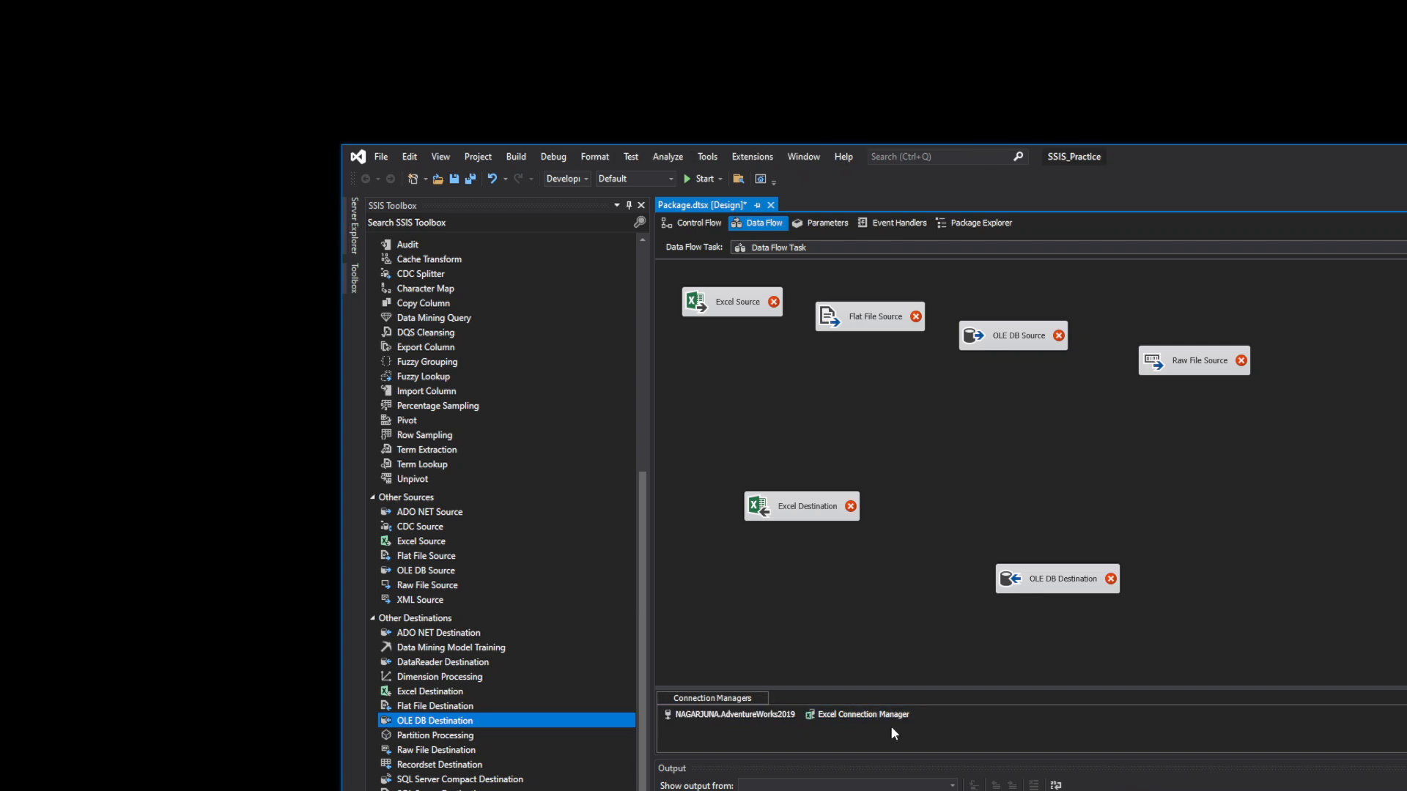
{"action": "left_click", "coordinate": [743, 719]}
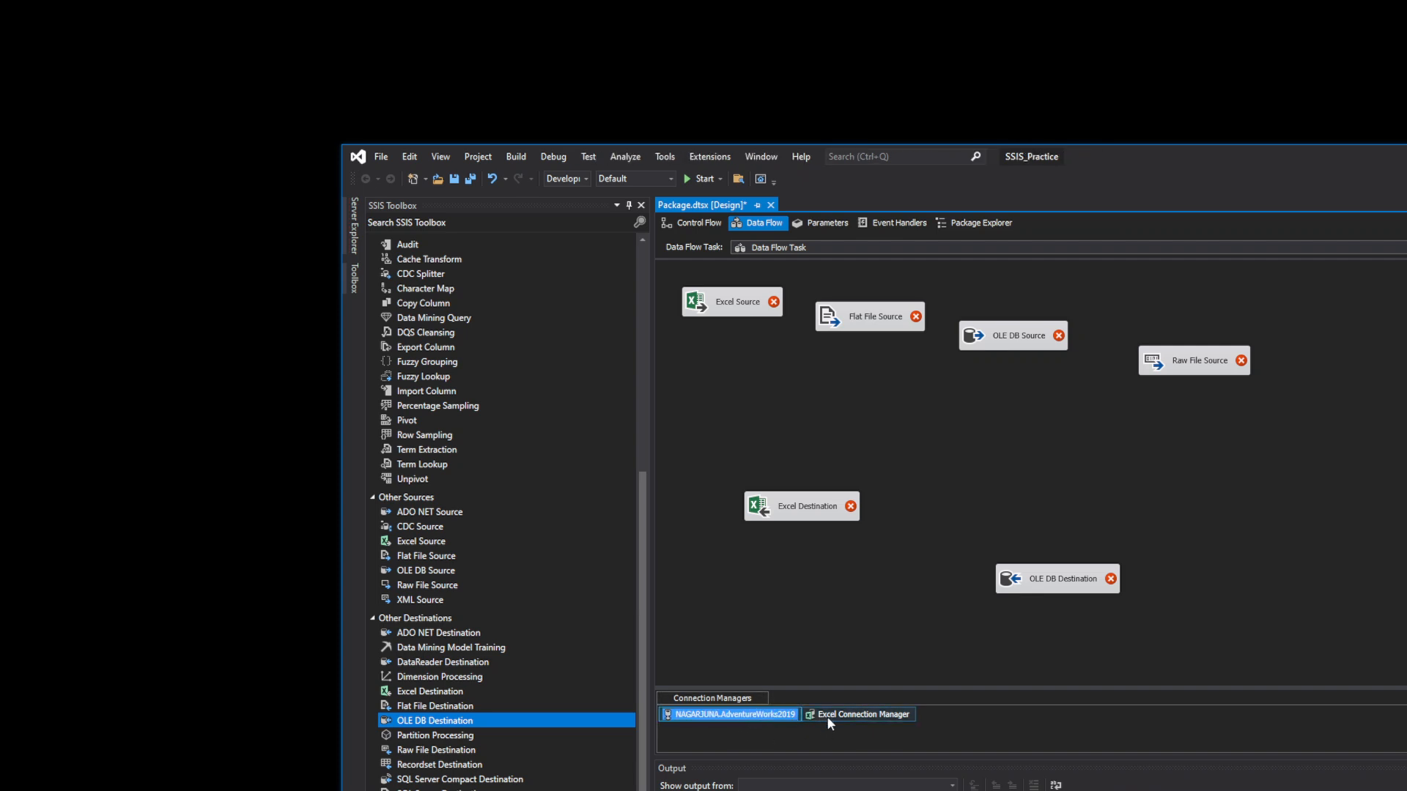
{"action": "left_click", "coordinate": [857, 715]}
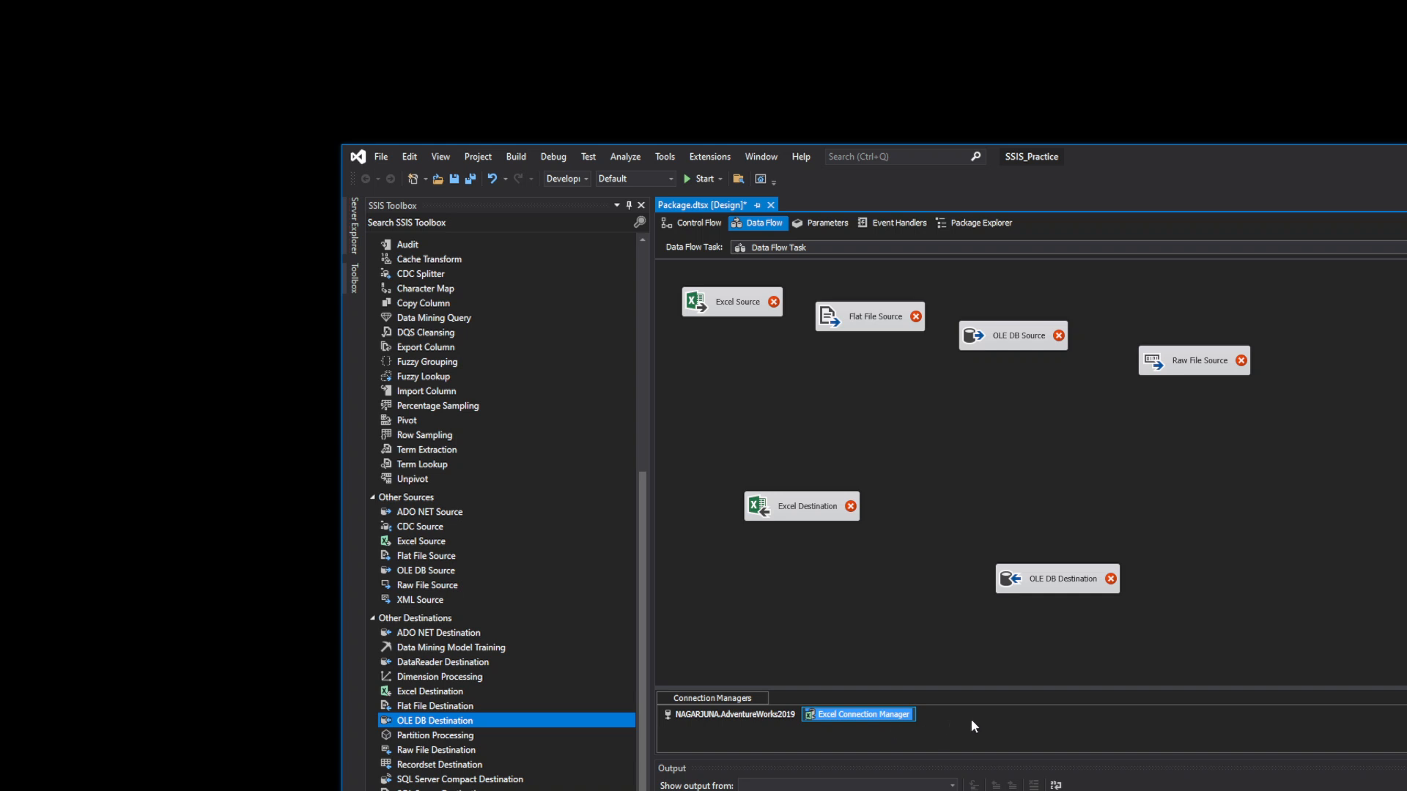
{"action": "left_click", "coordinate": [997, 713]}
{"action": "left_click", "coordinate": [874, 716]}
{"action": "double_click", "coordinate": [874, 716]}
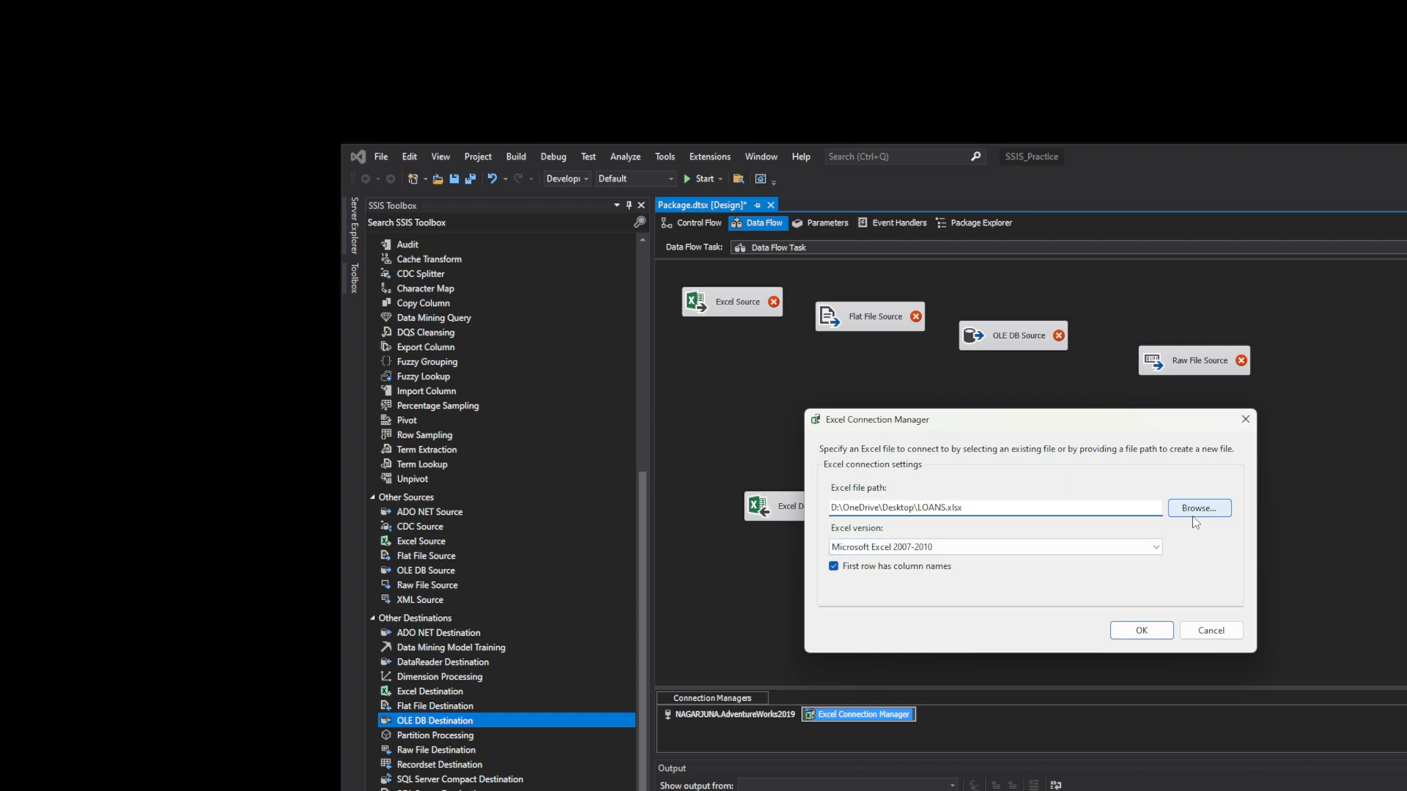
{"action": "left_click", "coordinate": [1194, 631]}
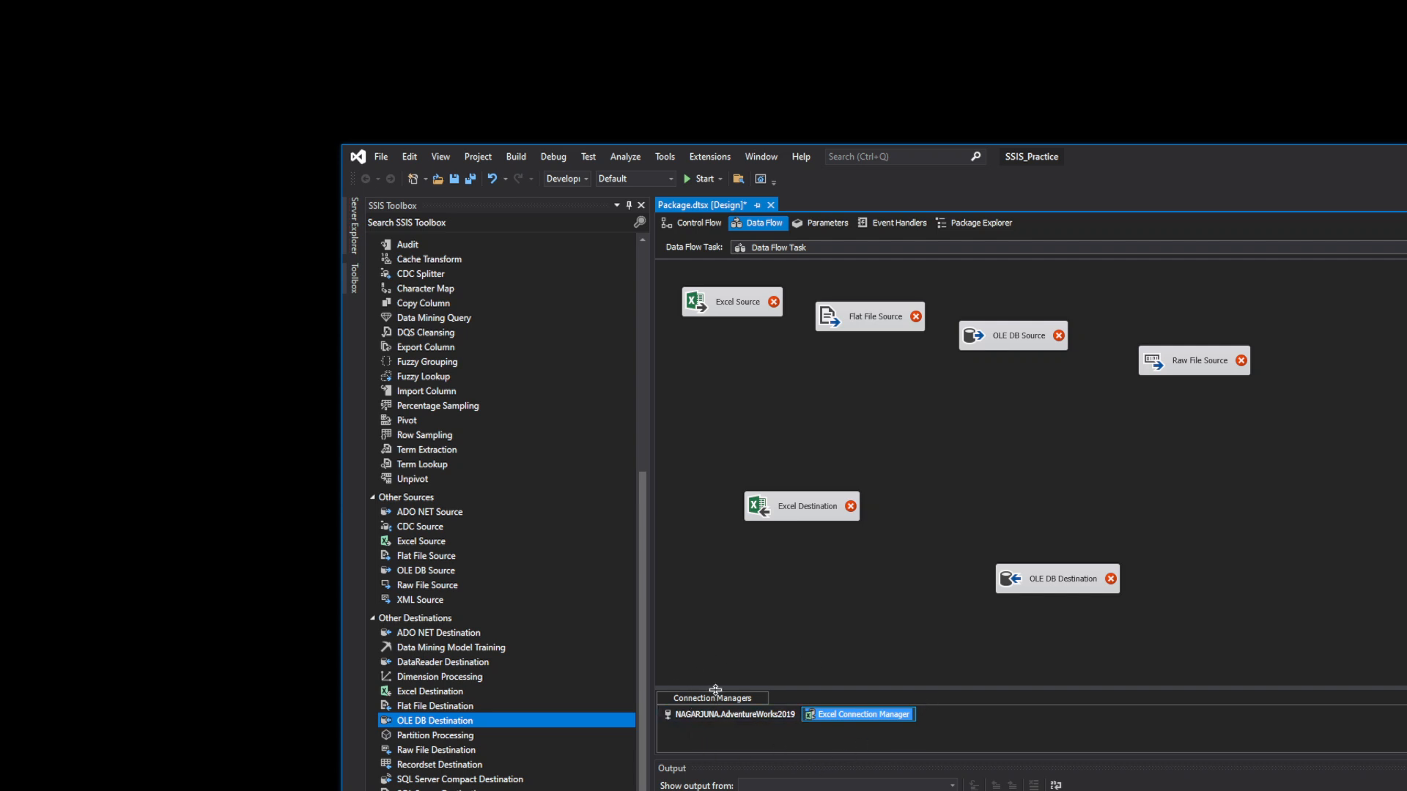
{"action": "left_click", "coordinate": [1027, 726]}
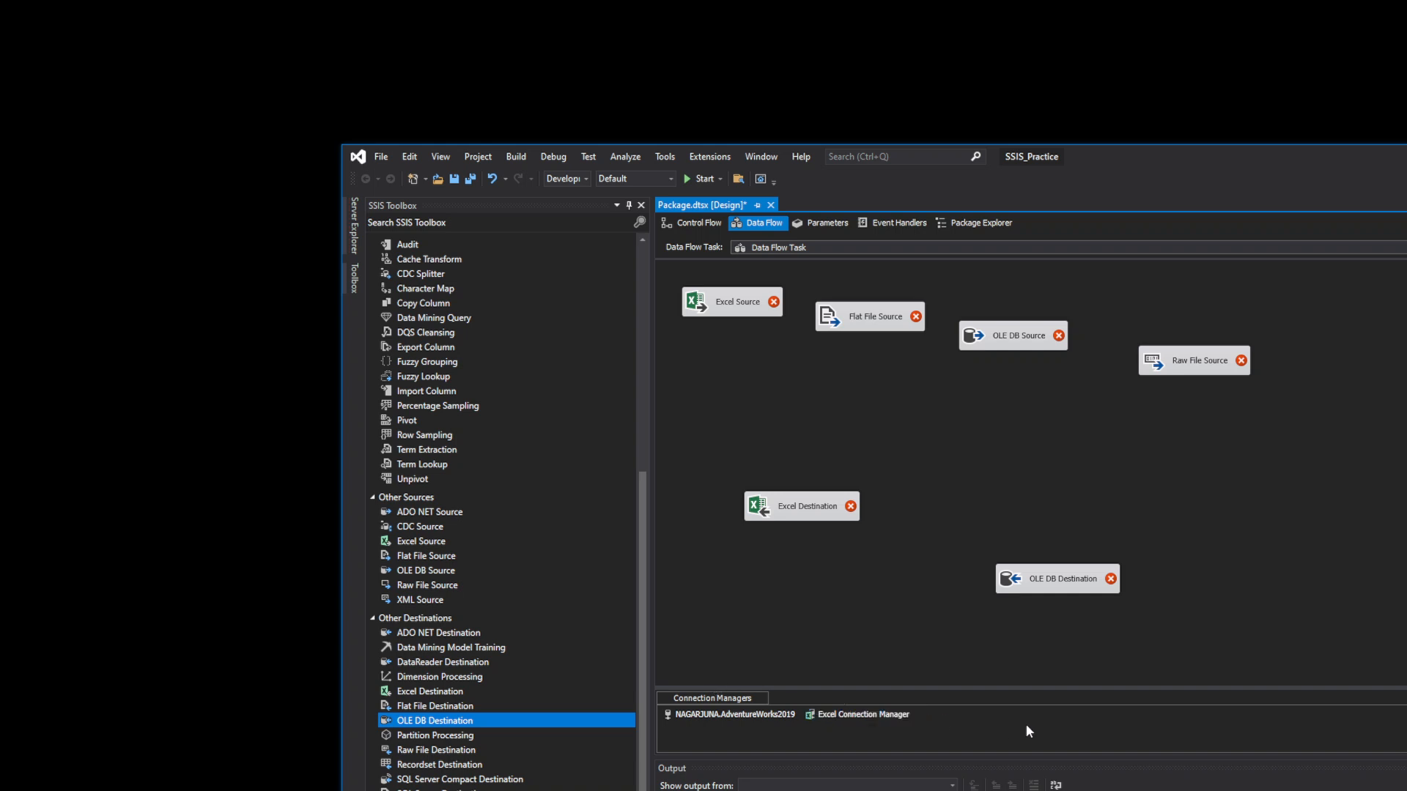
{"action": "left_click", "coordinate": [748, 716]}
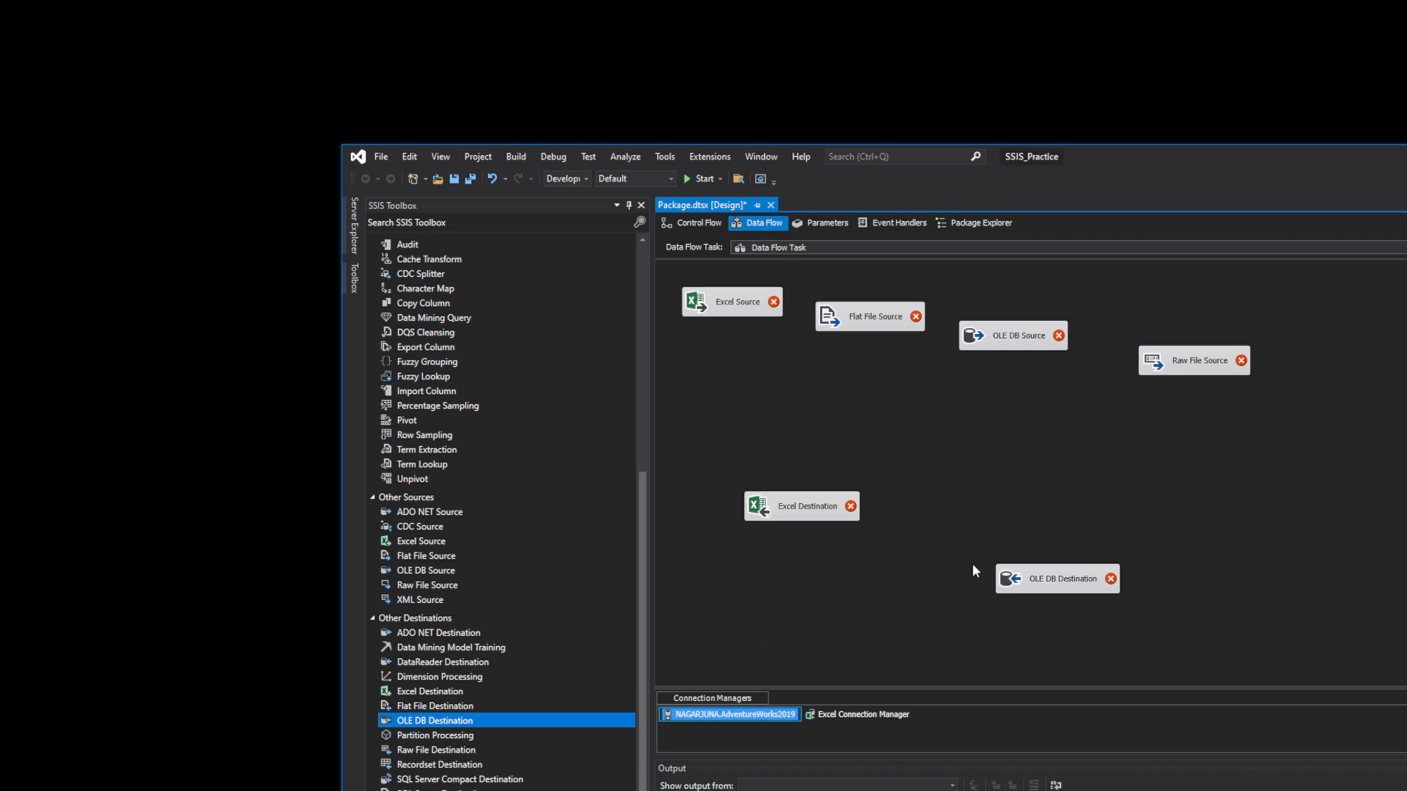
- Rearrange the Excel Destination and OLE DB Destination on the Data Flow canvas
{"action": "left_click", "coordinate": [934, 456]}
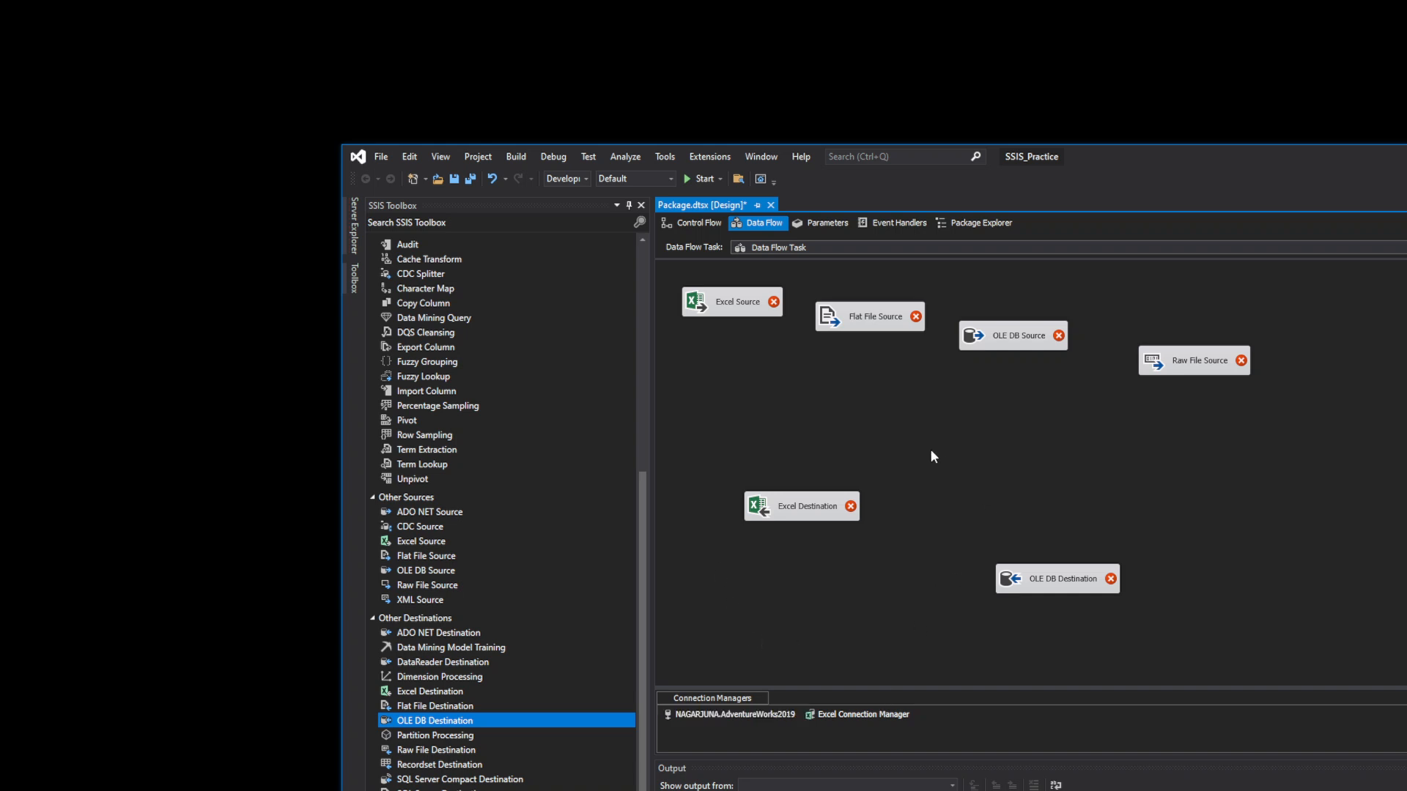
{"action": "left_click_drag", "start_coordinate": [790, 521], "coordinate": [732, 539]}
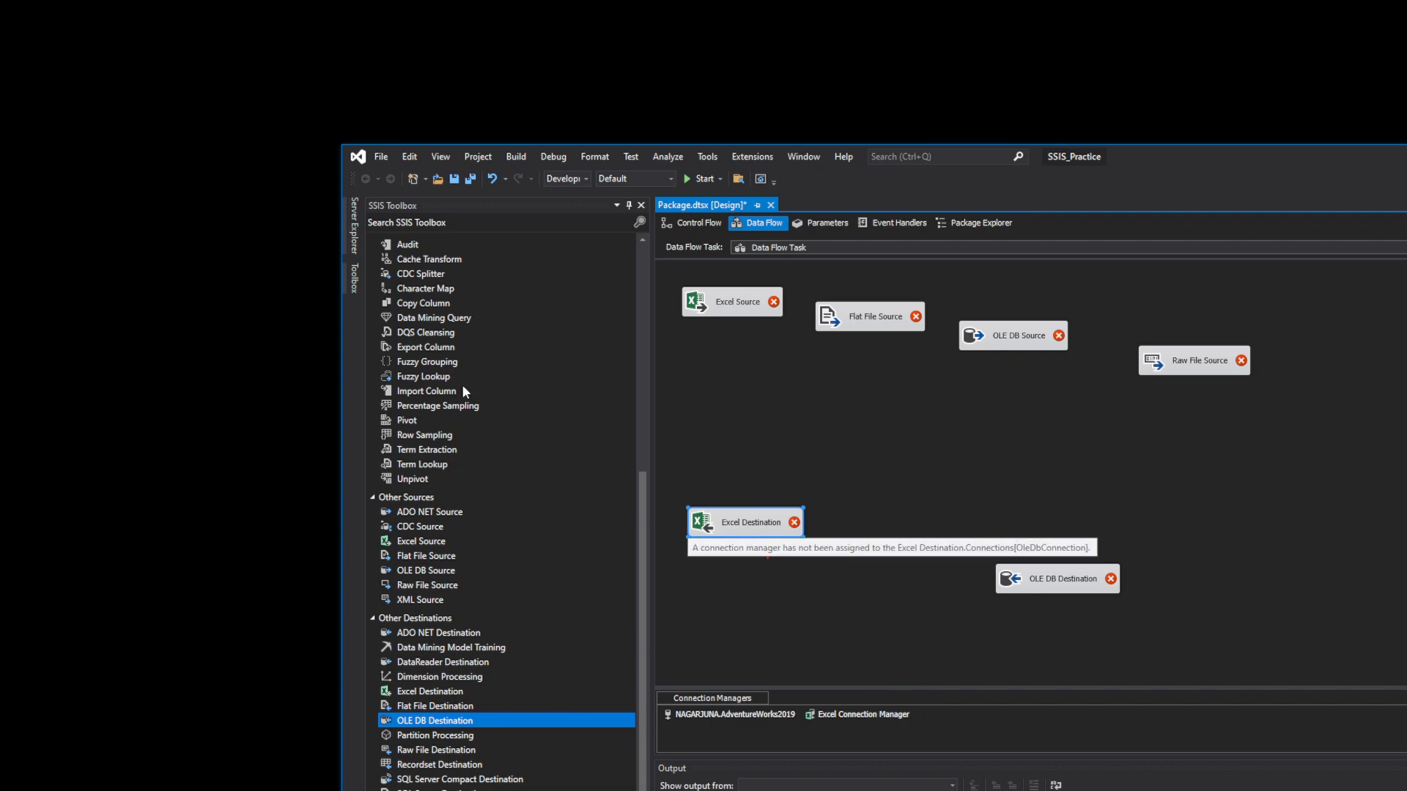
{"action": "left_click", "coordinate": [635, 557]}
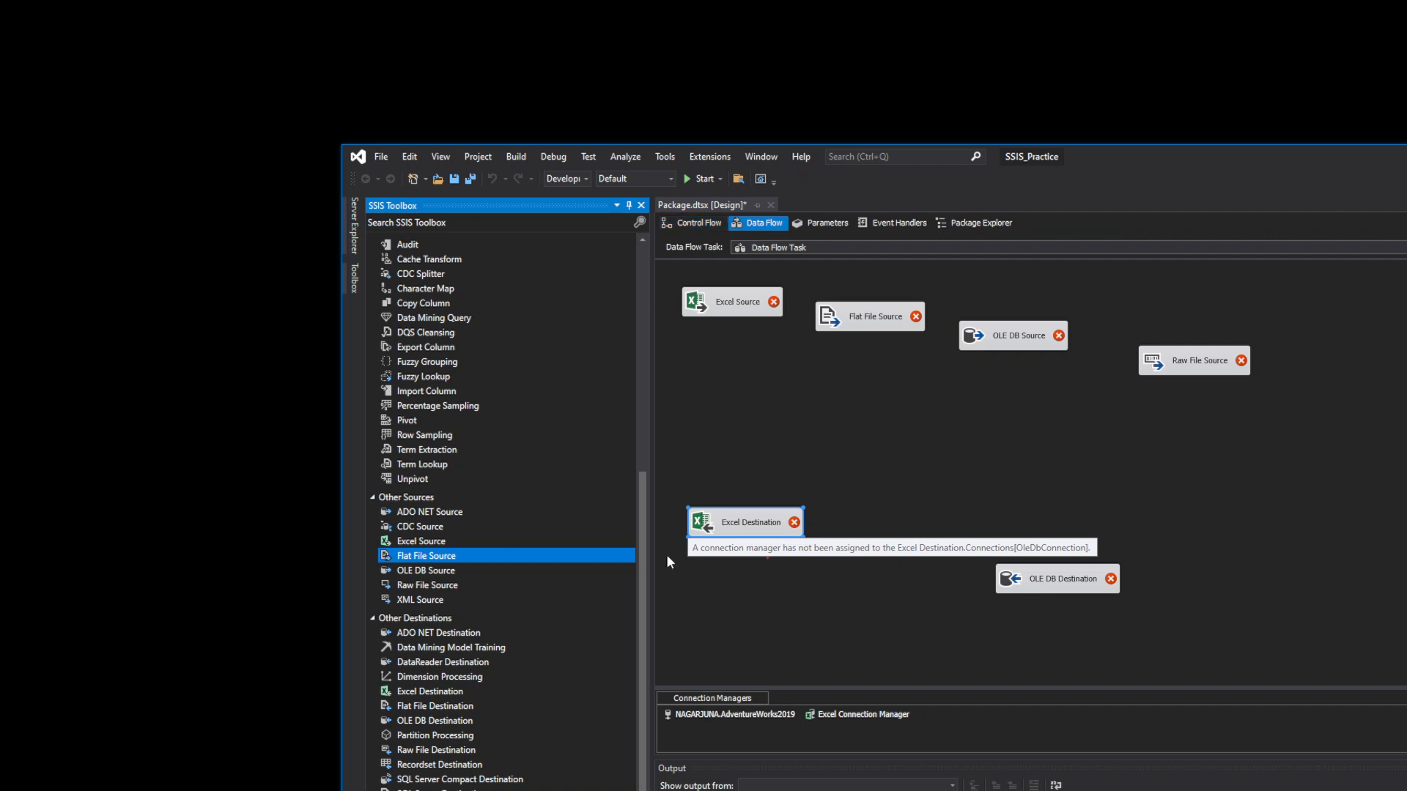
{"action": "left_click_drag", "start_coordinate": [1040, 579], "coordinate": [767, 404]}
{"action": "left_click", "coordinate": [731, 315]}
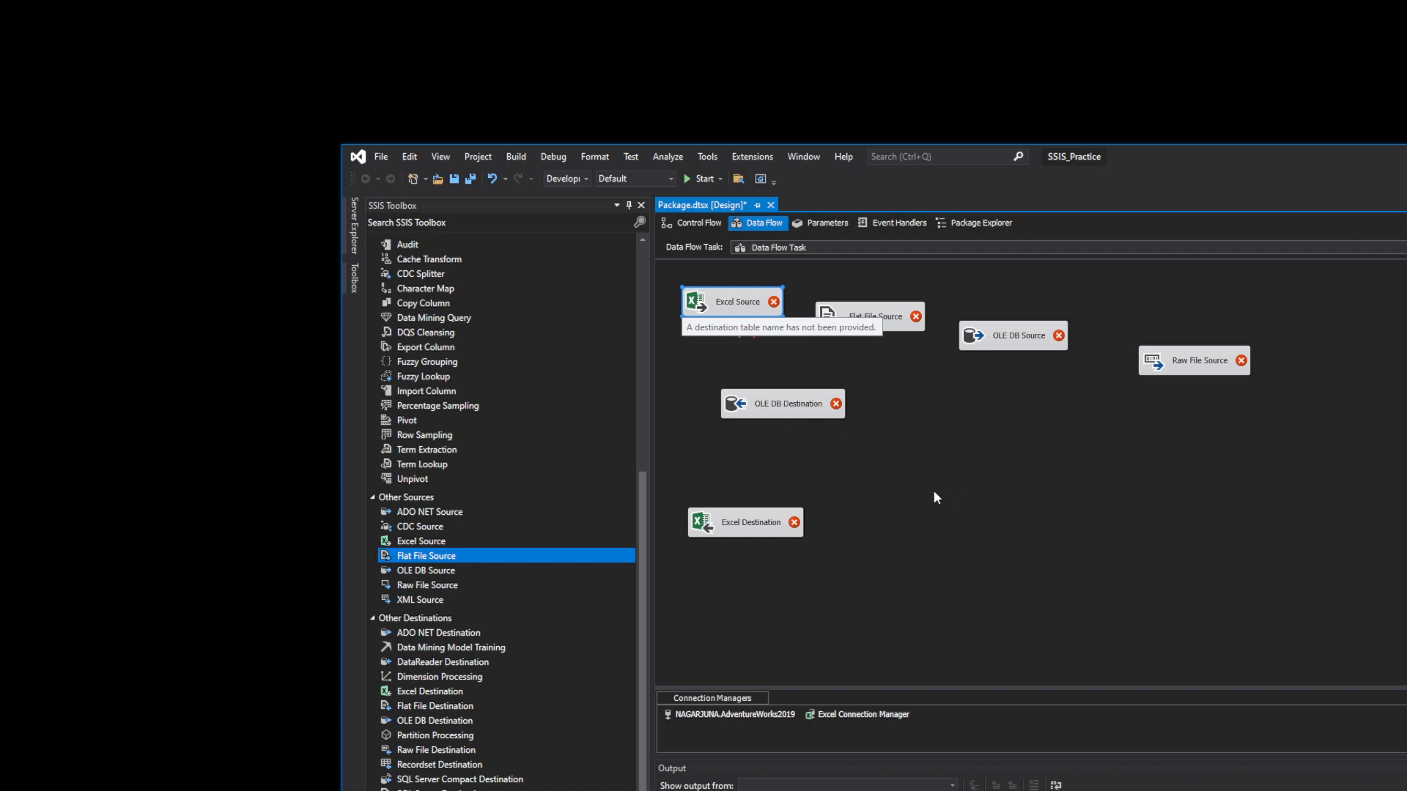
{"action": "left_click", "coordinate": [943, 422]}
- Delete all six canvas components and drop a single new Flat File Source in their place
{"action": "left_click_drag", "start_coordinate": [1265, 393], "coordinate": [795, 306]}
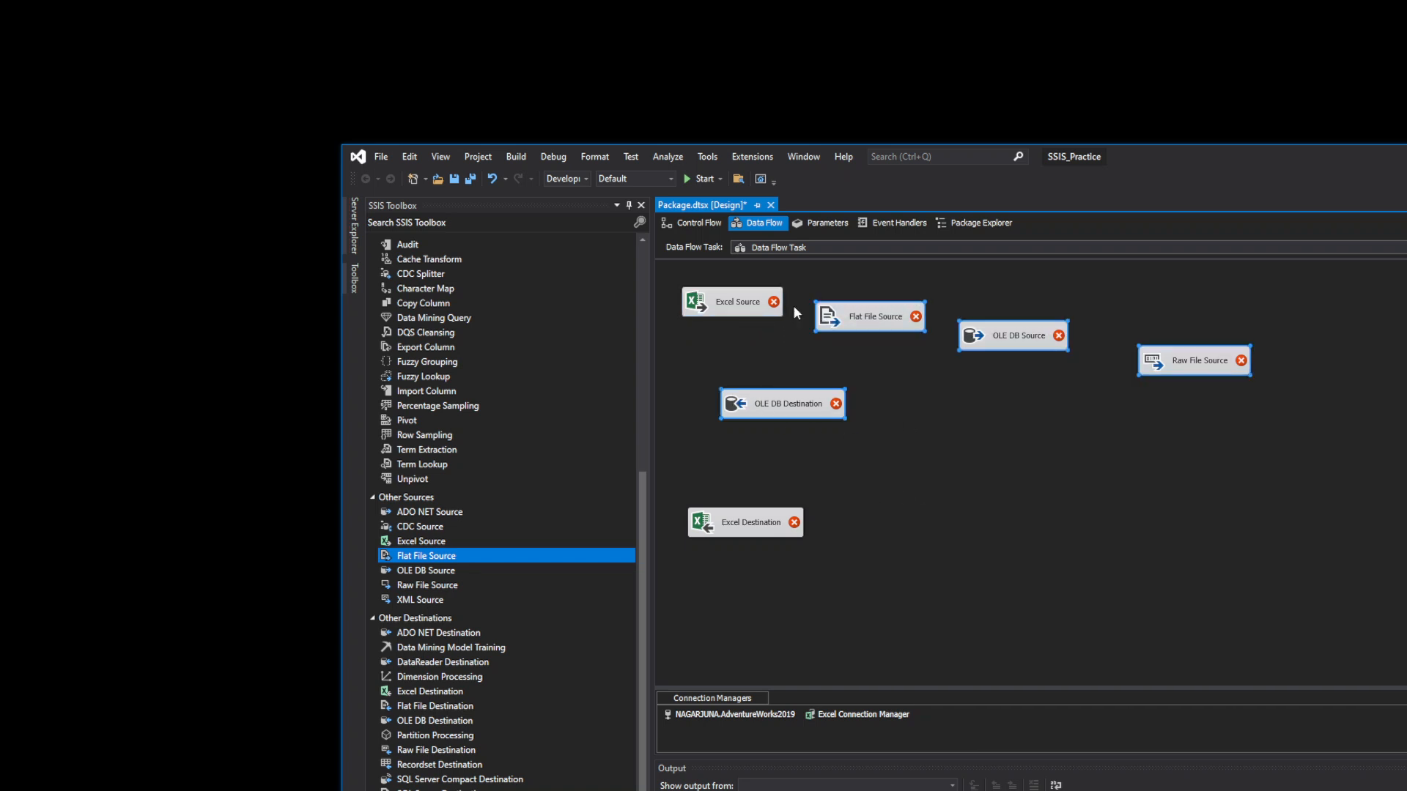
{"action": "left_click_drag", "start_coordinate": [829, 569], "coordinate": [733, 280]}
{"action": "key", "text": "Delete"}
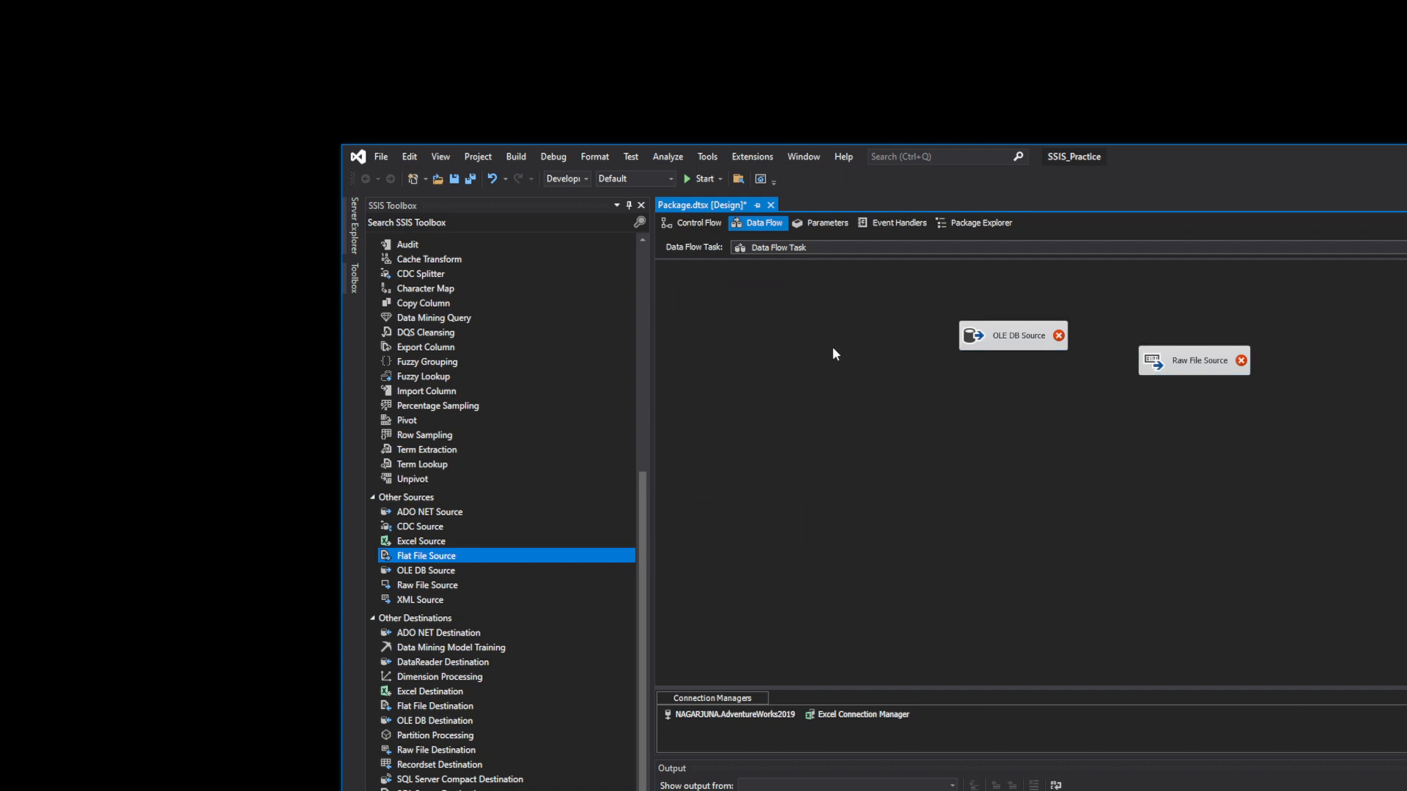
{"action": "left_click_drag", "start_coordinate": [1281, 446], "coordinate": [978, 299]}
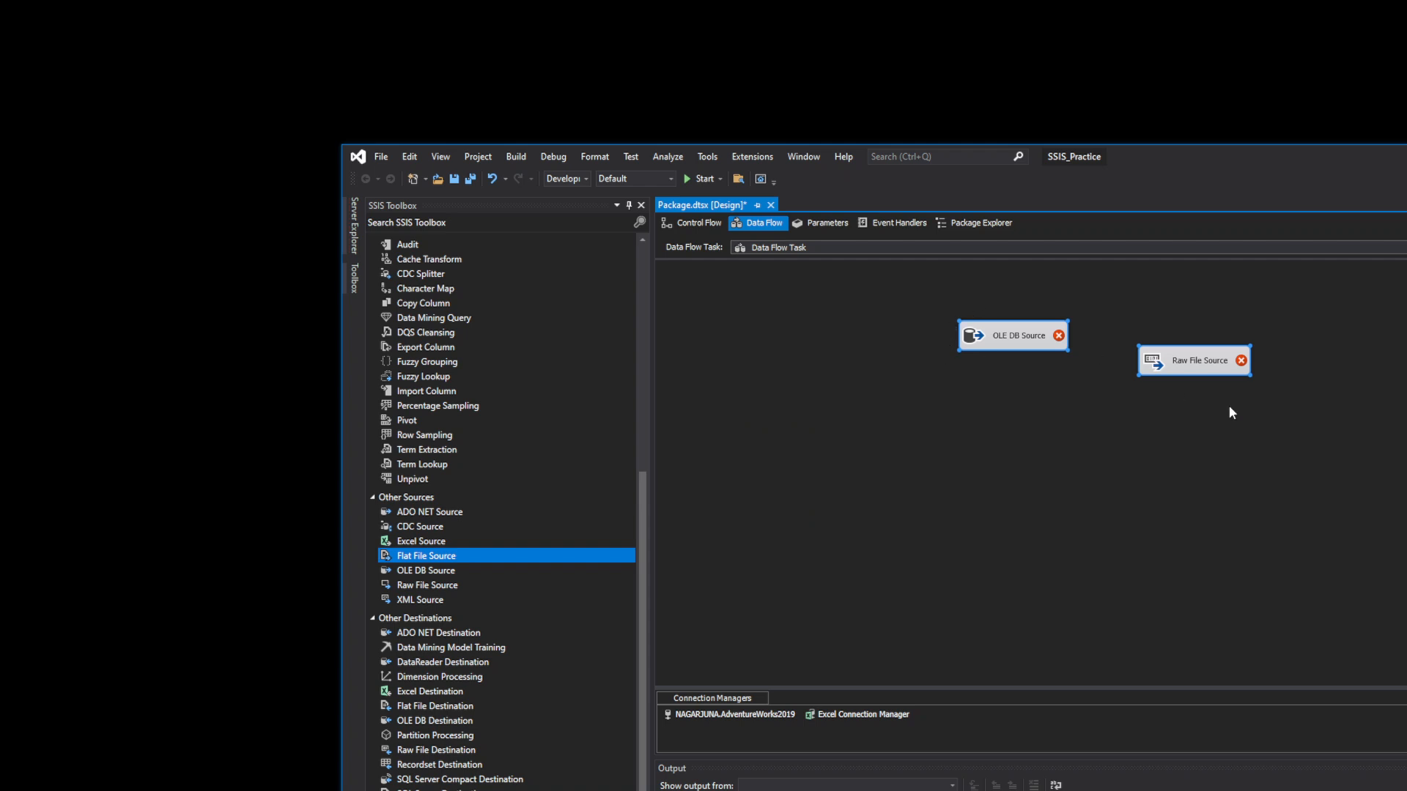
{"action": "key", "text": "Delete"}
{"action": "left_click_drag", "start_coordinate": [443, 556], "coordinate": [800, 327]}
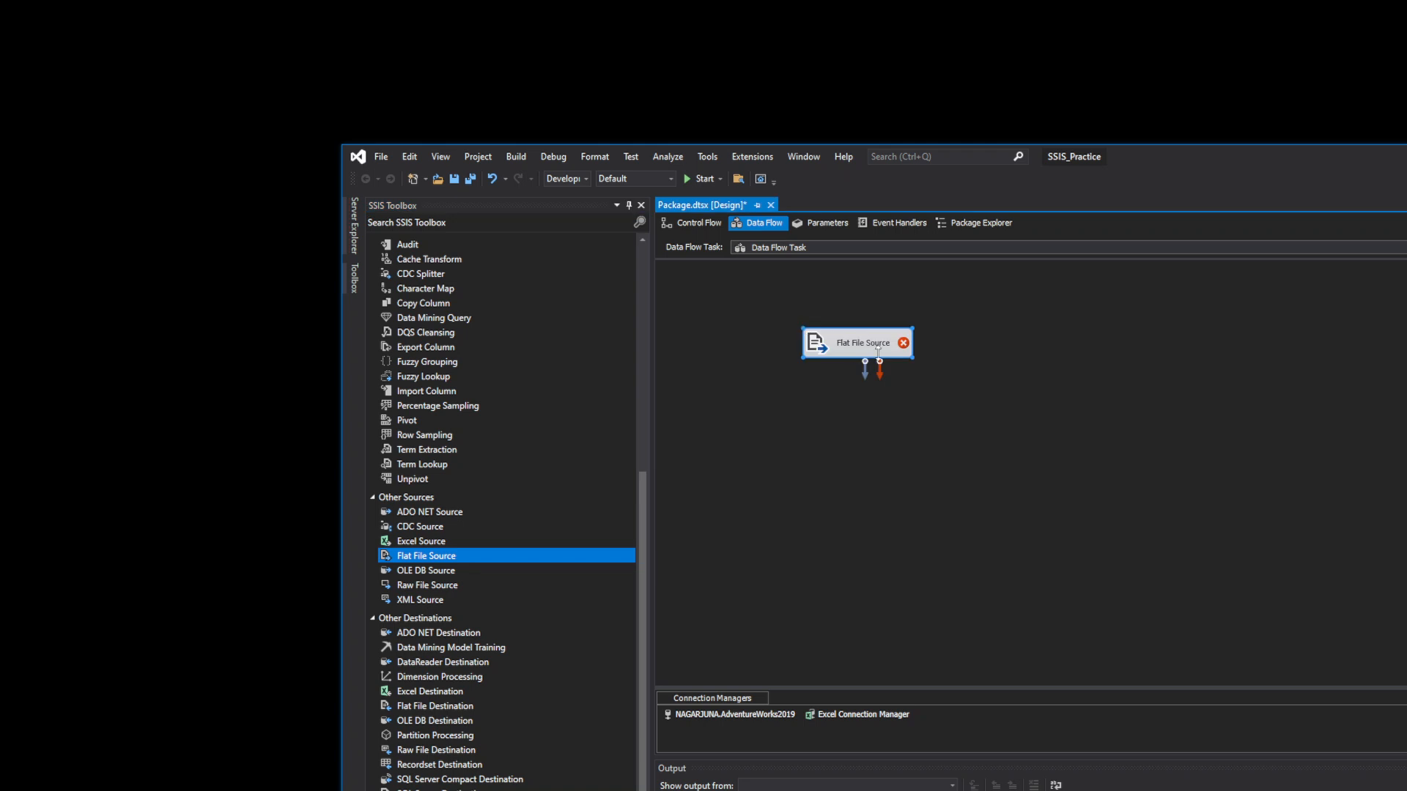
- Start a new flat file connection manager for the Flat File Source named EmpData
{"action": "double_click", "coordinate": [847, 343]}
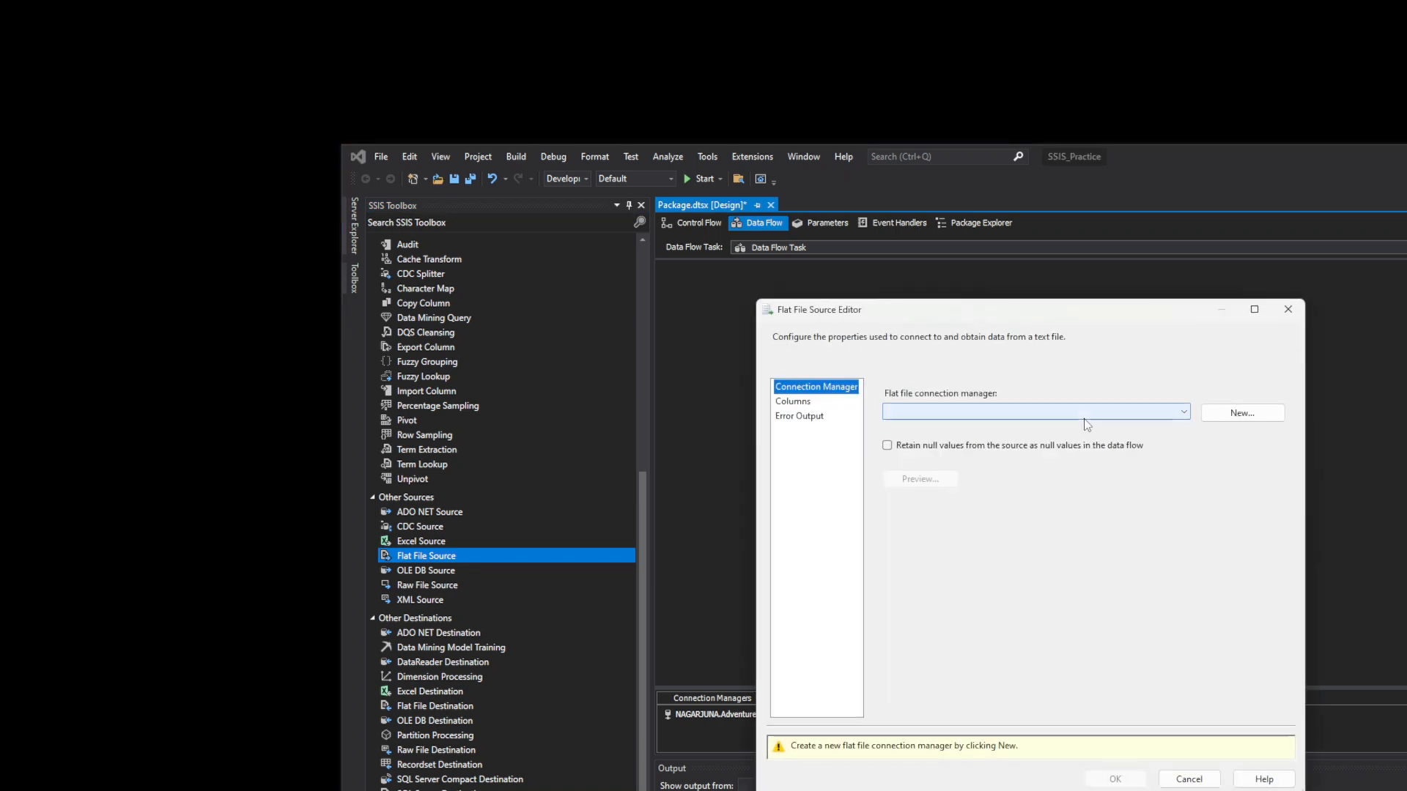
{"action": "left_click", "coordinate": [1220, 415]}
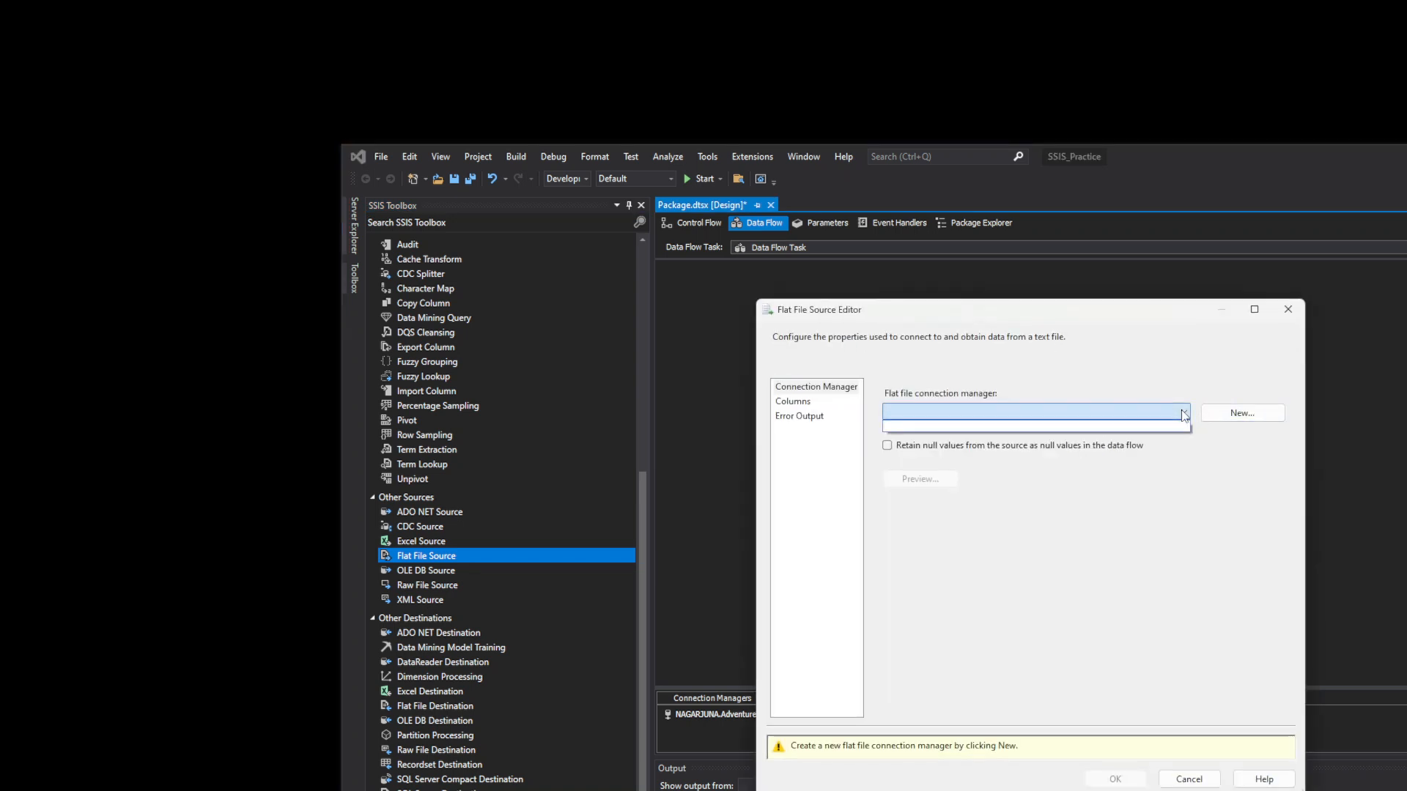
{"action": "left_click", "coordinate": [1231, 414]}
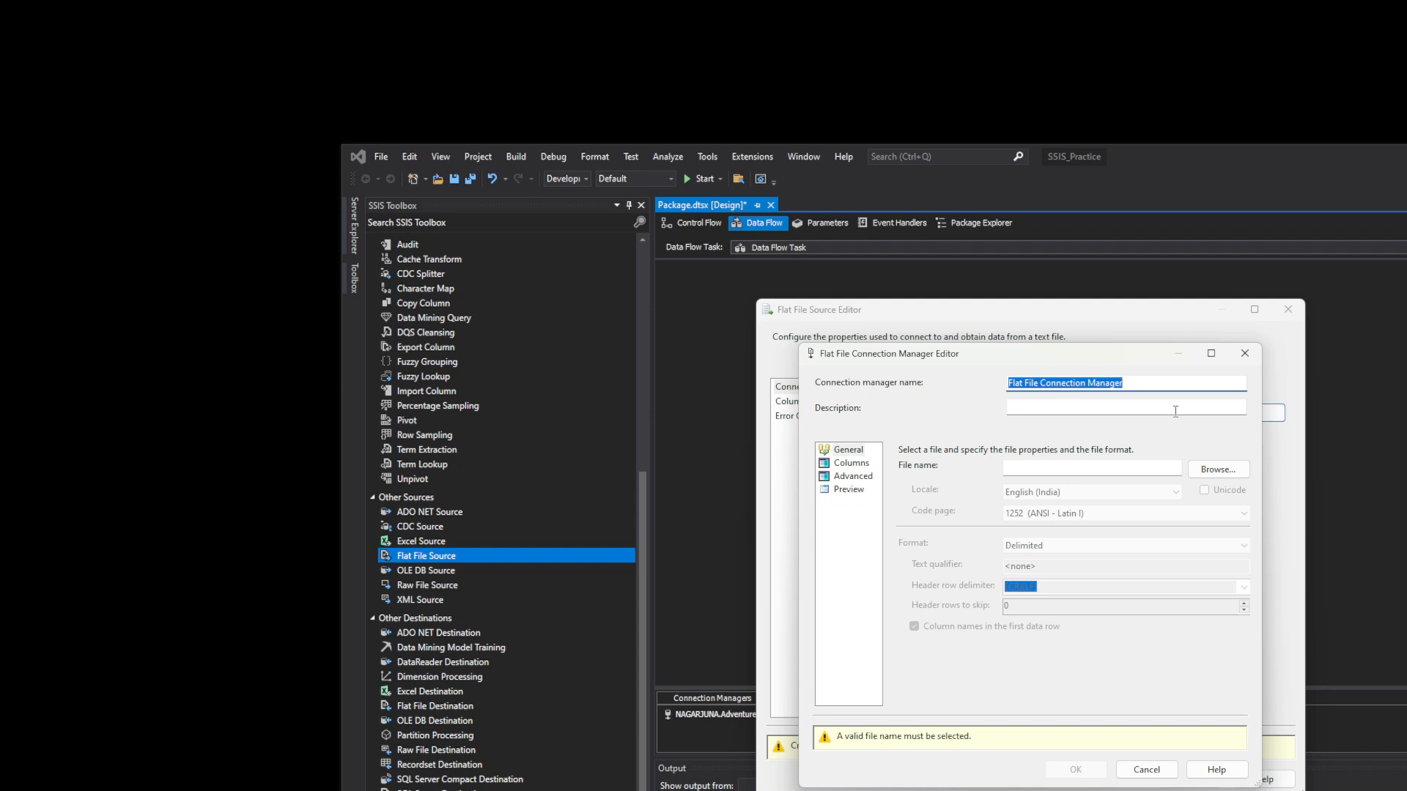
{"action": "type", "text": "EmpData"}
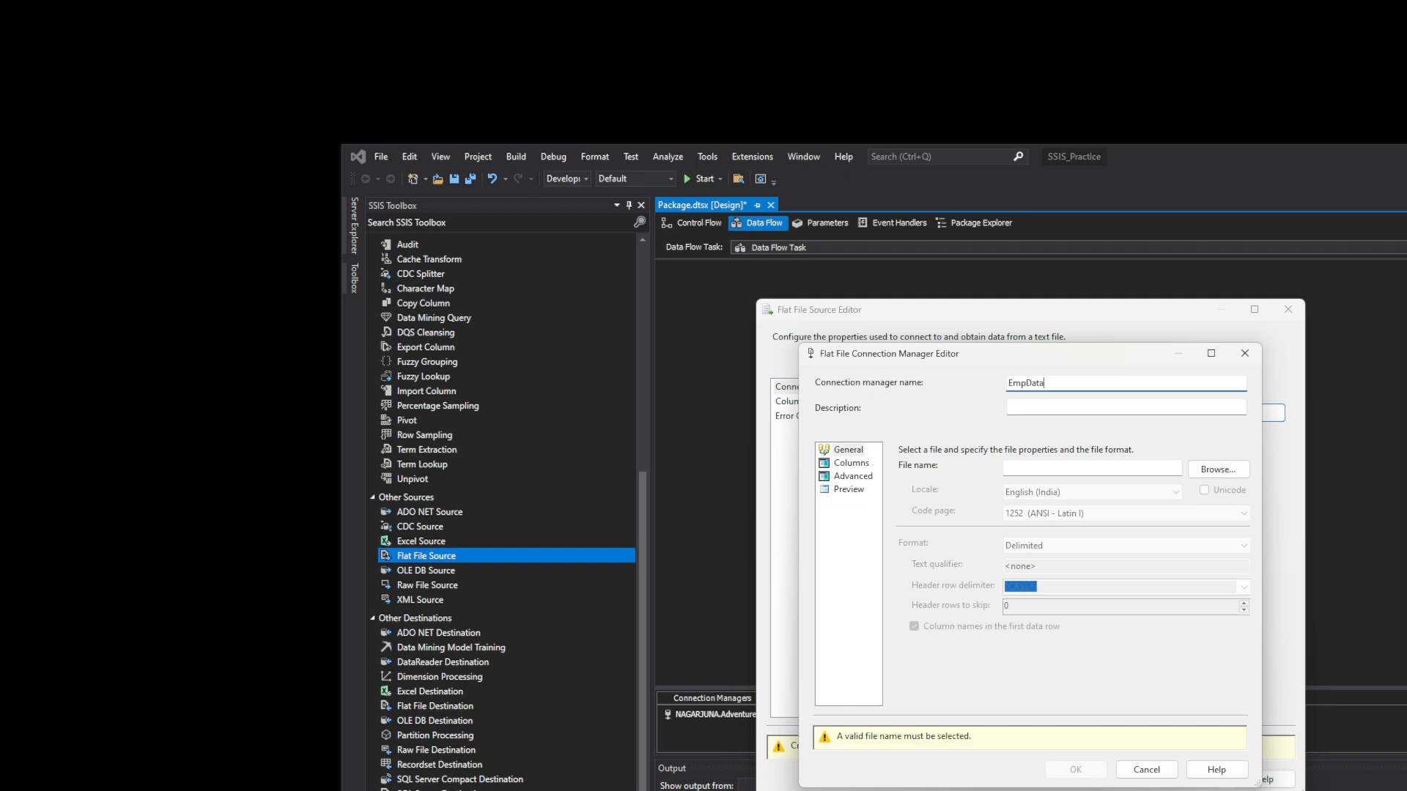
- Point the EmpData connection at sample_emp.csv, filtering the file list to CSV files
{"action": "left_click", "coordinate": [1203, 466]}
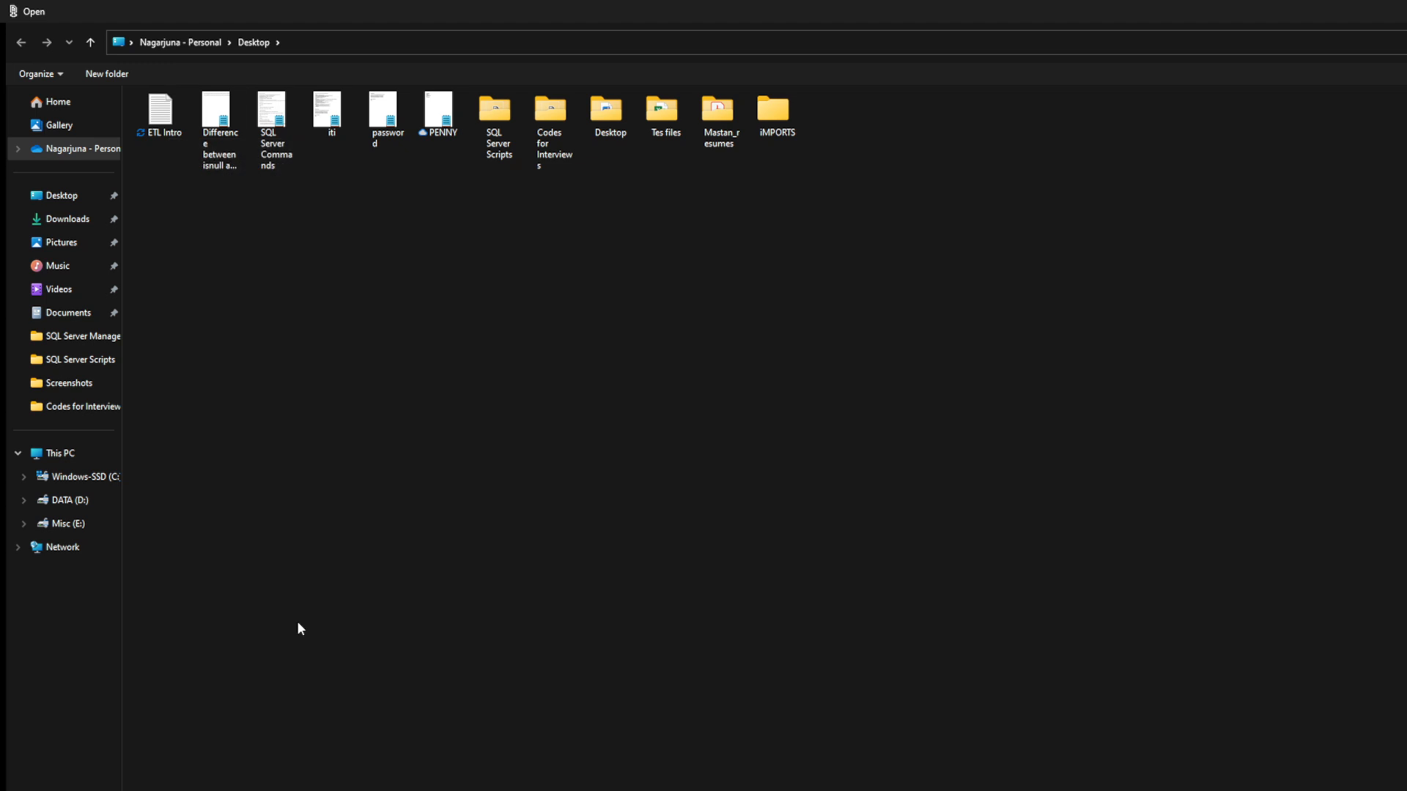
{"action": "left_click", "coordinate": [174, 119]}
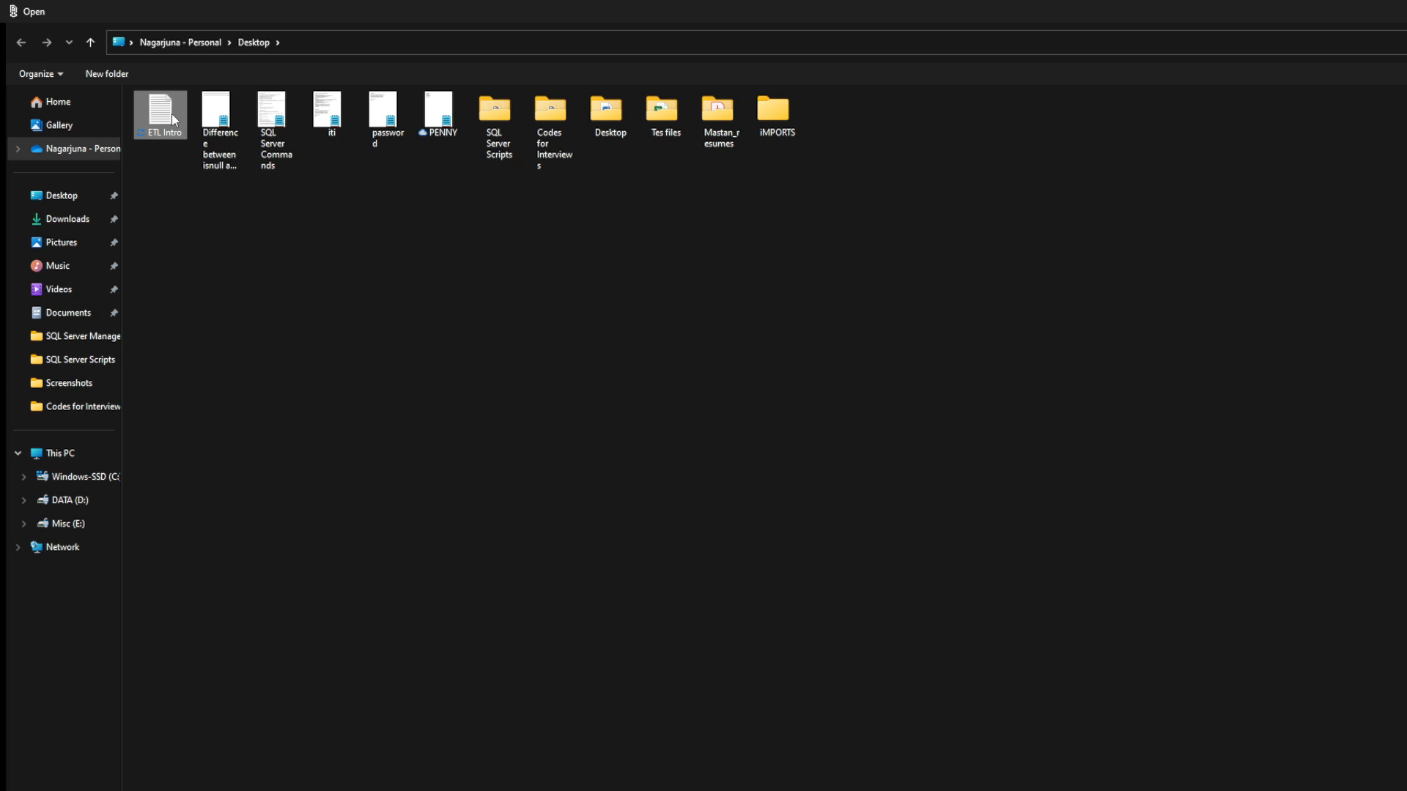
{"action": "left_click", "coordinate": [363, 312]}
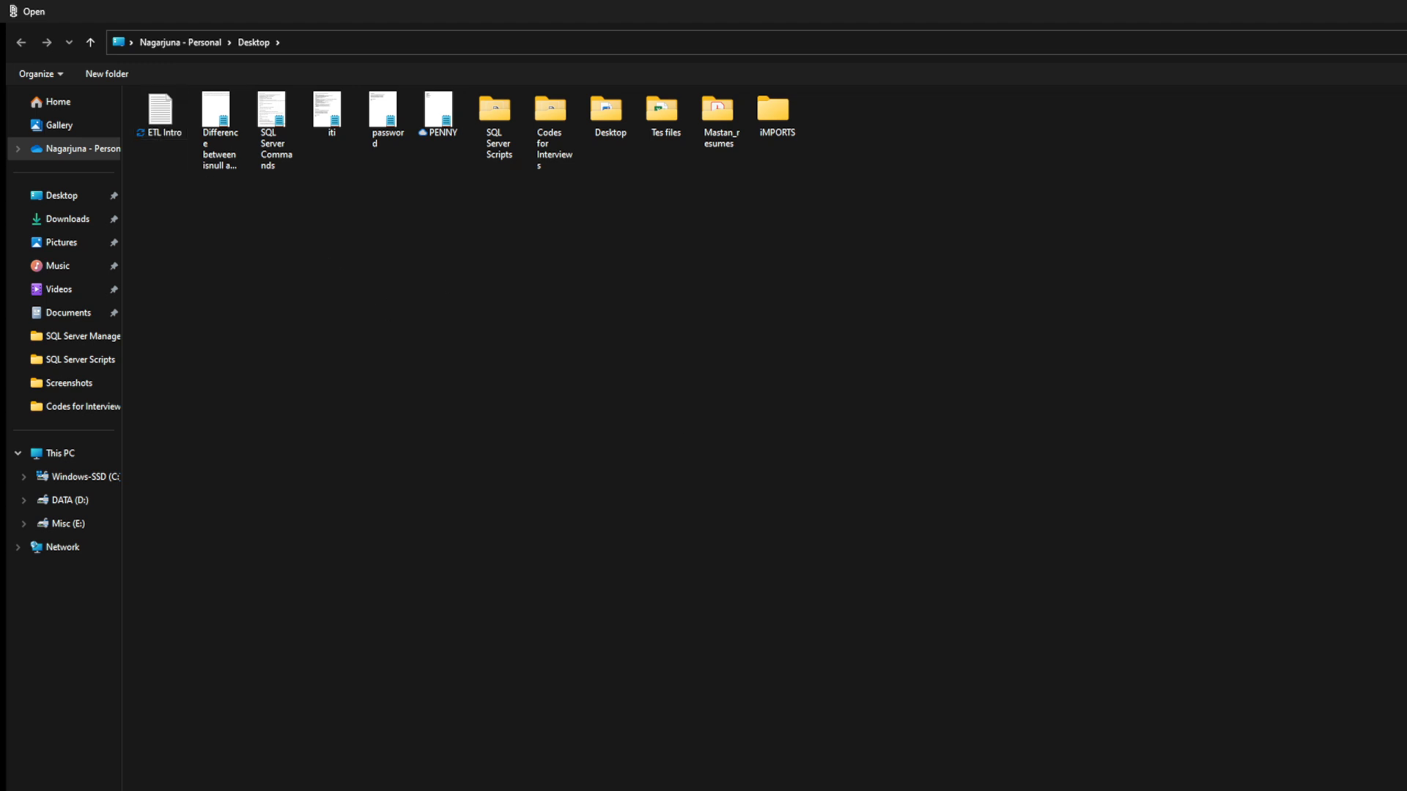
{"action": "left_click", "coordinate": [1275, 787]}
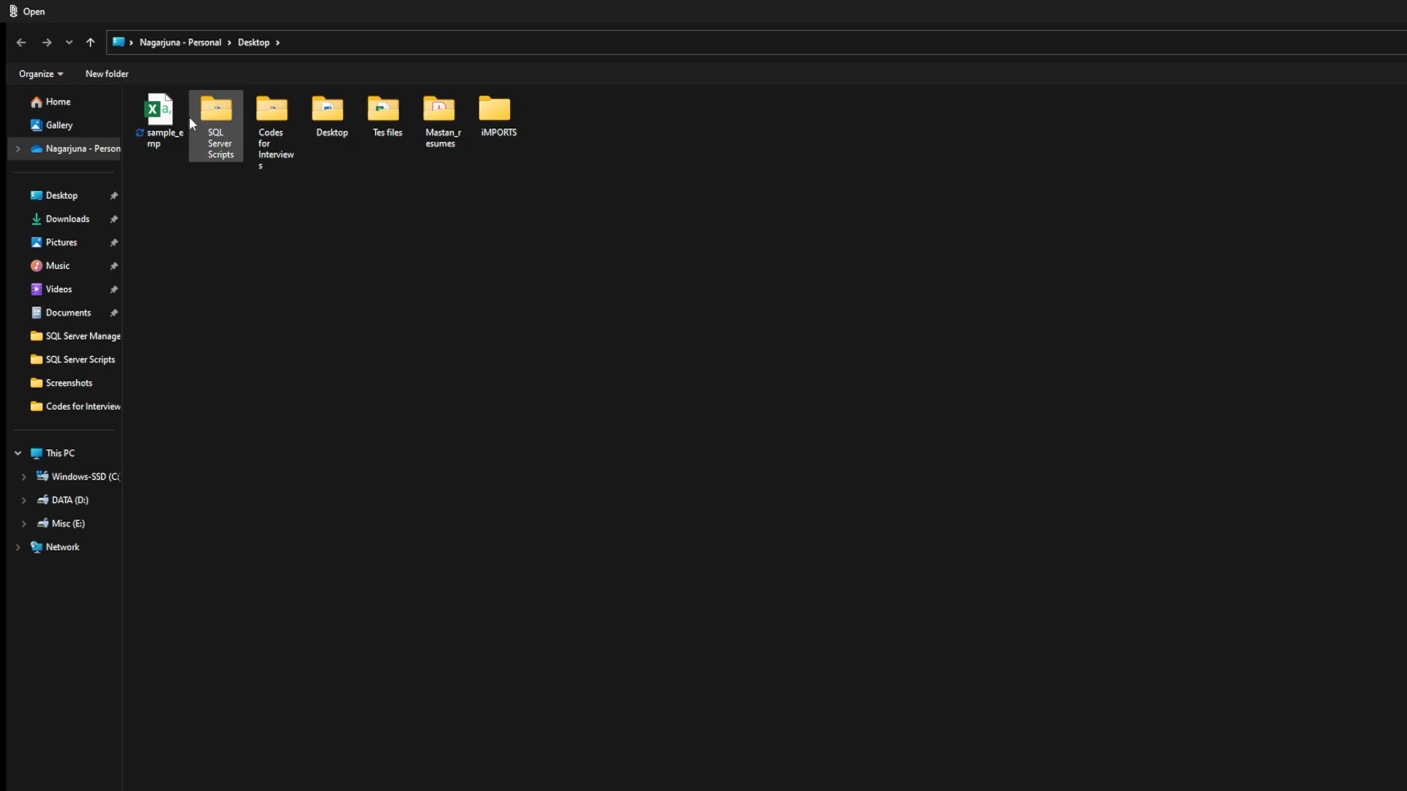
{"action": "left_click", "coordinate": [169, 121]}
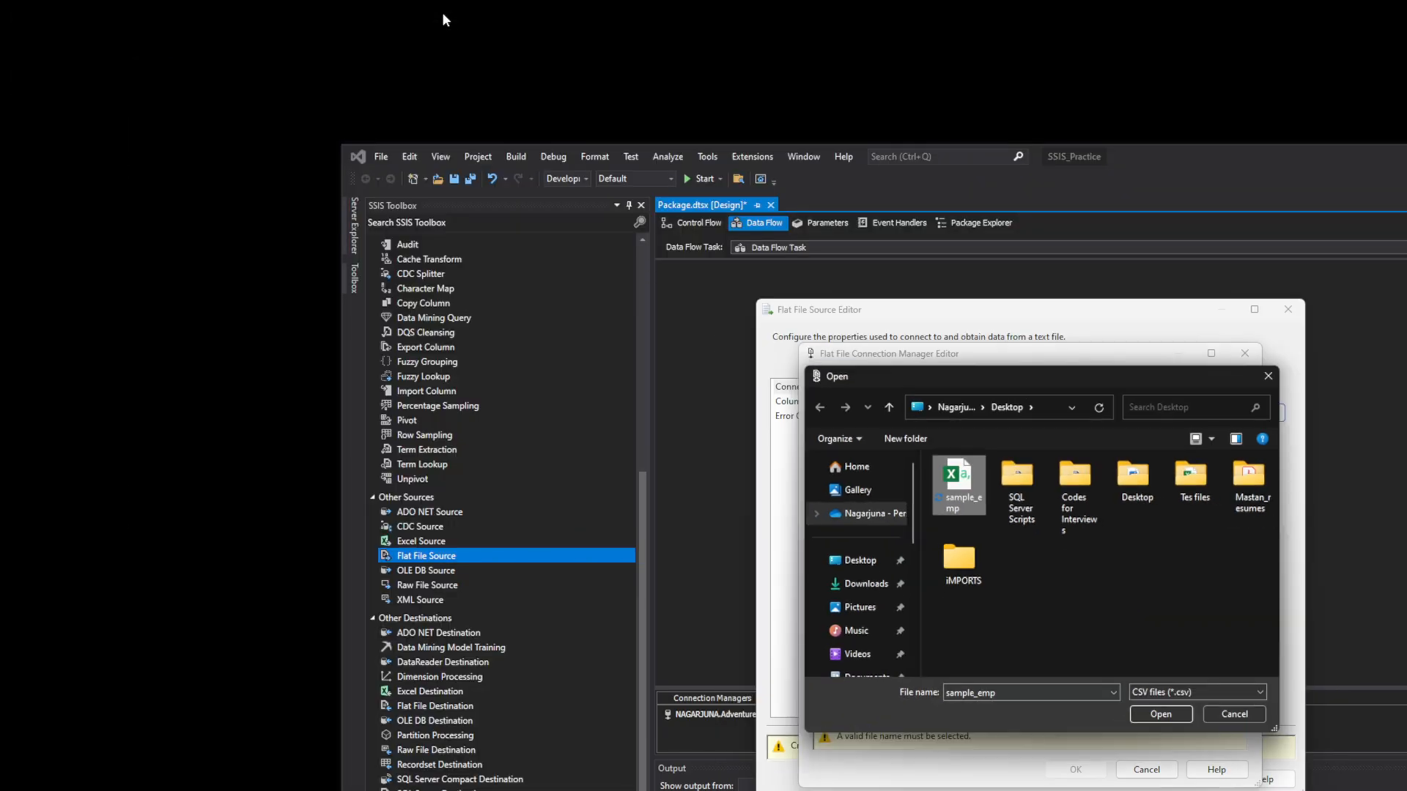
{"action": "left_click", "coordinate": [1160, 715]}
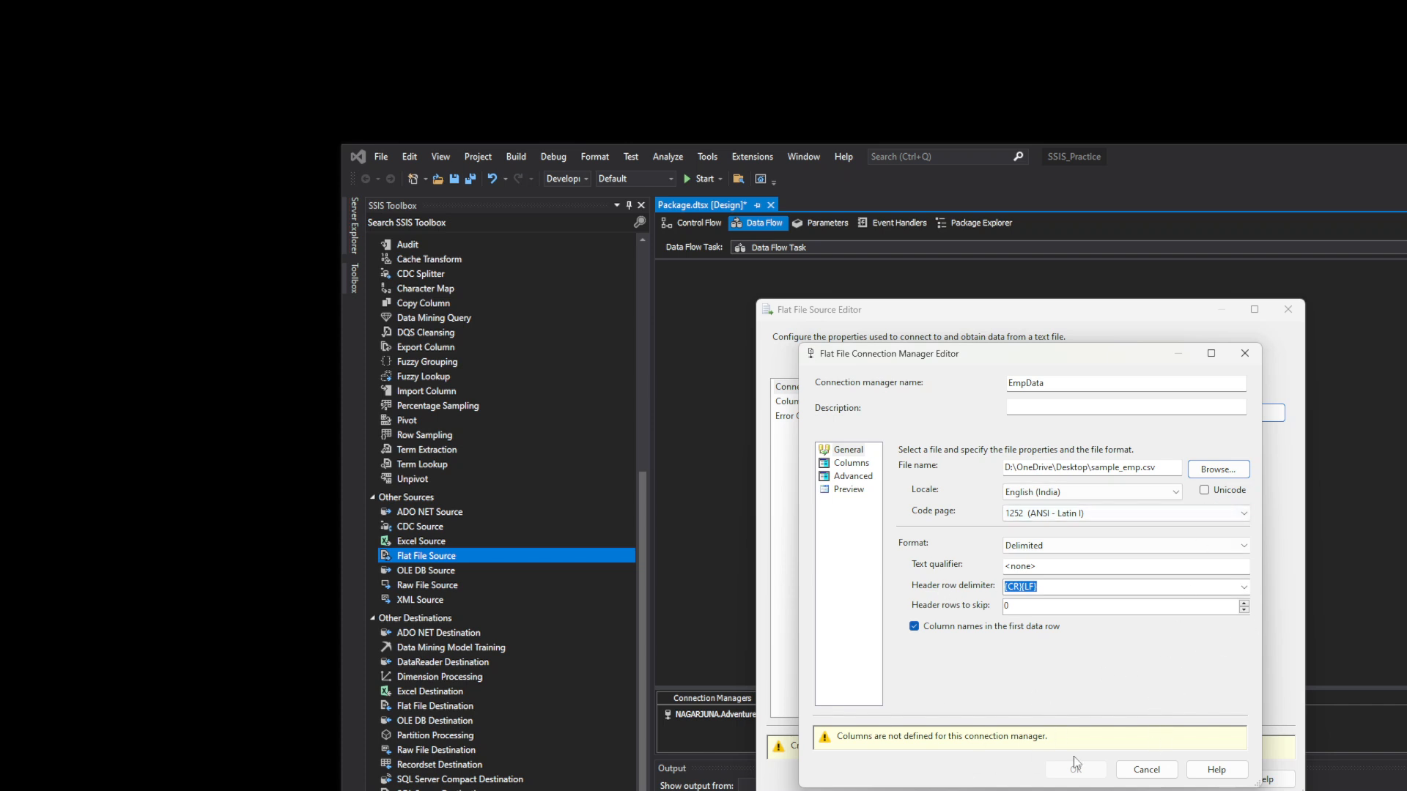
- Try Colon as header row delimiter, revert to {CR}{LF}, and view EmpData's comma-split columns
{"action": "left_click", "coordinate": [1243, 587]}
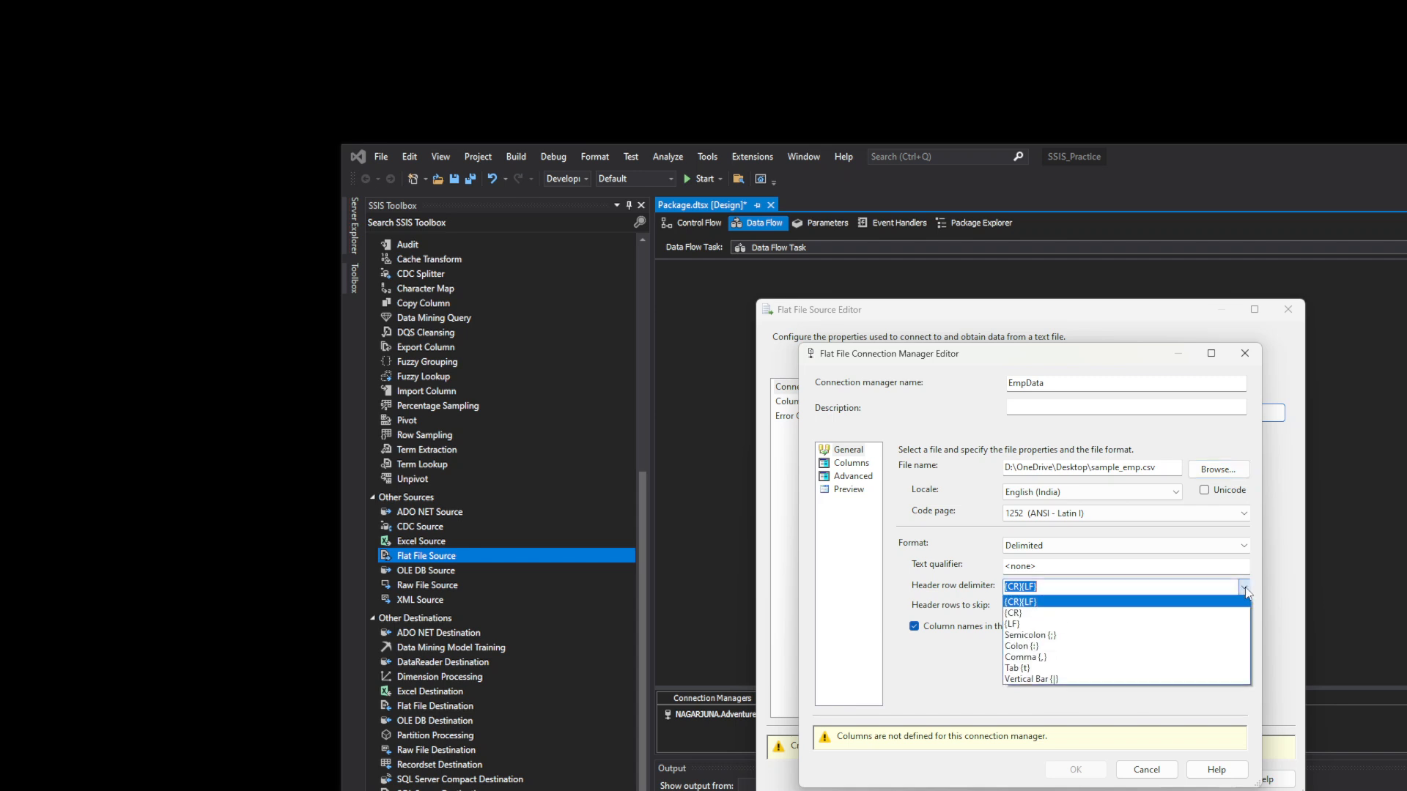
{"action": "left_click", "coordinate": [1164, 646]}
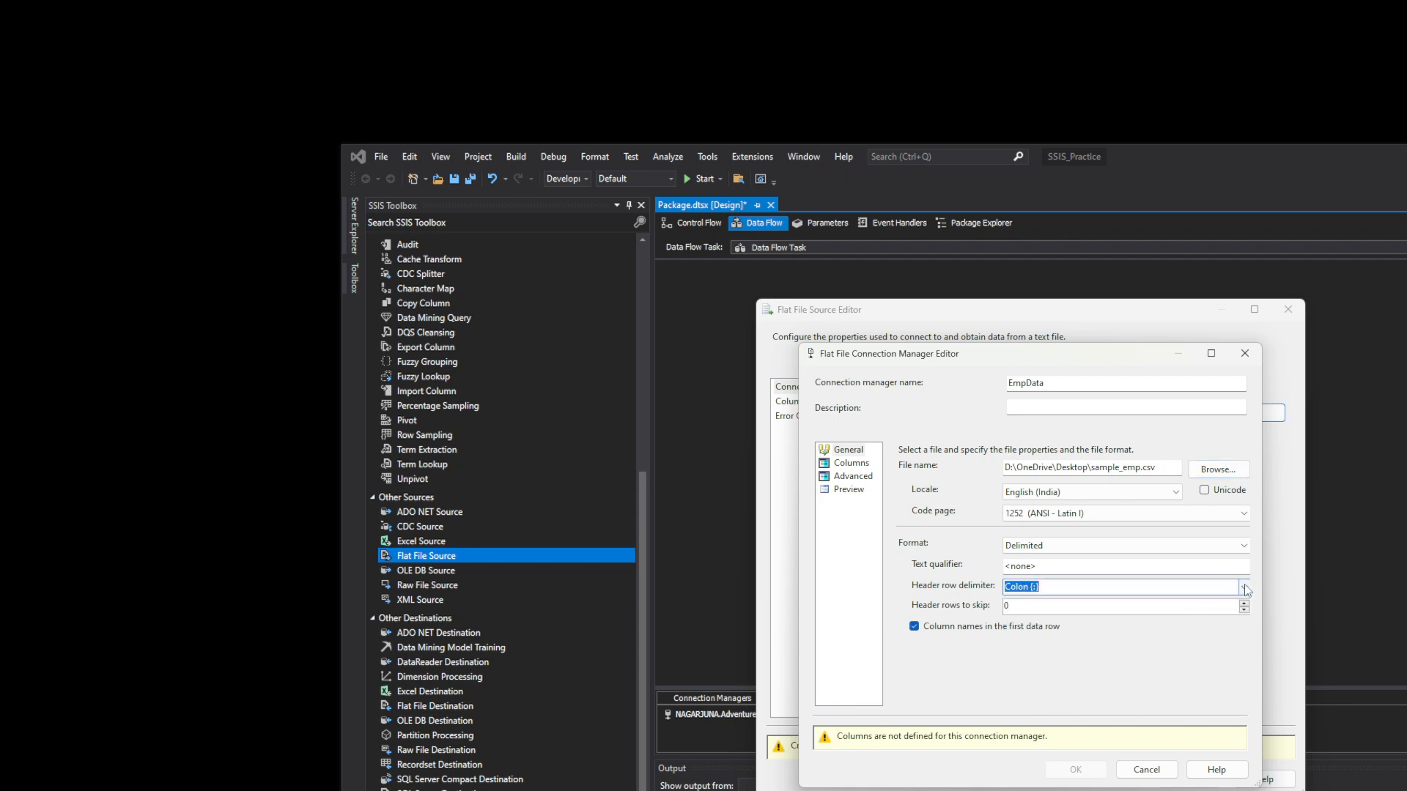
{"action": "left_click", "coordinate": [1244, 587]}
{"action": "left_click", "coordinate": [1195, 608]}
{"action": "left_click", "coordinate": [850, 463]}
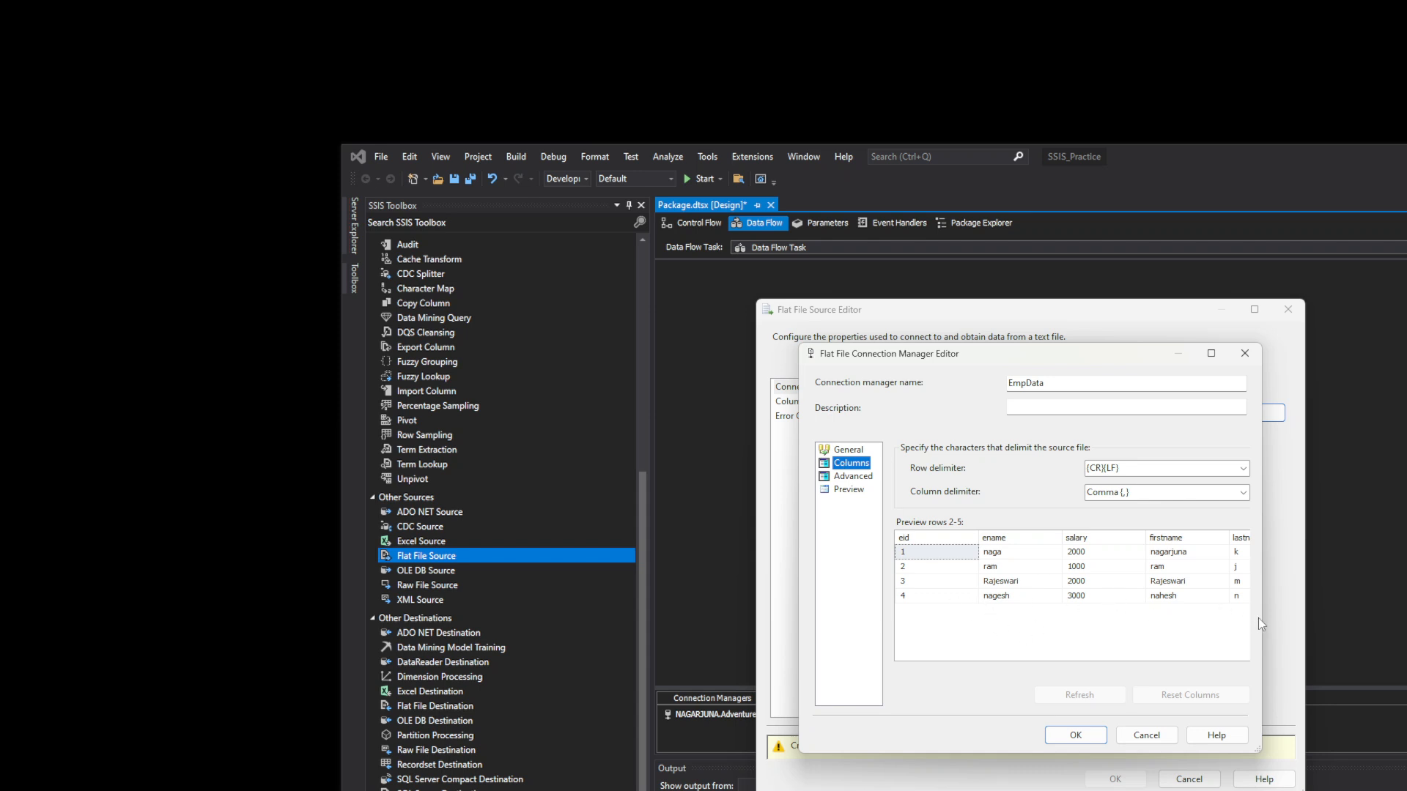
- Widen the EmpData editor to show Gender, then review its Advanced column properties and row Preview
{"action": "left_click_drag", "start_coordinate": [1264, 619], "coordinate": [1403, 621]}
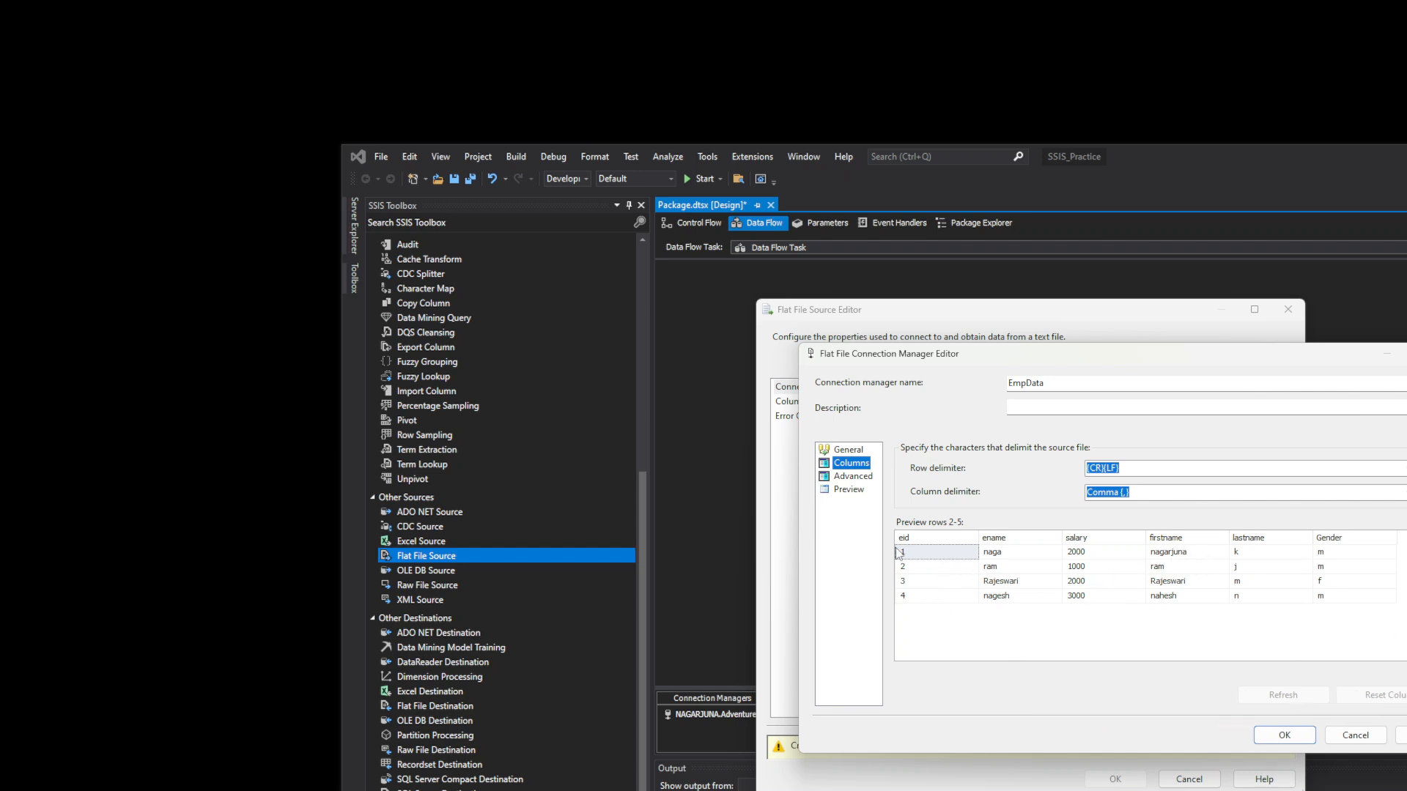
{"action": "left_click", "coordinate": [854, 477]}
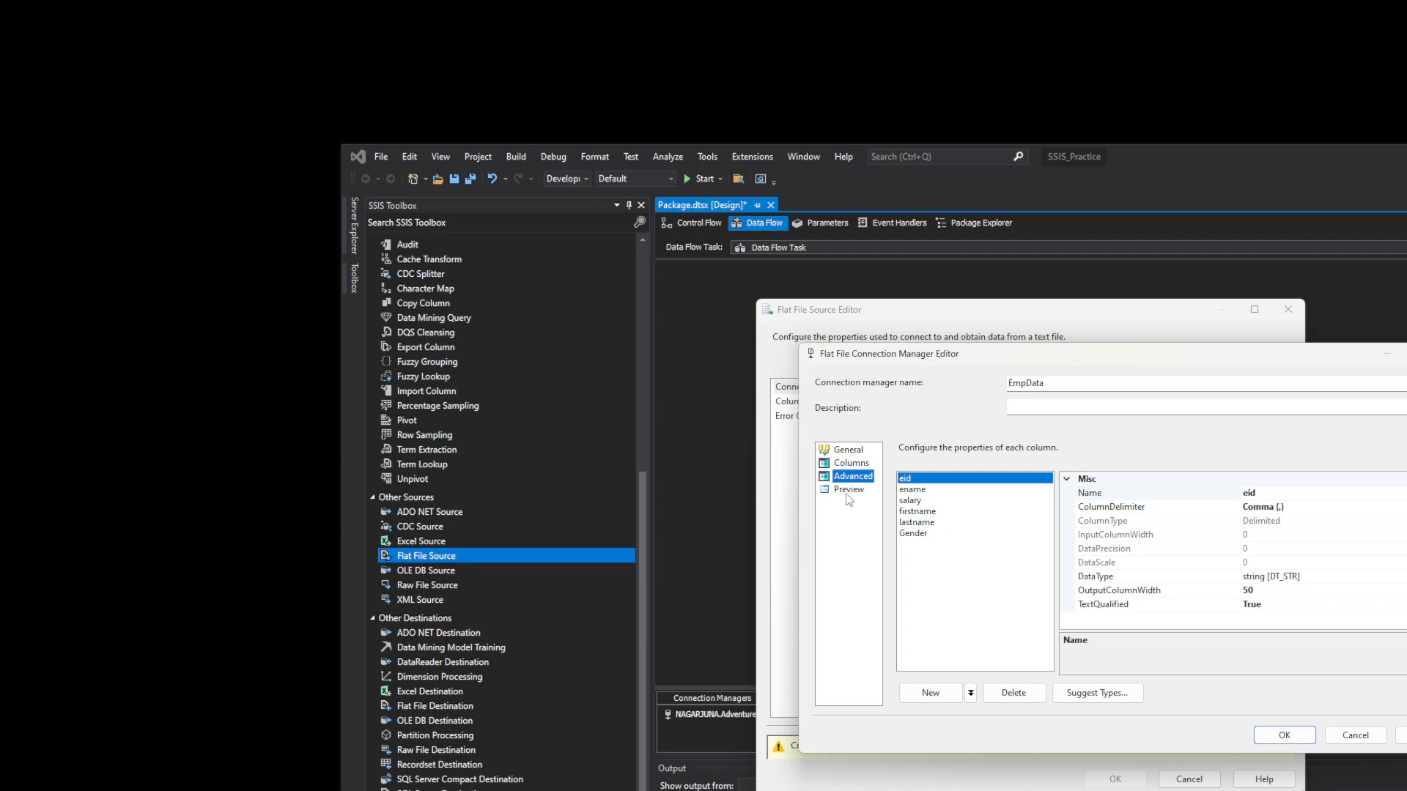
{"action": "left_click", "coordinate": [848, 491]}
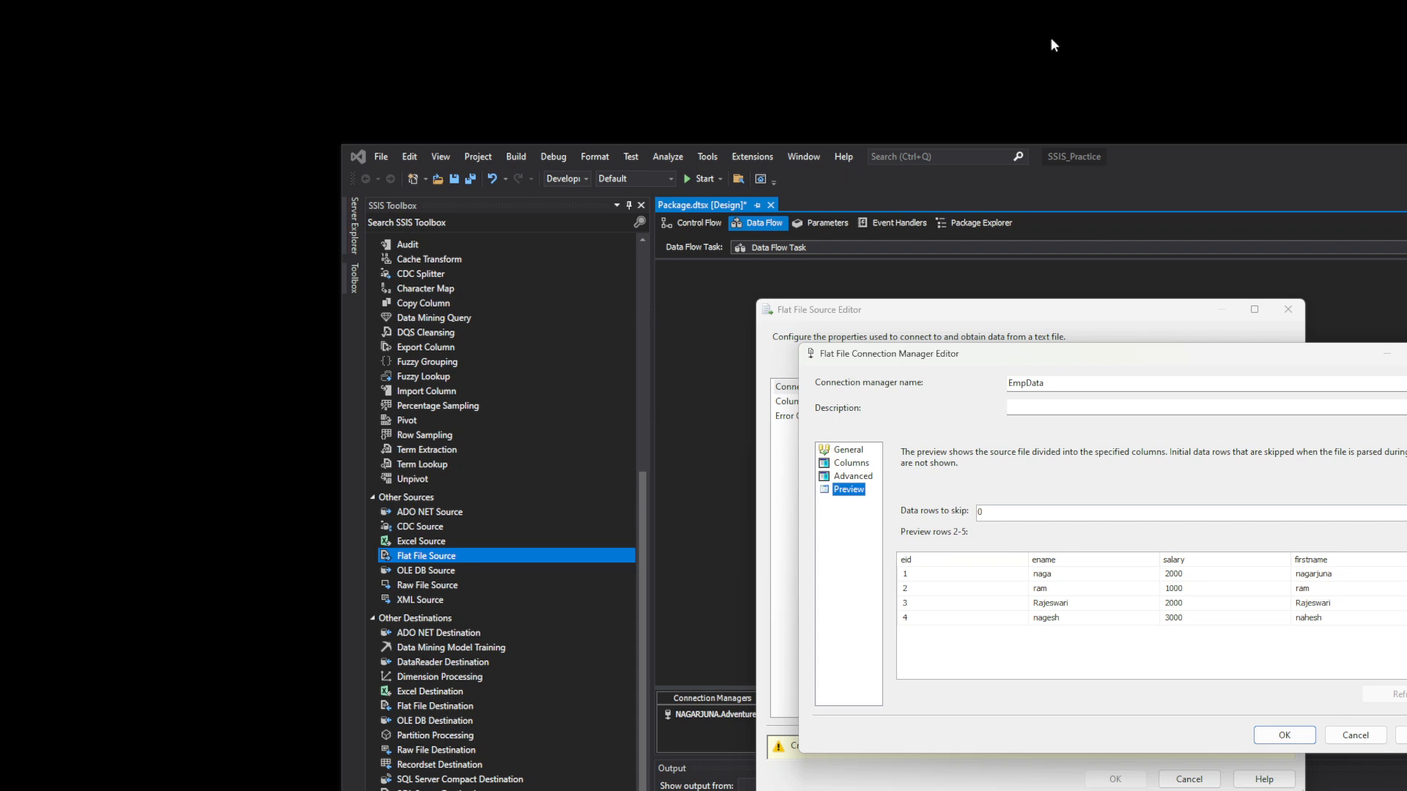
{"action": "left_click", "coordinate": [981, 92]}
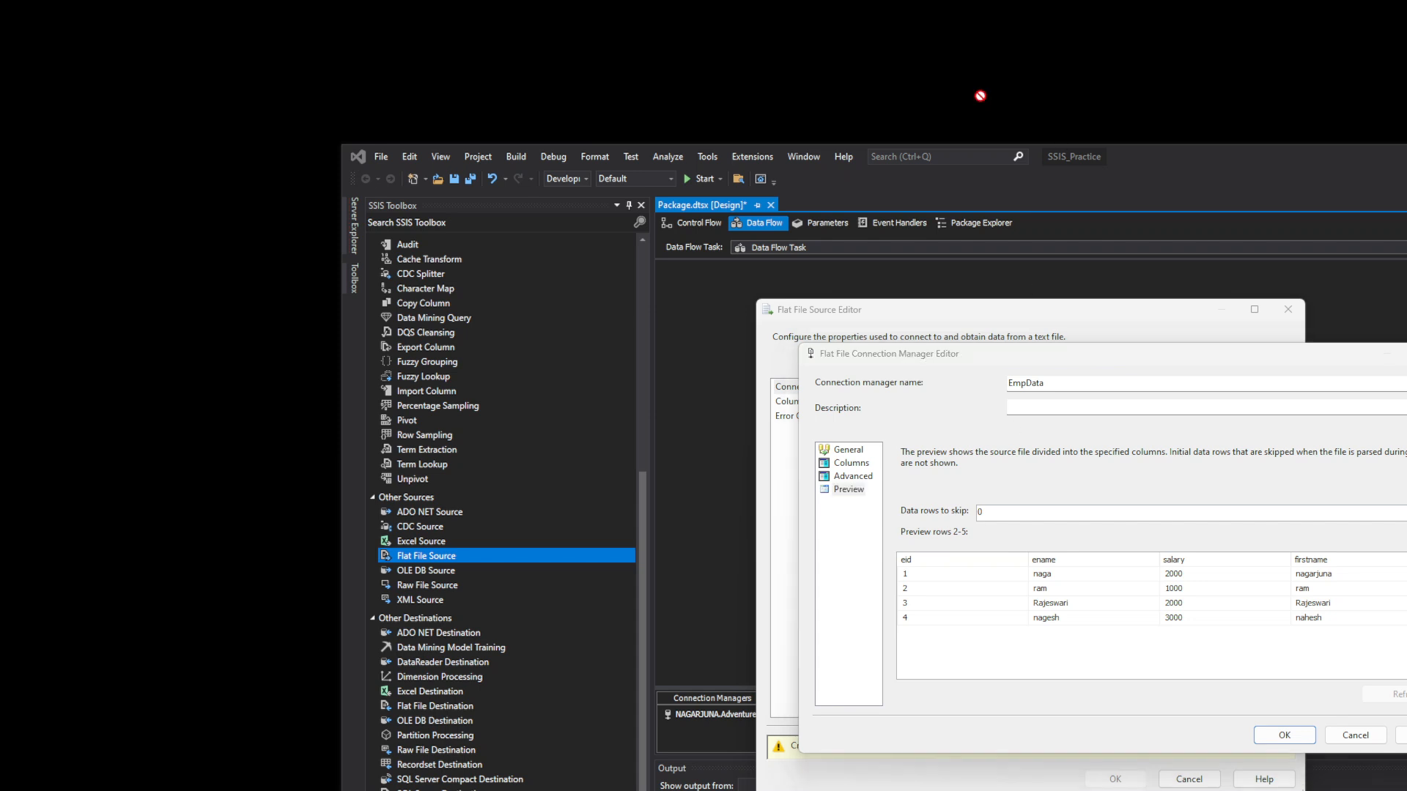
{"action": "left_click", "coordinate": [965, 539]}
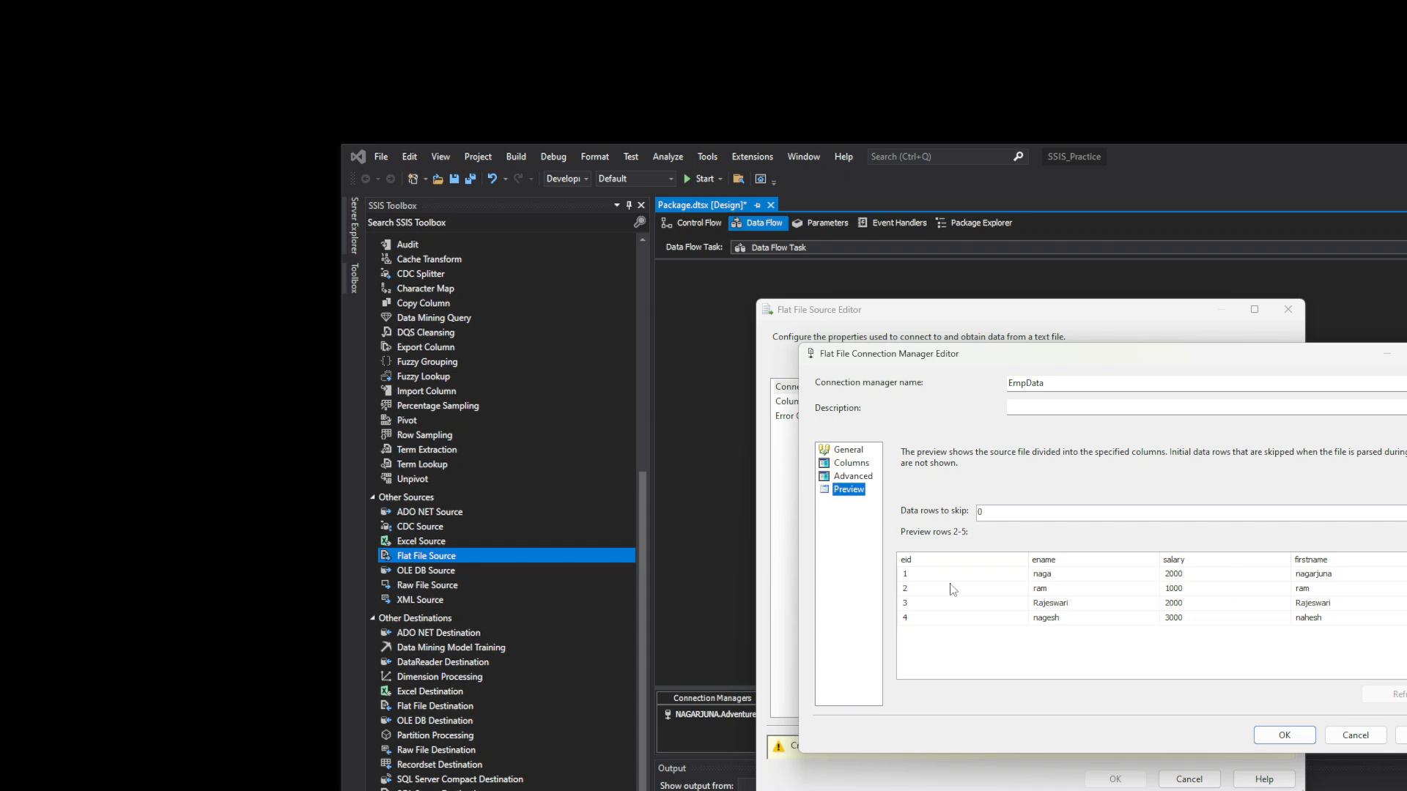
- Insert a blank row above the date, id and value headers on the London sheet
{"action": "left_click", "coordinate": [983, 511]}
{"action": "key", "text": "alt+Tab"}
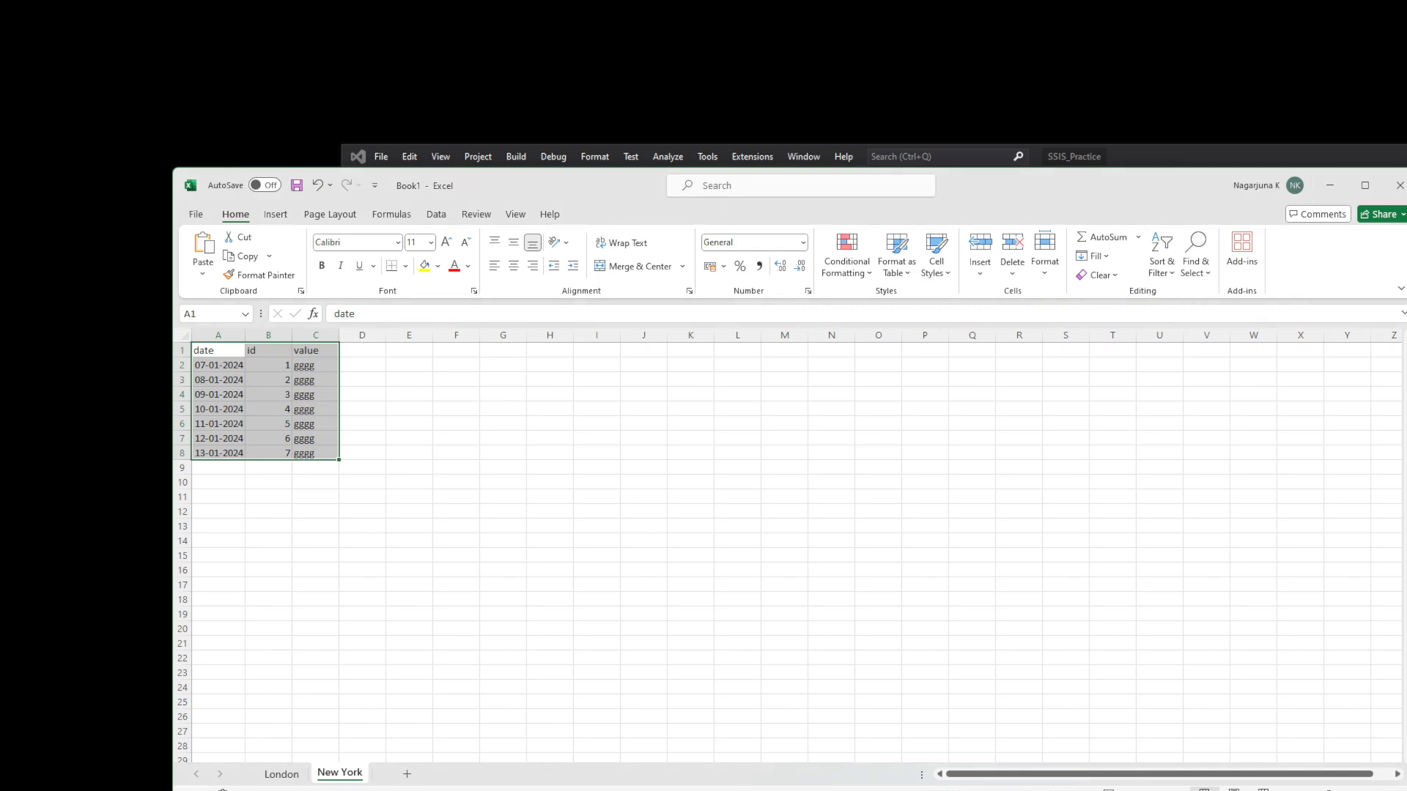
{"action": "left_click", "coordinate": [281, 774]}
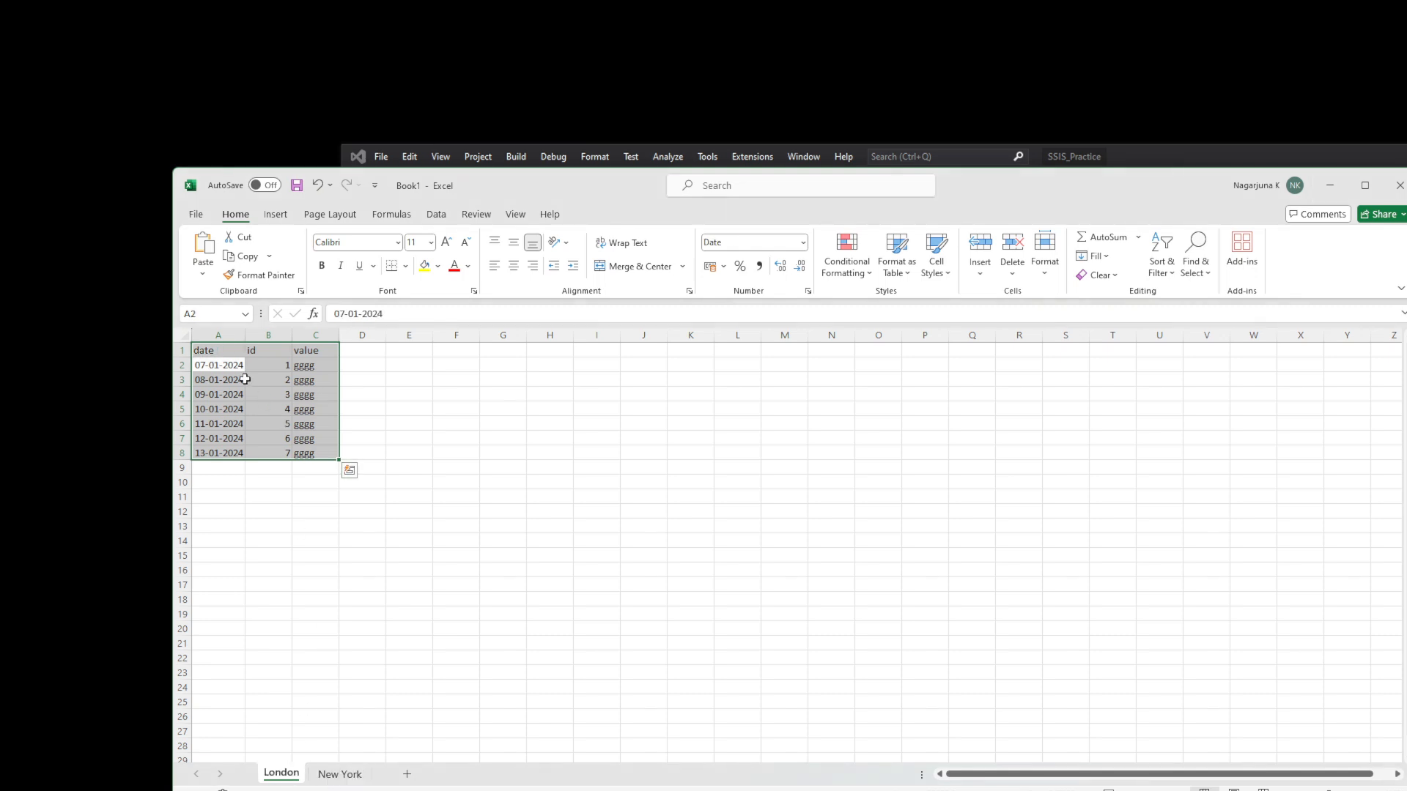
{"action": "left_click", "coordinate": [217, 355]}
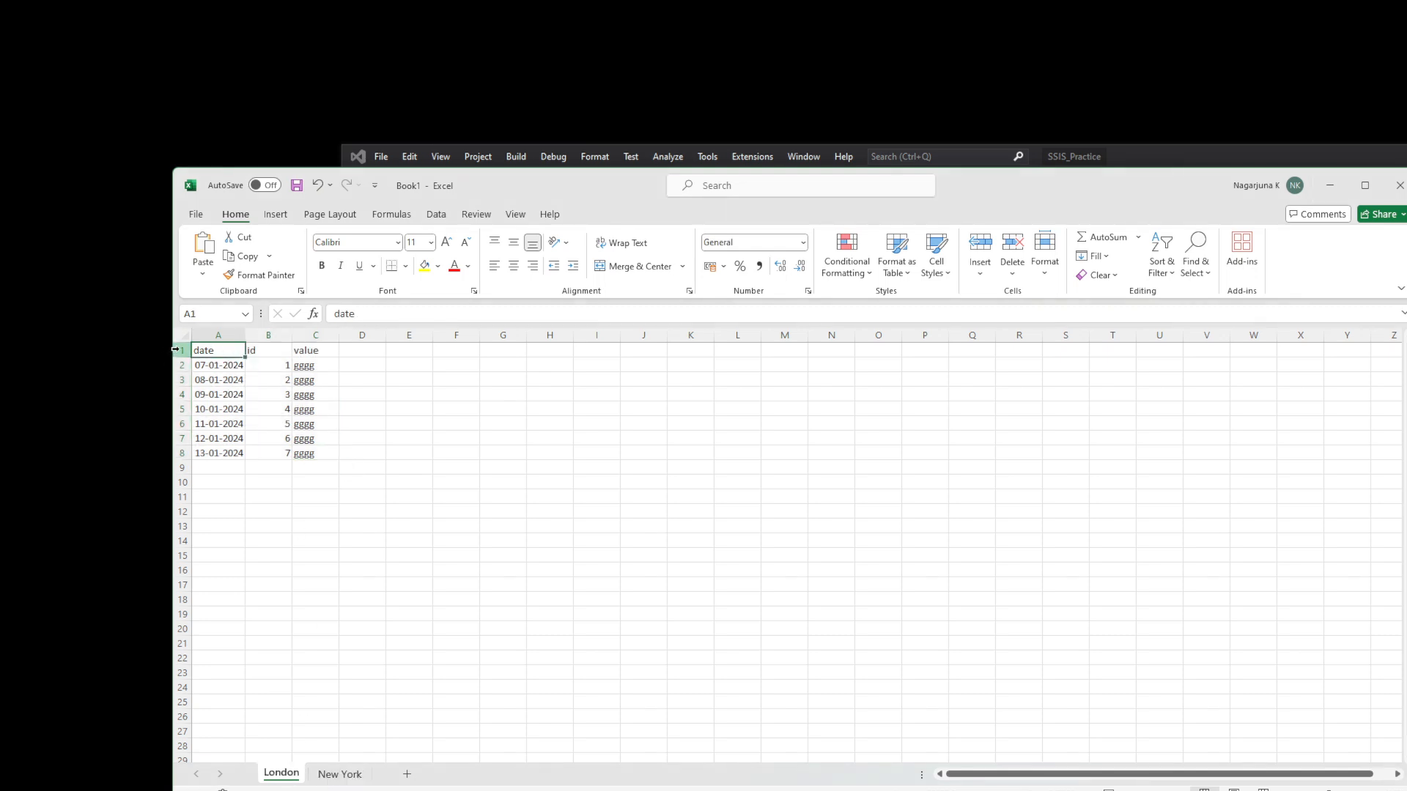
{"action": "left_click", "coordinate": [178, 350]}
{"action": "right_click", "coordinate": [178, 350]}
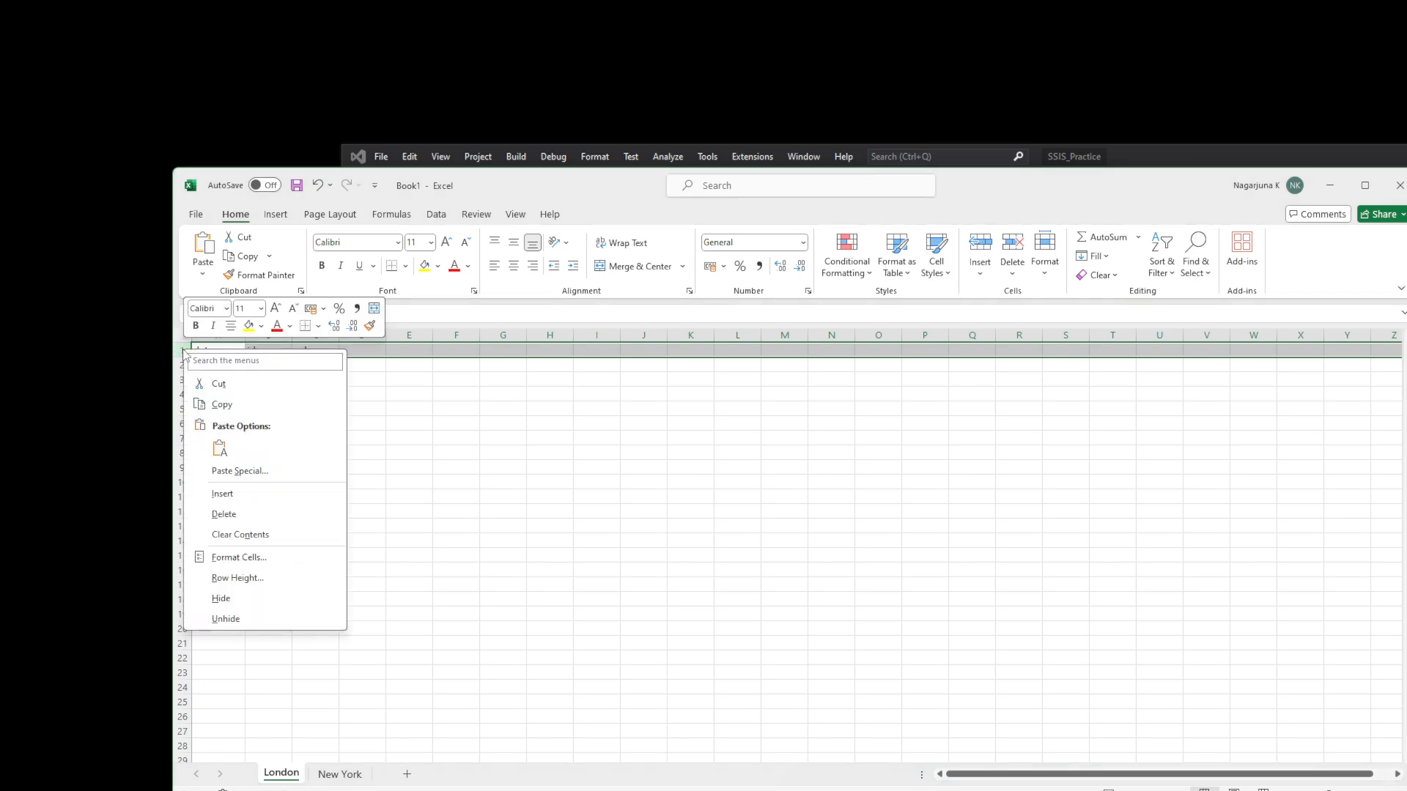
{"action": "left_click", "coordinate": [274, 498]}
- Enter the title 'emp info' in cell A1
{"action": "left_click", "coordinate": [219, 351]}
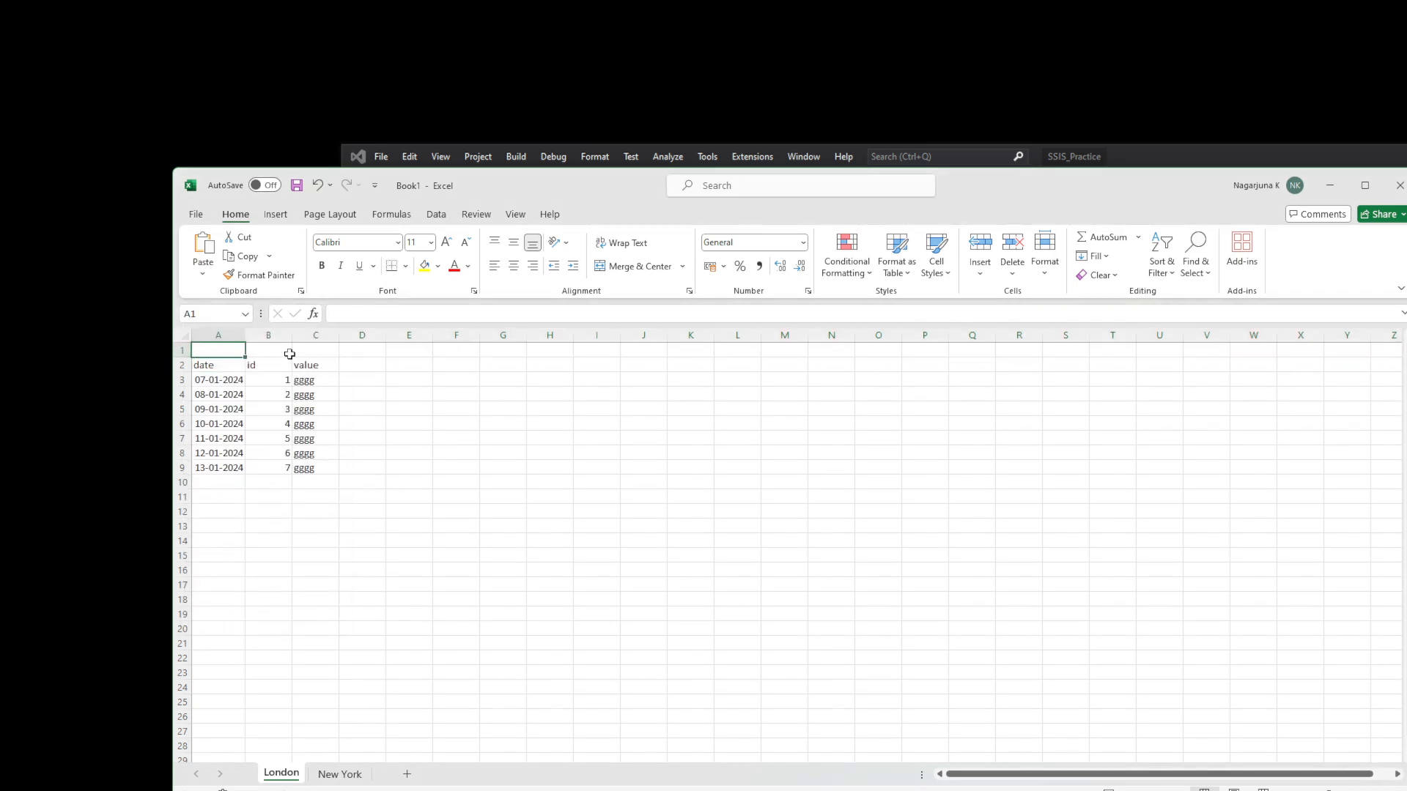
{"action": "type", "text": "emp inpf"}
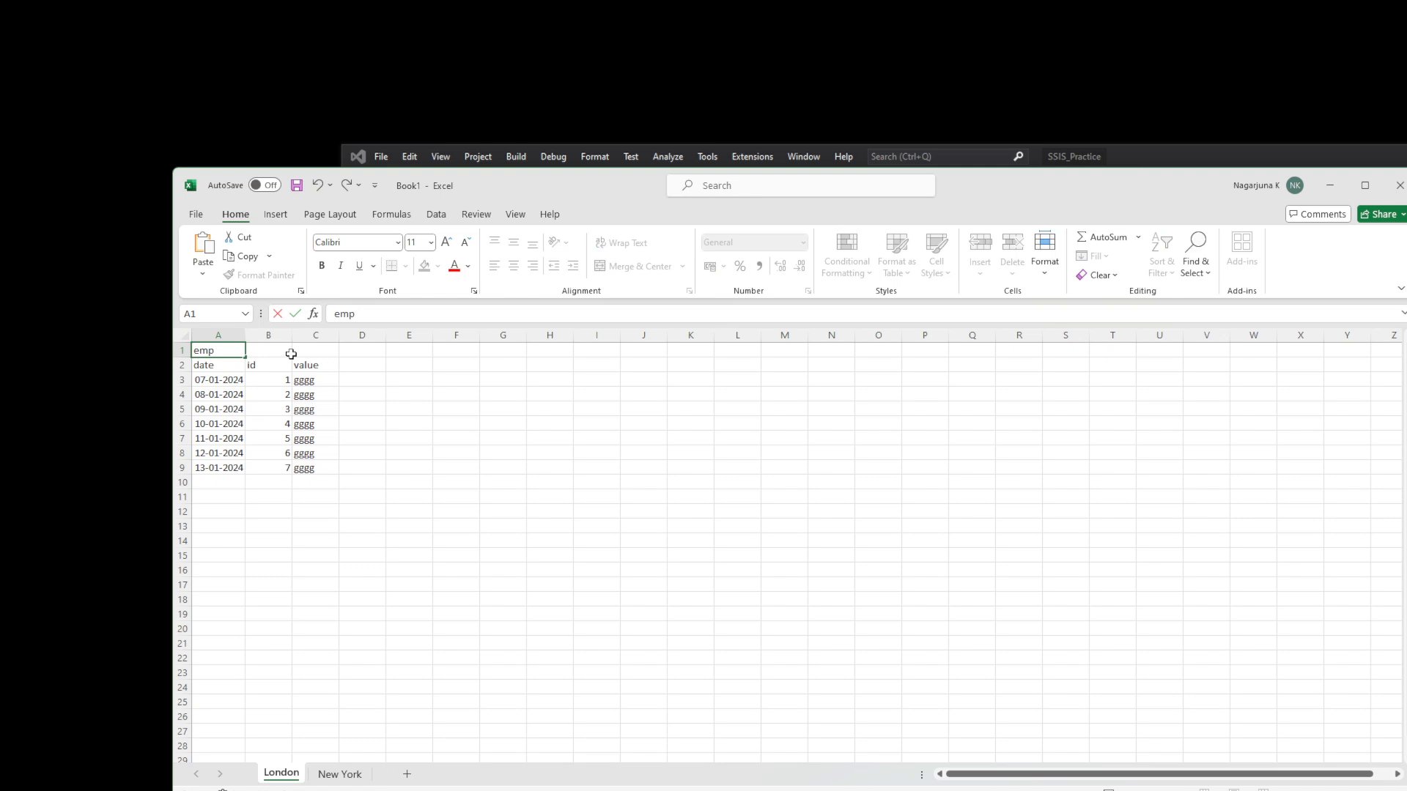
{"action": "key", "text": "BackSpace"}
{"action": "key", "text": "BackSpace"}
{"action": "left_click", "coordinate": [434, 556]}
- Check the emp info title against the header row, then return to Visual Studio
{"action": "left_click", "coordinate": [233, 352]}
{"action": "left_click", "coordinate": [215, 365]}
{"action": "left_click", "coordinate": [221, 352]}
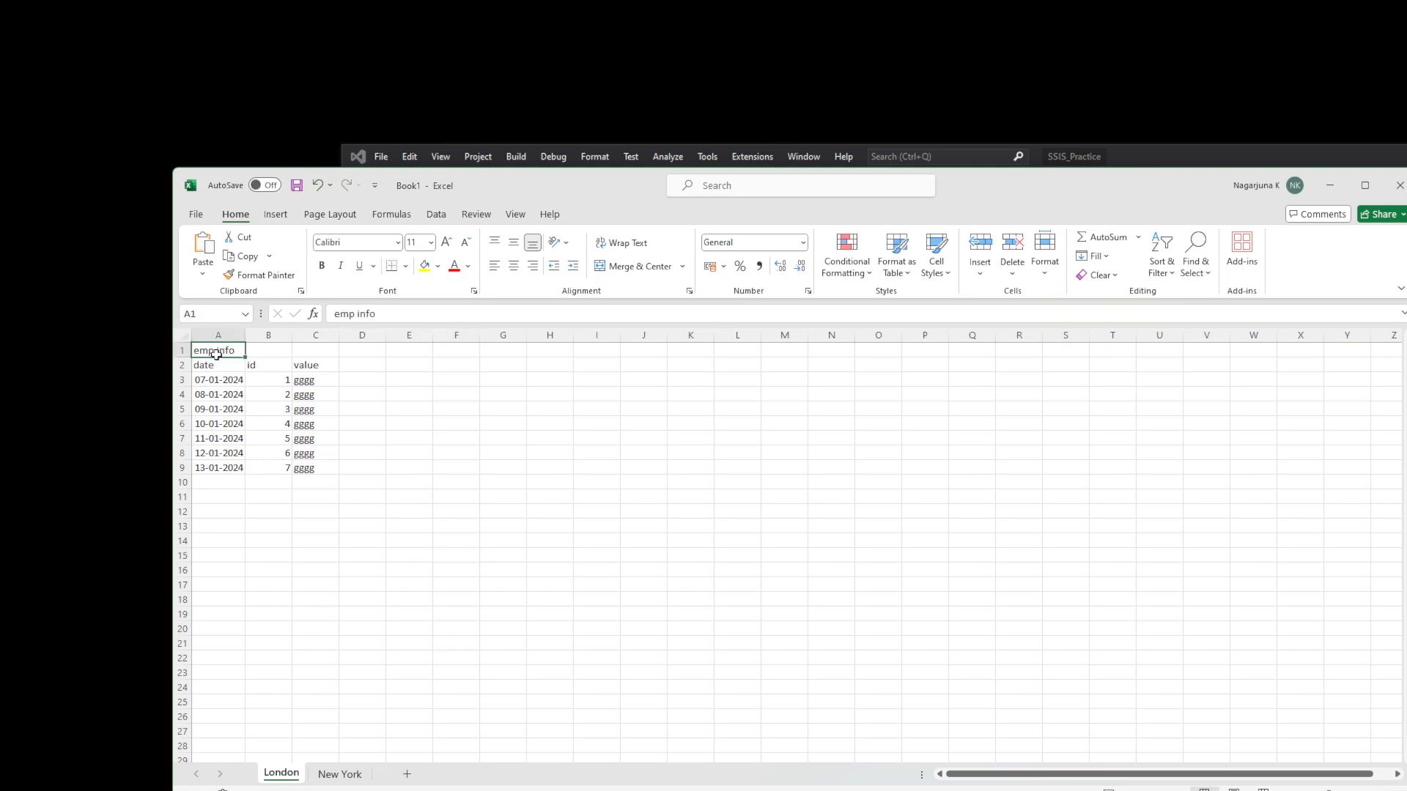
{"action": "left_click", "coordinate": [181, 366]}
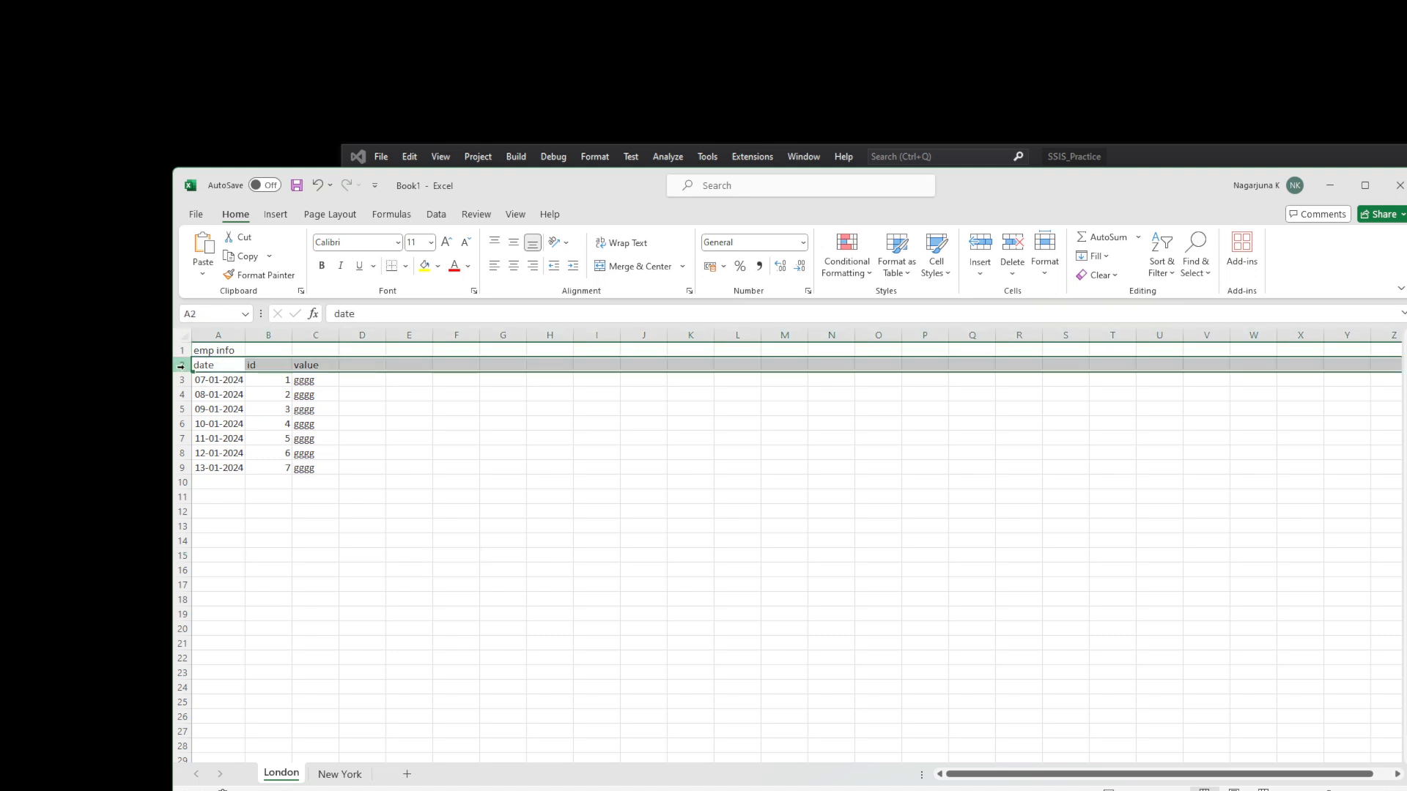
{"action": "left_click", "coordinate": [200, 349]}
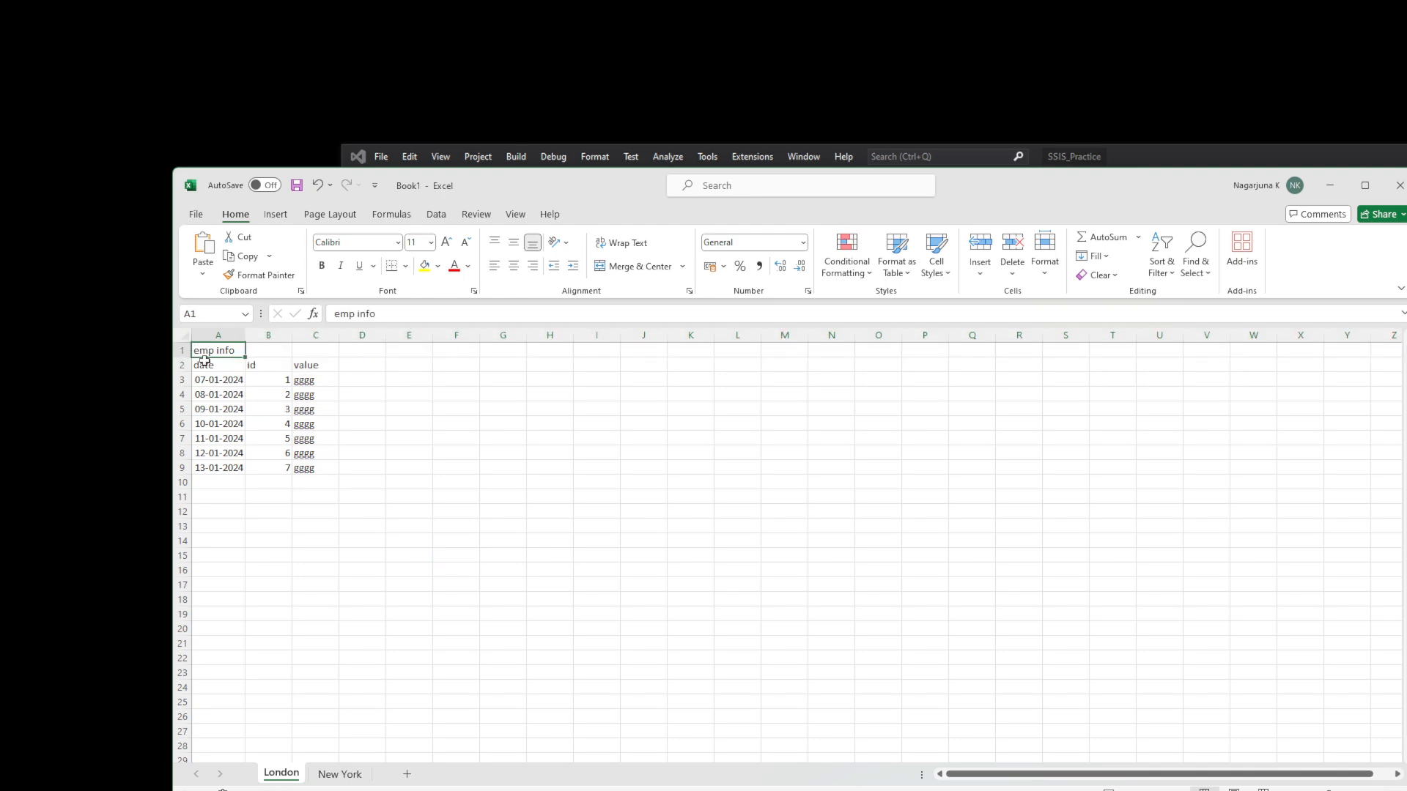
{"action": "left_click", "coordinate": [1406, 484]}
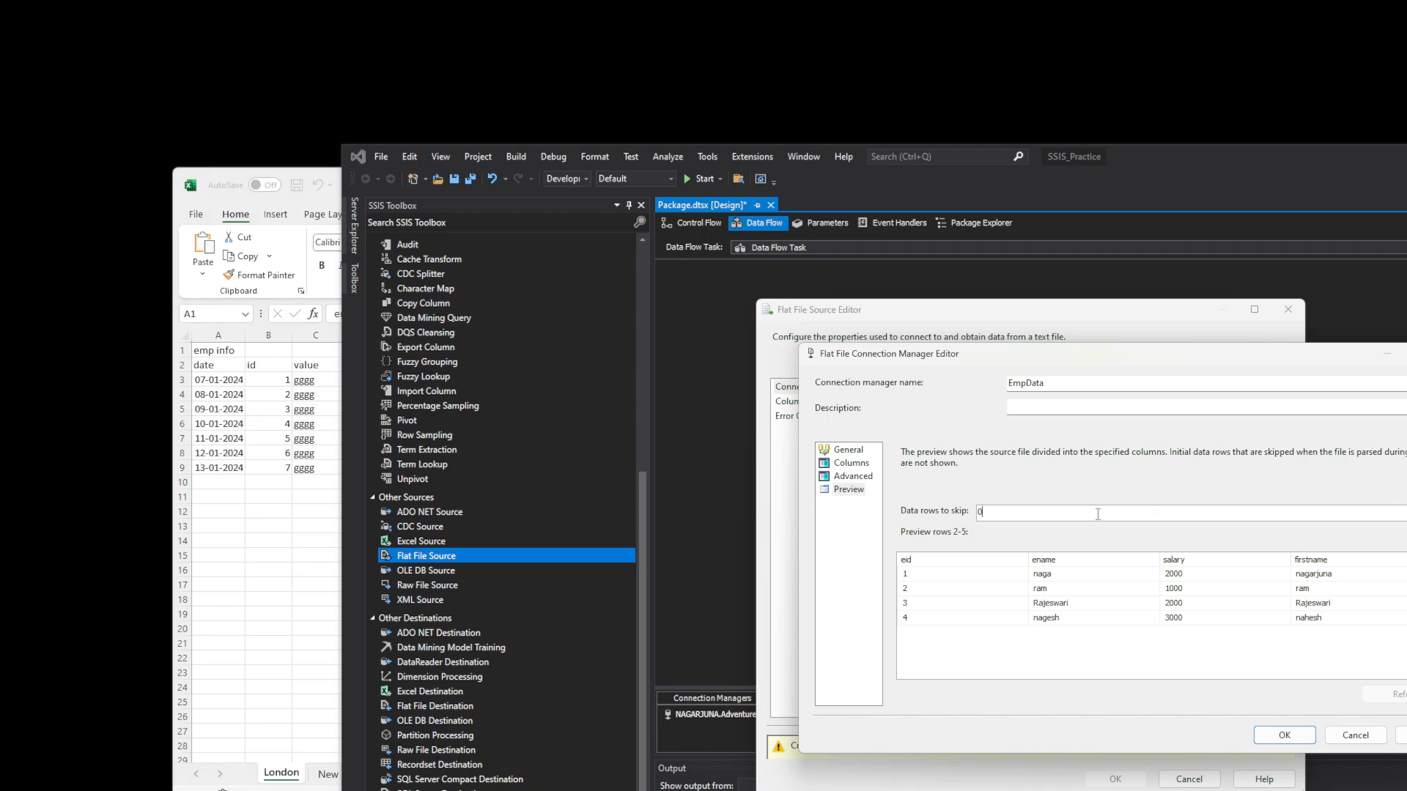
- Leave data rows to skip at 0 and confirm the EmpData connection settings
{"action": "left_click", "coordinate": [1004, 516]}
{"action": "type", "text": "-"}
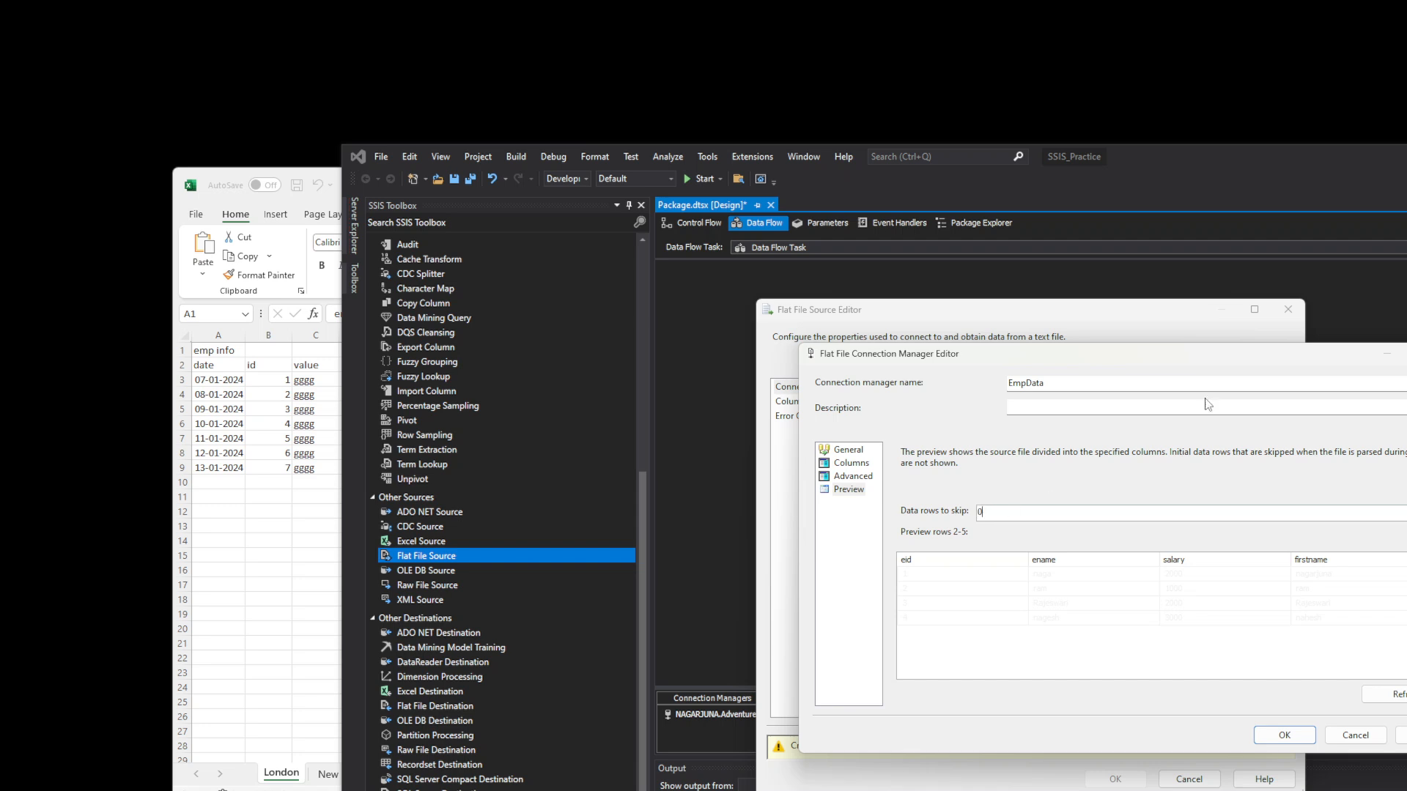
{"action": "left_click", "coordinate": [1283, 736]}
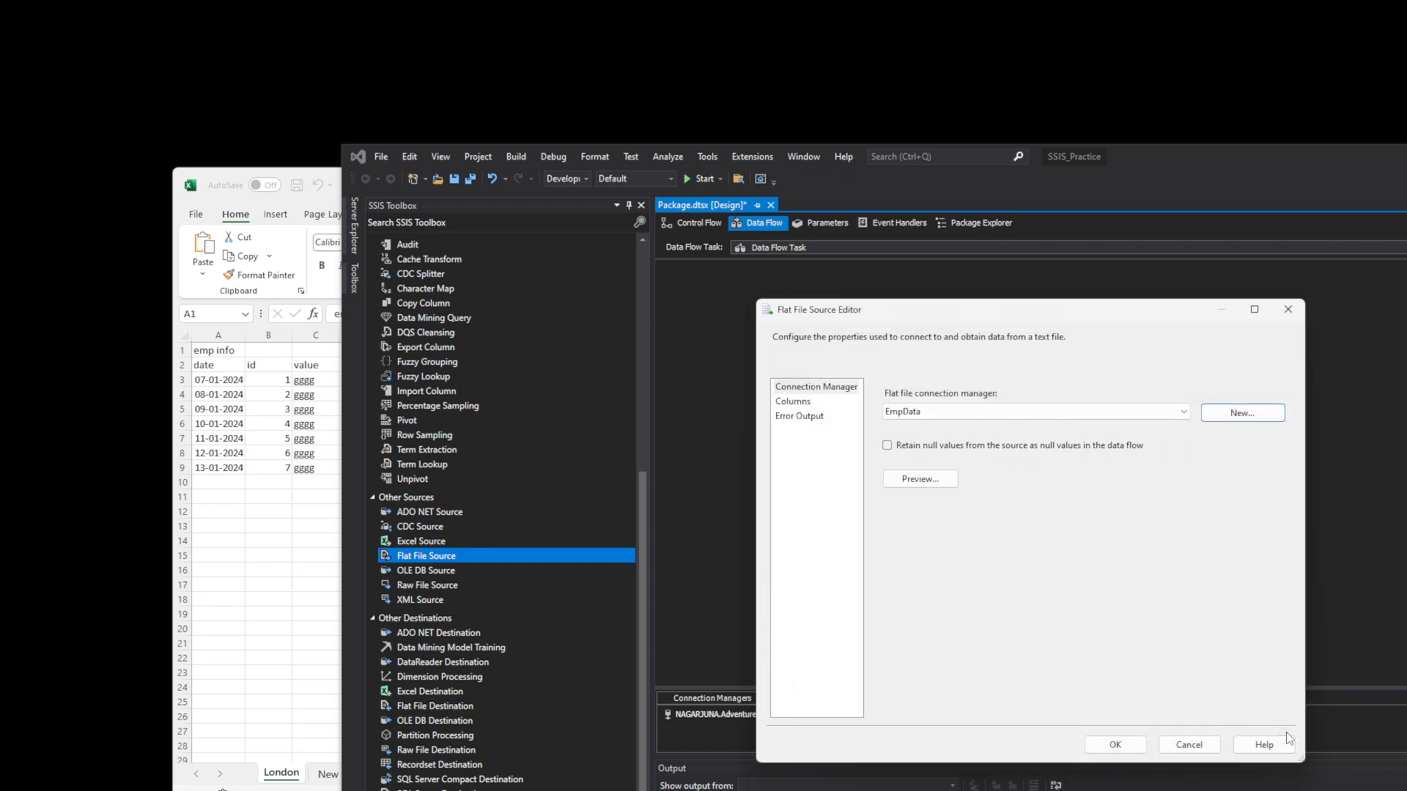
- Preview the employee rows, confirm the Flat File Source, and reposition it on the canvas
{"action": "left_click", "coordinate": [920, 480]}
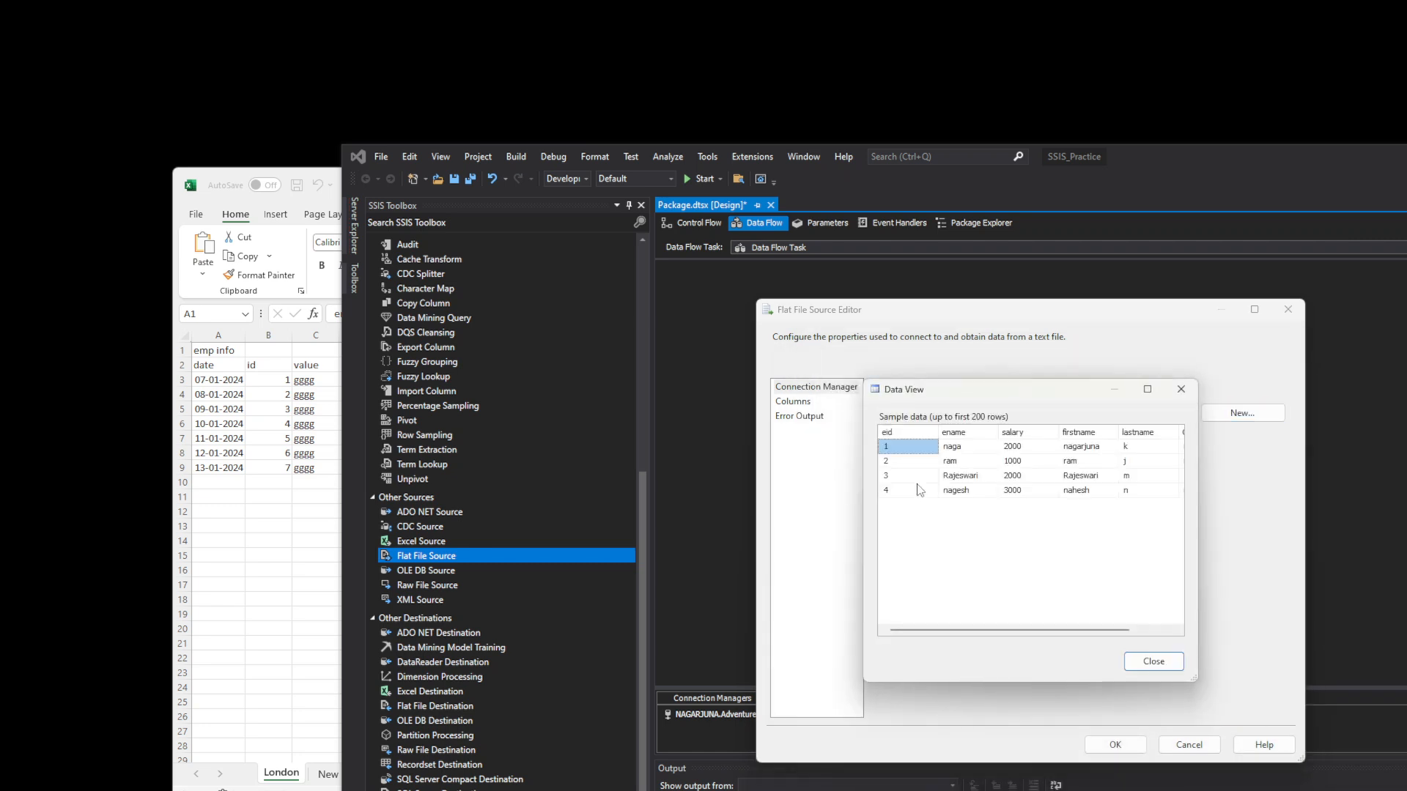
{"action": "left_click", "coordinate": [1153, 661]}
{"action": "left_click", "coordinate": [1115, 745]}
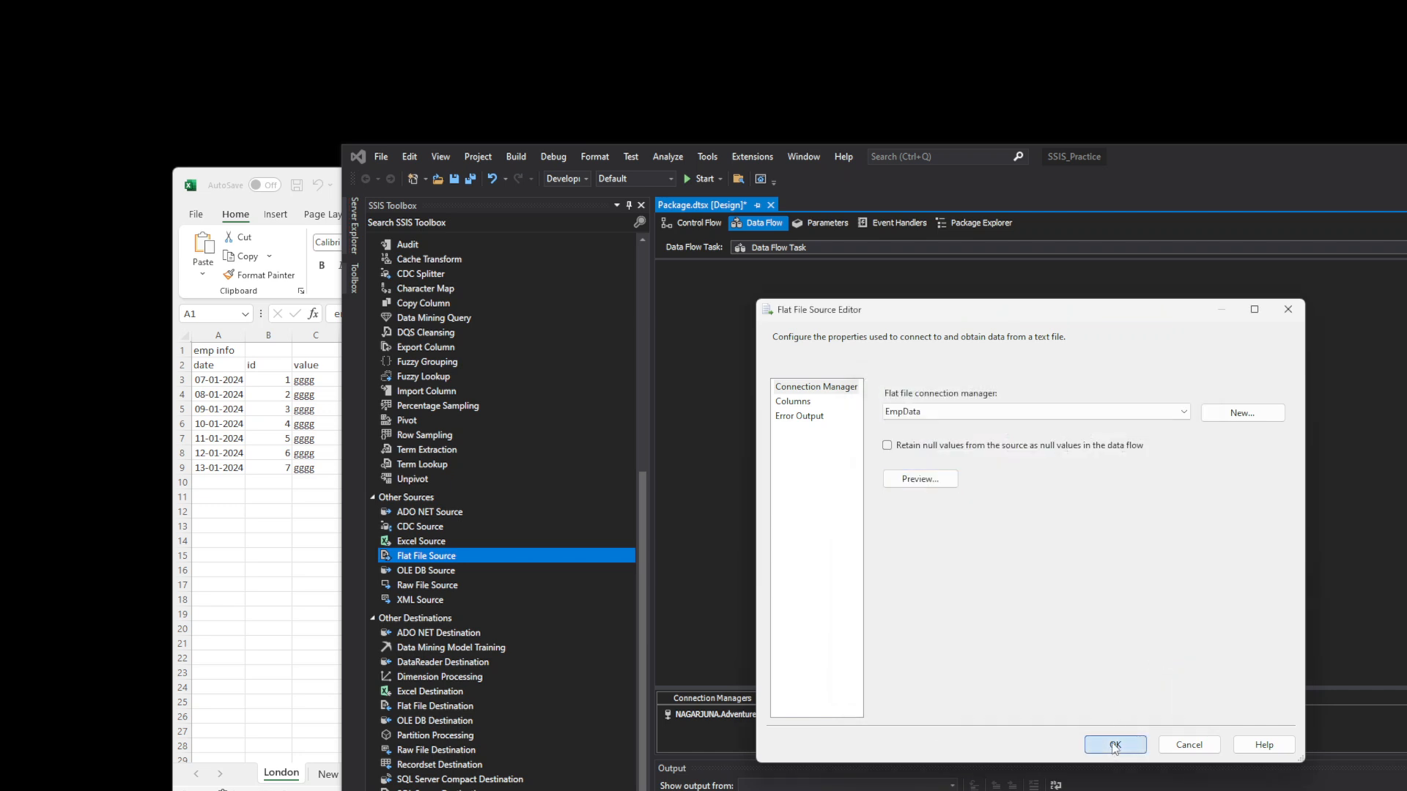
{"action": "left_click_drag", "start_coordinate": [851, 340], "coordinate": [958, 329]}
{"action": "left_click", "coordinate": [936, 514]}
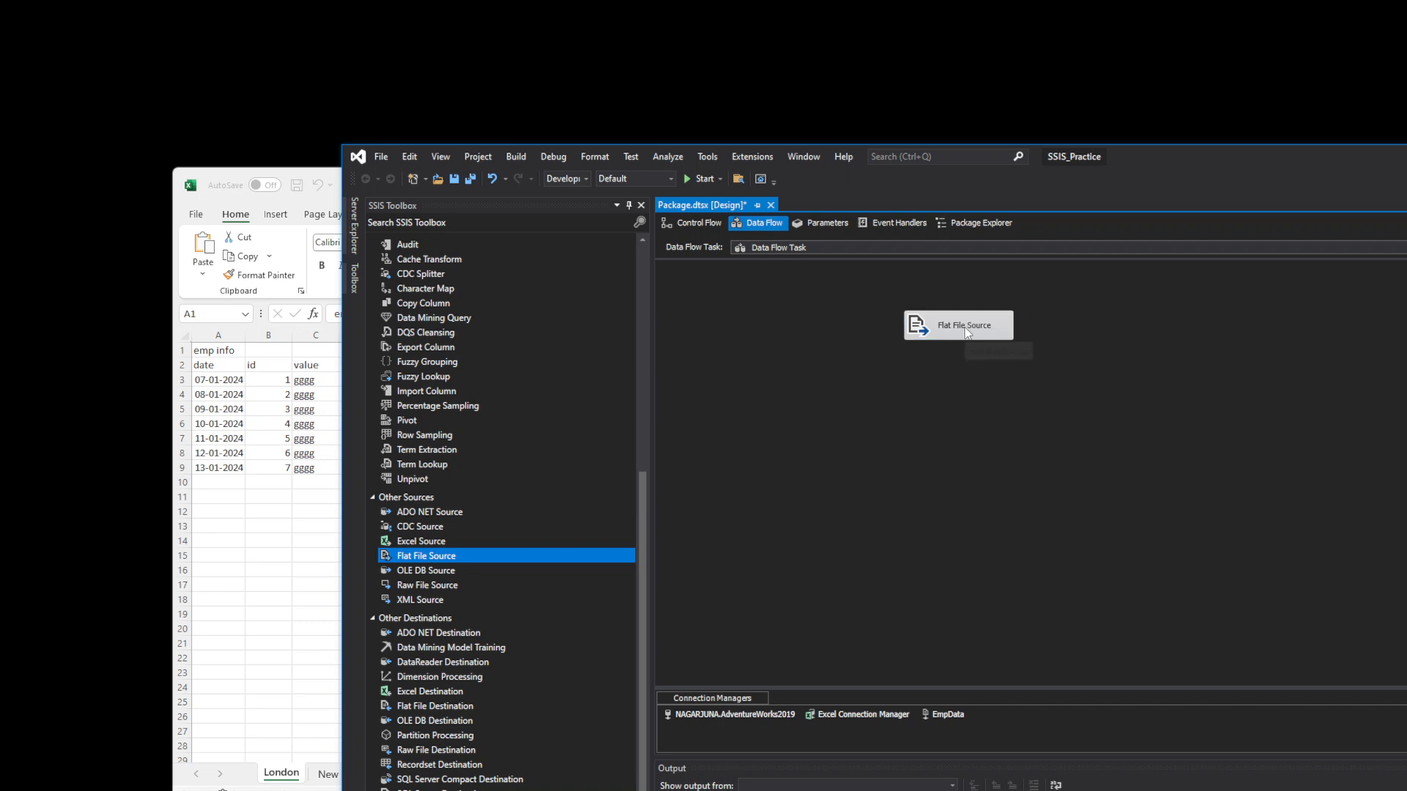
- Place an Excel Destination below the Flat File Source and draw a path to it
{"action": "left_click", "coordinate": [643, 652]}
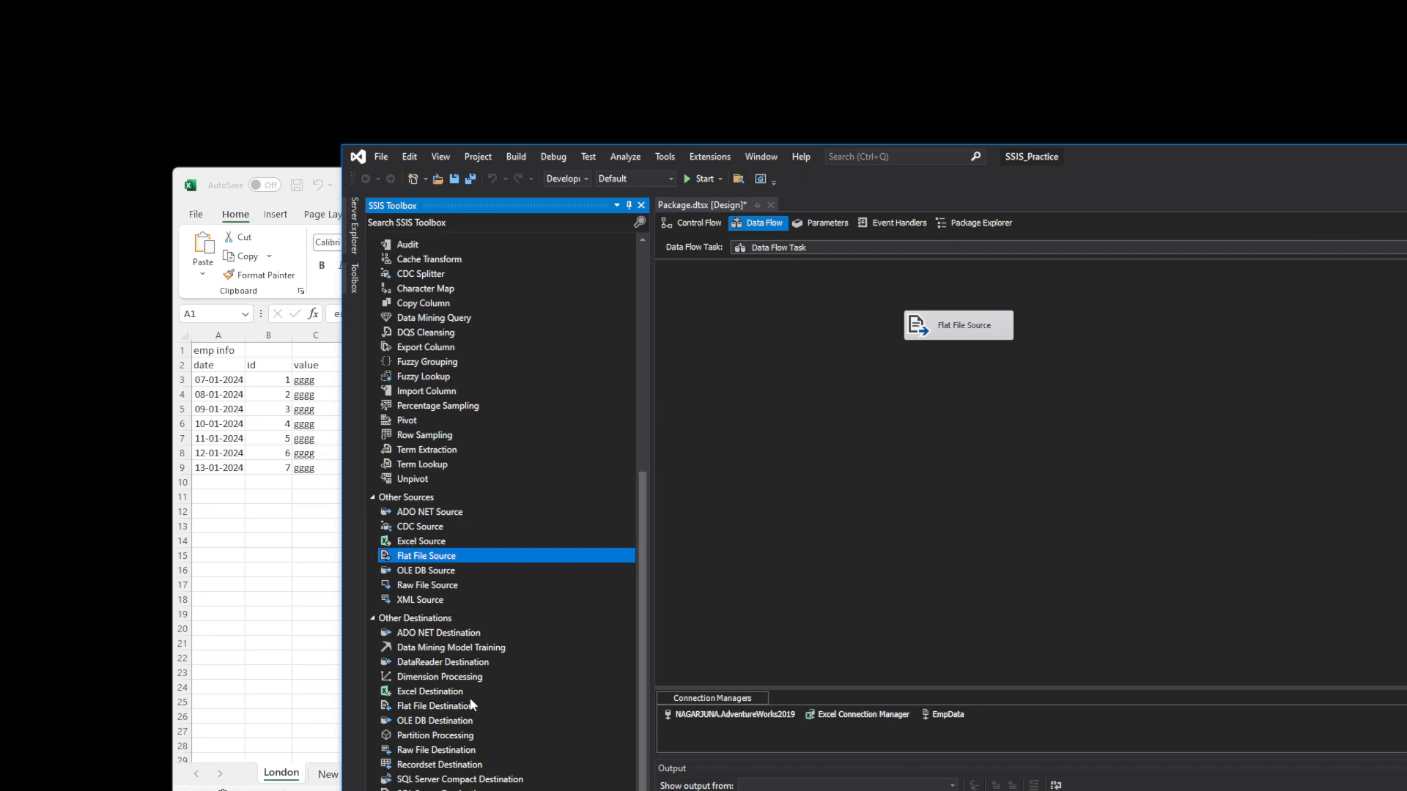
{"action": "left_click_drag", "start_coordinate": [407, 694], "coordinate": [925, 402]}
{"action": "left_click", "coordinate": [967, 333]}
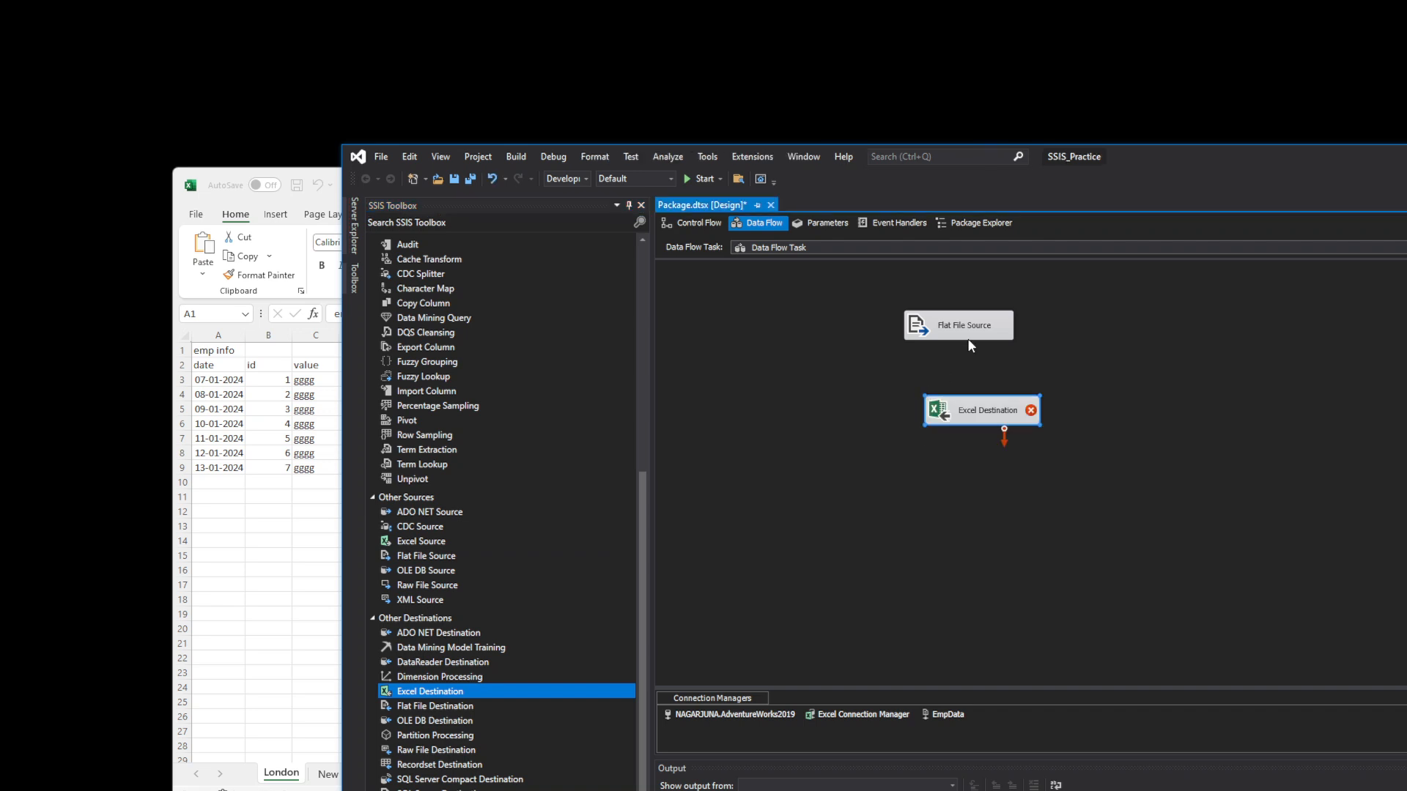
{"action": "left_click_drag", "start_coordinate": [965, 350], "coordinate": [990, 401]}
- Delete that path and reconnect the Flat File Source output to the Excel Destination
{"action": "right_click", "coordinate": [958, 363]}
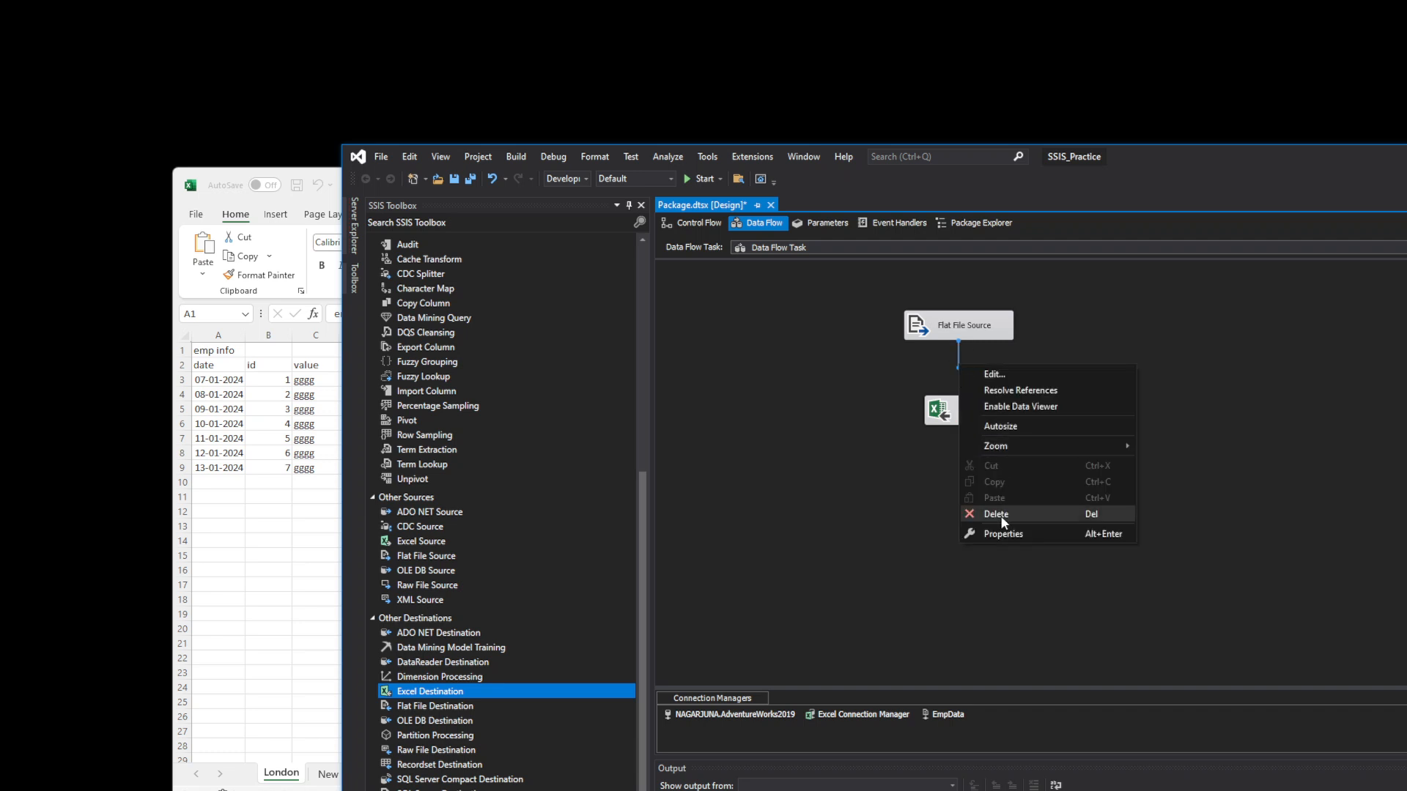
{"action": "left_click", "coordinate": [1002, 520]}
{"action": "left_click", "coordinate": [964, 337]}
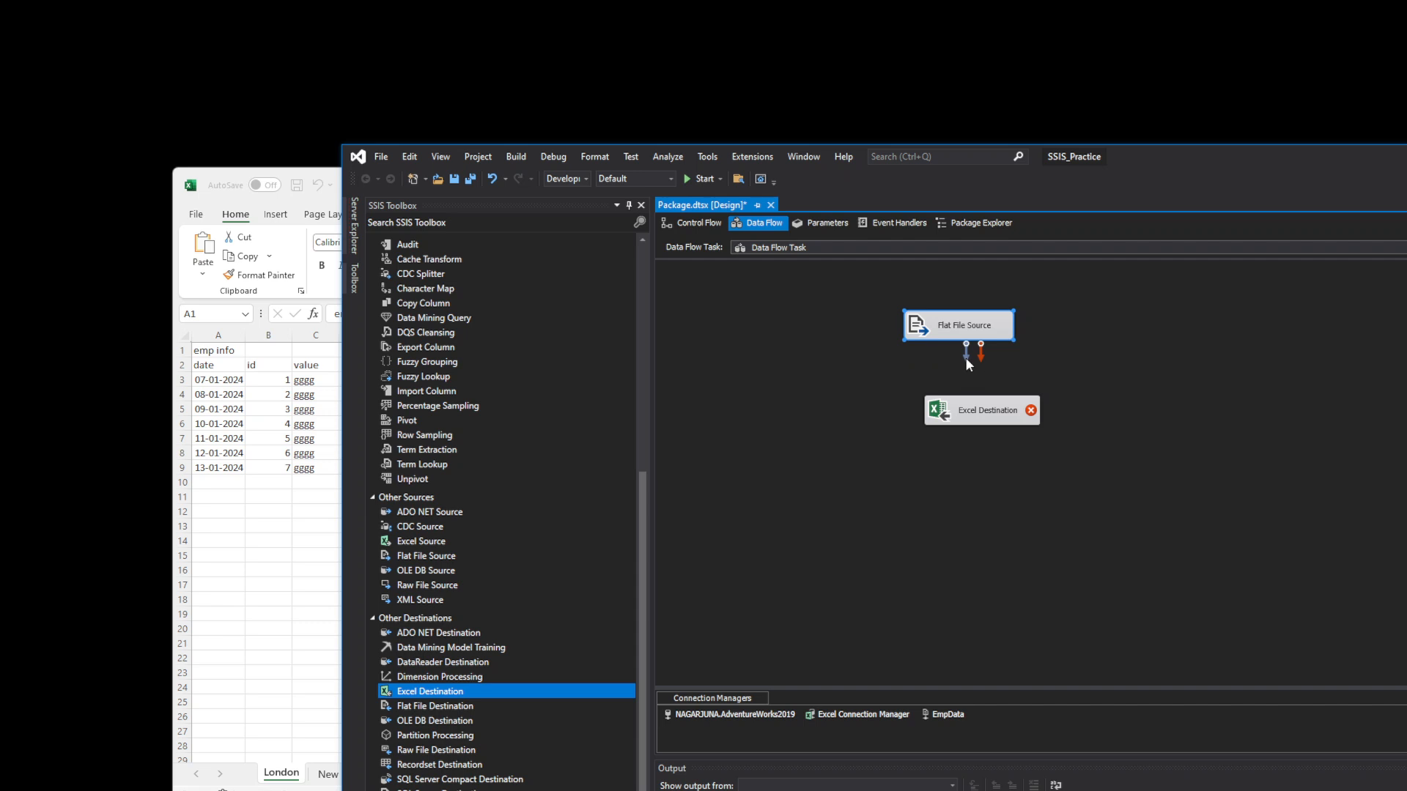
{"action": "left_click_drag", "start_coordinate": [968, 395], "coordinate": [983, 403]}
{"action": "left_click", "coordinate": [984, 417]}
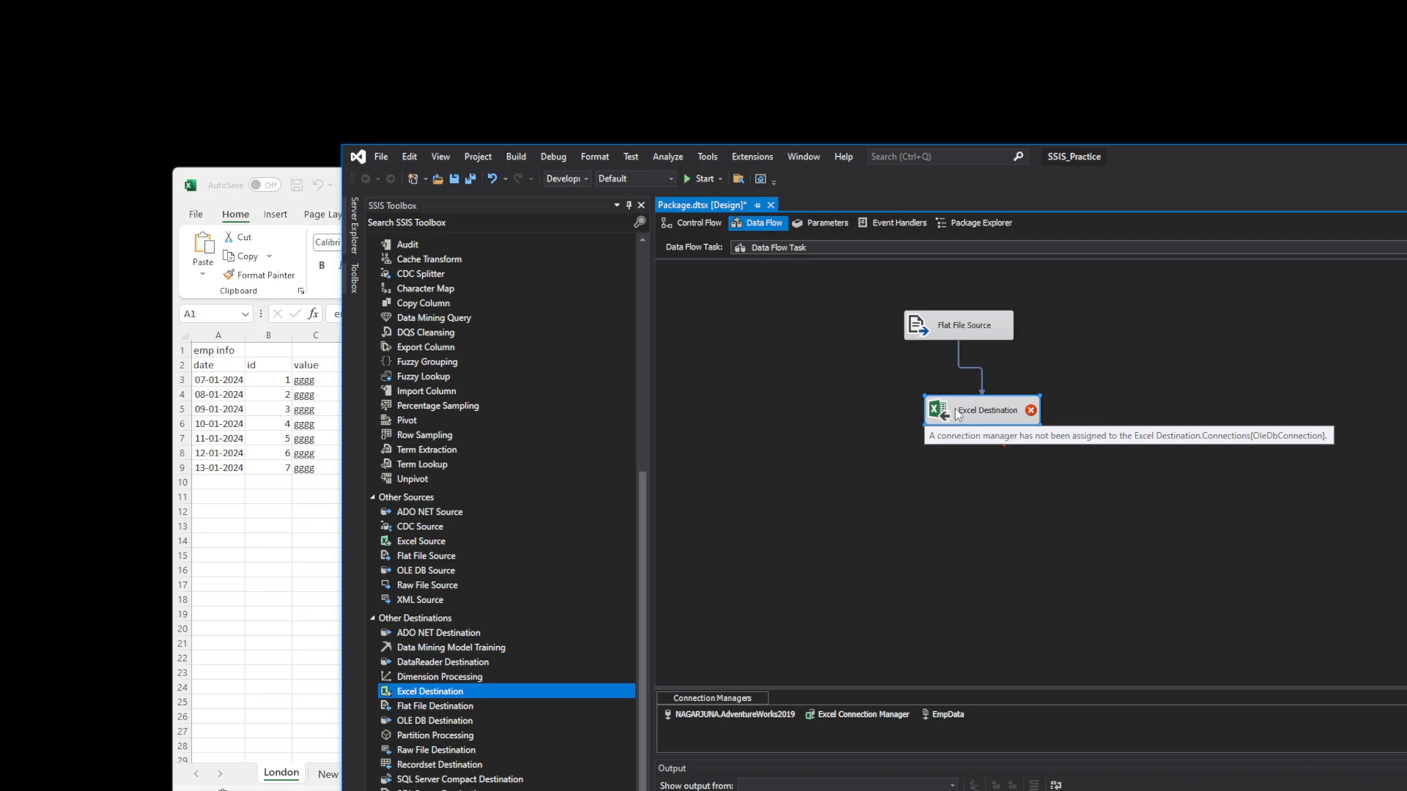
- Start a new Excel connection with file path Test, dismissing the missing-extension error
{"action": "double_click", "coordinate": [956, 411]}
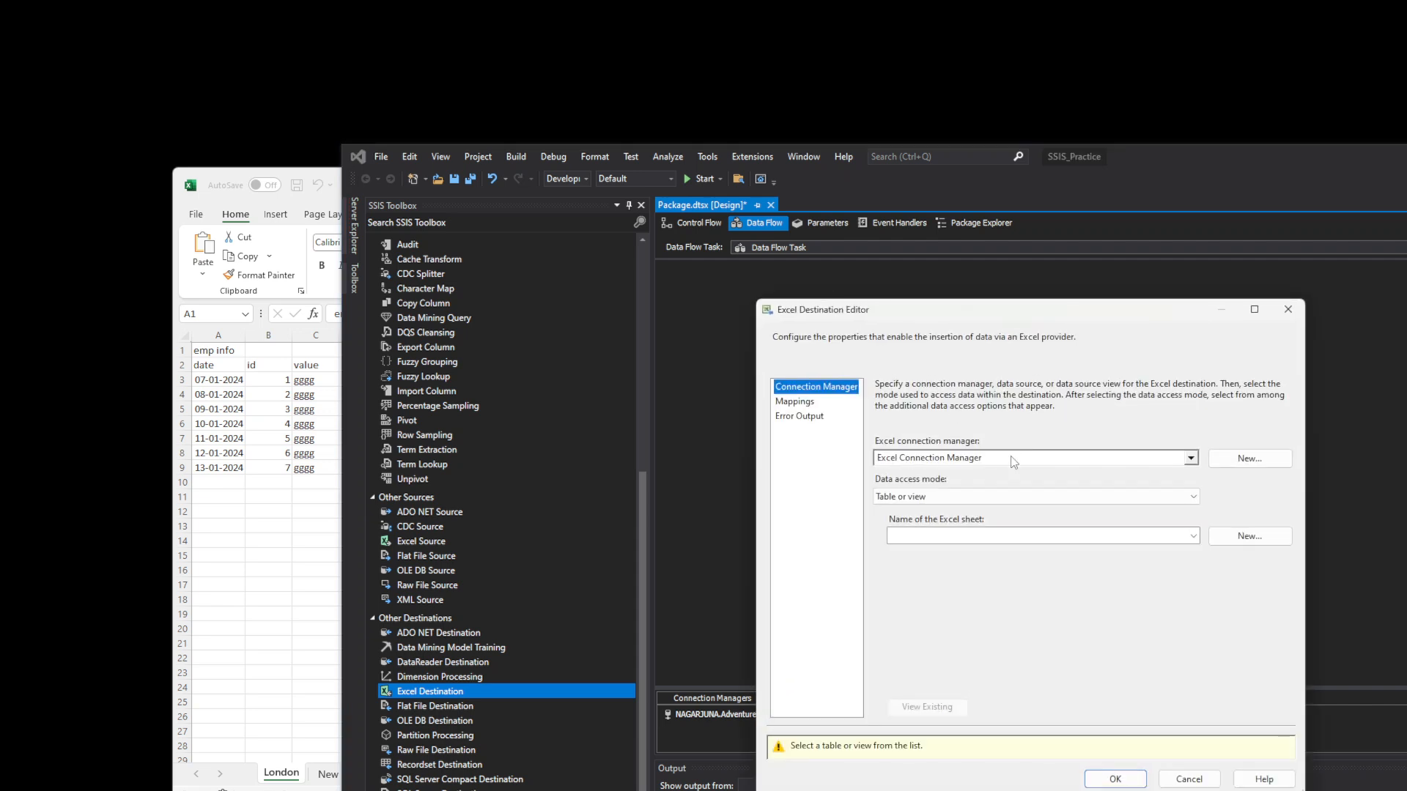
{"action": "left_click", "coordinate": [1237, 461]}
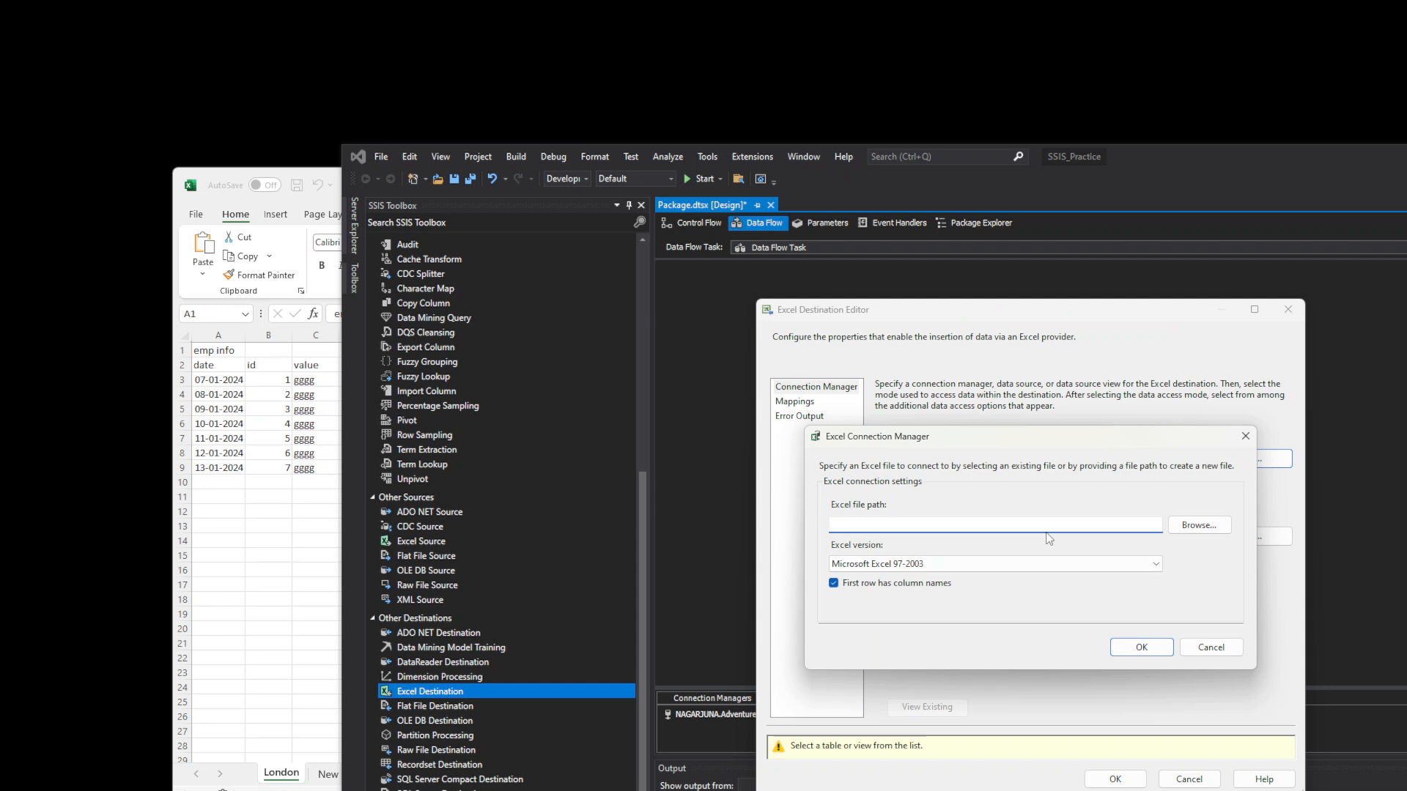
{"action": "type", "text": "TestEmp"}
{"action": "left_click", "coordinate": [1145, 648]}
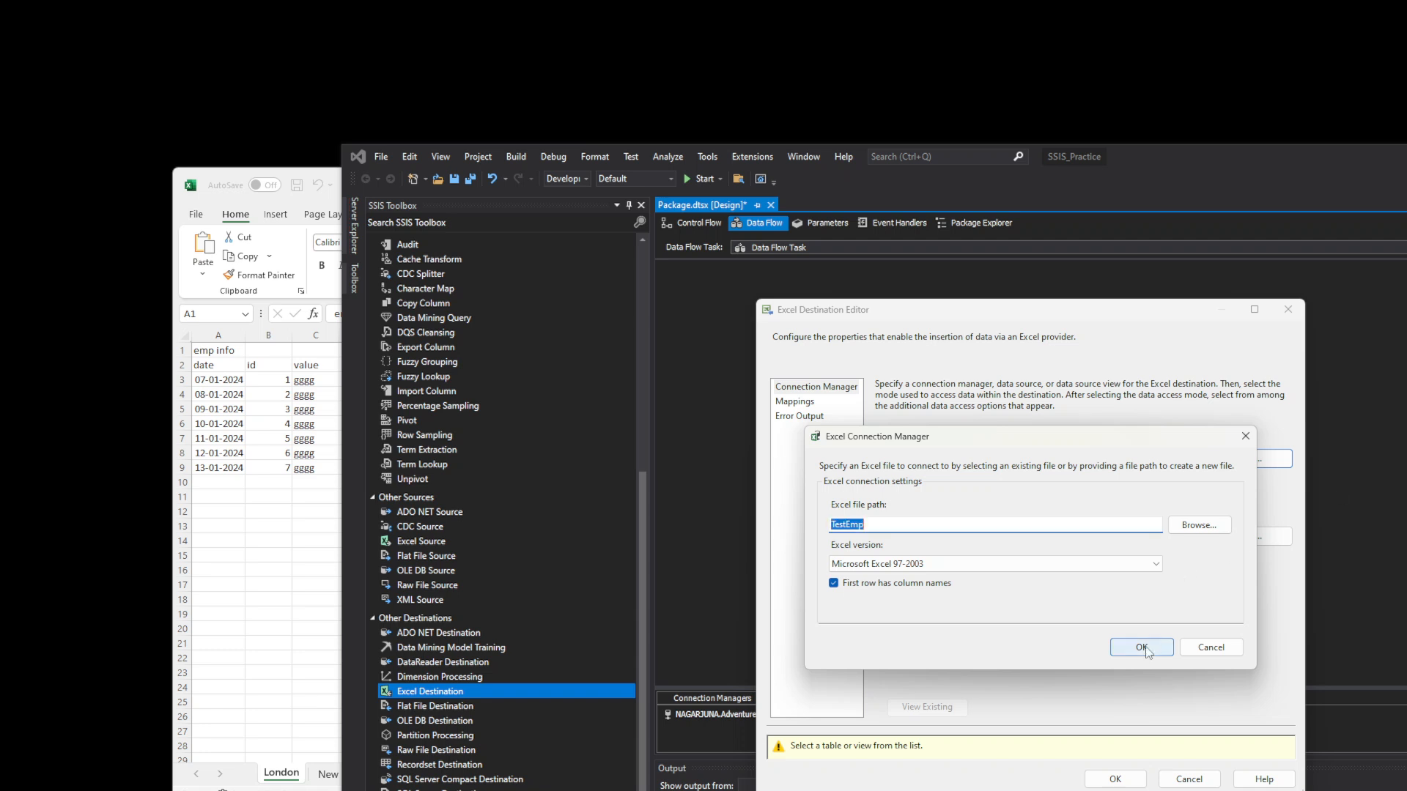
{"action": "left_click", "coordinate": [1231, 582]}
- Browse the Downloads and Desktop folders for a workbook, cancel, and switch to Excel
{"action": "left_click", "coordinate": [1209, 531]}
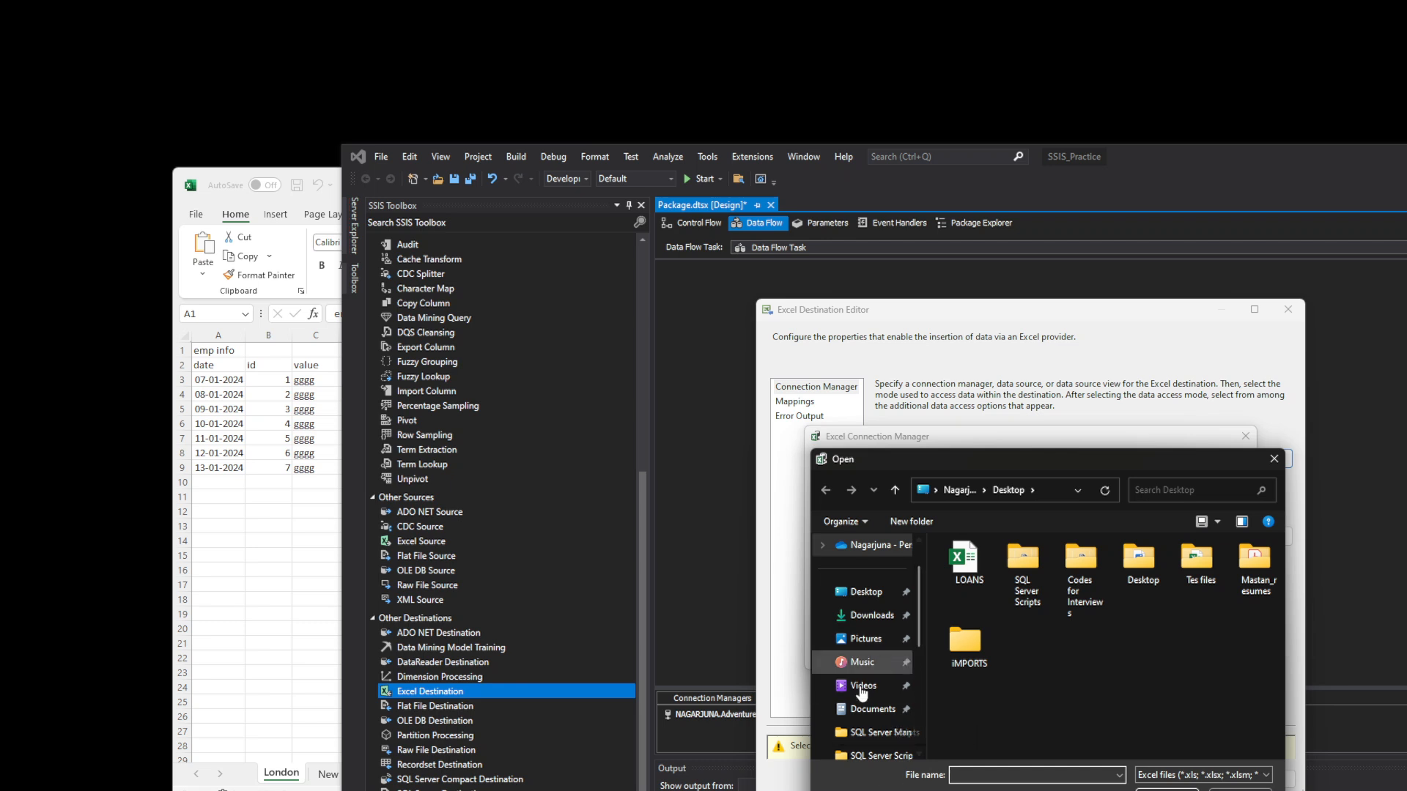
{"action": "left_click", "coordinate": [887, 618]}
{"action": "left_click", "coordinate": [867, 592]}
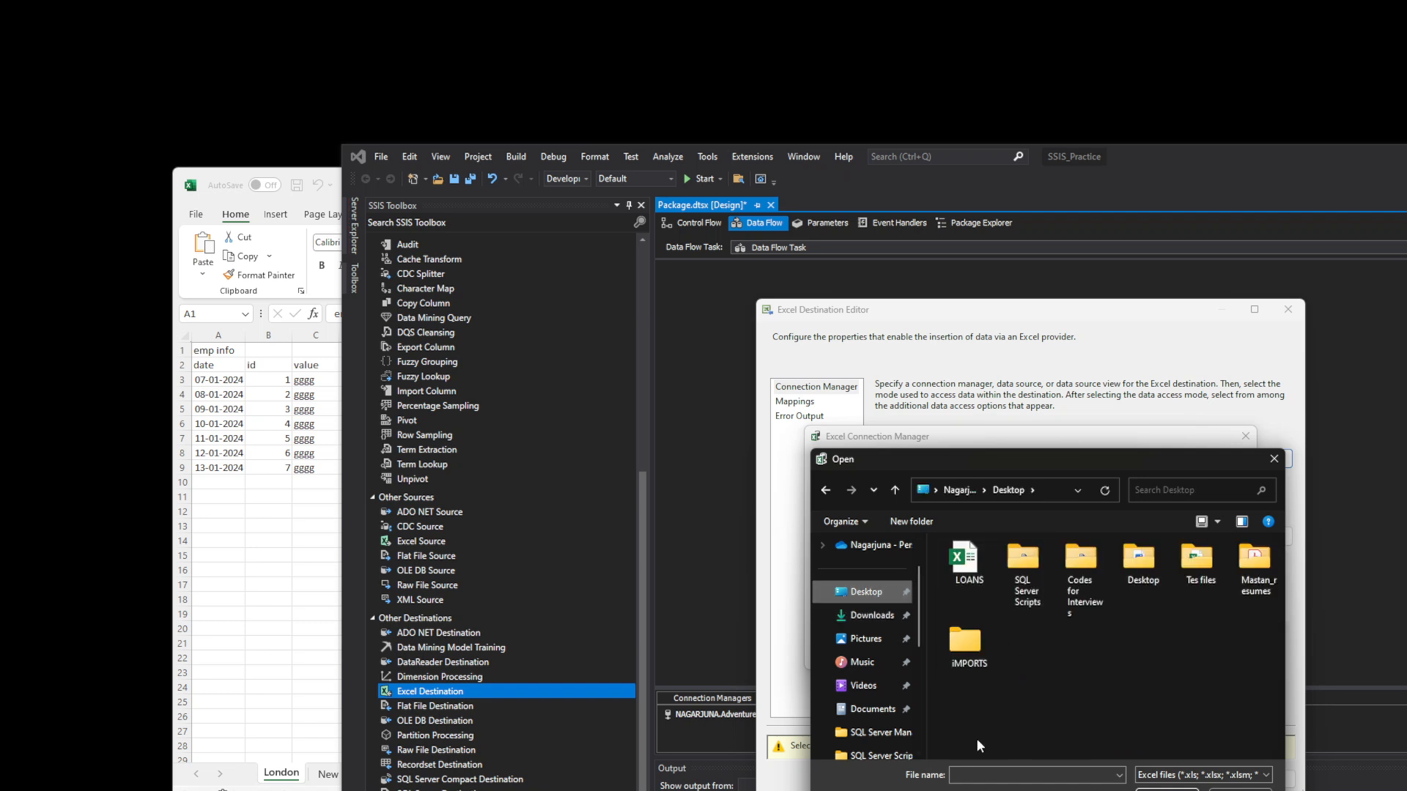
{"action": "left_click", "coordinate": [876, 615]}
{"action": "scroll", "coordinate": [932, 700], "scroll_direction": "down", "scroll_amount": 1}
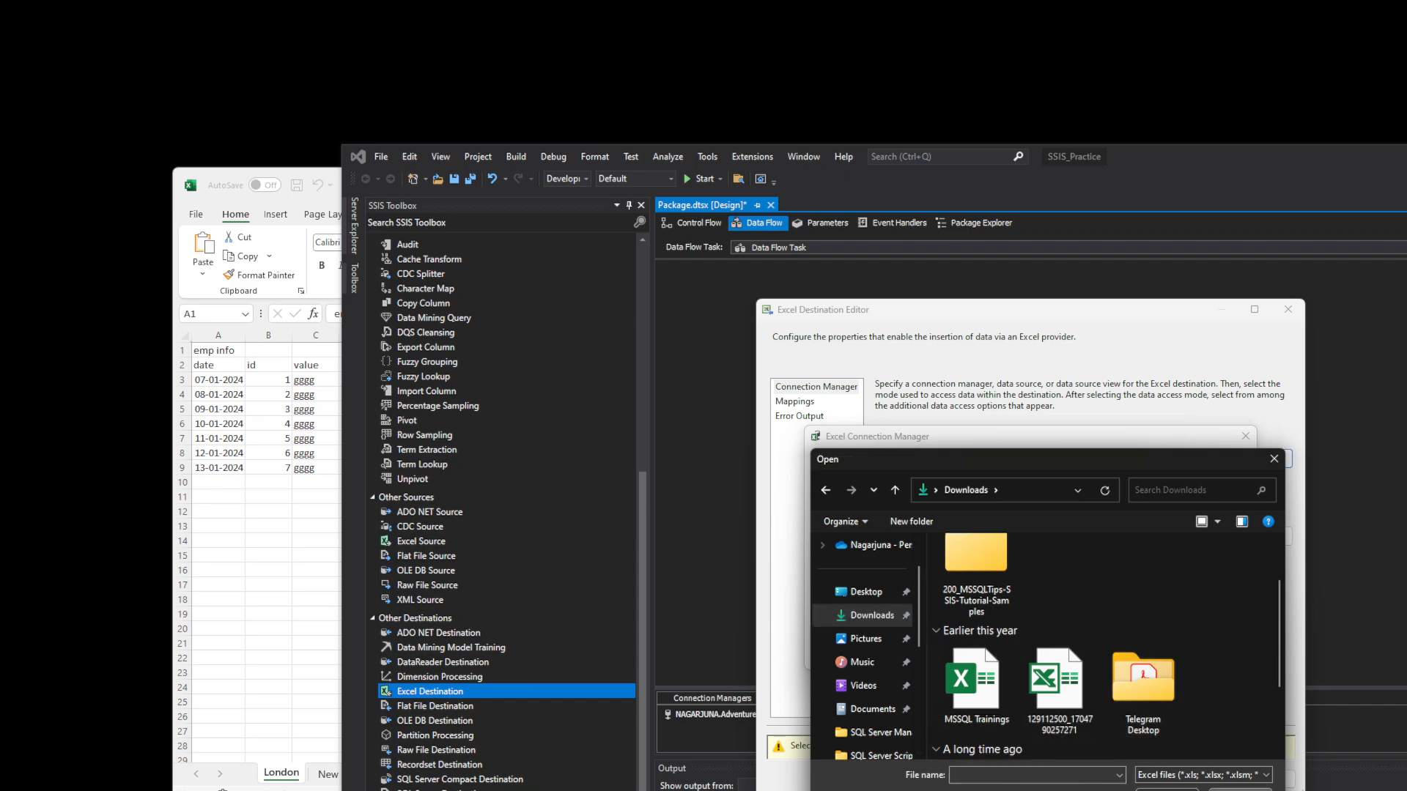
{"action": "left_click", "coordinate": [1233, 790]}
{"action": "key", "text": "alt+Tab"}
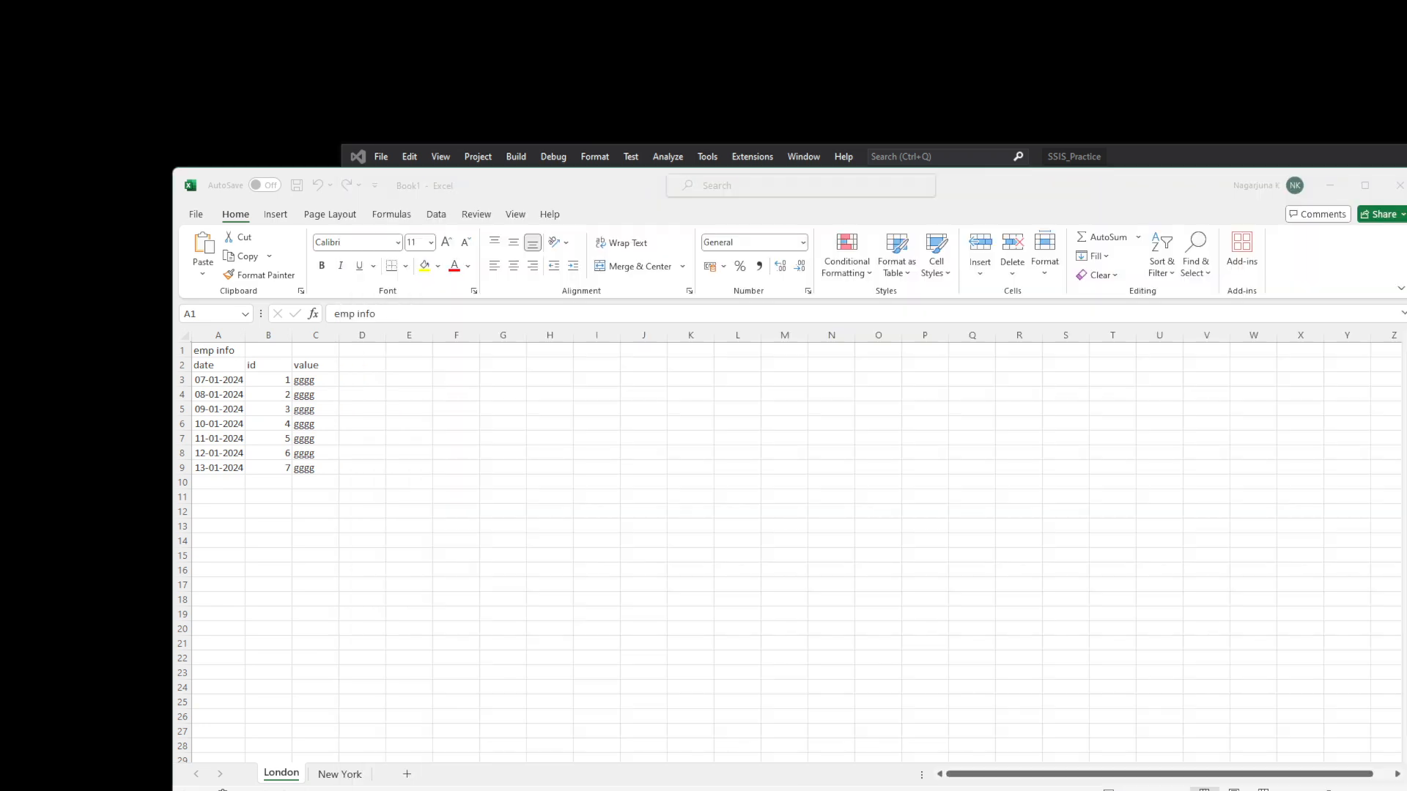
- Create a Blank workbook from Excel's File page
{"action": "left_click", "coordinate": [195, 215]}
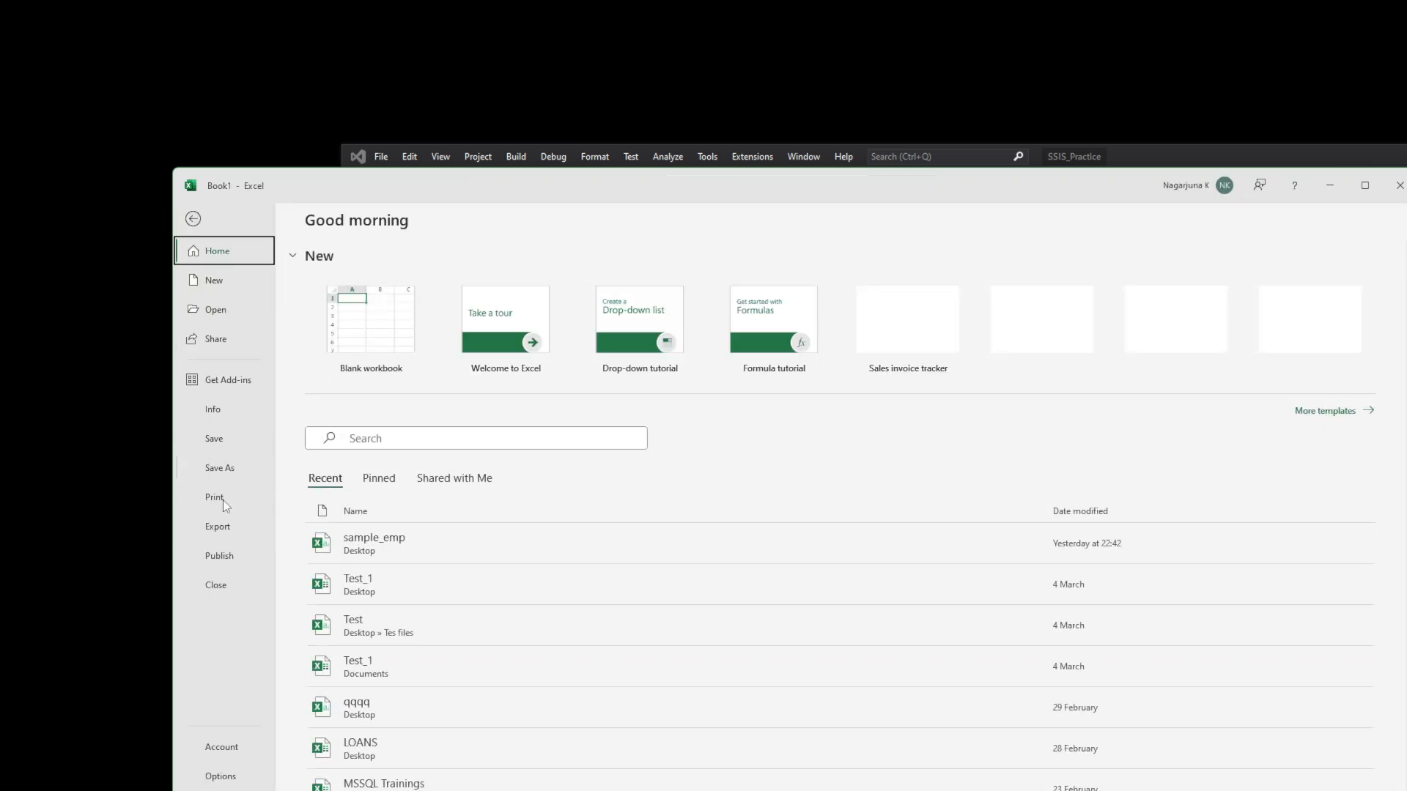
{"action": "left_click", "coordinate": [357, 330]}
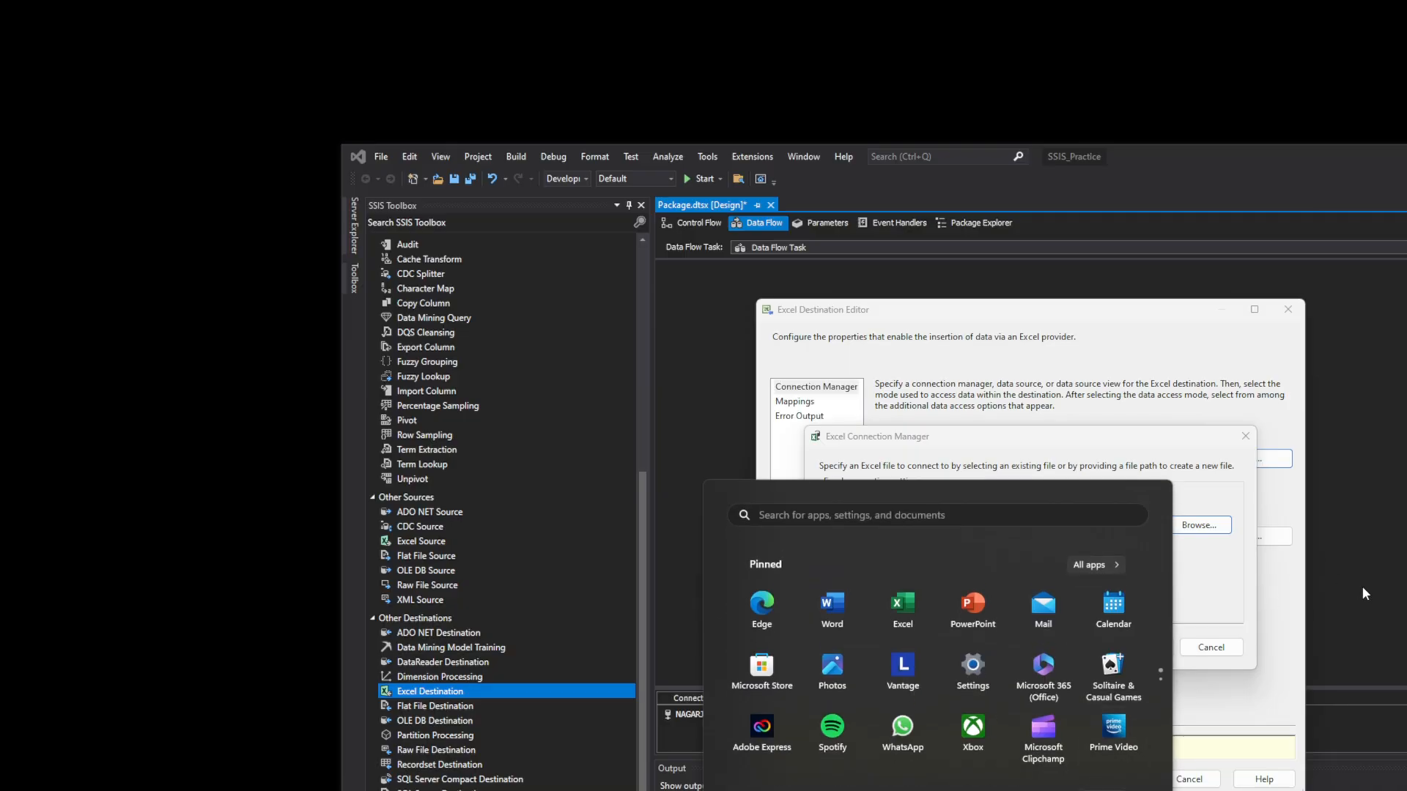
- Reopen the Excel file browser and show All files (*.*)
{"action": "left_click", "coordinate": [1175, 487]}
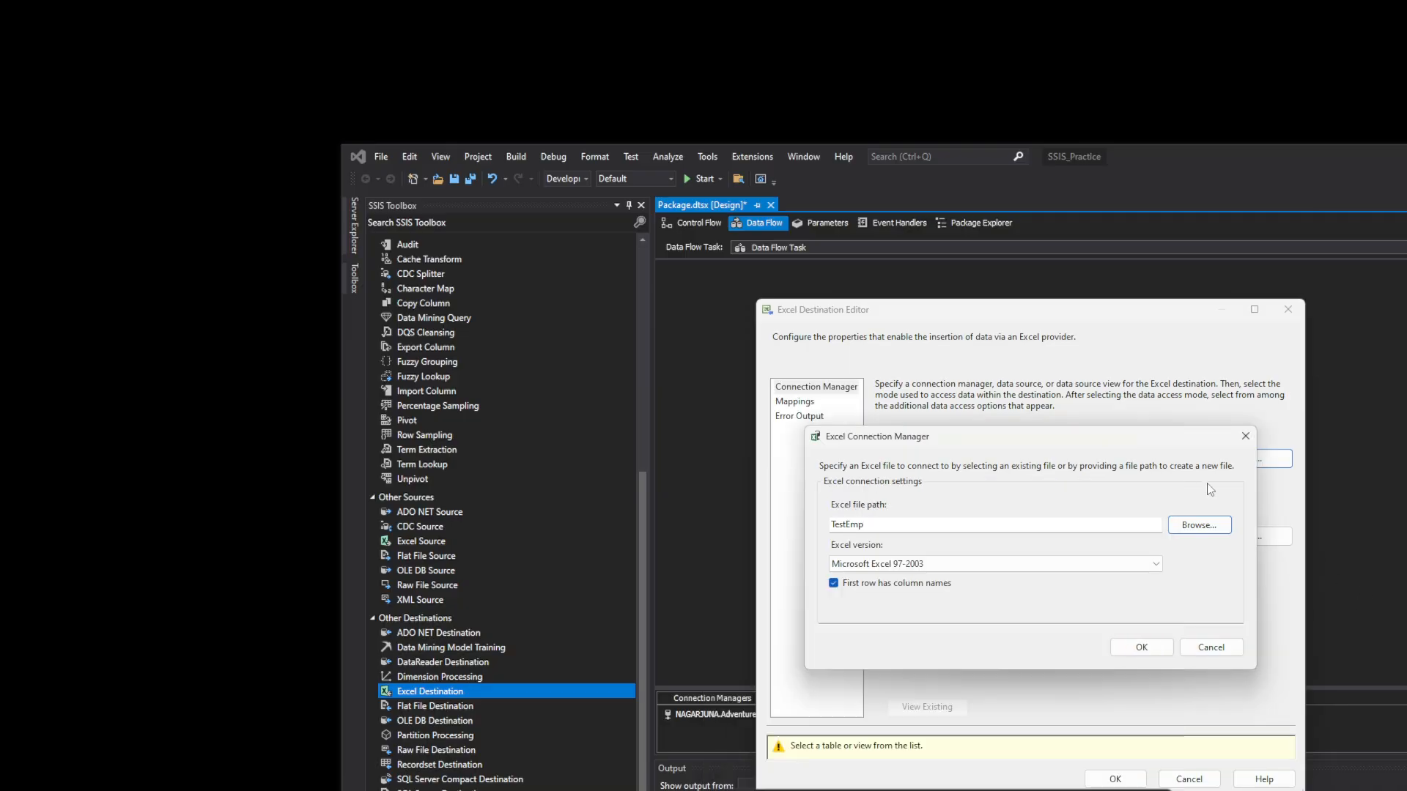
{"action": "left_click", "coordinate": [1193, 526]}
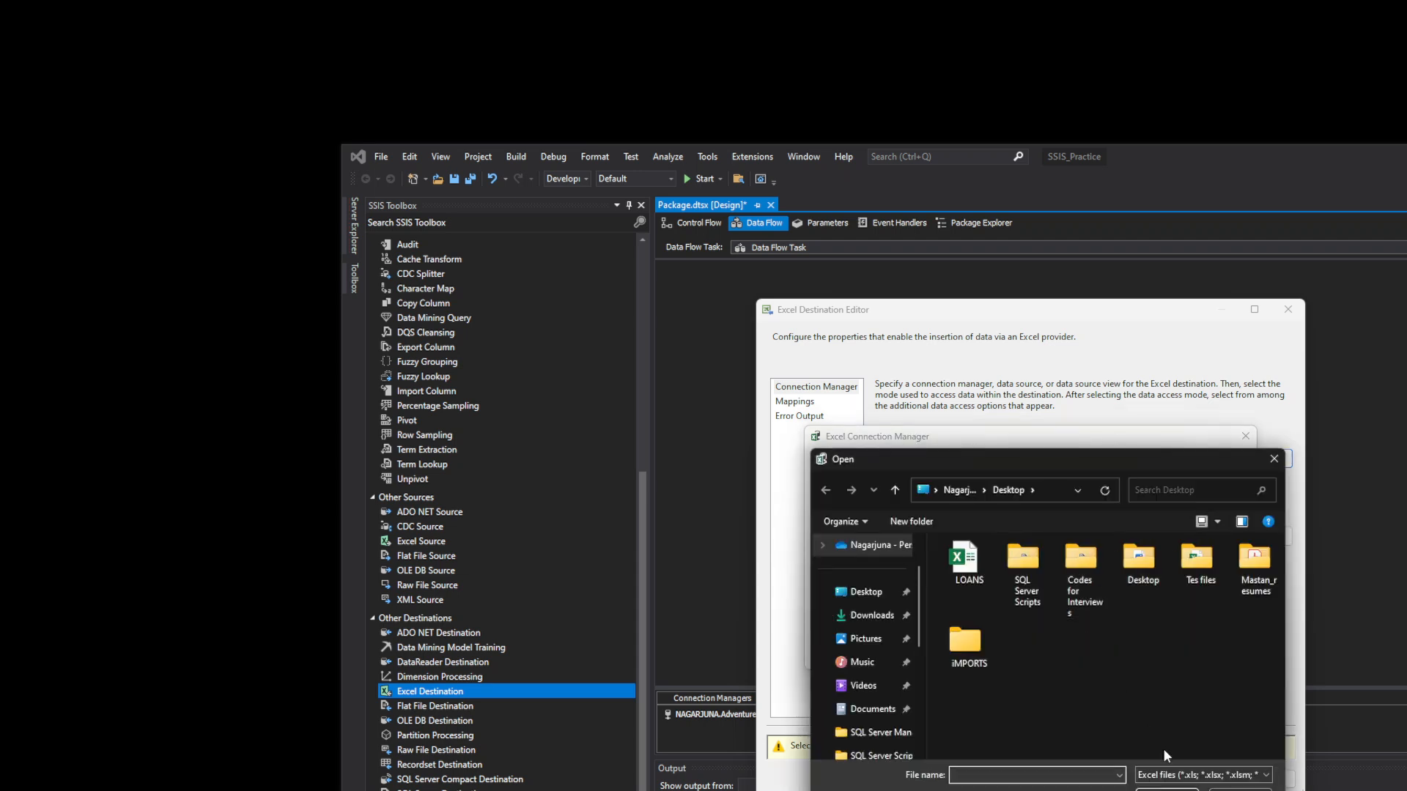
{"action": "left_click", "coordinate": [1205, 778]}
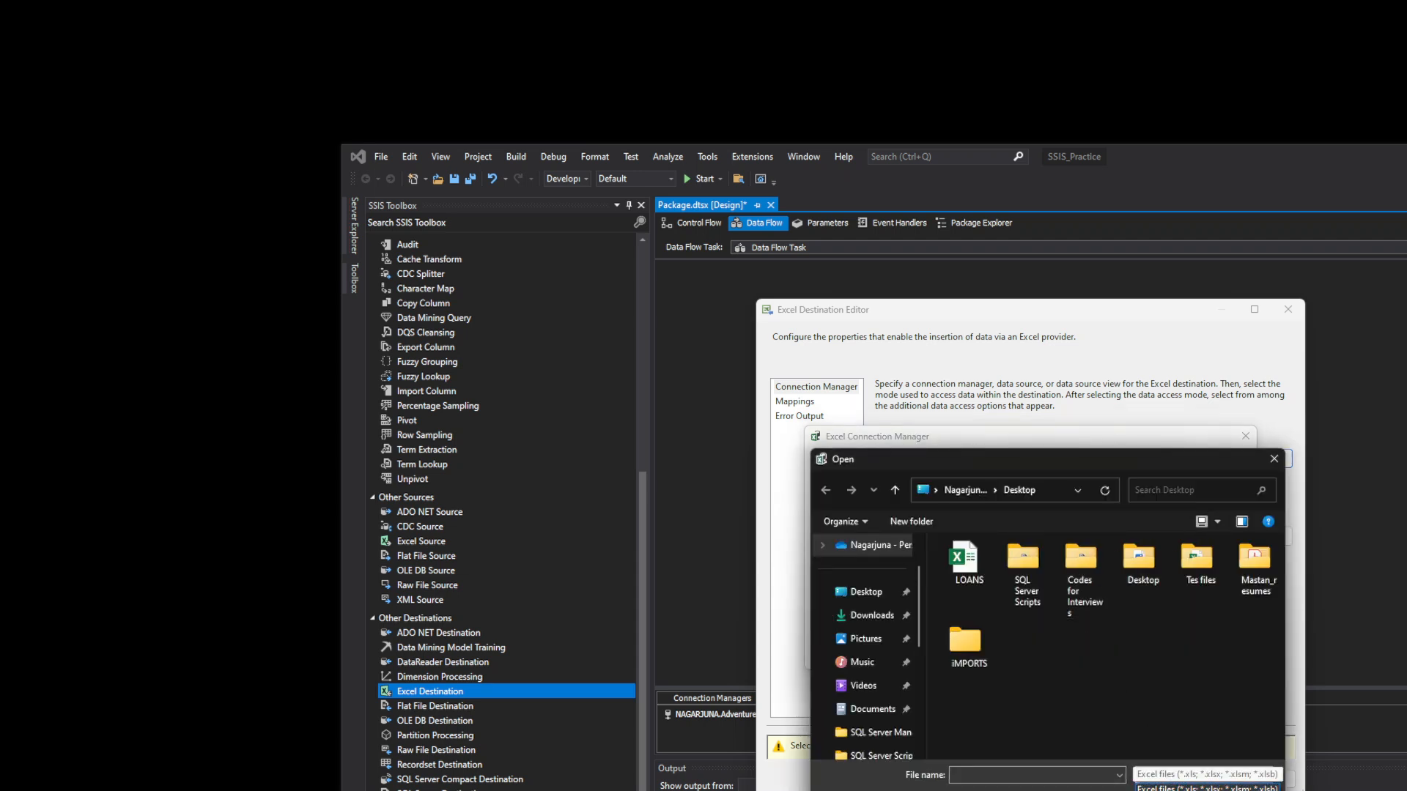
{"action": "left_click", "coordinate": [1176, 790]}
- Open the sample_emp file from the Desktop in Excel
{"action": "left_click", "coordinate": [1020, 568]}
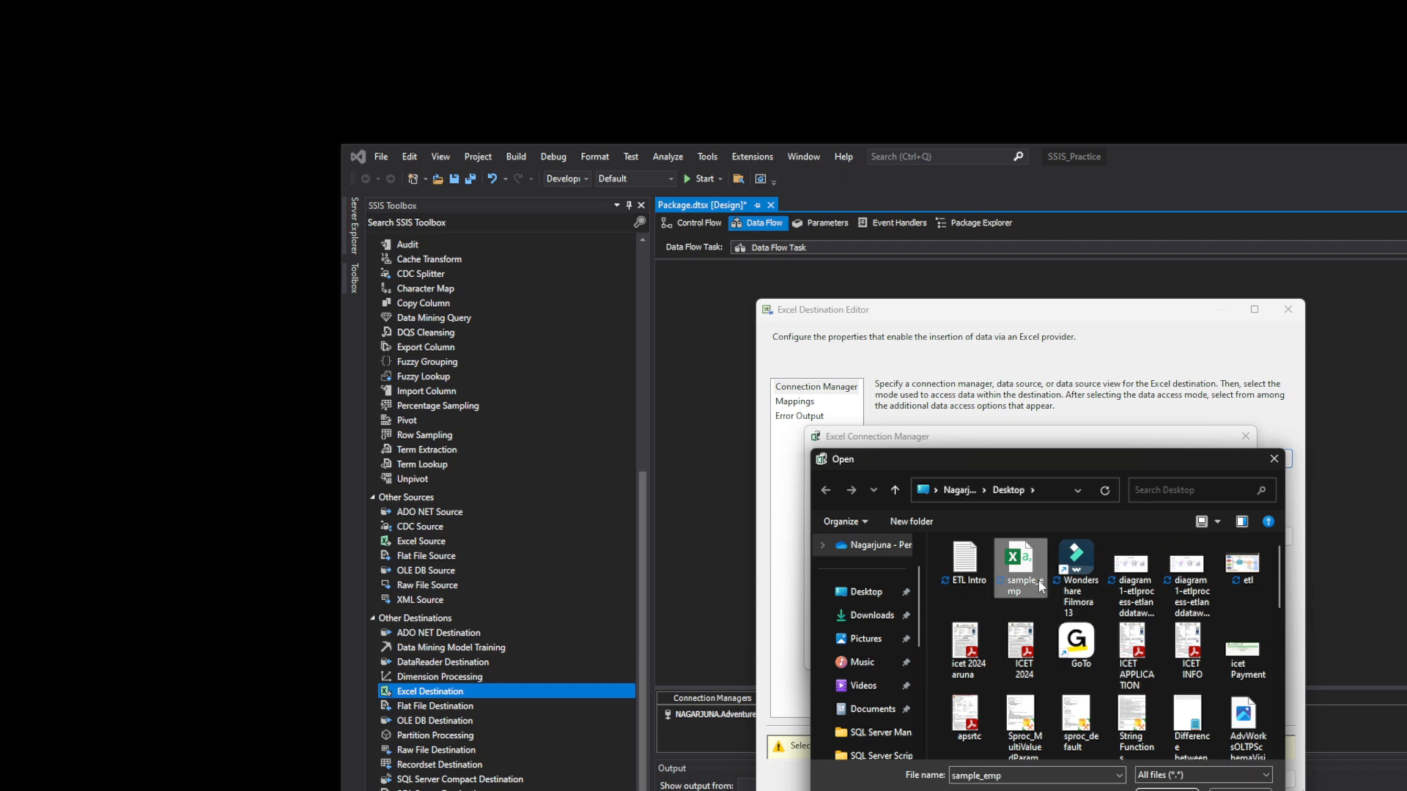
{"action": "double_click", "coordinate": [1027, 567]}
{"action": "right_click", "coordinate": [1032, 571]}
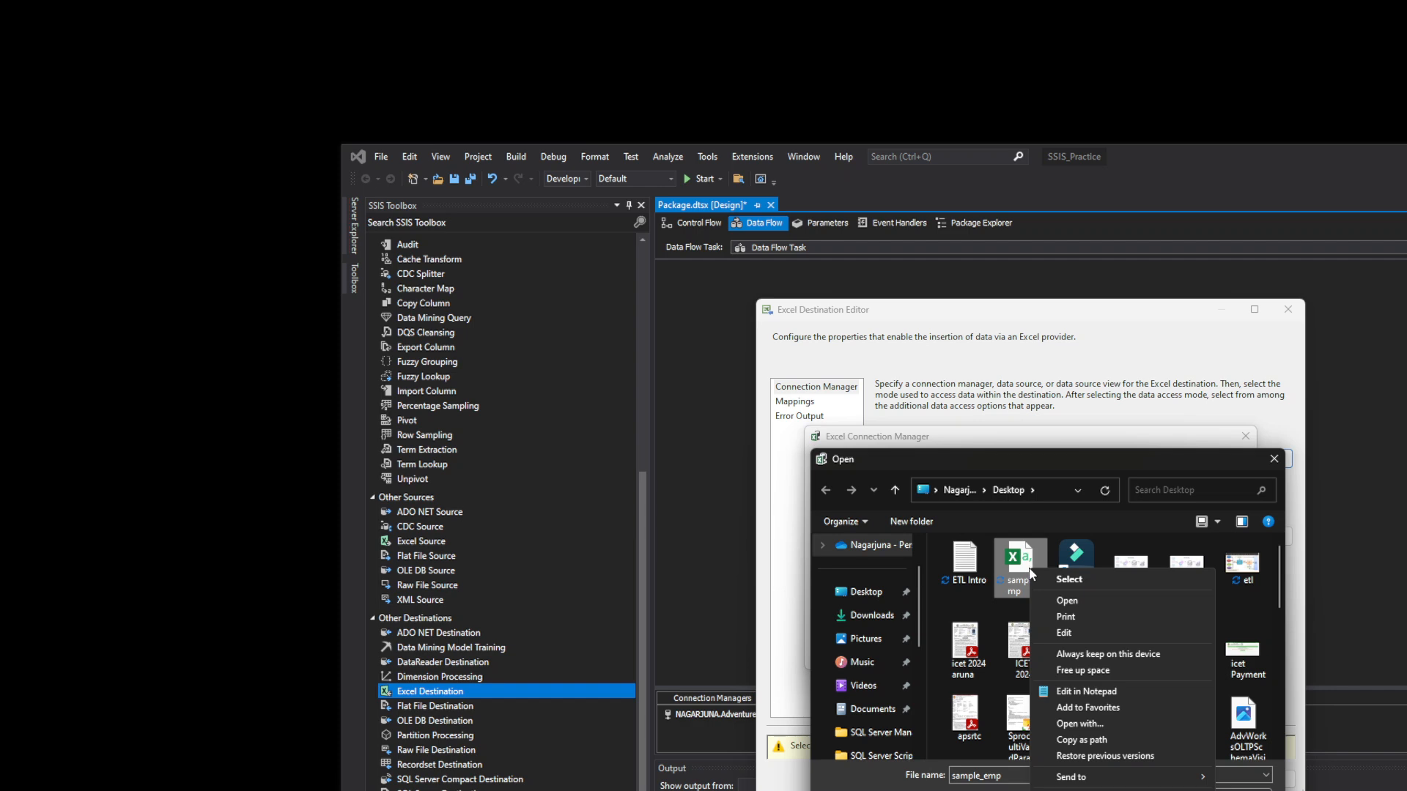
{"action": "left_click", "coordinate": [1082, 601]}
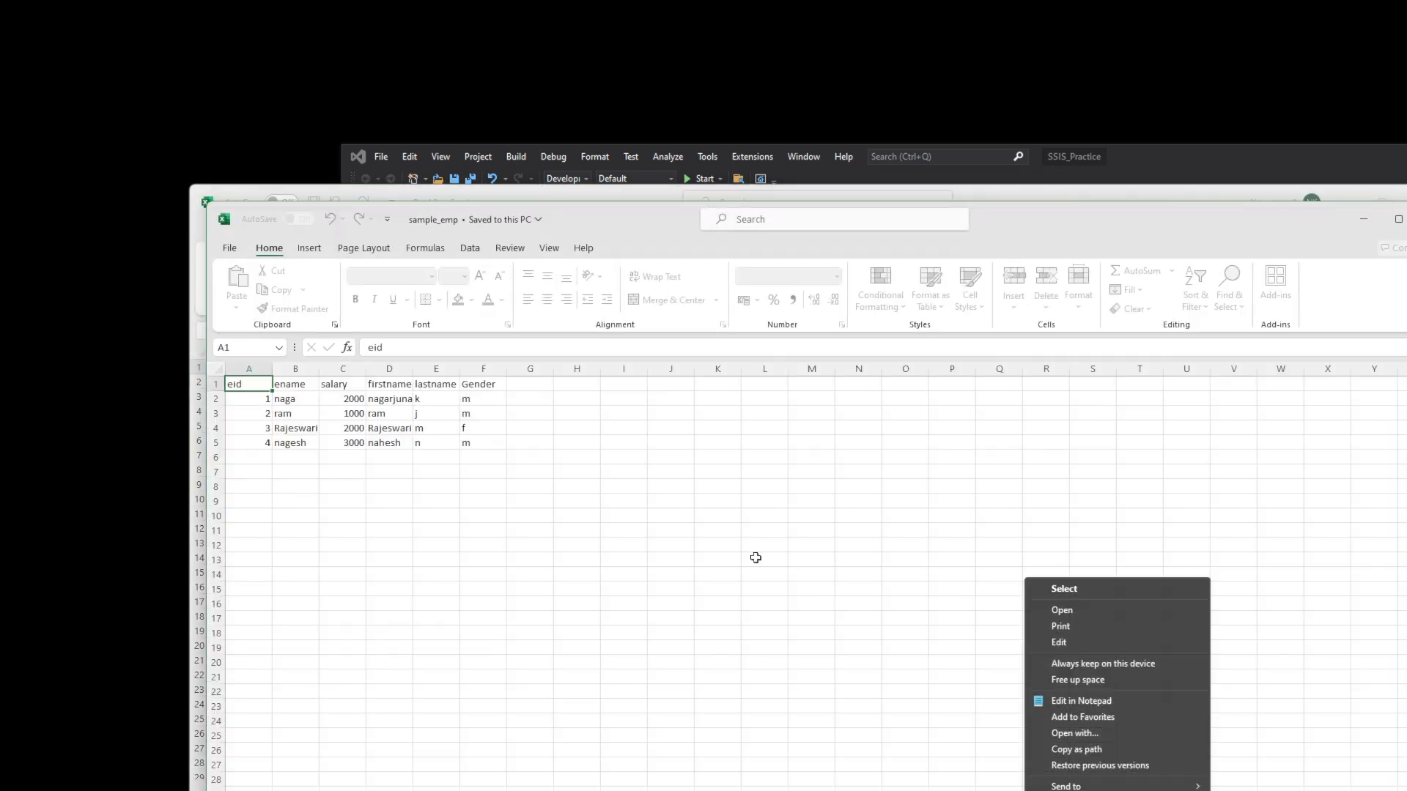
- Paste sample_emp's eid through Gender headers into row 1 of Book2
{"action": "left_click", "coordinate": [486, 384]}
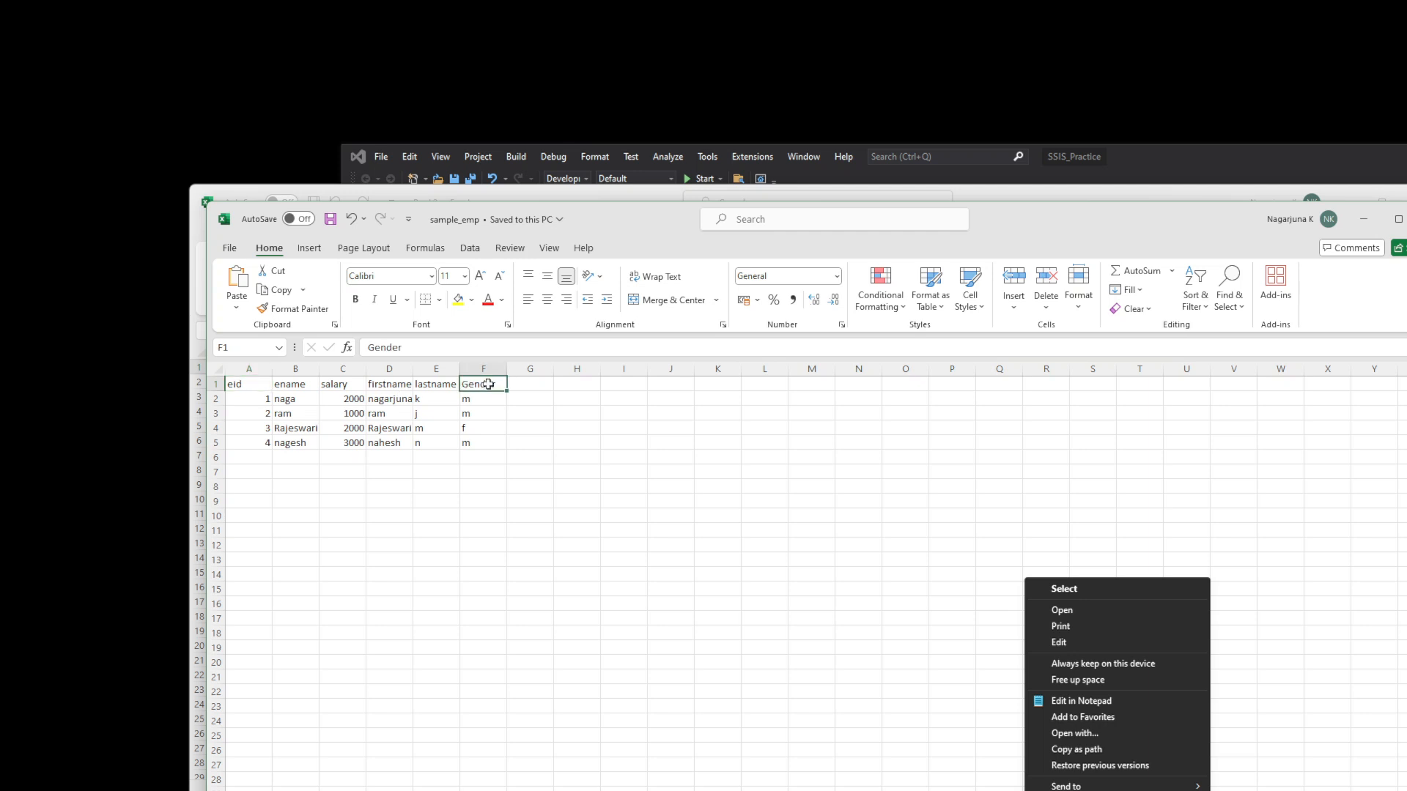
{"action": "left_click", "coordinate": [247, 384], "text": "shift"}
{"action": "key", "text": "ctrl+c"}
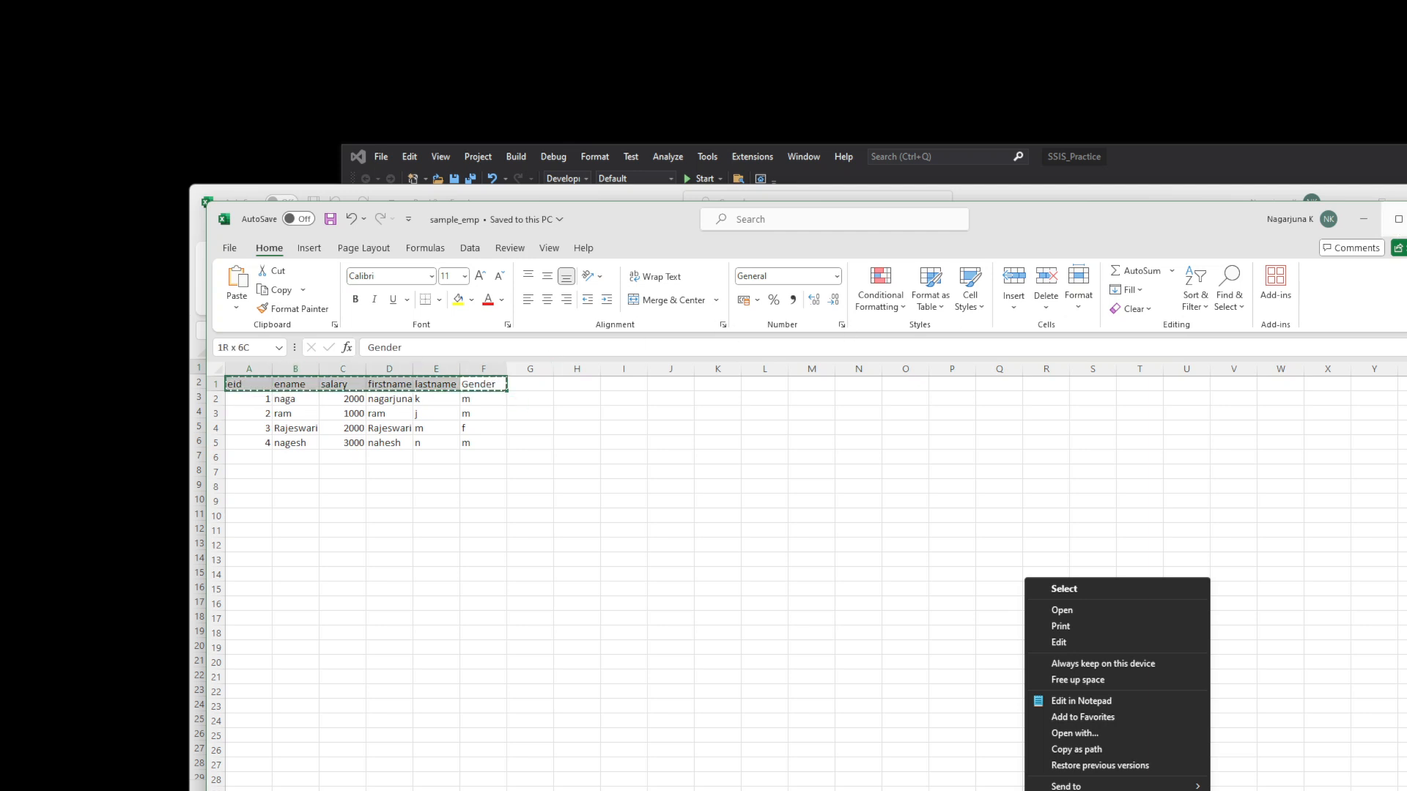
{"action": "left_click", "coordinate": [1406, 219]}
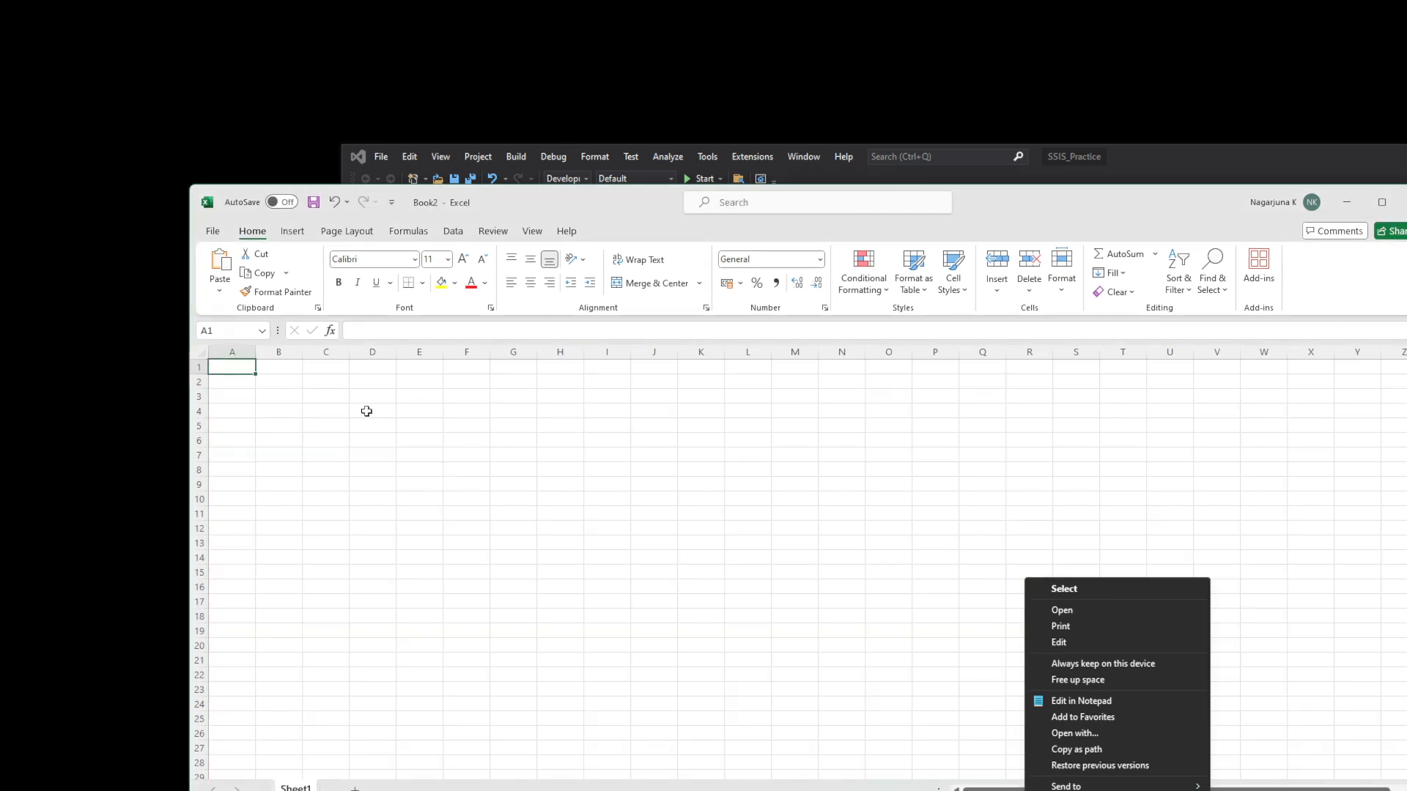
{"action": "key", "text": "ctrl+v"}
{"action": "left_click", "coordinate": [431, 466]}
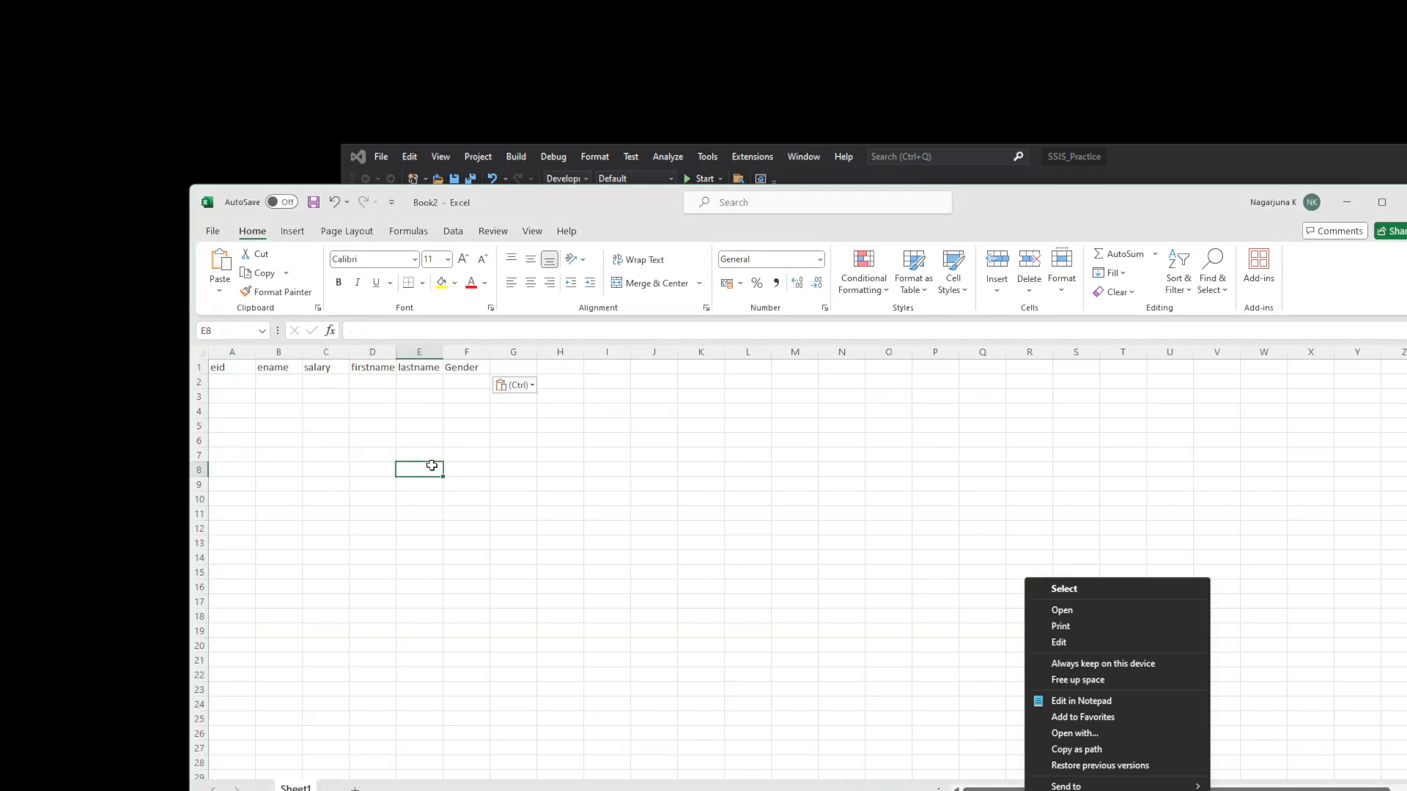
- Save the workbook as Test_99 on the Desktop and close it
{"action": "left_click", "coordinate": [214, 232]}
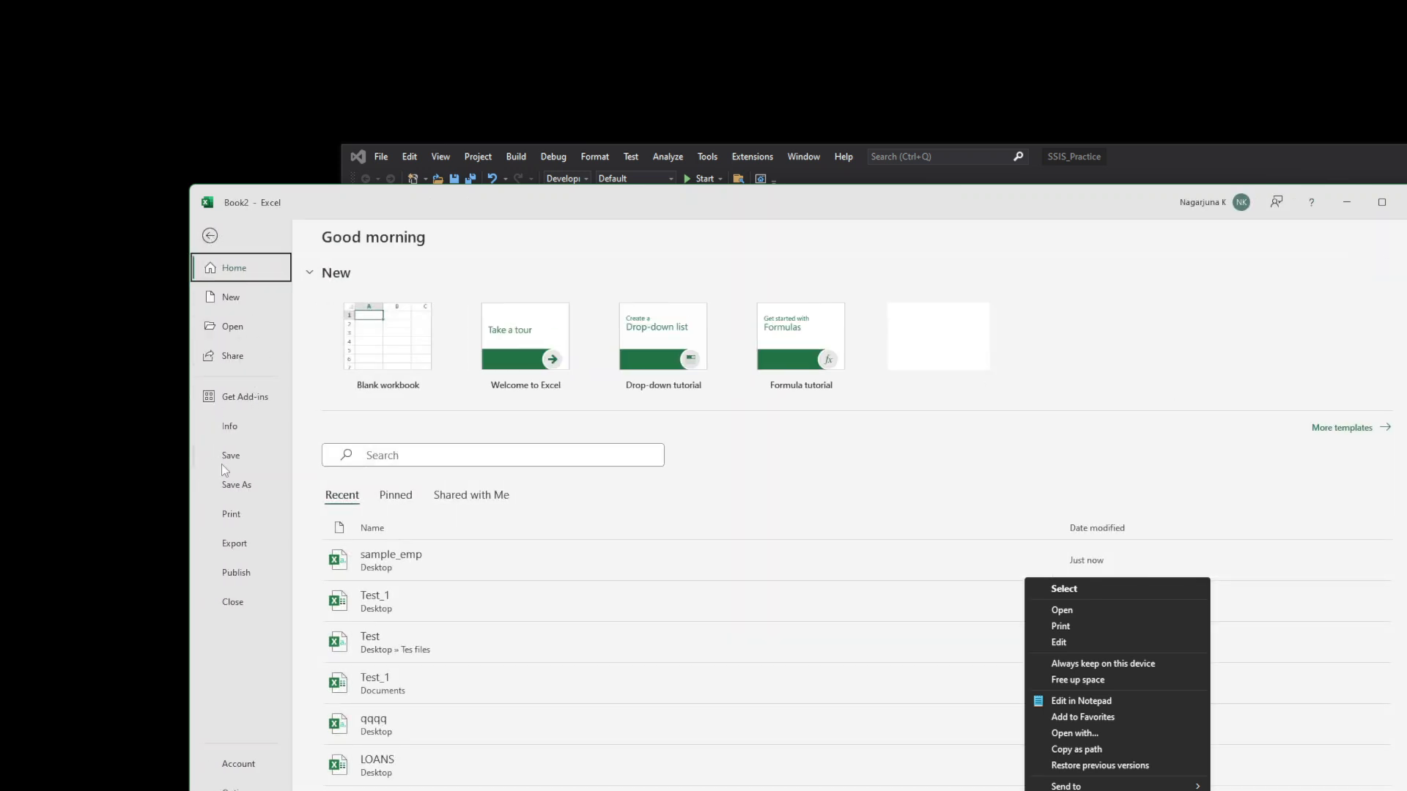
{"action": "left_click", "coordinate": [235, 485]}
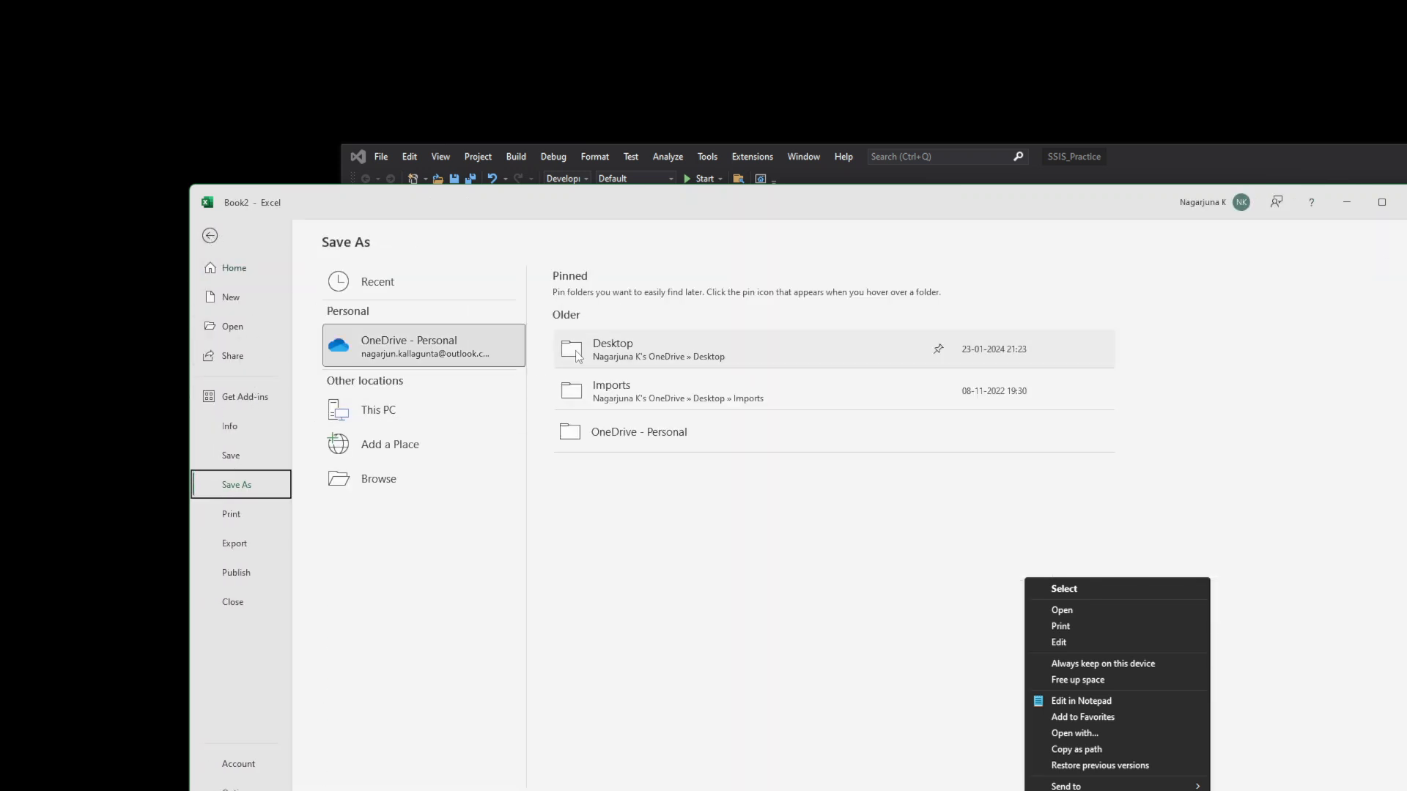
{"action": "left_click", "coordinate": [378, 410]}
{"action": "left_click", "coordinate": [614, 350]}
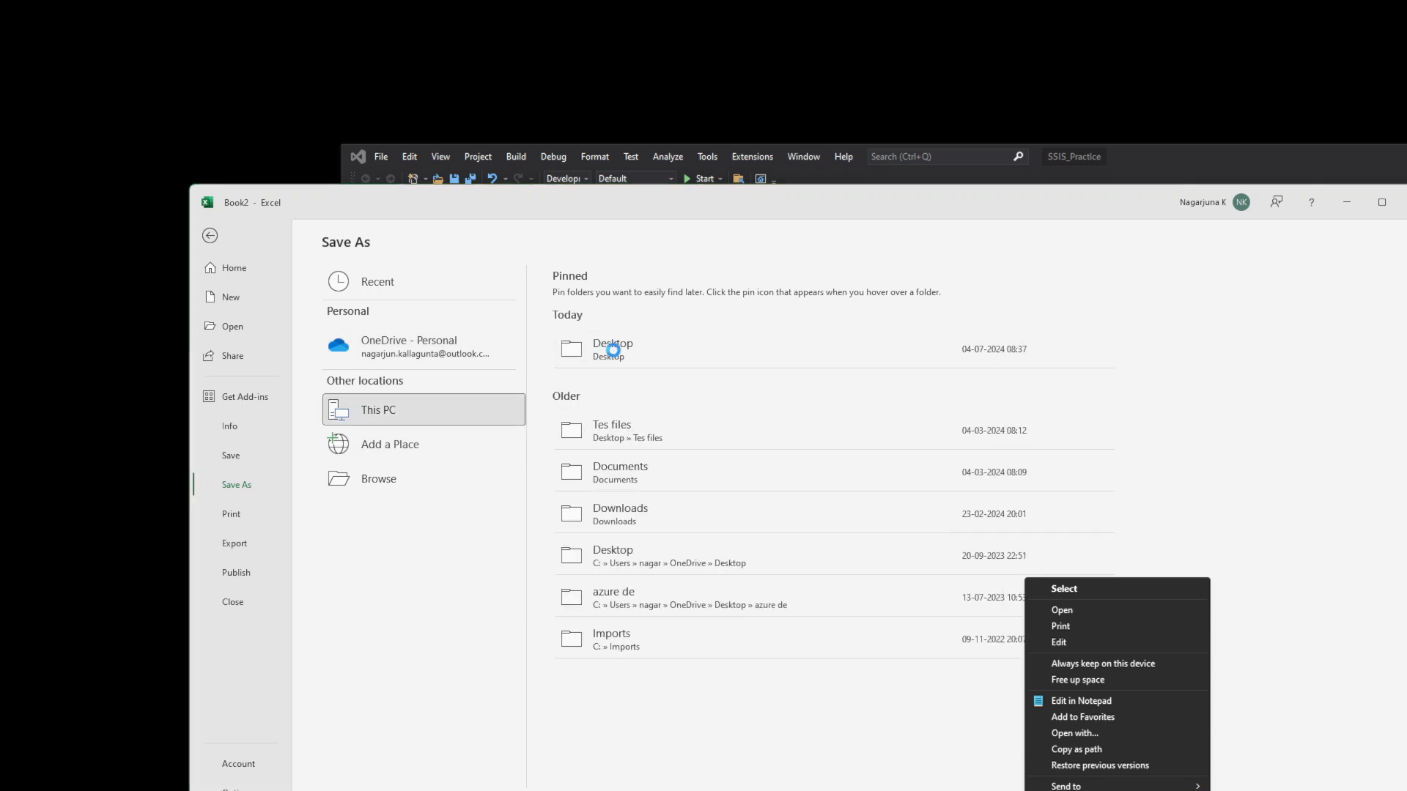
{"action": "type", "text": "Test"}
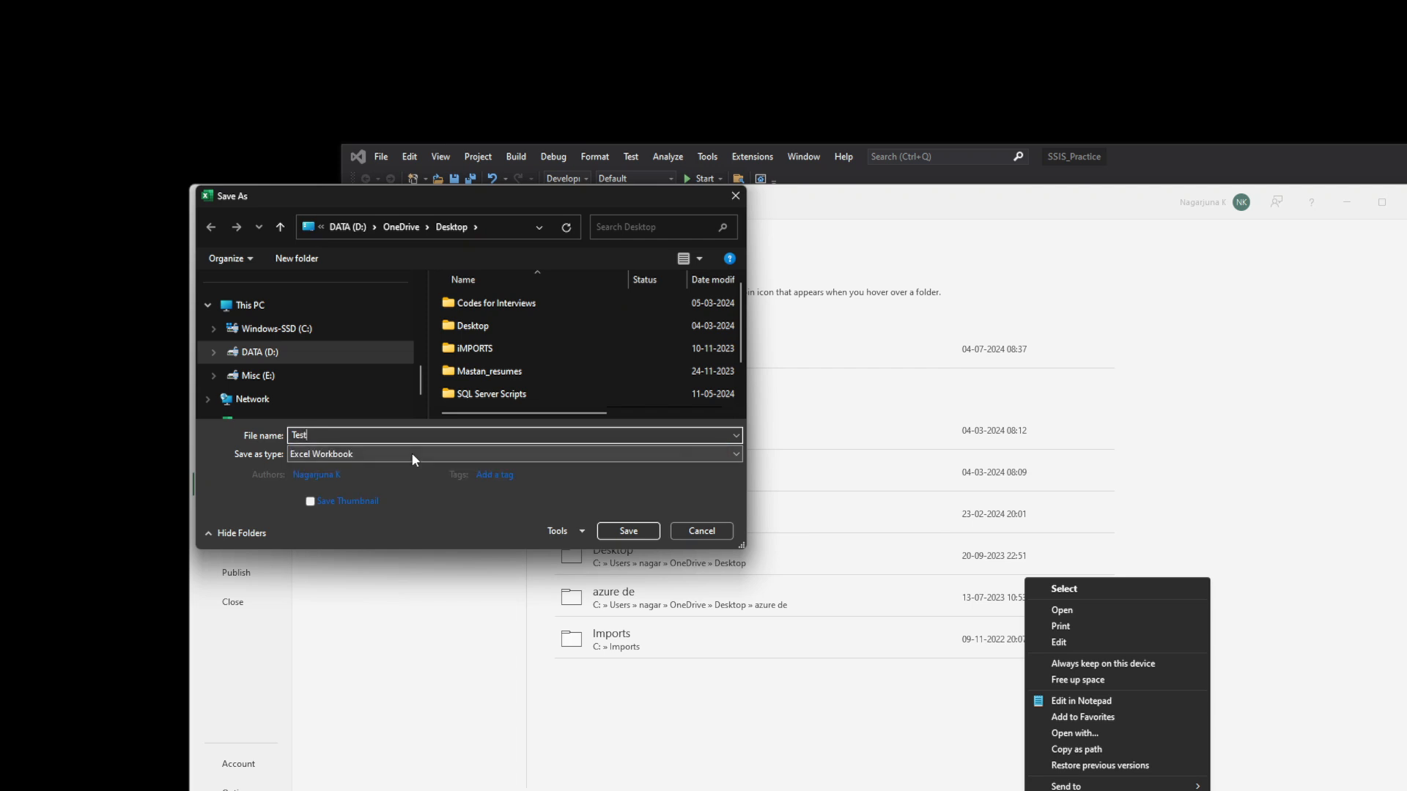
{"action": "type", "text": "_99"}
{"action": "left_click", "coordinate": [620, 530]}
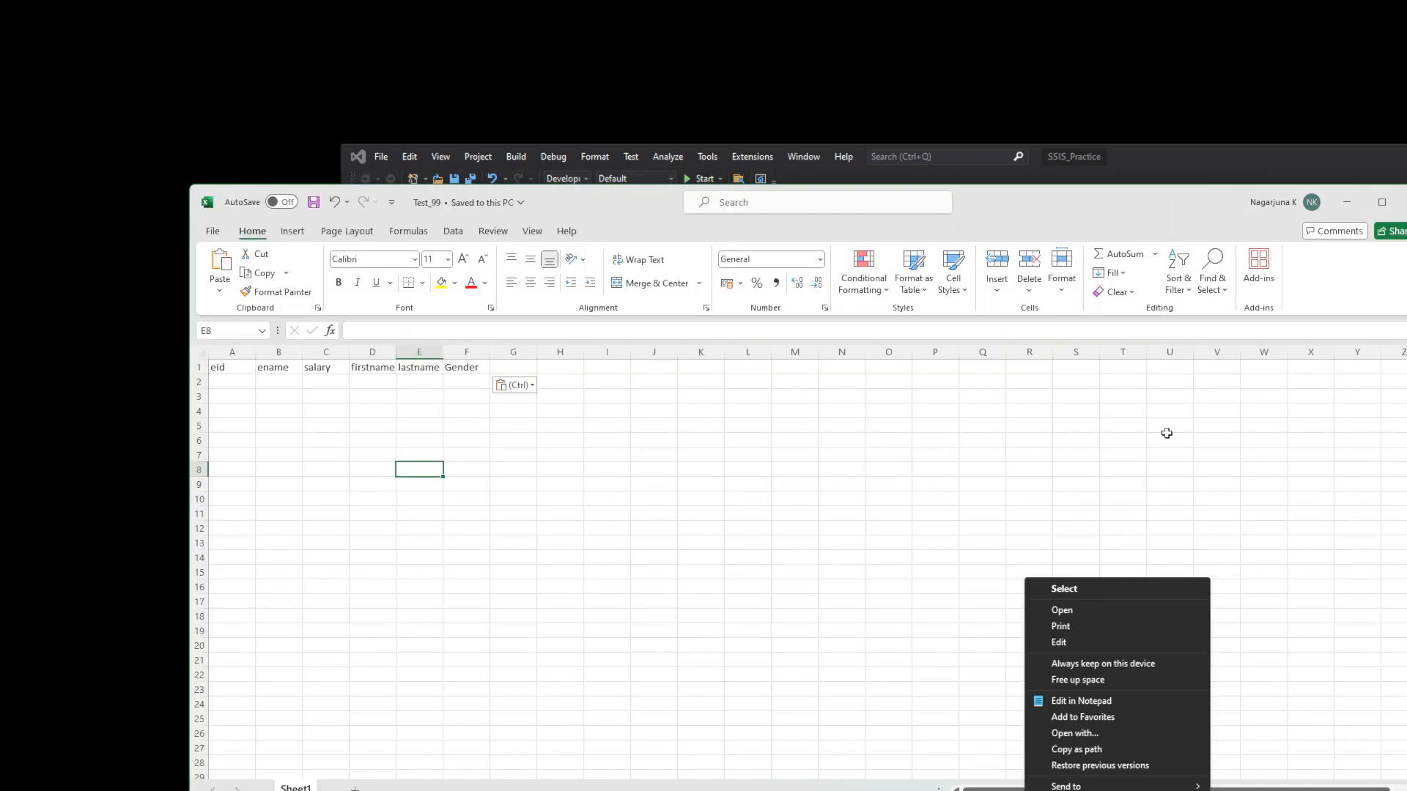
{"action": "left_click", "coordinate": [1405, 202]}
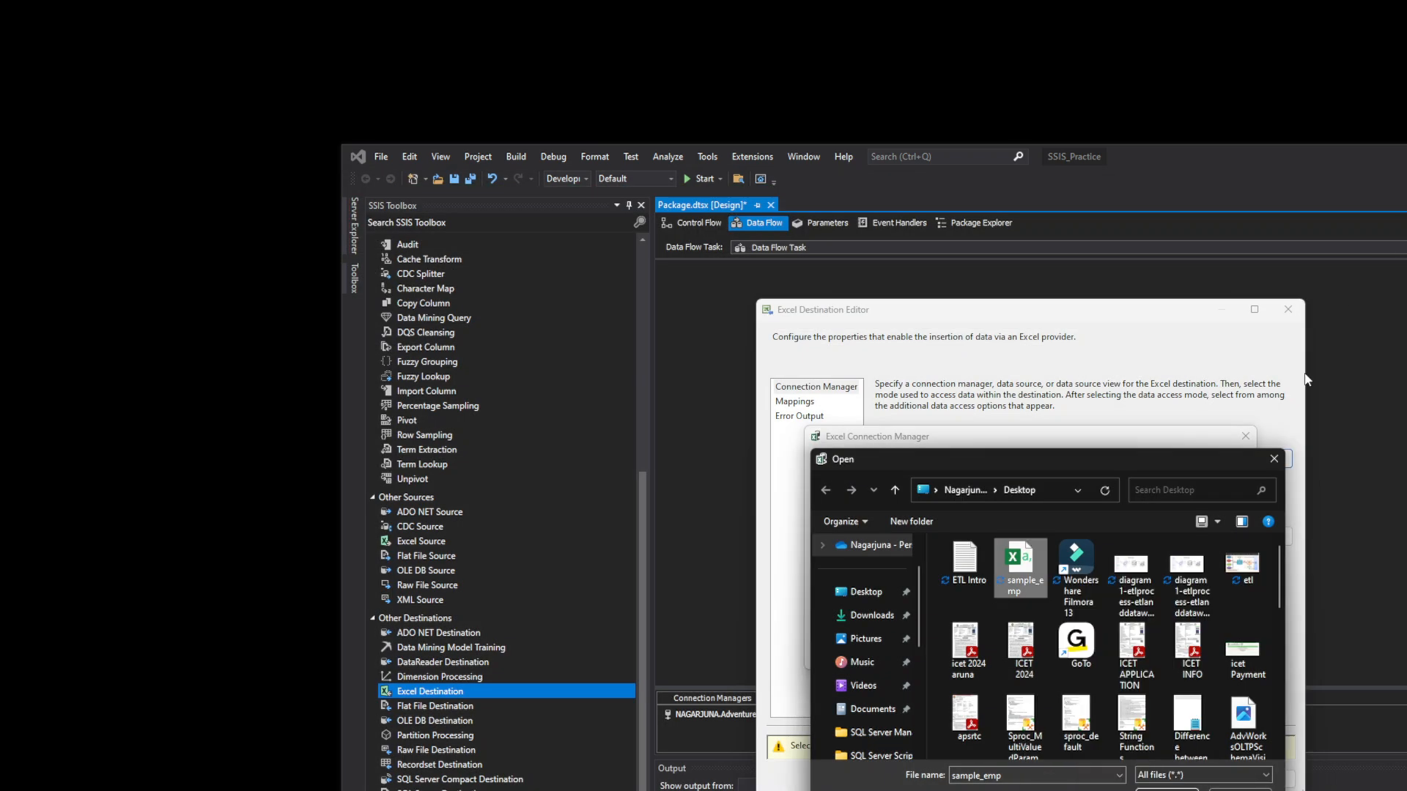
- Point Excel Connection Manager 1 at Test_99.xlsx on the Desktop and confirm it
{"action": "left_click", "coordinate": [1281, 465]}
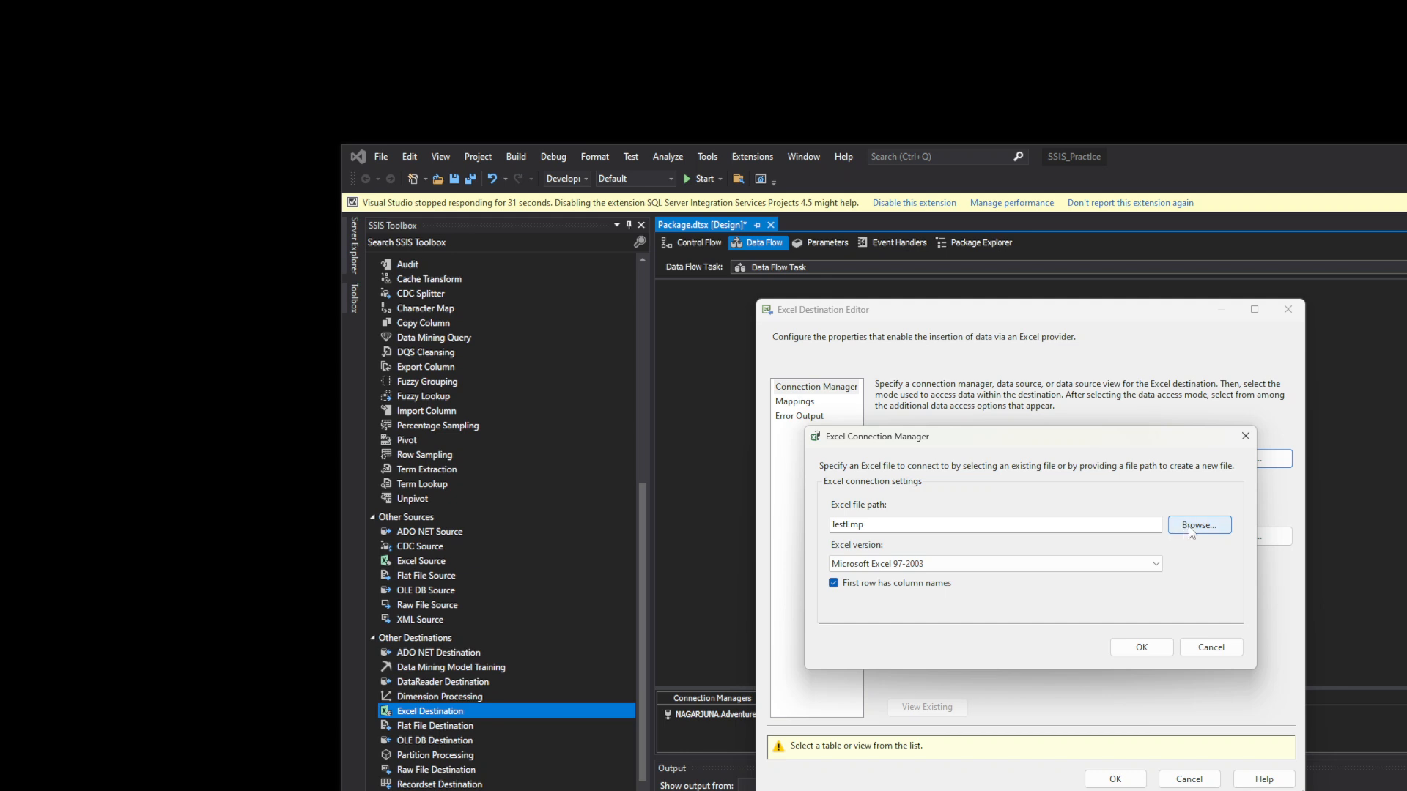
{"action": "left_click", "coordinate": [1191, 527]}
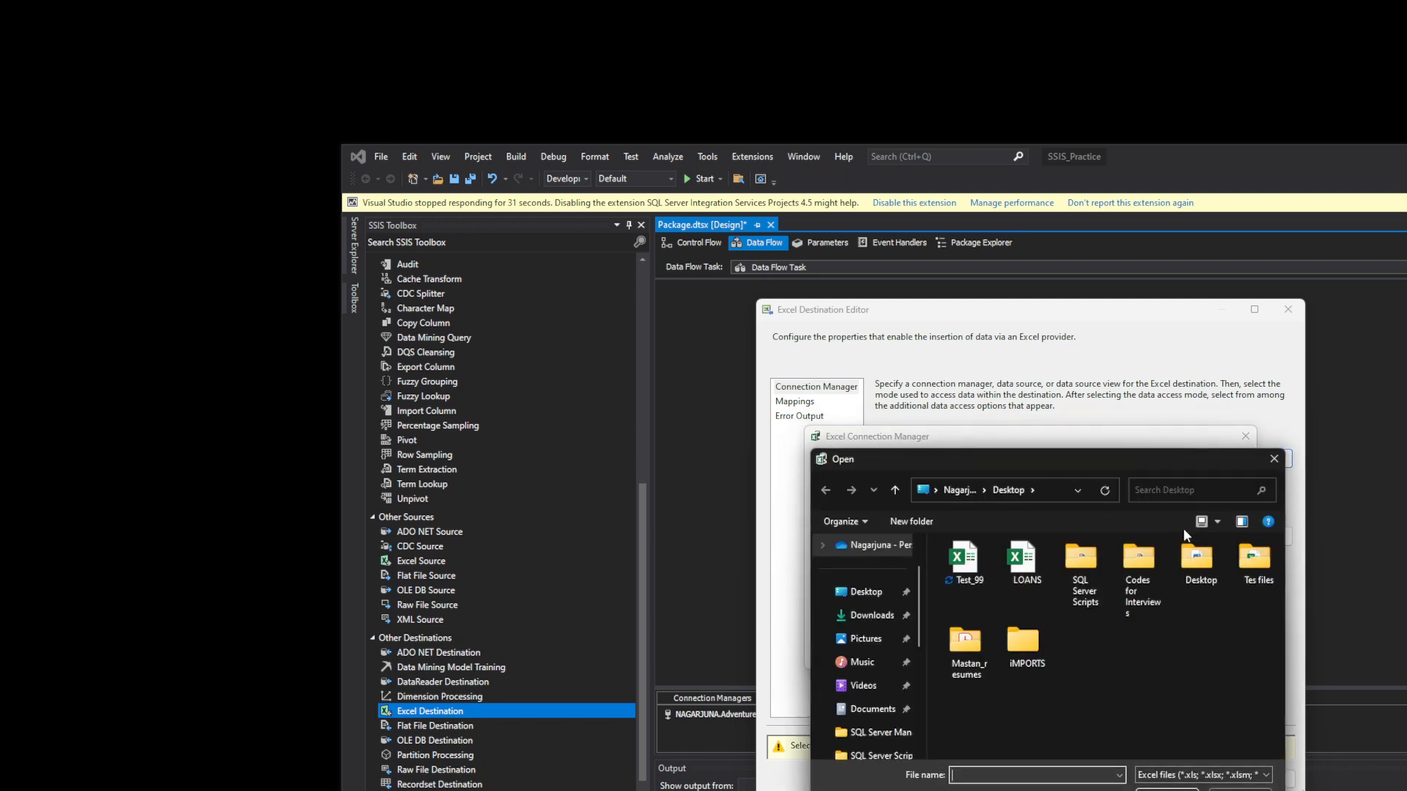
{"action": "left_click", "coordinate": [965, 561]}
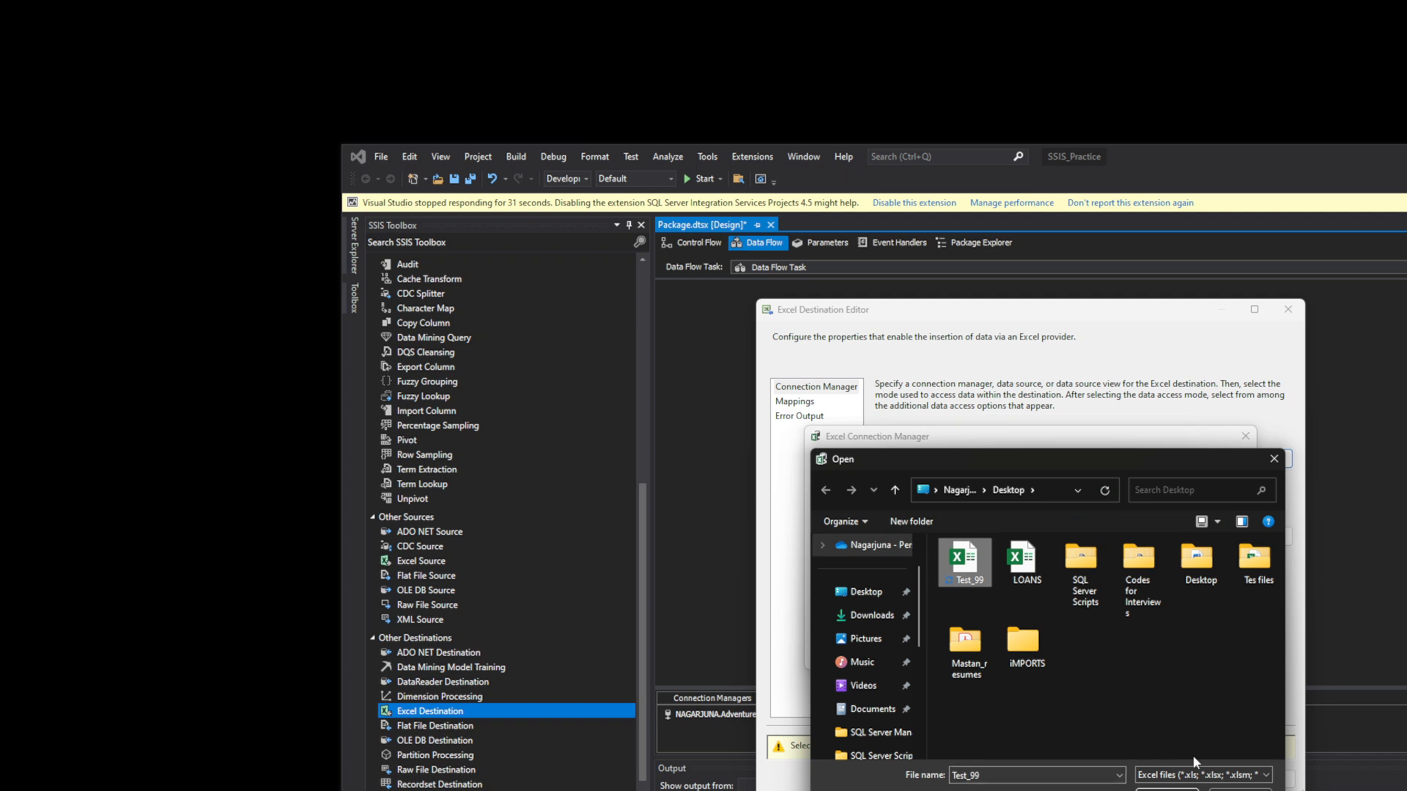
{"action": "left_click", "coordinate": [1167, 790]}
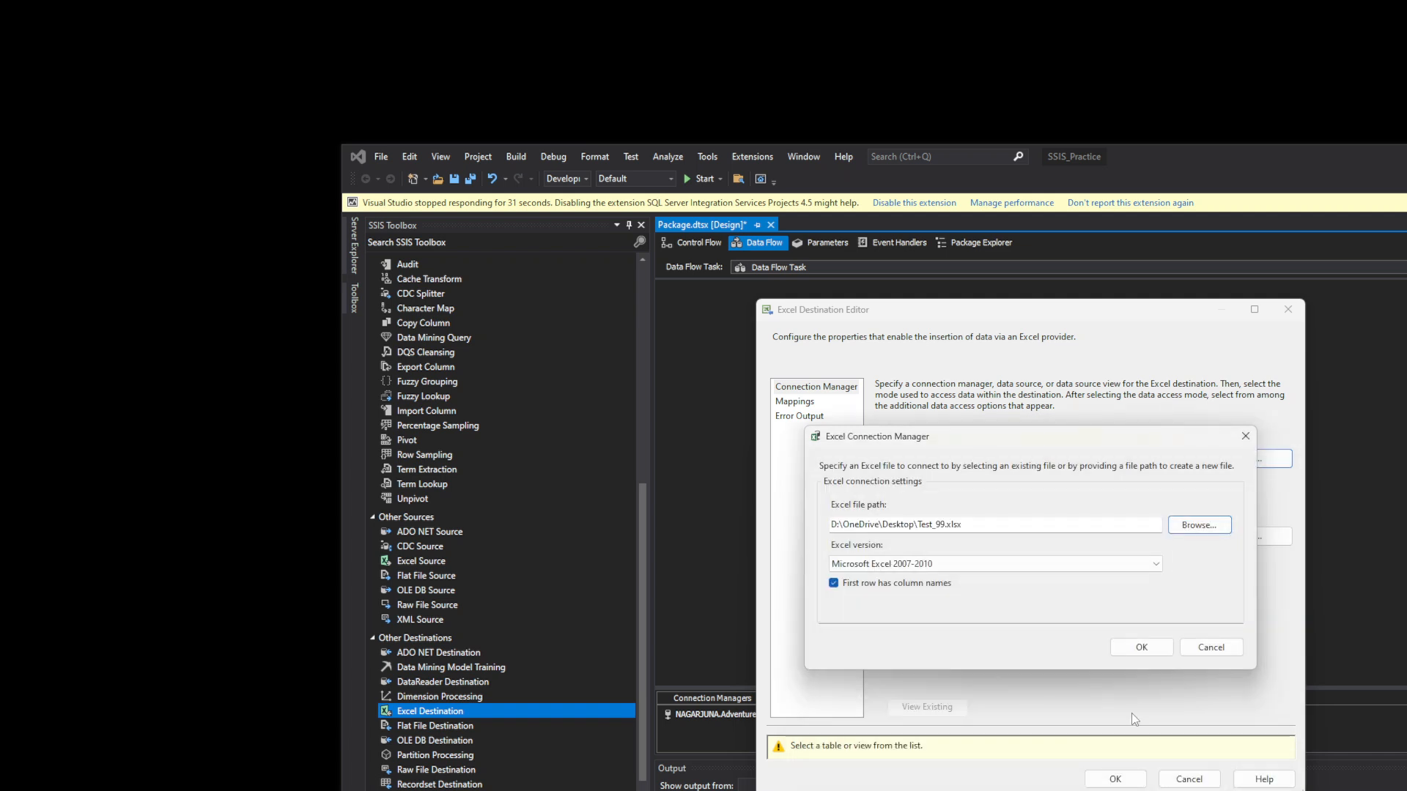
{"action": "left_click", "coordinate": [1150, 650]}
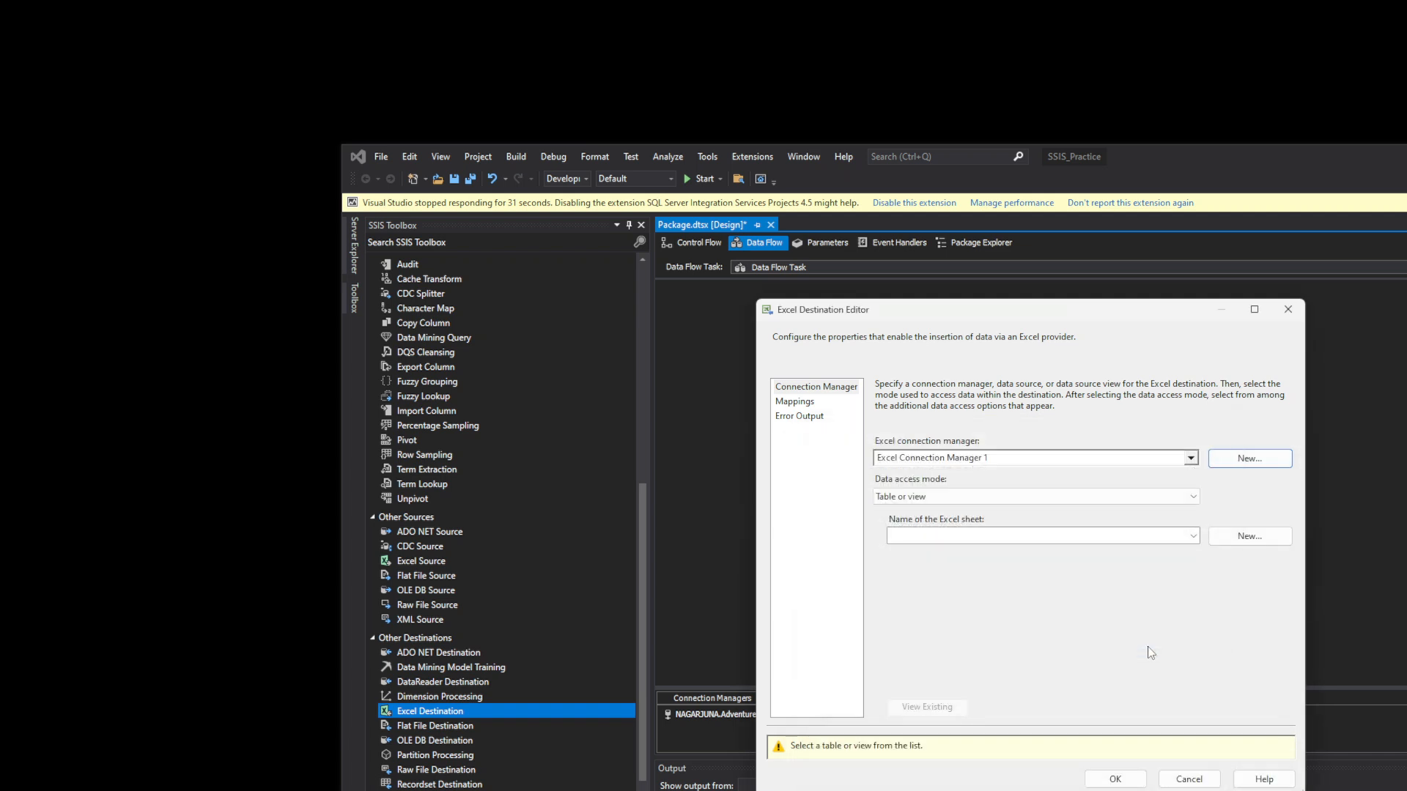
- Target Sheet1$, review the eid-to-Gender column mappings, and confirm the destination
{"action": "left_click", "coordinate": [1195, 543]}
{"action": "left_click", "coordinate": [1164, 558]}
{"action": "left_click", "coordinate": [802, 407]}
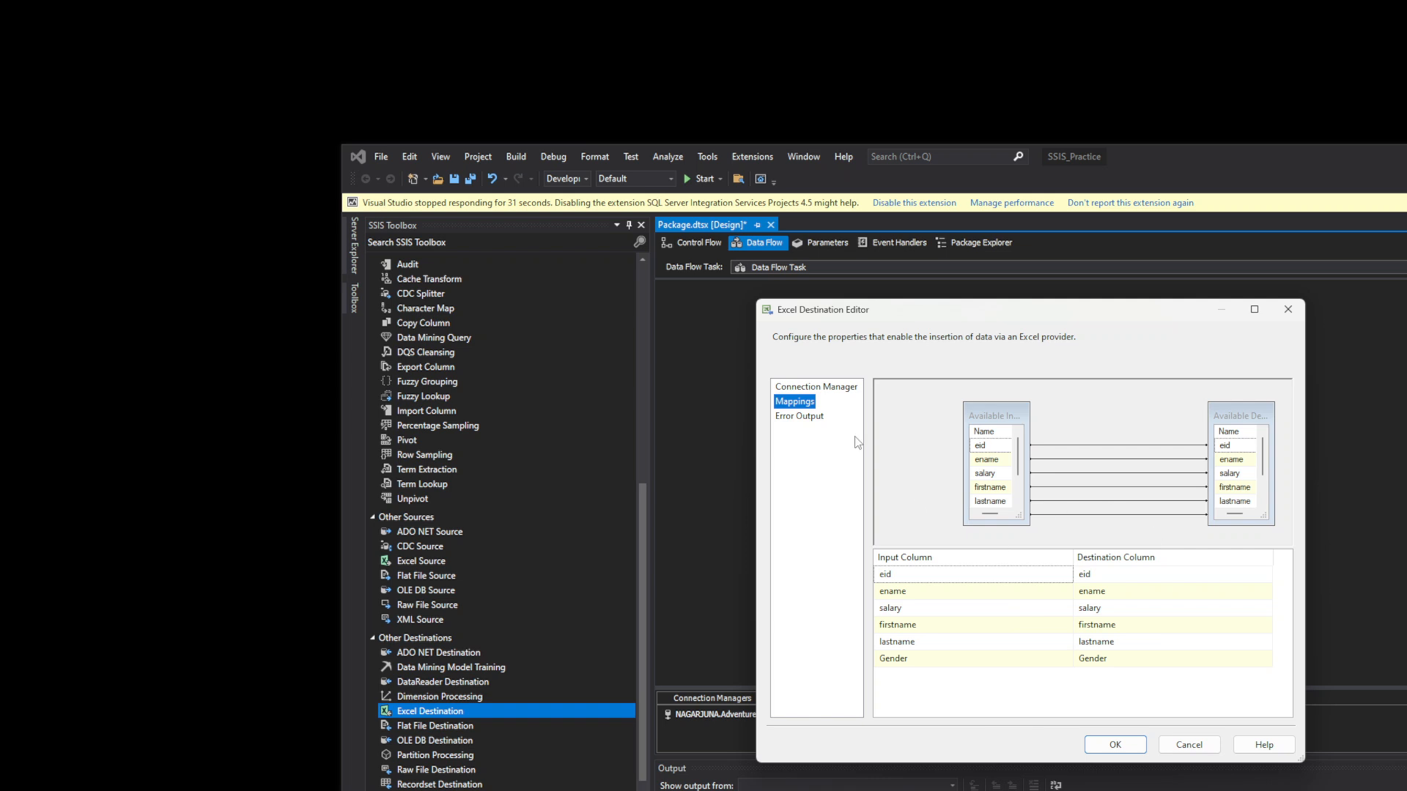
{"action": "left_click", "coordinate": [833, 394]}
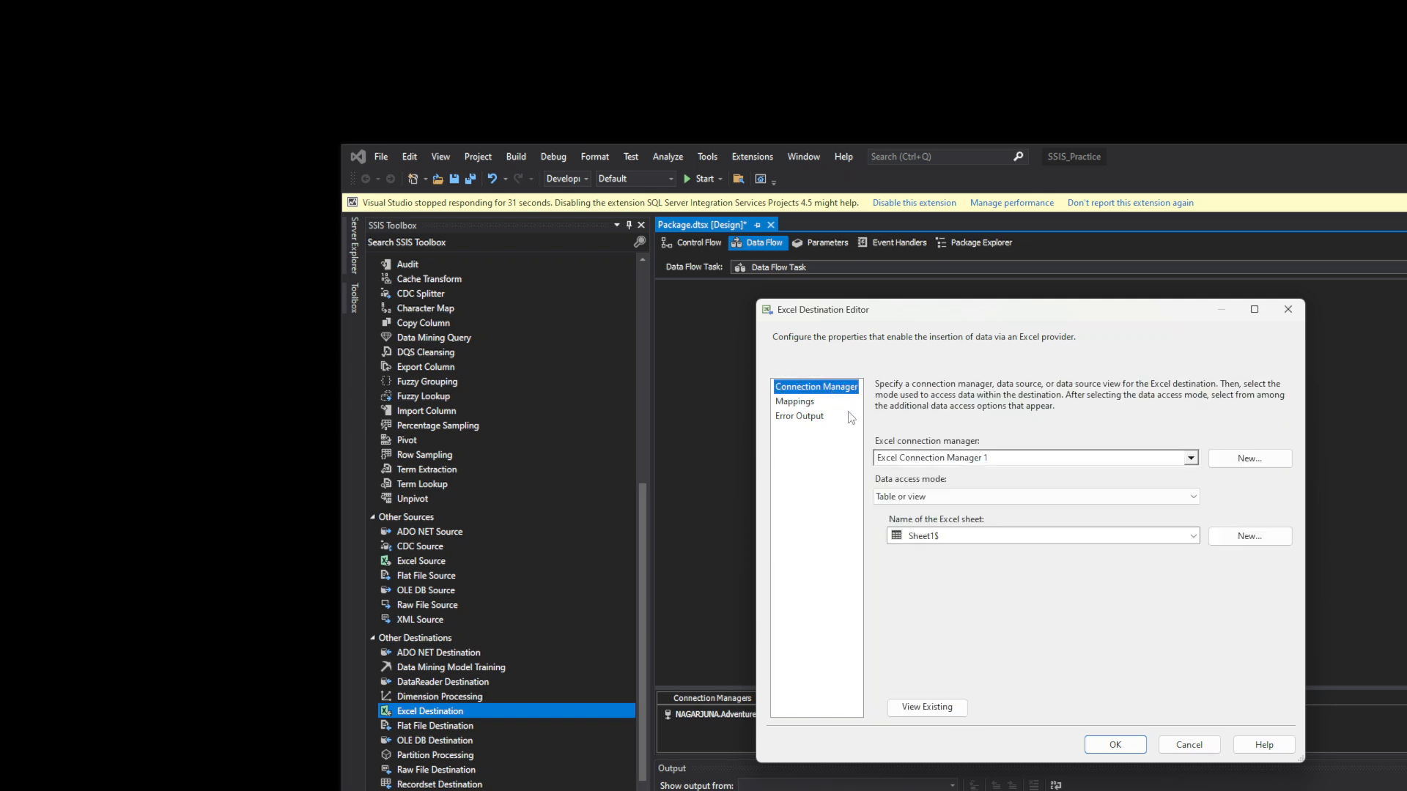
{"action": "left_click", "coordinate": [804, 402]}
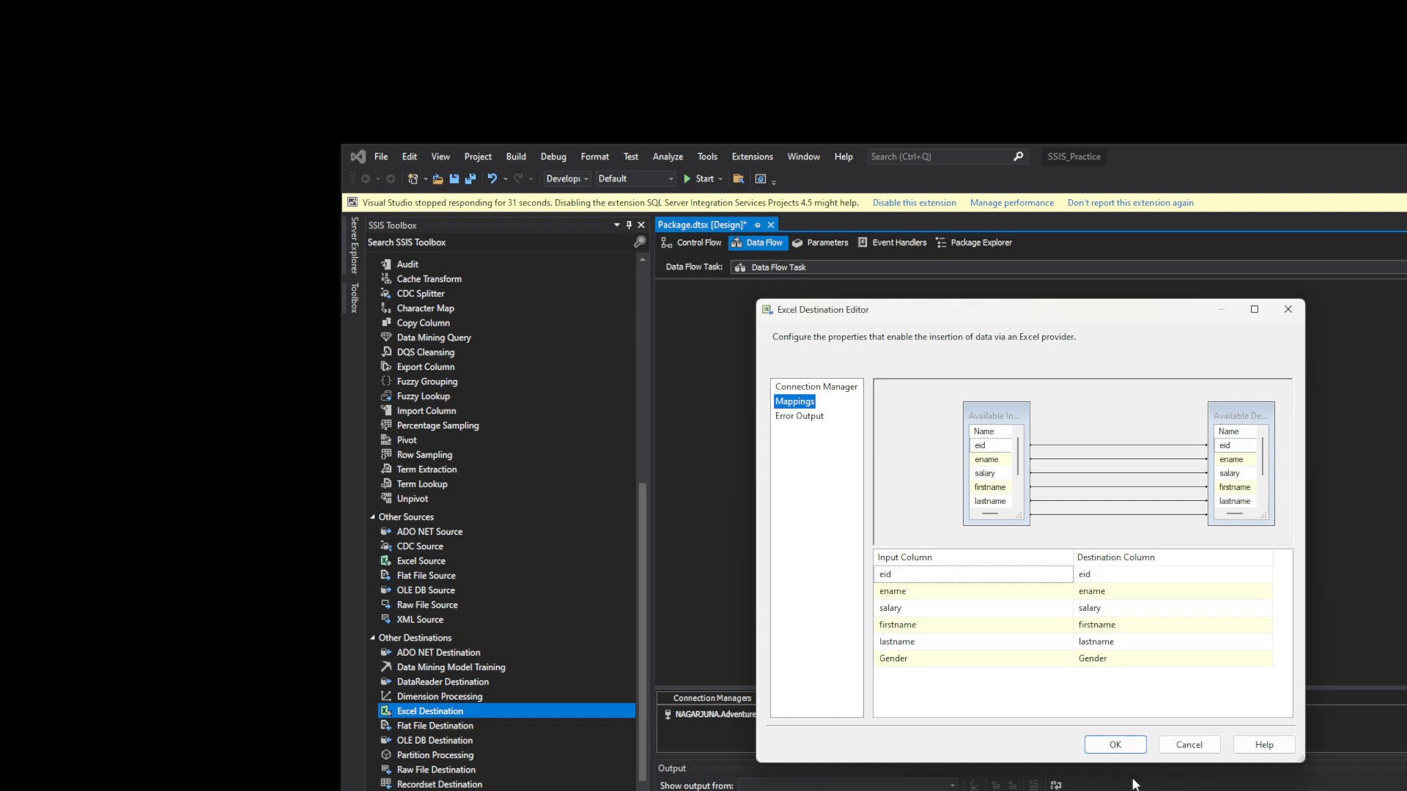
{"action": "left_click", "coordinate": [1116, 745]}
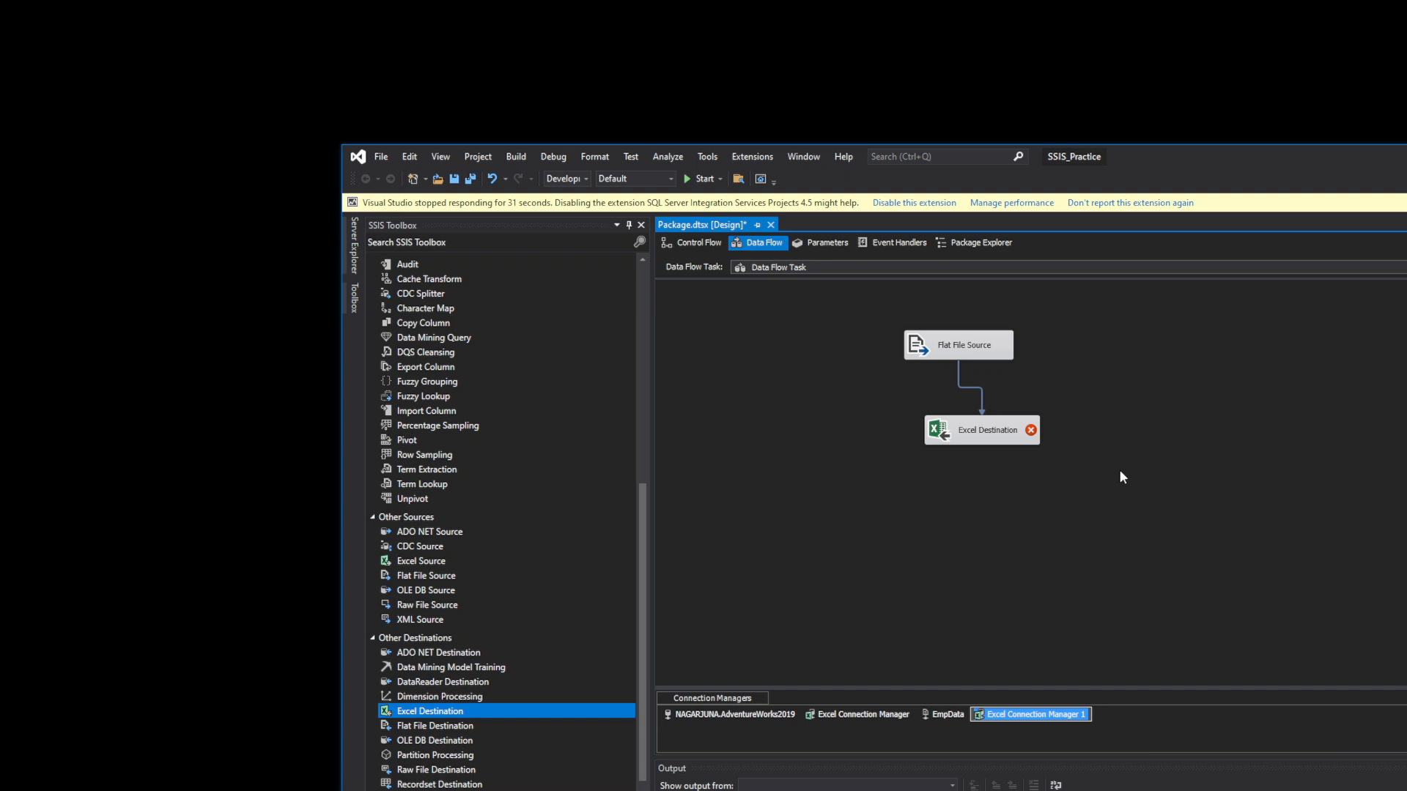
- Disable the hanging extension, then set the destination's error output to Ignore failure
{"action": "left_click", "coordinate": [931, 203]}
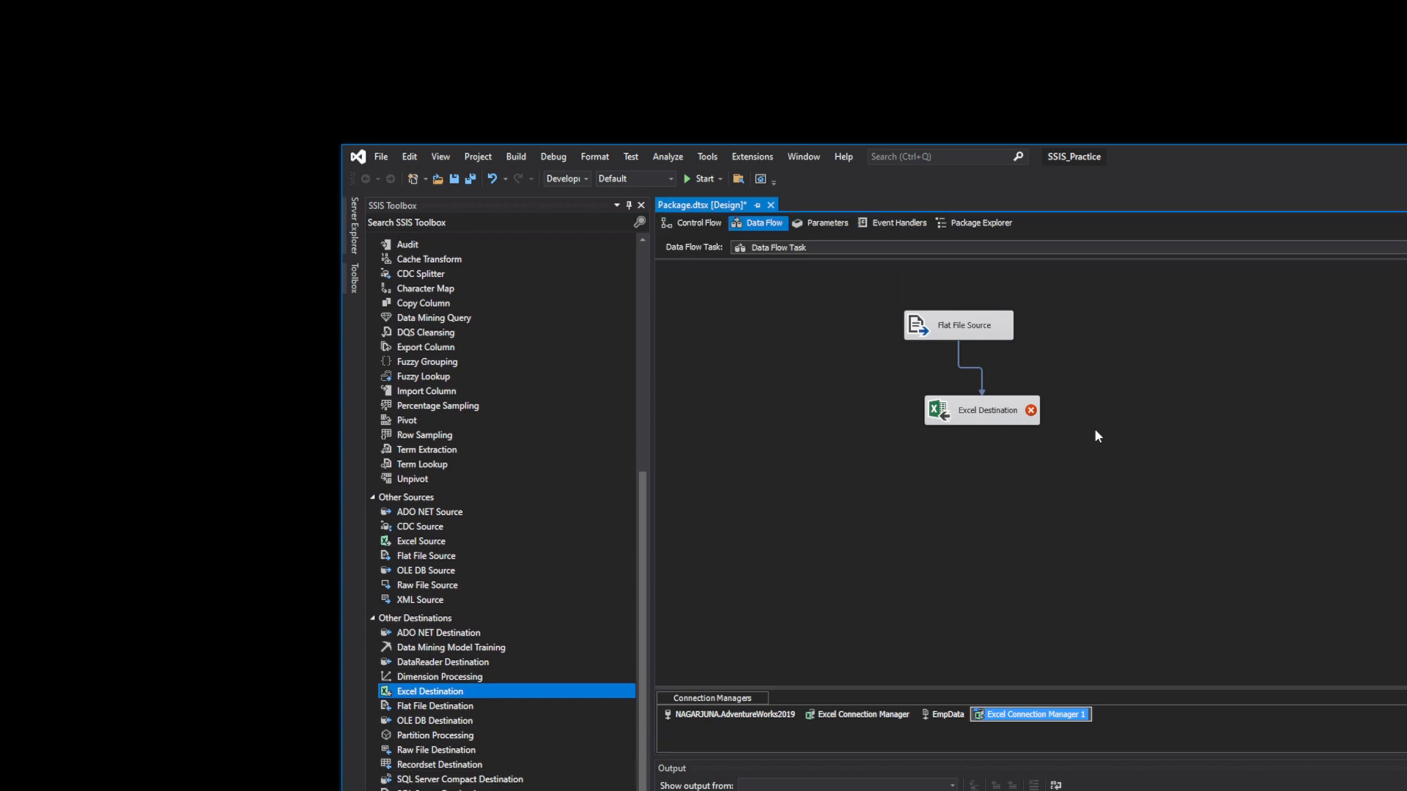
{"action": "double_click", "coordinate": [967, 410]}
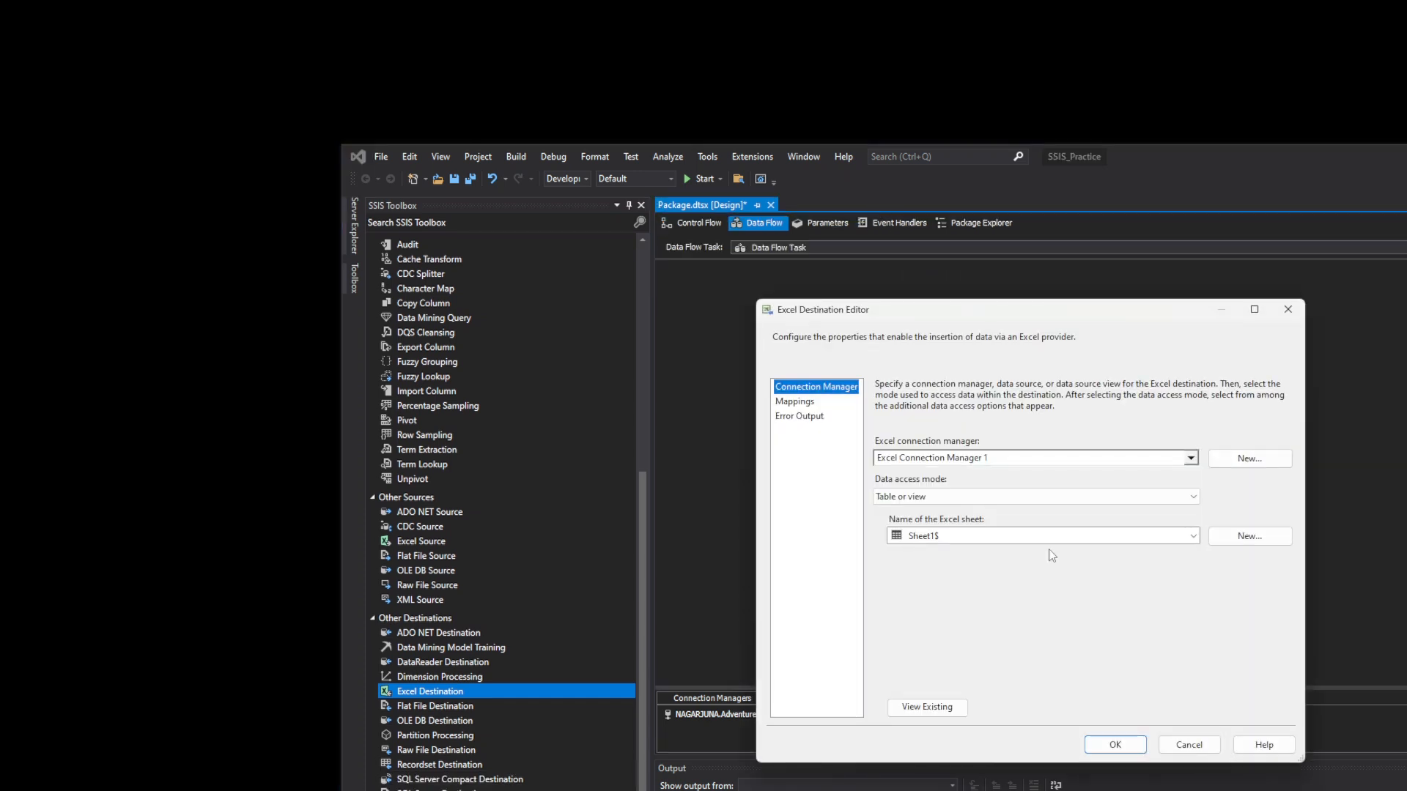
{"action": "left_click", "coordinate": [815, 415]}
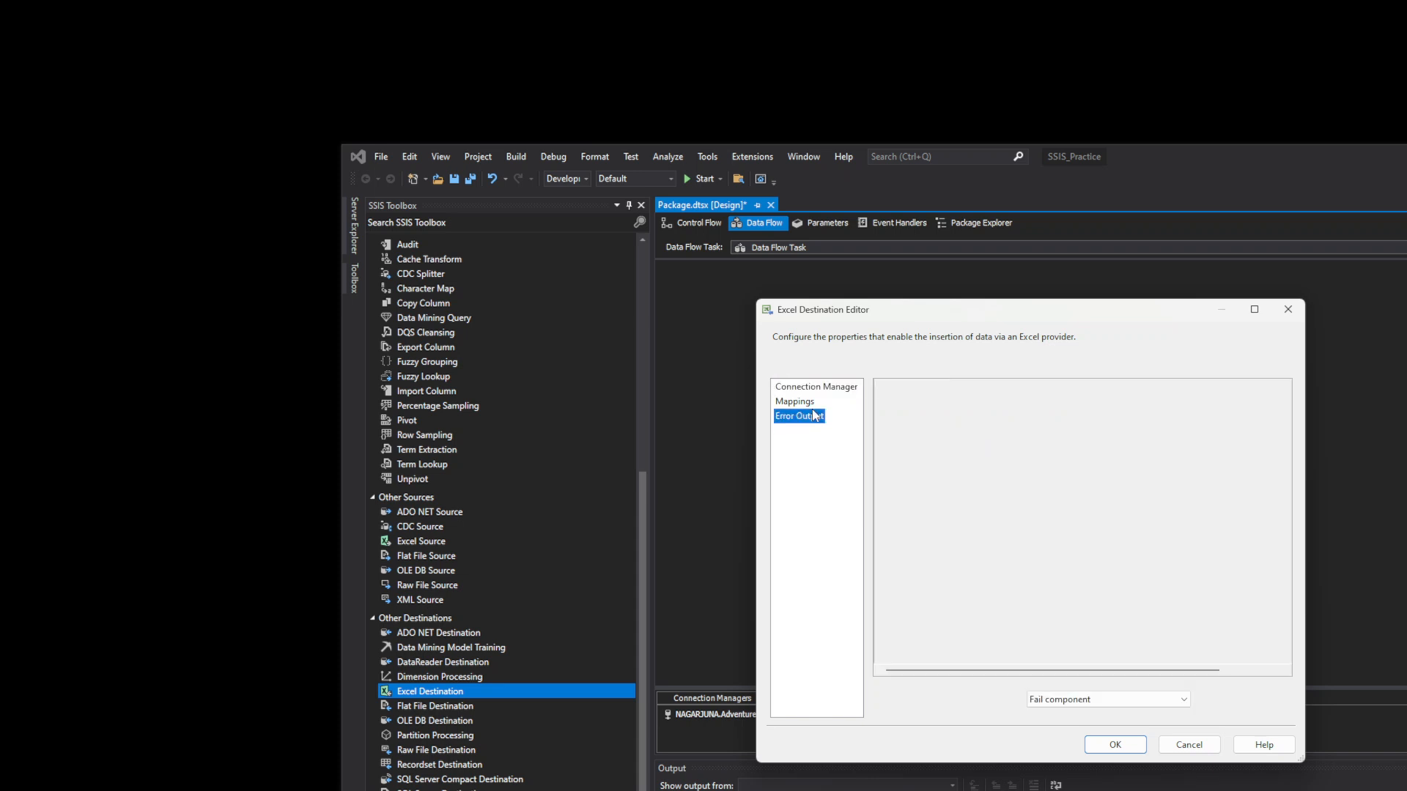
{"action": "left_click", "coordinate": [1140, 407]}
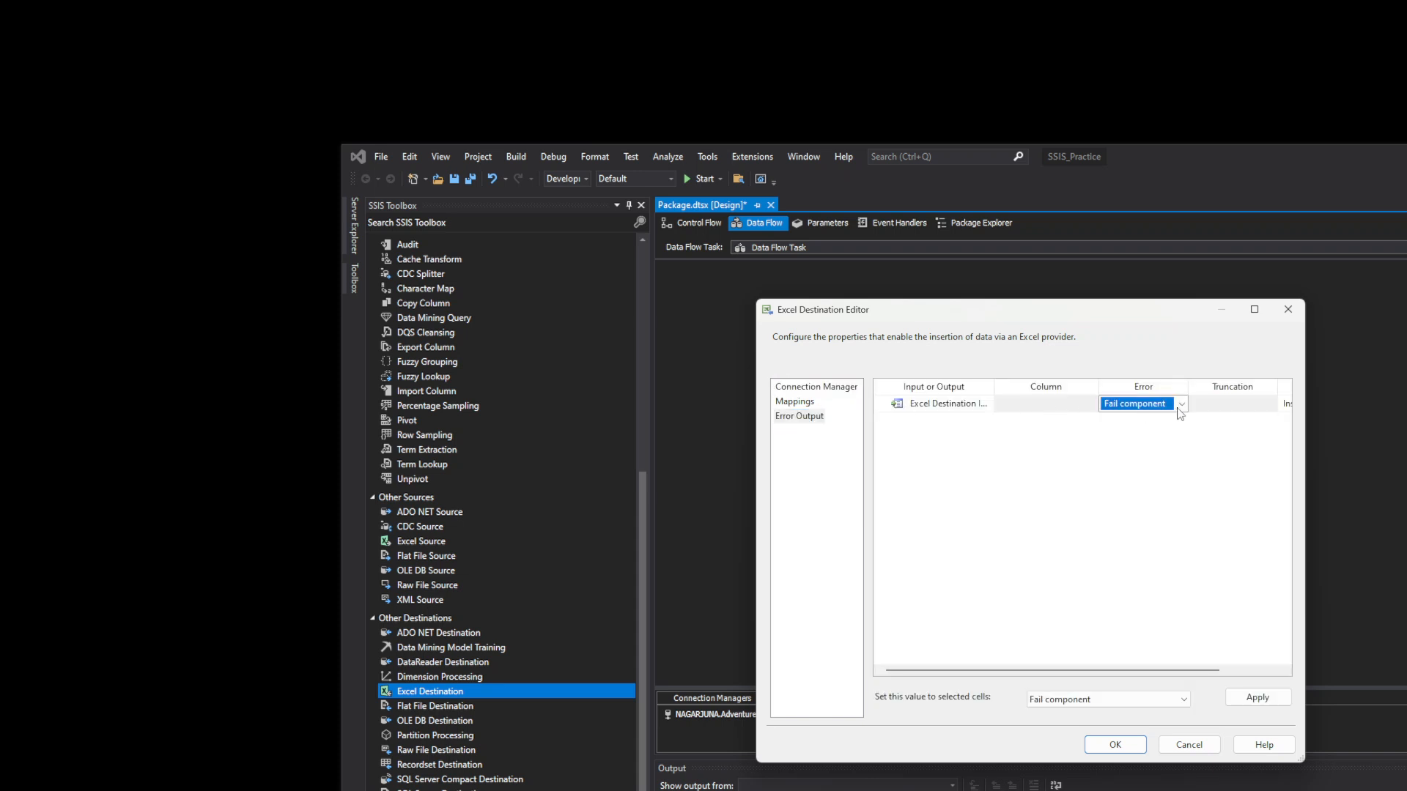
{"action": "left_click", "coordinate": [1184, 405]}
{"action": "left_click", "coordinate": [1155, 419]}
{"action": "left_click", "coordinate": [810, 403]}
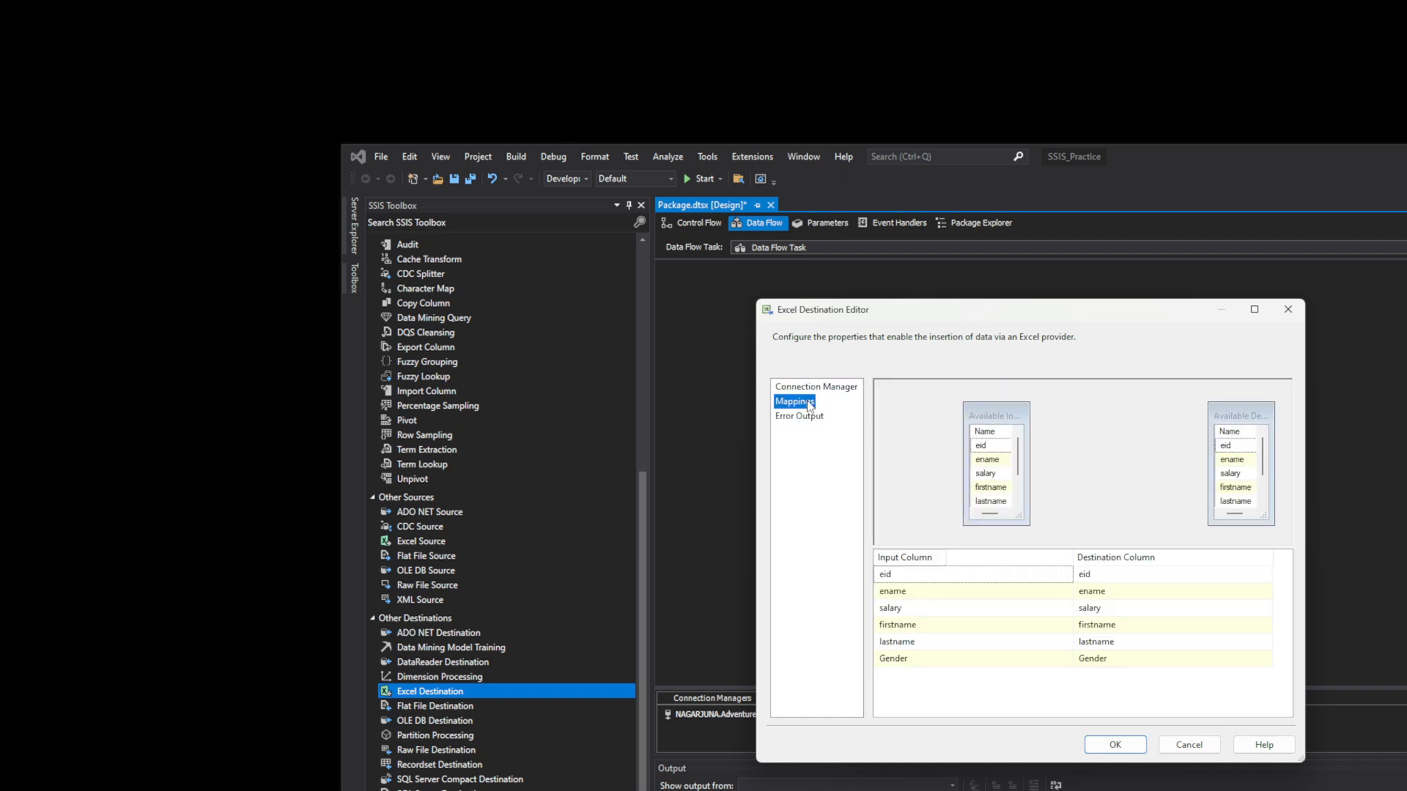
{"action": "left_click", "coordinate": [1108, 744]}
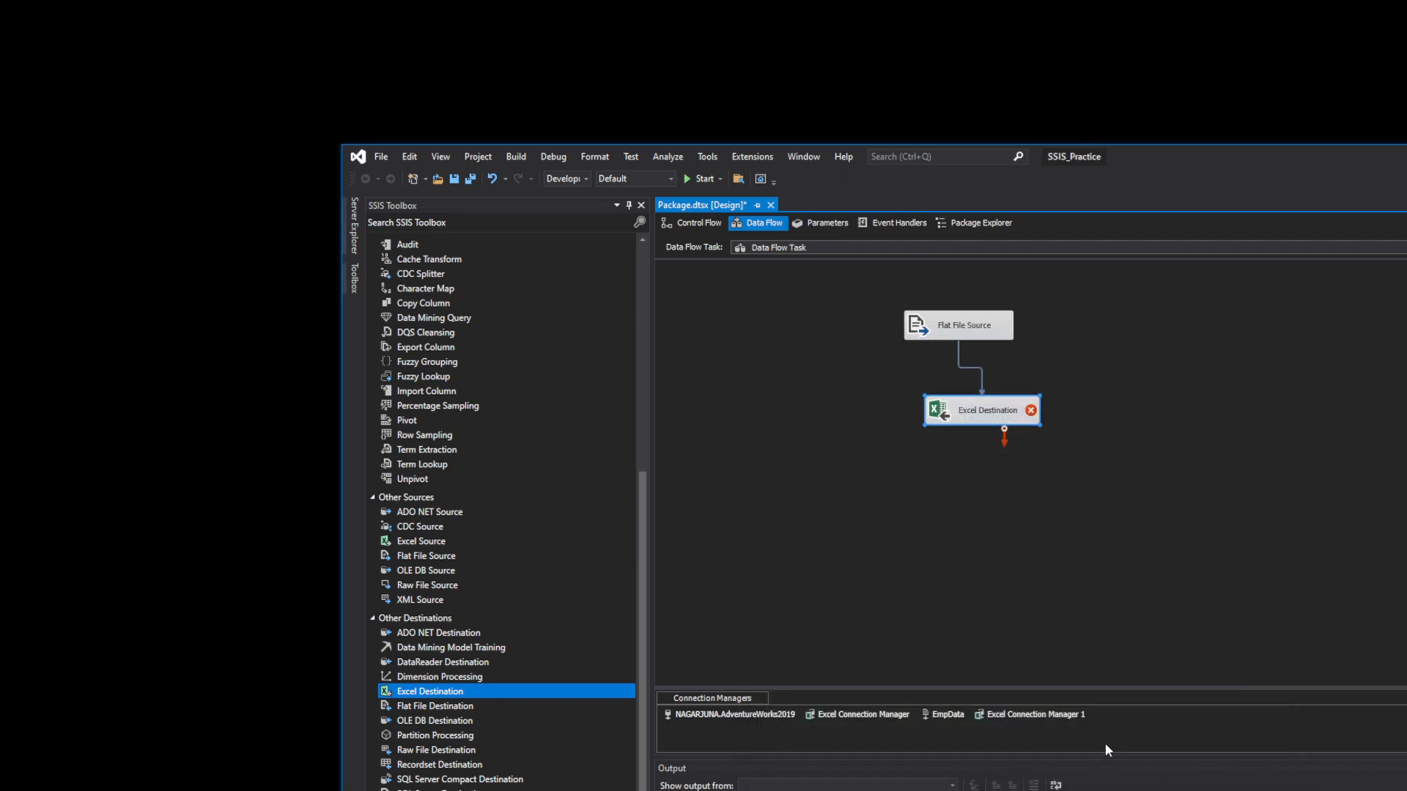
- Move the Excel Destination lower on the data flow canvas
{"action": "left_click", "coordinate": [1038, 433]}
{"action": "mouse_move", "coordinate": [1032, 415]}
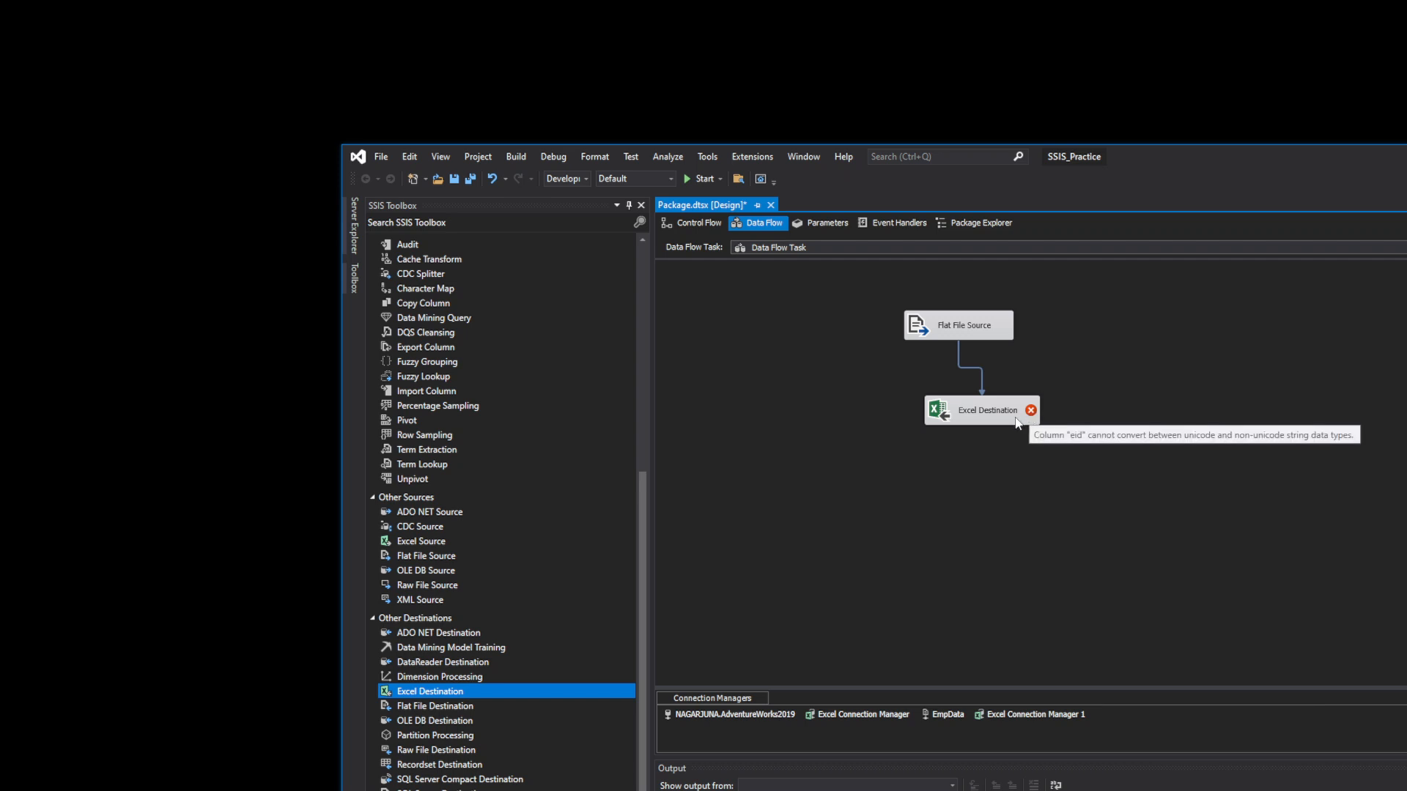
{"action": "left_click_drag", "start_coordinate": [1005, 409], "coordinate": [989, 506]}
{"action": "left_click", "coordinate": [1066, 399]}
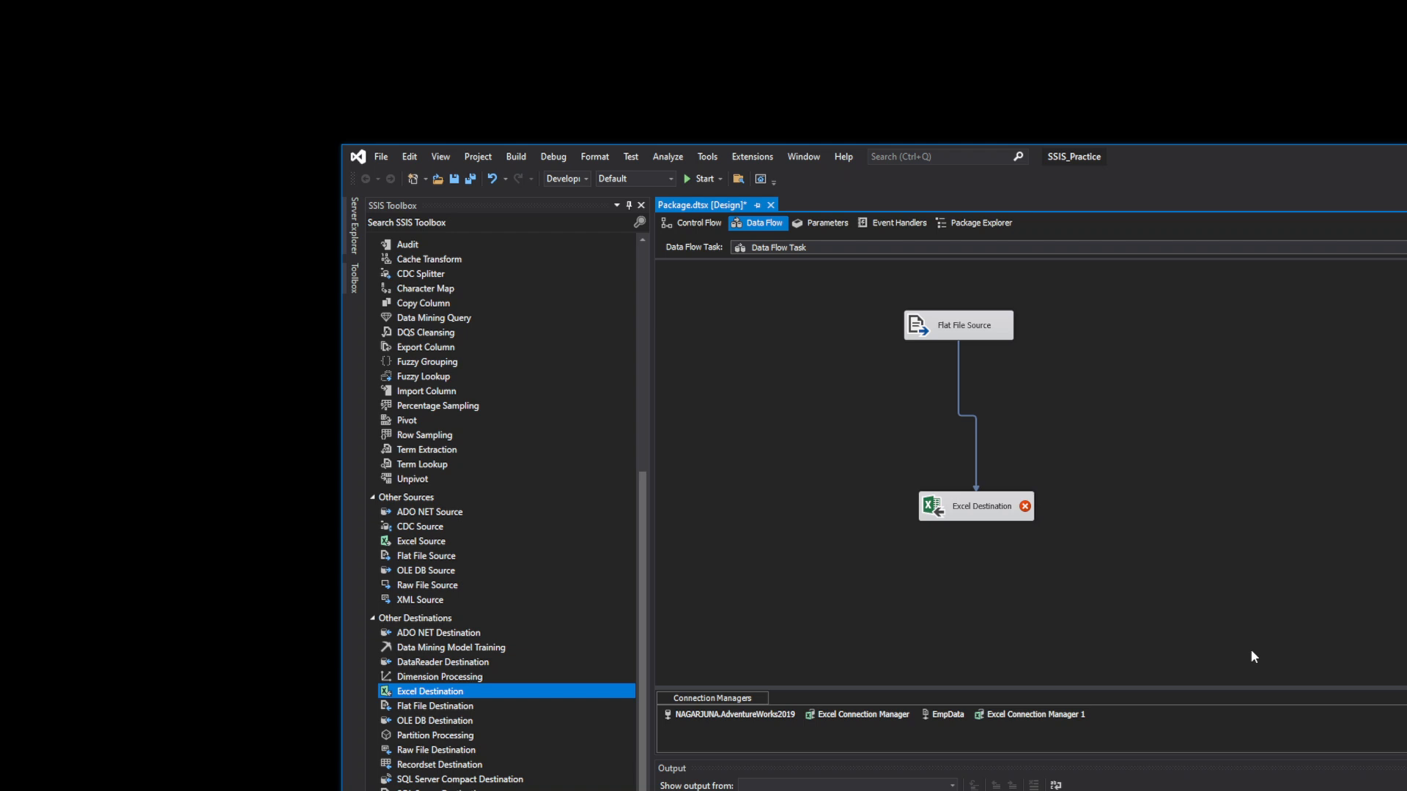
- Read the eid unicode/non-unicode conversion error and select Data Conversion in the Toolbox
{"action": "left_click", "coordinate": [962, 333]}
{"action": "left_click", "coordinate": [964, 517]}
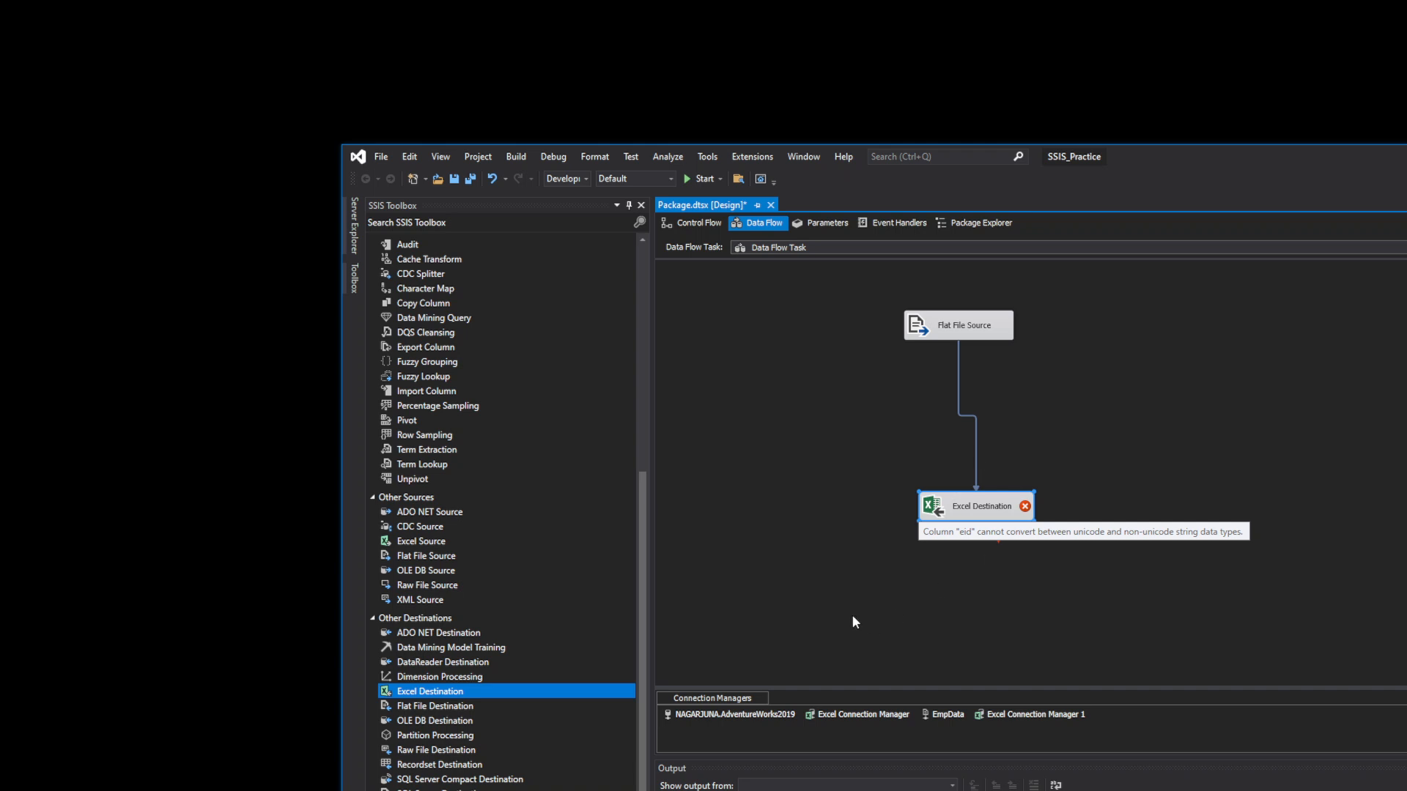
{"action": "left_click_drag", "start_coordinate": [651, 597], "coordinate": [663, 343]}
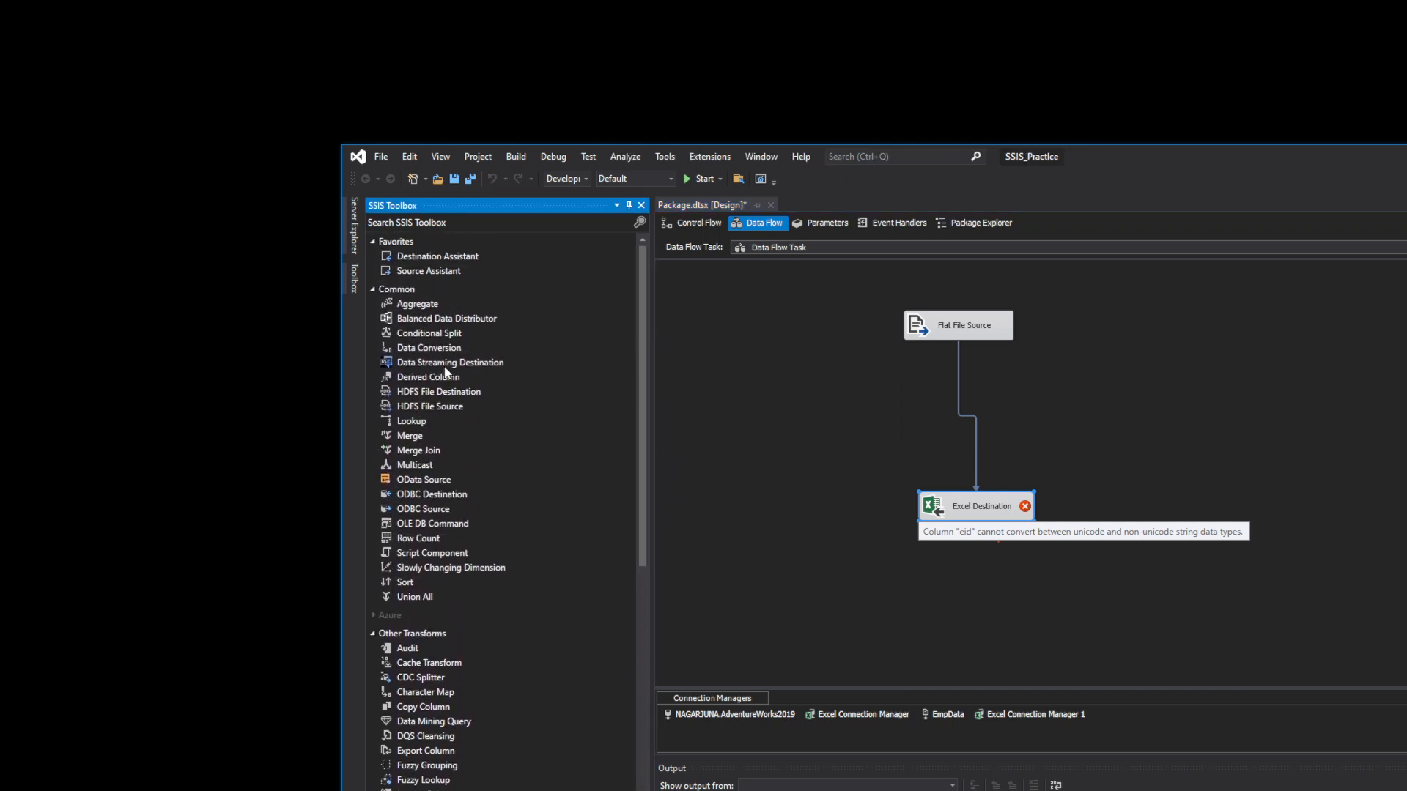
{"action": "left_click", "coordinate": [442, 350]}
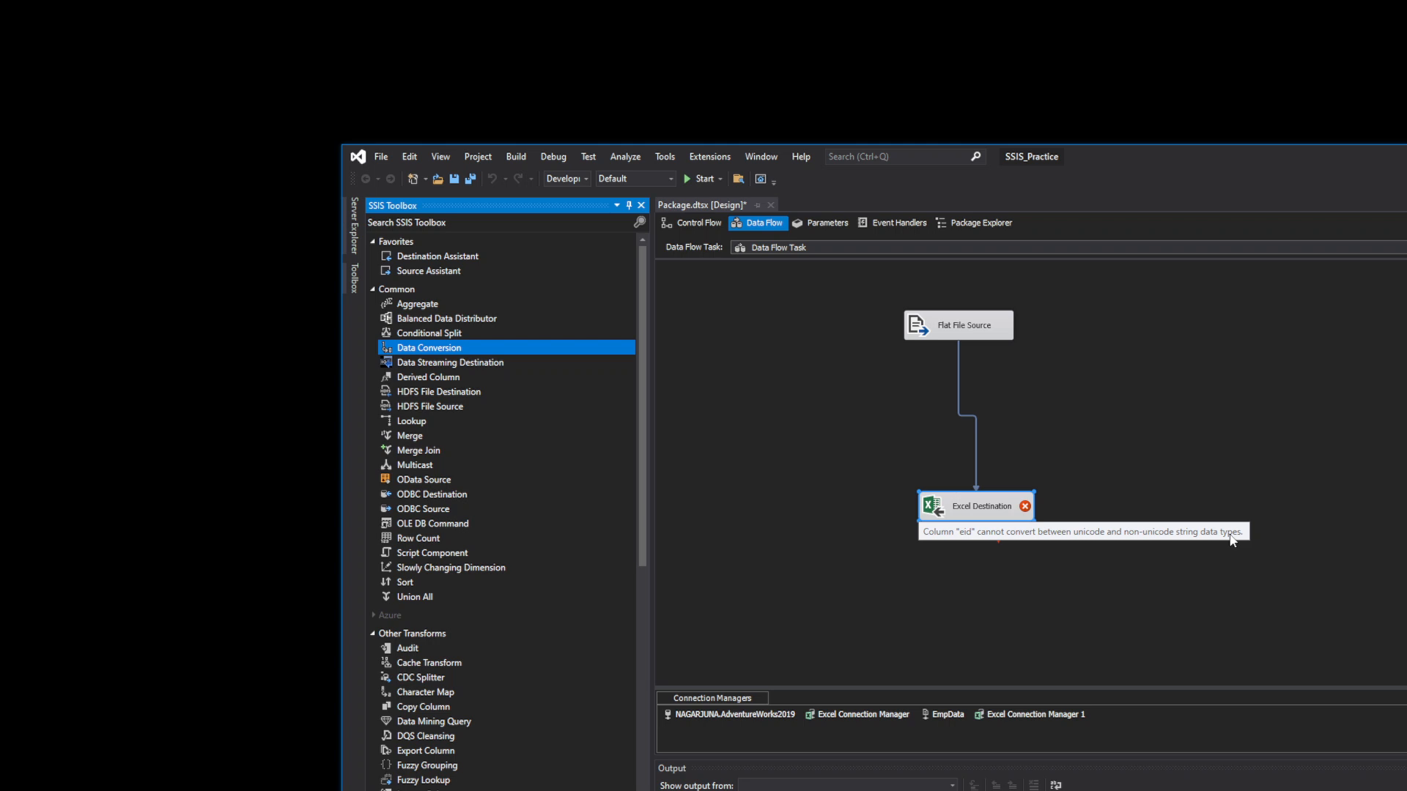
- Add a Data Conversion transformation and delete the old Flat File Source to Excel Destination path
{"action": "left_click_drag", "start_coordinate": [419, 350], "coordinate": [980, 415]}
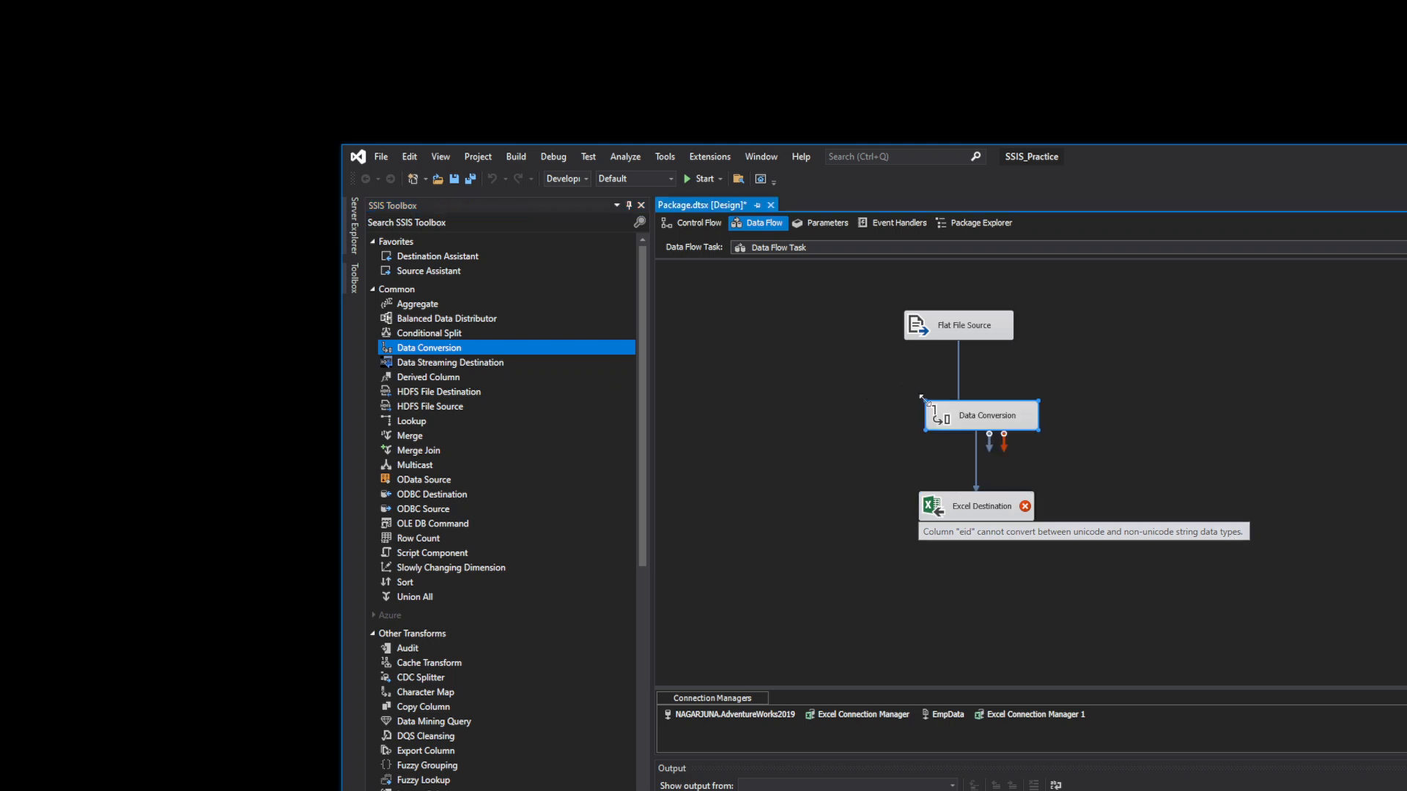
{"action": "left_click", "coordinate": [959, 370]}
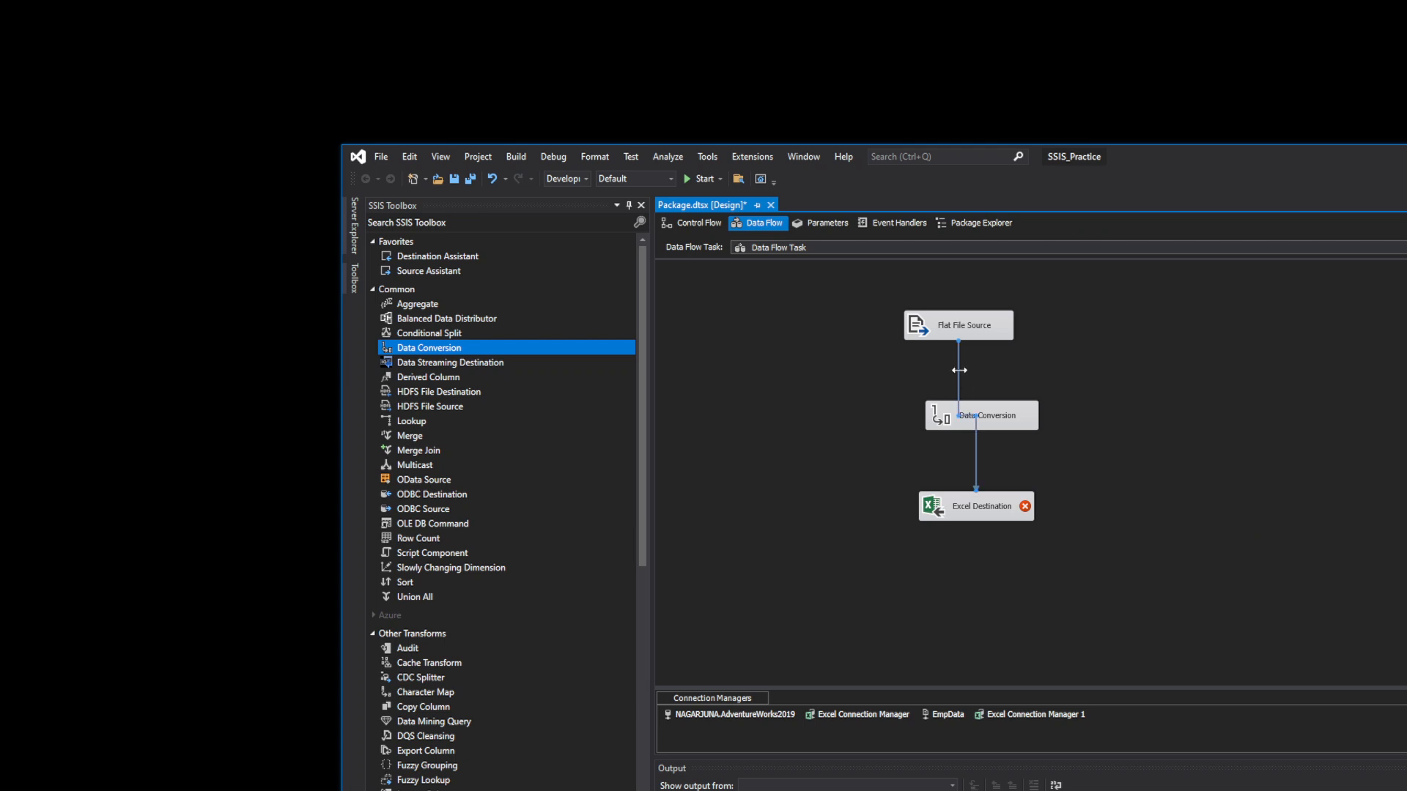
{"action": "right_click", "coordinate": [958, 370]}
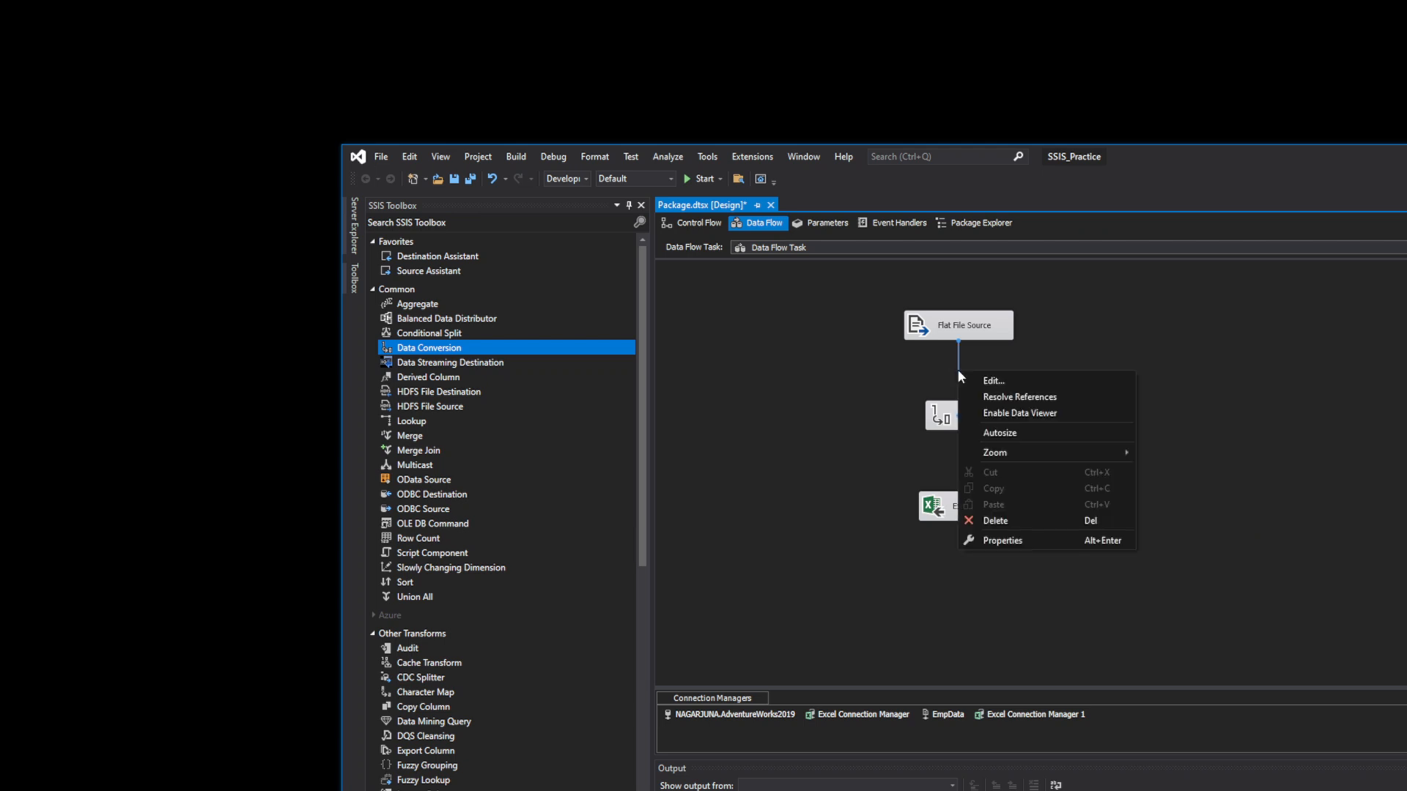
{"action": "left_click", "coordinate": [1008, 521]}
- Connect Flat File Source to Data Conversion, and Data Conversion to Excel Destination
{"action": "left_click", "coordinate": [949, 334]}
{"action": "left_click_drag", "start_coordinate": [965, 363], "coordinate": [964, 413]}
{"action": "left_click", "coordinate": [965, 413]}
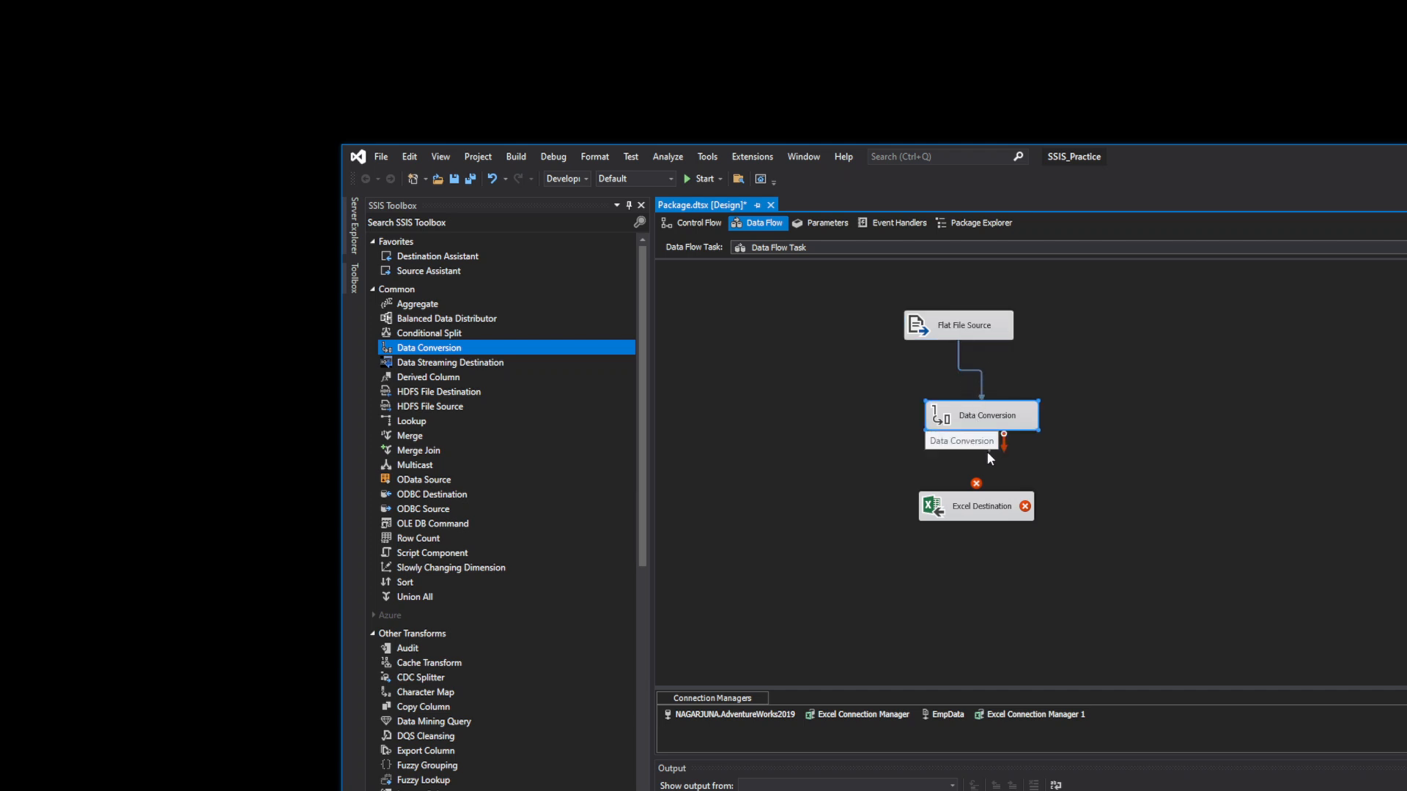
{"action": "left_click_drag", "start_coordinate": [987, 453], "coordinate": [959, 505]}
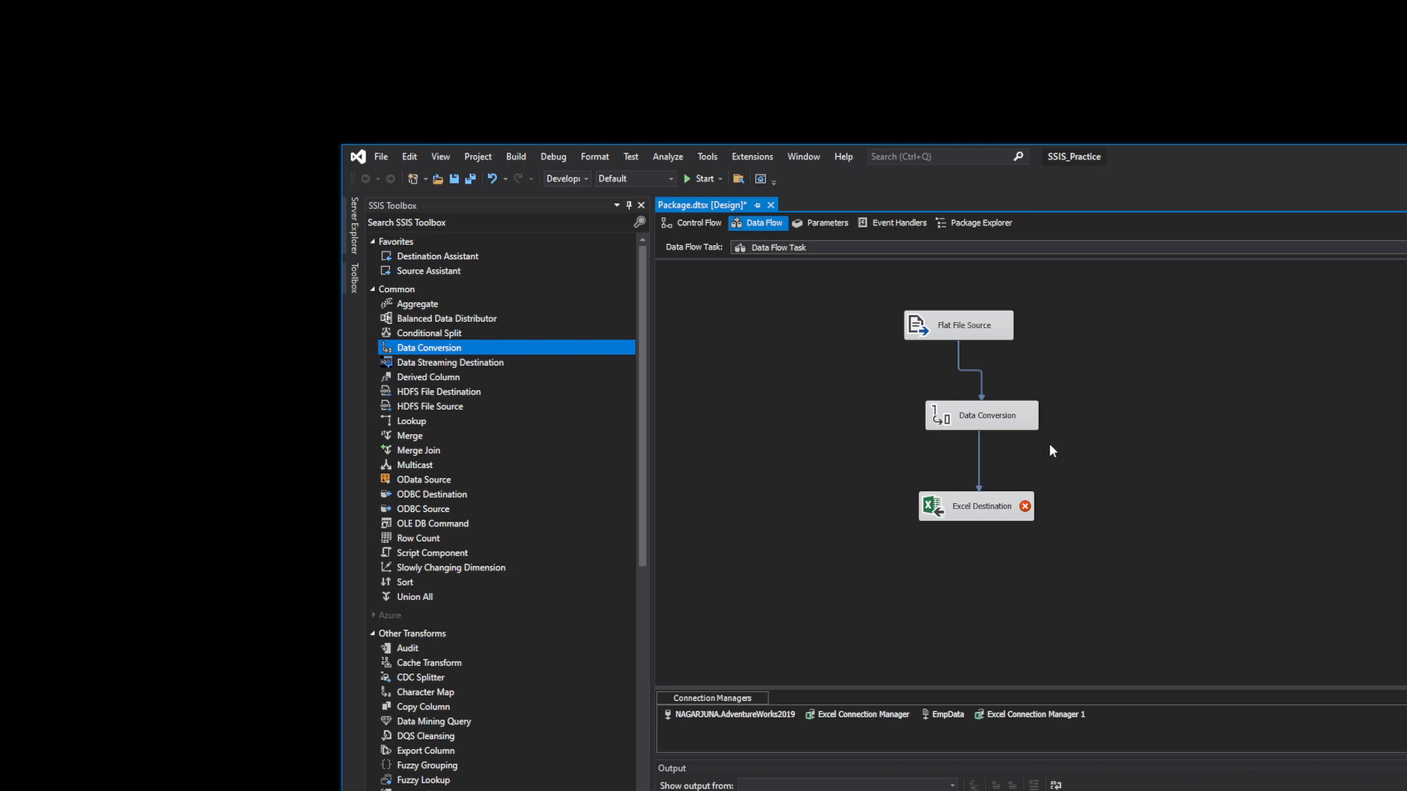
- In Data Conversion, add the eid column with the output alias eid
{"action": "double_click", "coordinate": [973, 416]}
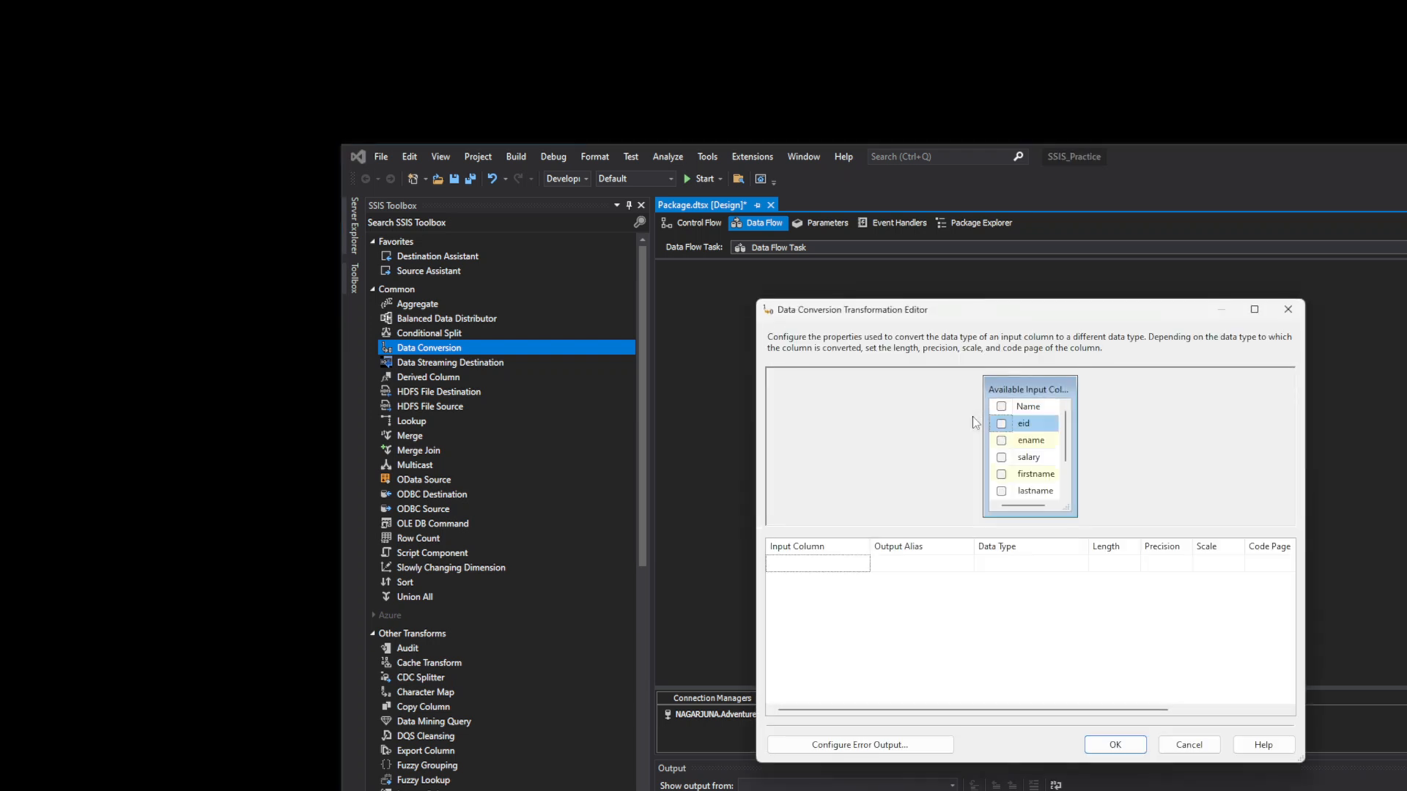
{"action": "left_click", "coordinate": [1000, 423]}
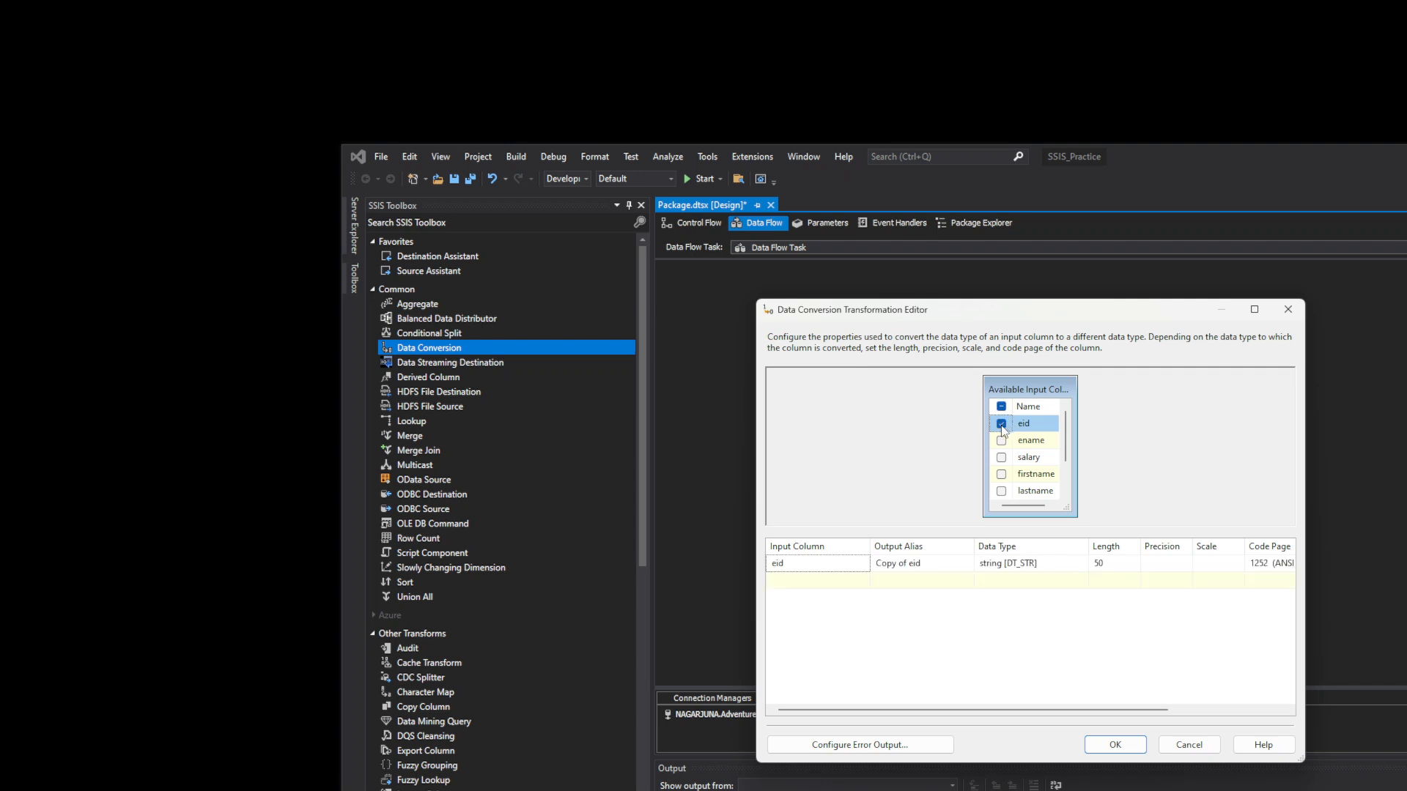
{"action": "left_click", "coordinate": [1040, 564]}
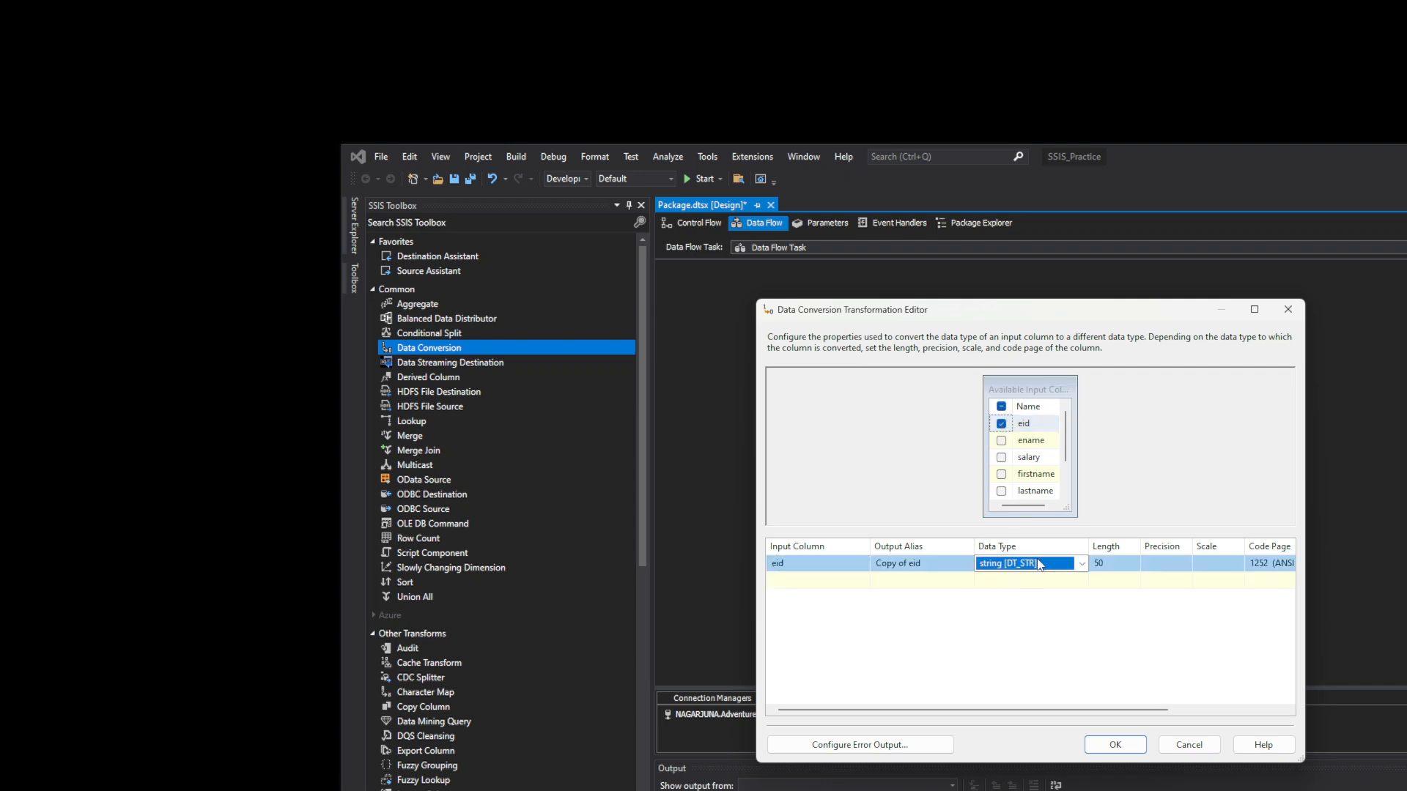
{"action": "left_click", "coordinate": [941, 562]}
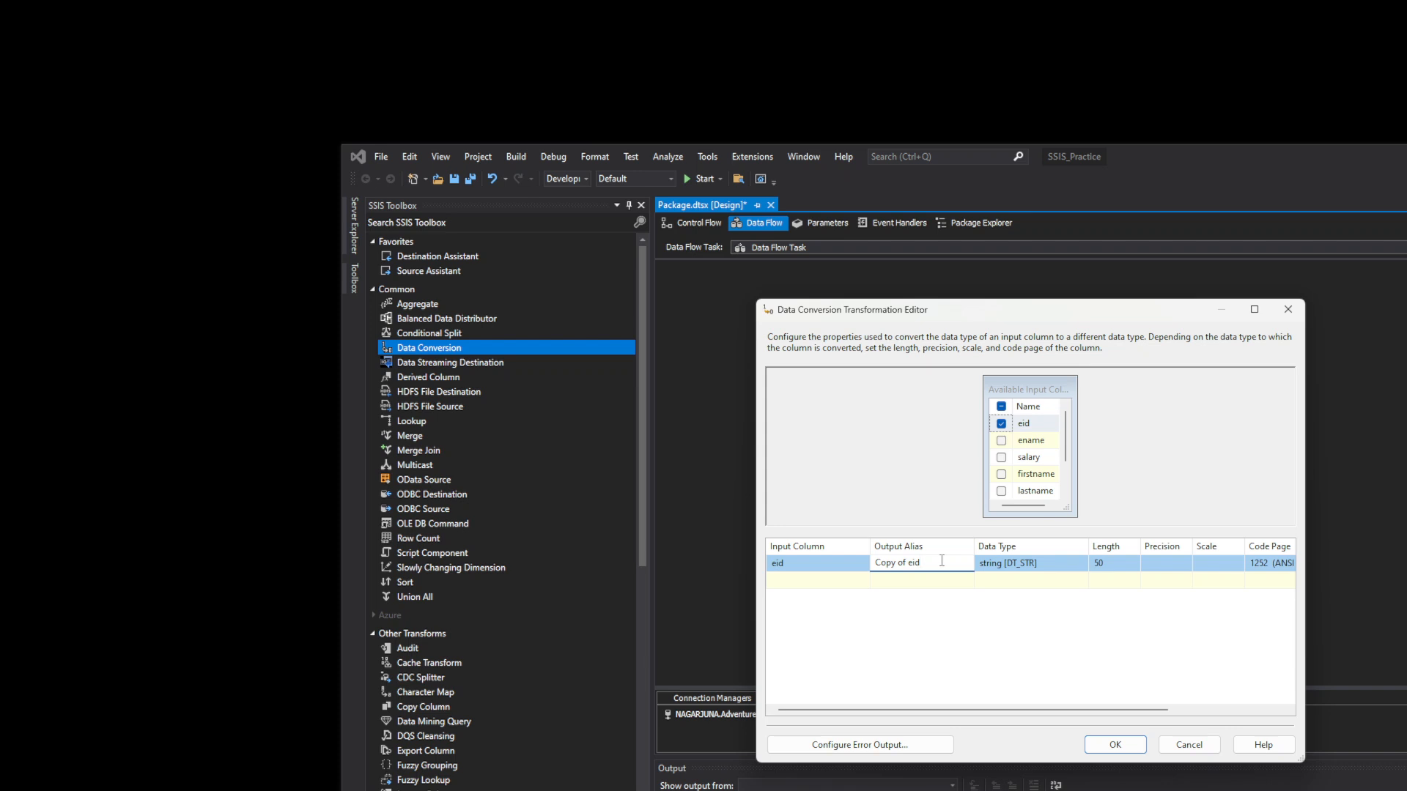
{"action": "type", "text": "E"}
{"action": "key", "text": "BackSpace"}
{"action": "key", "text": "BackSpace"}
{"action": "key", "text": "BackSpace"}
{"action": "key", "text": "BackSpace"}
{"action": "key", "text": "BackSpace"}
{"action": "key", "text": "BackSpace"}
{"action": "key", "text": "BackSpace"}
{"action": "key", "text": "BackSpace"}
{"action": "key", "text": "BackSpace"}
{"action": "key", "text": "BackSpace"}
{"action": "key", "text": "BackSpace"}
{"action": "key", "text": "BackSpace"}
{"action": "type", "text": "eid"}
{"action": "left_click", "coordinate": [1099, 624]}
- Set eid's data type to Unicode string [DT_WSTR] and confirm the editor
{"action": "left_click", "coordinate": [1074, 565]}
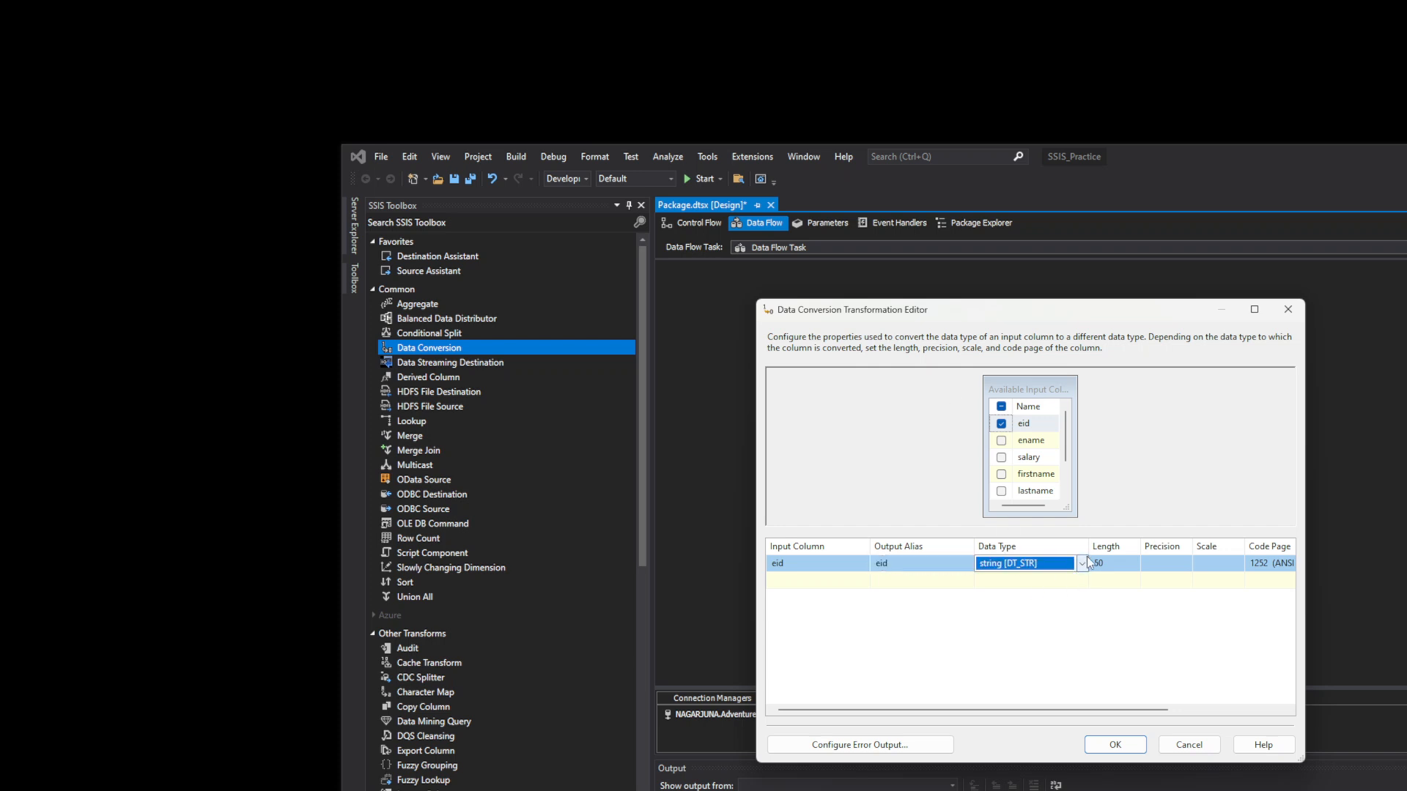
{"action": "left_click", "coordinate": [1083, 568]}
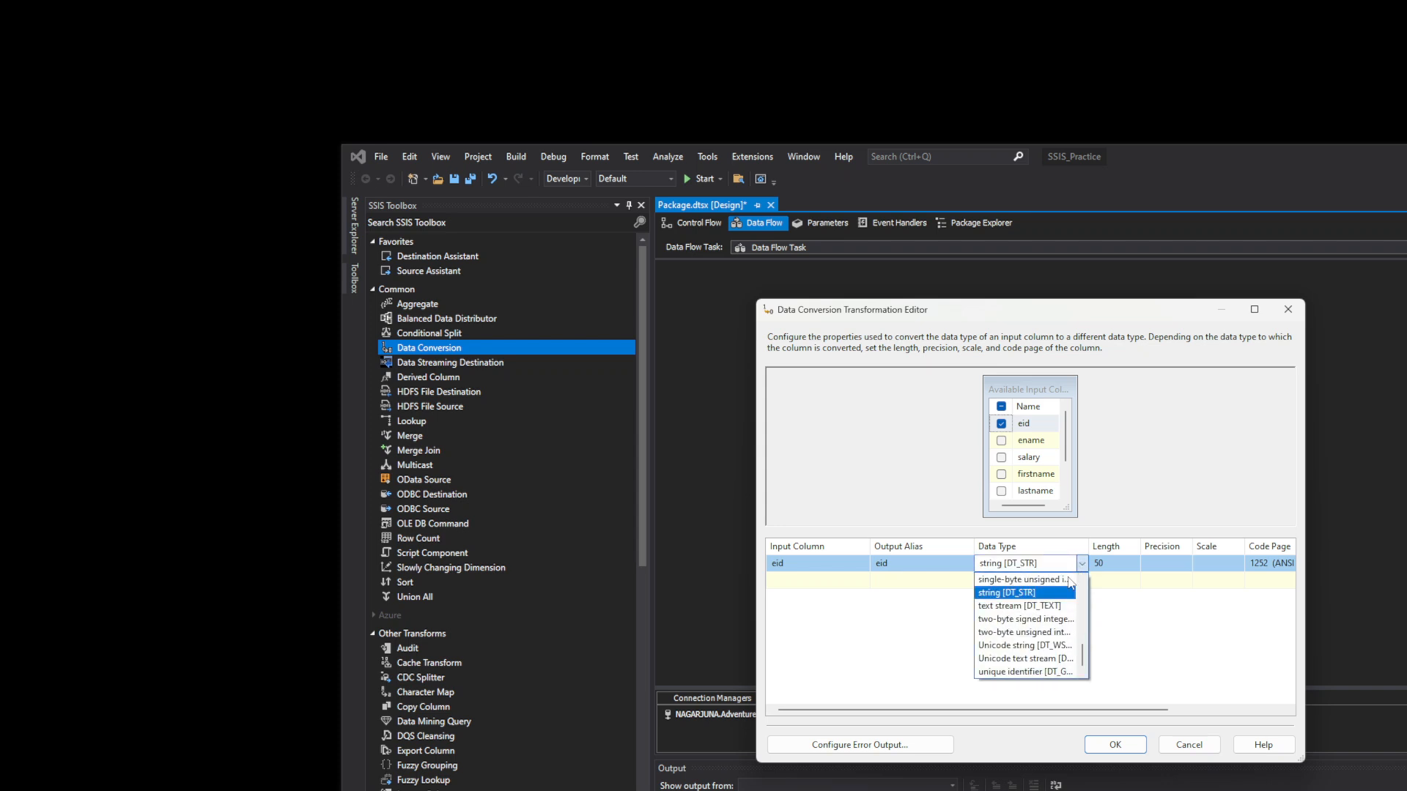
{"action": "scroll", "coordinate": [1083, 652], "scroll_direction": "down", "scroll_amount": 3}
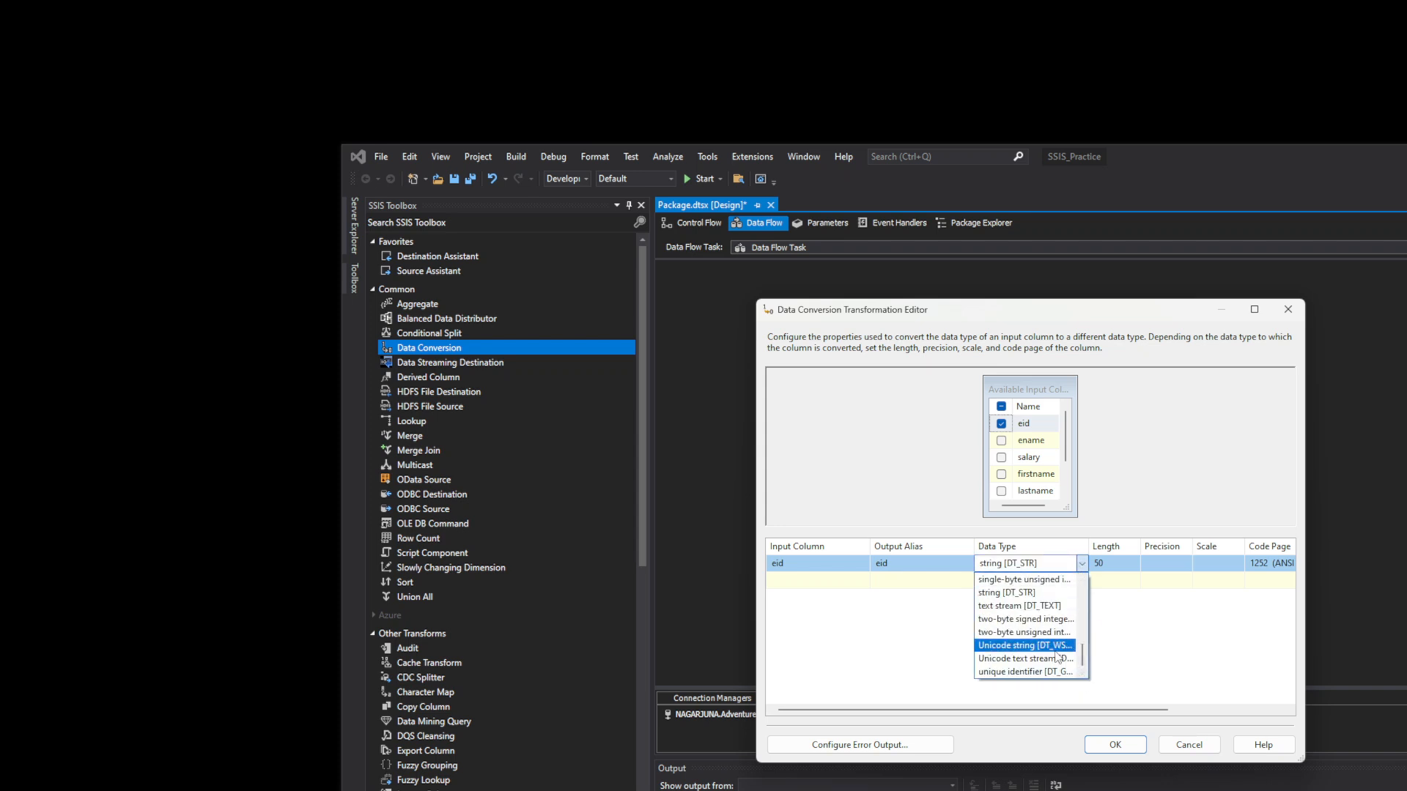
{"action": "left_click", "coordinate": [1055, 648]}
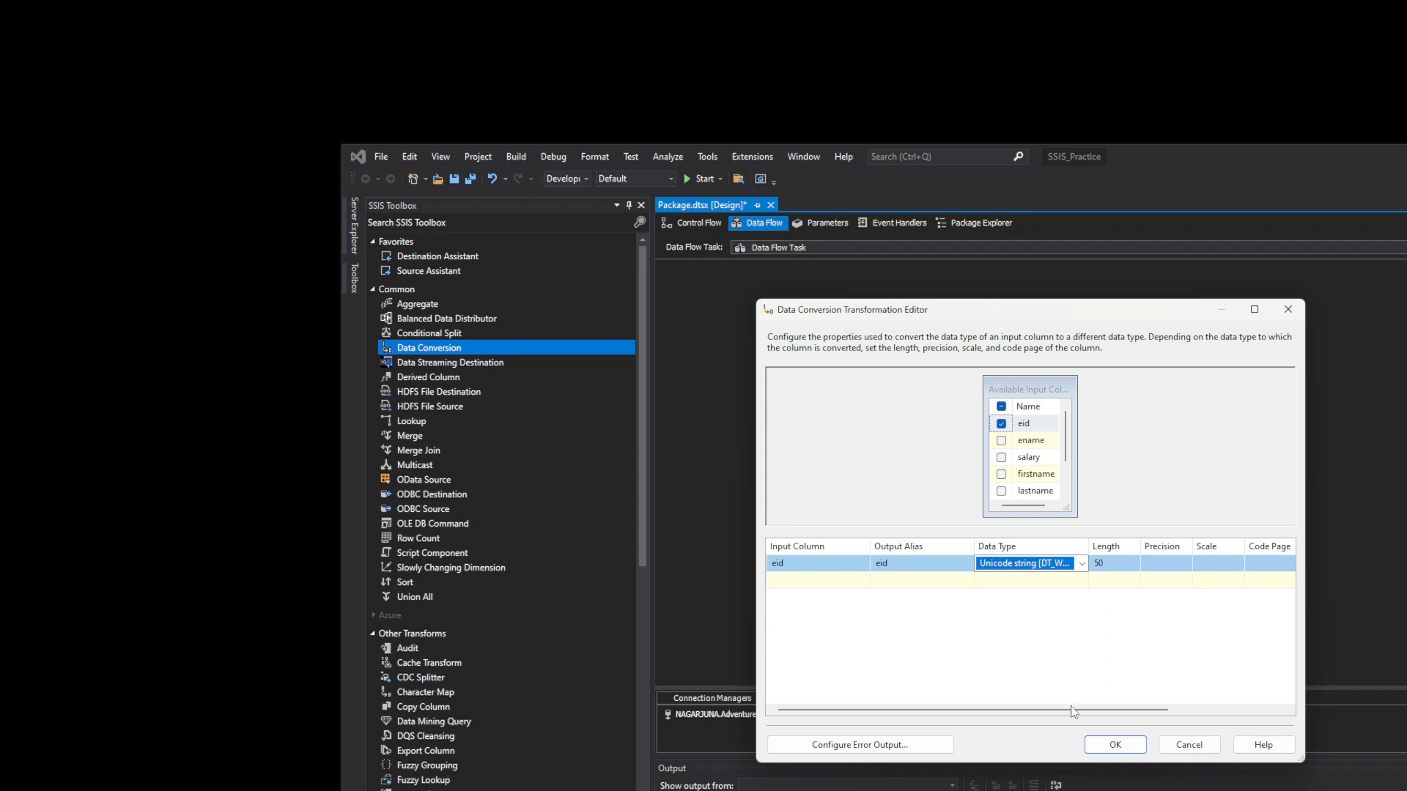
{"action": "left_click_drag", "start_coordinate": [1077, 709], "coordinate": [1205, 709]}
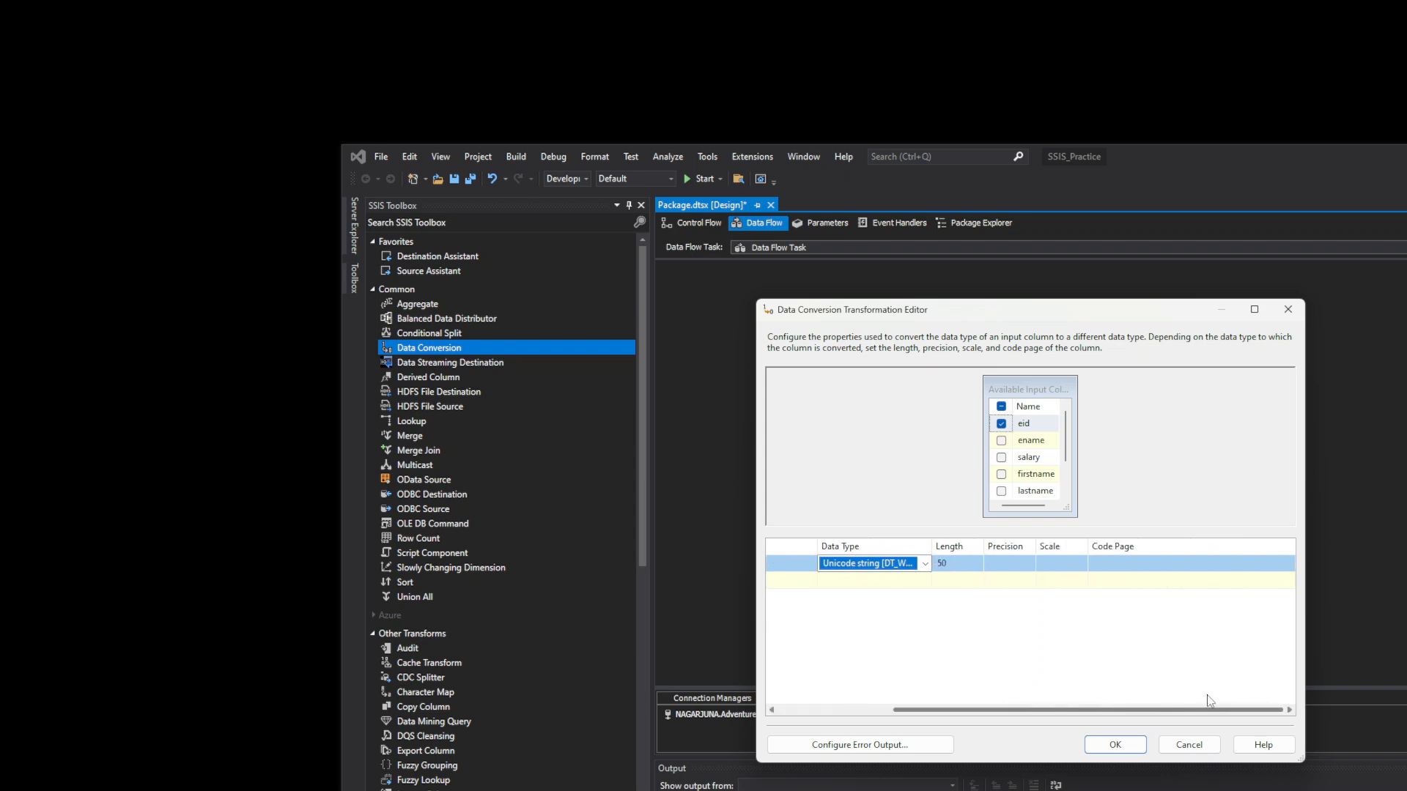
{"action": "left_click", "coordinate": [1123, 741]}
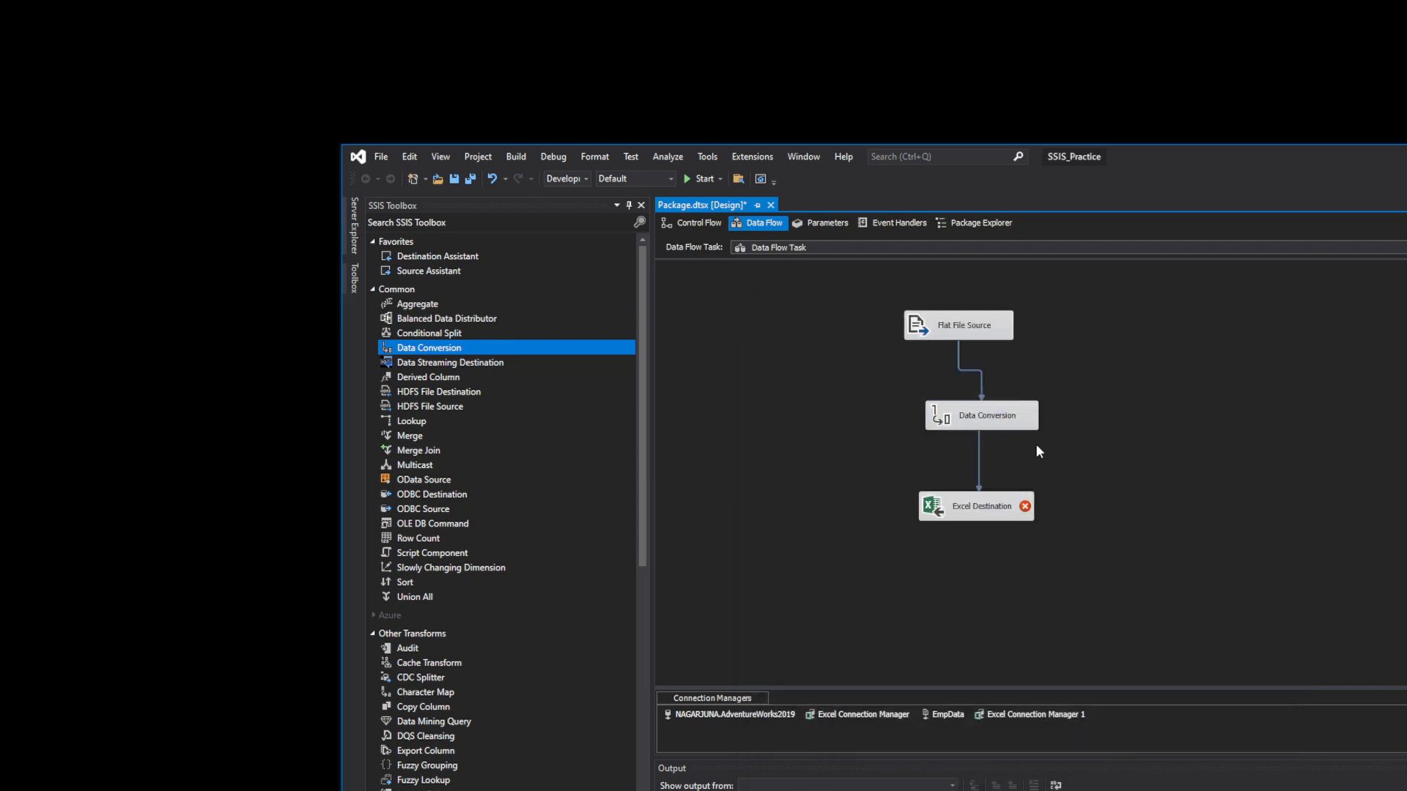
- Review the Excel Destination's column mappings, closing the editor without changes
{"action": "double_click", "coordinate": [972, 505]}
{"action": "left_click", "coordinate": [803, 403]}
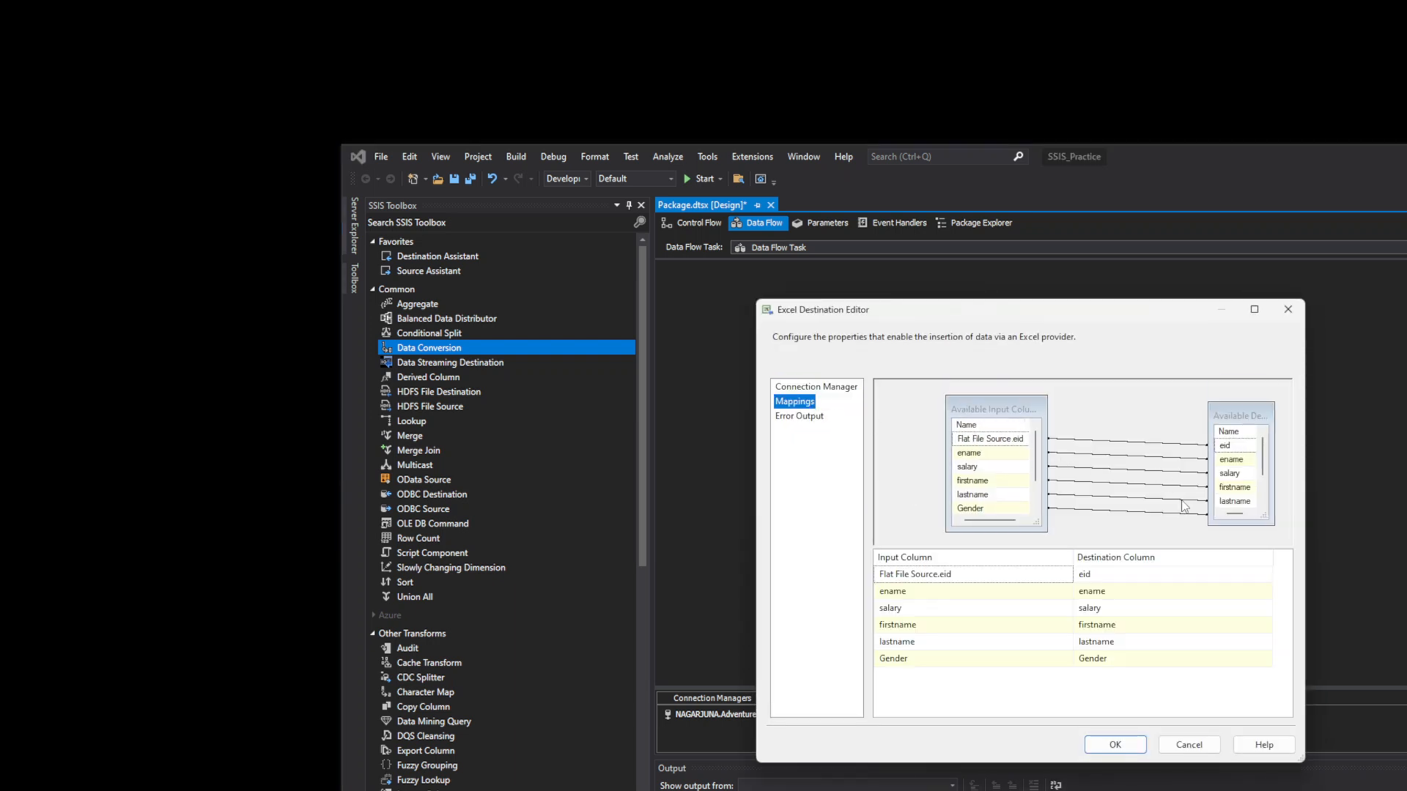
{"action": "left_click", "coordinate": [1113, 744]}
{"action": "right_click", "coordinate": [1118, 485]}
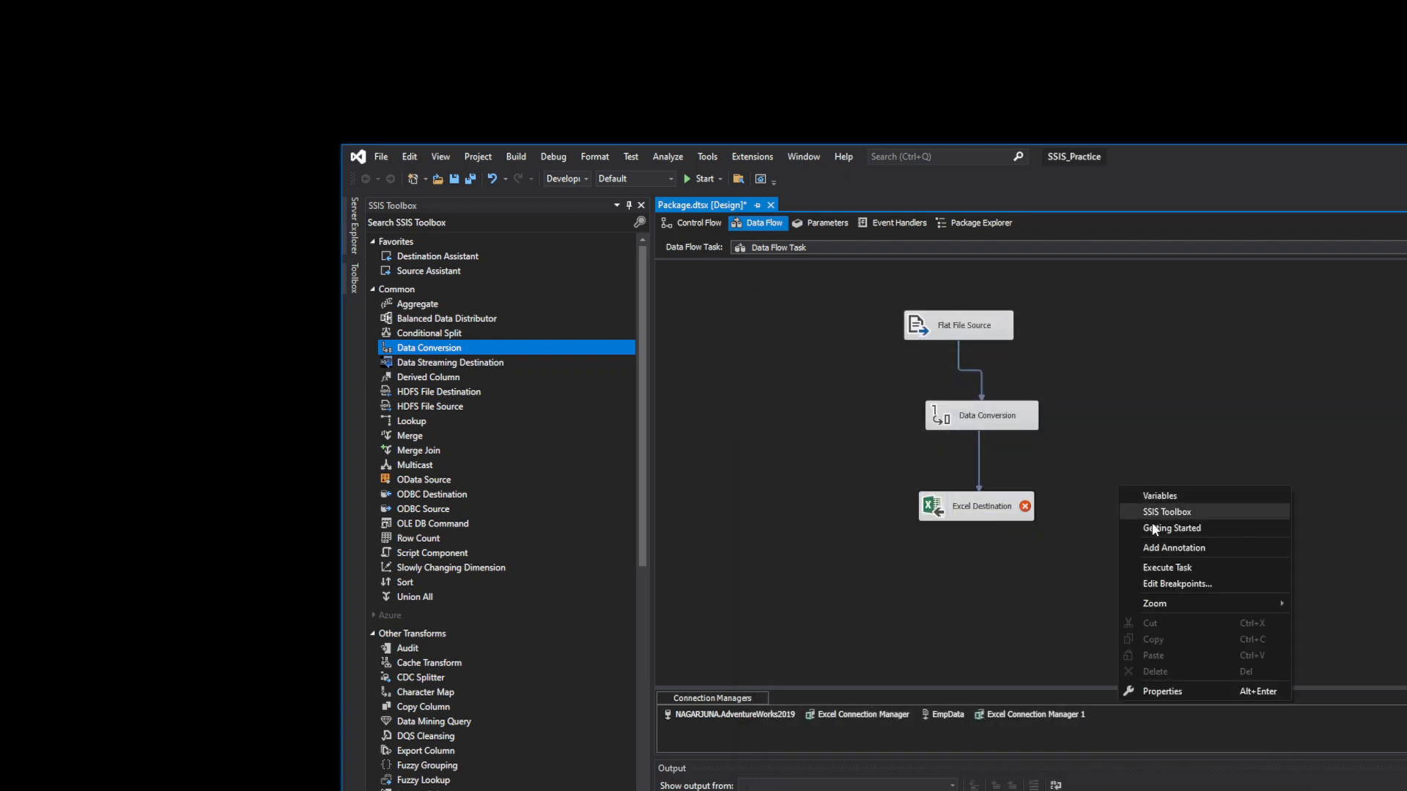
{"action": "left_click", "coordinate": [1062, 564]}
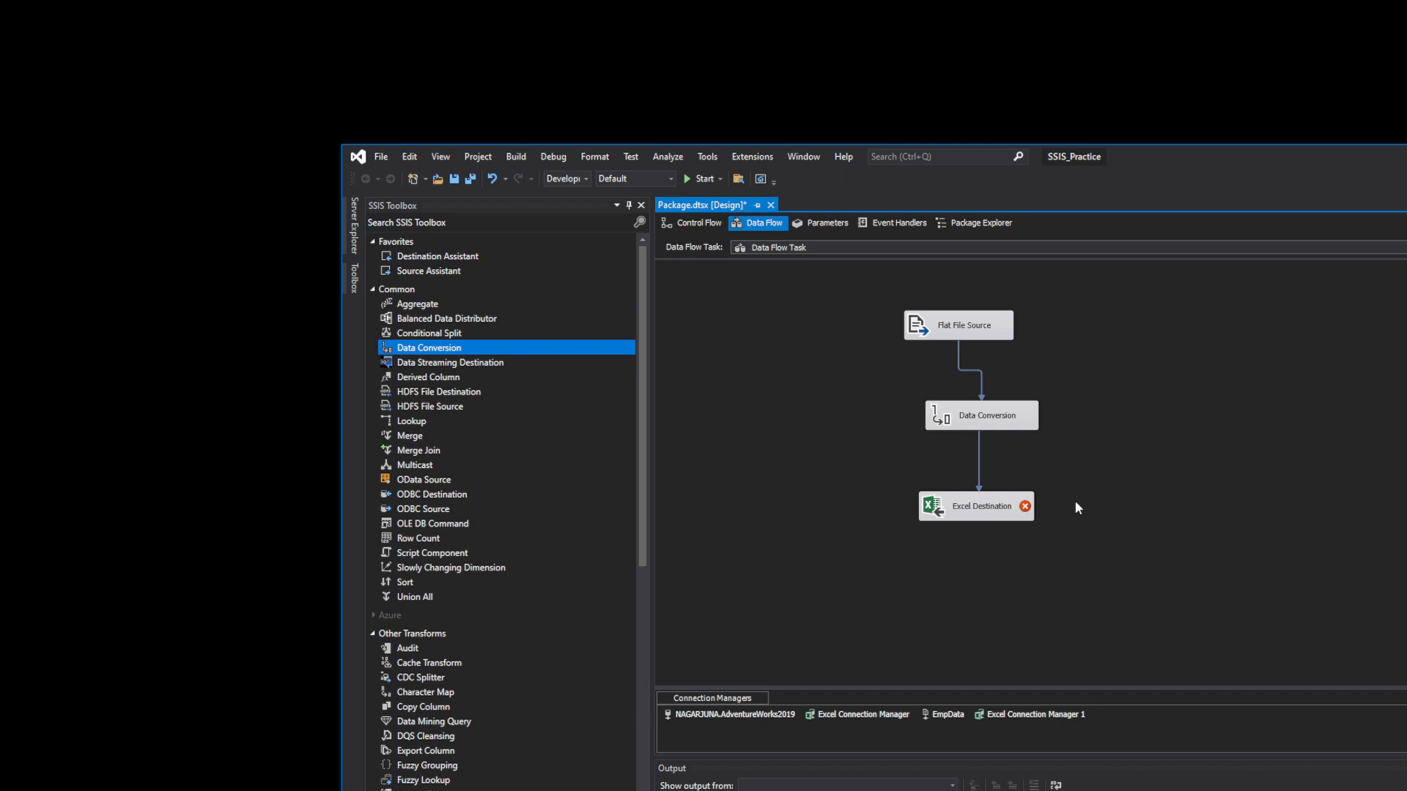
{"action": "right_click", "coordinate": [1089, 481]}
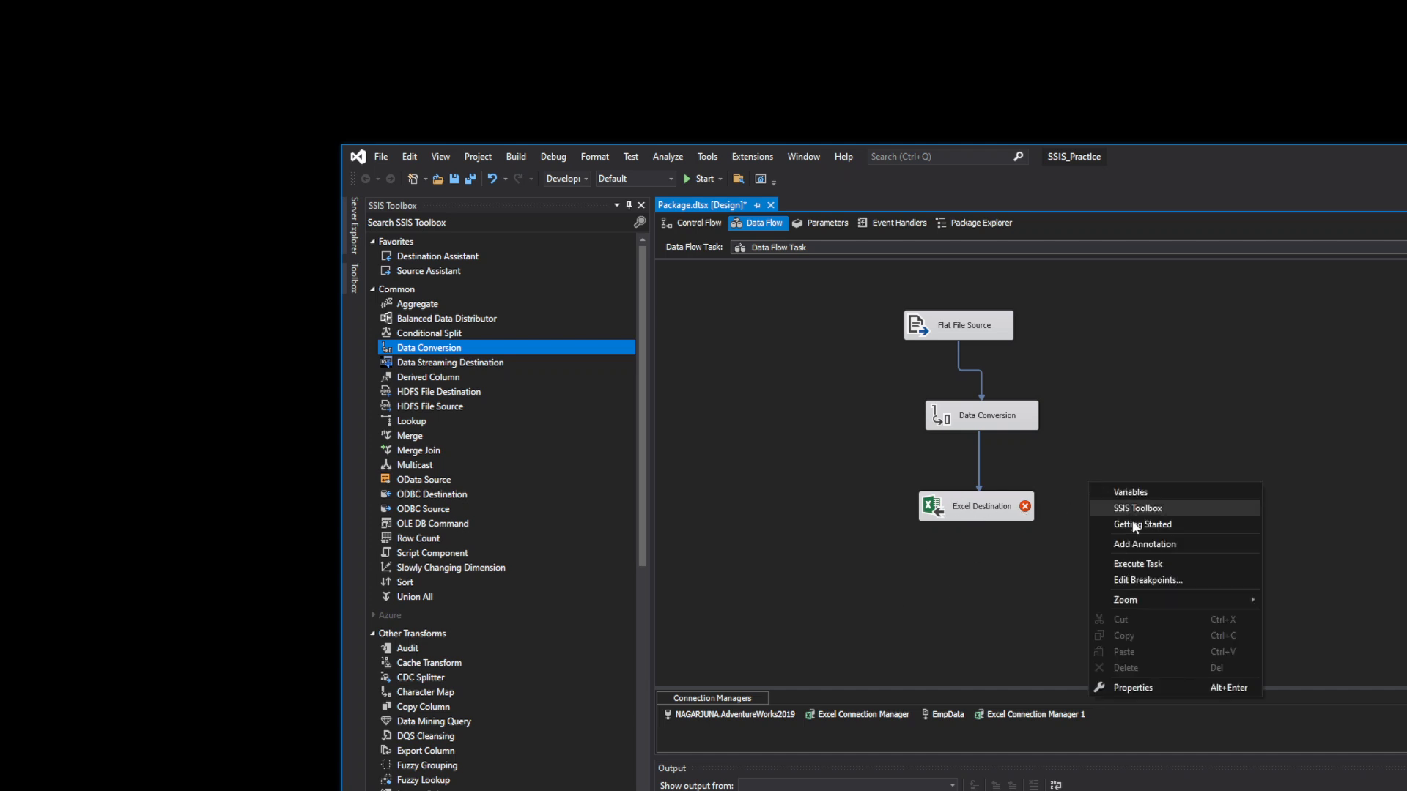
{"action": "left_click", "coordinate": [1055, 463]}
- Map the Excel Destination's eid column from Data Conversion.eid and save the mapping
{"action": "double_click", "coordinate": [978, 504]}
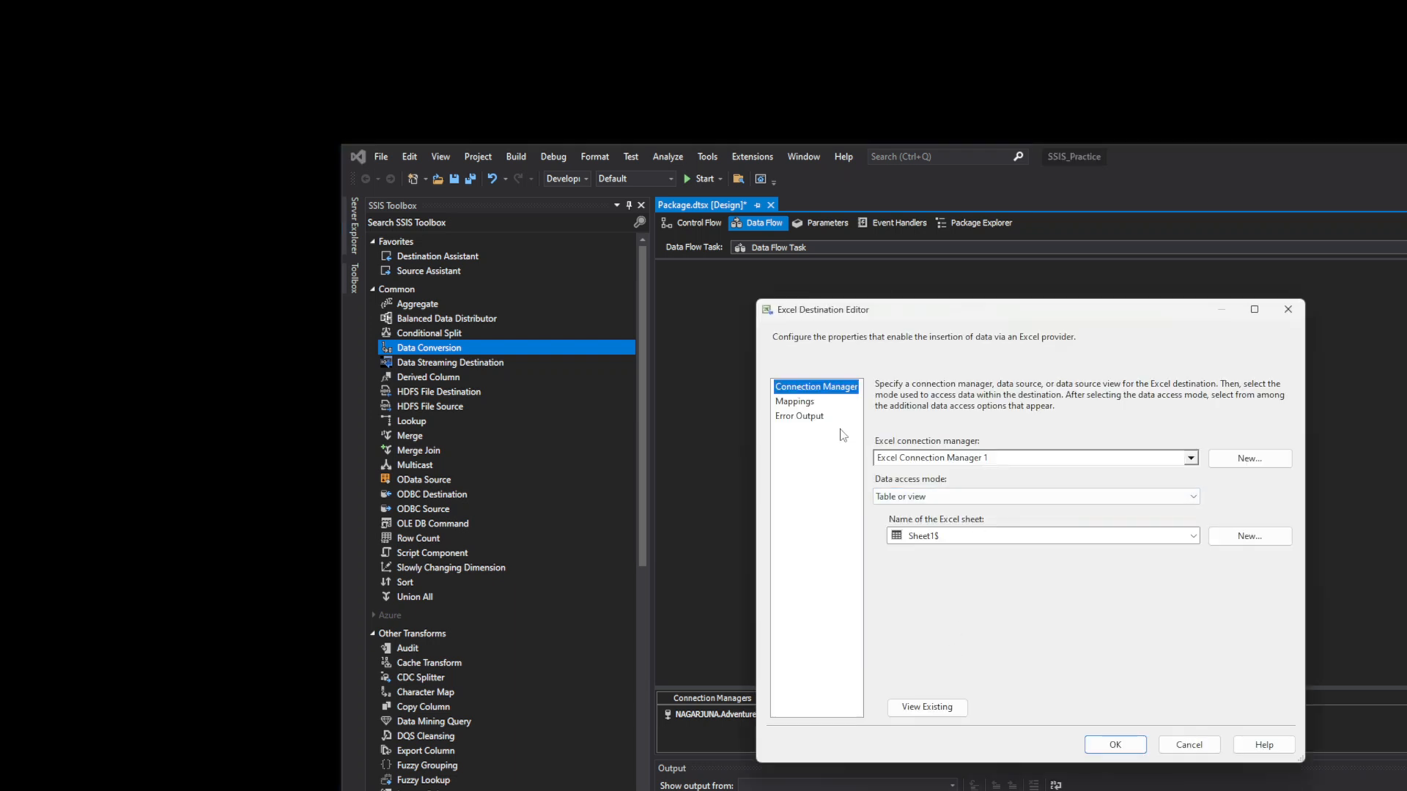
{"action": "left_click", "coordinate": [810, 404]}
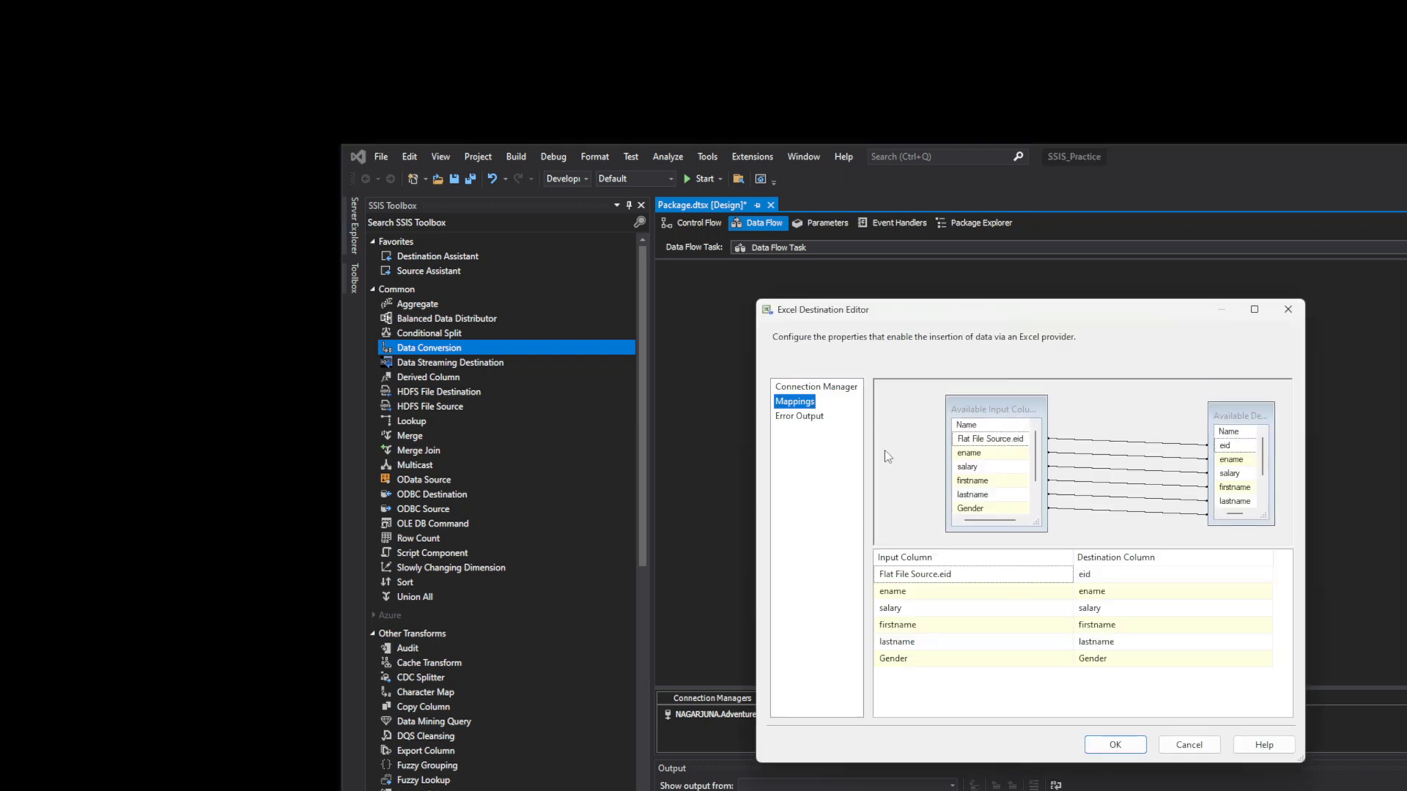
{"action": "left_click", "coordinate": [1063, 577]}
{"action": "left_click", "coordinate": [1064, 576]}
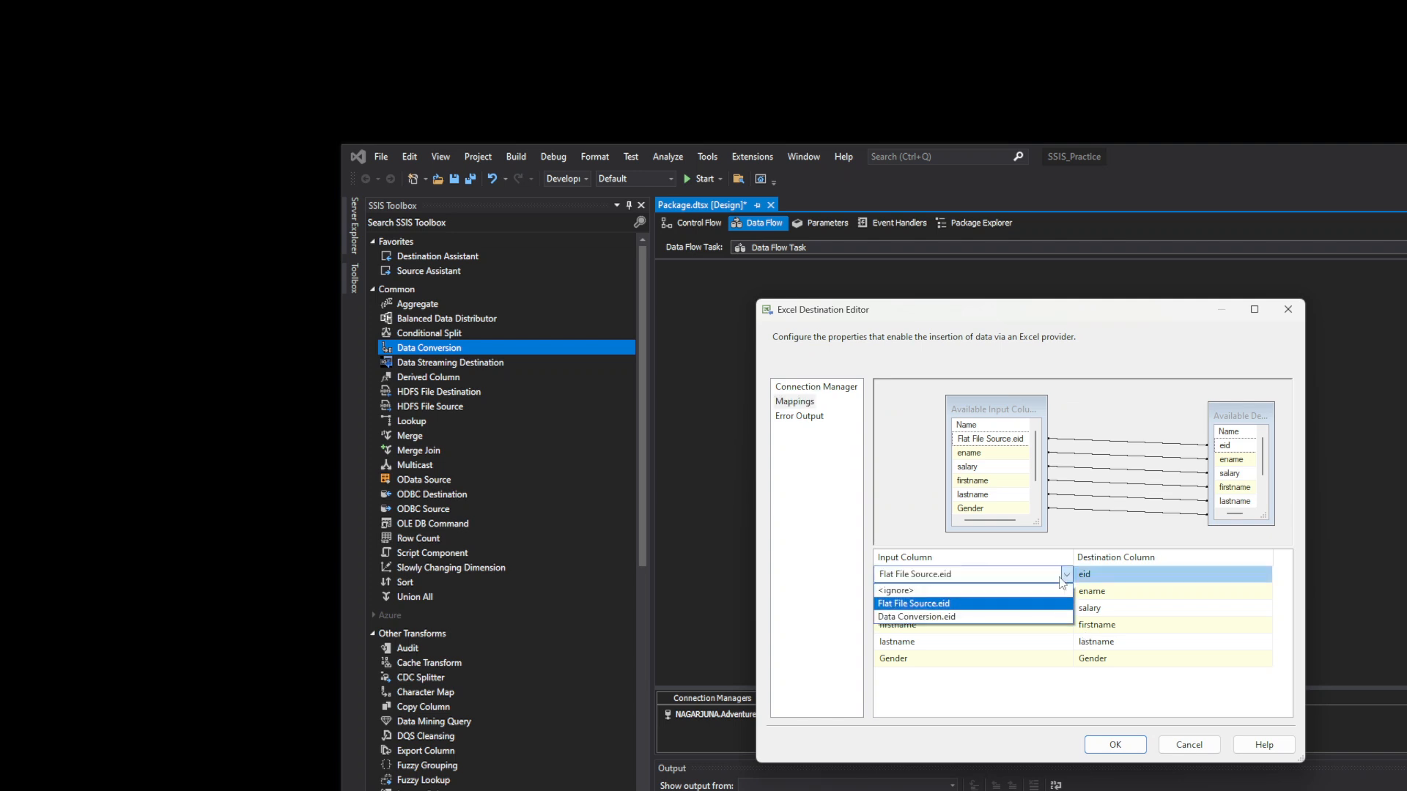
{"action": "left_click", "coordinate": [1009, 616]}
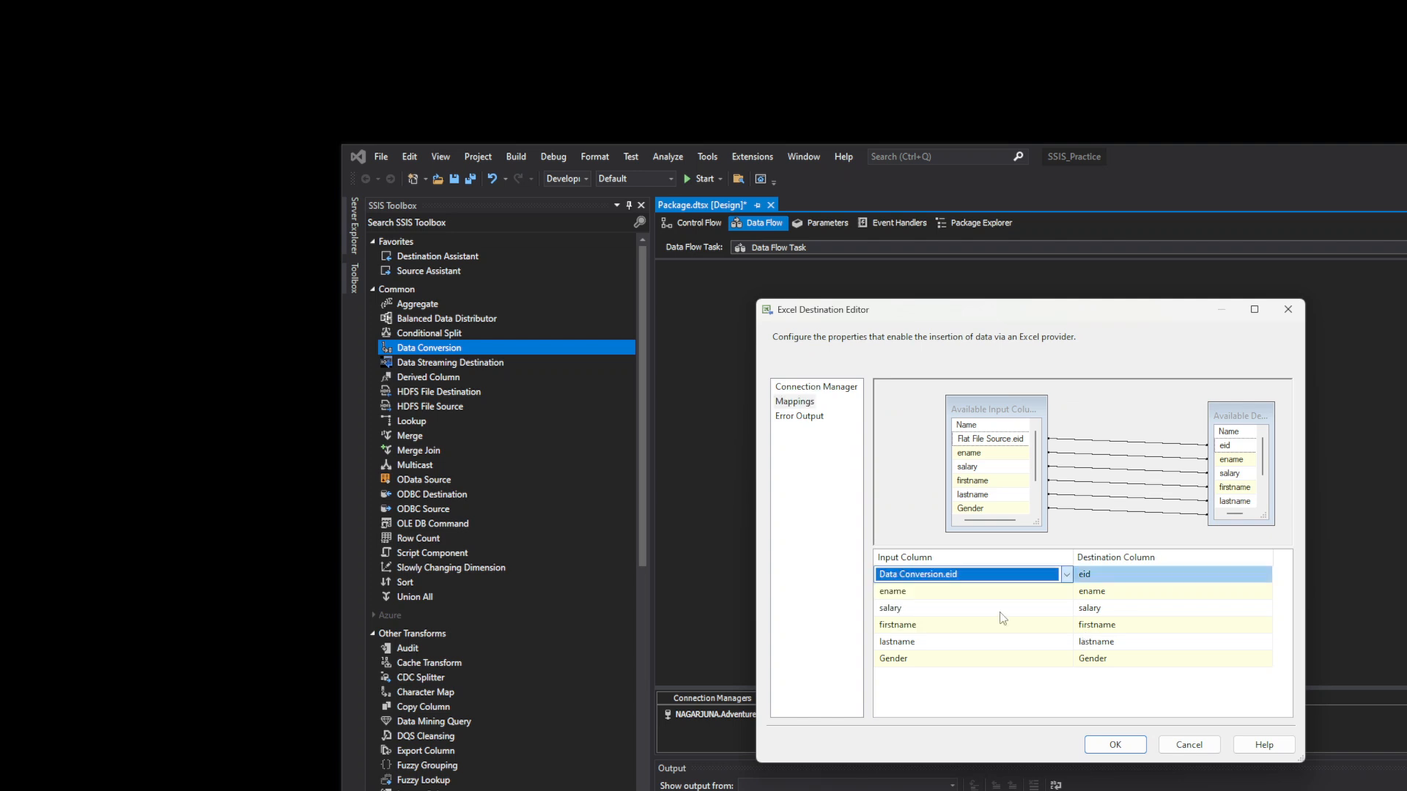
{"action": "left_click", "coordinate": [1096, 742]}
{"action": "left_click", "coordinate": [1123, 500]}
{"action": "right_click", "coordinate": [1122, 500]}
{"action": "left_click", "coordinate": [1036, 531]}
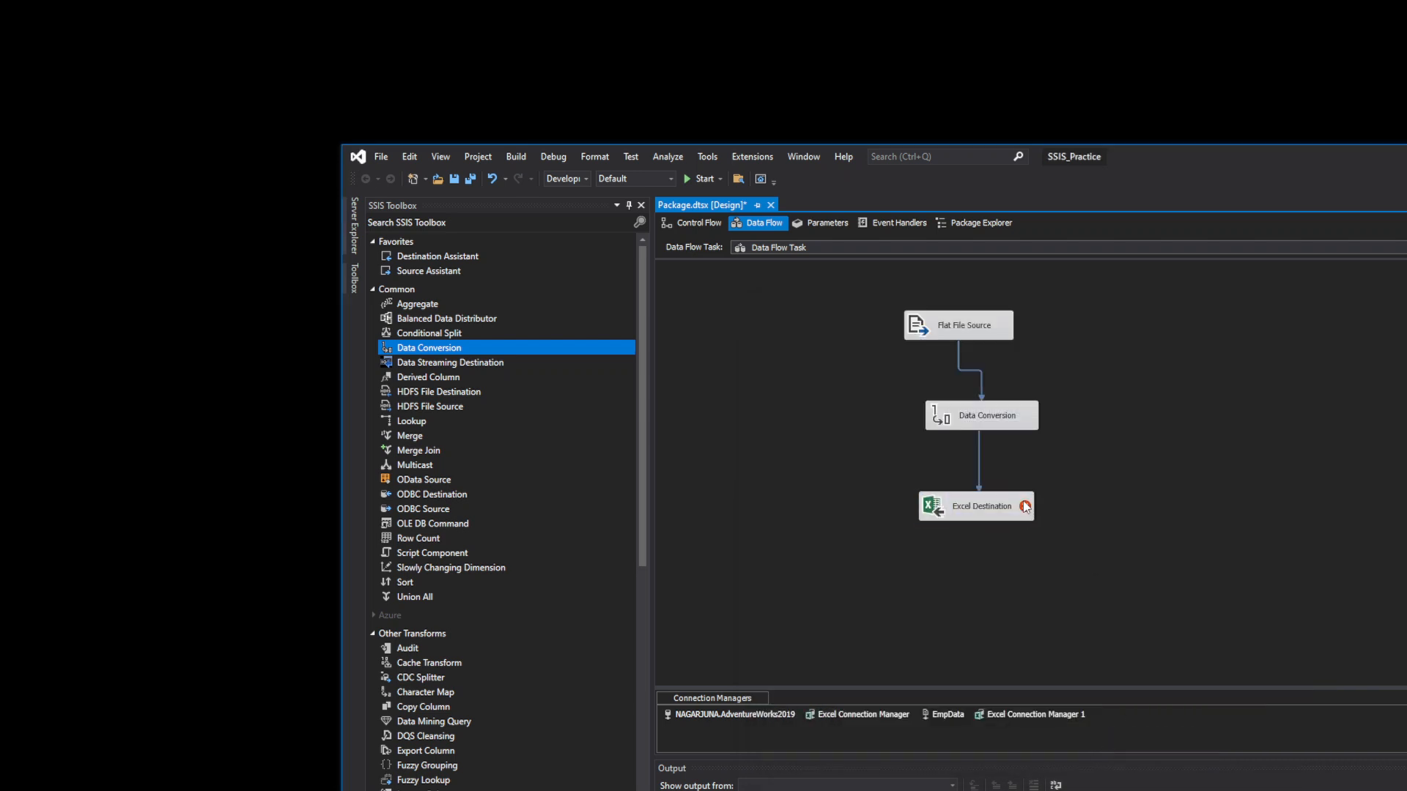
- Add ename, salary, firstname and lastname as Data Conversion input columns
{"action": "mouse_move", "coordinate": [1025, 506]}
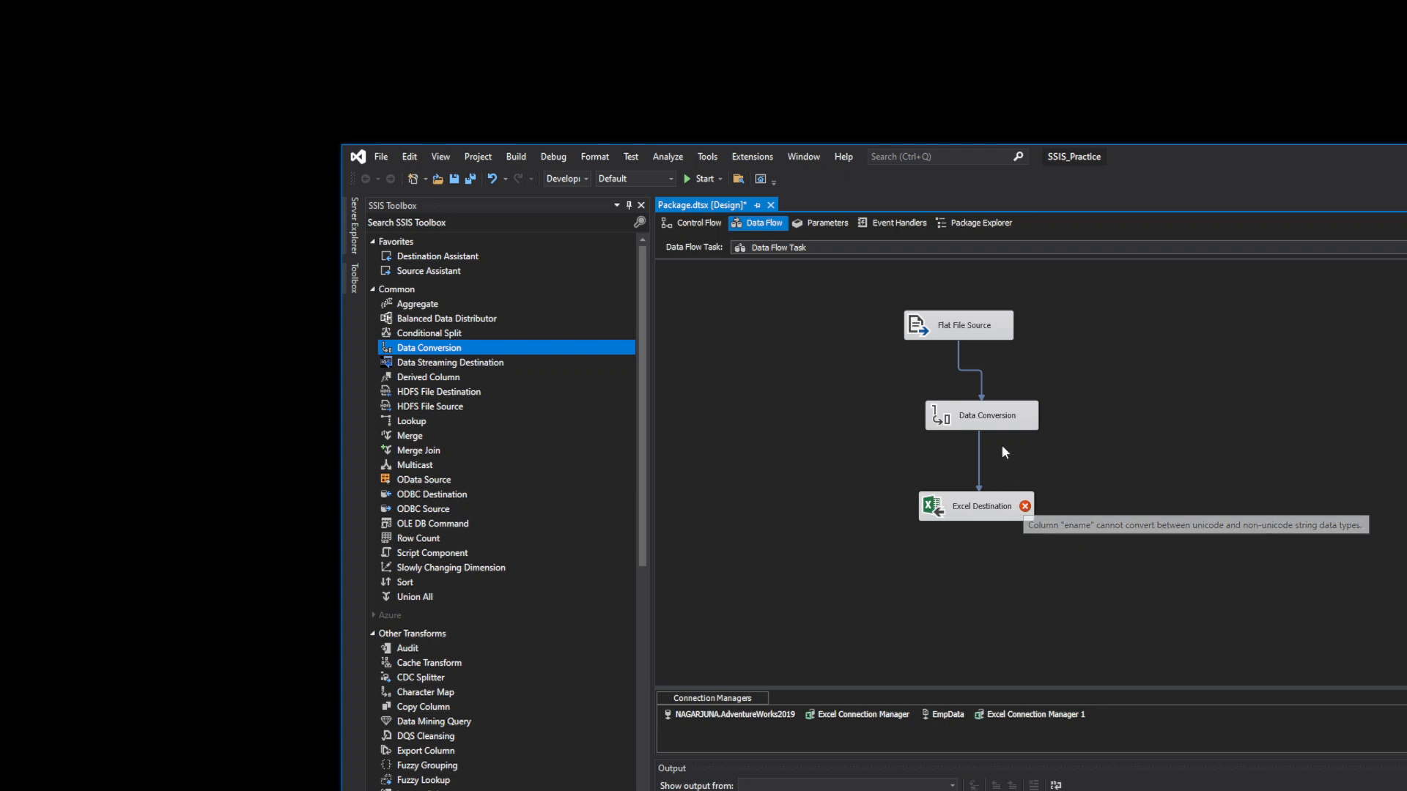
{"action": "double_click", "coordinate": [983, 421]}
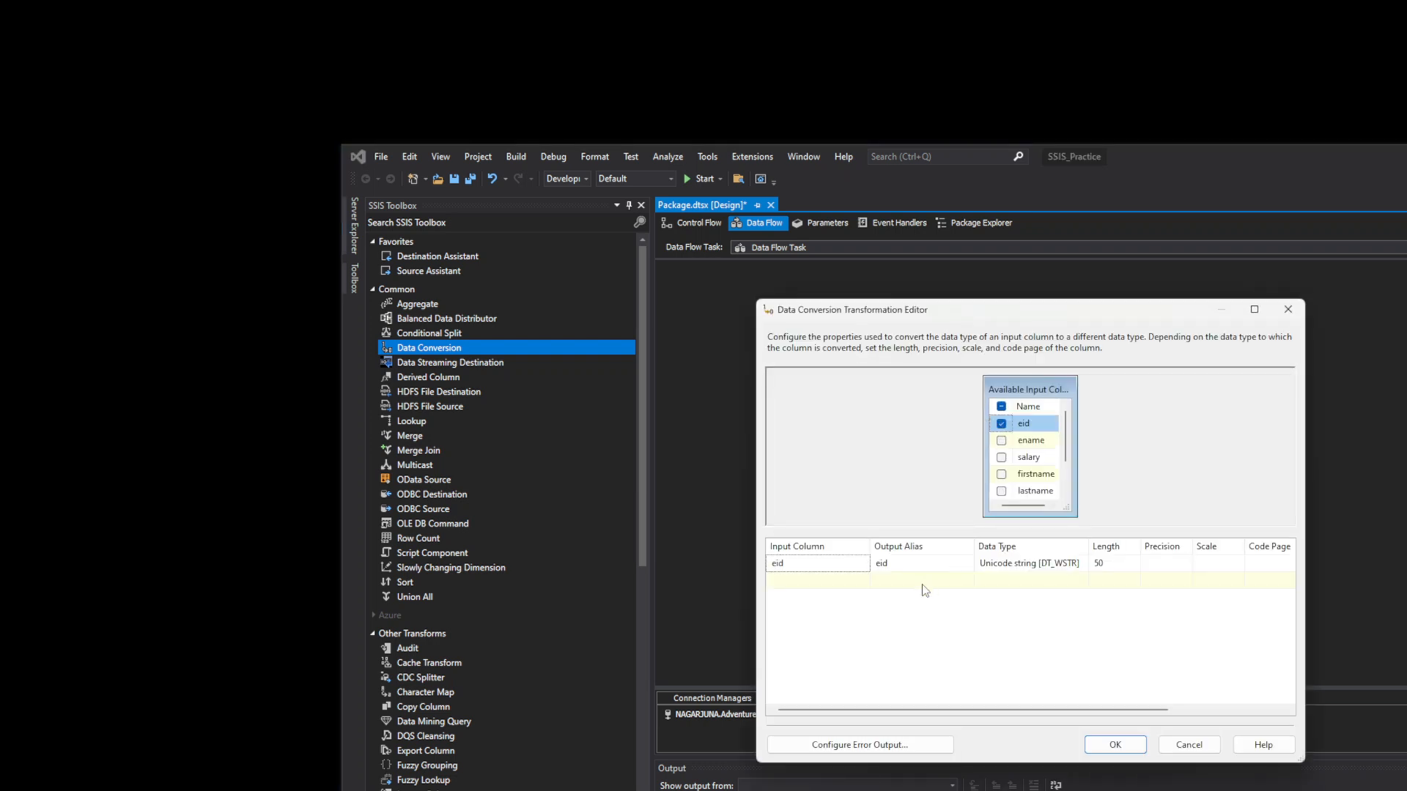
{"action": "left_click", "coordinate": [1002, 442]}
{"action": "left_click", "coordinate": [1001, 457]}
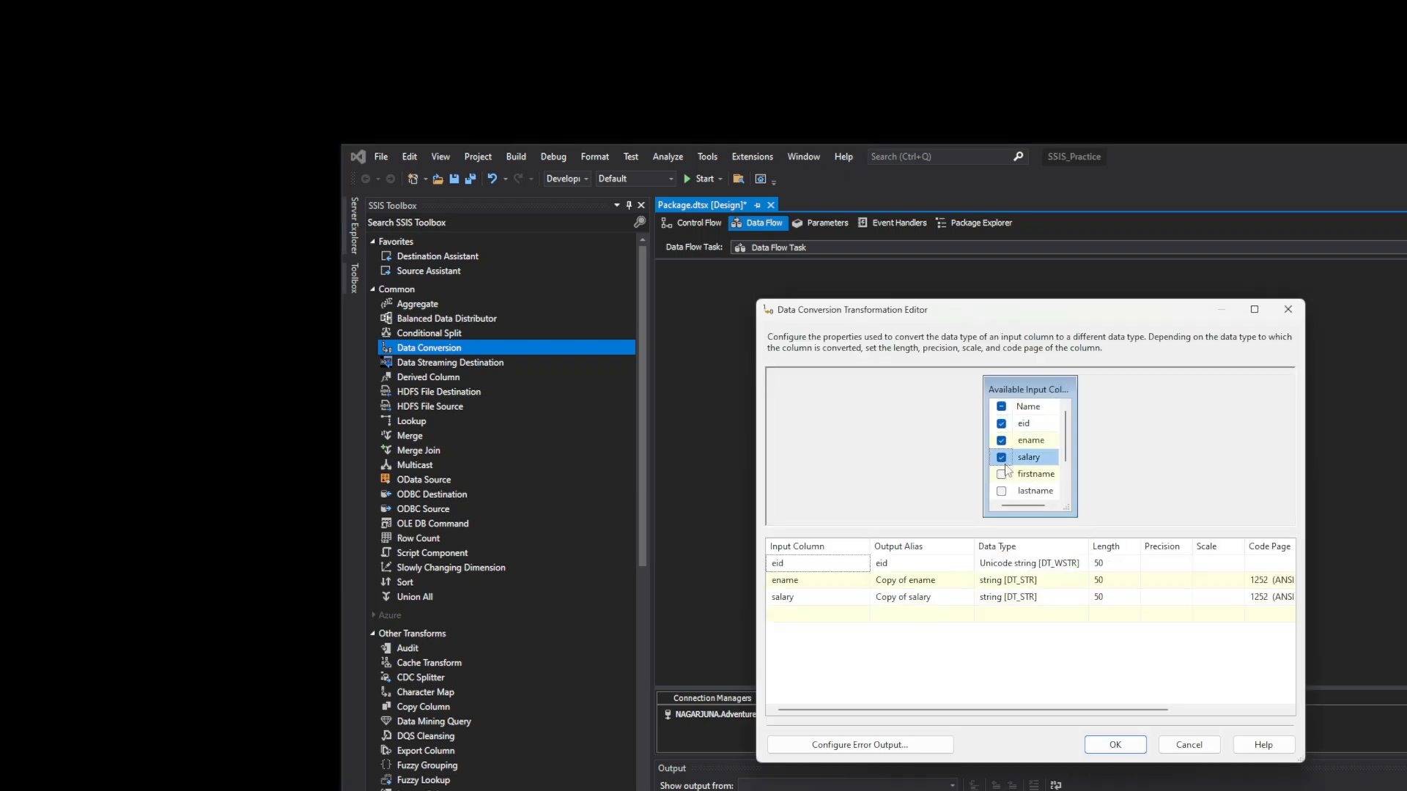
{"action": "left_click", "coordinate": [1001, 474]}
{"action": "left_click", "coordinate": [1001, 491]}
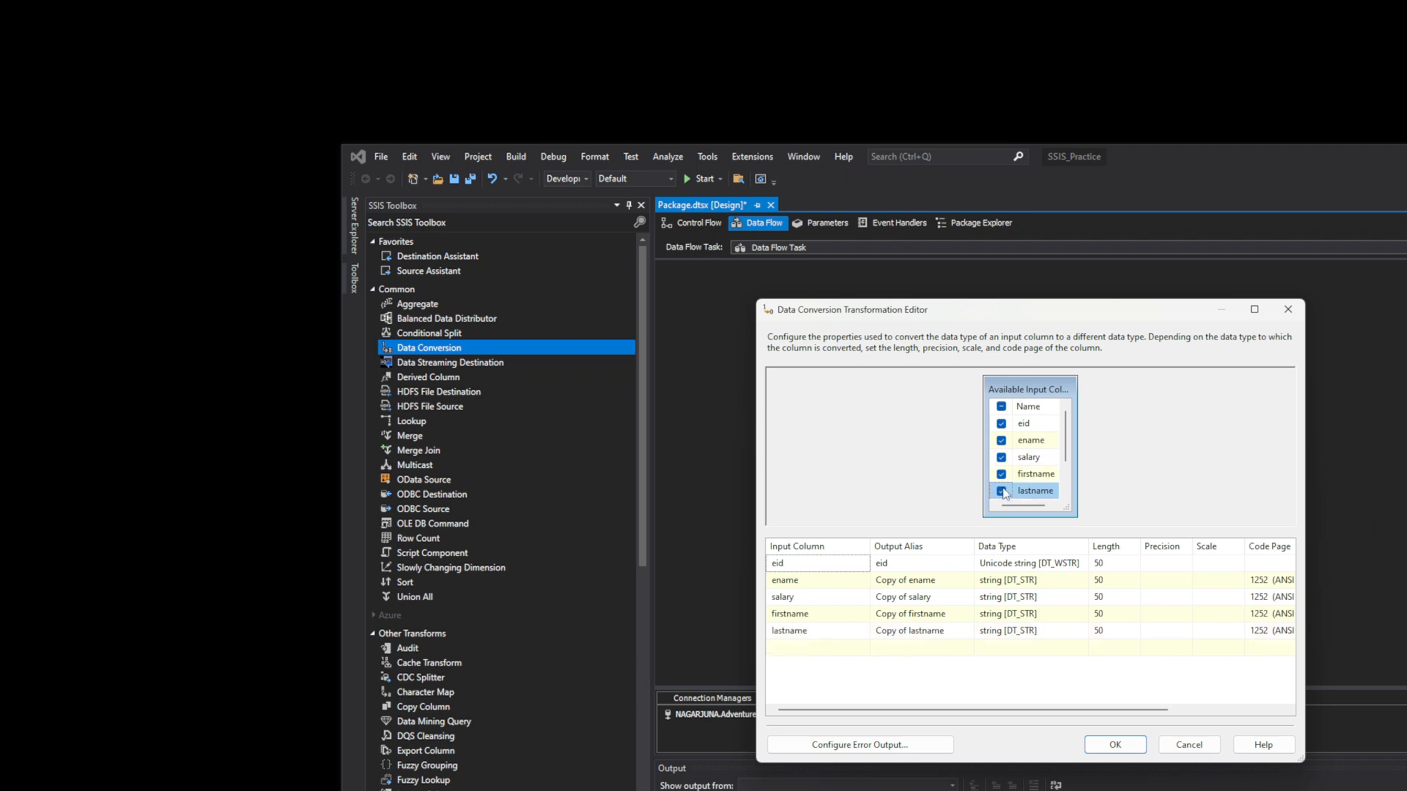
- Set ename, salary, firstname and lastname to Unicode string [DT_WSTR] and confirm
{"action": "left_click", "coordinate": [1074, 580]}
{"action": "left_click", "coordinate": [1082, 580]}
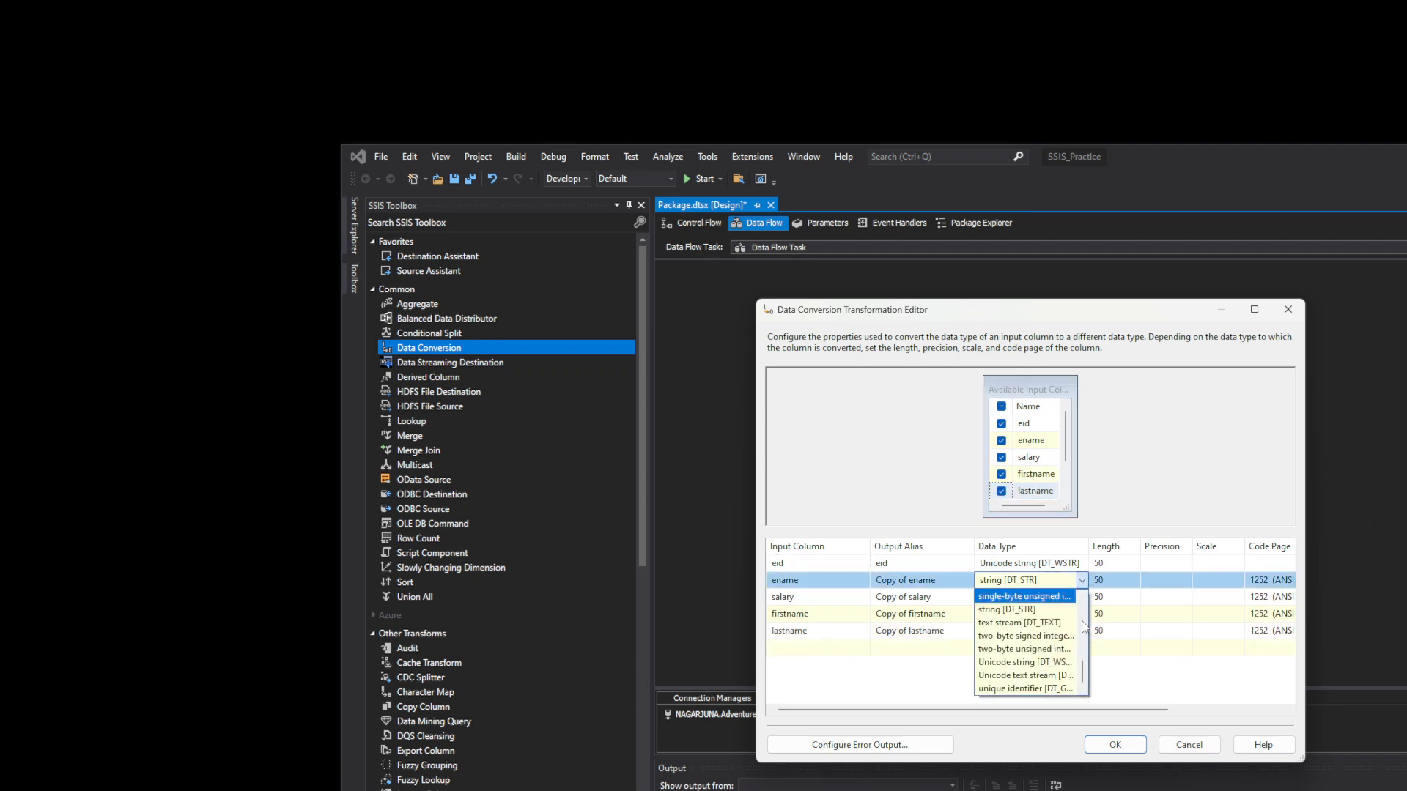
{"action": "left_click", "coordinate": [1070, 661]}
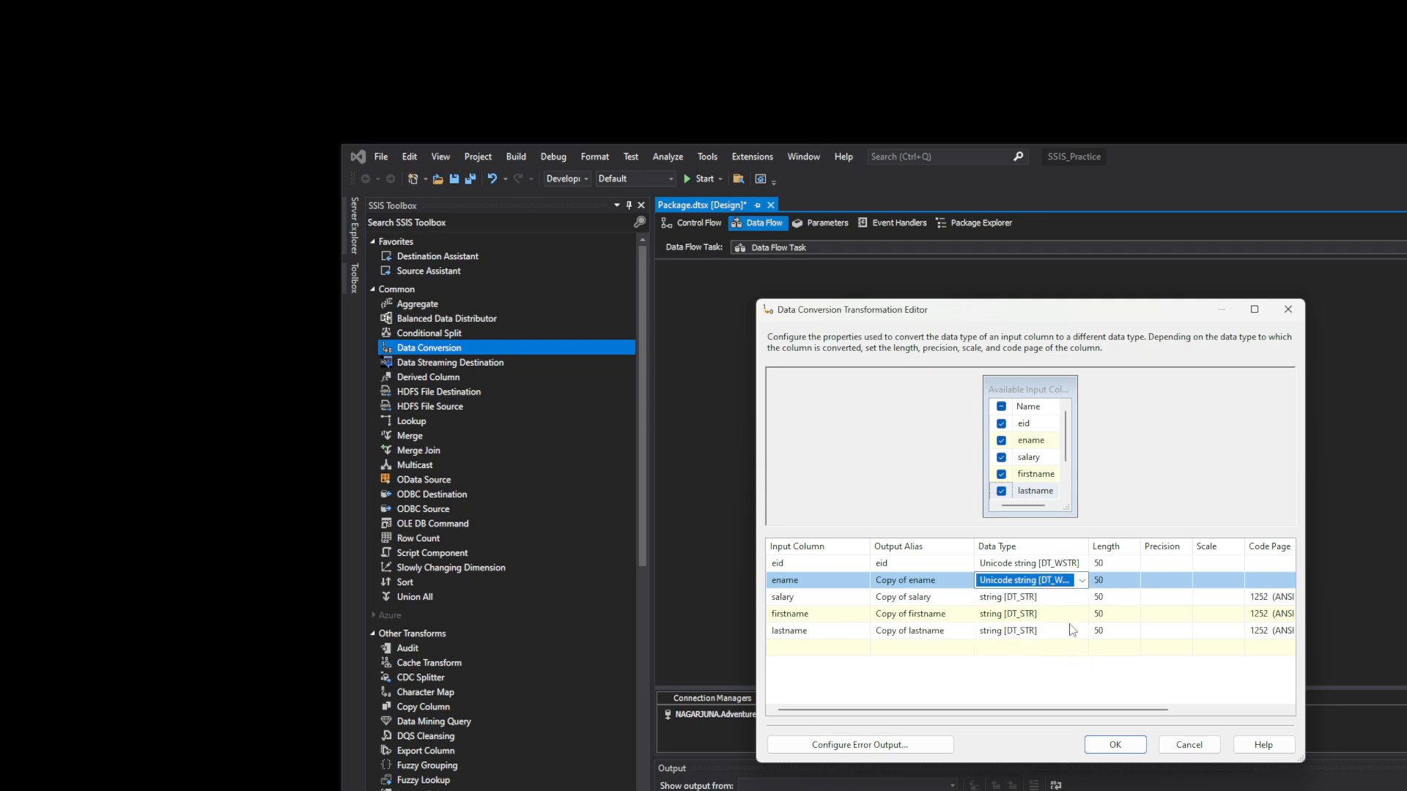
{"action": "left_click", "coordinate": [1080, 598]}
{"action": "left_click", "coordinate": [1081, 597]}
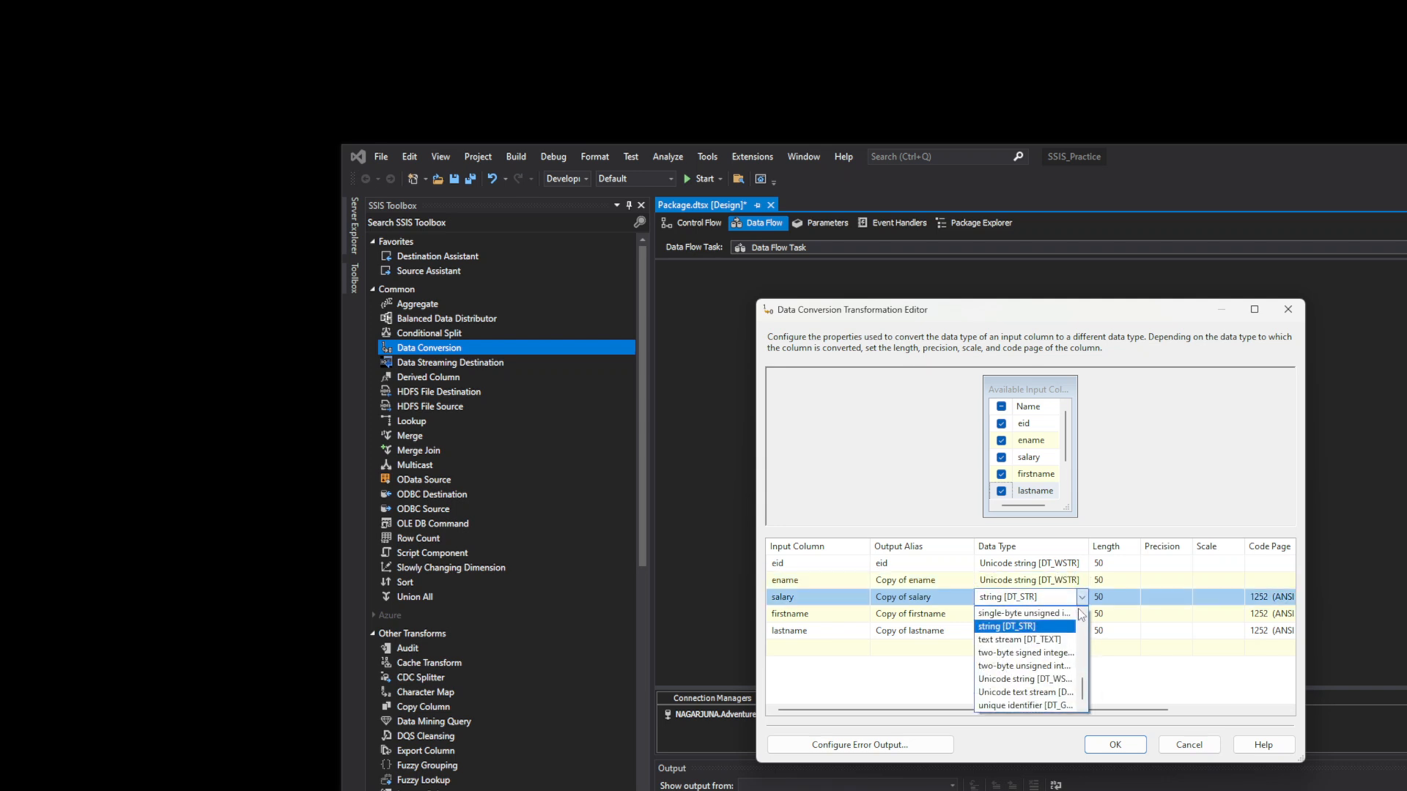
{"action": "left_click", "coordinate": [1071, 679]}
{"action": "left_click", "coordinate": [1081, 615]}
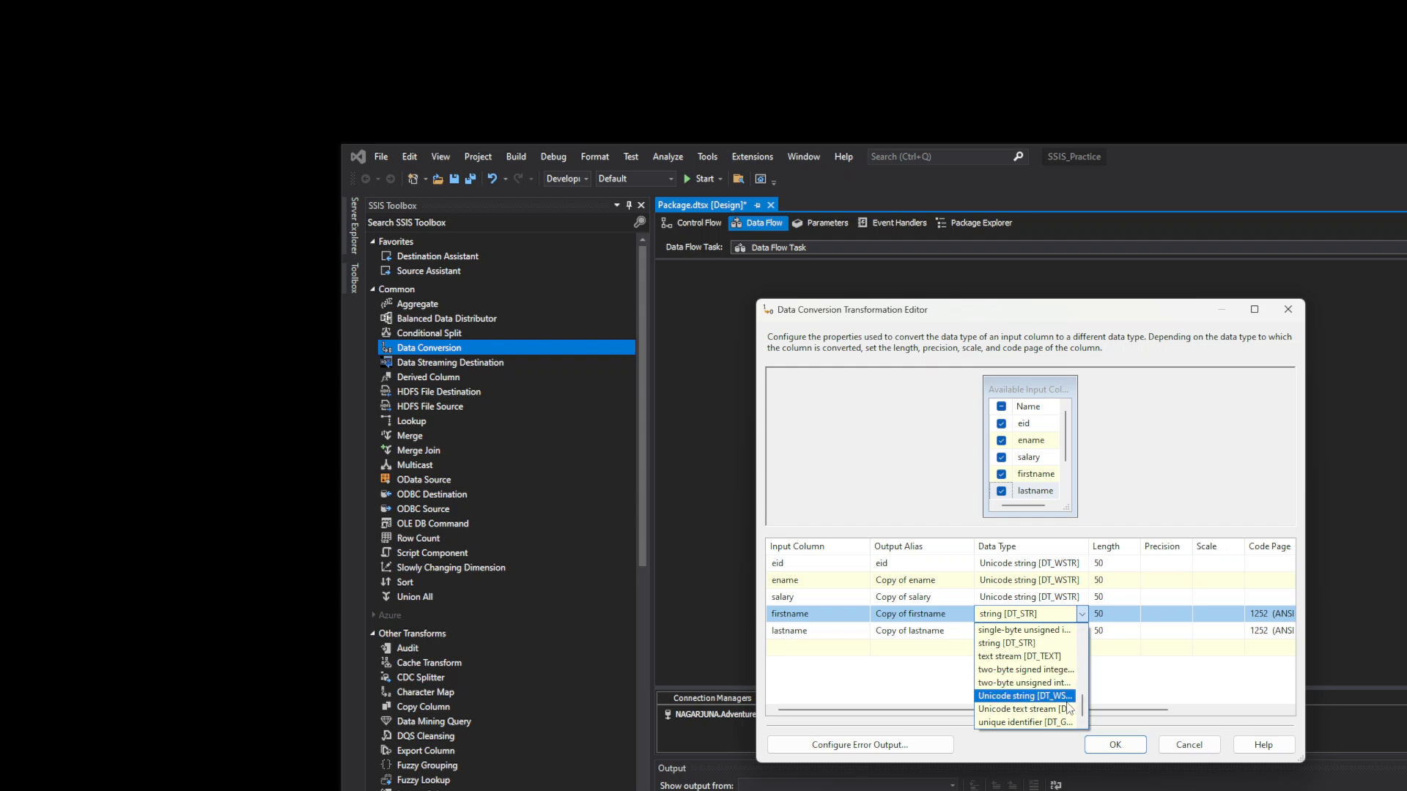
{"action": "left_click", "coordinate": [1072, 696]}
{"action": "left_click", "coordinate": [1078, 633]}
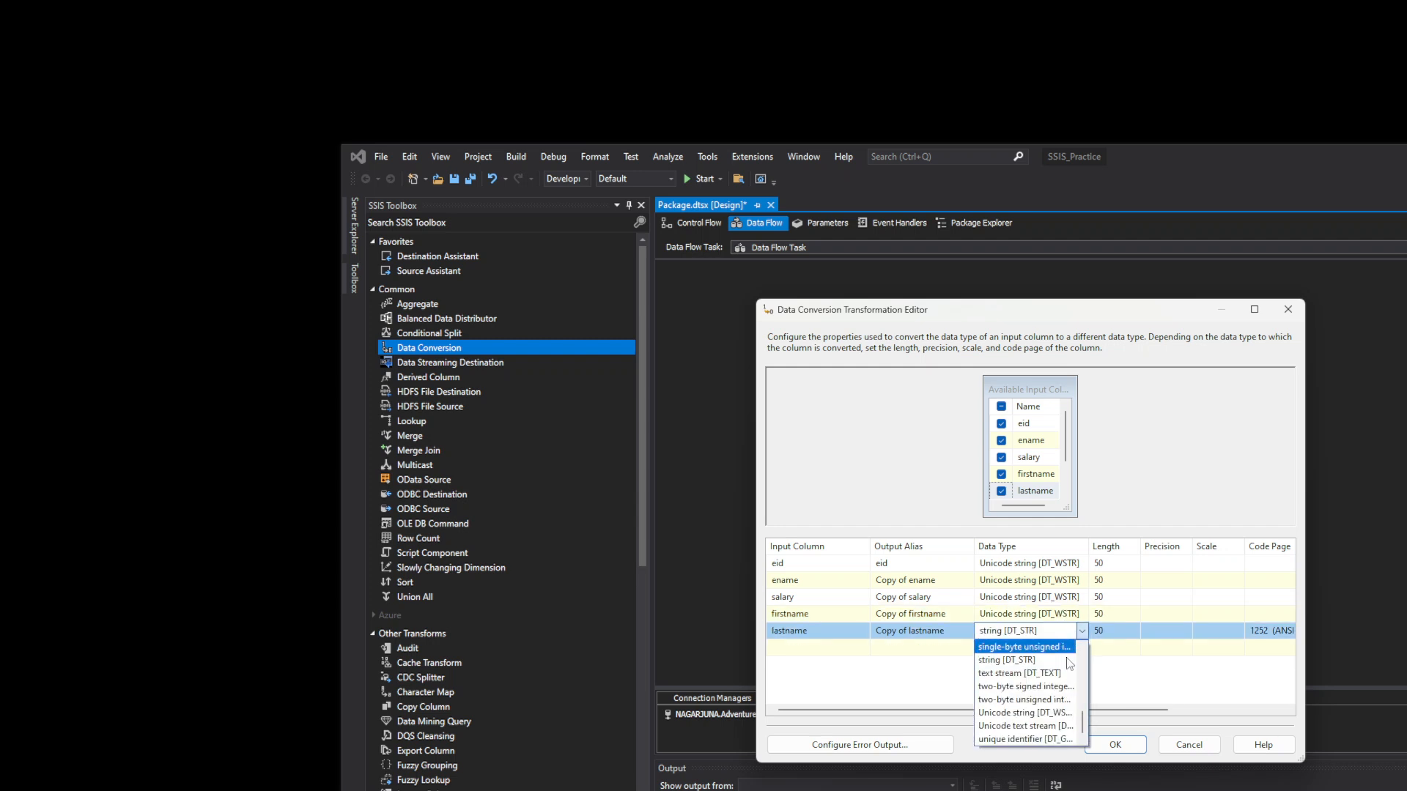
{"action": "left_click", "coordinate": [1077, 715]}
{"action": "left_click", "coordinate": [1119, 737]}
{"action": "left_click", "coordinate": [1115, 532]}
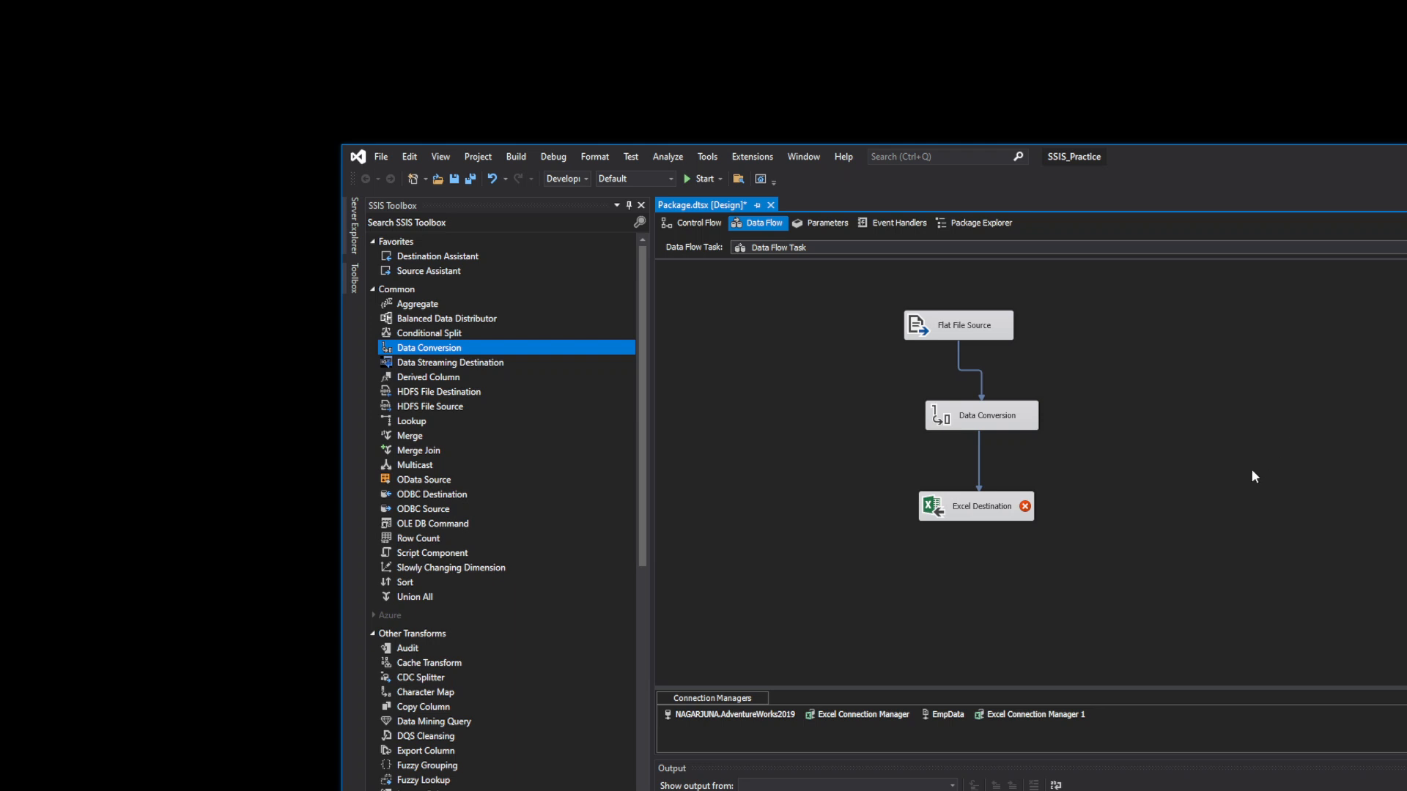
- Map Copy of ename and Copy of salary to the Excel Destination's ename and salary columns
{"action": "double_click", "coordinate": [957, 505]}
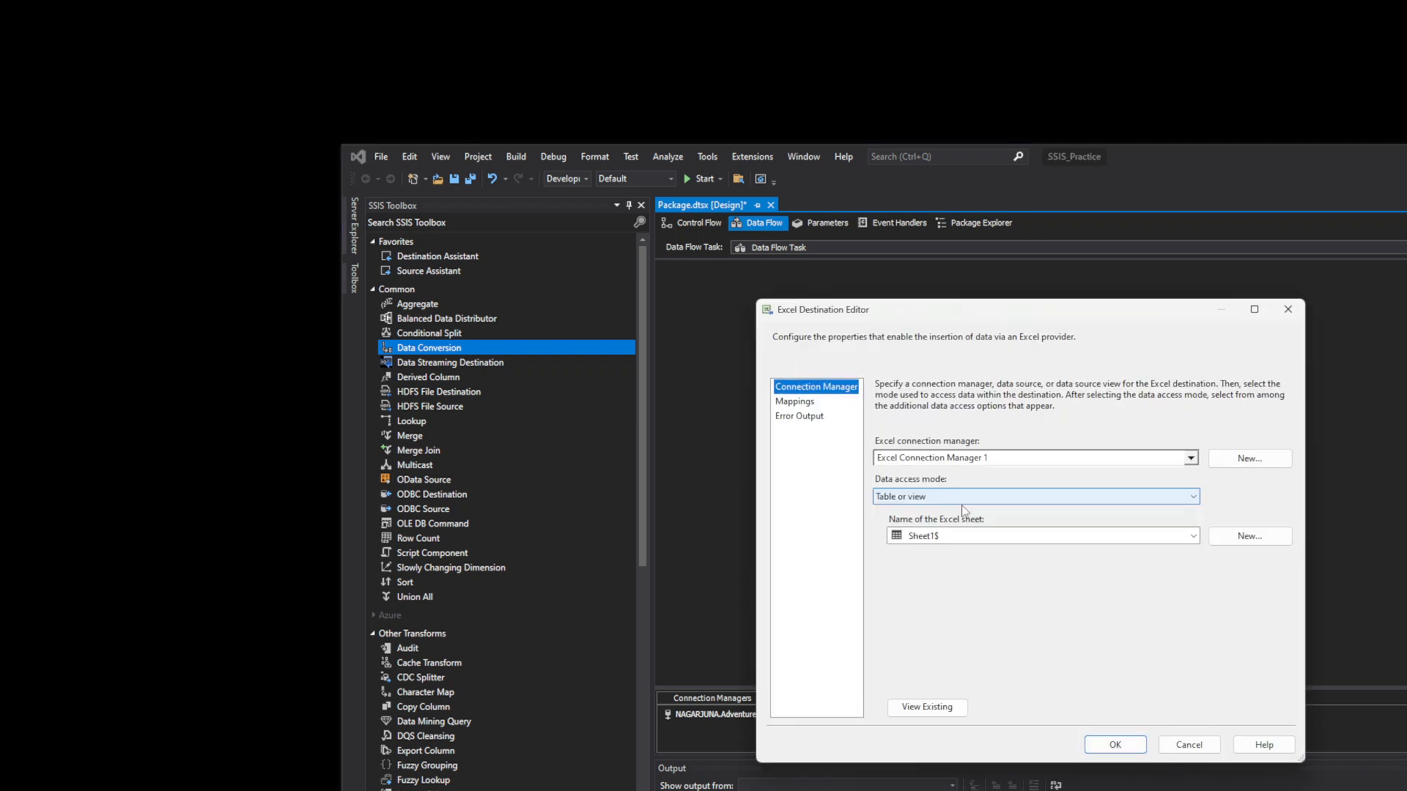
{"action": "left_click", "coordinate": [806, 403]}
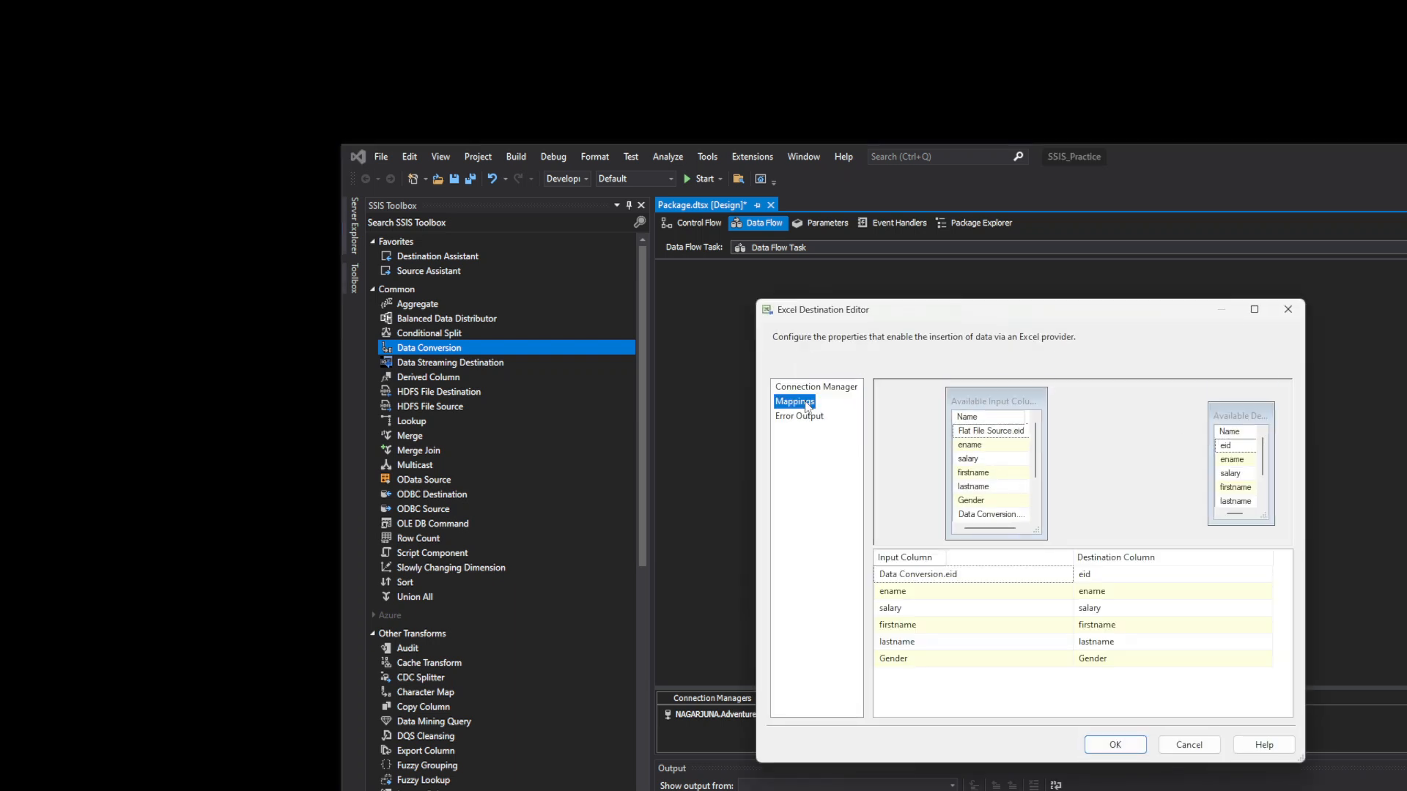
{"action": "left_click", "coordinate": [1044, 593]}
{"action": "left_click", "coordinate": [1065, 592]}
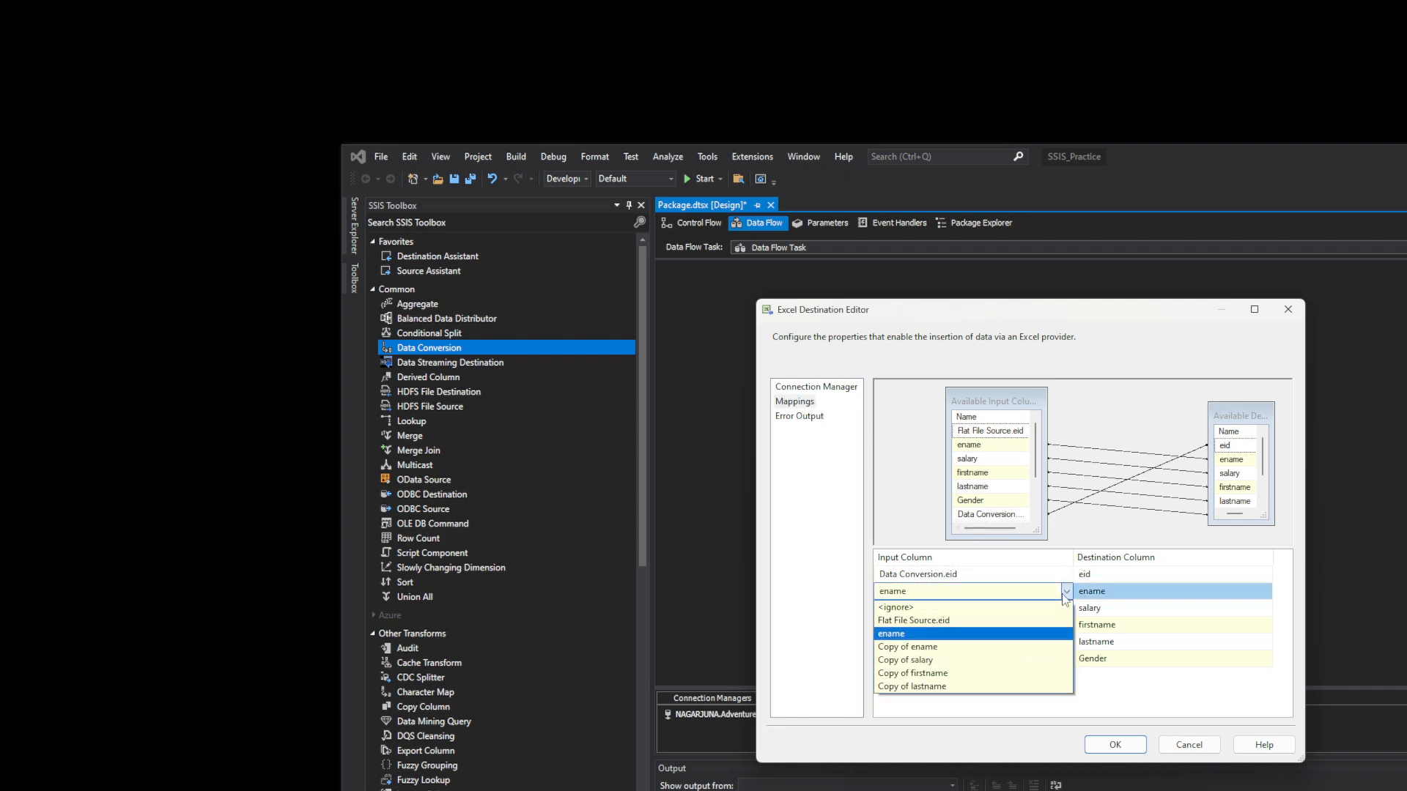
{"action": "left_click", "coordinate": [1016, 654]}
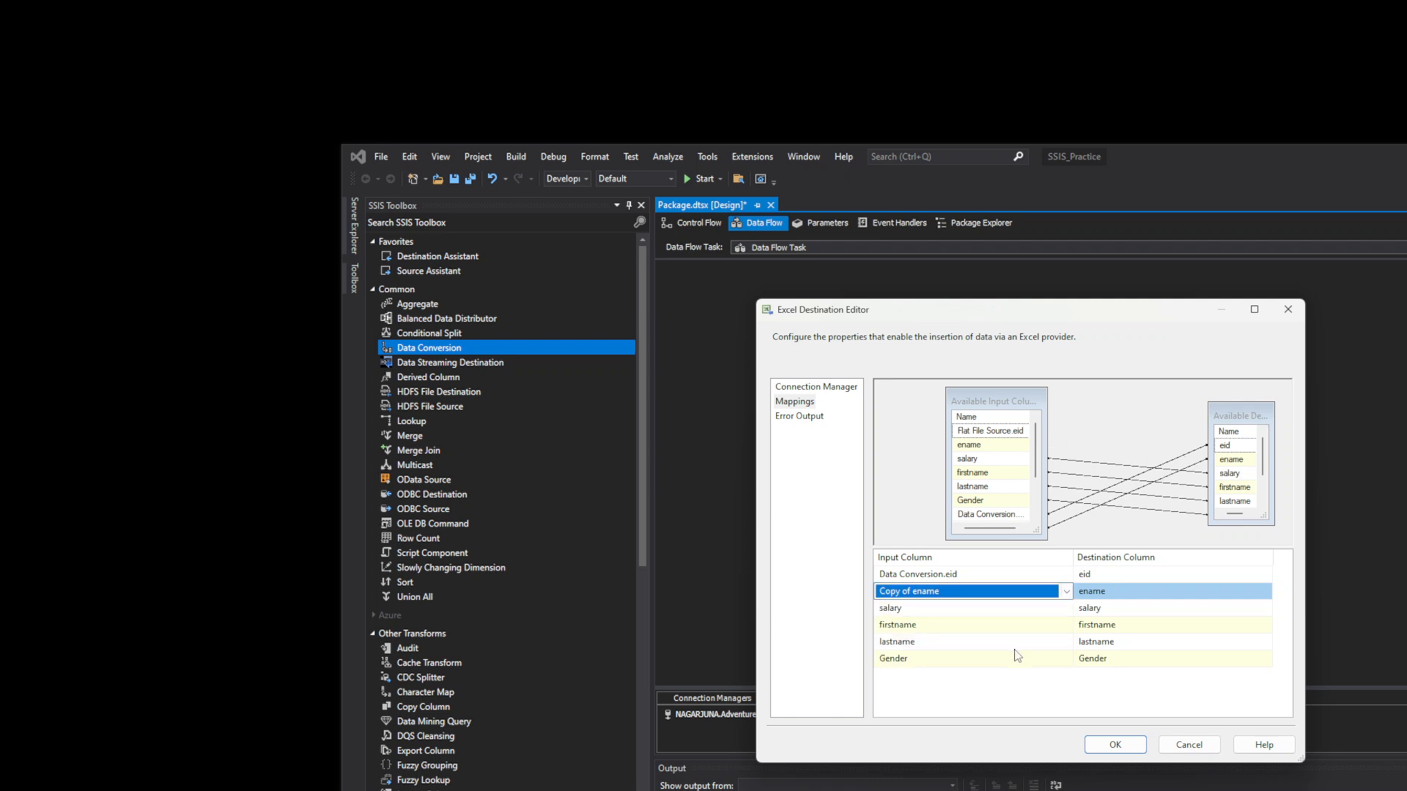
{"action": "left_click", "coordinate": [1054, 614]}
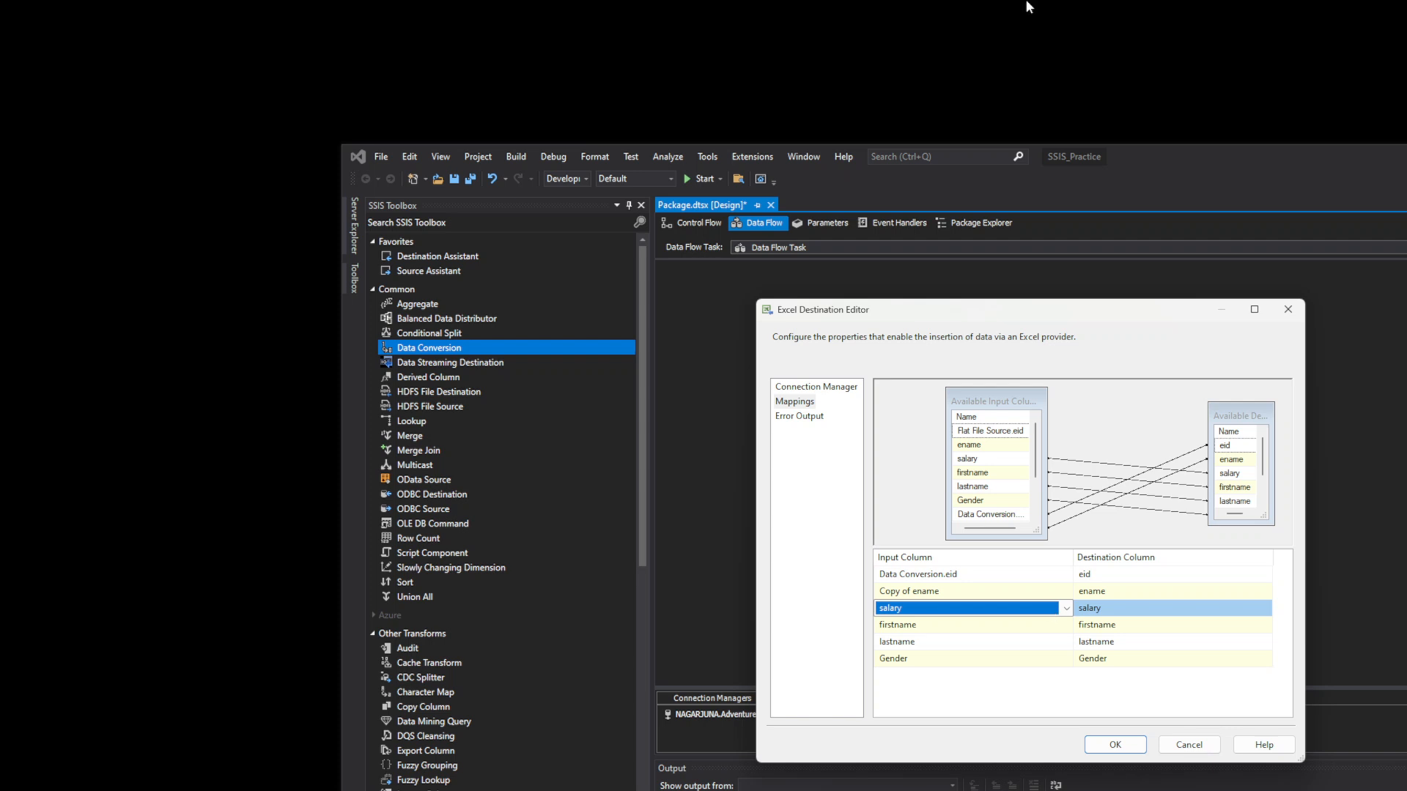
{"action": "left_click", "coordinate": [993, 99]}
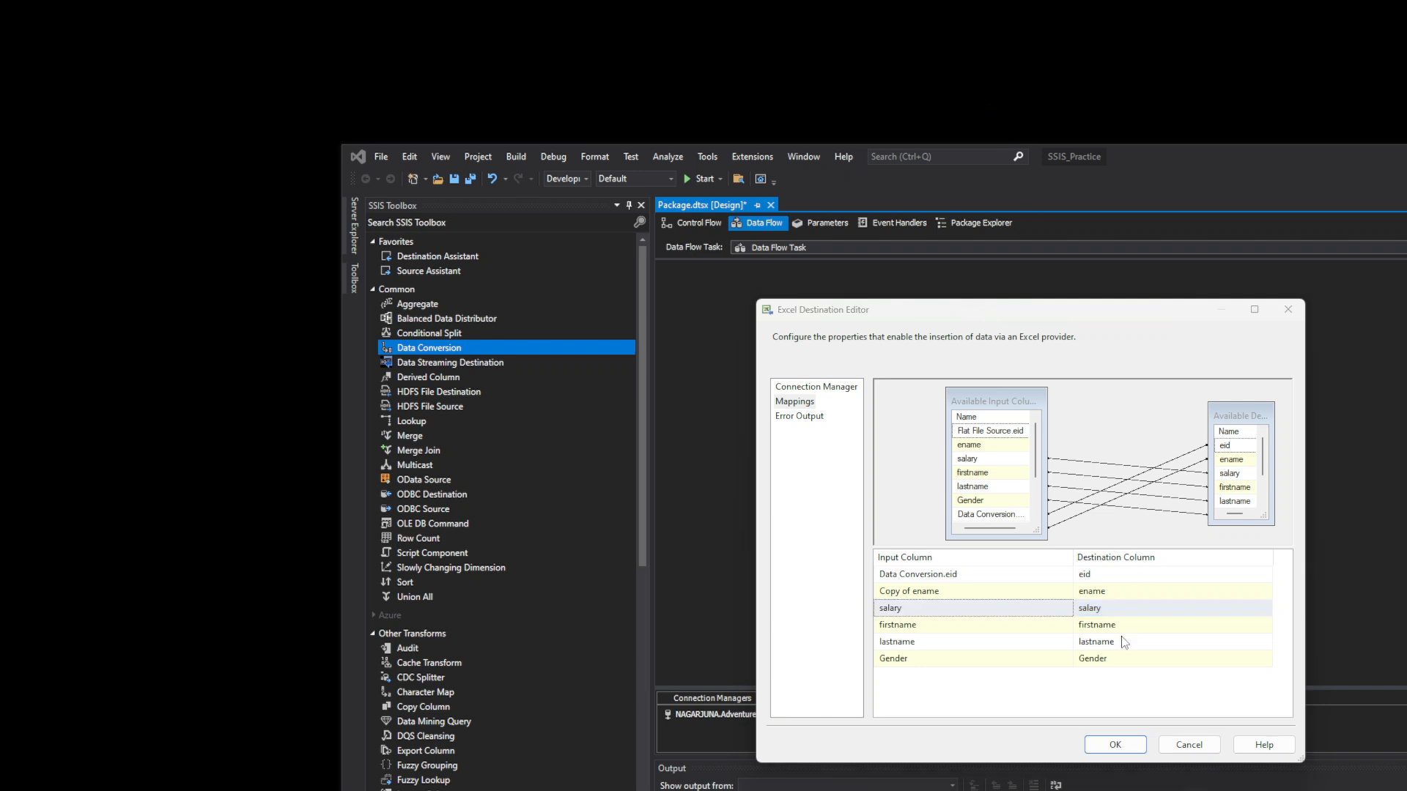
{"action": "left_click", "coordinate": [1057, 616]}
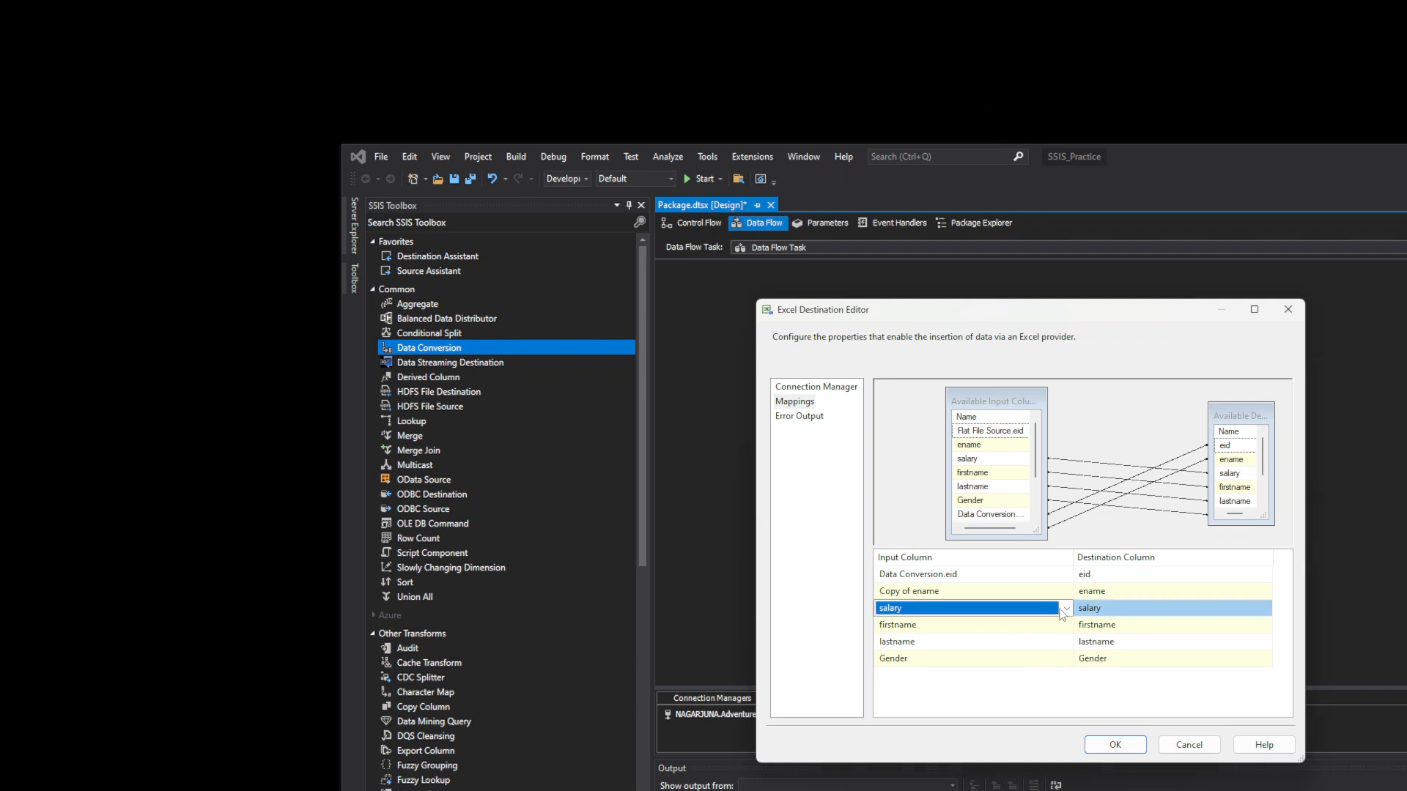
{"action": "left_click", "coordinate": [1060, 614]}
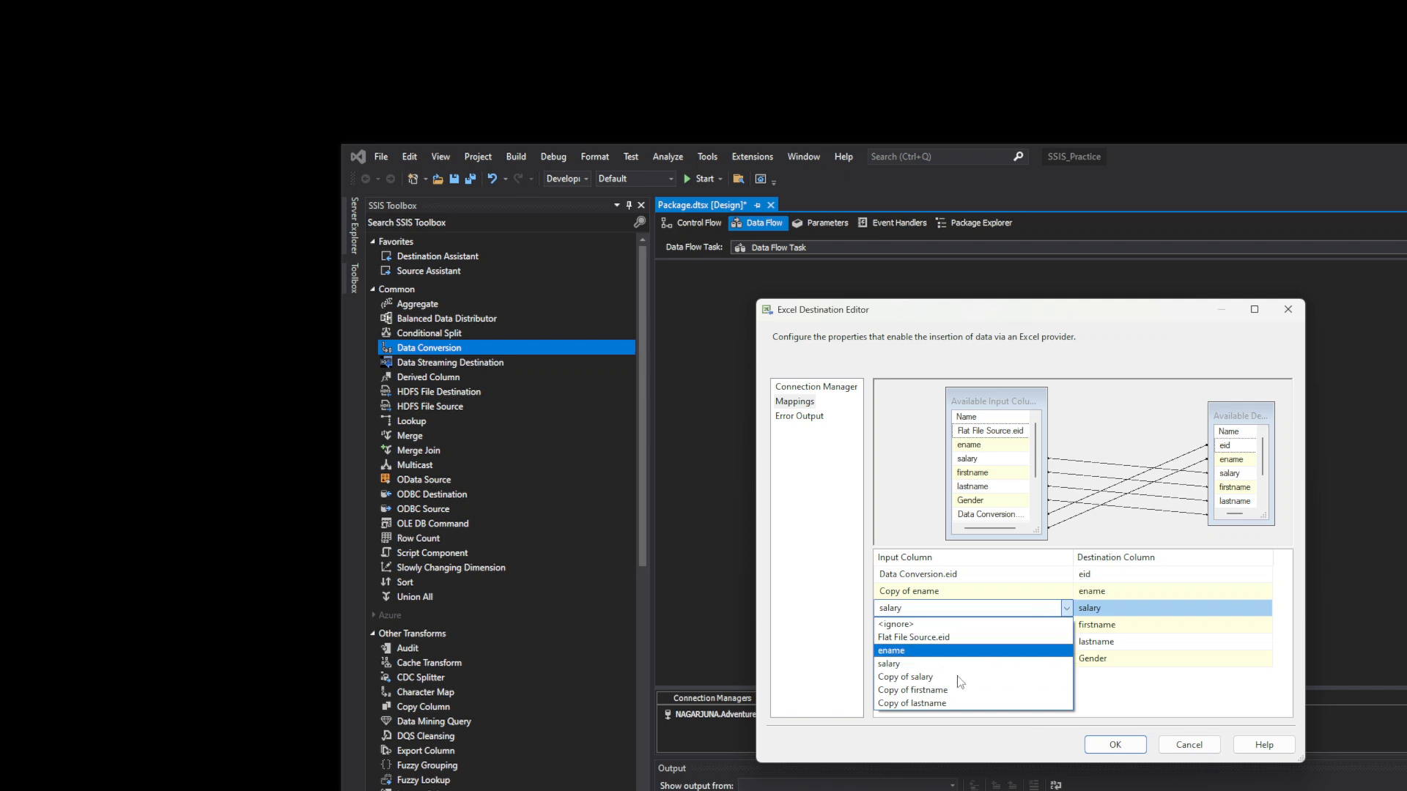
{"action": "left_click", "coordinate": [974, 637]}
- Map Copy of firstname and Copy of lastname, keep Gender mapped to Gender, and confirm
{"action": "left_click", "coordinate": [1067, 627]}
{"action": "left_click", "coordinate": [1066, 625]}
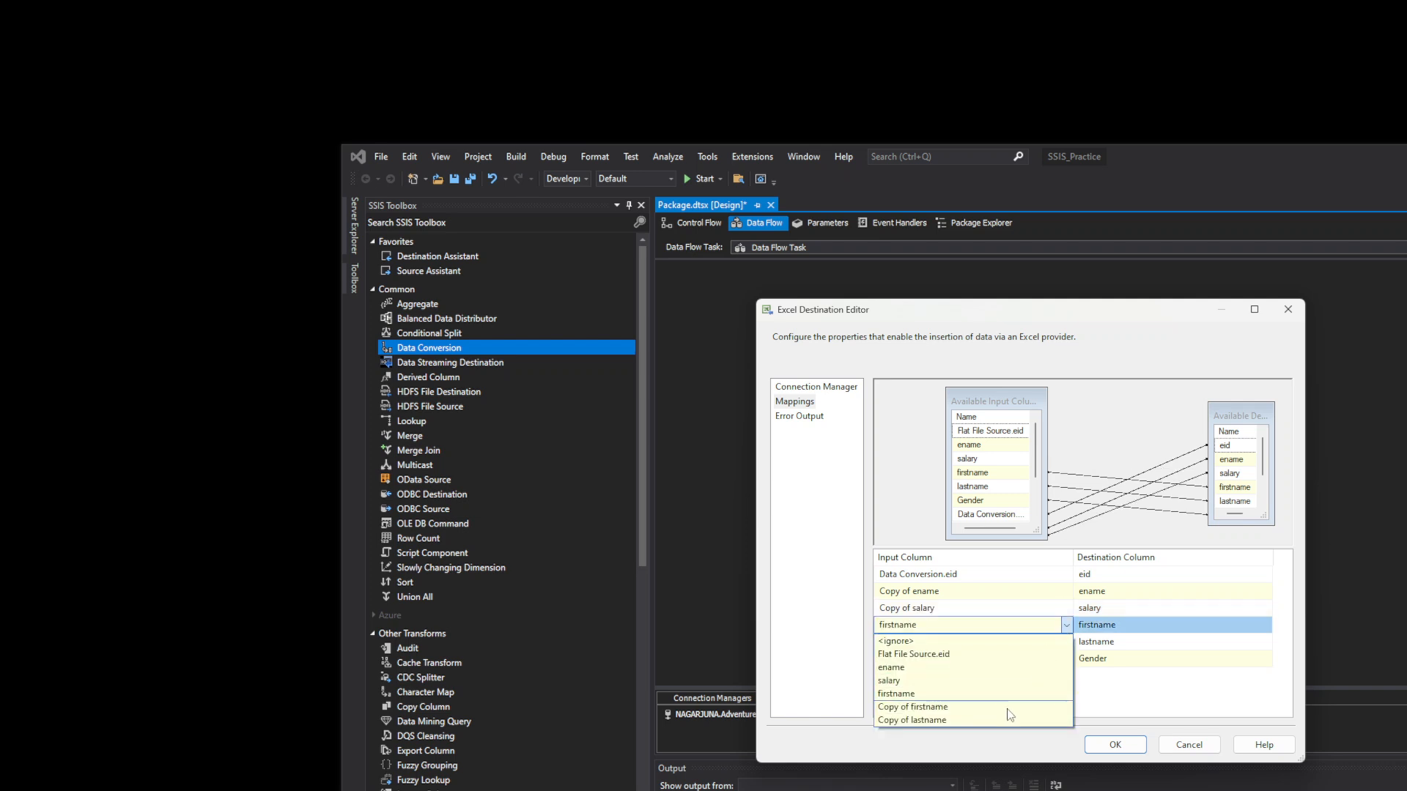
{"action": "left_click", "coordinate": [1000, 704]}
{"action": "left_click", "coordinate": [1066, 642]}
{"action": "left_click", "coordinate": [1066, 642]}
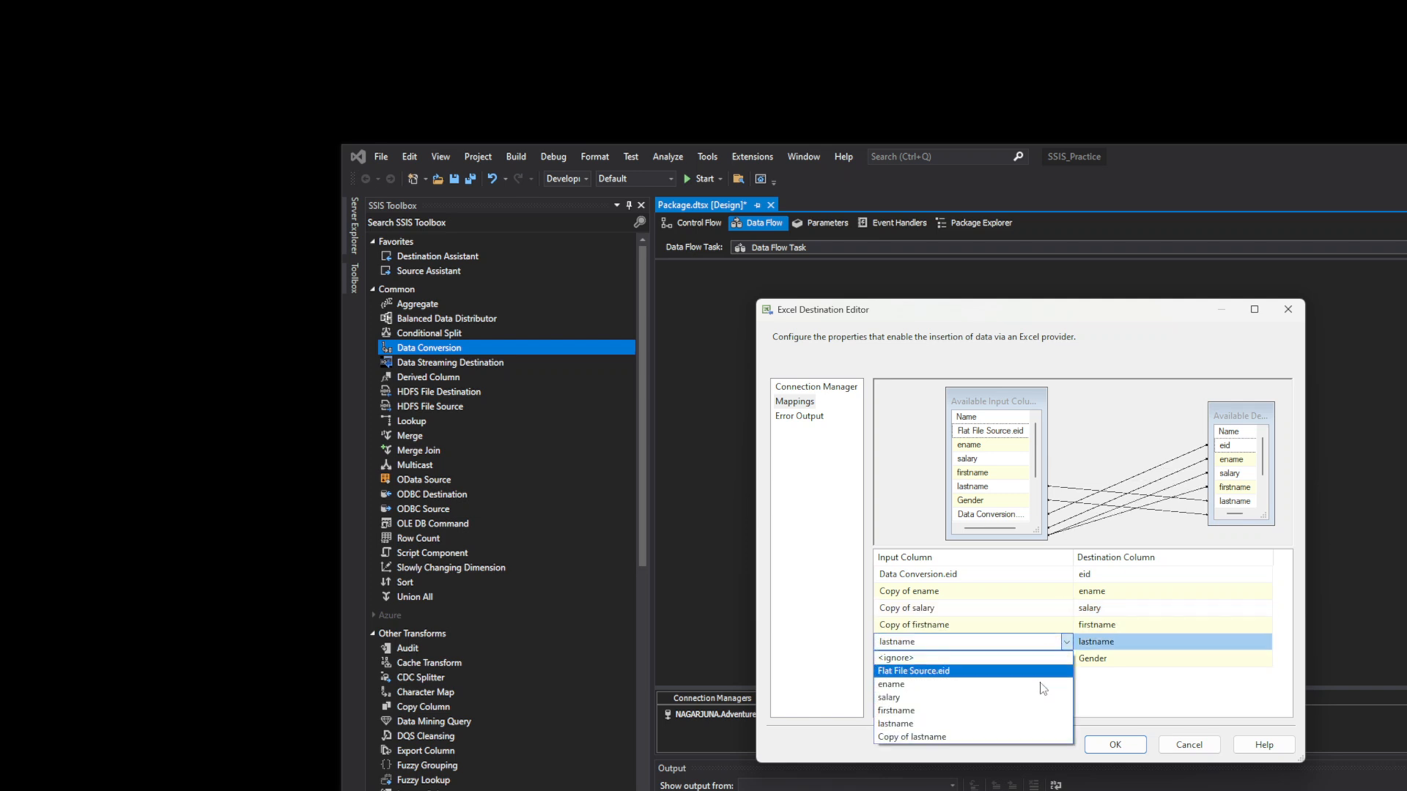
{"action": "left_click", "coordinate": [1021, 725]}
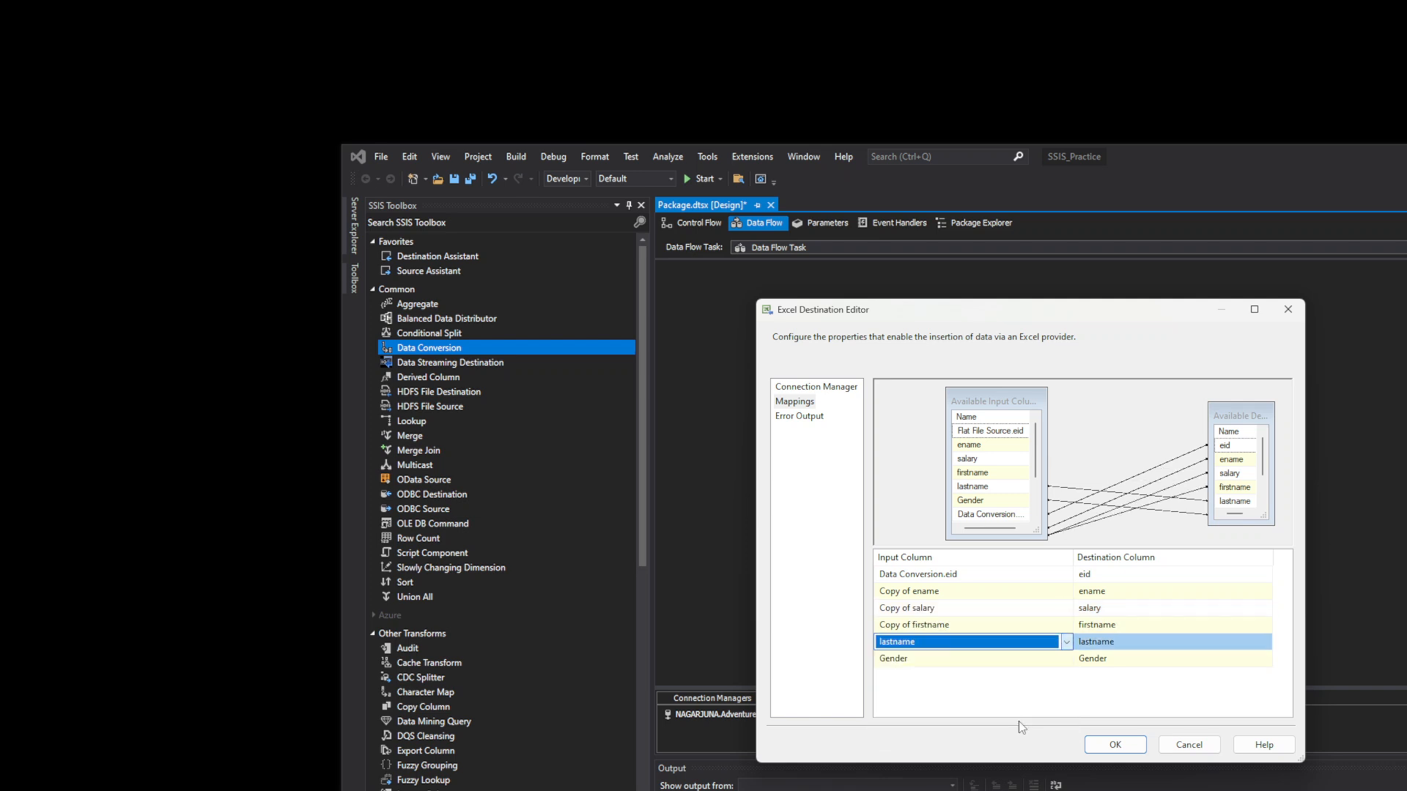
{"action": "left_click", "coordinate": [1066, 642]}
{"action": "left_click", "coordinate": [966, 737]}
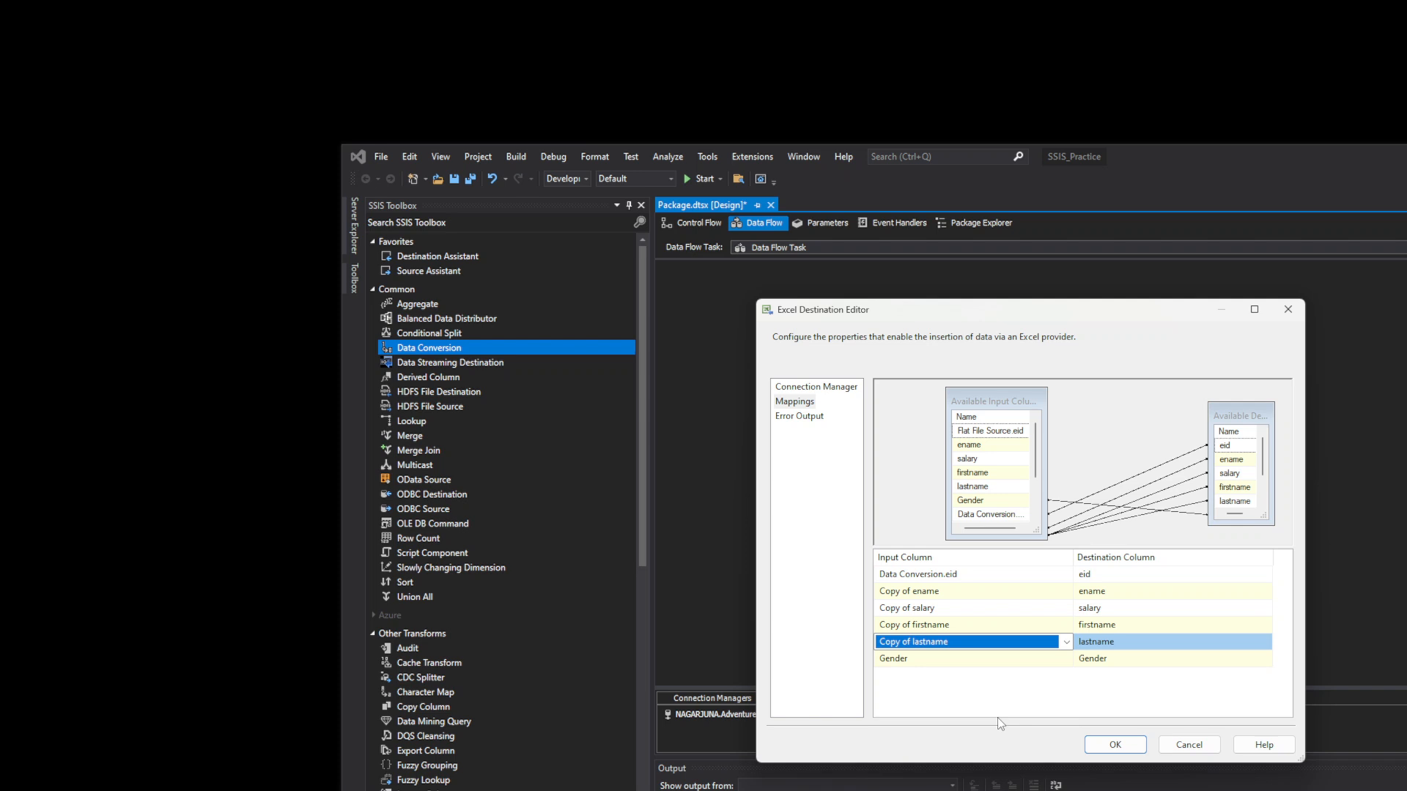
{"action": "left_click", "coordinate": [982, 102]}
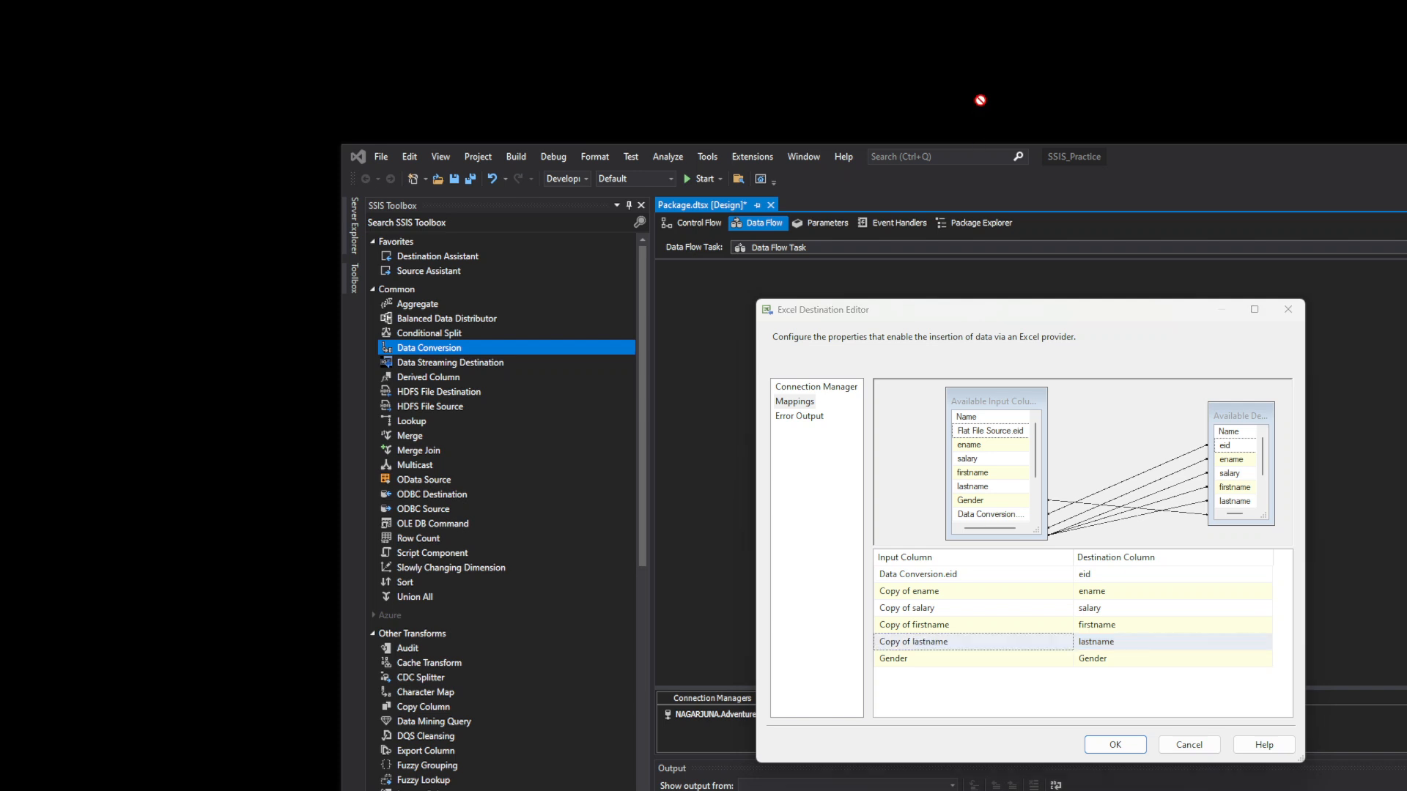
{"action": "left_click", "coordinate": [1067, 659]}
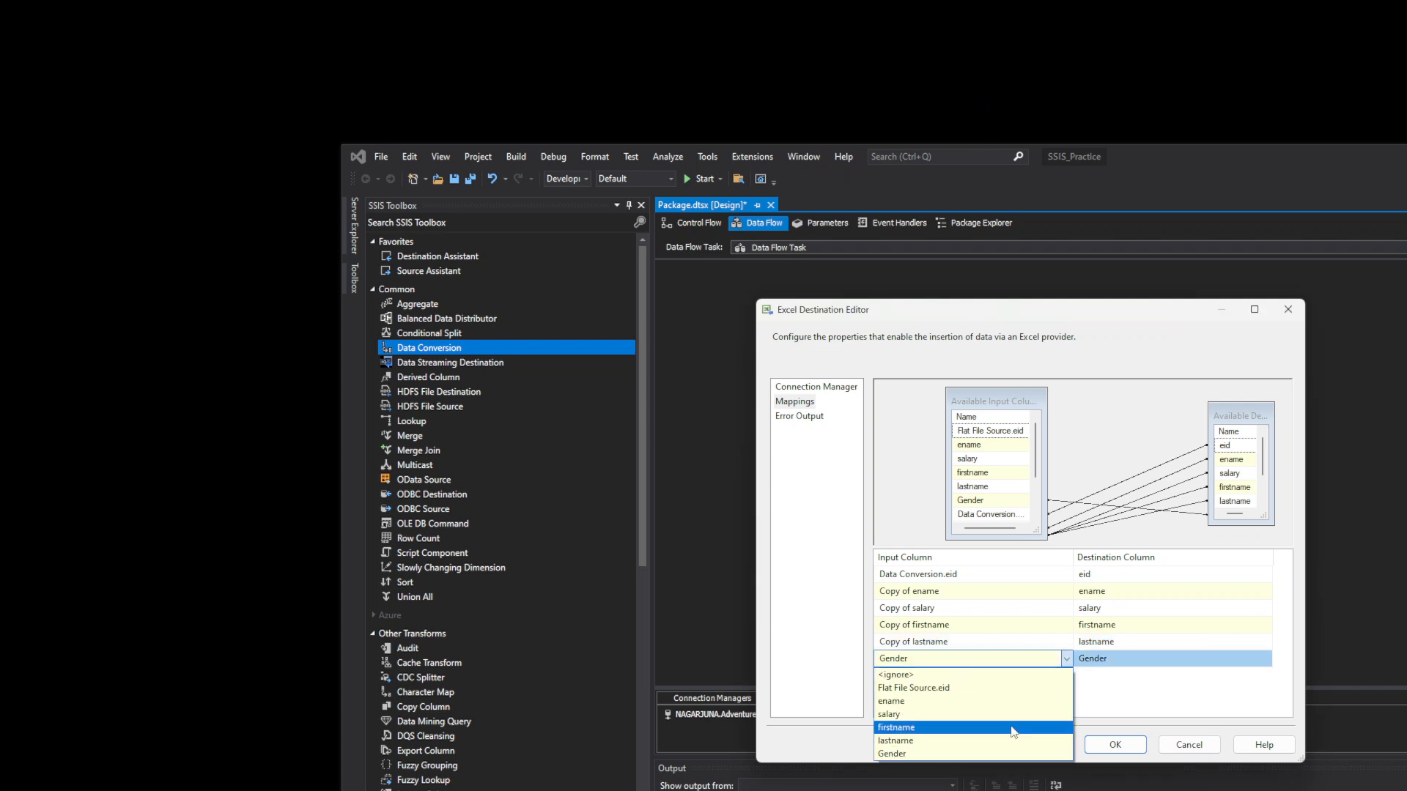
{"action": "left_click", "coordinate": [969, 755]}
{"action": "left_click", "coordinate": [1129, 750]}
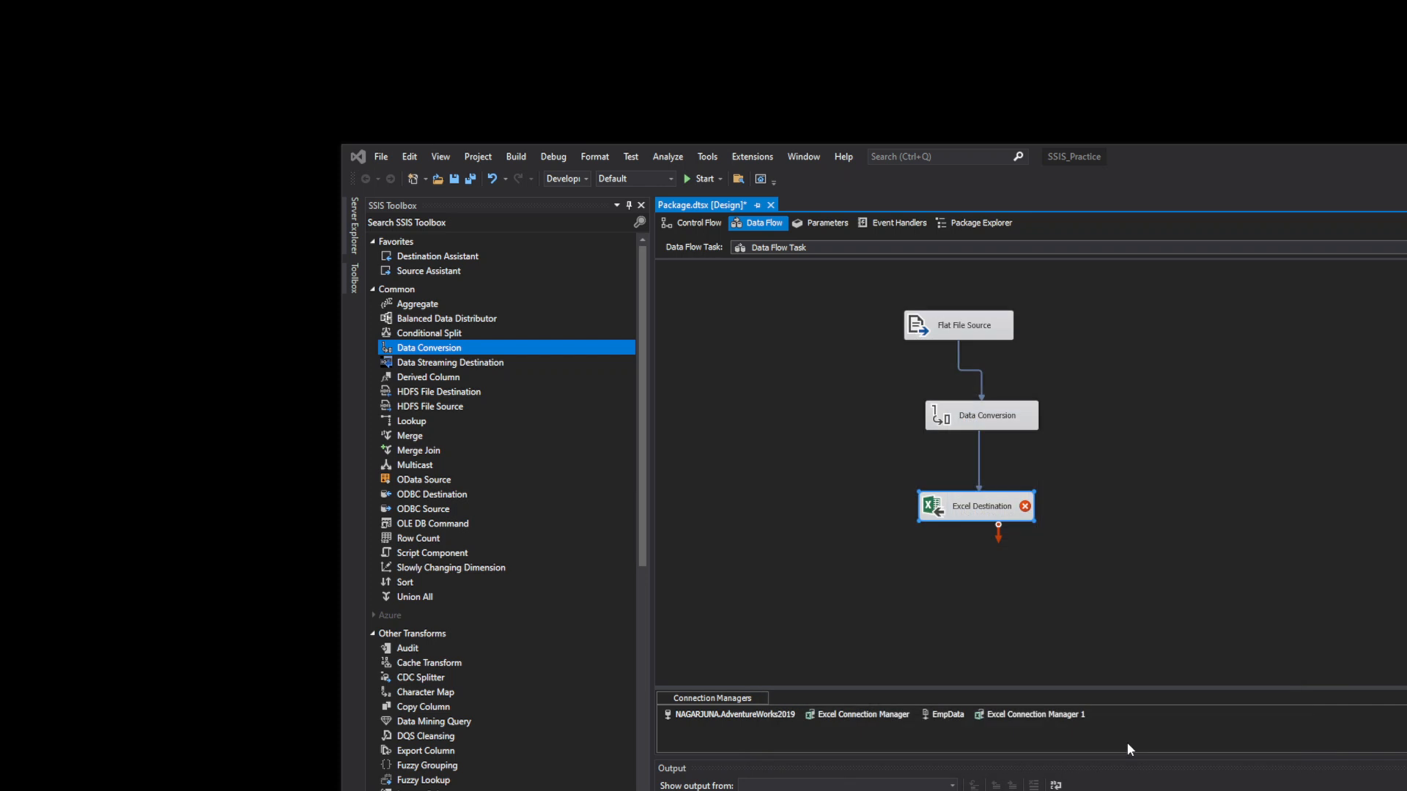
- Check the Excel Destination's error message and close its editor unchanged
{"action": "right_click", "coordinate": [1083, 443]}
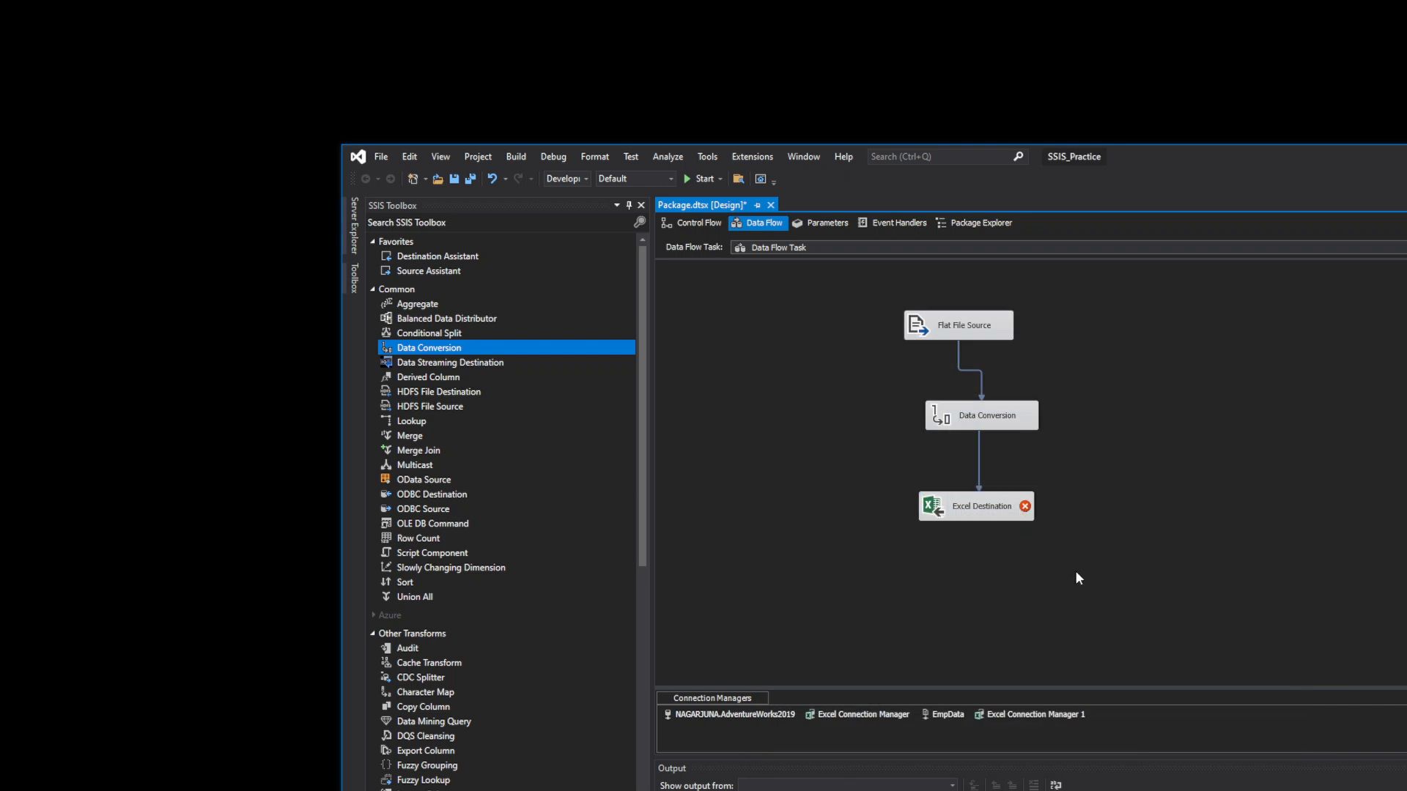
{"action": "left_click", "coordinate": [1009, 516]}
{"action": "double_click", "coordinate": [1008, 513]}
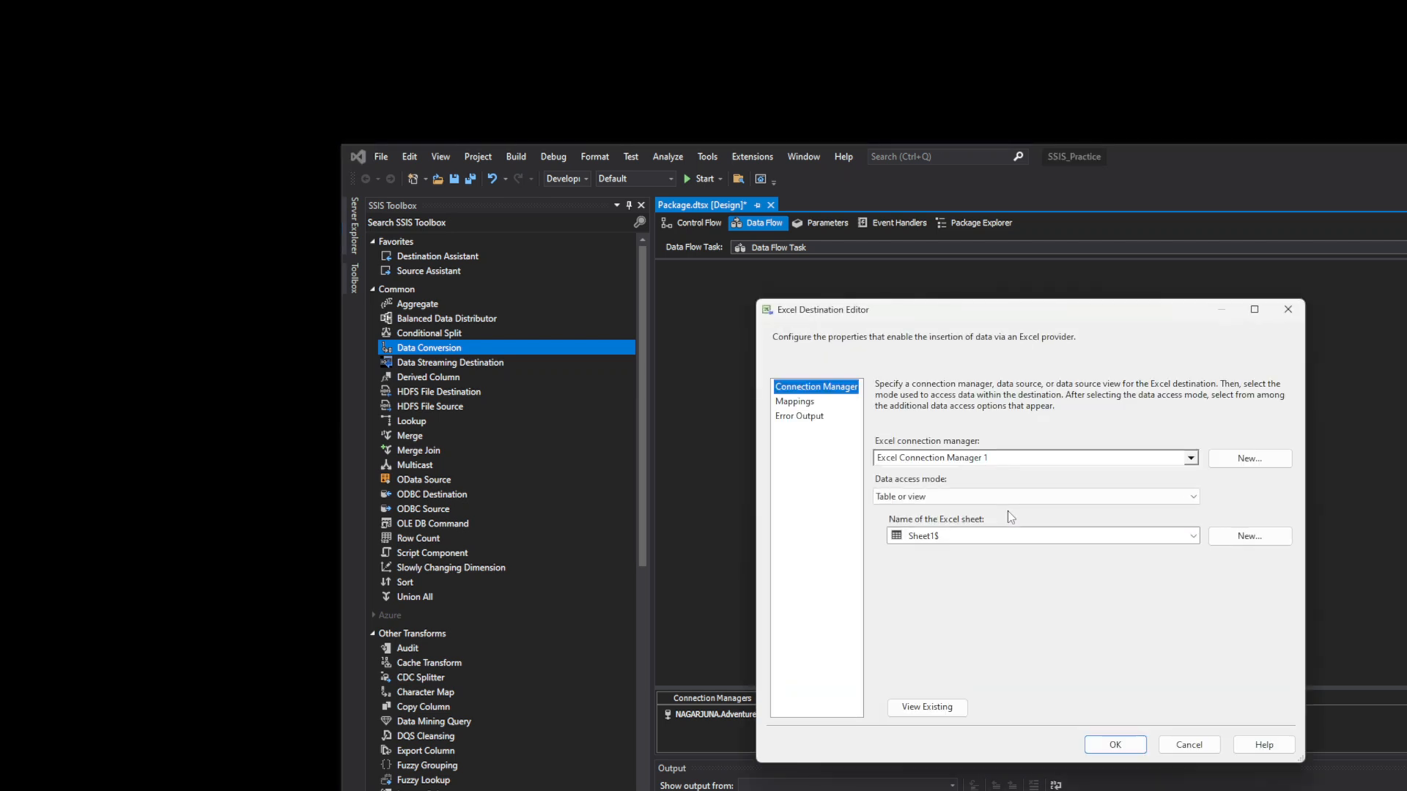
{"action": "left_click", "coordinate": [1288, 310]}
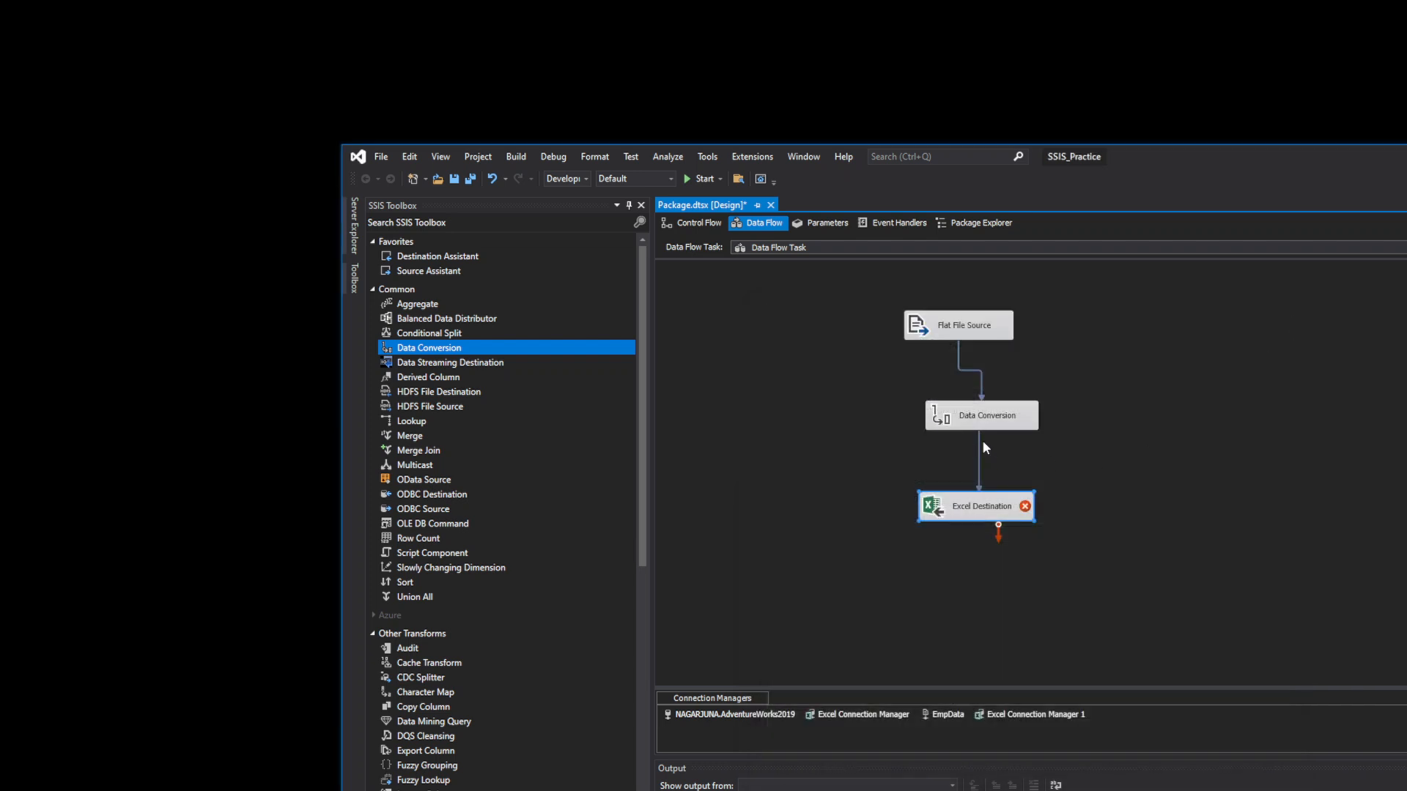
- Add Gender to Data Conversion as a Unicode string [DT_WSTR] copy and confirm
{"action": "double_click", "coordinate": [978, 419]}
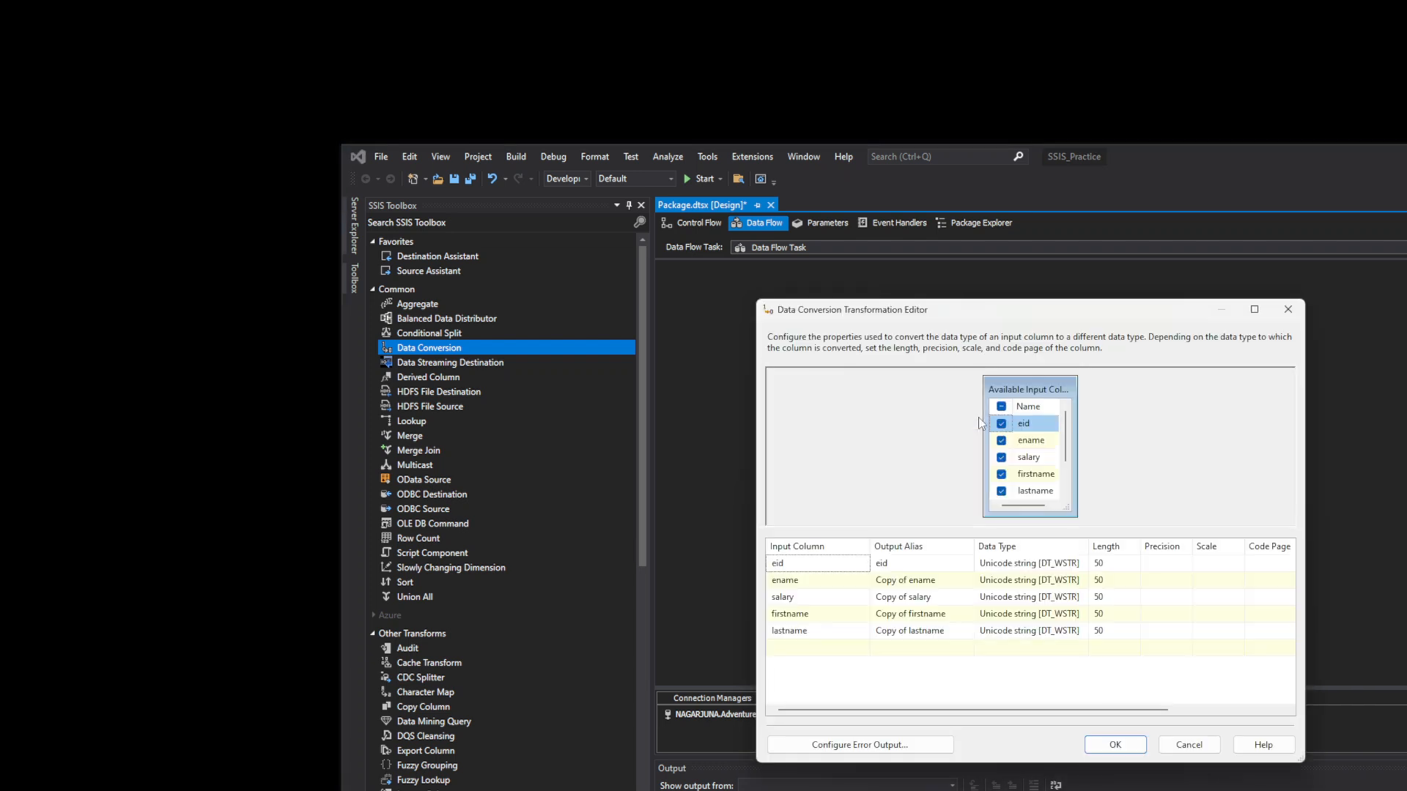
{"action": "left_click", "coordinate": [863, 649]}
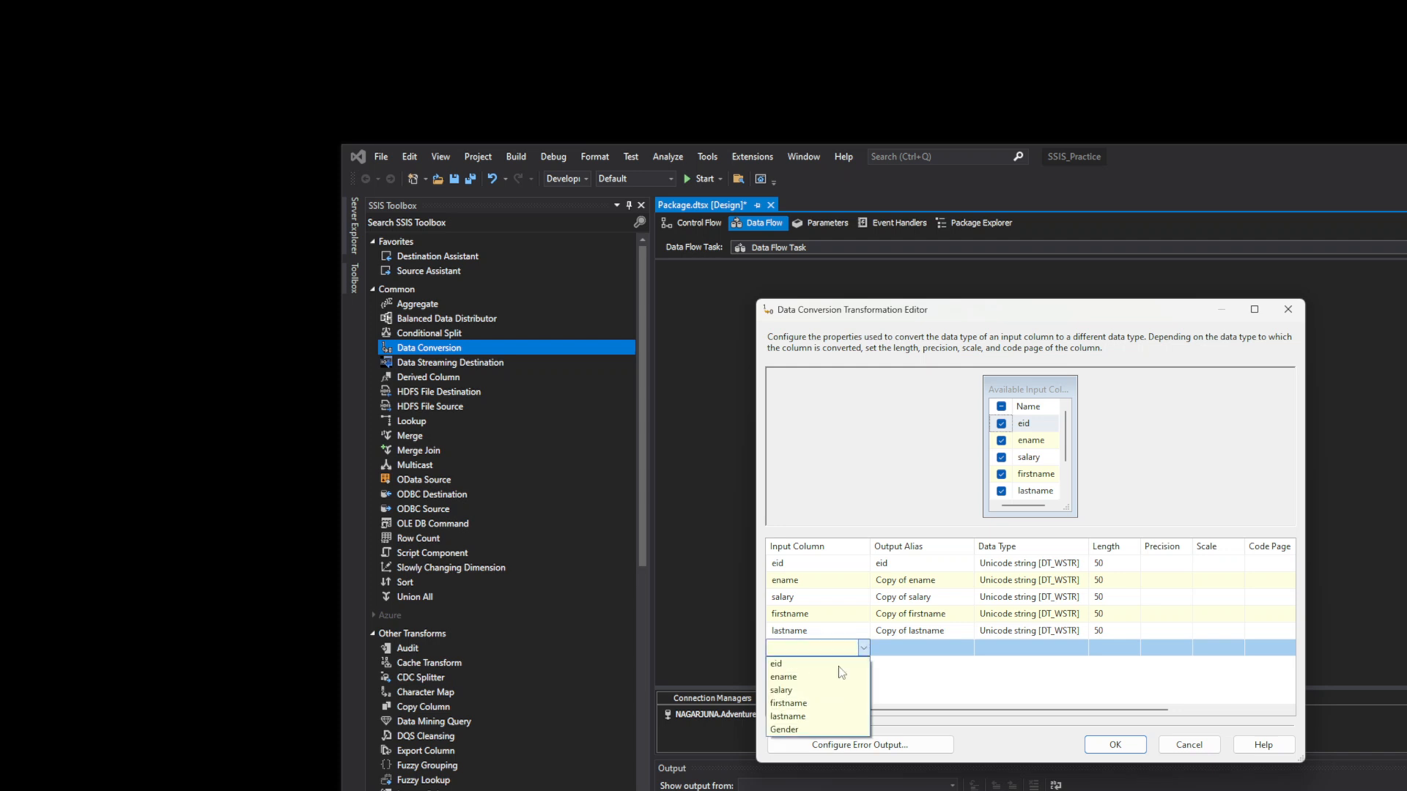
{"action": "left_click", "coordinate": [787, 730]}
{"action": "left_click", "coordinate": [1029, 648]}
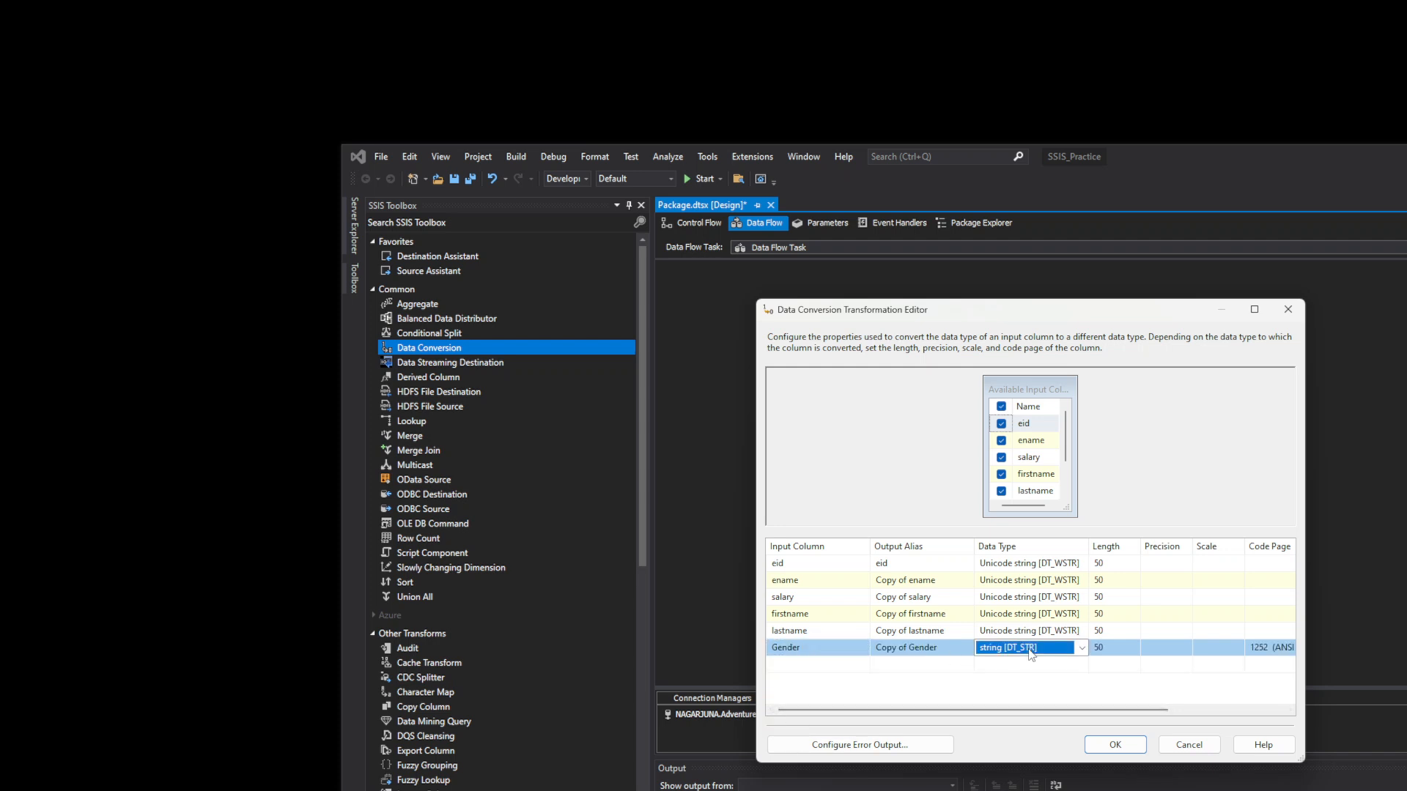
{"action": "left_click", "coordinate": [1082, 648]}
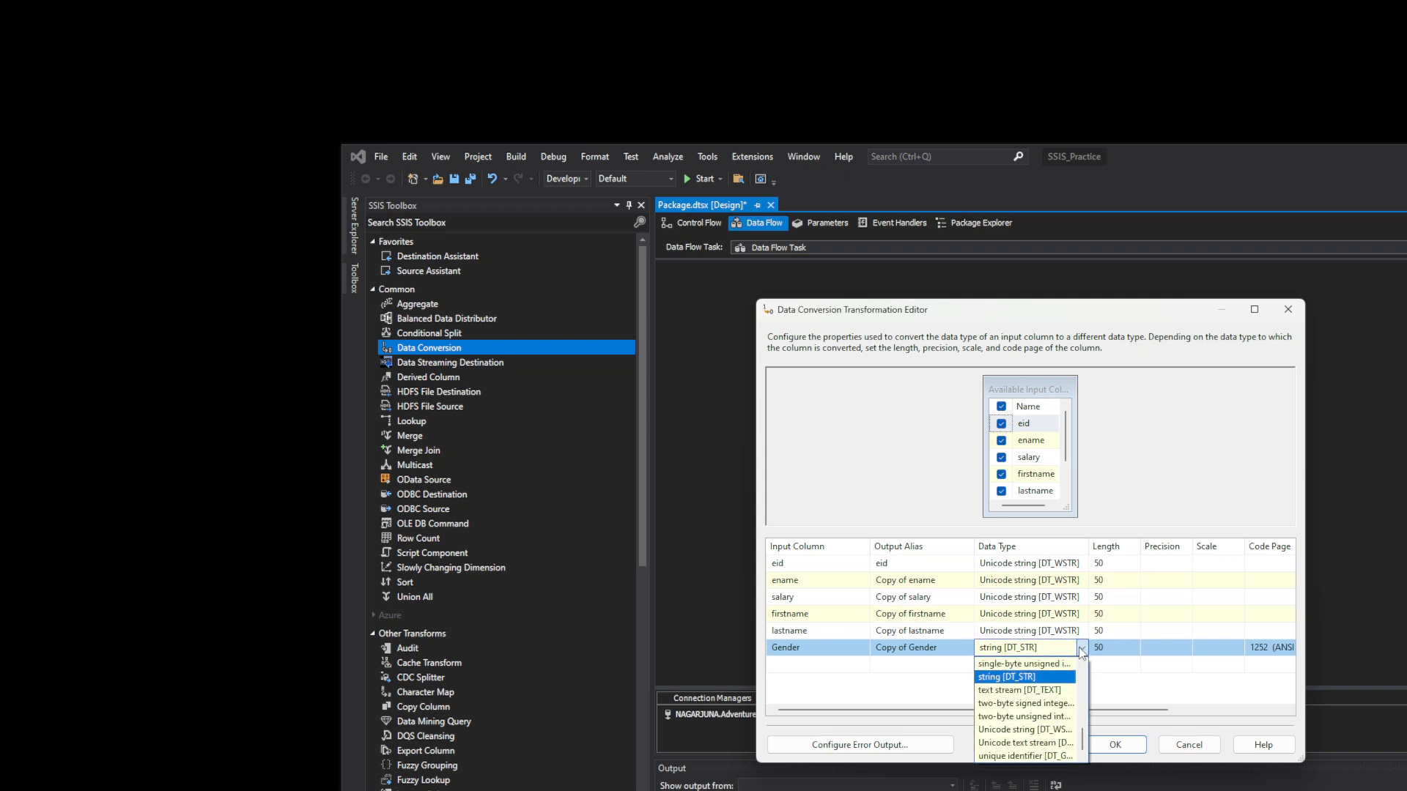
{"action": "left_click", "coordinate": [1069, 734]}
{"action": "left_click_drag", "start_coordinate": [1089, 546], "coordinate": [1168, 555]}
{"action": "left_click", "coordinate": [1156, 648]}
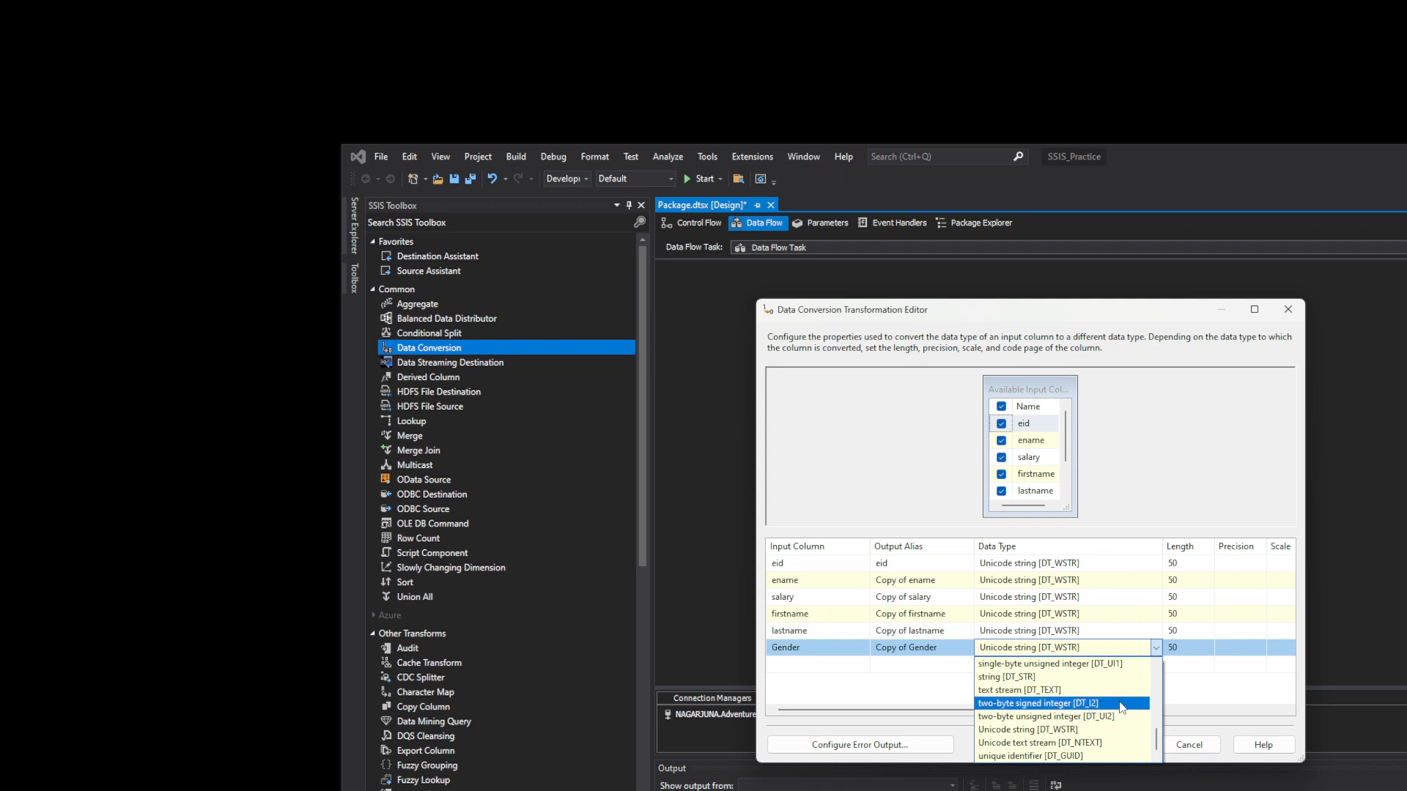
{"action": "left_click_drag", "start_coordinate": [1156, 740], "coordinate": [1157, 722]}
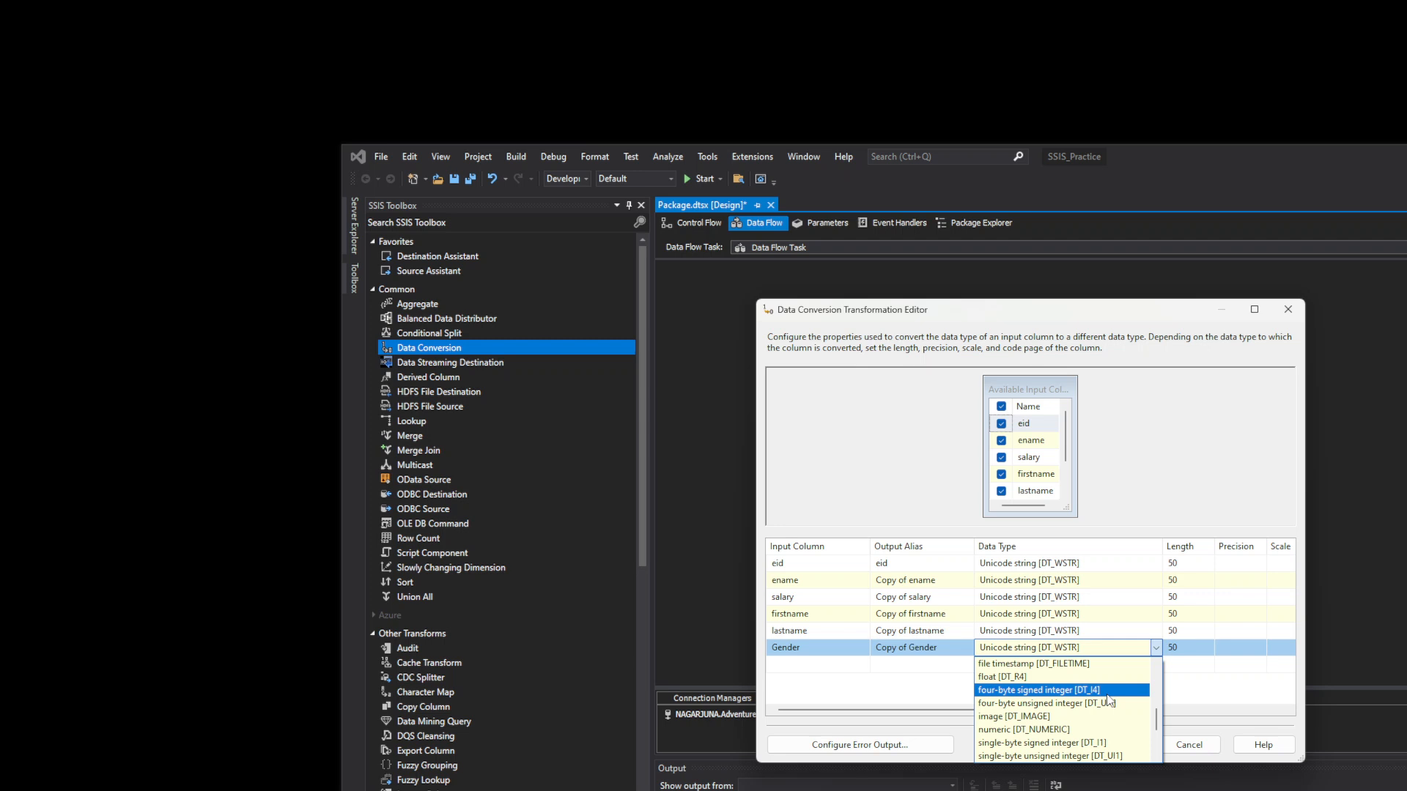
{"action": "left_click", "coordinate": [1226, 695]}
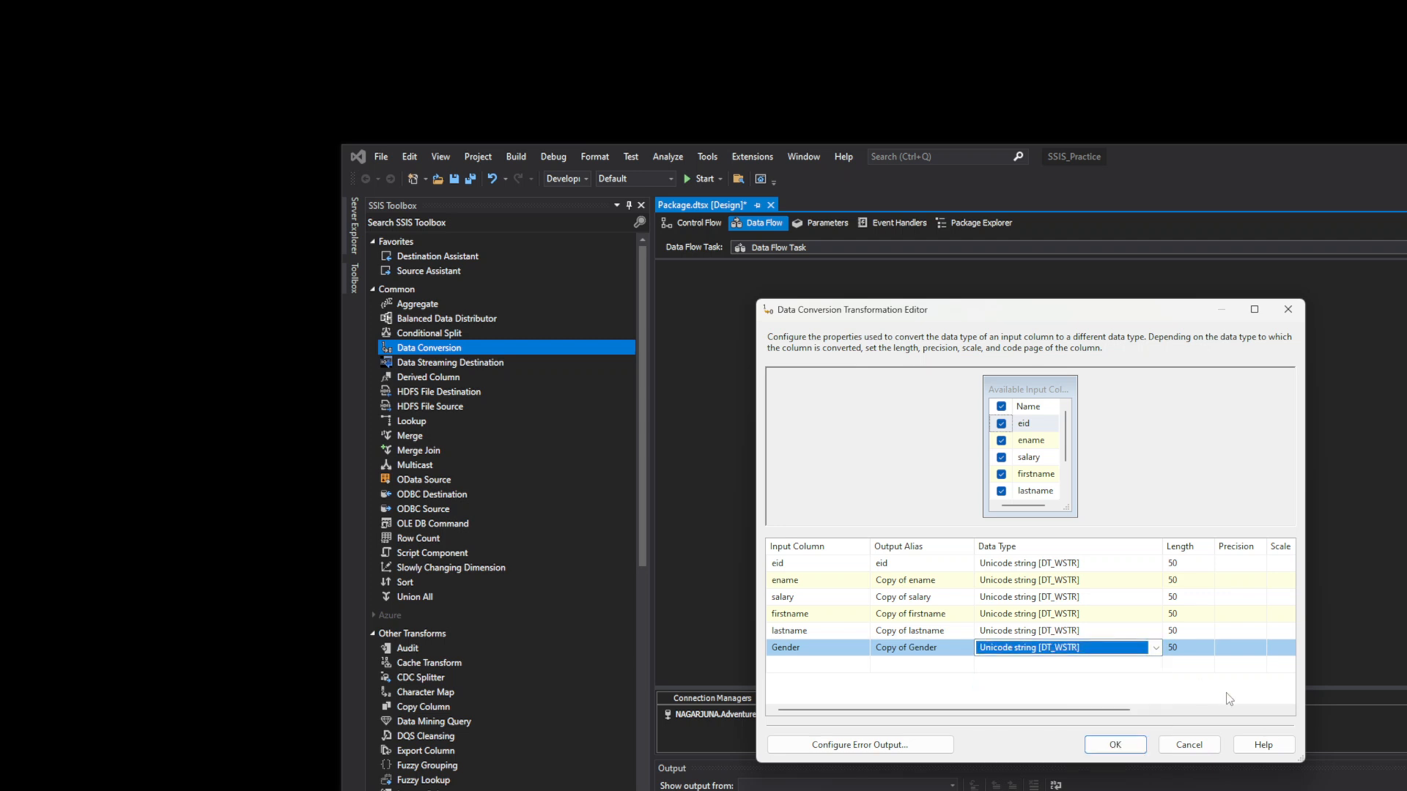
{"action": "left_click", "coordinate": [1114, 745]}
- Map Copy of Gender to the Excel Destination's Gender column, then run the package
{"action": "right_click", "coordinate": [1103, 520]}
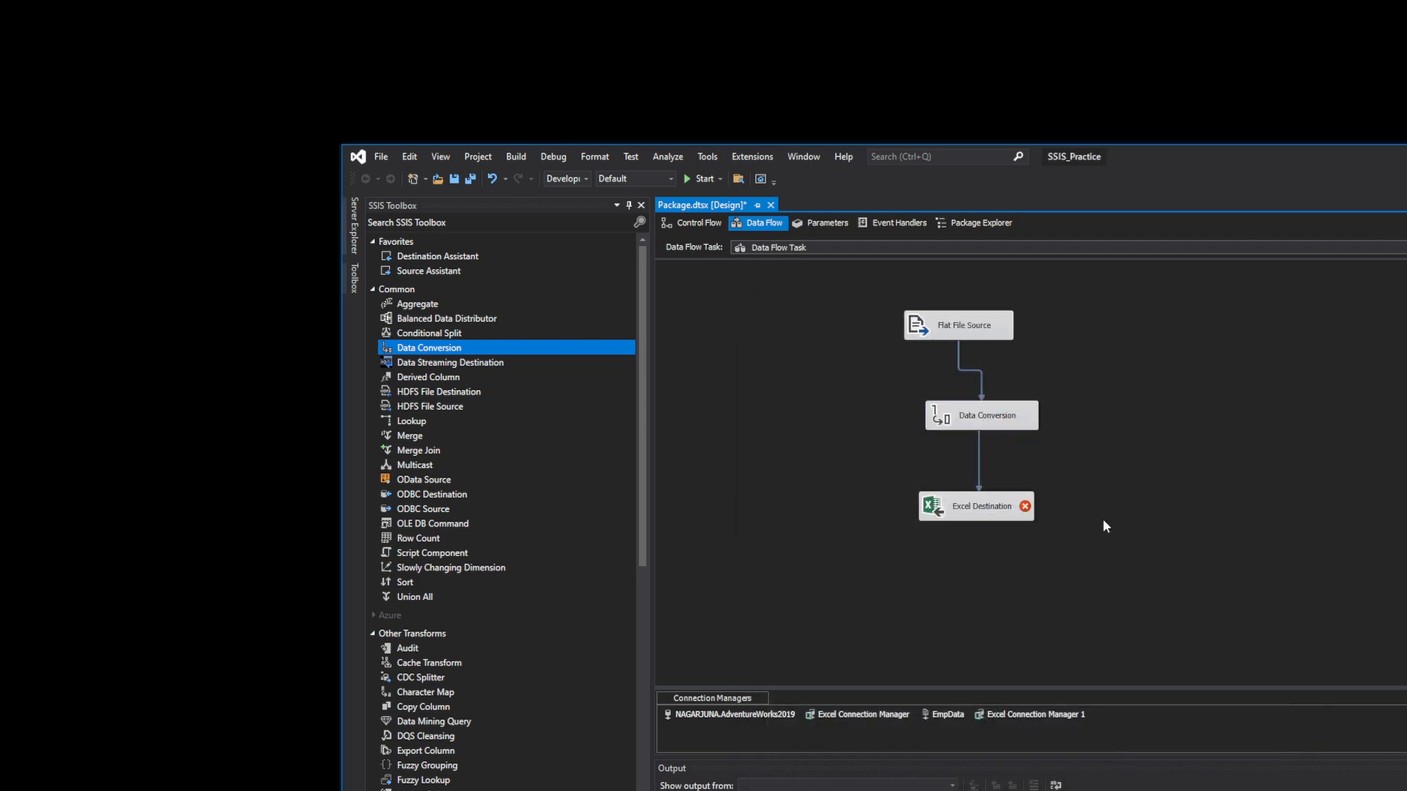
{"action": "left_click", "coordinate": [1096, 491]}
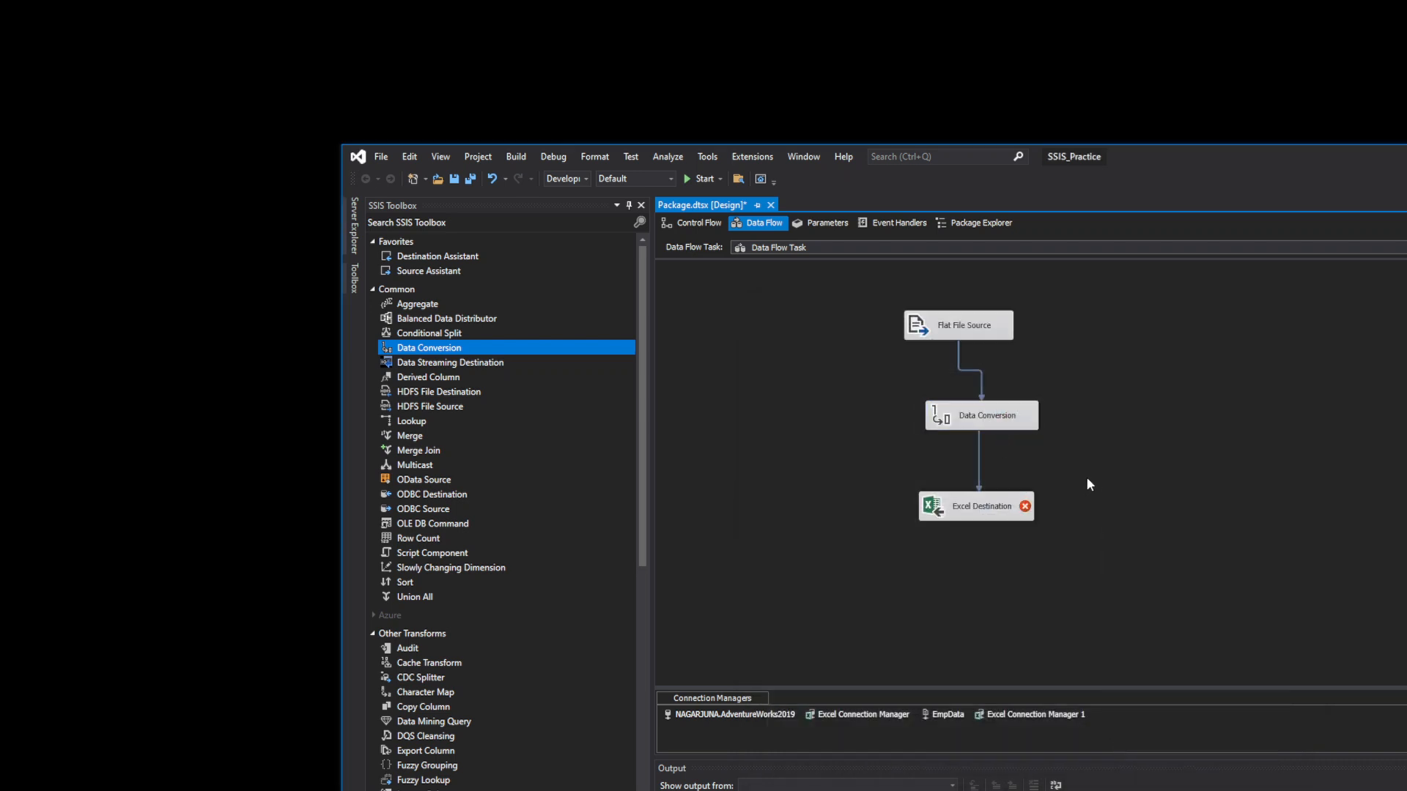
{"action": "double_click", "coordinate": [995, 518]}
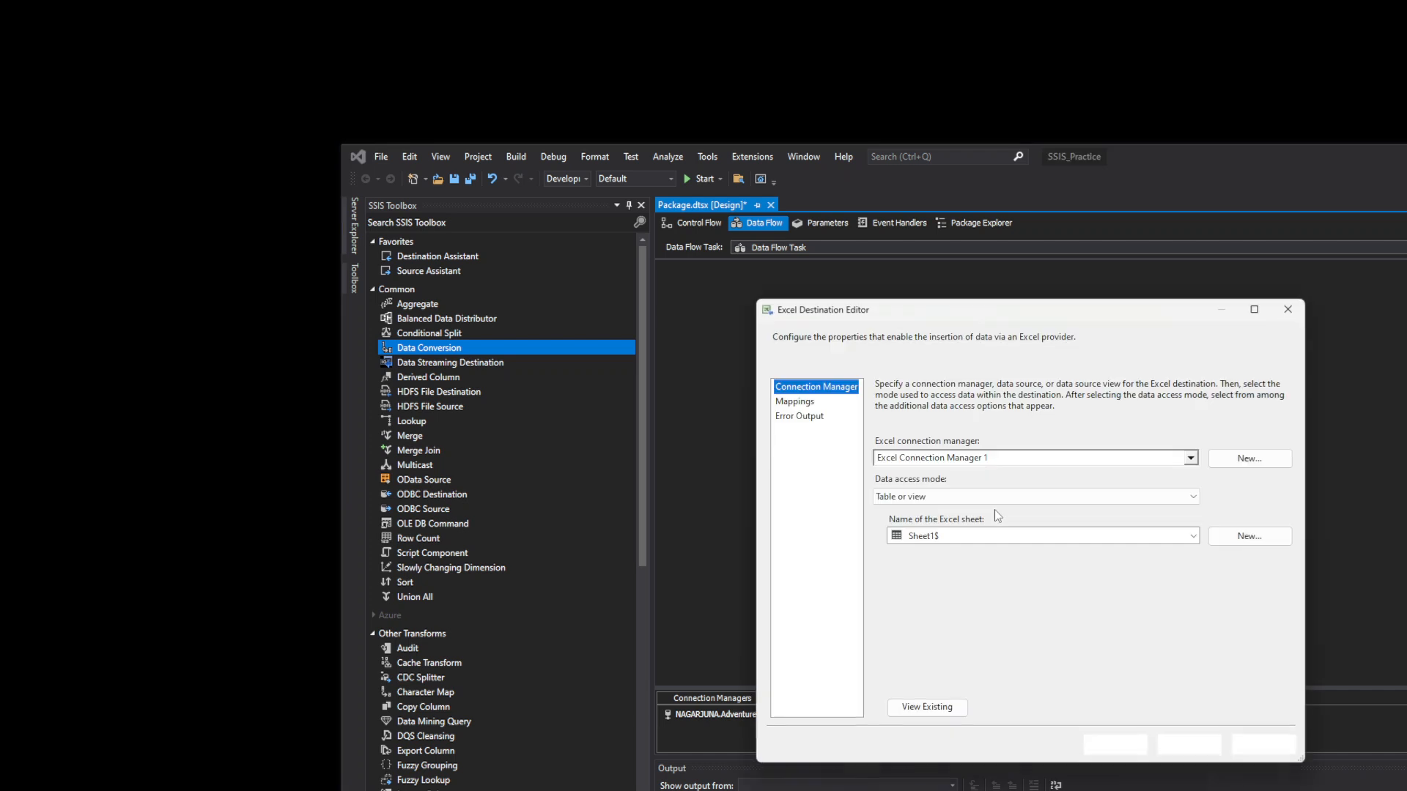
{"action": "left_click", "coordinate": [795, 401]}
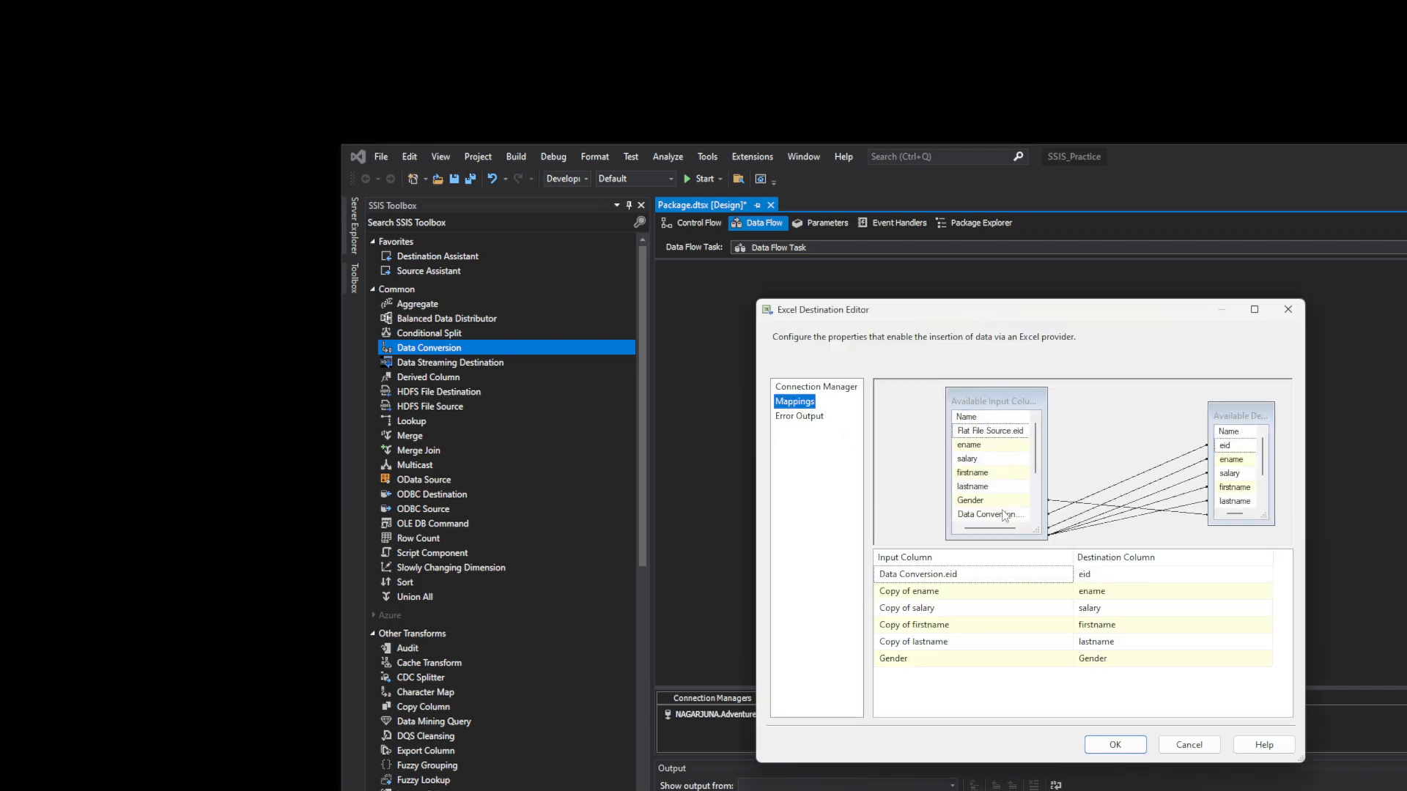
{"action": "left_click", "coordinate": [1055, 659]}
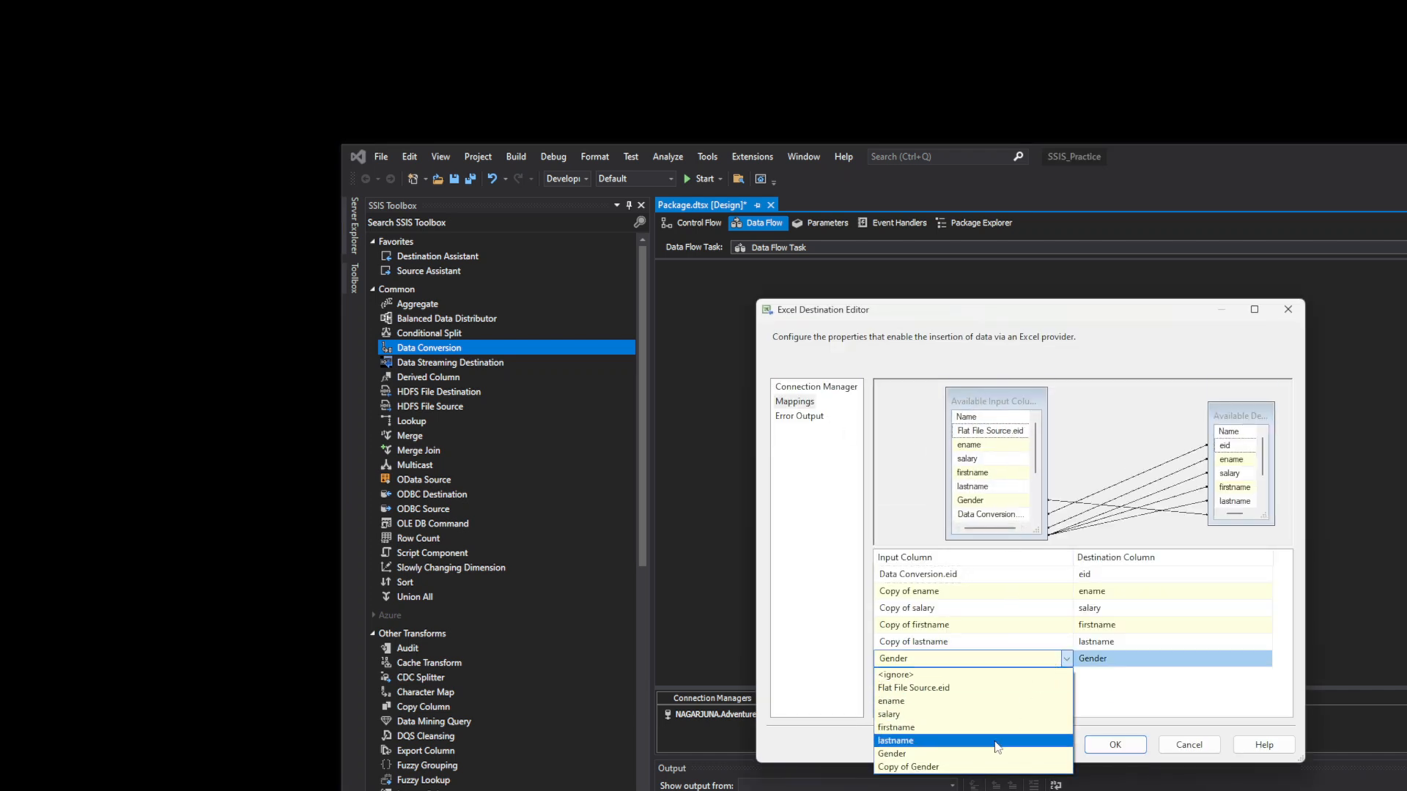
{"action": "left_click", "coordinate": [978, 767]}
{"action": "left_click", "coordinate": [1184, 654]}
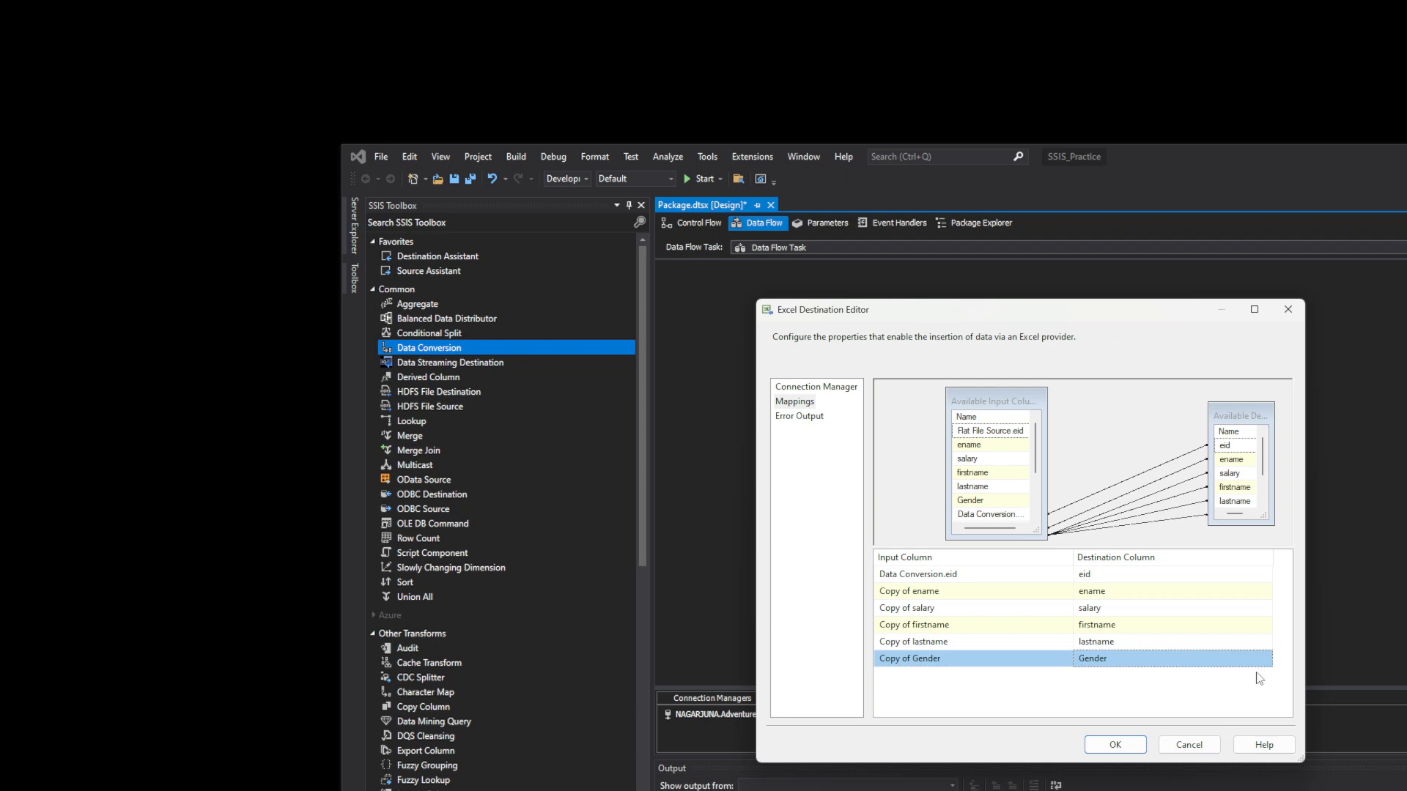
{"action": "left_click", "coordinate": [1114, 745]}
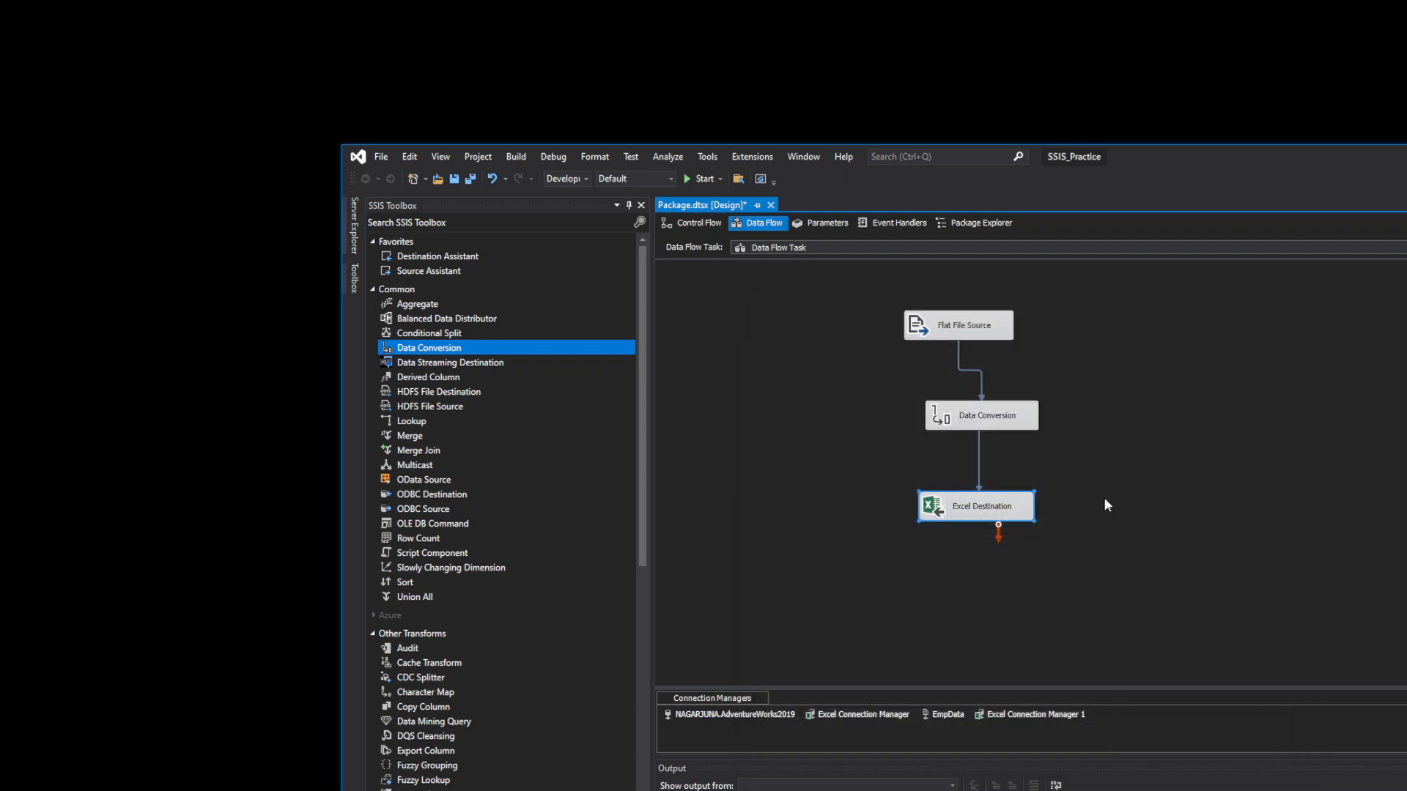
{"action": "right_click", "coordinate": [1114, 466]}
{"action": "left_click", "coordinate": [753, 303]}
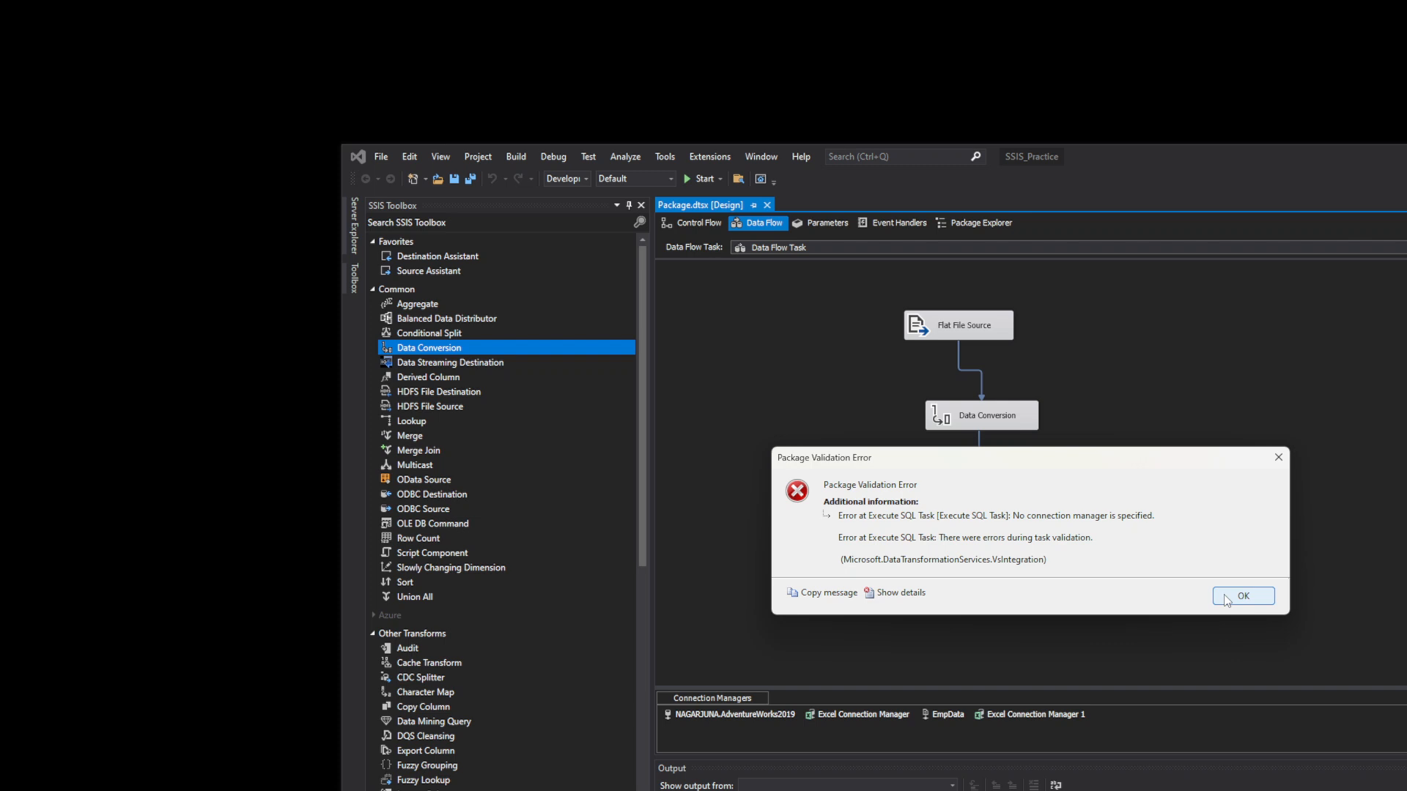
- Dismiss the validation error, then delete the loop containers and the Execute SQL, File System and Send Mail tasks
{"action": "left_click", "coordinate": [1226, 598]}
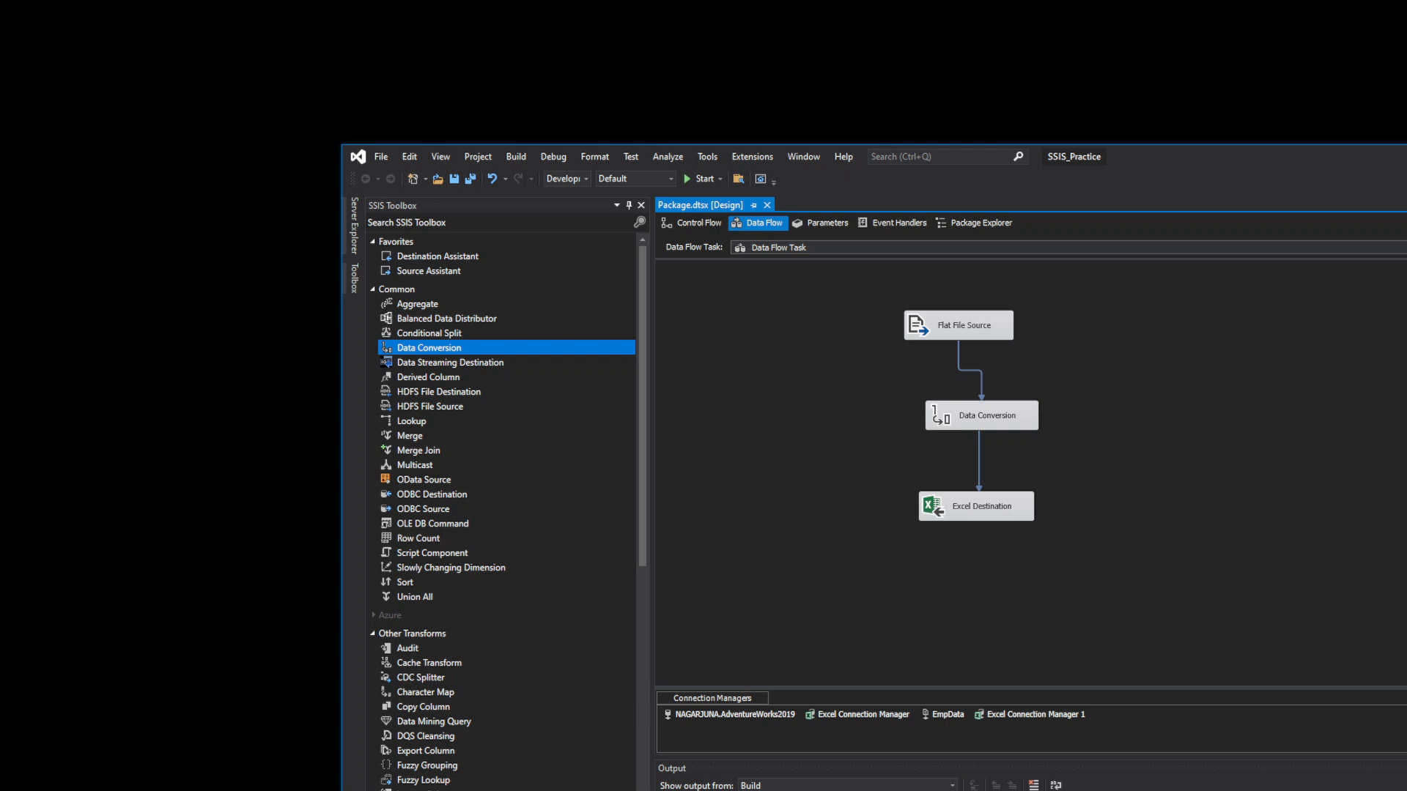
{"action": "left_click", "coordinate": [689, 223]}
{"action": "left_click_drag", "start_coordinate": [1326, 612], "coordinate": [1162, 262]}
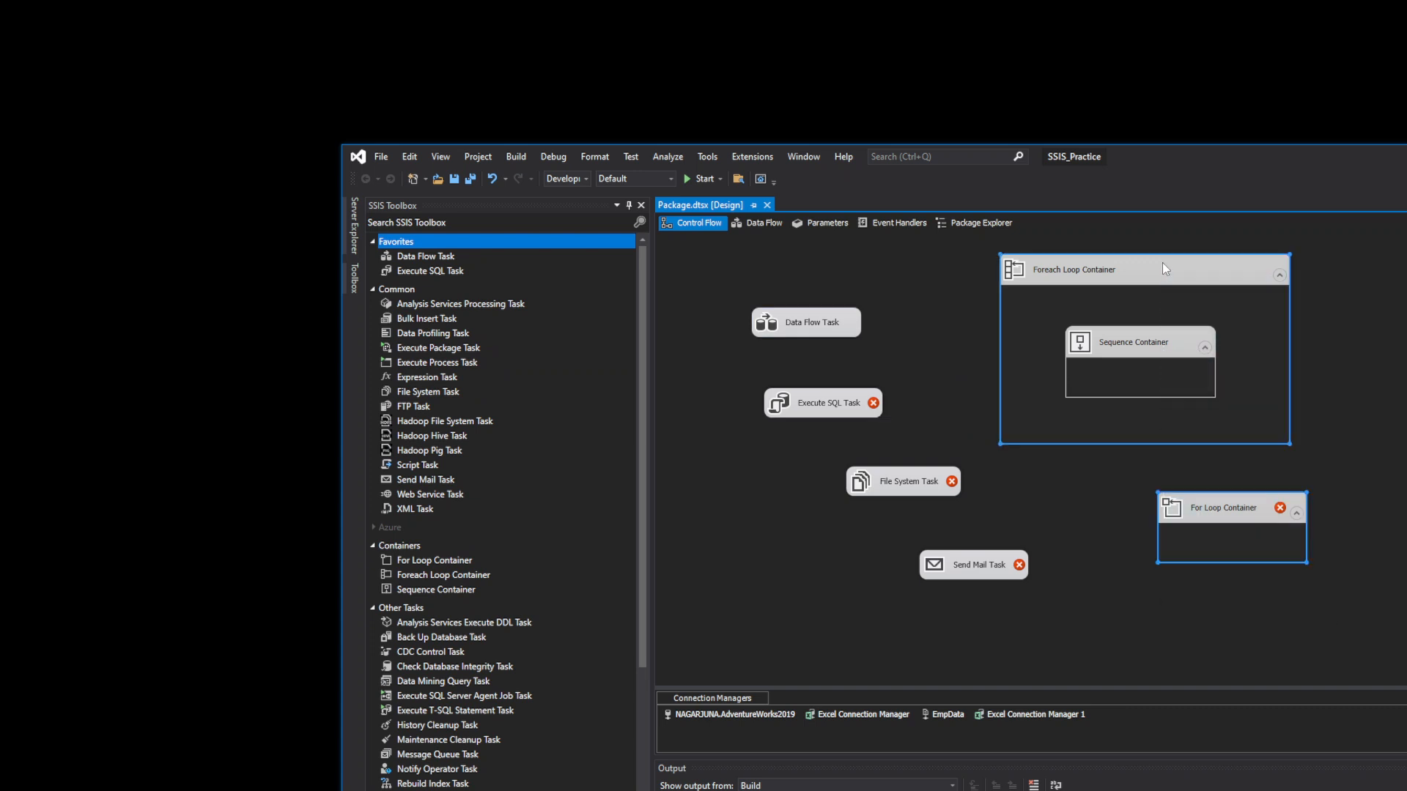
{"action": "key", "text": "Delete"}
{"action": "left_click_drag", "start_coordinate": [1079, 640], "coordinate": [760, 382]}
{"action": "key", "text": "Delete"}
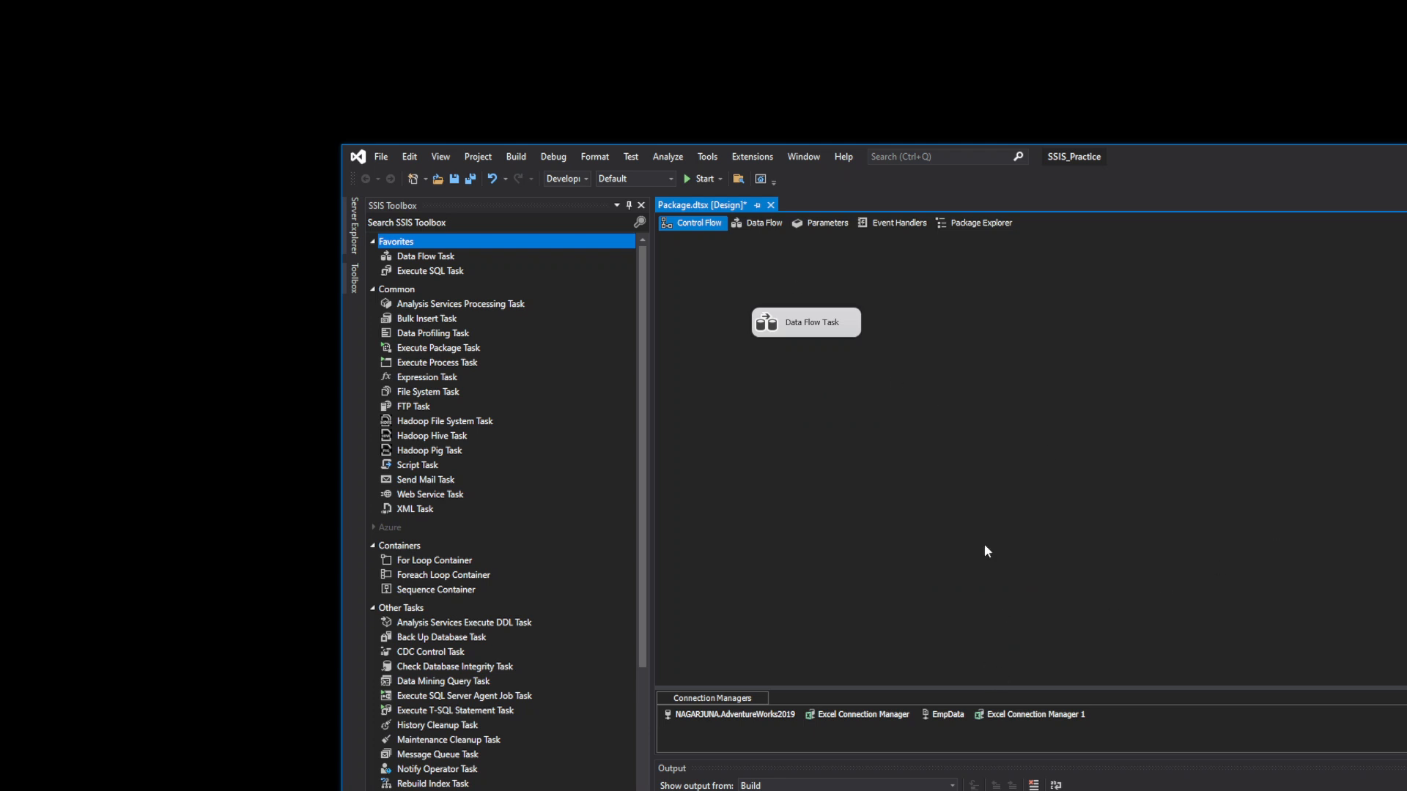
- Check the Excel connection and Flat File Source in the data flow, then save and run
{"action": "left_click", "coordinate": [774, 225]}
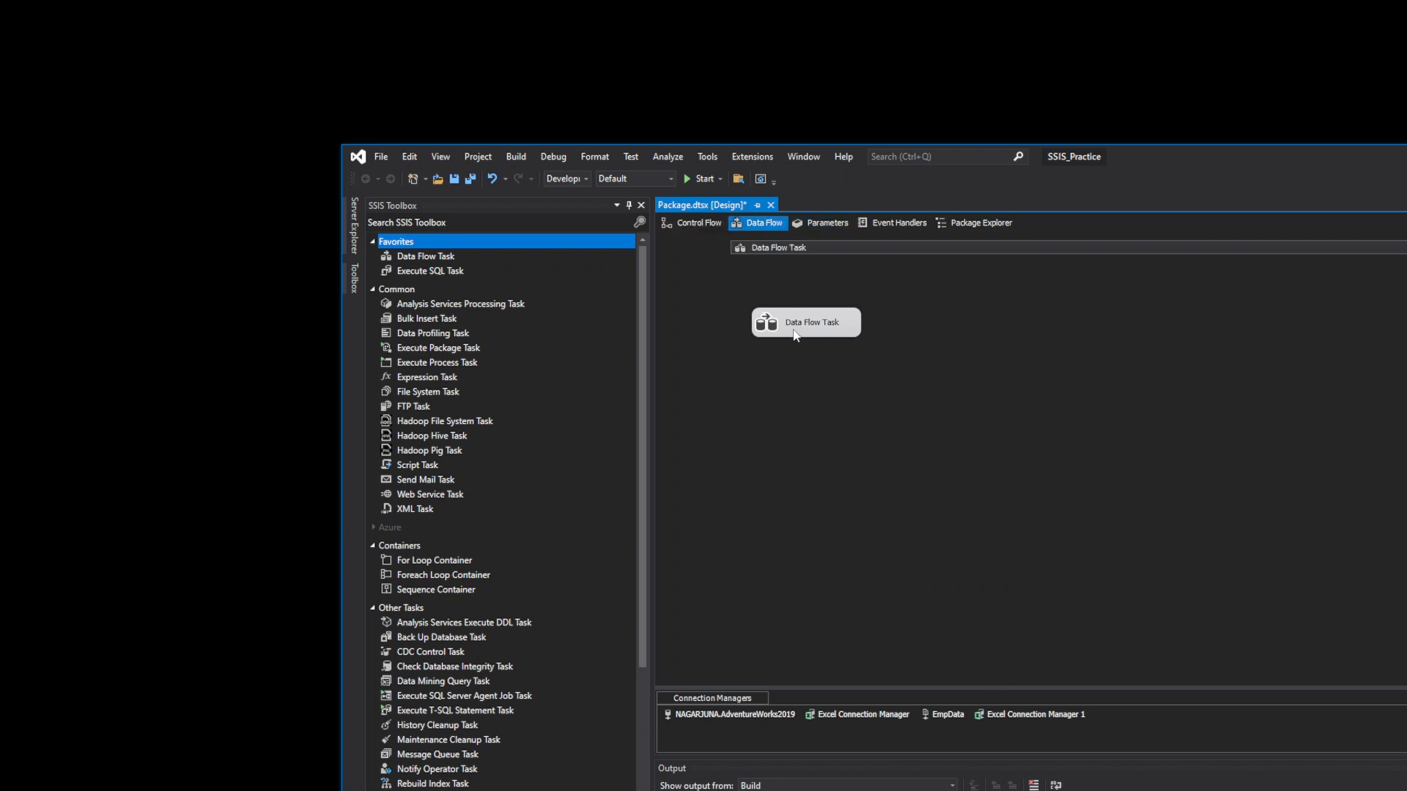
{"action": "double_click", "coordinate": [1032, 715]}
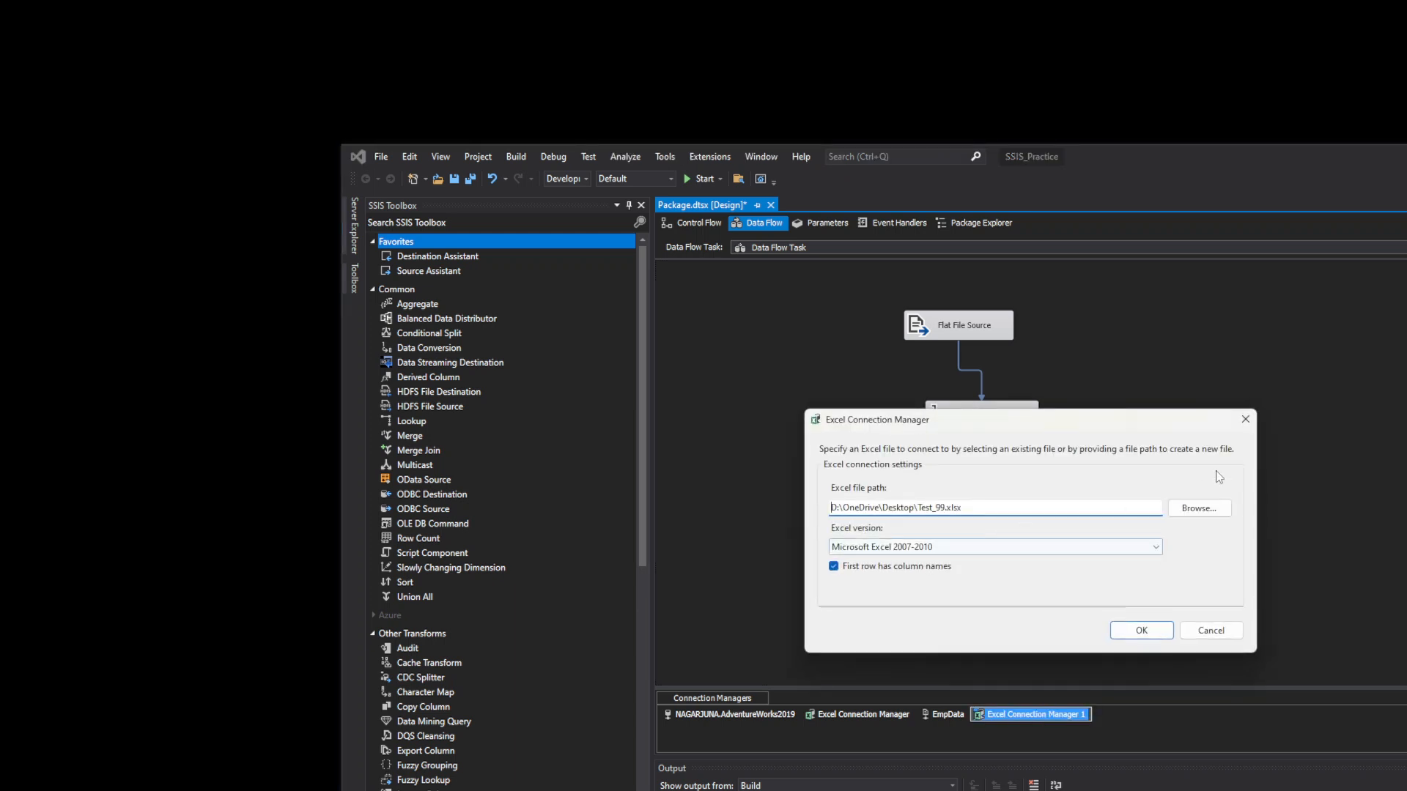
{"action": "left_click", "coordinate": [1245, 419]}
{"action": "double_click", "coordinate": [952, 326]}
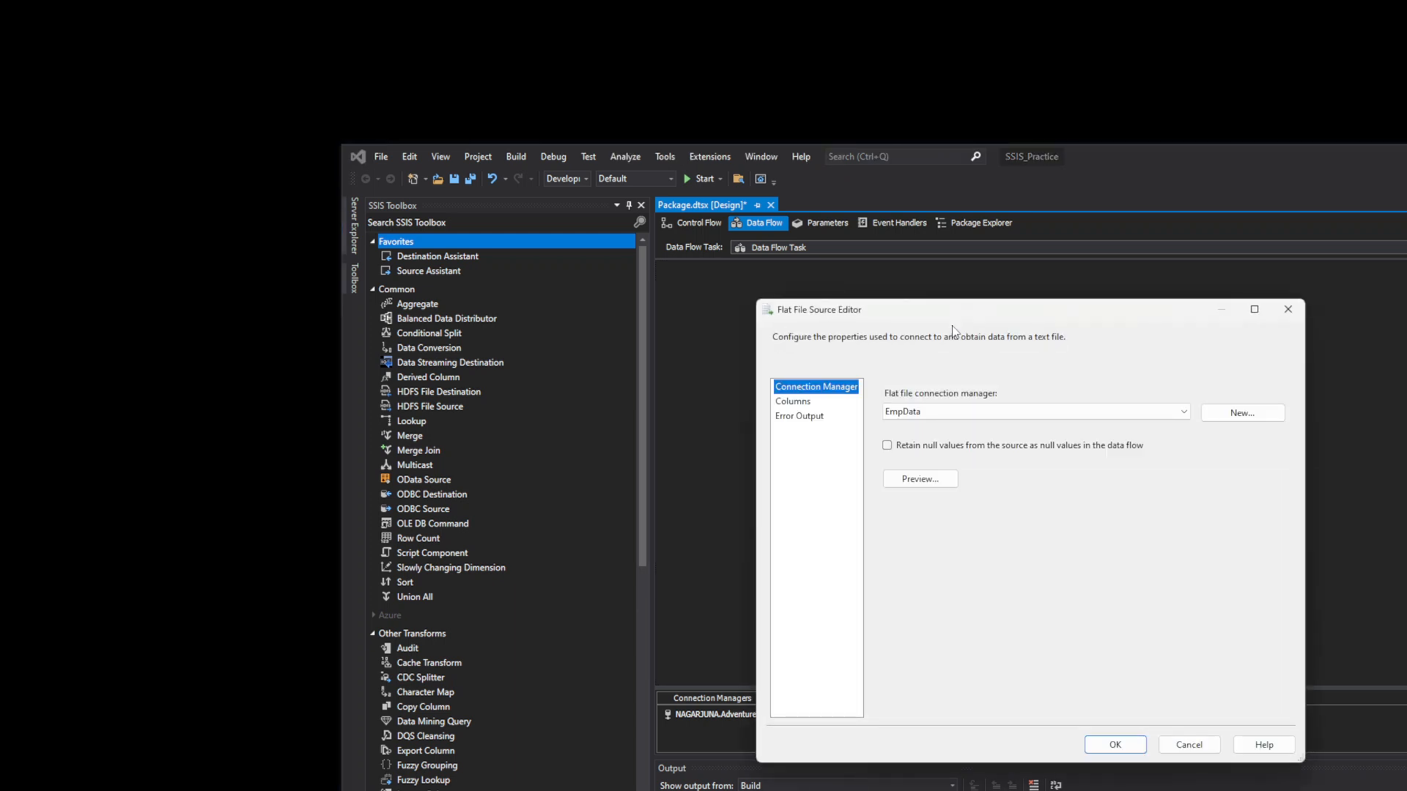
{"action": "left_click", "coordinate": [1288, 310]}
{"action": "left_click", "coordinate": [1112, 564]}
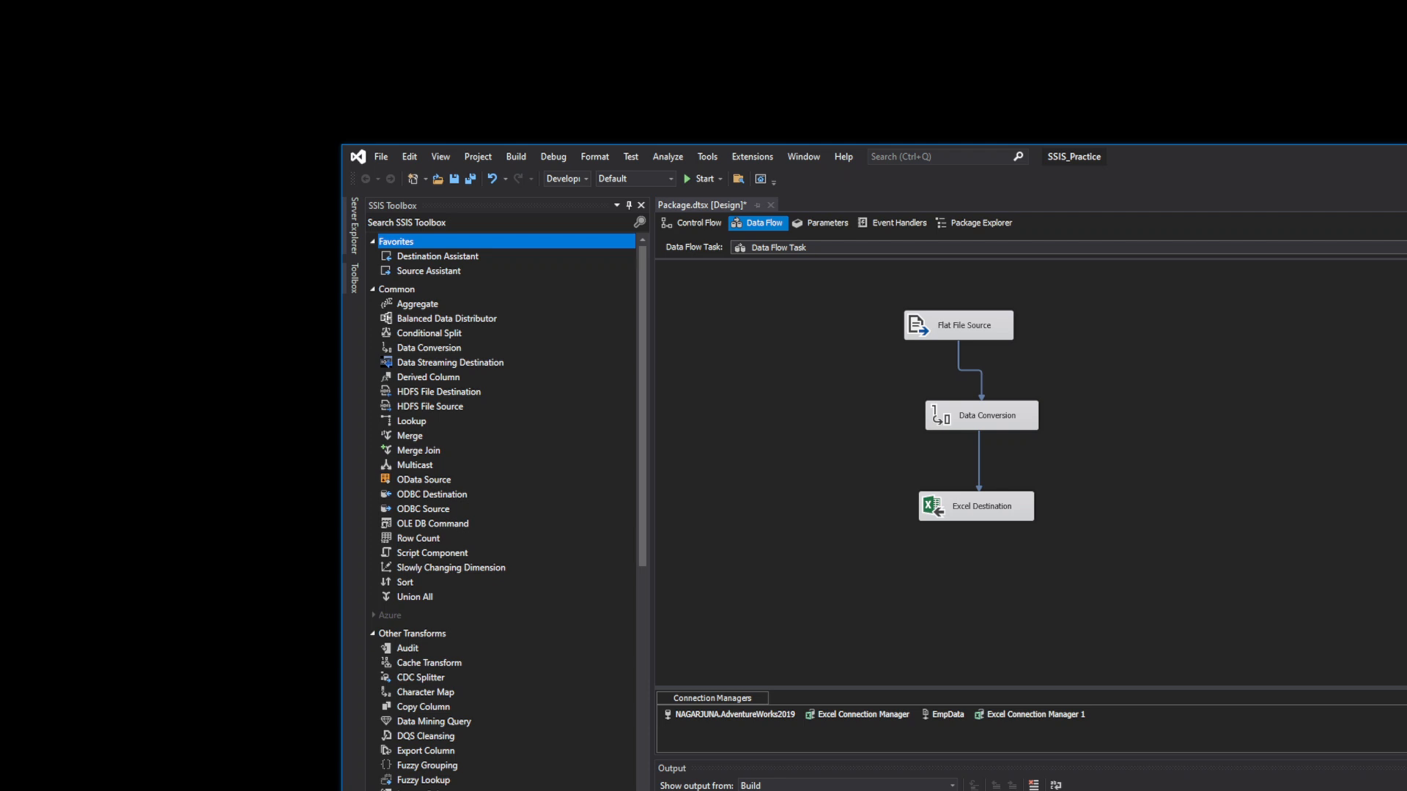
{"action": "key", "text": "ctrl+s"}
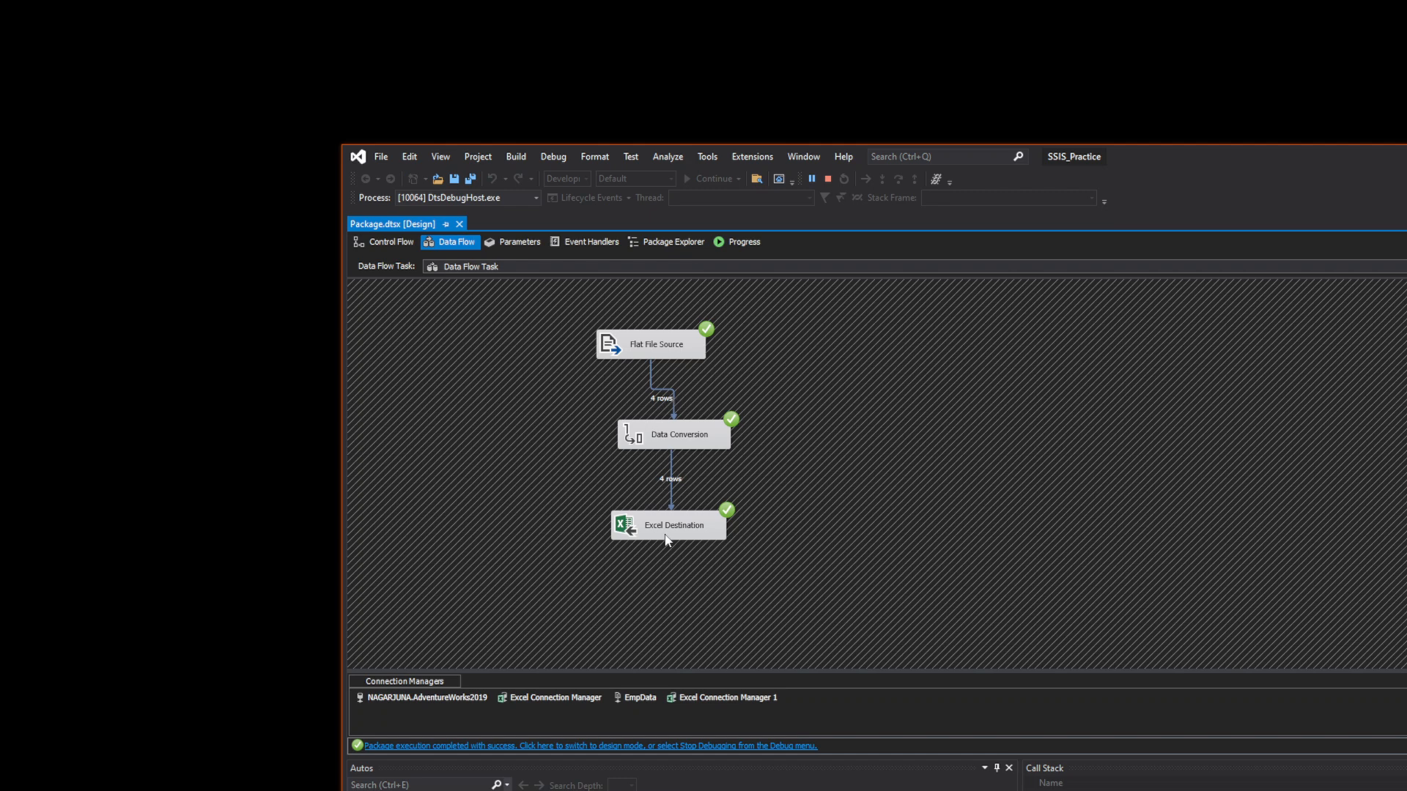
- Scroll the Progress log of the successful run, then switch to Package Explorer
{"action": "left_click", "coordinate": [734, 245]}
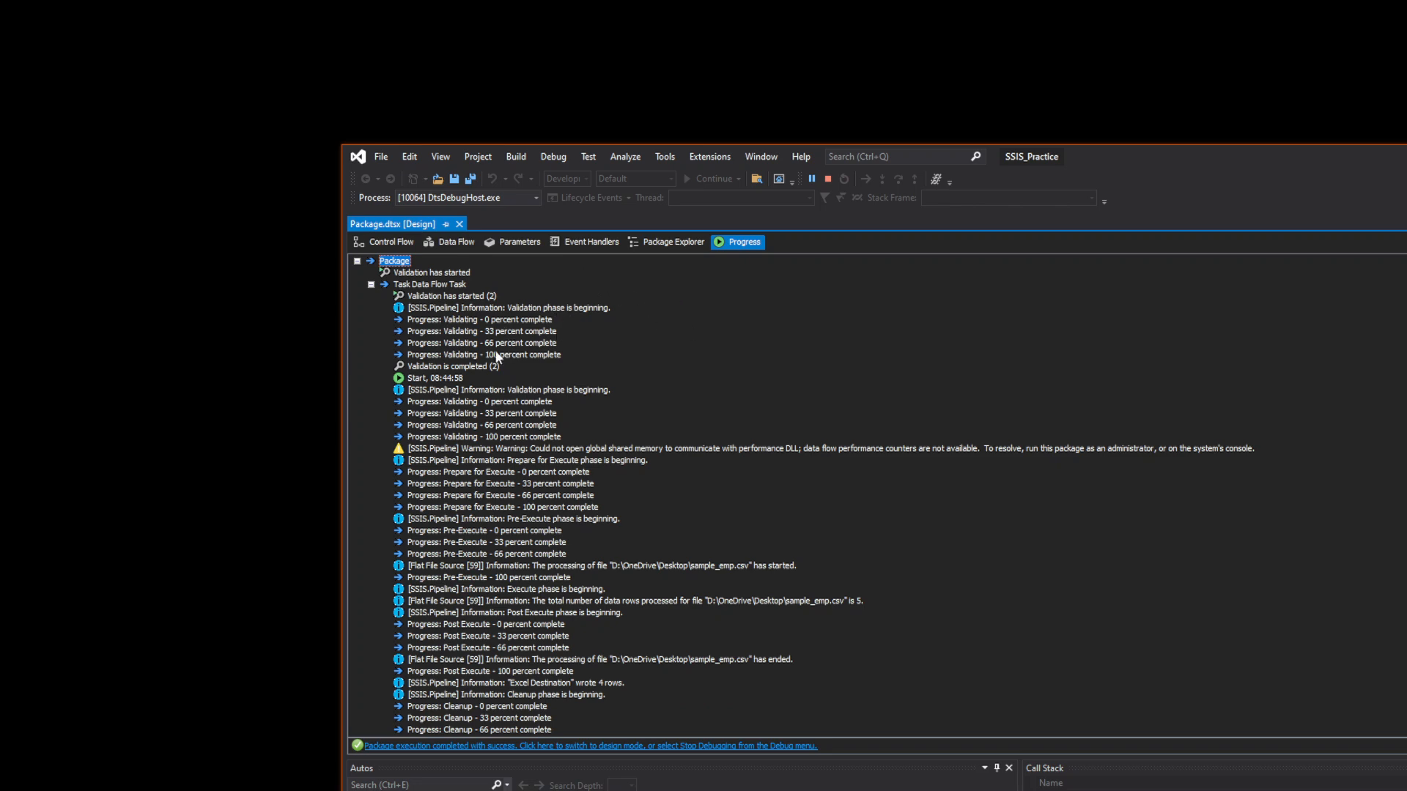
{"action": "scroll", "coordinate": [475, 465], "scroll_direction": "down", "scroll_amount": 2}
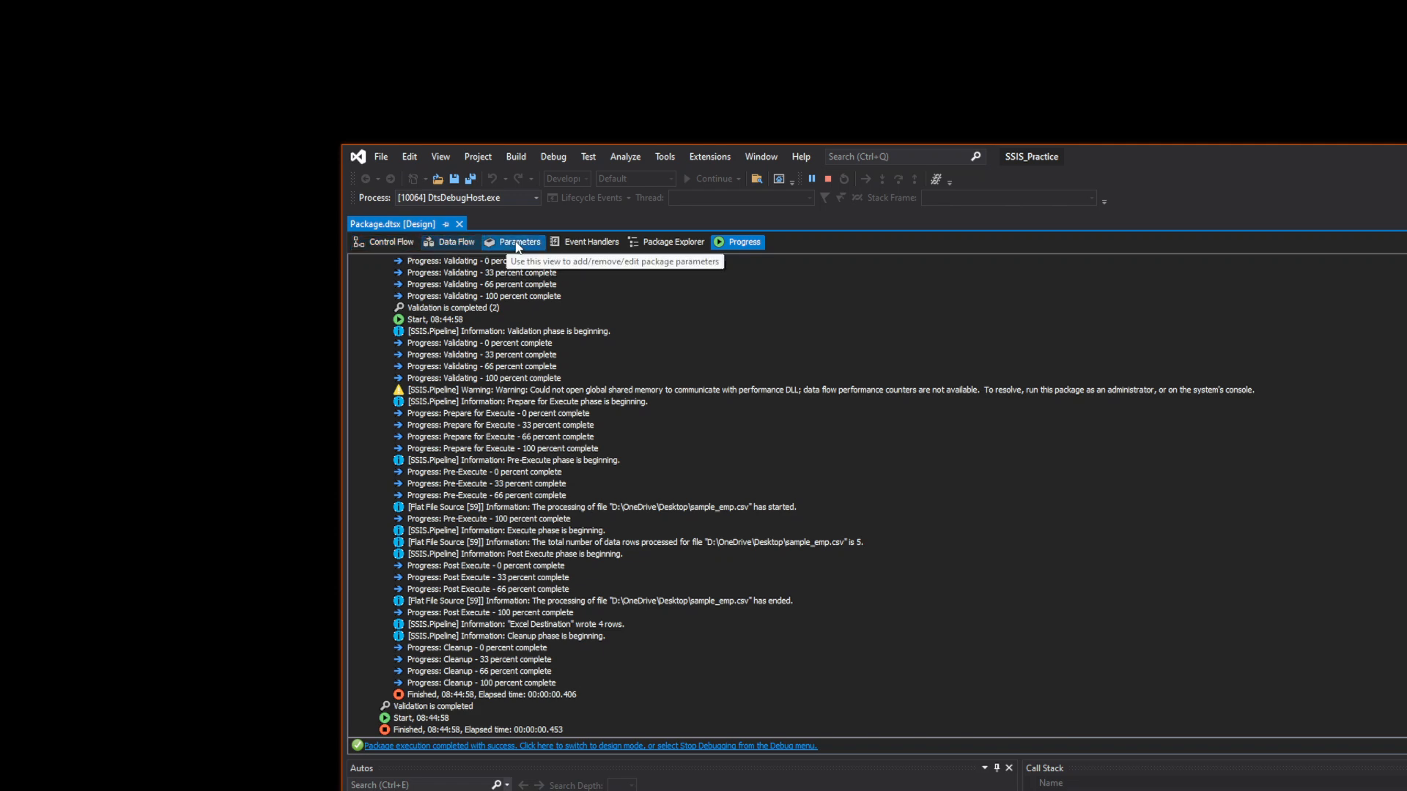
{"action": "left_click", "coordinate": [669, 243]}
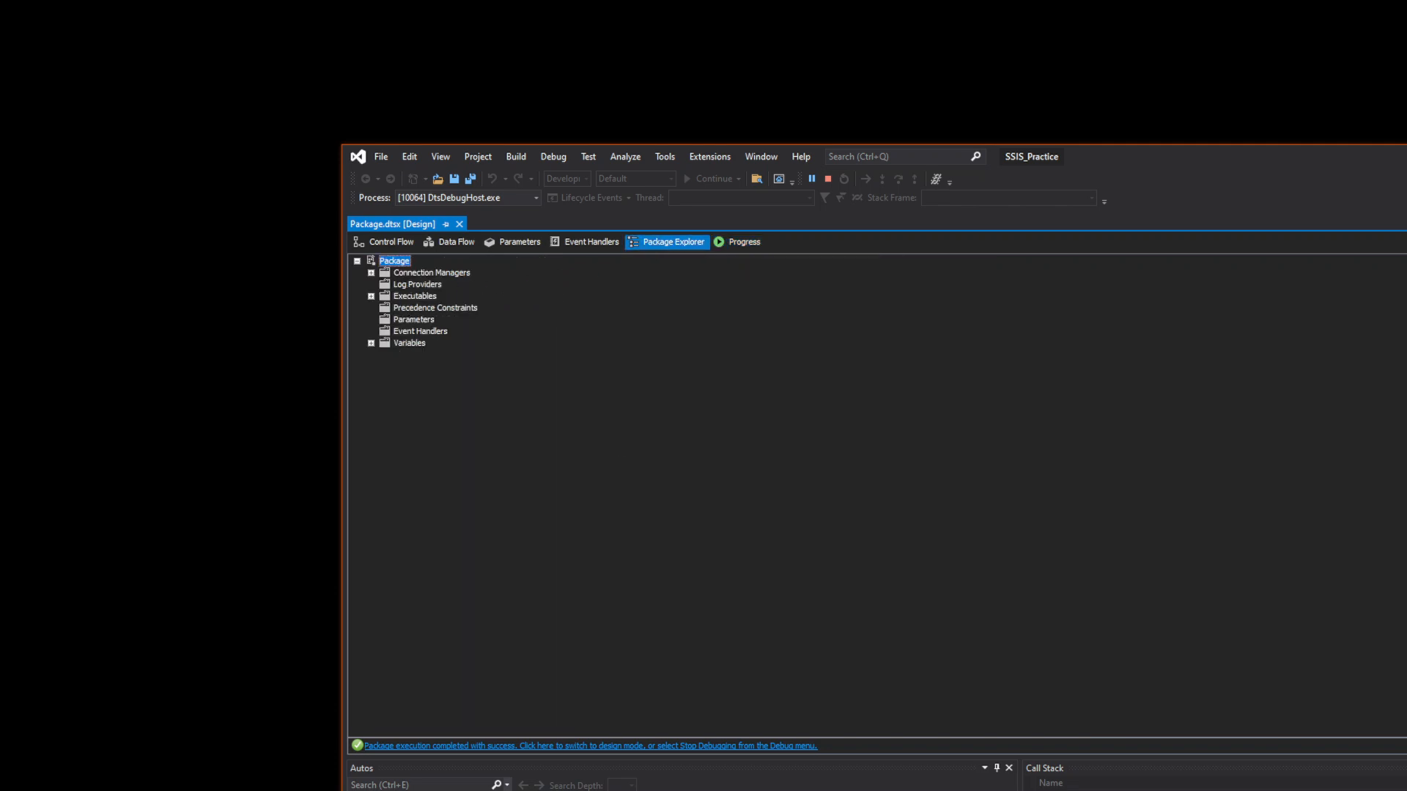
- Expand Connection Managers and inspect the EmpData and AdventureWorks2019 connections
{"action": "left_click", "coordinate": [371, 272]}
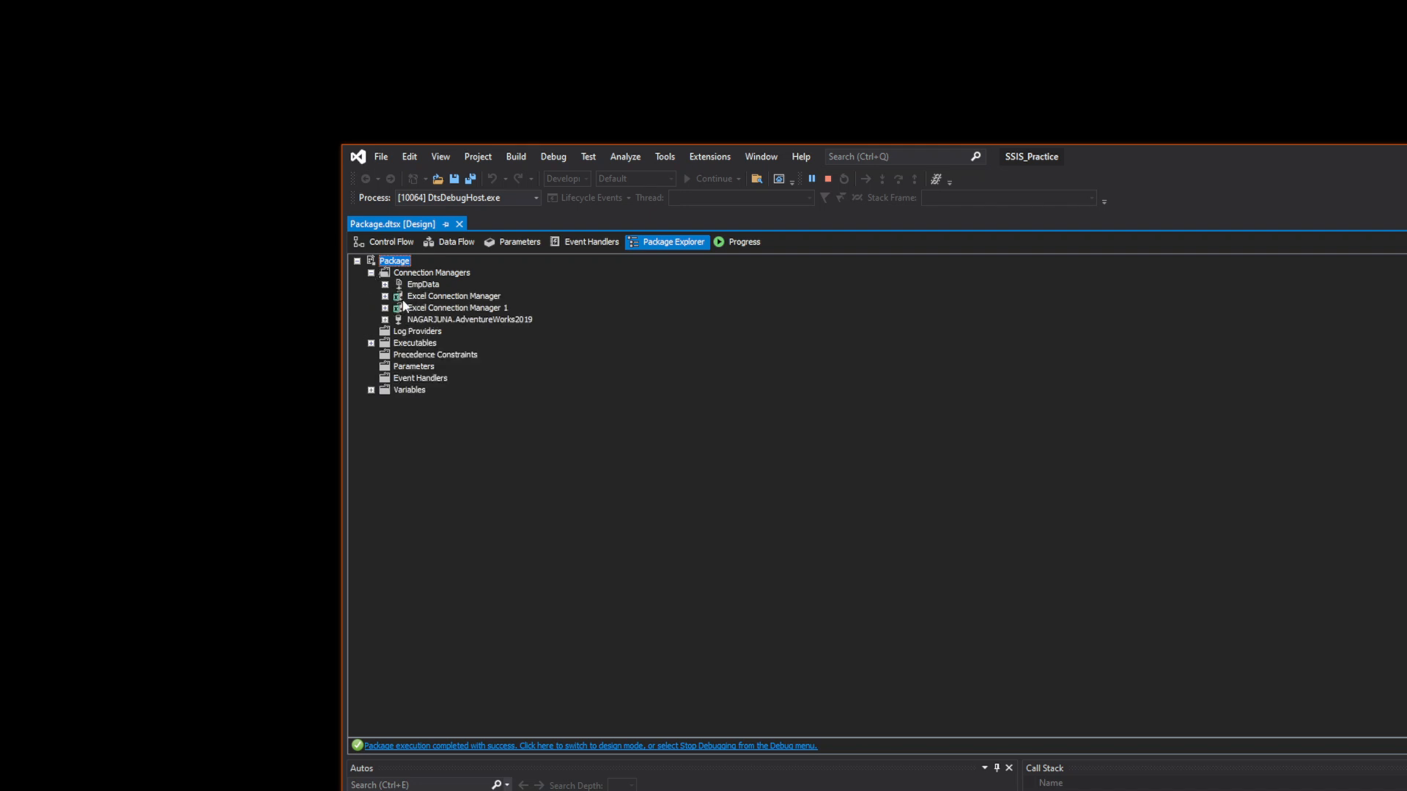
{"action": "left_click", "coordinate": [385, 284]}
{"action": "left_click", "coordinate": [399, 297]}
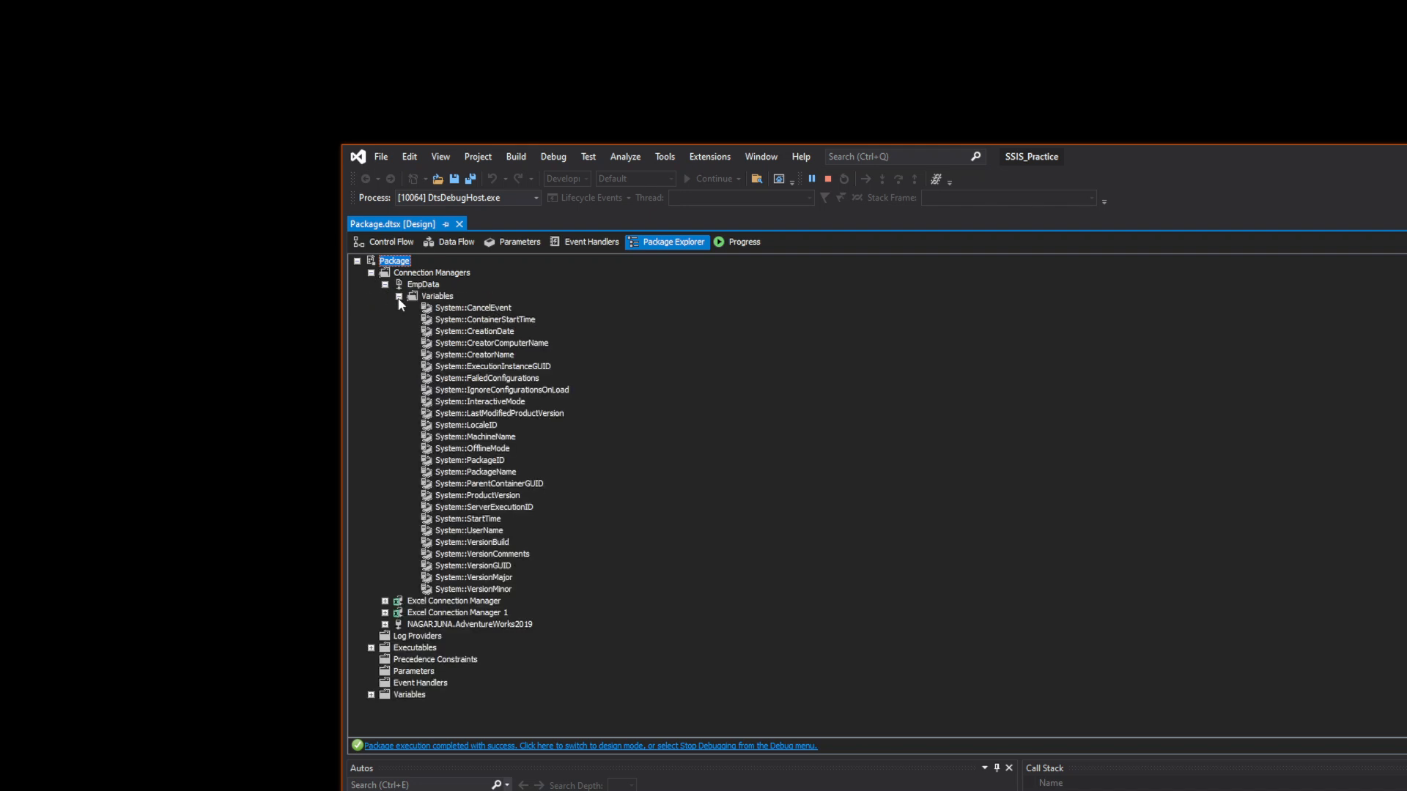
{"action": "left_click", "coordinate": [384, 285]}
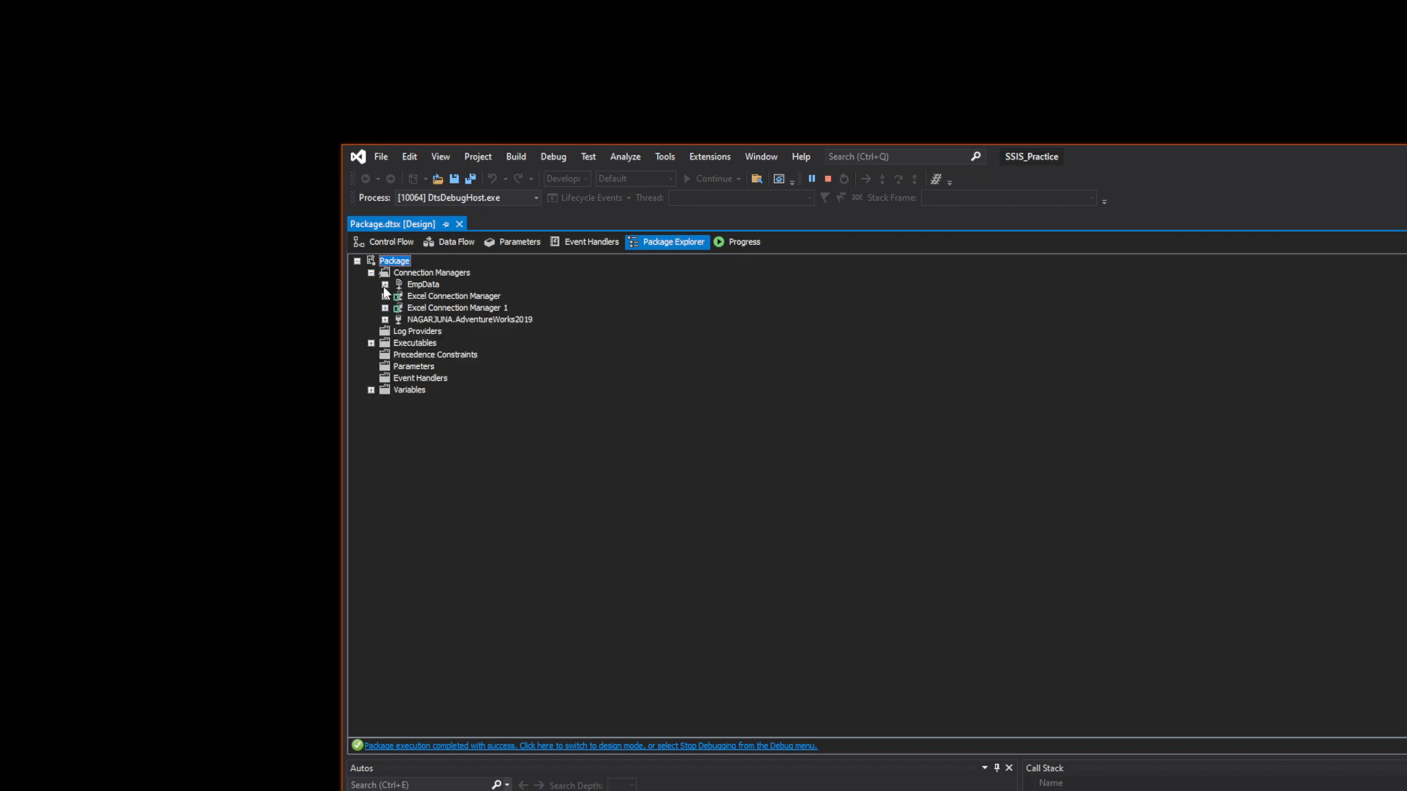
{"action": "left_click", "coordinate": [411, 322]}
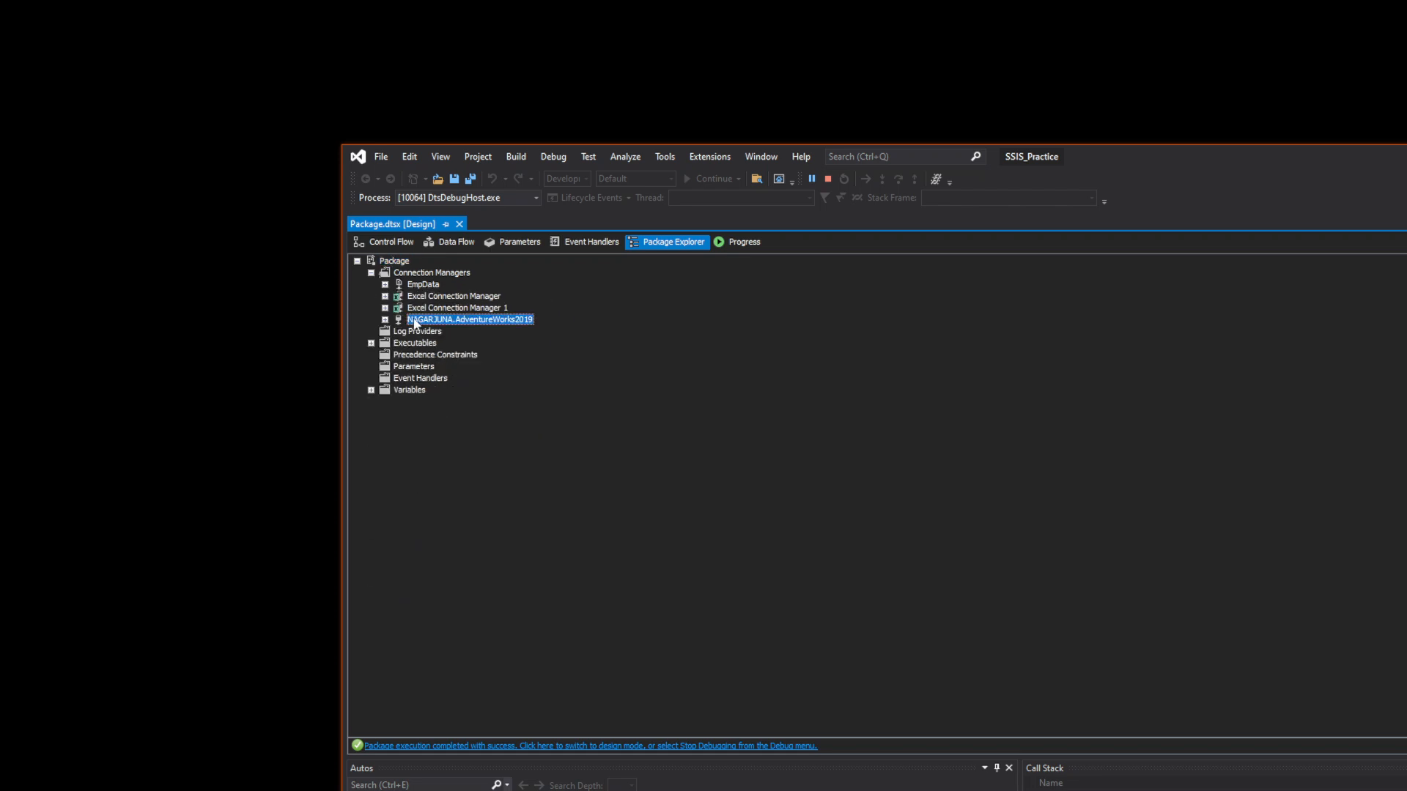
- Browse the Data Flow Task's components, Parameters, Event Handlers and Variables, then stop debugging
{"action": "left_click", "coordinate": [370, 343]}
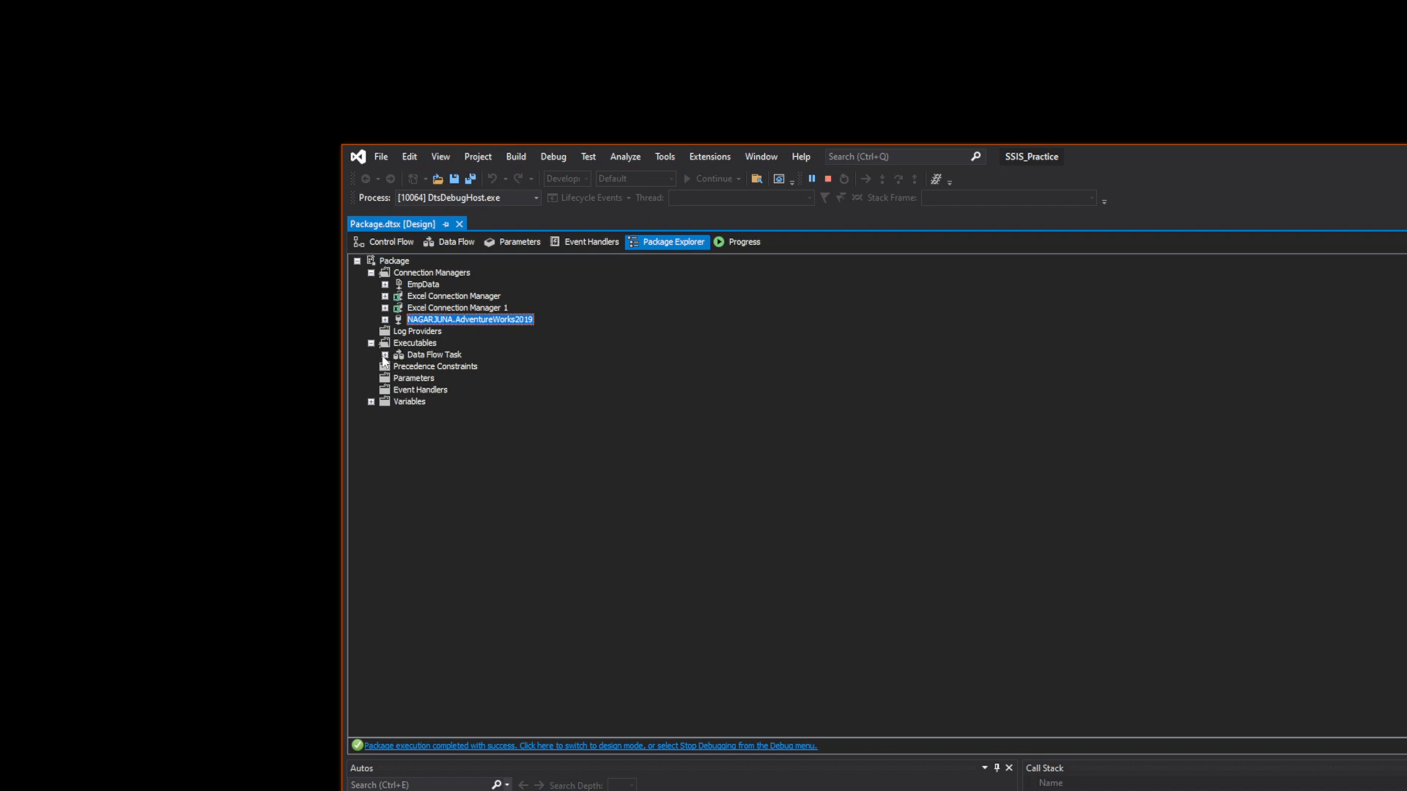
{"action": "left_click", "coordinate": [409, 356]}
{"action": "left_click", "coordinate": [384, 355]}
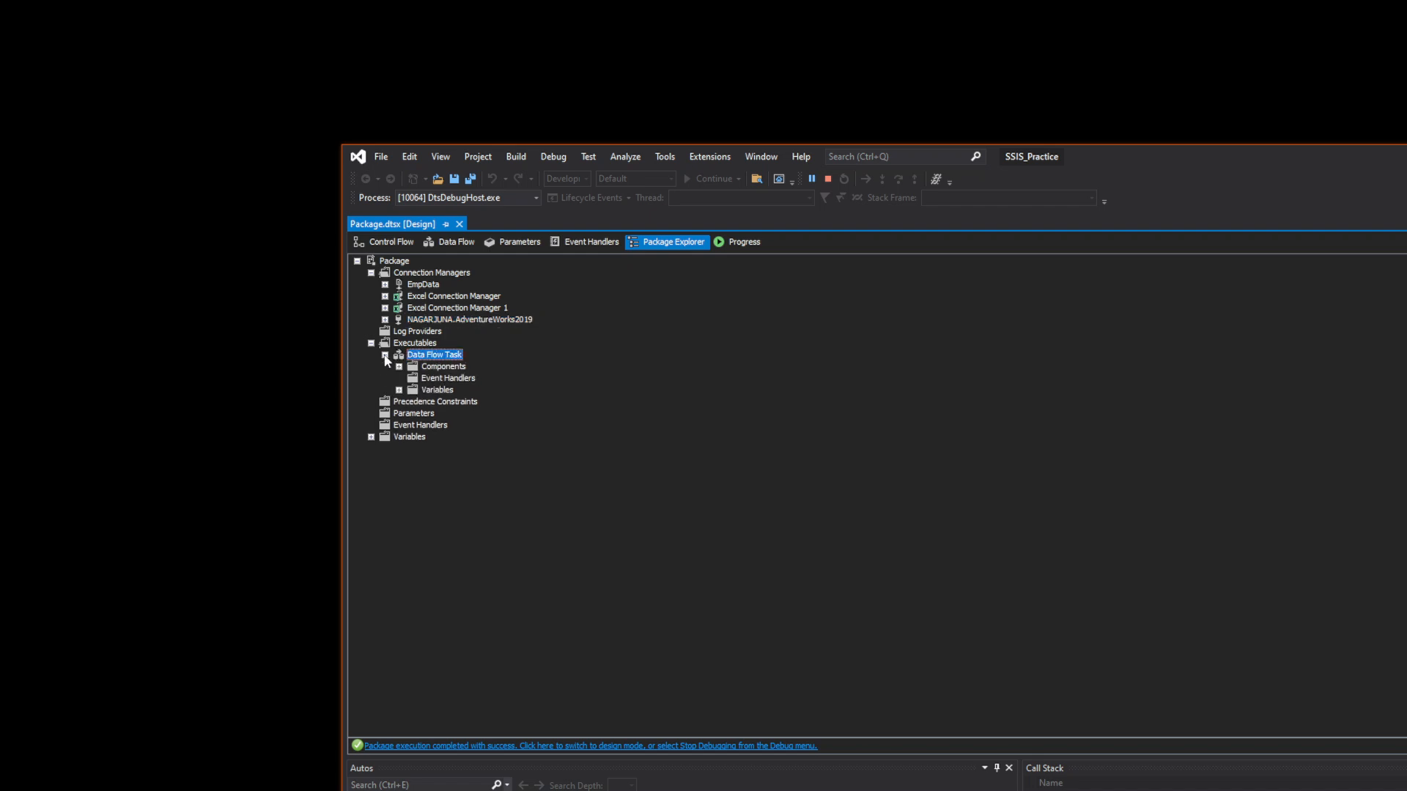
{"action": "left_click", "coordinate": [398, 371]}
{"action": "left_click", "coordinate": [398, 368]}
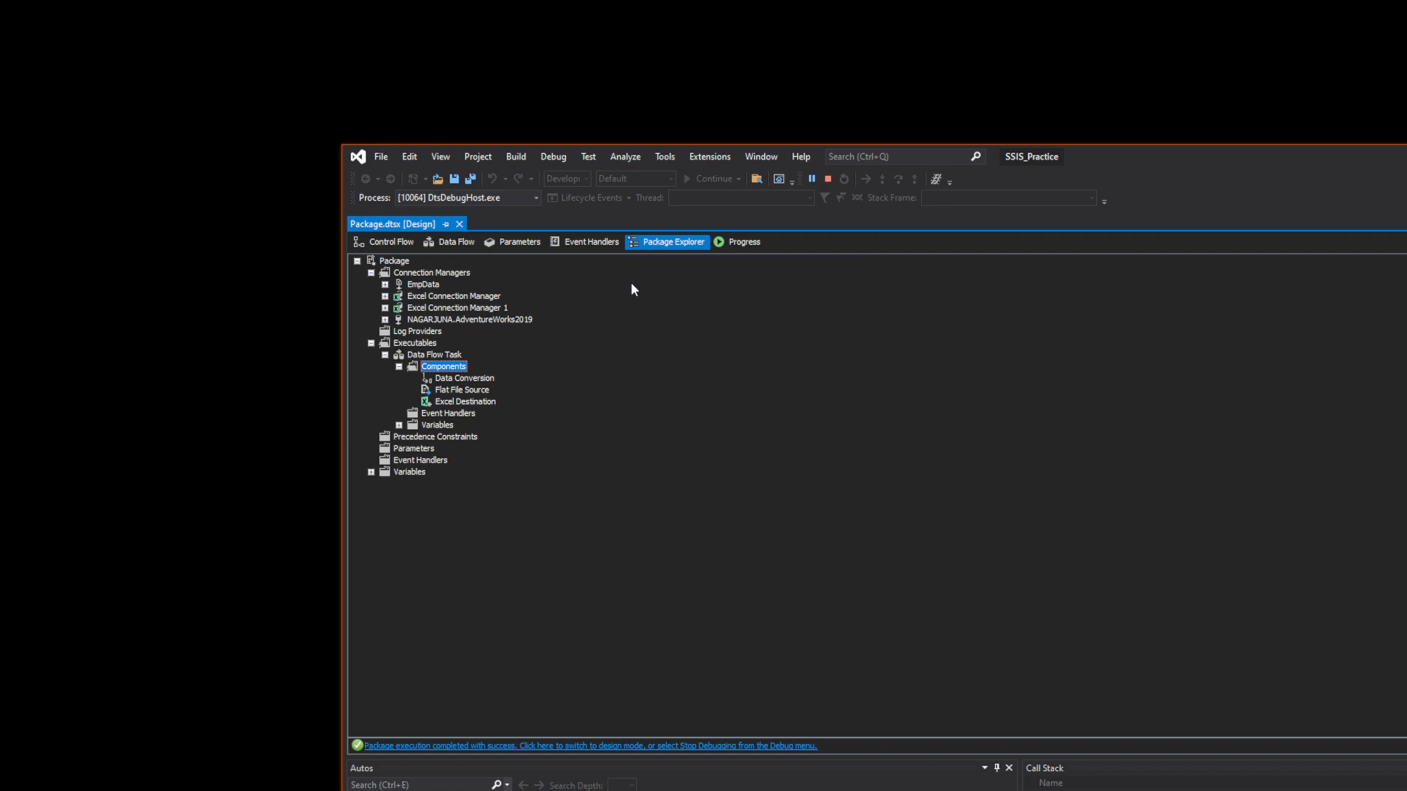
{"action": "left_click", "coordinate": [423, 439]}
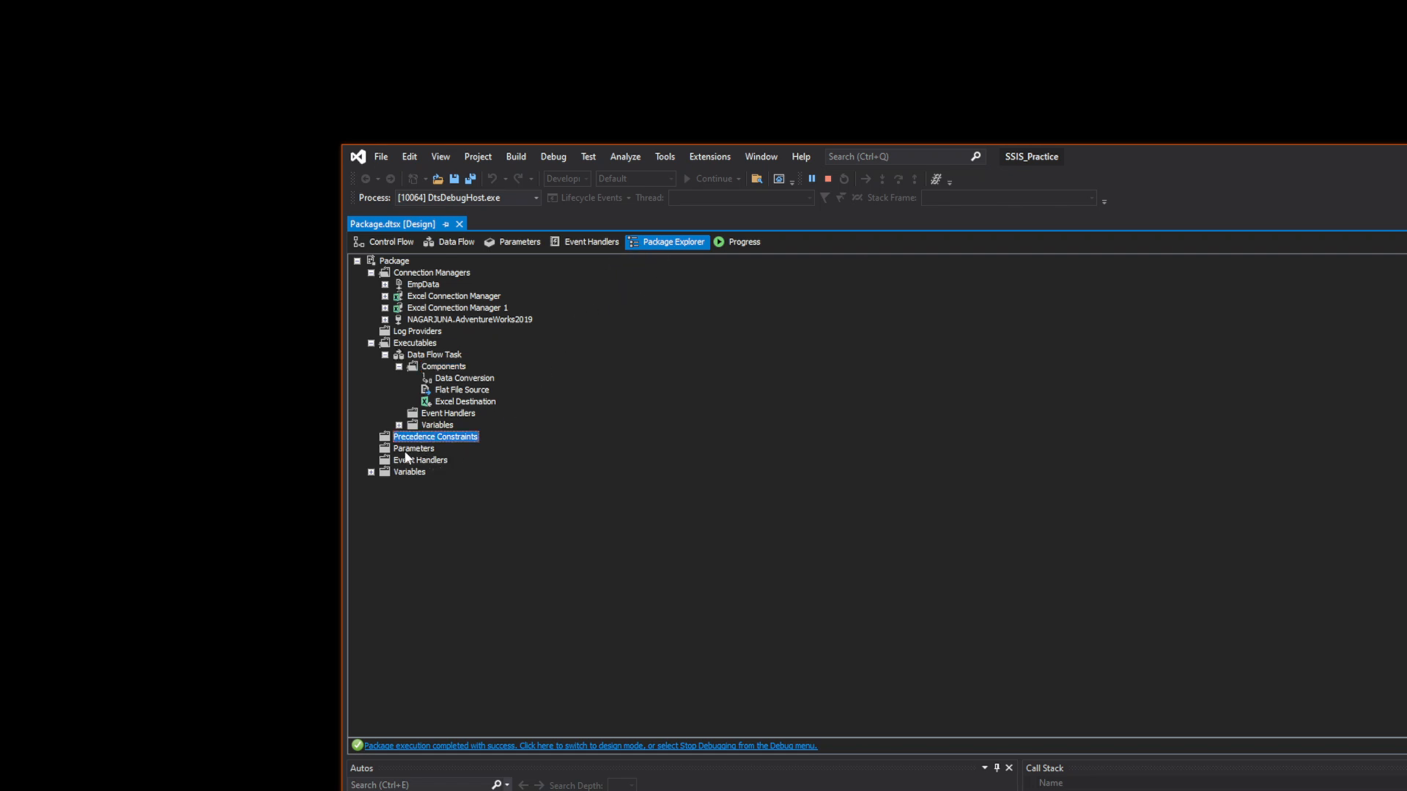
{"action": "left_click", "coordinate": [405, 450]}
{"action": "left_click", "coordinate": [414, 461]}
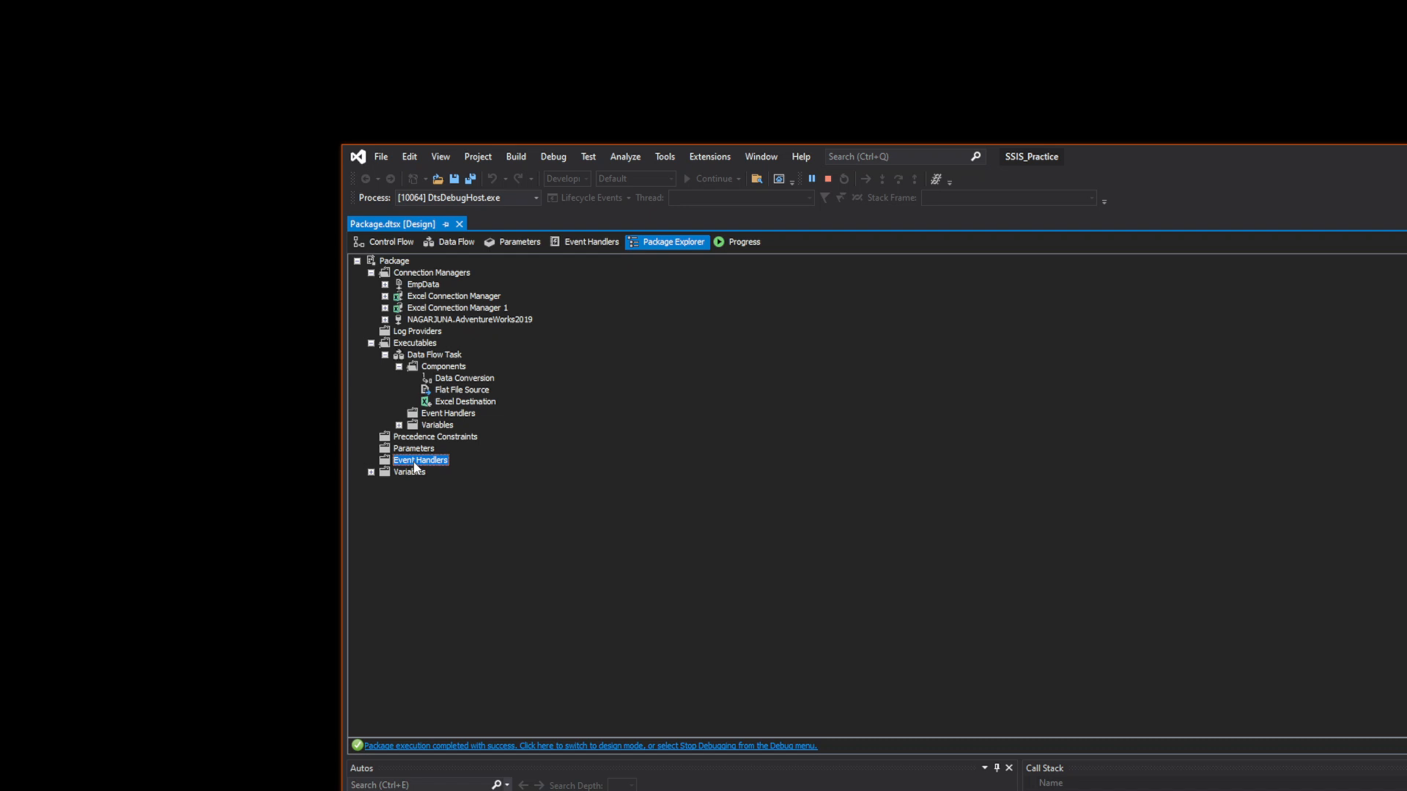
{"action": "left_click", "coordinate": [371, 473]}
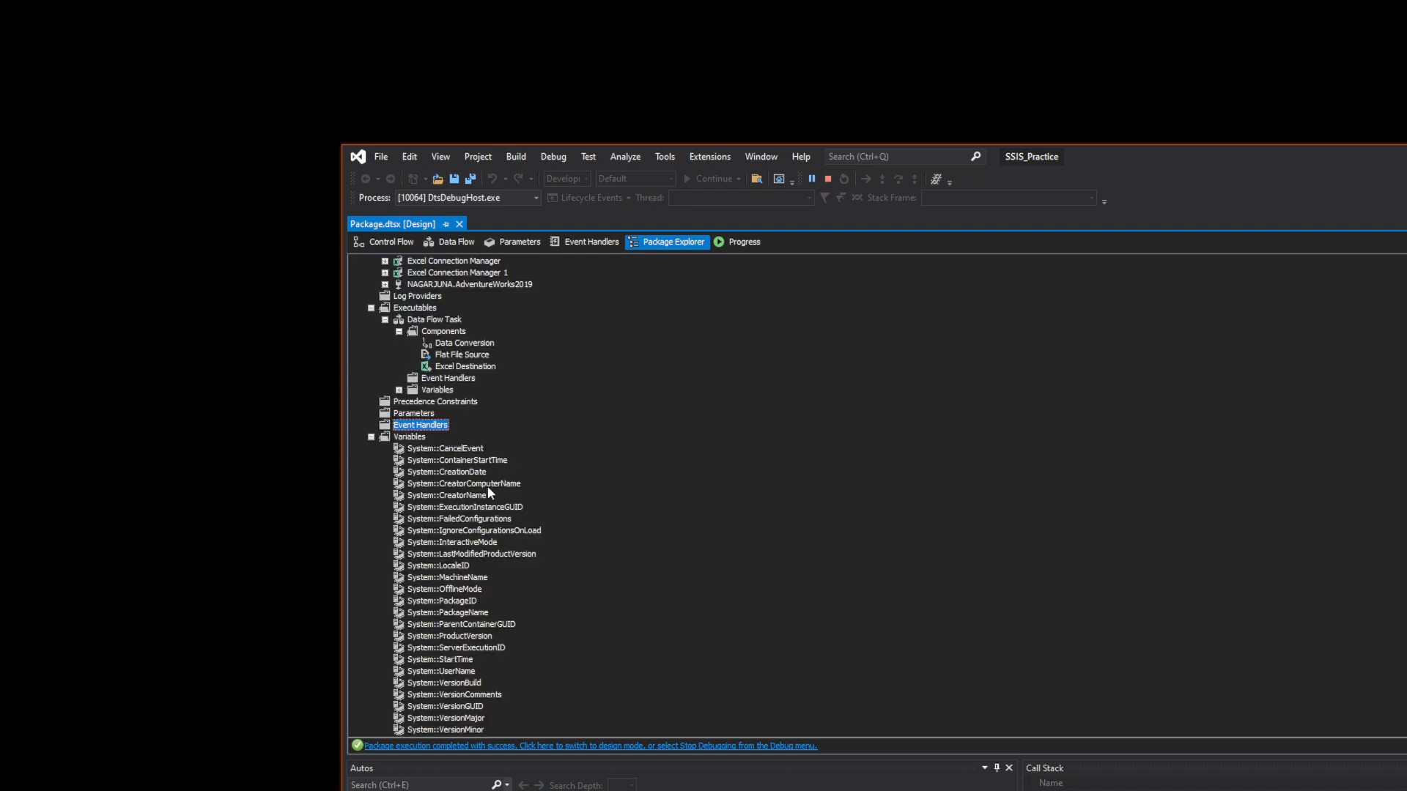
{"action": "left_click", "coordinate": [371, 437]}
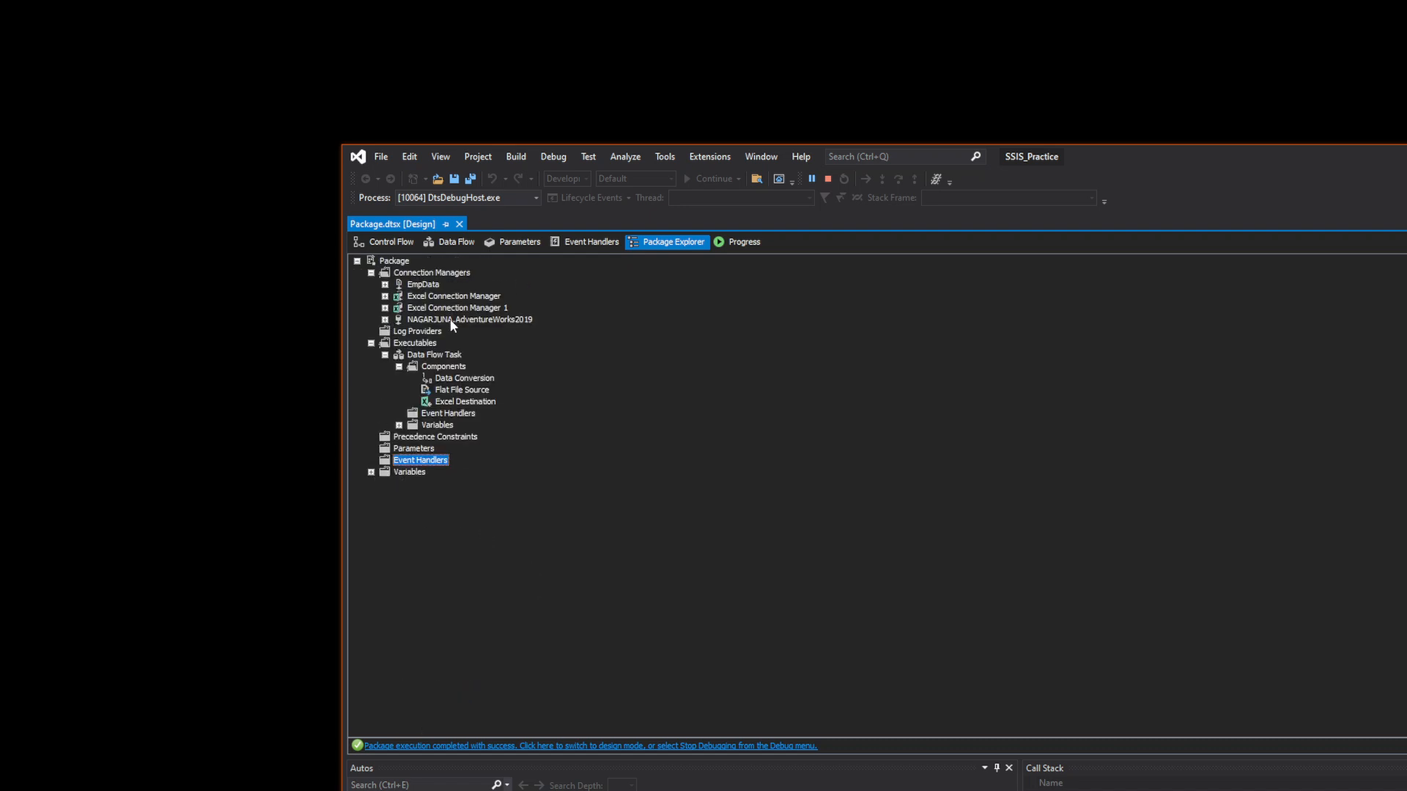
{"action": "left_click", "coordinate": [461, 247]}
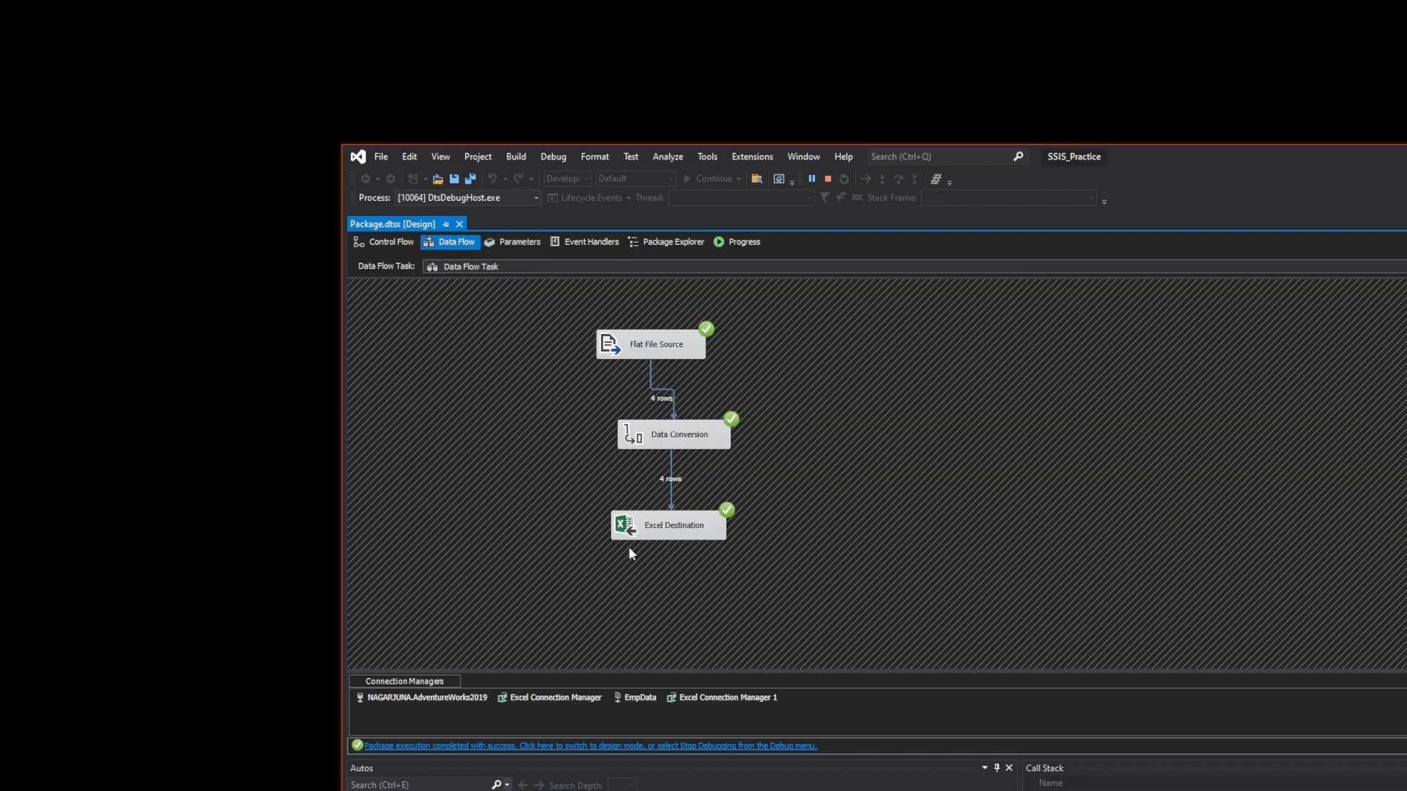
{"action": "left_click", "coordinate": [827, 183]}
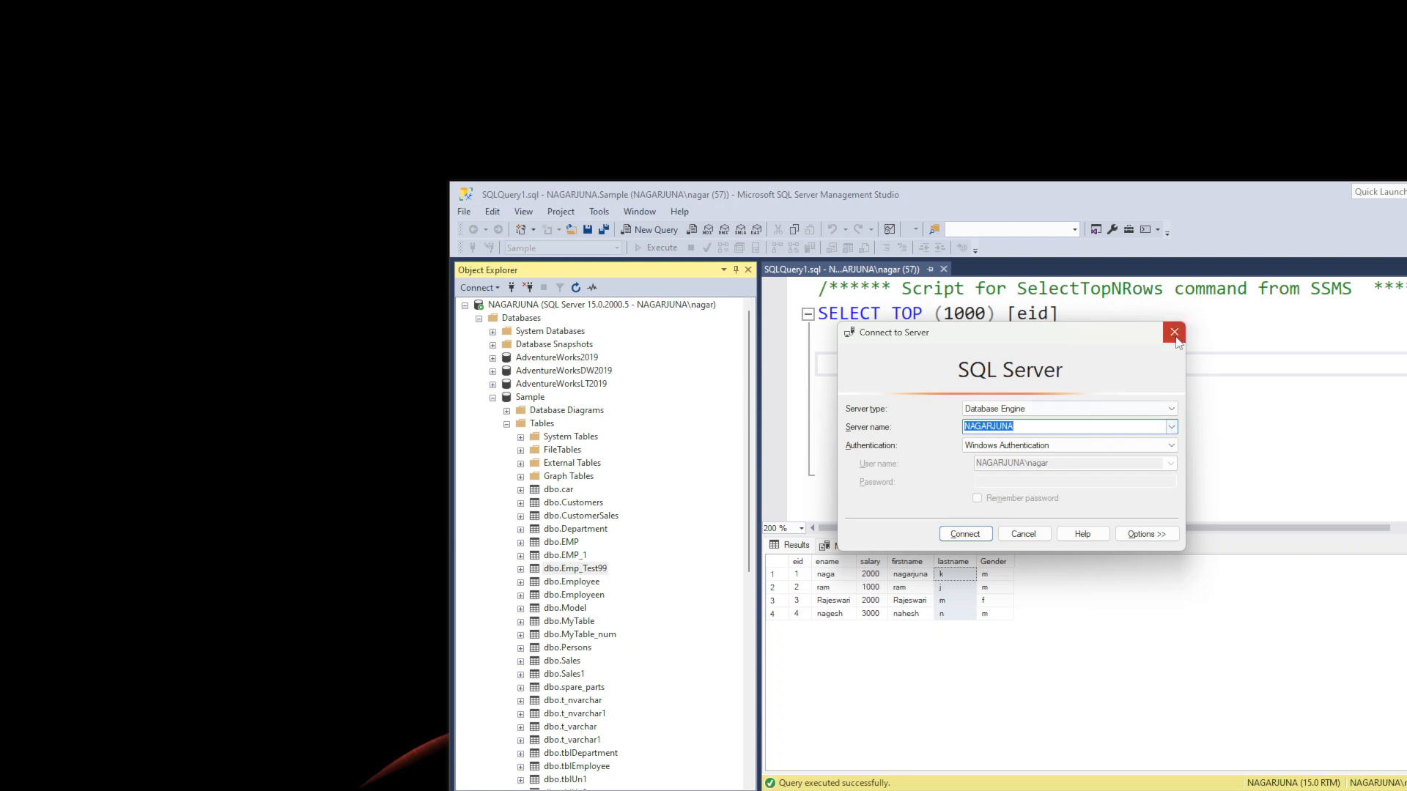
- Refresh the desktop from its context menu
{"action": "key", "text": "Escape"}
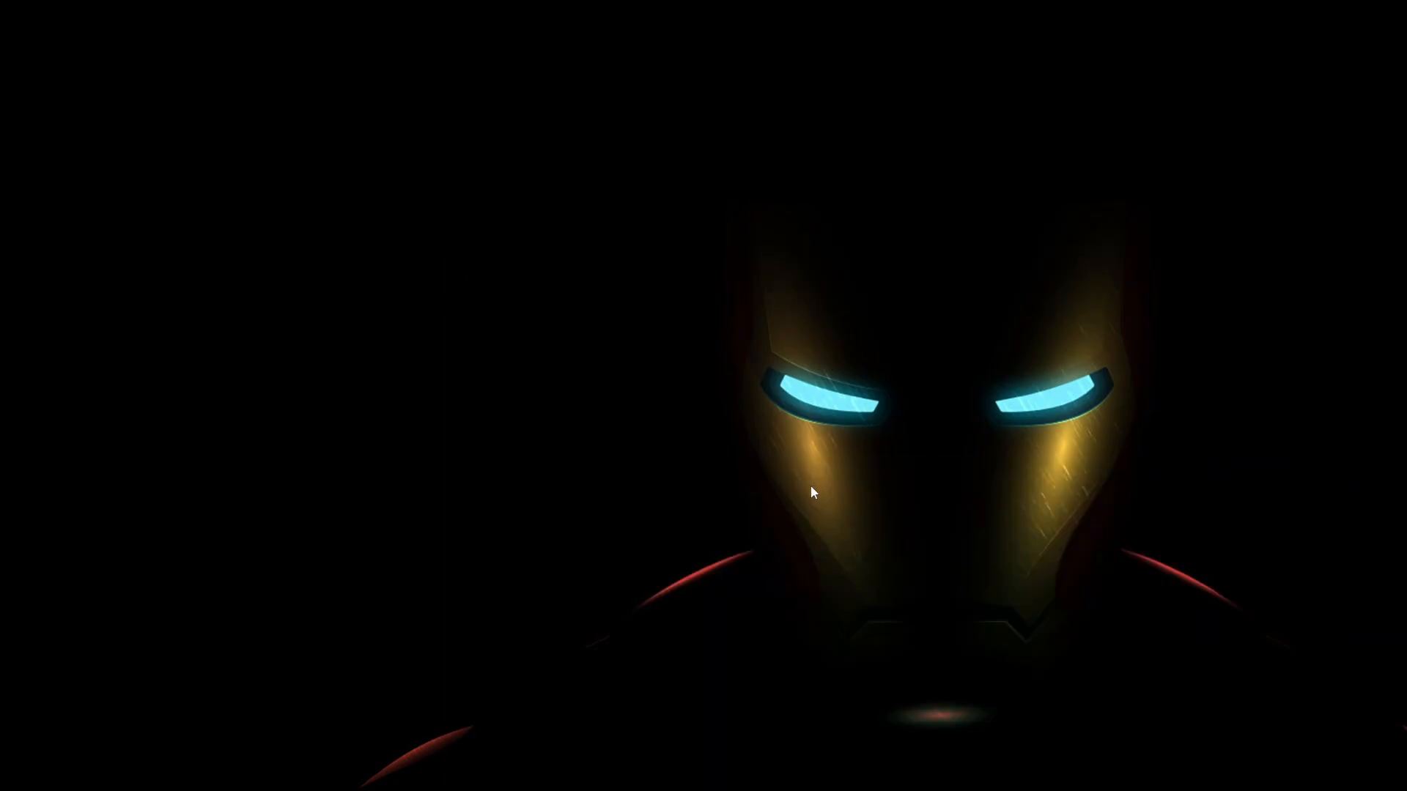
{"action": "right_click", "coordinate": [811, 485]}
{"action": "left_click", "coordinate": [850, 545]}
- Open the Test_99 workbook in Excel from File Explorer's Desktop folder
{"action": "key", "text": "super+e"}
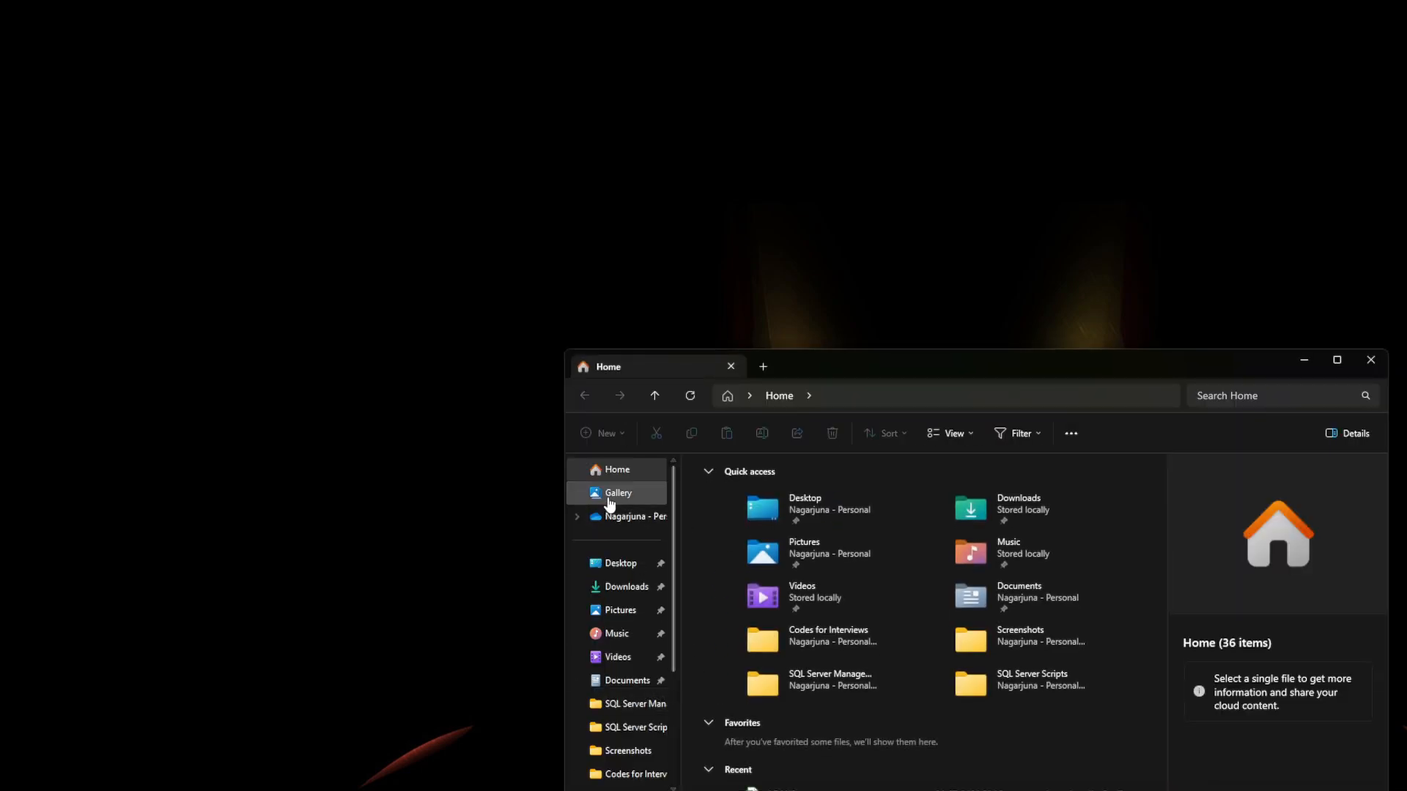
{"action": "left_click", "coordinate": [638, 563]}
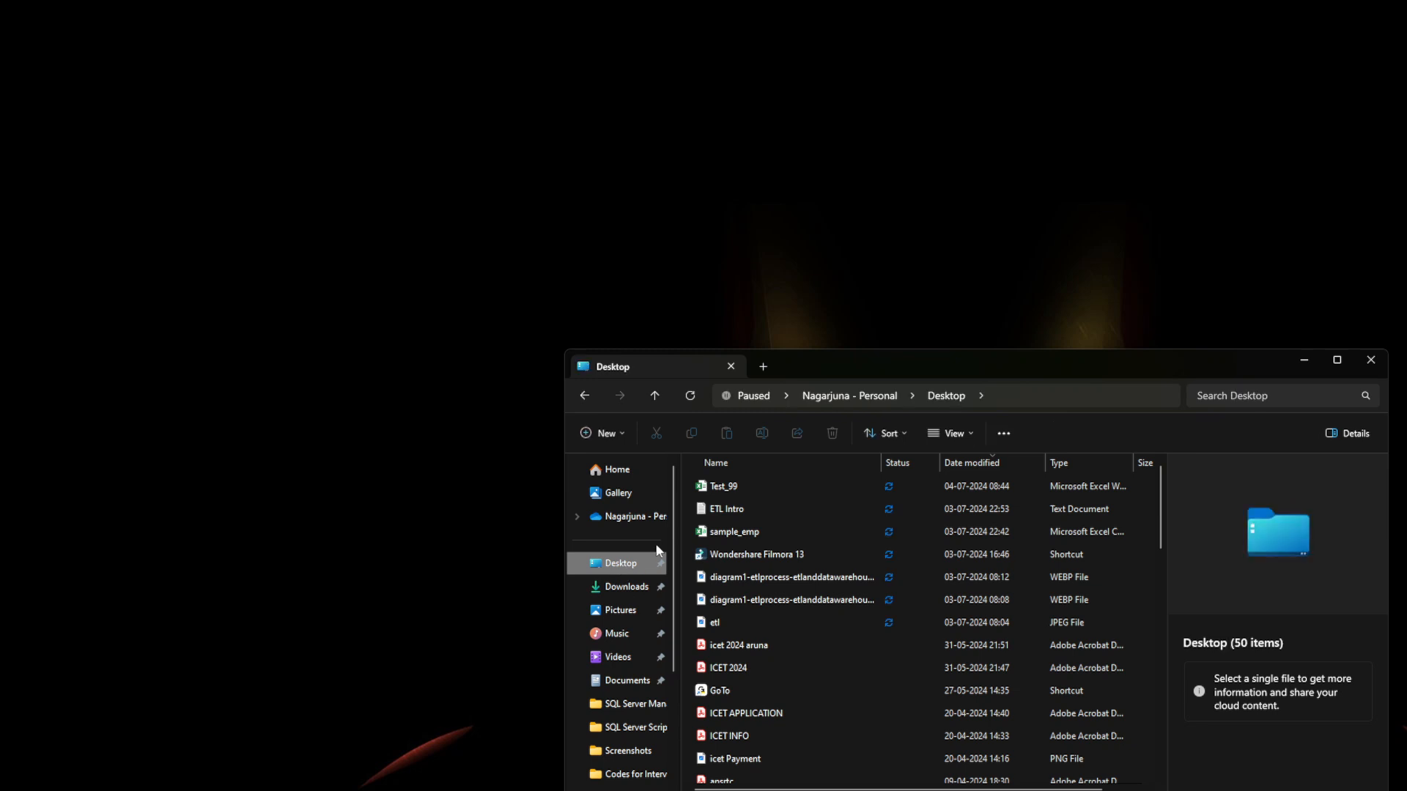
{"action": "left_click", "coordinate": [729, 496]}
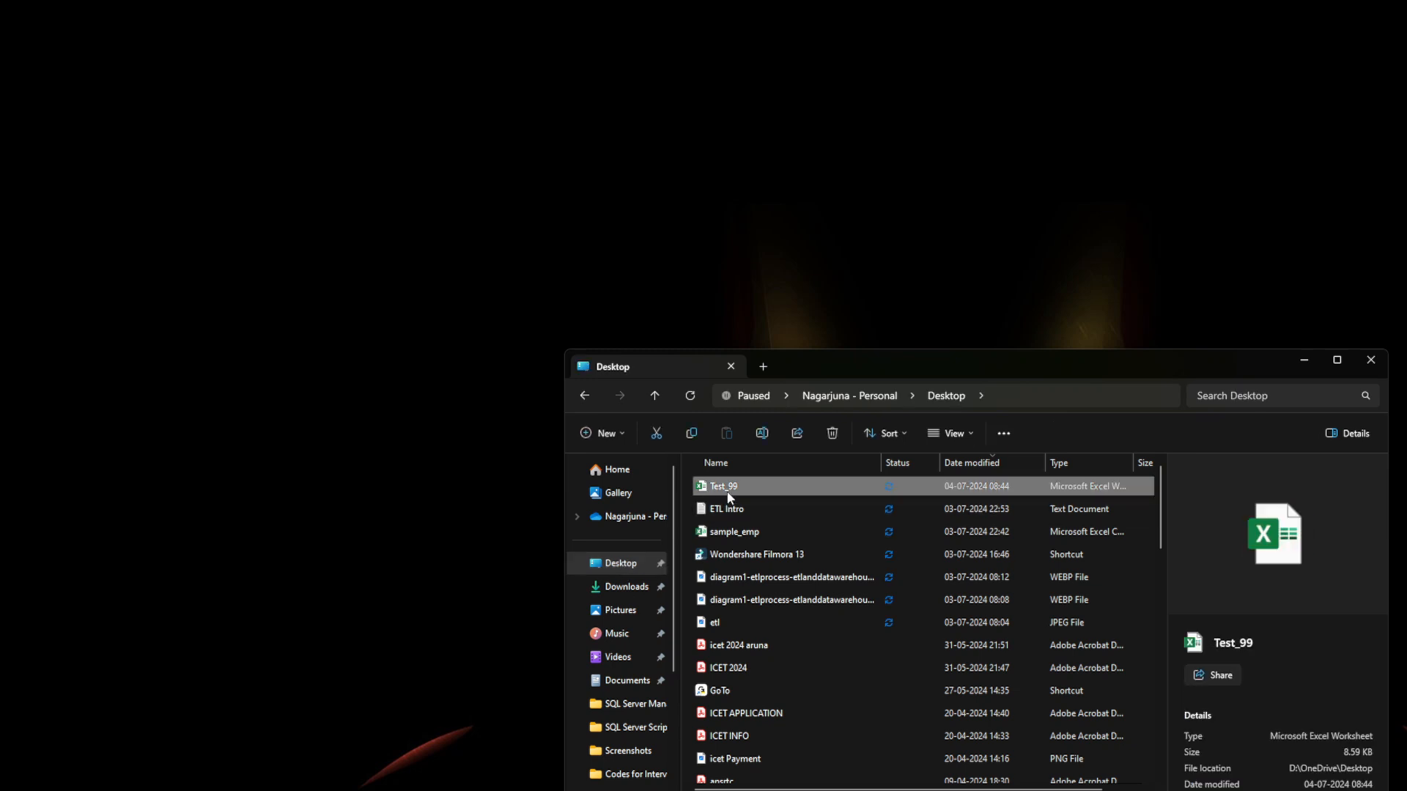
{"action": "double_click", "coordinate": [729, 497]}
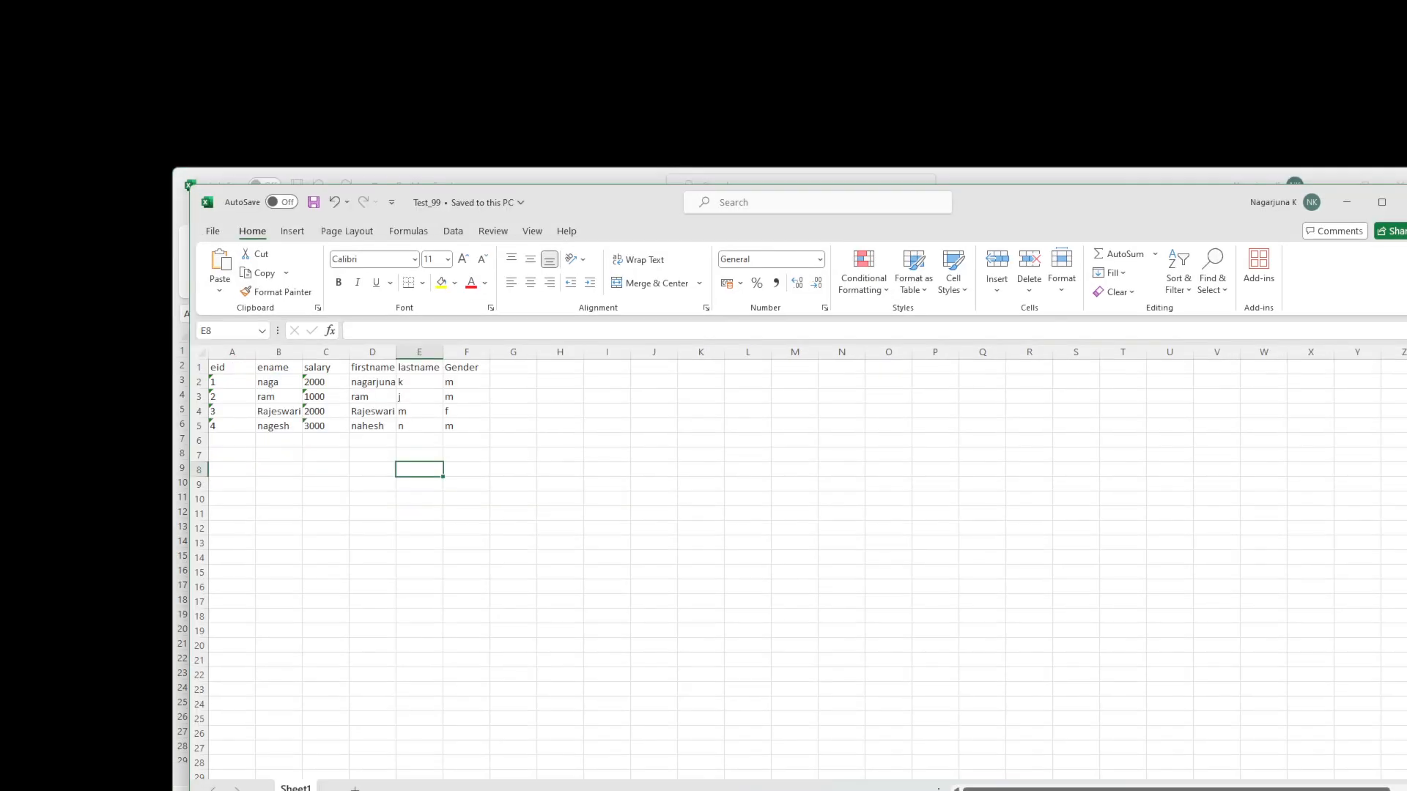
- Inspect the salary cells C2–C5 and auto-fit columns C and D
{"action": "left_click", "coordinate": [499, 412]}
{"action": "left_click", "coordinate": [322, 426]}
{"action": "left_click", "coordinate": [374, 428]}
{"action": "left_click", "coordinate": [465, 368]}
{"action": "left_click", "coordinate": [317, 397]}
{"action": "left_click", "coordinate": [315, 412]}
{"action": "left_click", "coordinate": [316, 426]}
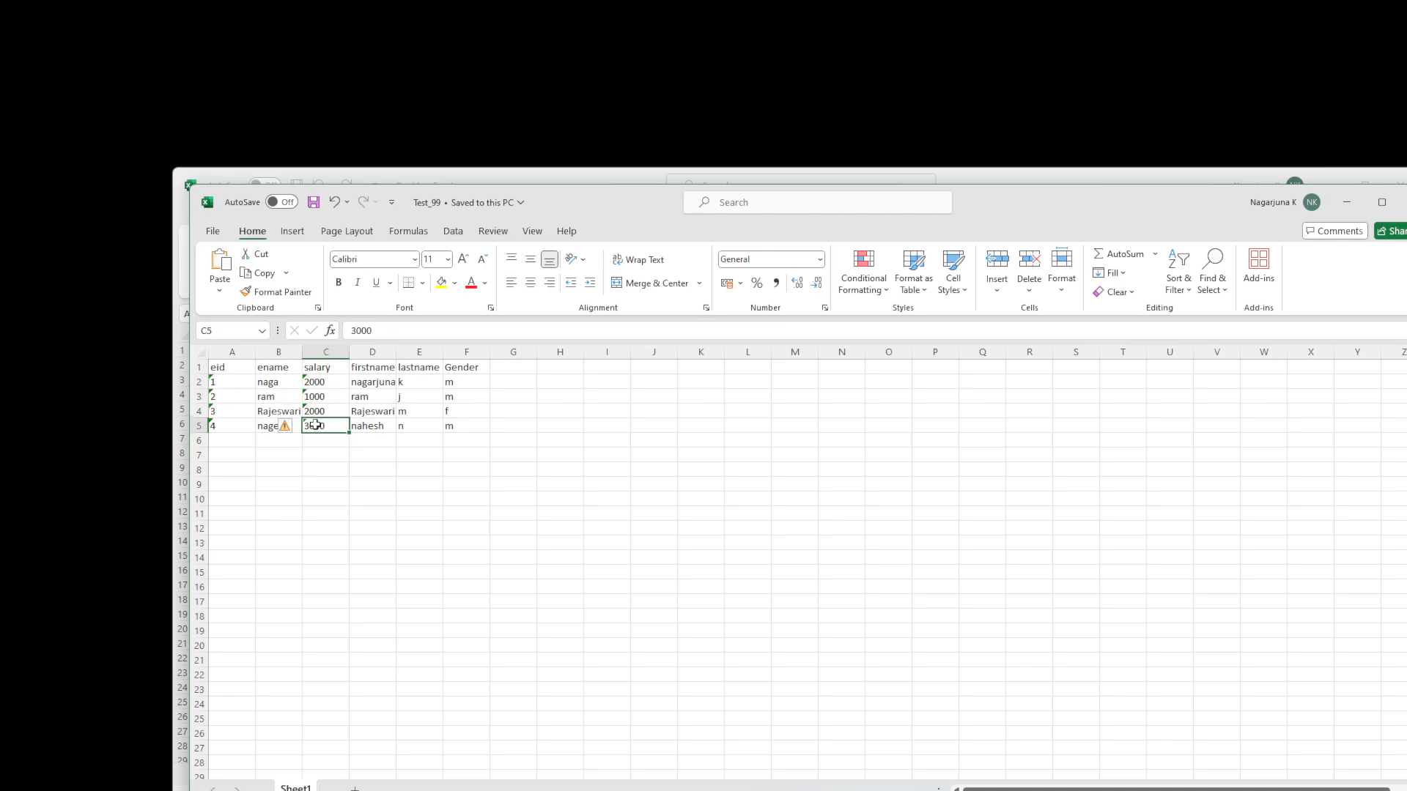
{"action": "left_click", "coordinate": [326, 383]}
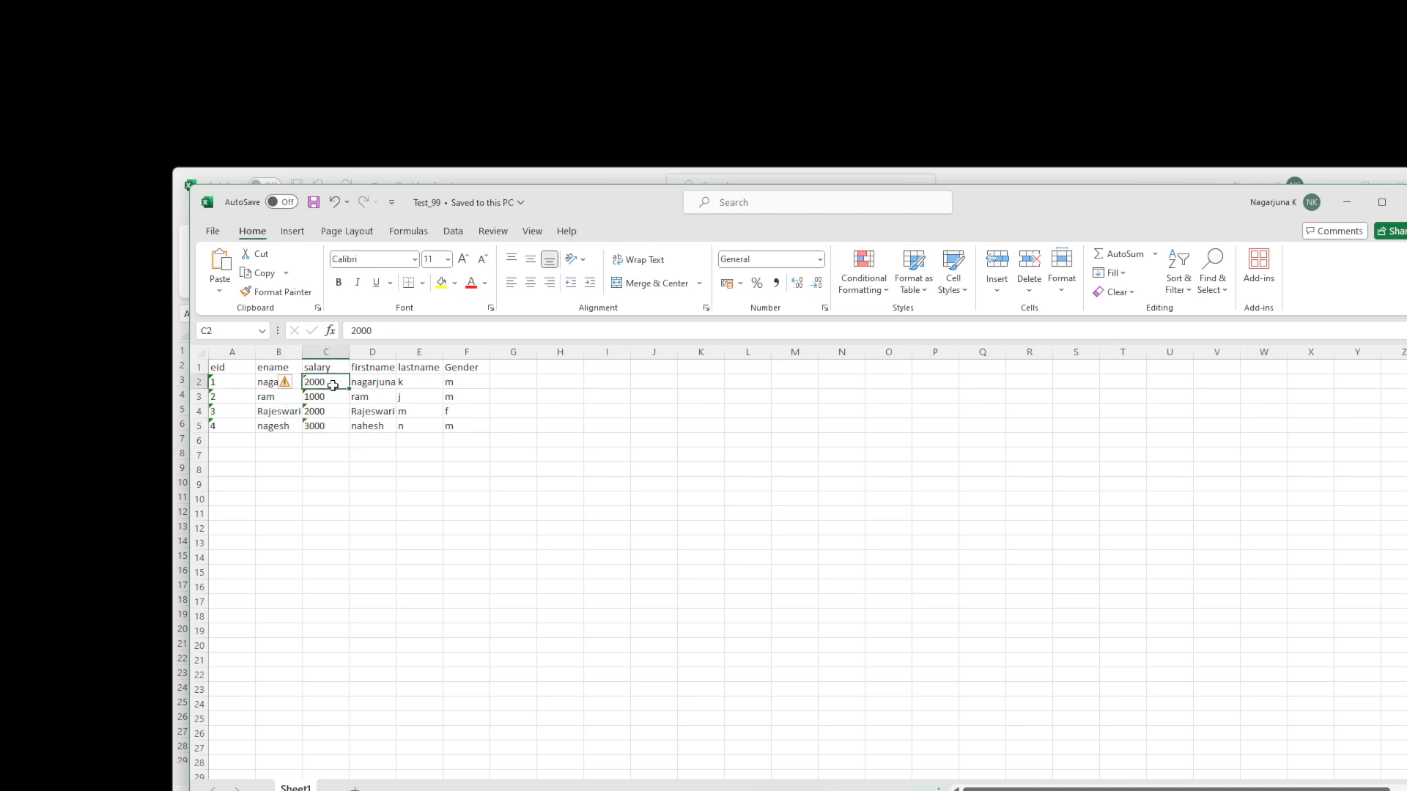
{"action": "double_click", "coordinate": [350, 352]}
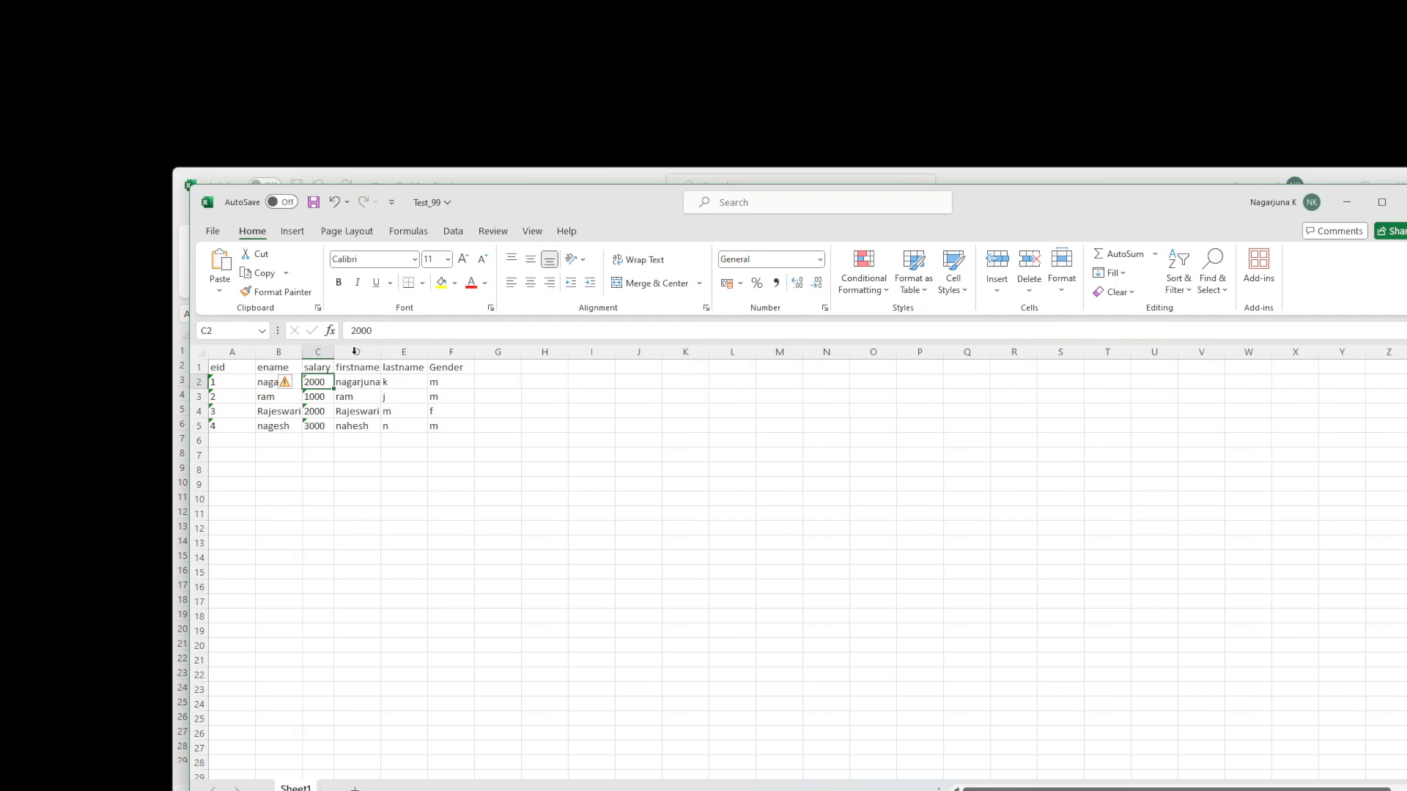
{"action": "double_click", "coordinate": [381, 351]}
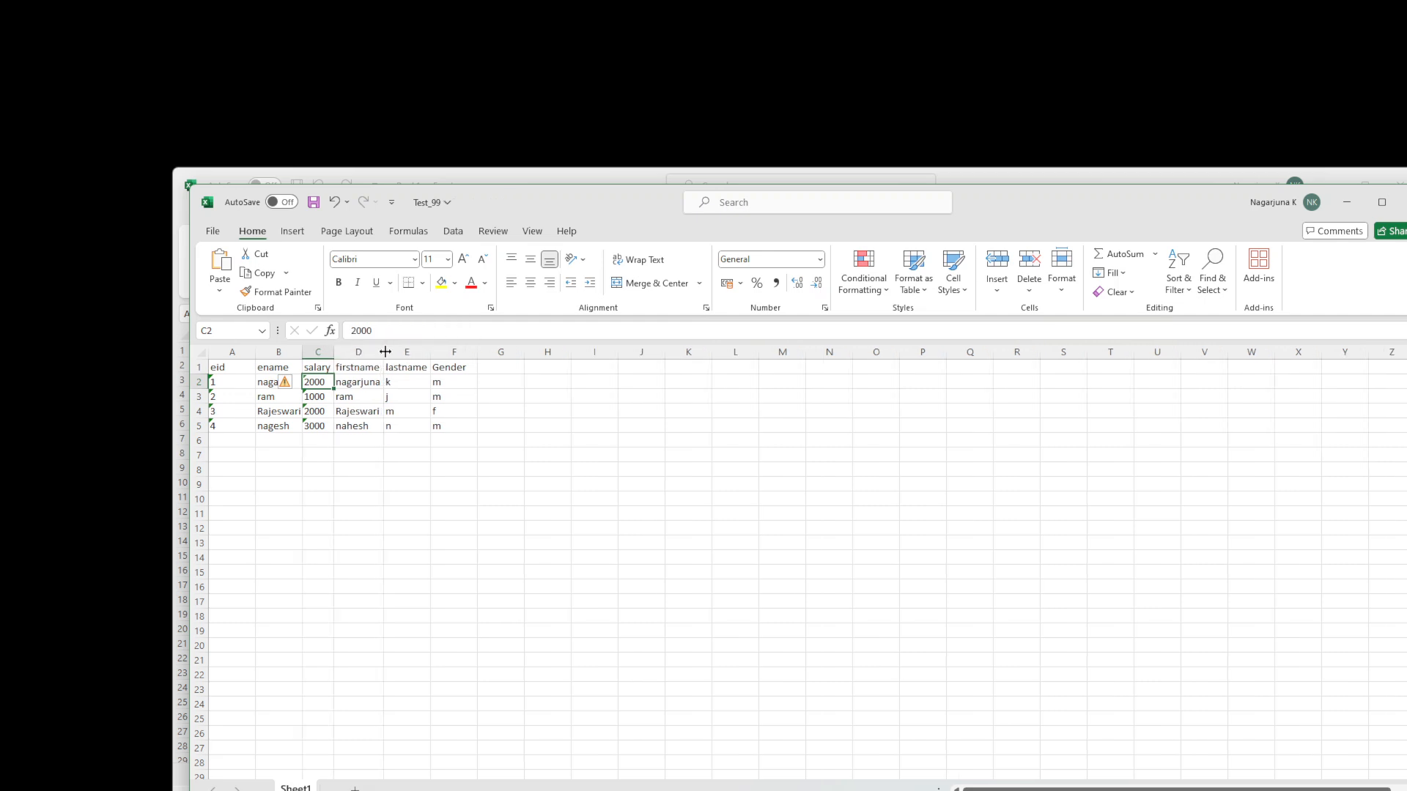
{"action": "left_click", "coordinate": [365, 382]}
{"action": "left_click", "coordinate": [357, 426]}
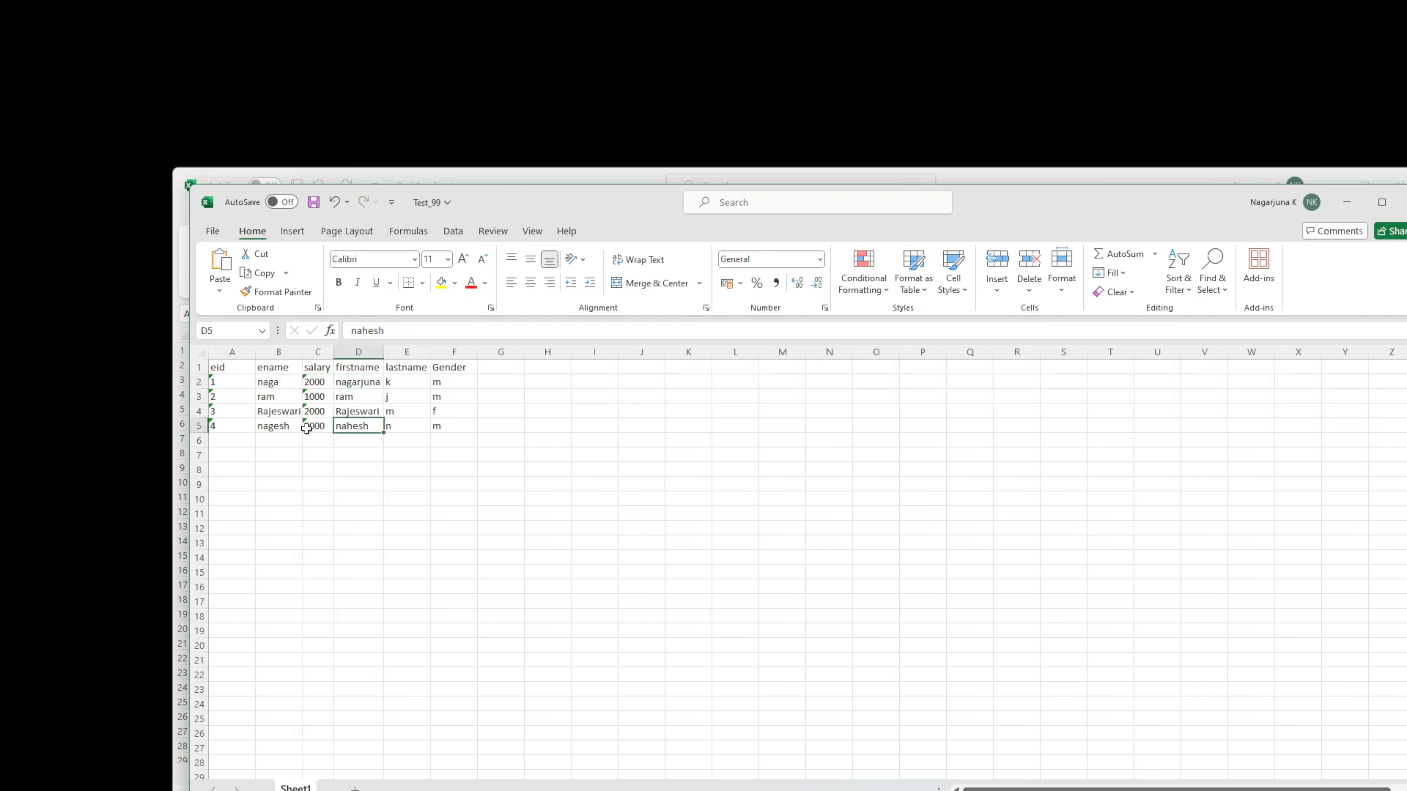
- Check the eid and ename cells, then the salary values from C2 to C5
{"action": "left_click", "coordinate": [262, 384]}
{"action": "left_click", "coordinate": [263, 397]}
{"action": "left_click", "coordinate": [234, 381]}
{"action": "left_click", "coordinate": [230, 396]}
{"action": "left_click", "coordinate": [226, 427]}
{"action": "left_click", "coordinate": [232, 394]}
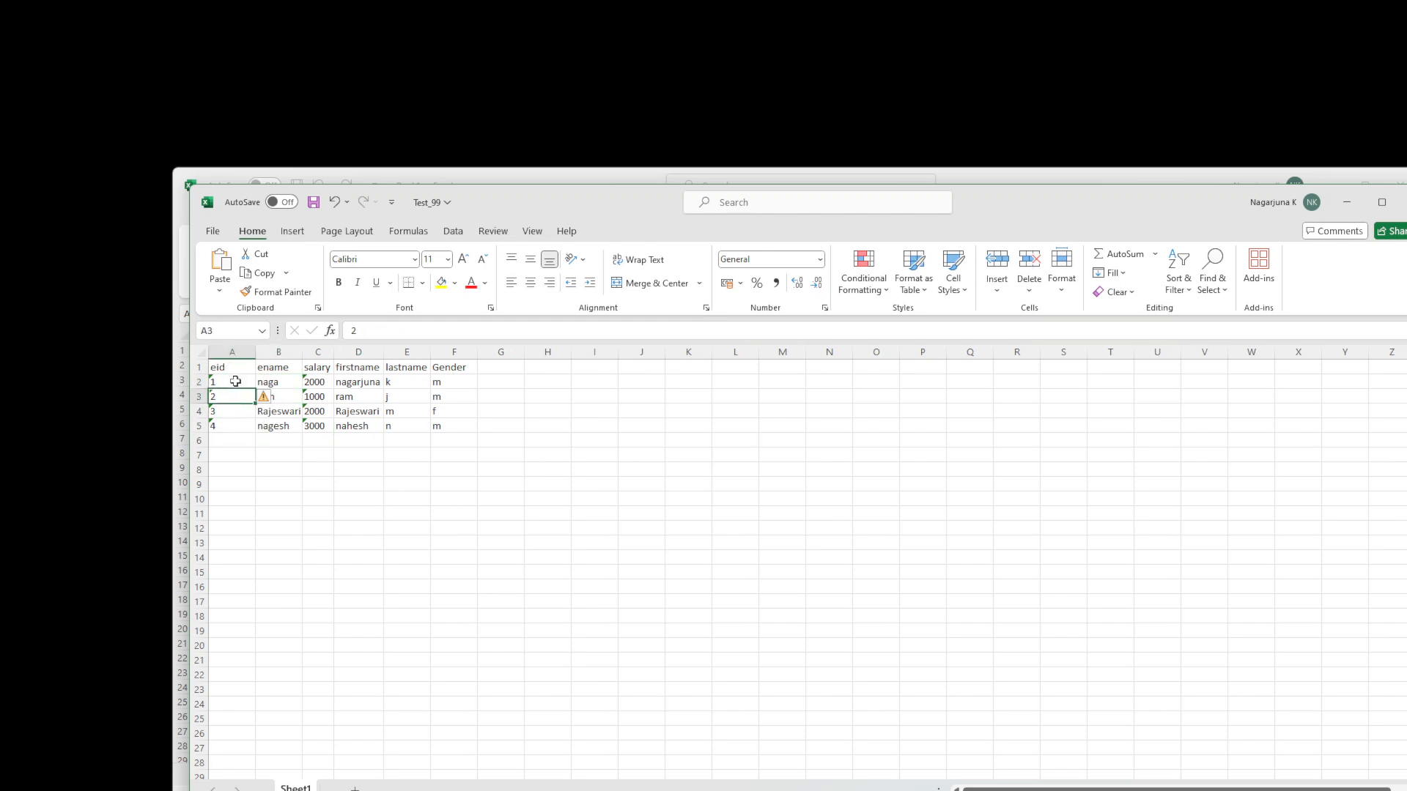
{"action": "left_click", "coordinate": [235, 381]}
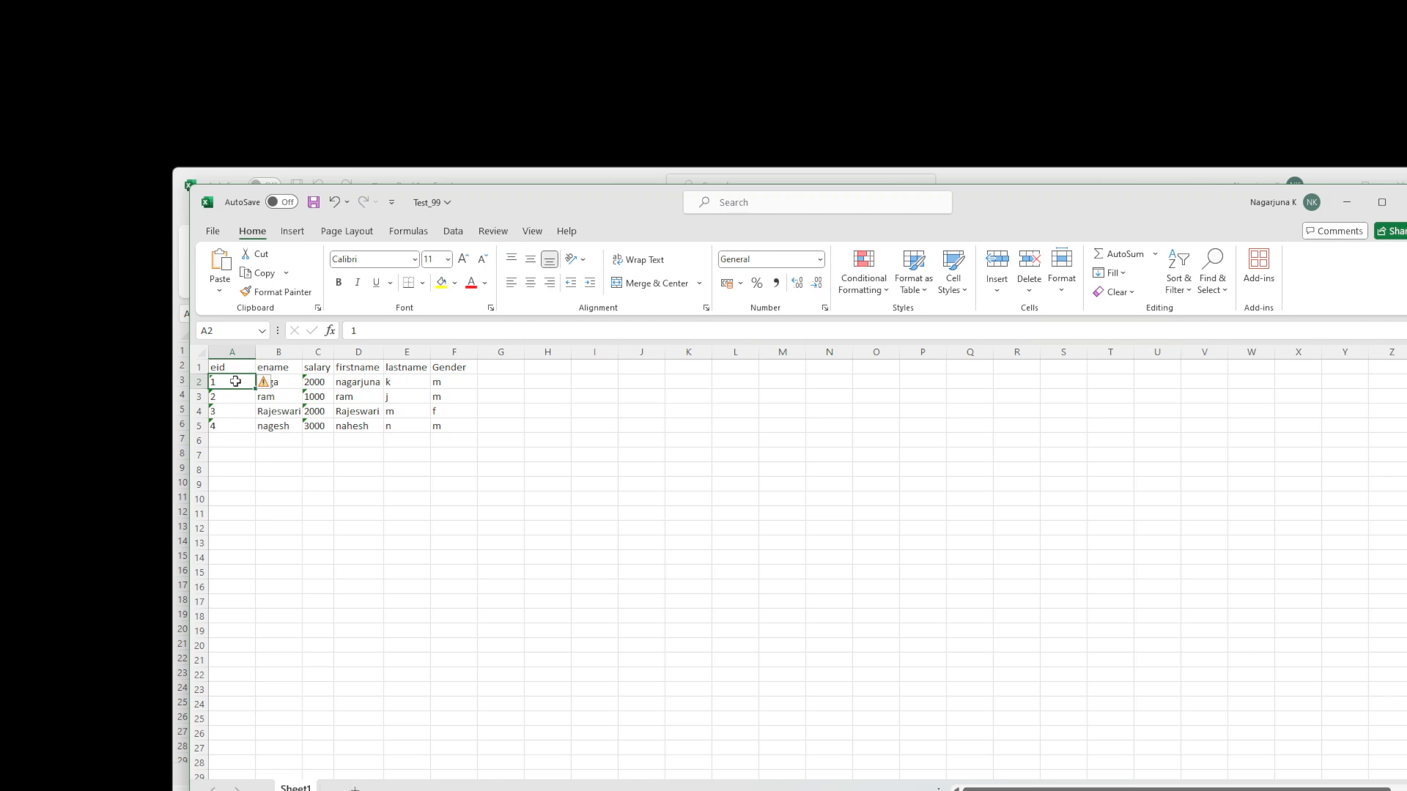
{"action": "mouse_move", "coordinate": [267, 390]}
{"action": "left_click", "coordinate": [321, 384]}
{"action": "left_click", "coordinate": [316, 411]}
{"action": "left_click", "coordinate": [317, 425]}
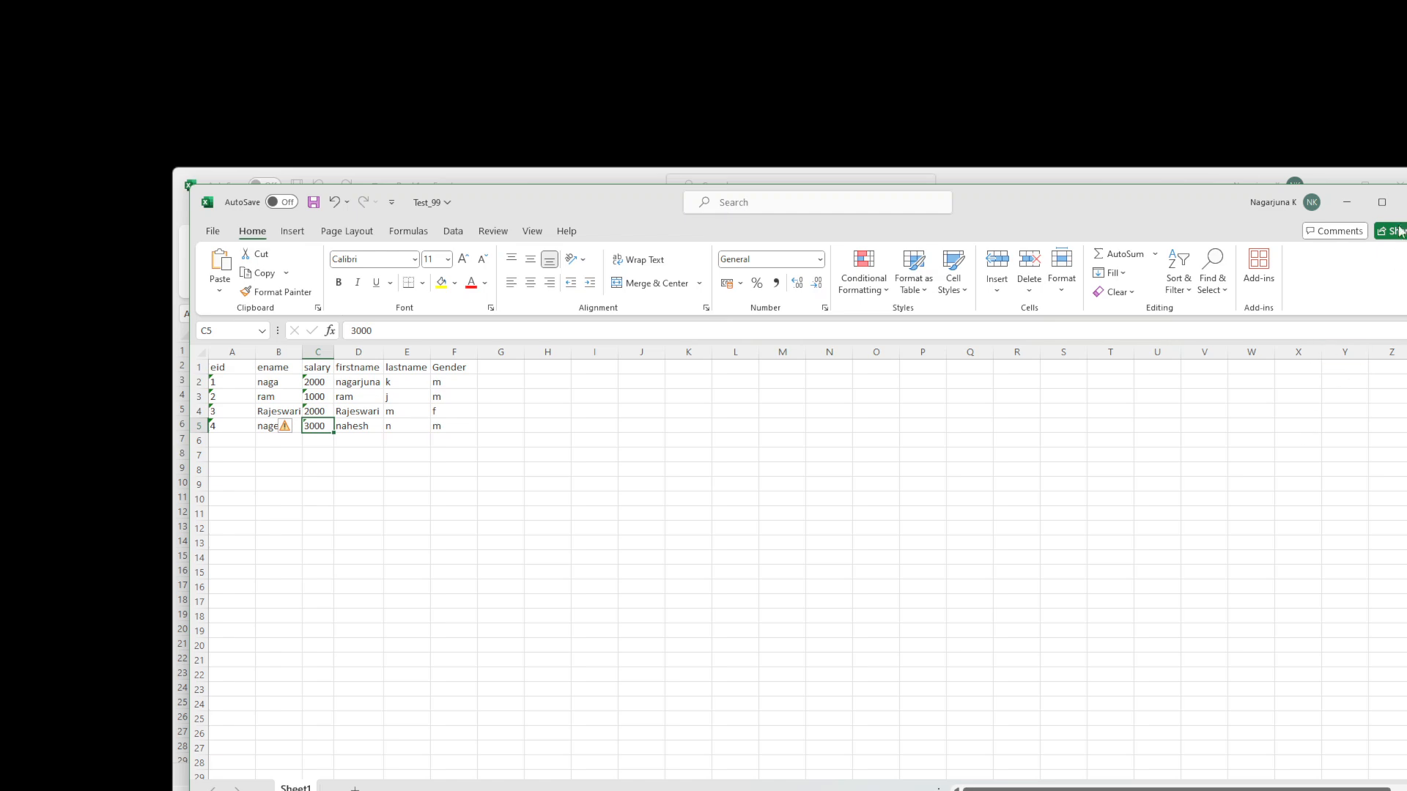
- Close Test_99 without saving and dismiss the remaining Excel window
{"action": "left_click", "coordinate": [1402, 203]}
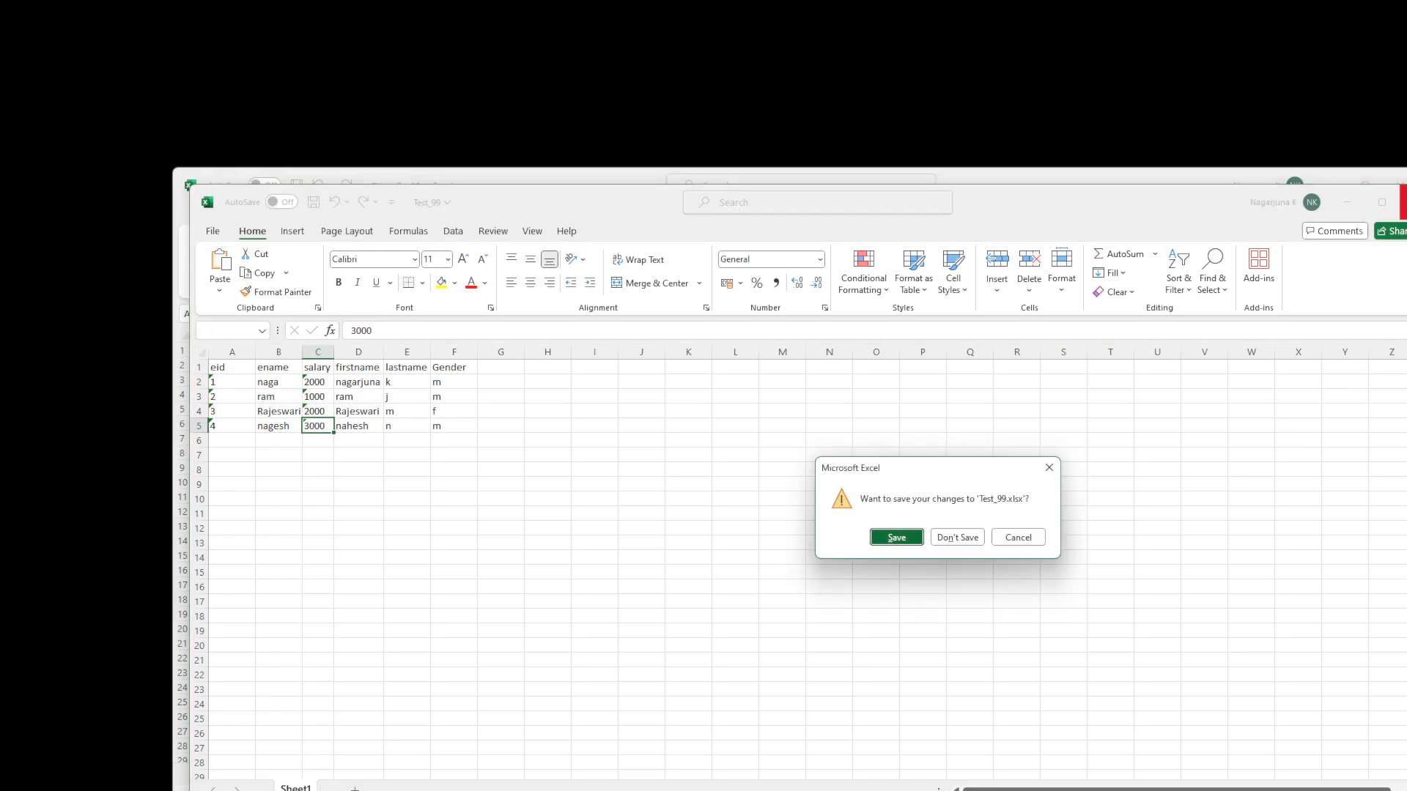
{"action": "left_click", "coordinate": [945, 537]}
{"action": "left_click", "coordinate": [1347, 187]}
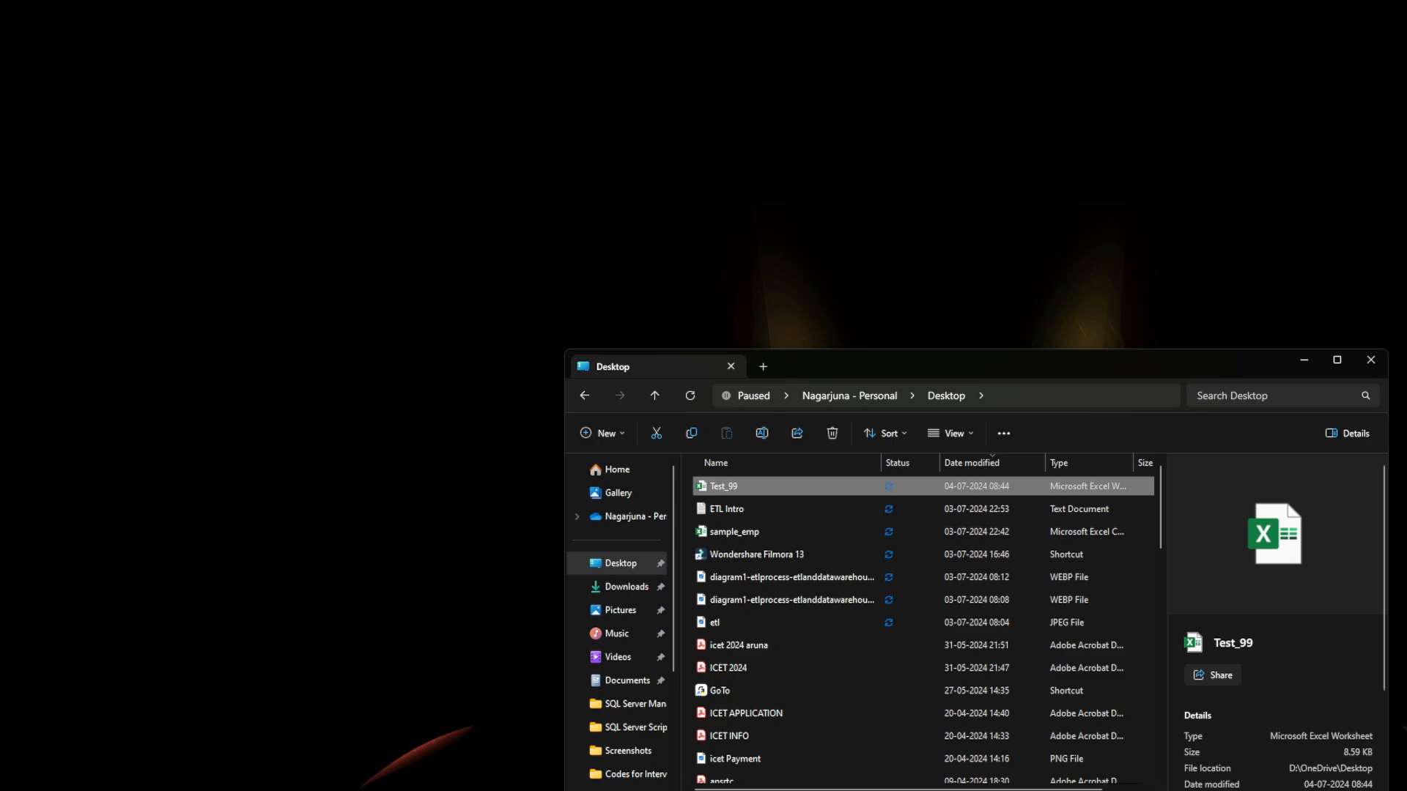
- Place an Aggregate left of Data Conversion and a Conditional Split below it
{"action": "key", "text": "alt+Tab"}
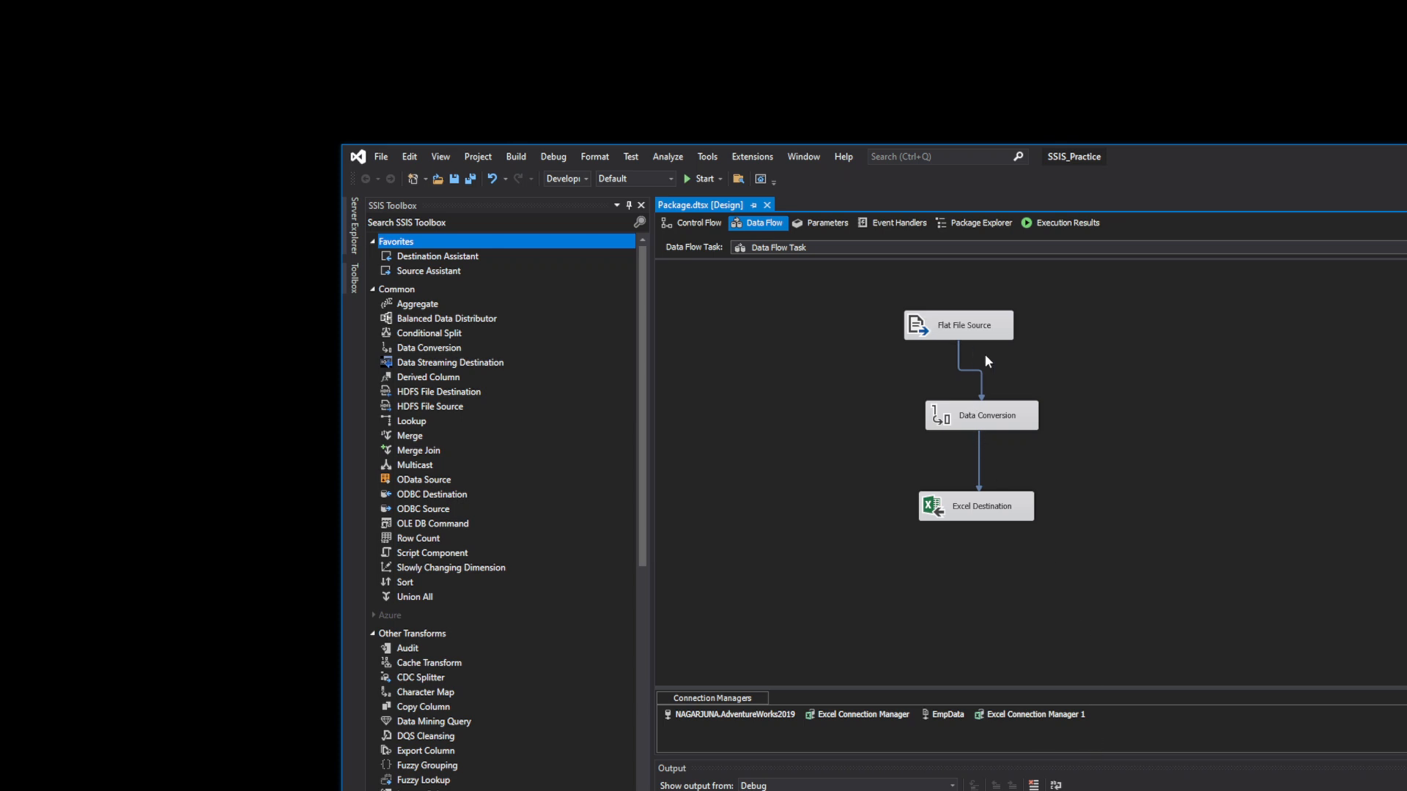
{"action": "left_click", "coordinate": [954, 419]}
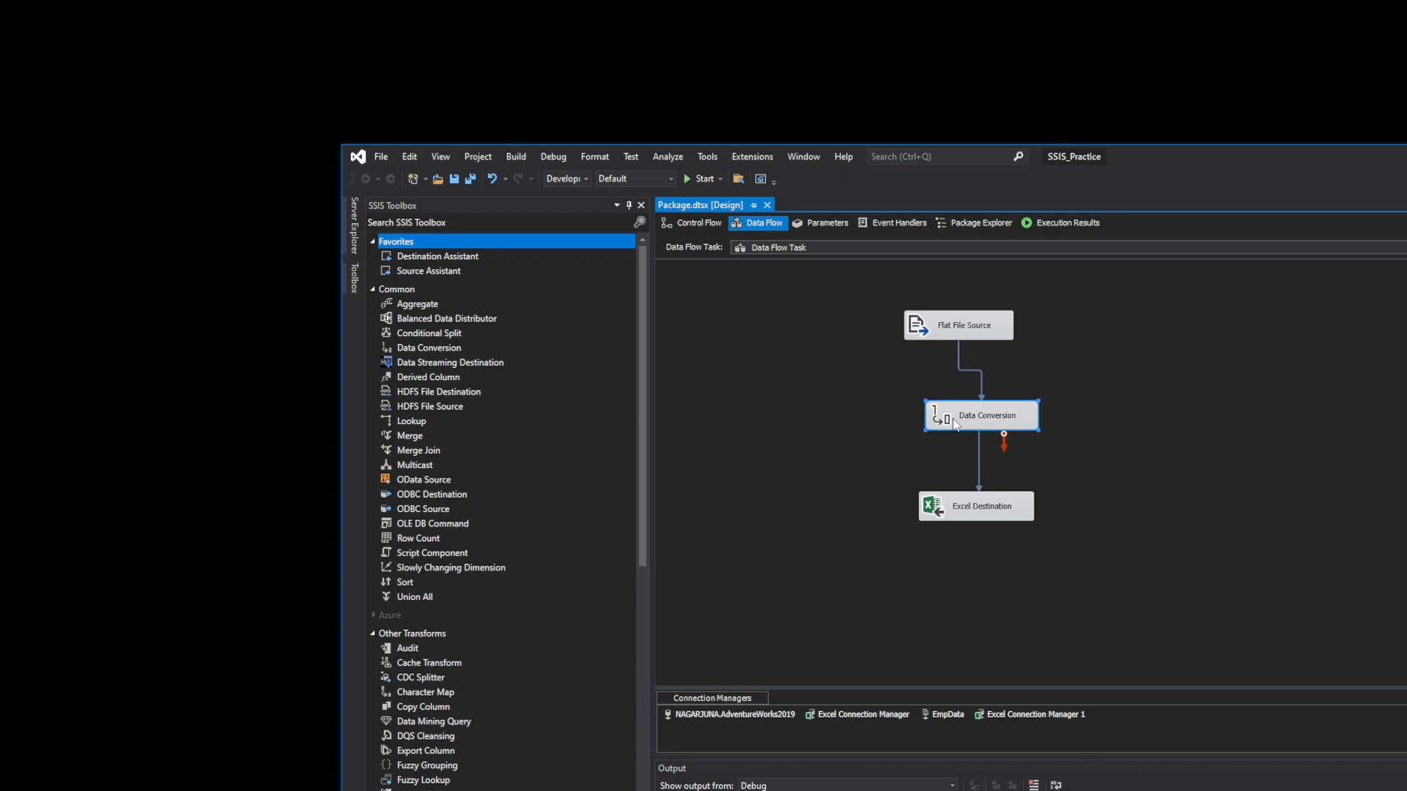
{"action": "left_click", "coordinate": [997, 516]}
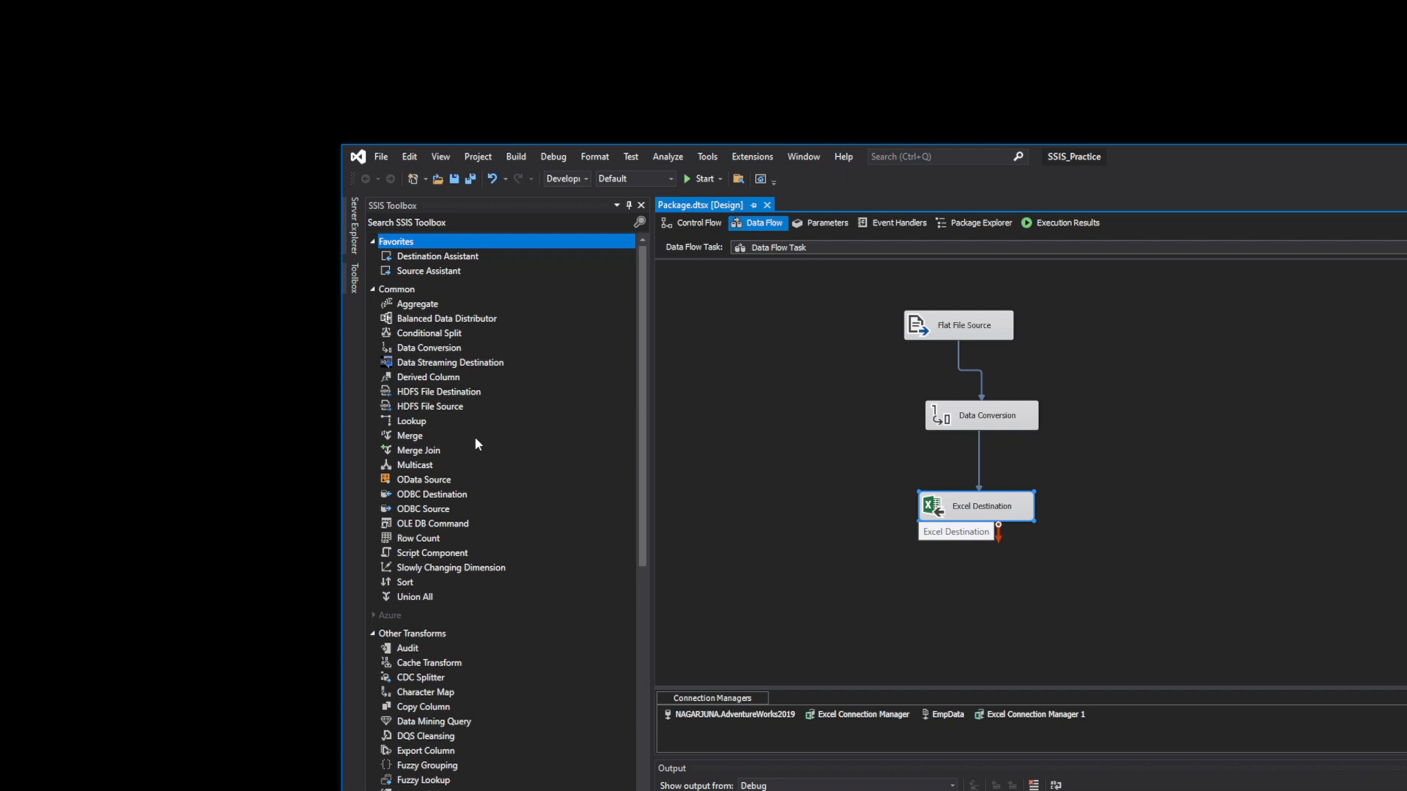
{"action": "left_click", "coordinate": [429, 309]}
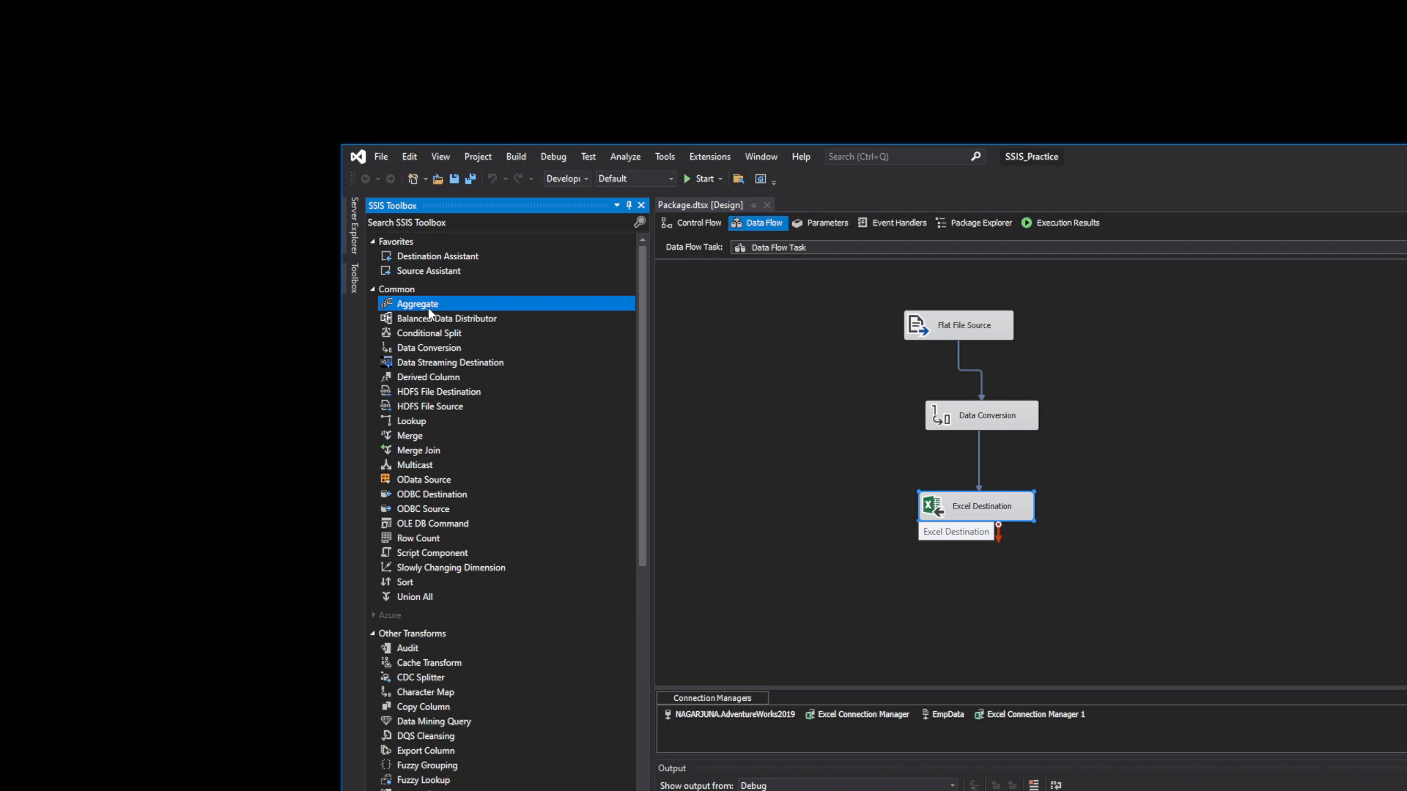
{"action": "left_click_drag", "start_coordinate": [430, 313], "coordinate": [806, 397]}
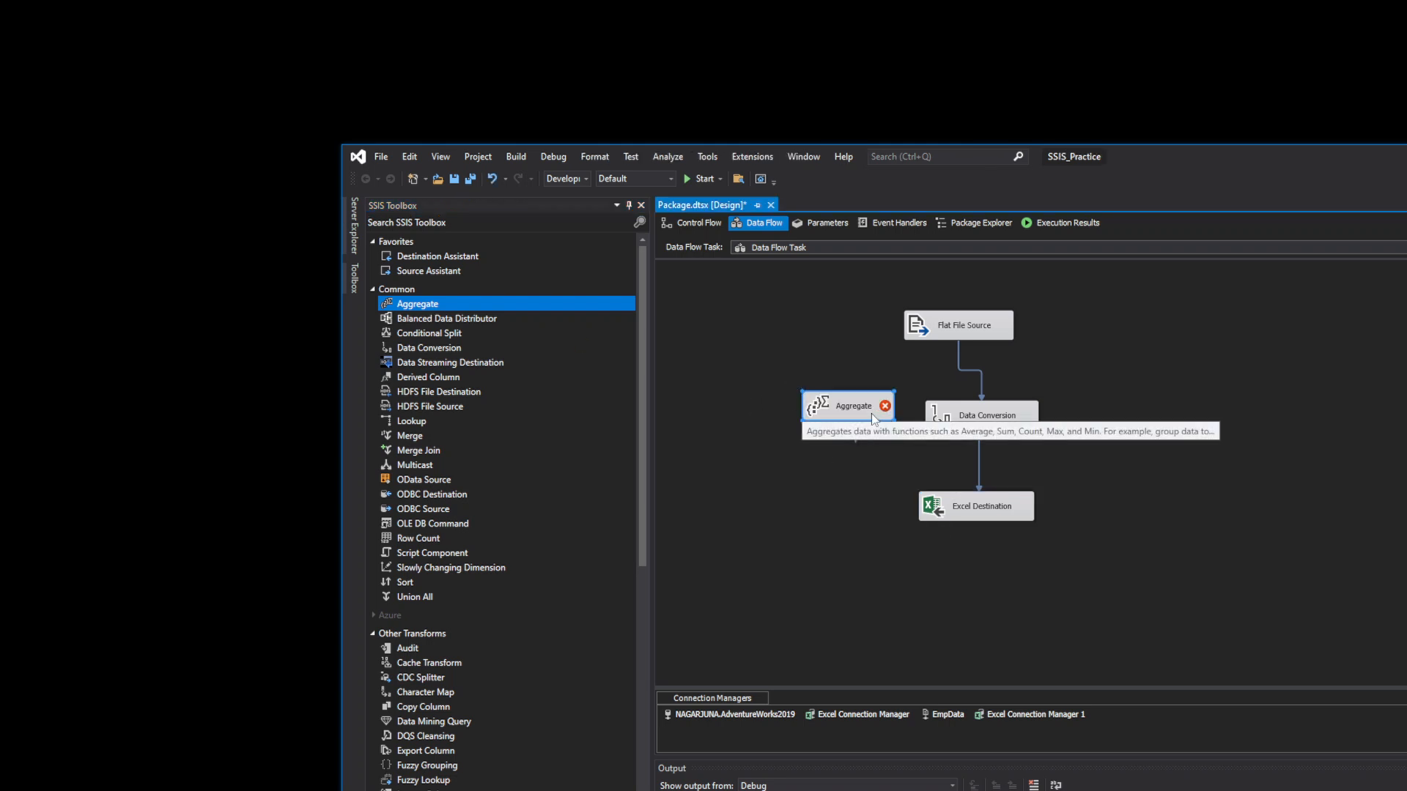
{"action": "left_click_drag", "start_coordinate": [412, 339], "coordinate": [775, 538]}
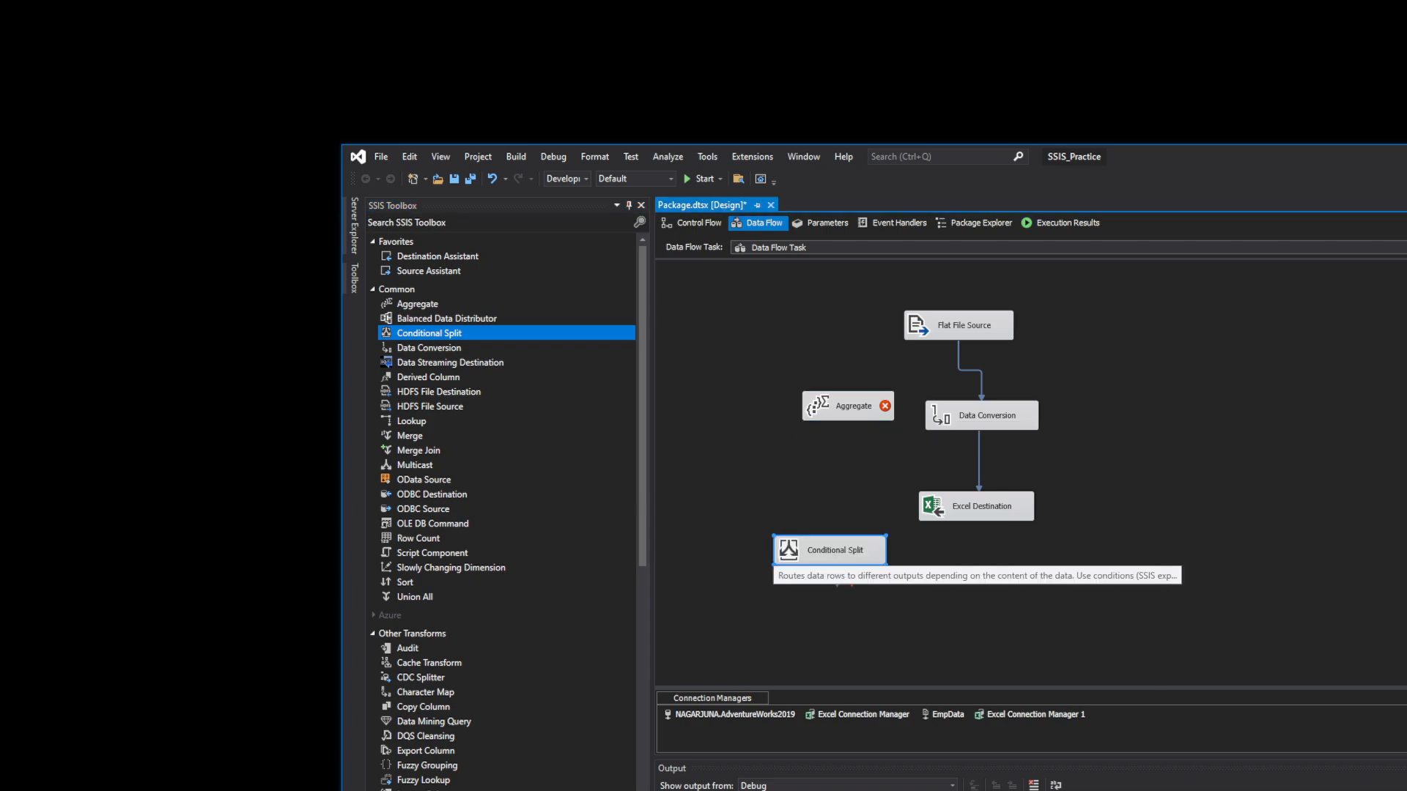
{"action": "key", "text": "alt+Tab"}
- Switch Book1 to the London sheet and minimize Excel to return to Visual Studio
{"action": "left_click", "coordinate": [340, 781]}
{"action": "left_click", "coordinate": [298, 781]}
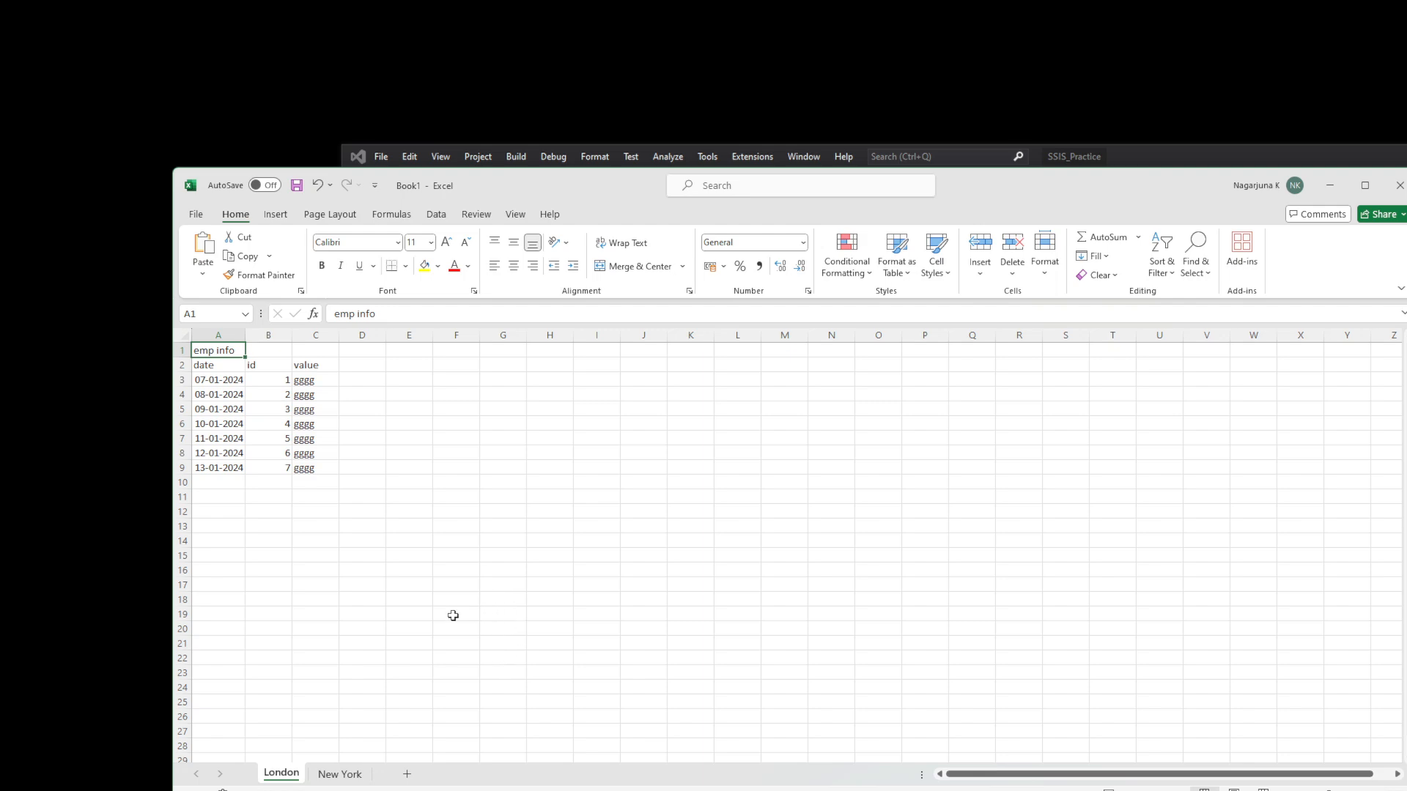
{"action": "left_click", "coordinate": [1329, 187]}
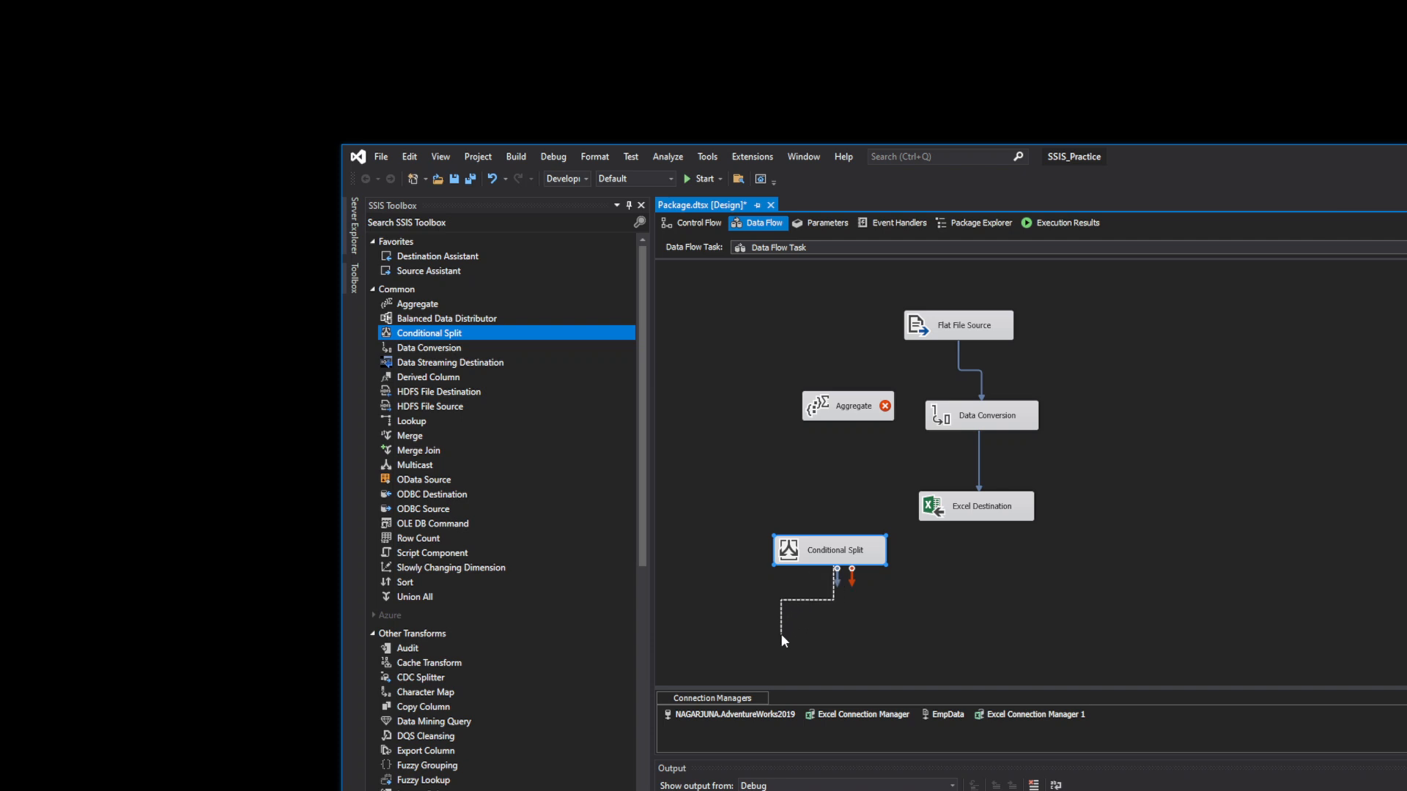
{"action": "left_click_drag", "start_coordinate": [791, 633], "coordinate": [826, 622]}
{"action": "left_click_drag", "start_coordinate": [804, 575], "coordinate": [863, 581]}
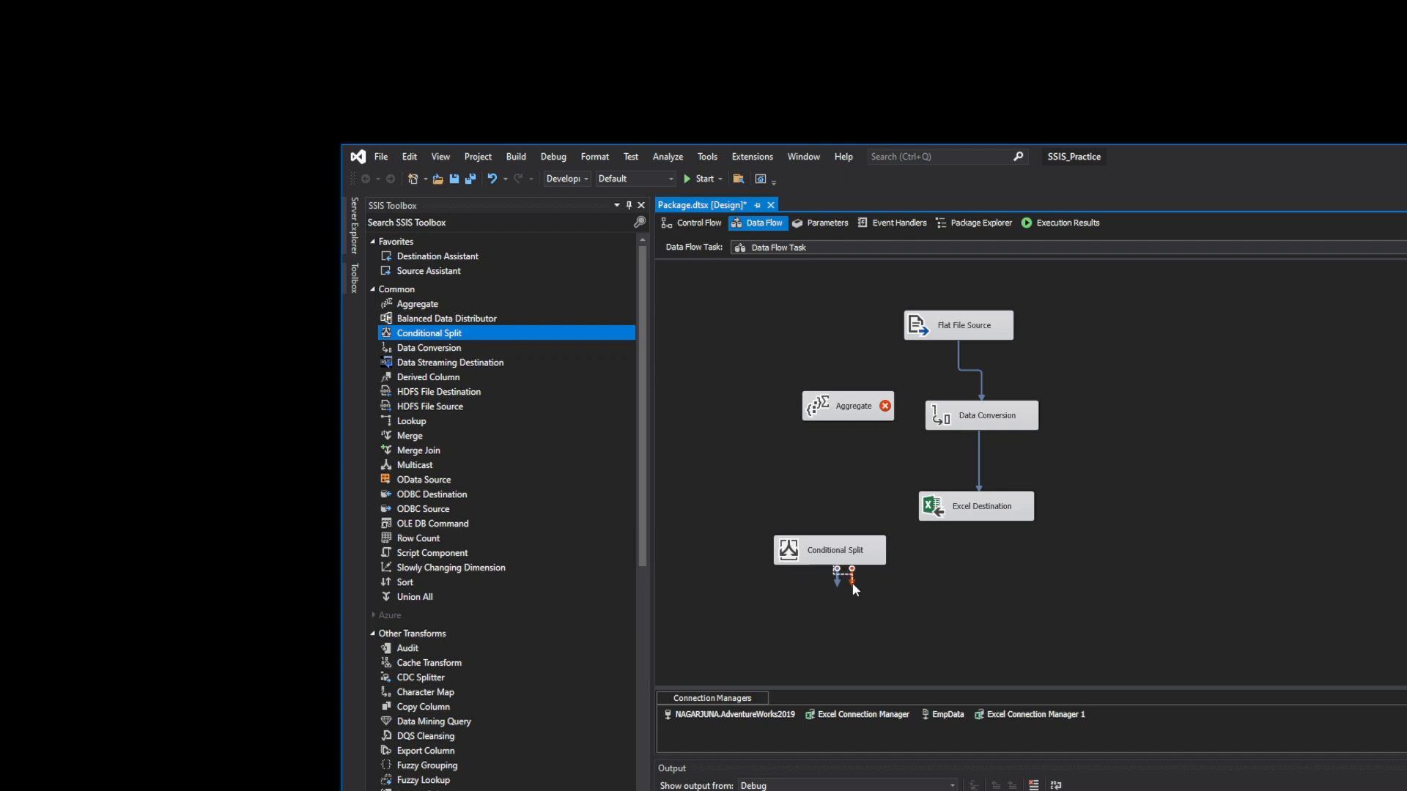
{"action": "left_click_drag", "start_coordinate": [852, 584], "coordinate": [938, 571]}
{"action": "mouse_move", "coordinate": [866, 566]}
{"action": "left_mouse_down"}
{"action": "mouse_move", "coordinate": [952, 414]}
{"action": "mouse_move", "coordinate": [867, 579]}
{"action": "left_mouse_up"}
- Try linking Conditional Split with Excel Destination, then delete the Conditional Split component
{"action": "left_click_drag", "start_coordinate": [838, 580], "coordinate": [960, 514]}
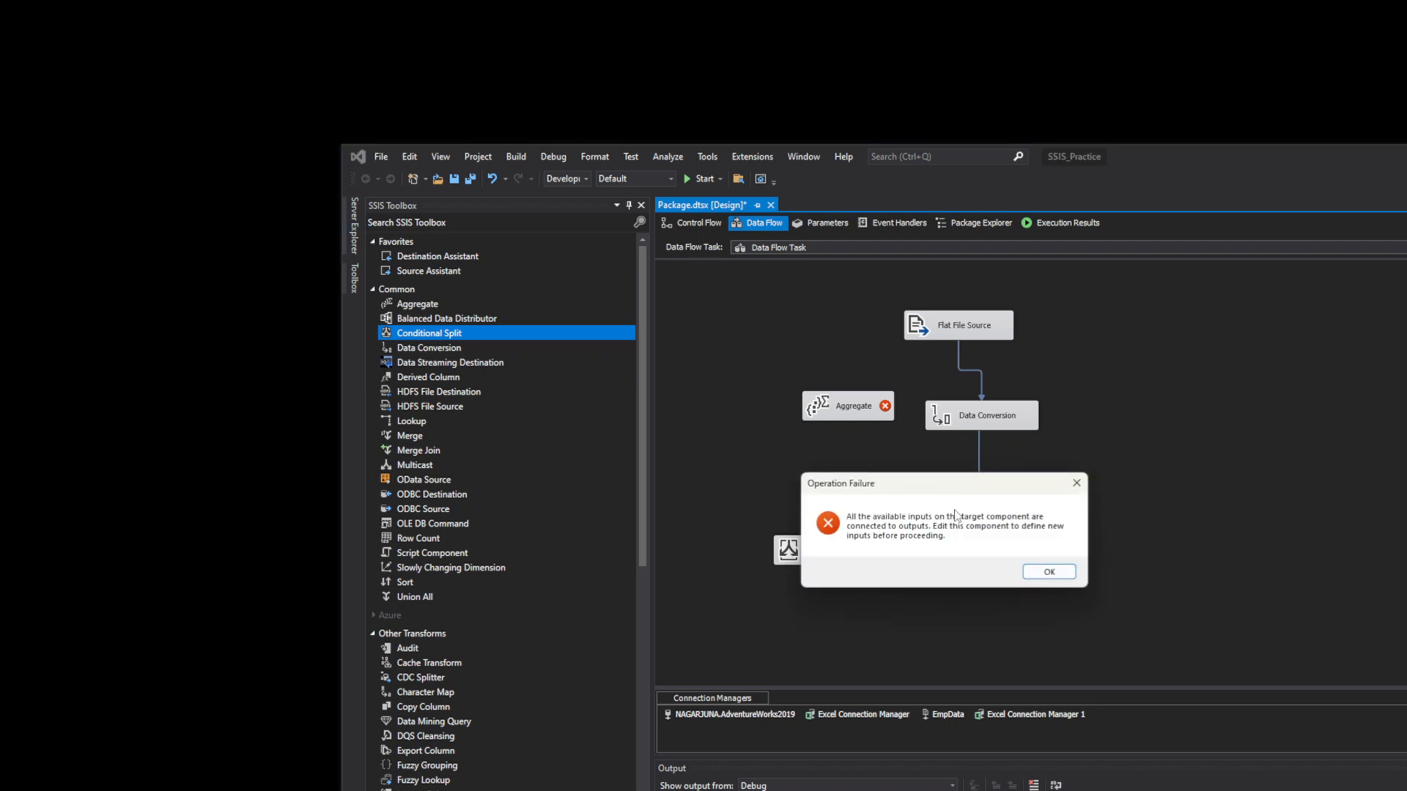
{"action": "left_click", "coordinate": [1044, 570]}
{"action": "left_click", "coordinate": [993, 515]}
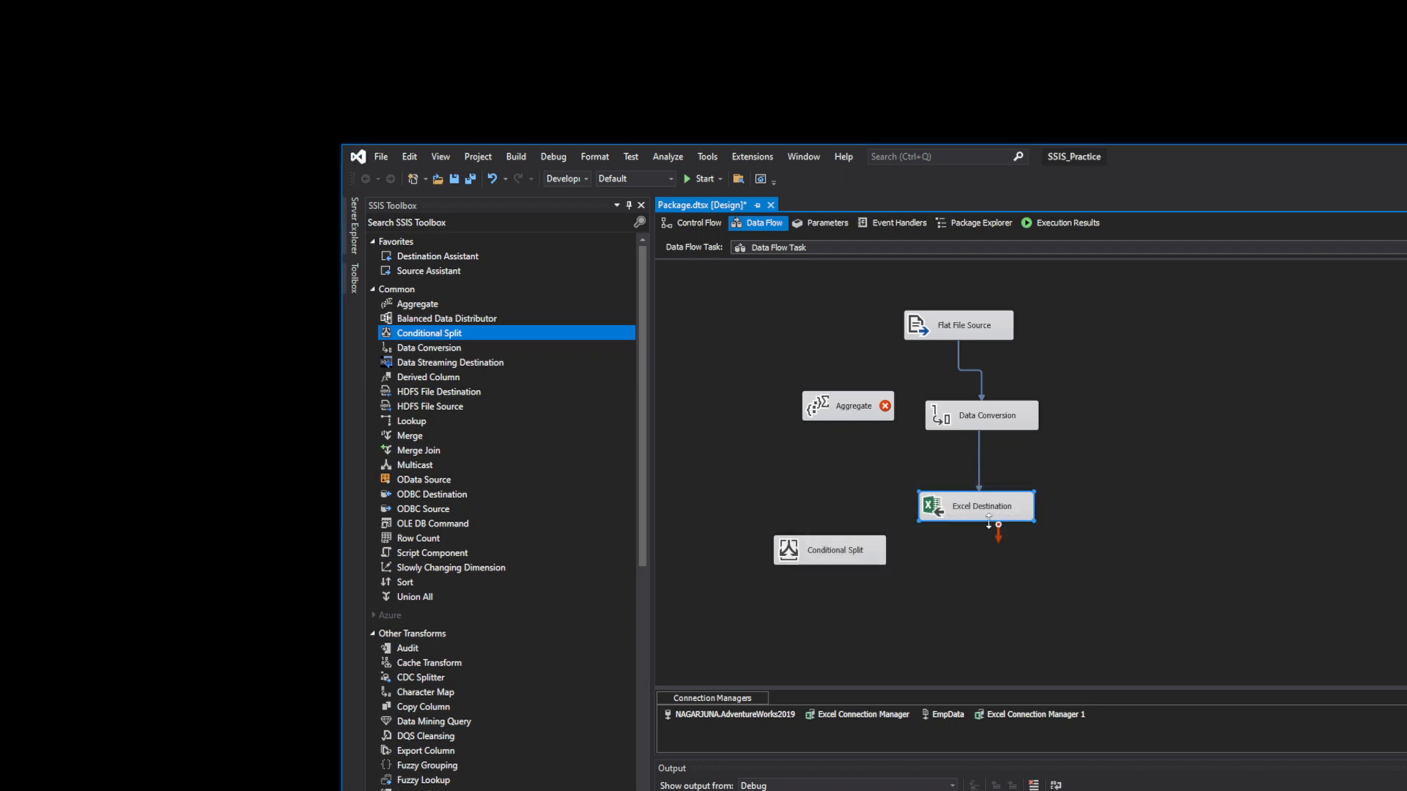
{"action": "left_click_drag", "start_coordinate": [997, 536], "coordinate": [818, 551]}
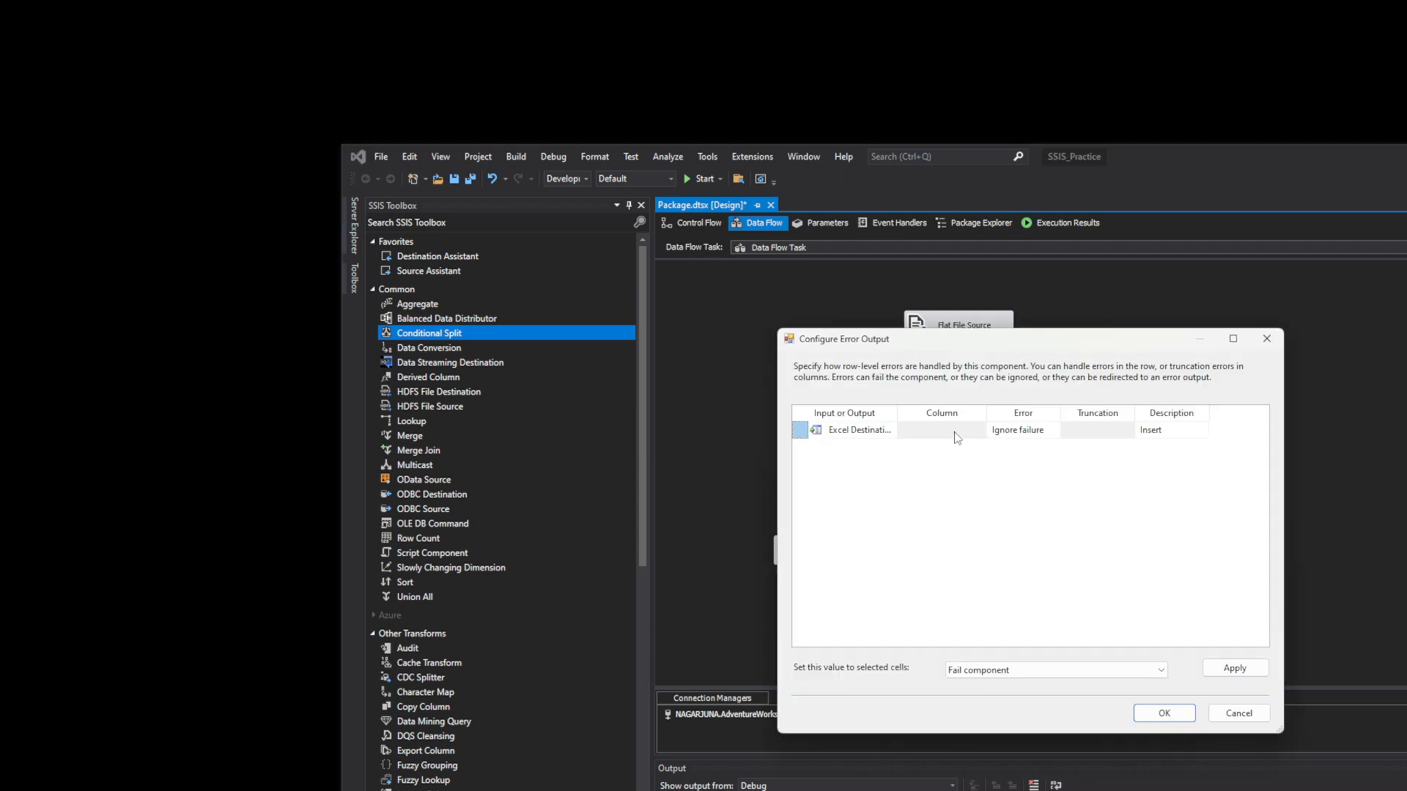
{"action": "left_click", "coordinate": [980, 435]}
{"action": "left_click", "coordinate": [1262, 342]}
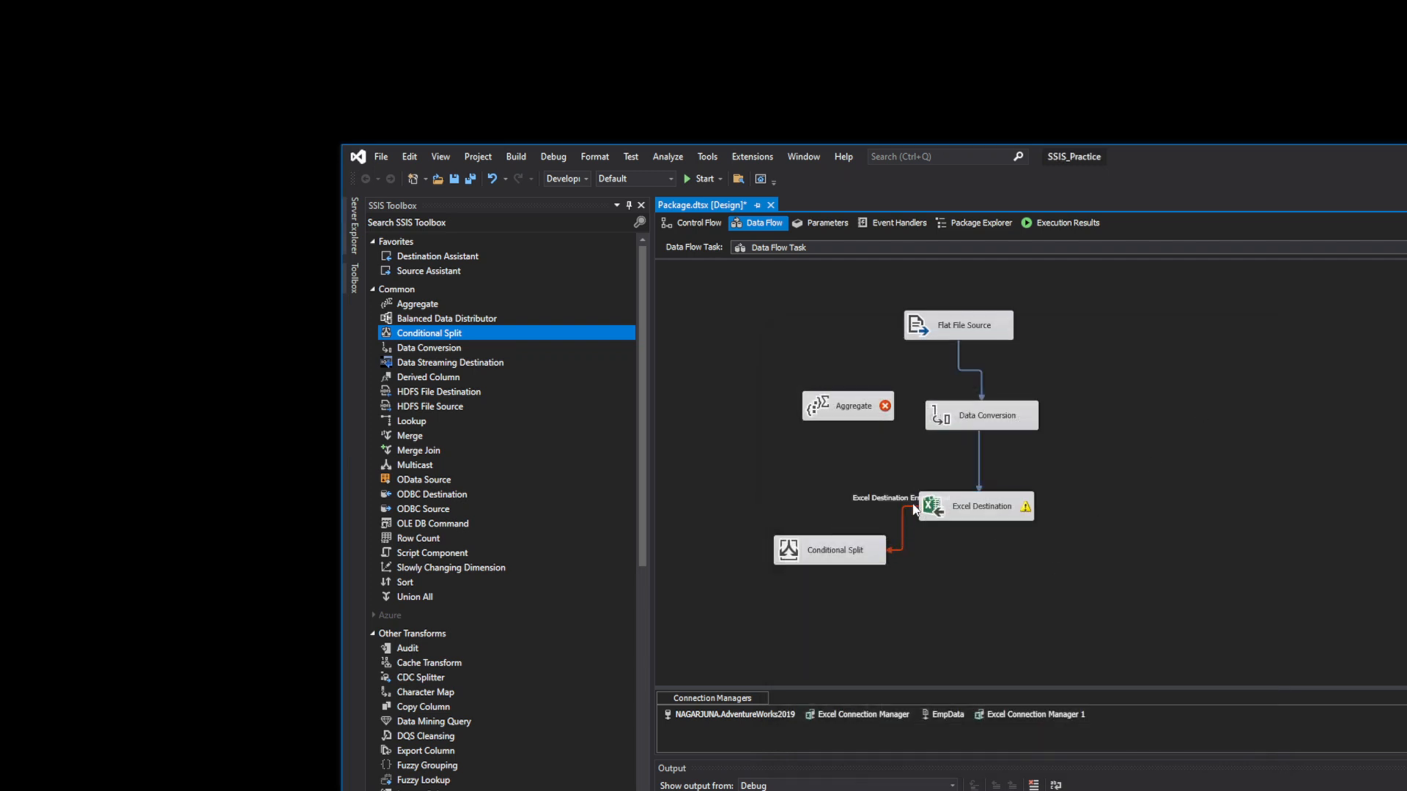
{"action": "right_click", "coordinate": [869, 557]}
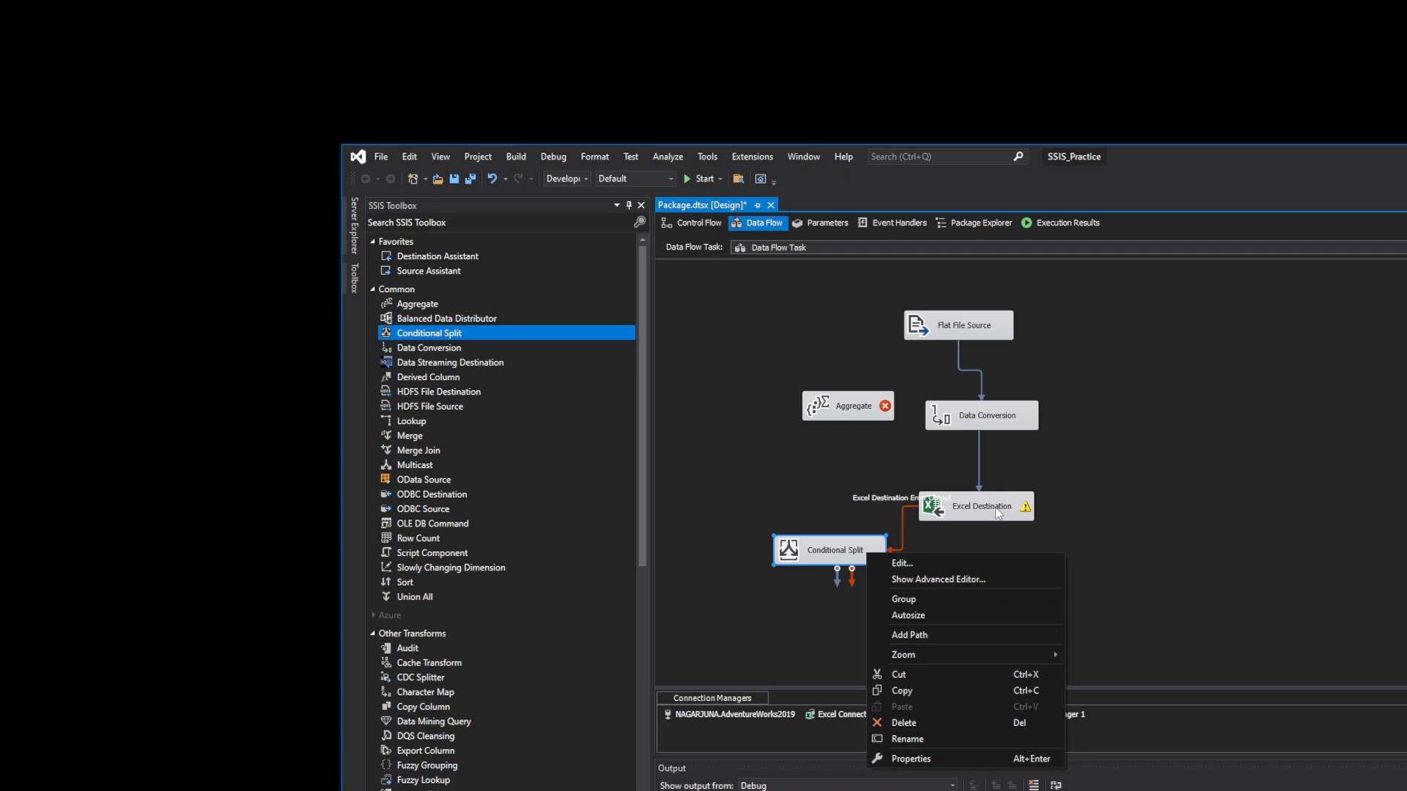
{"action": "left_click", "coordinate": [896, 721]}
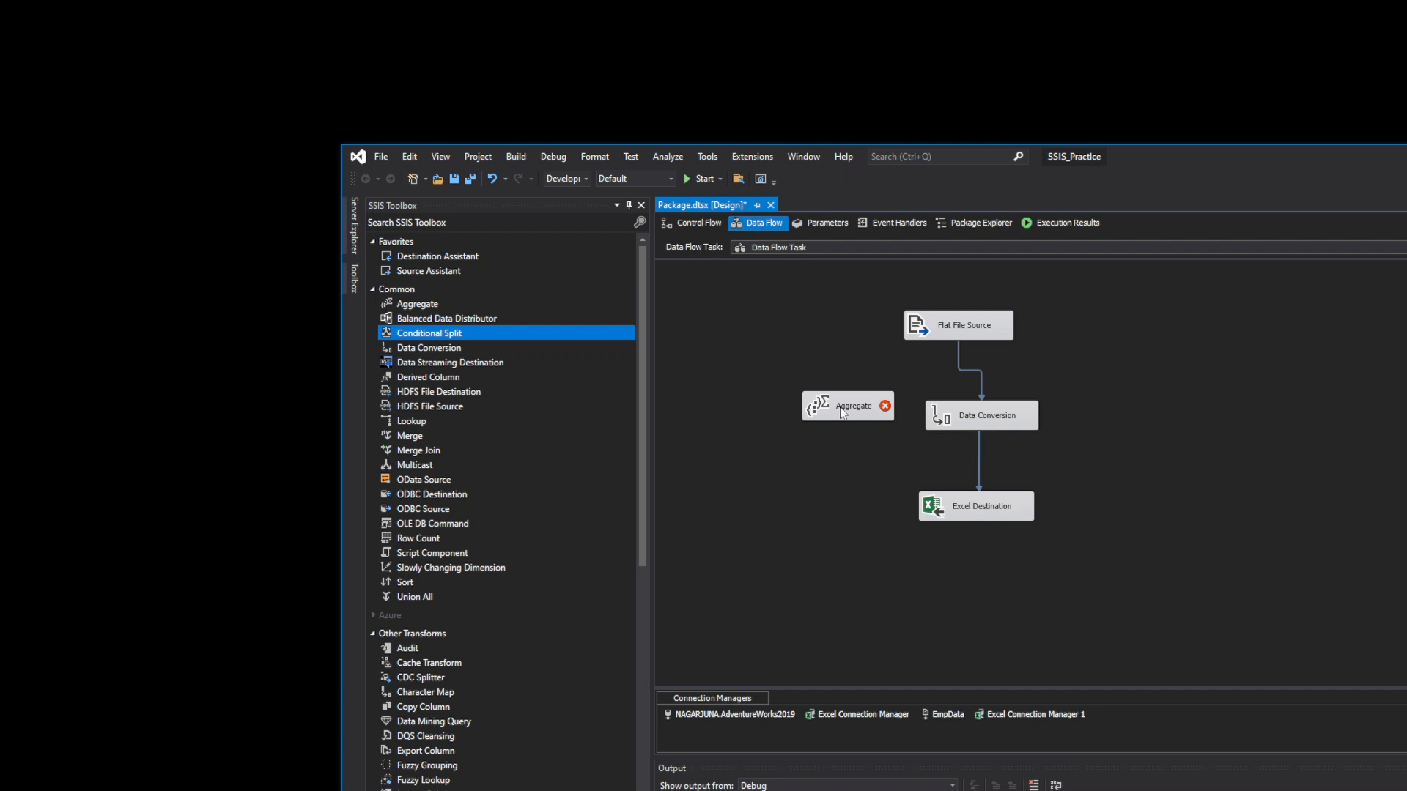
{"action": "left_click_drag", "start_coordinate": [838, 406], "coordinate": [983, 451]}
{"action": "left_click", "coordinate": [979, 439]}
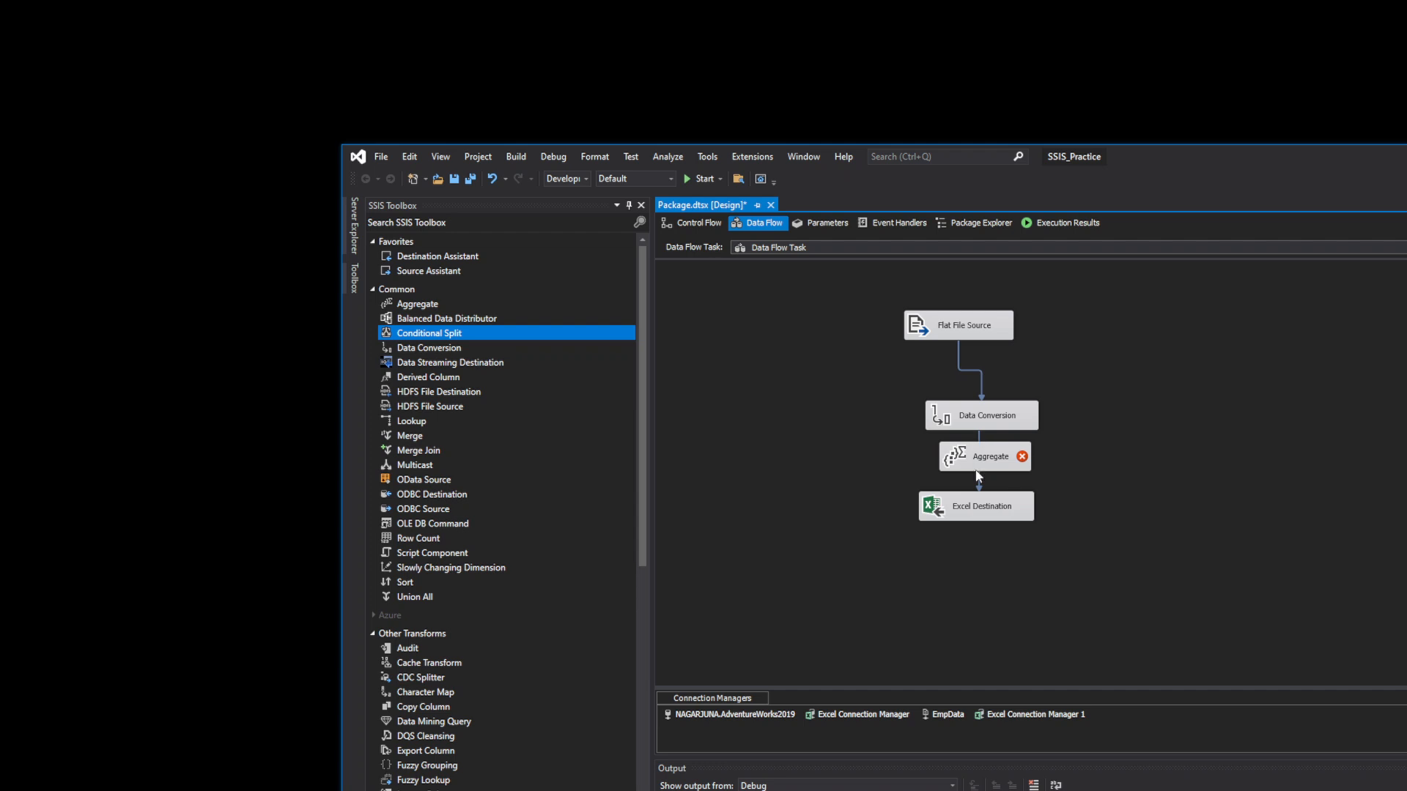
{"action": "right_click", "coordinate": [979, 479]}
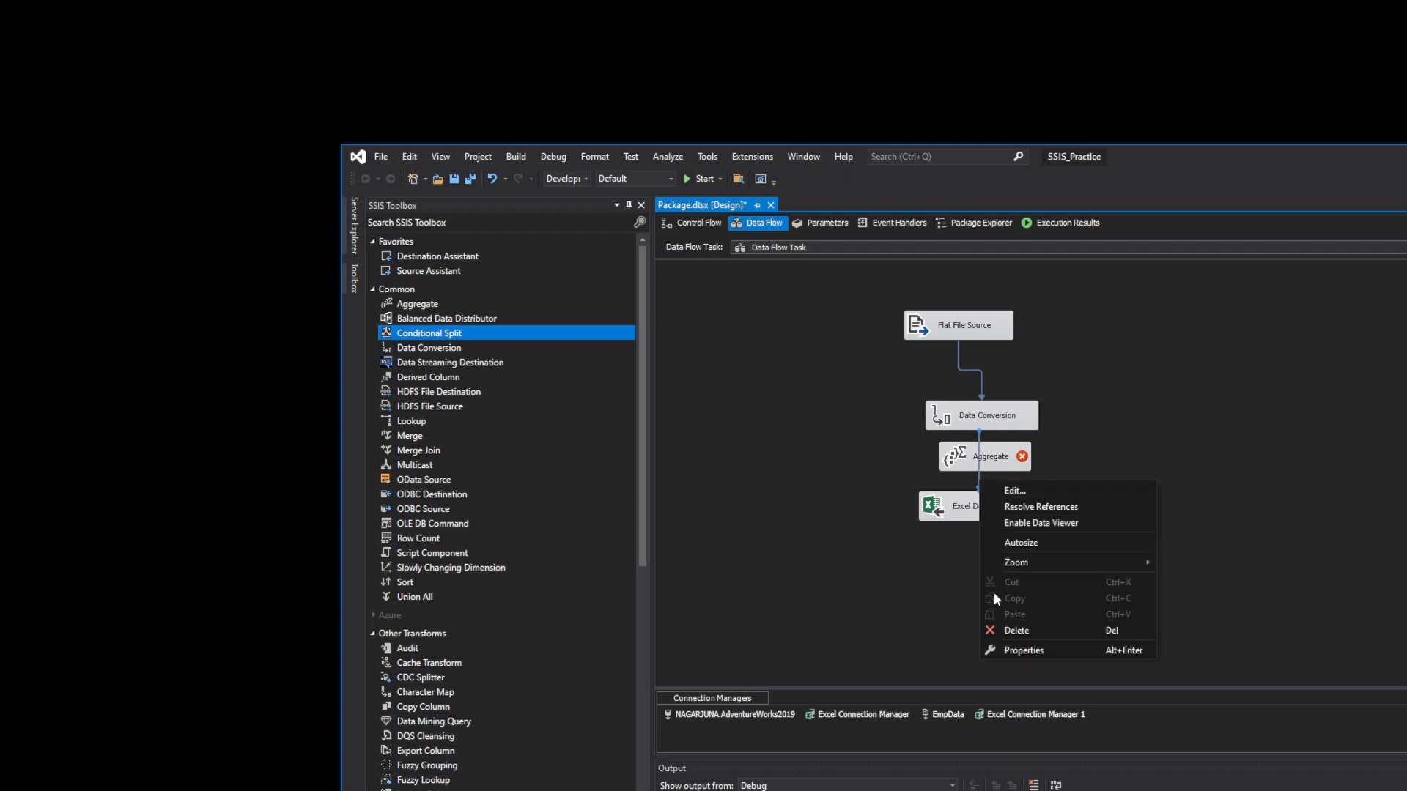
{"action": "left_click", "coordinate": [998, 628]}
{"action": "left_click", "coordinate": [995, 419]}
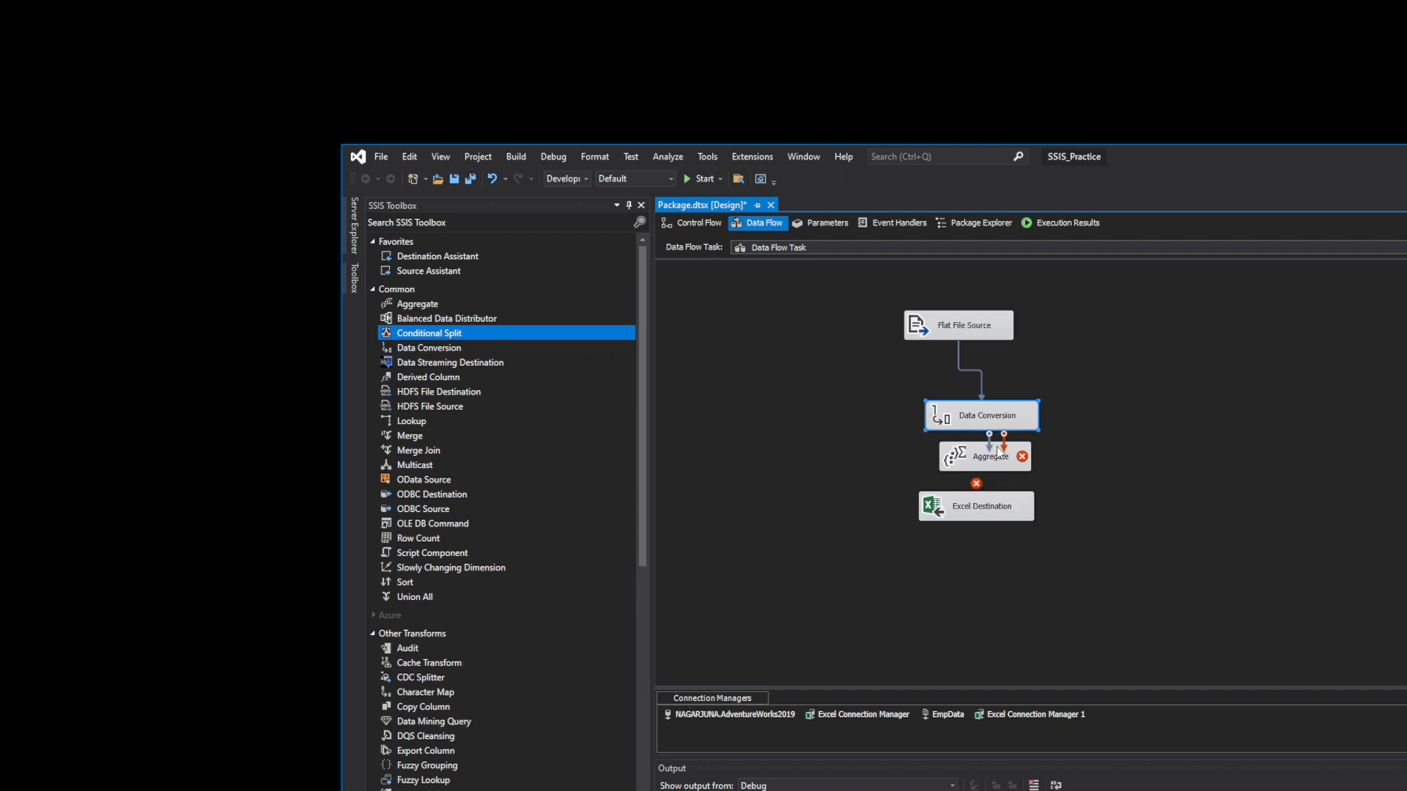
{"action": "double_click", "coordinate": [980, 458]}
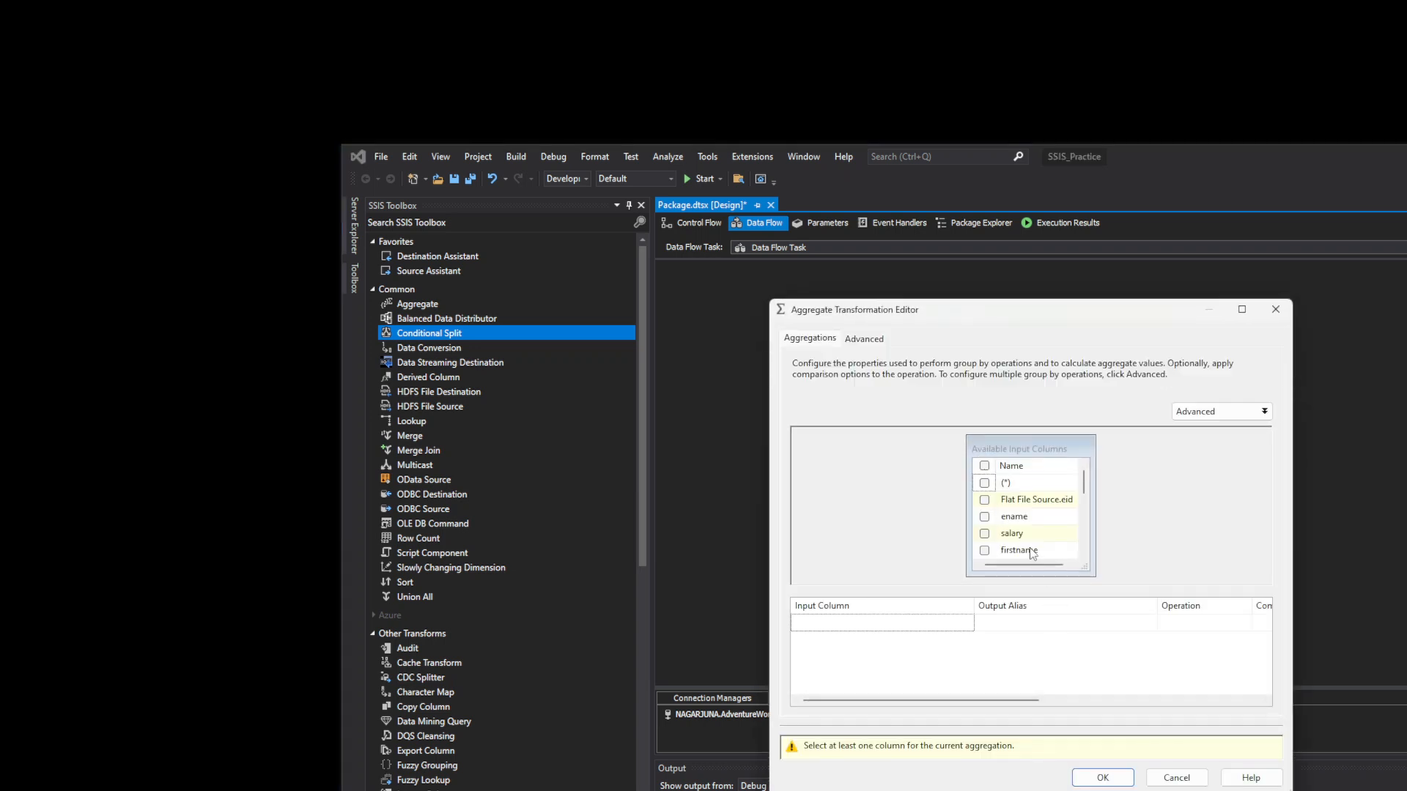
{"action": "left_click_drag", "start_coordinate": [1083, 513], "coordinate": [1080, 498]}
{"action": "left_click", "coordinate": [984, 500]}
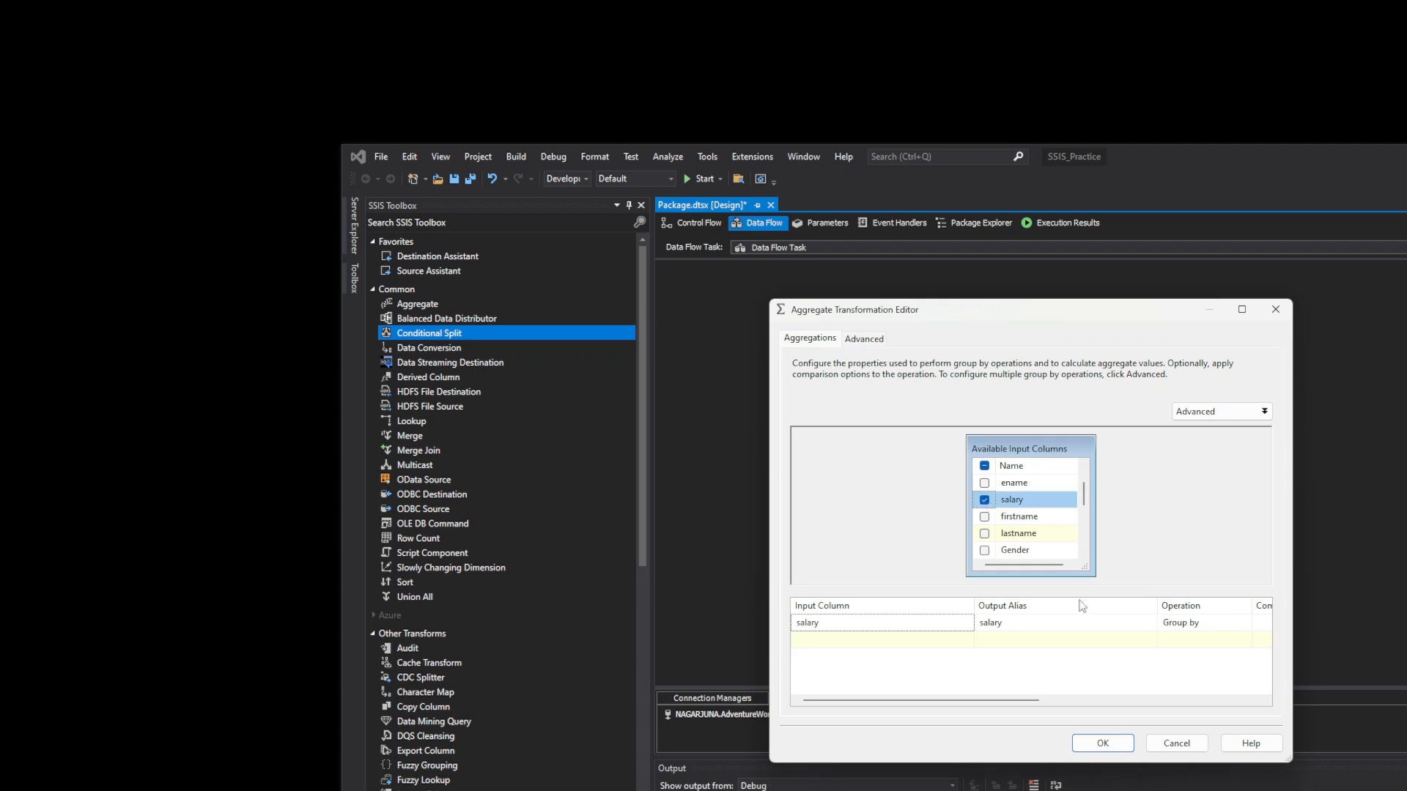
{"action": "left_click", "coordinate": [1231, 624]}
{"action": "left_click", "coordinate": [1245, 624]}
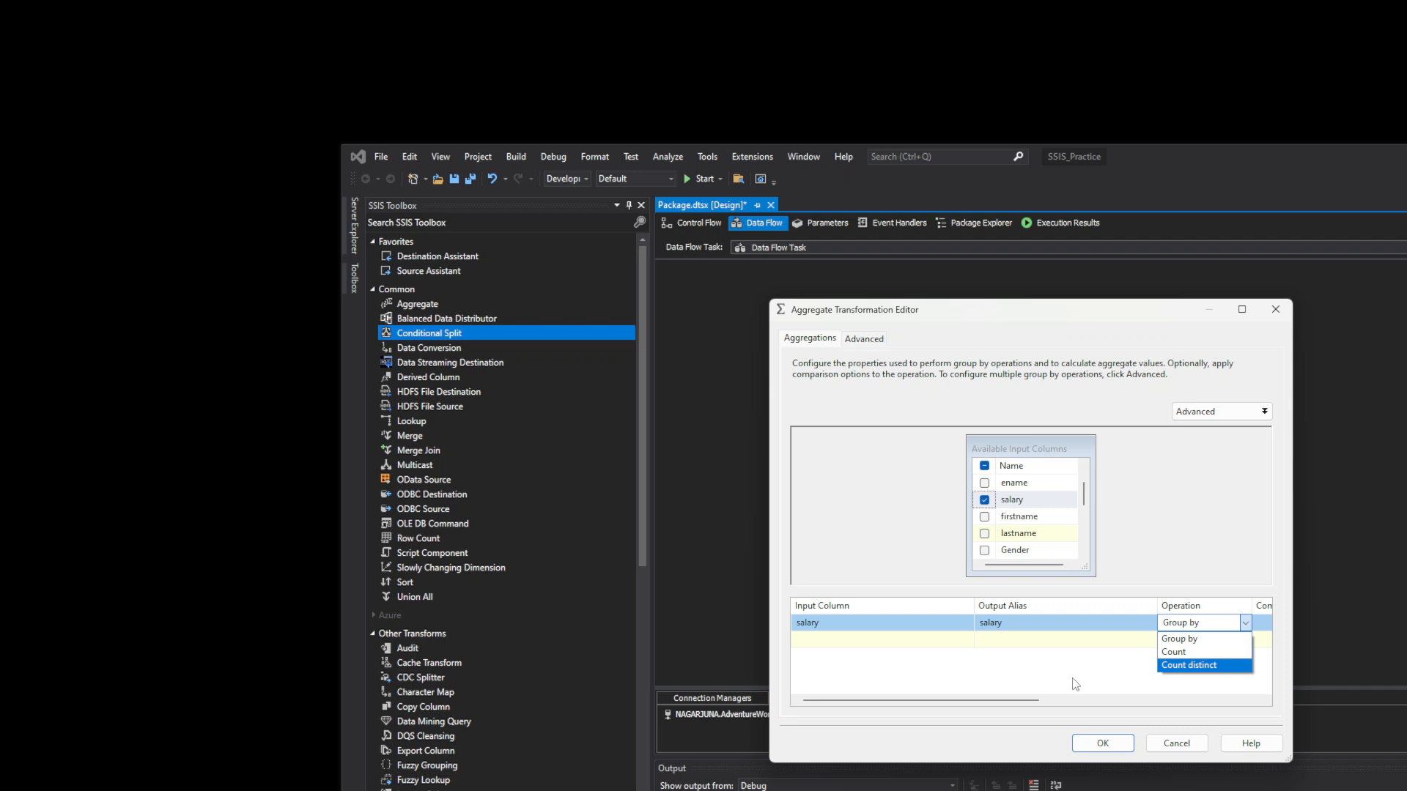
{"action": "left_click", "coordinate": [980, 705]}
{"action": "left_click_drag", "start_coordinate": [1010, 702], "coordinate": [1229, 705]}
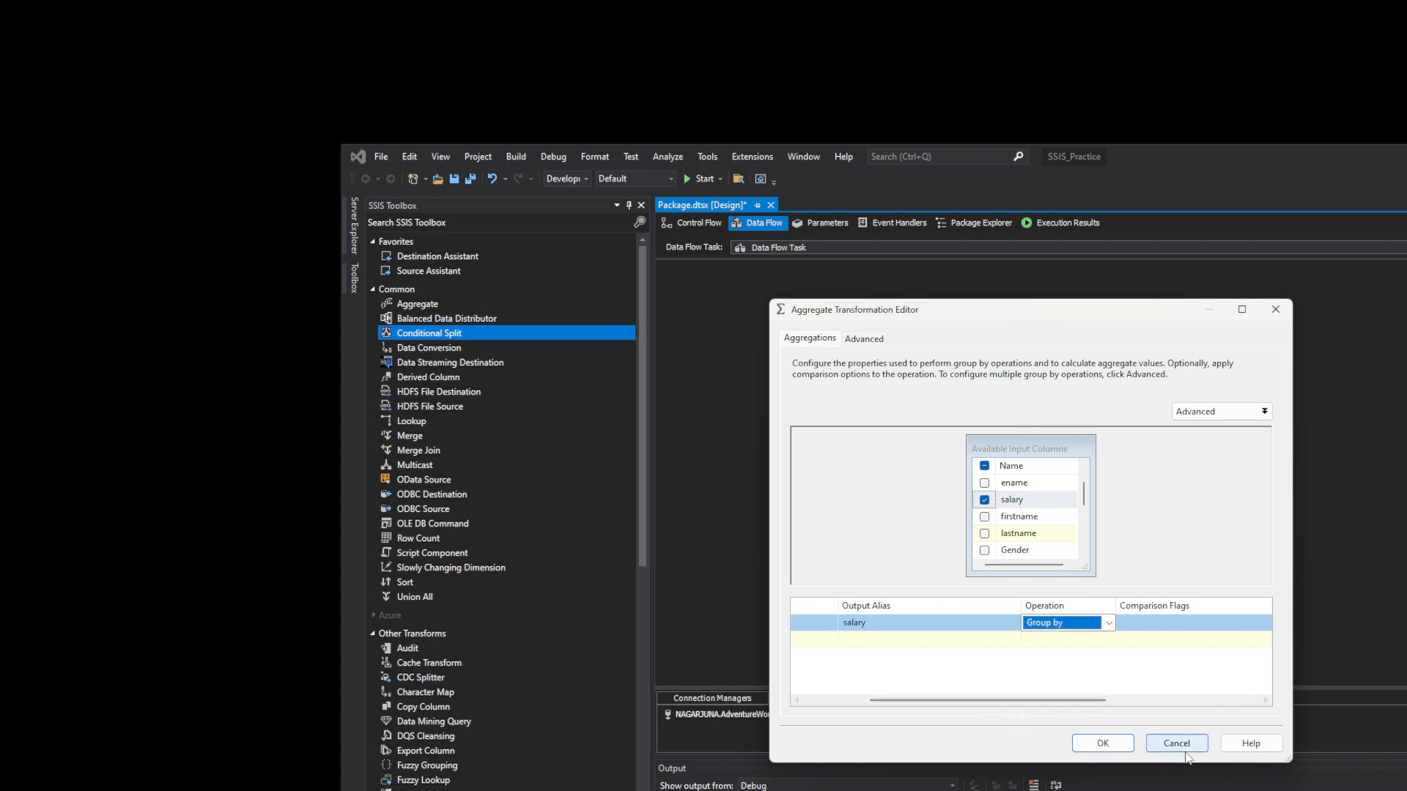
{"action": "left_click", "coordinate": [1177, 743]}
{"action": "left_click", "coordinate": [916, 556]}
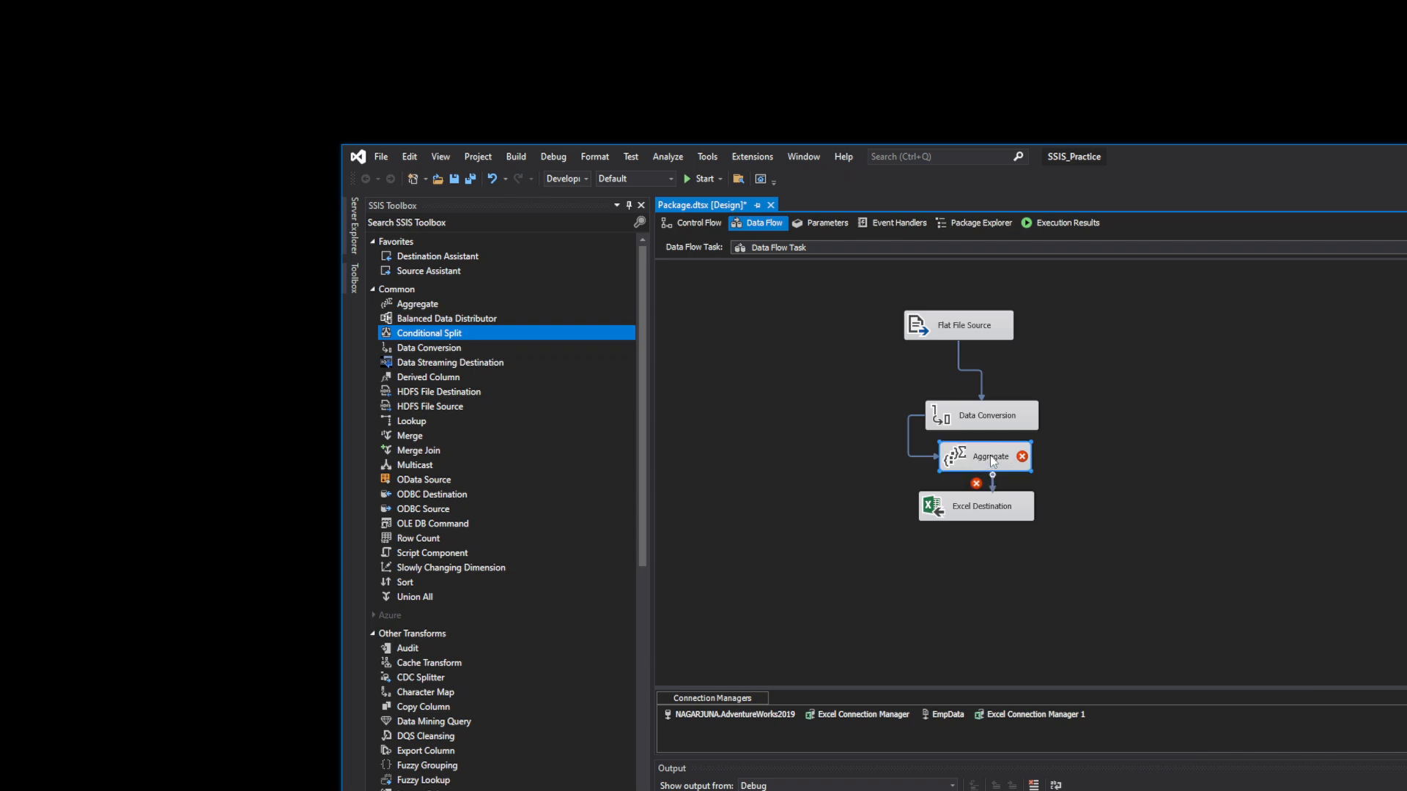
- Delete Aggregate, put a Conditional Split left of Data Conversion, and add a new Aggregate top left
{"action": "right_click", "coordinate": [990, 455]}
{"action": "left_click", "coordinate": [1008, 627]}
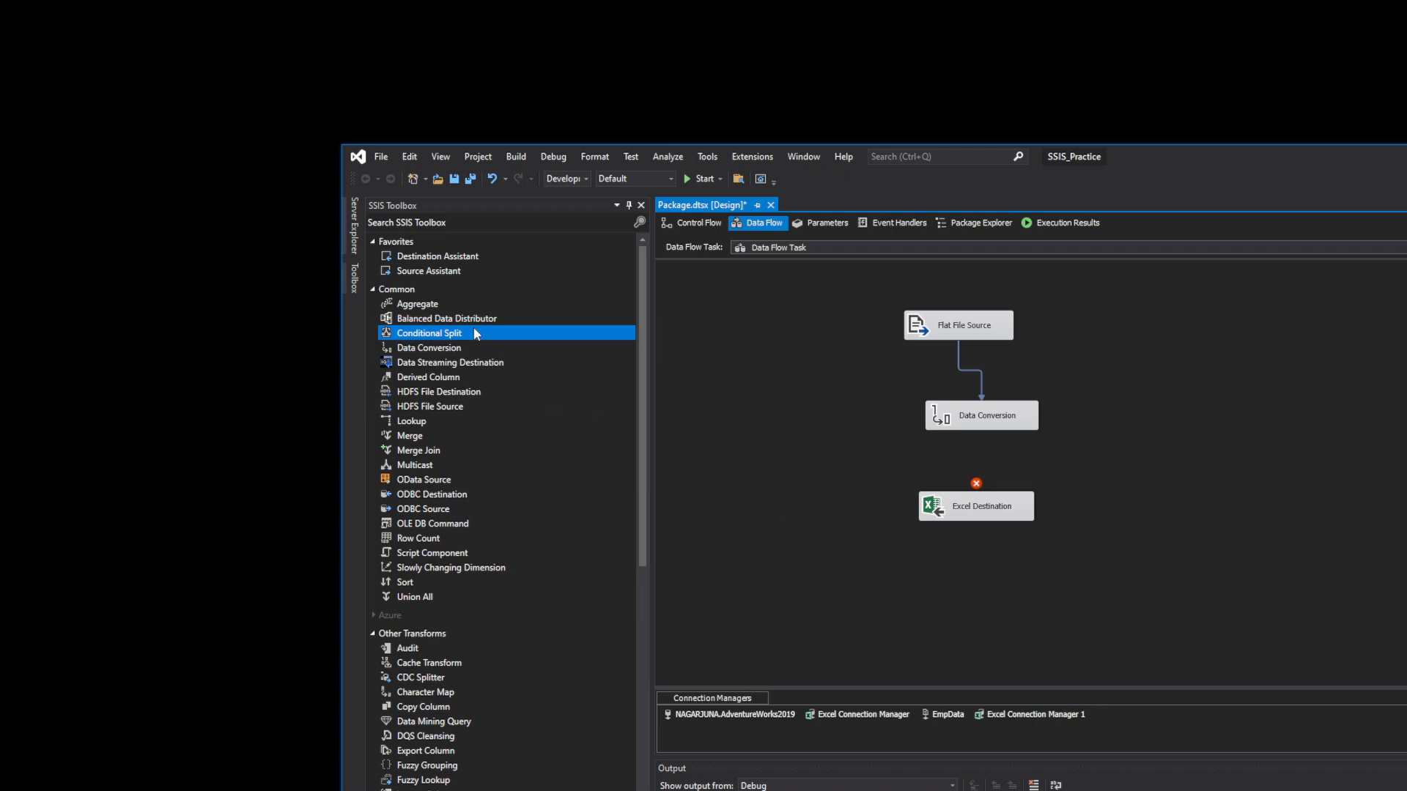
{"action": "left_click_drag", "start_coordinate": [471, 337], "coordinate": [1099, 407]}
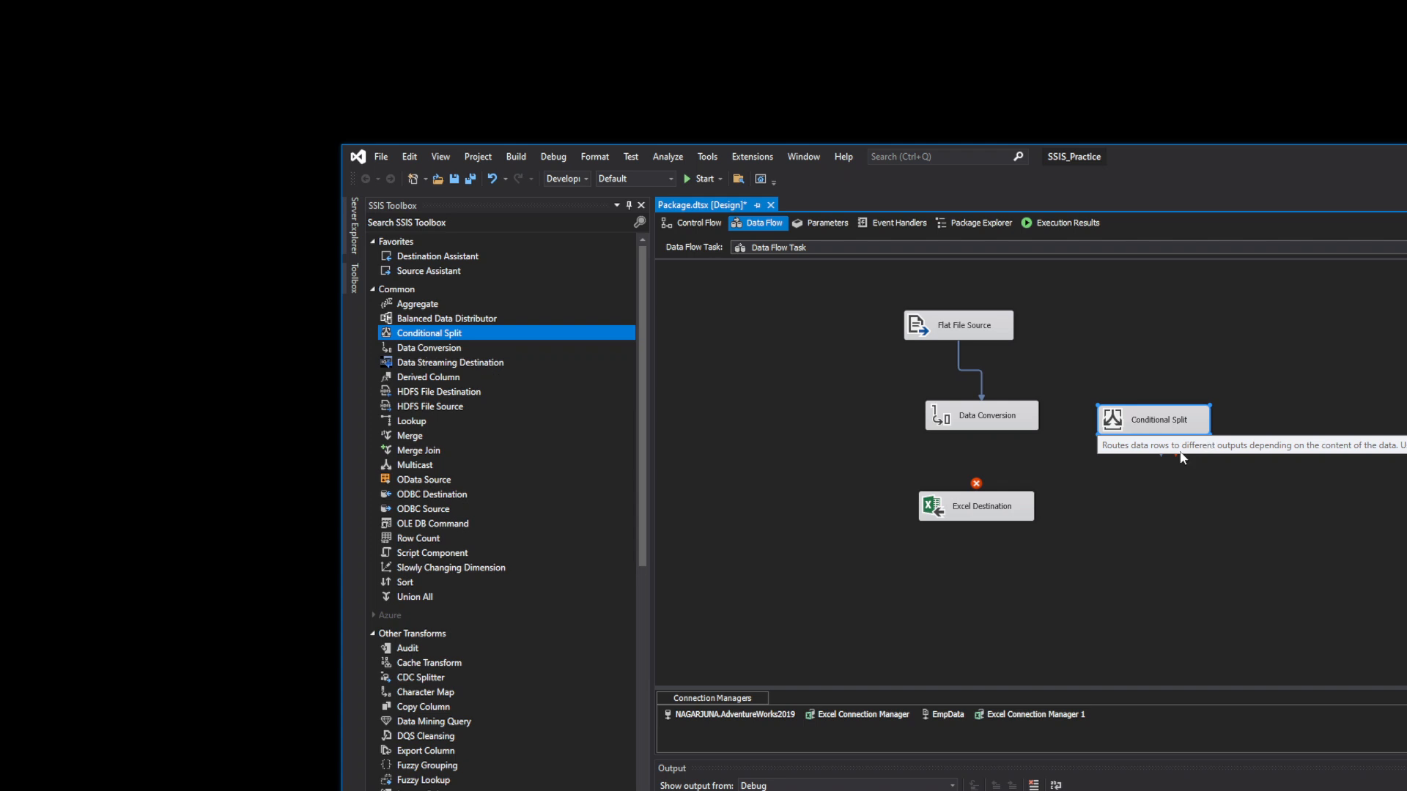
{"action": "left_click", "coordinate": [975, 427]}
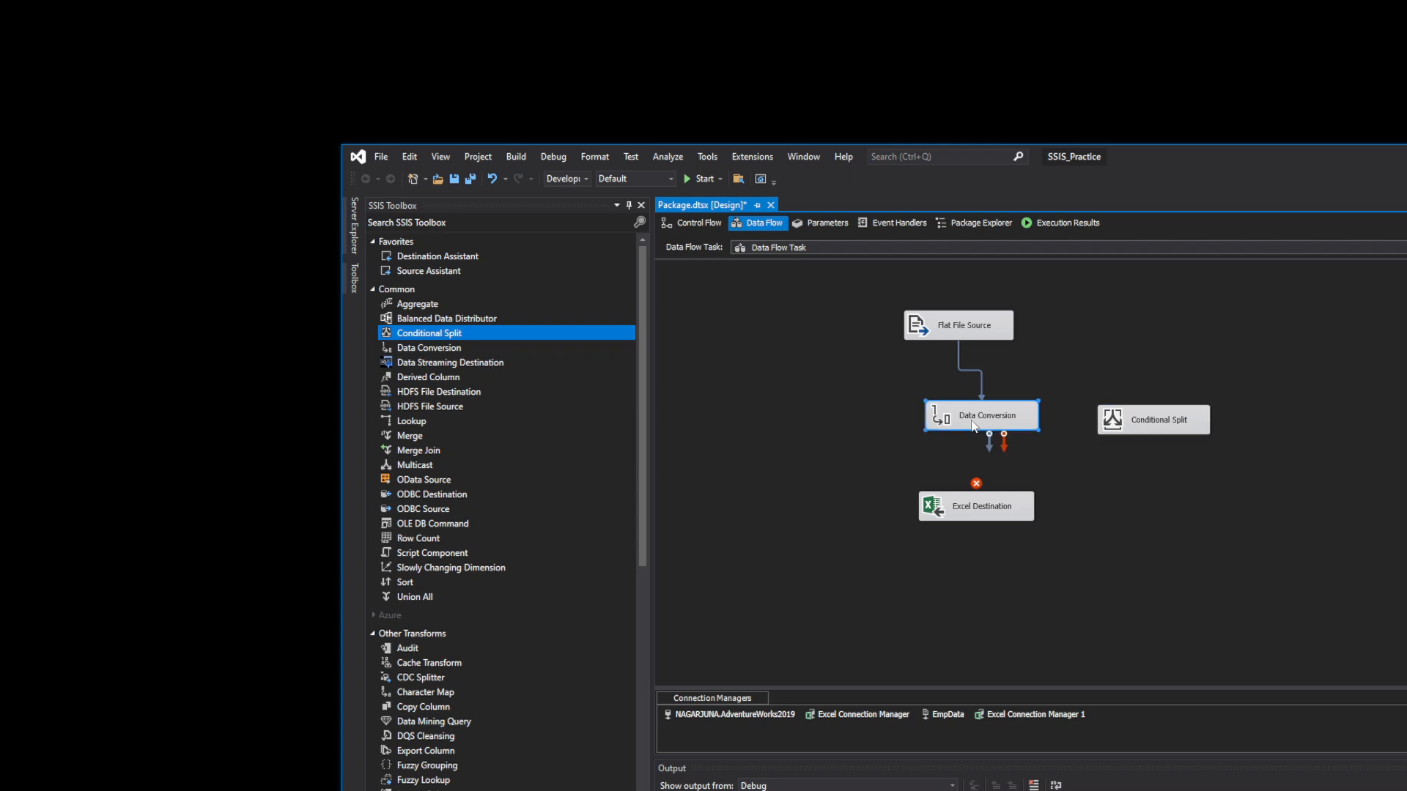
{"action": "left_click_drag", "start_coordinate": [1144, 428], "coordinate": [829, 419]}
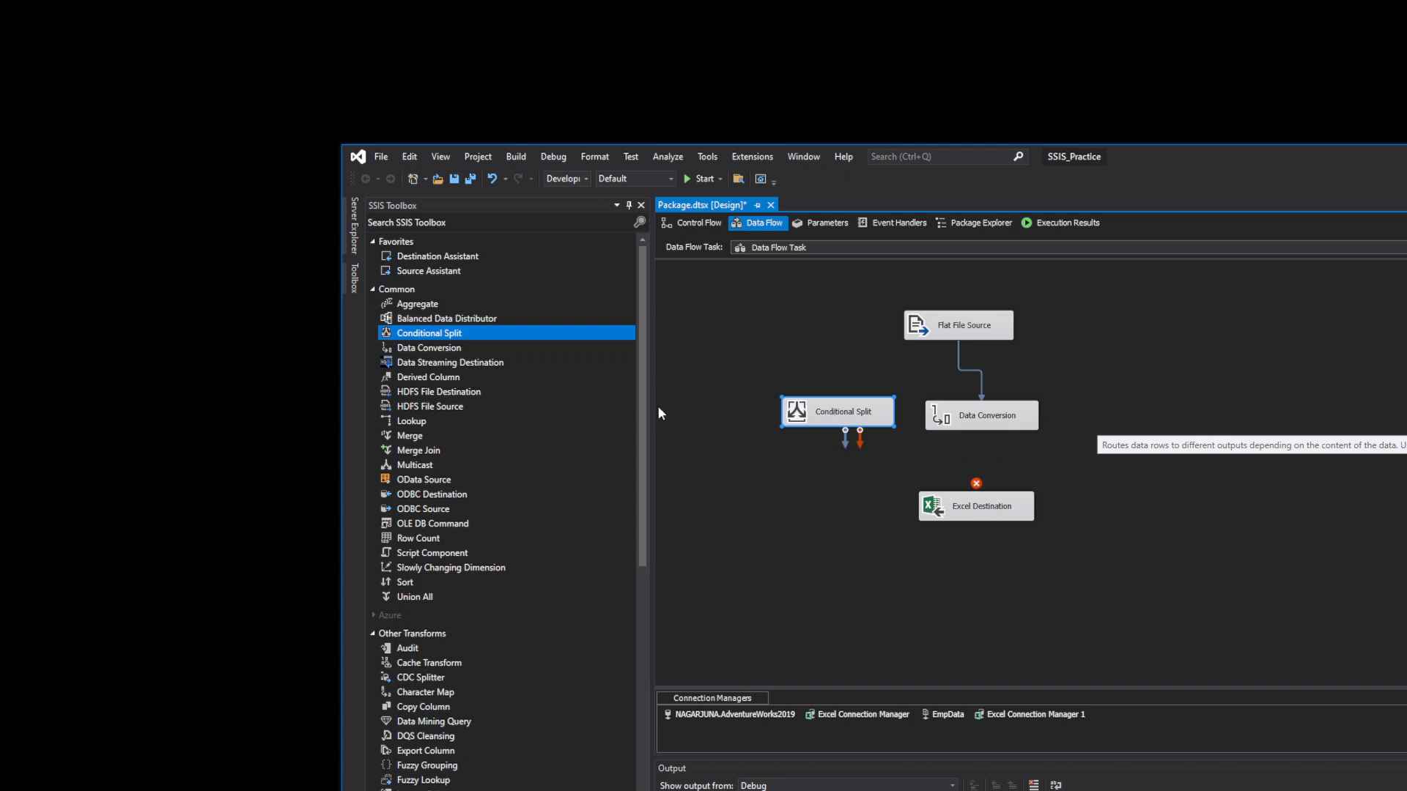
{"action": "left_click_drag", "start_coordinate": [433, 301], "coordinate": [762, 323]}
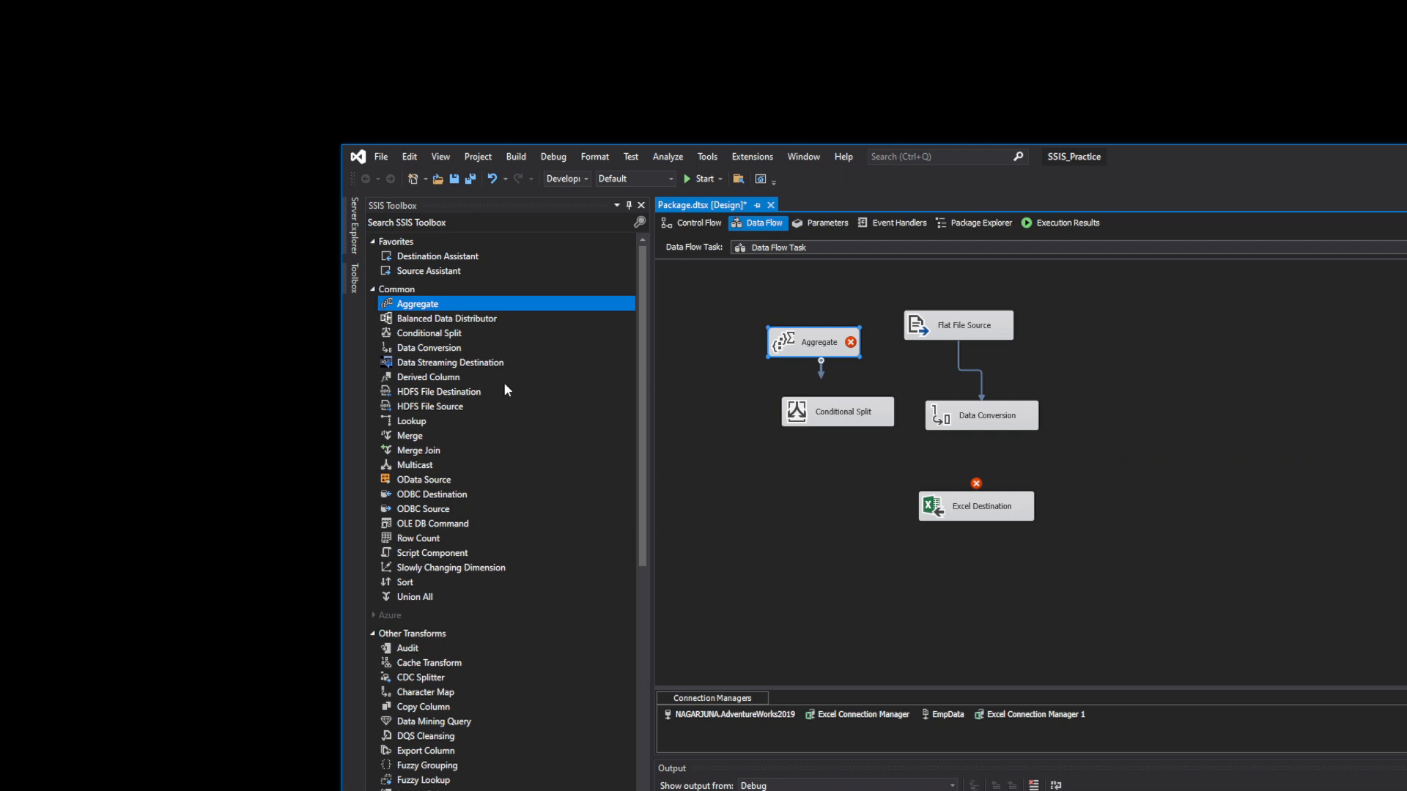
- Drop a Merge transformation onto the canvas to the left of Excel Destination
{"action": "left_click", "coordinate": [456, 379]}
{"action": "left_click", "coordinate": [461, 368]}
{"action": "left_click", "coordinate": [440, 391]}
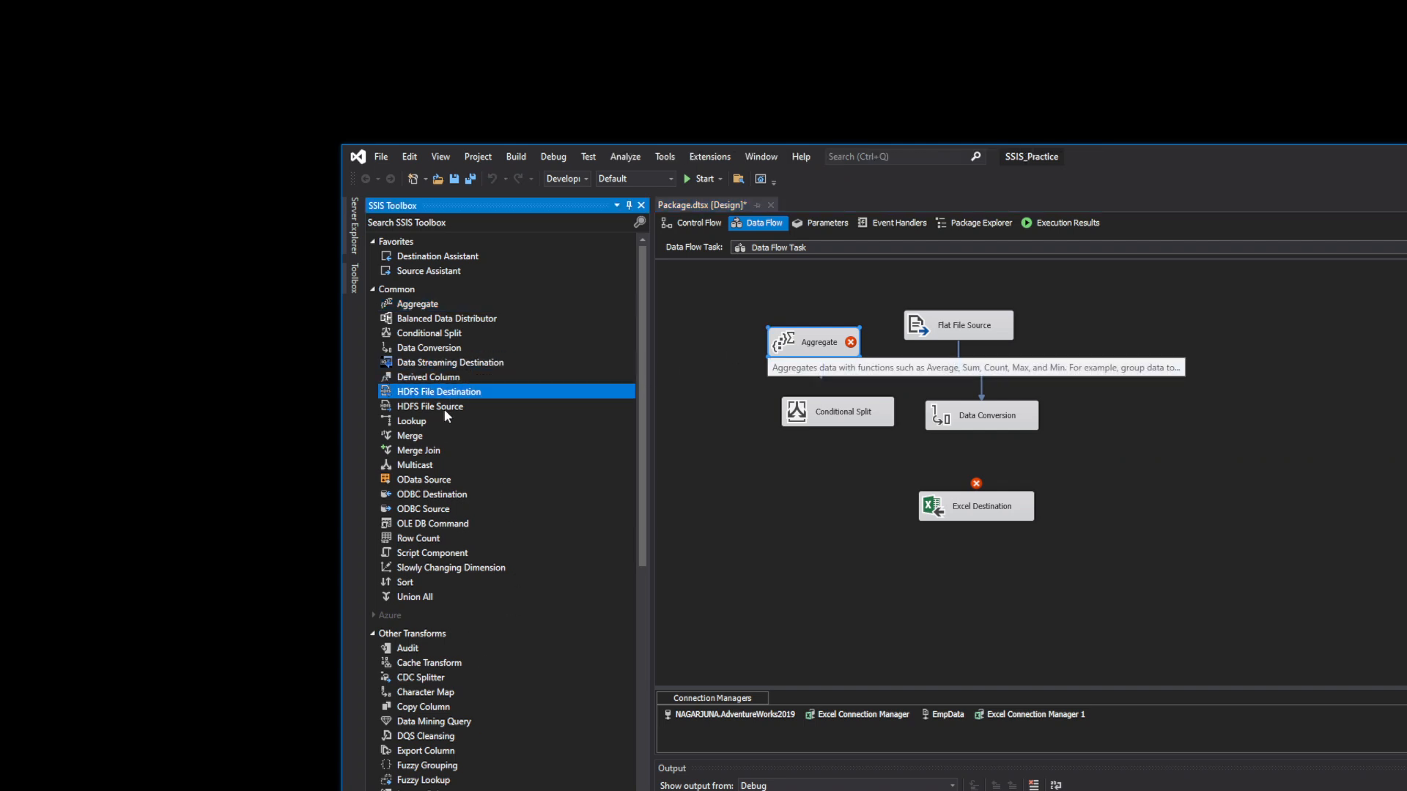
{"action": "left_click", "coordinate": [438, 421]}
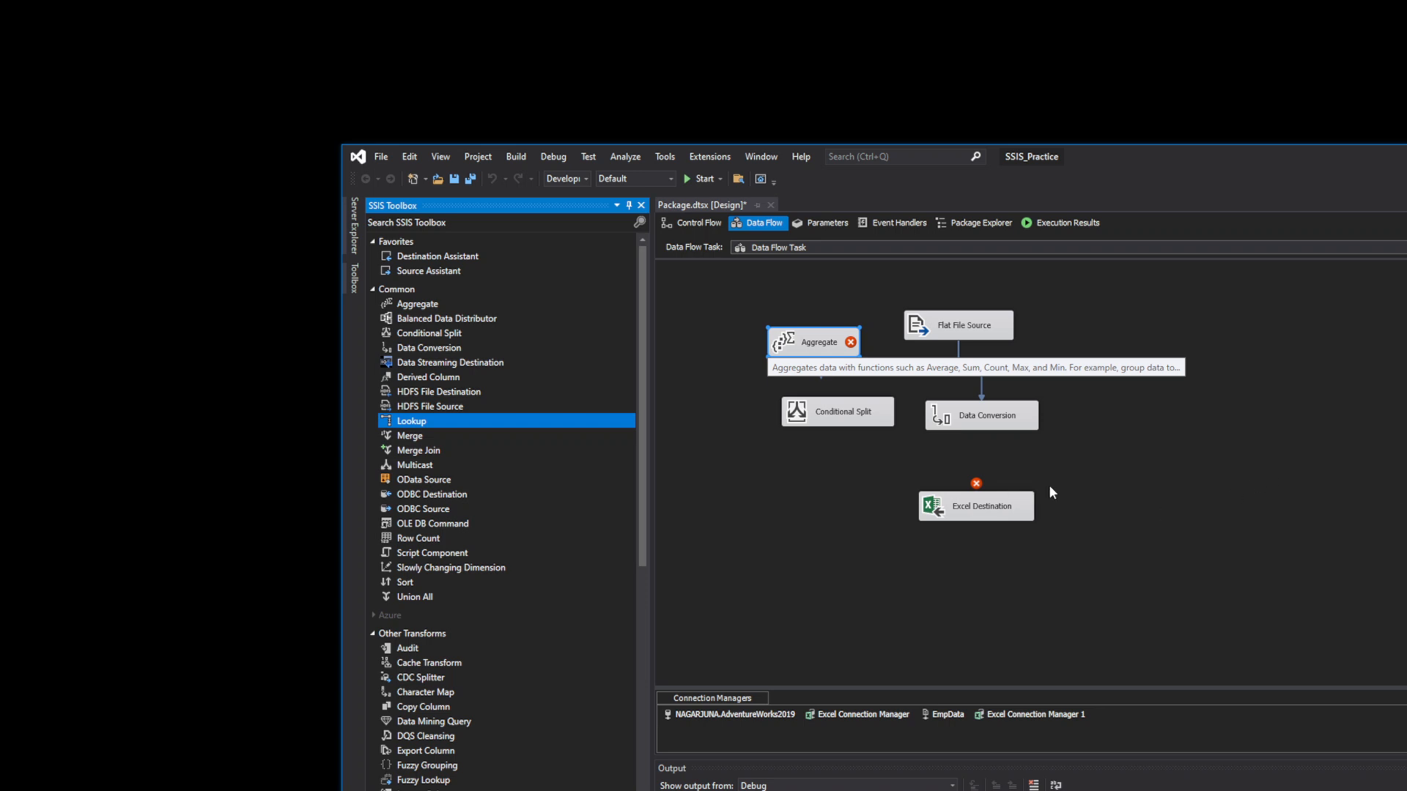
{"action": "left_click", "coordinate": [1141, 483]}
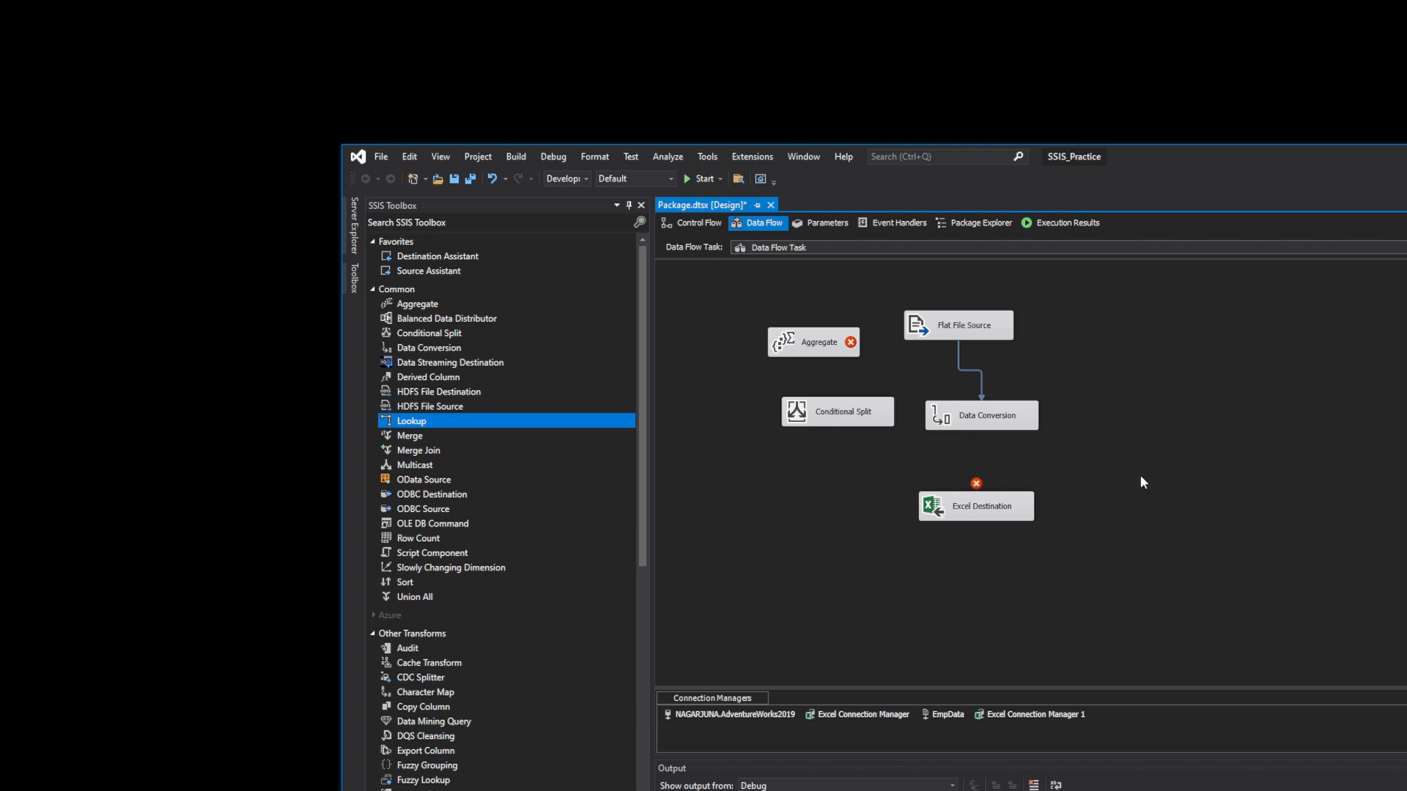
{"action": "left_click", "coordinate": [1016, 431]}
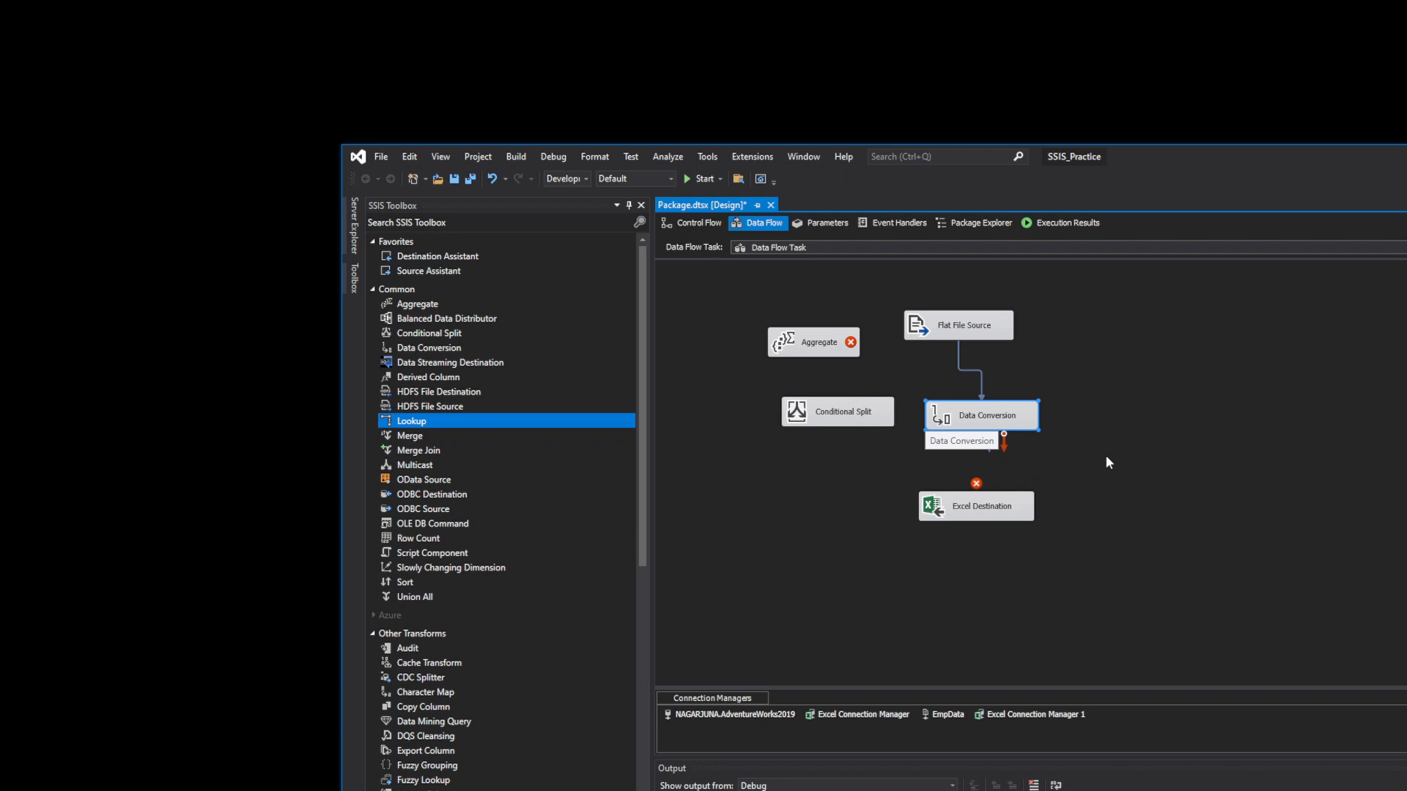
{"action": "left_click", "coordinate": [422, 439]}
{"action": "left_click_drag", "start_coordinate": [423, 441], "coordinate": [746, 476]}
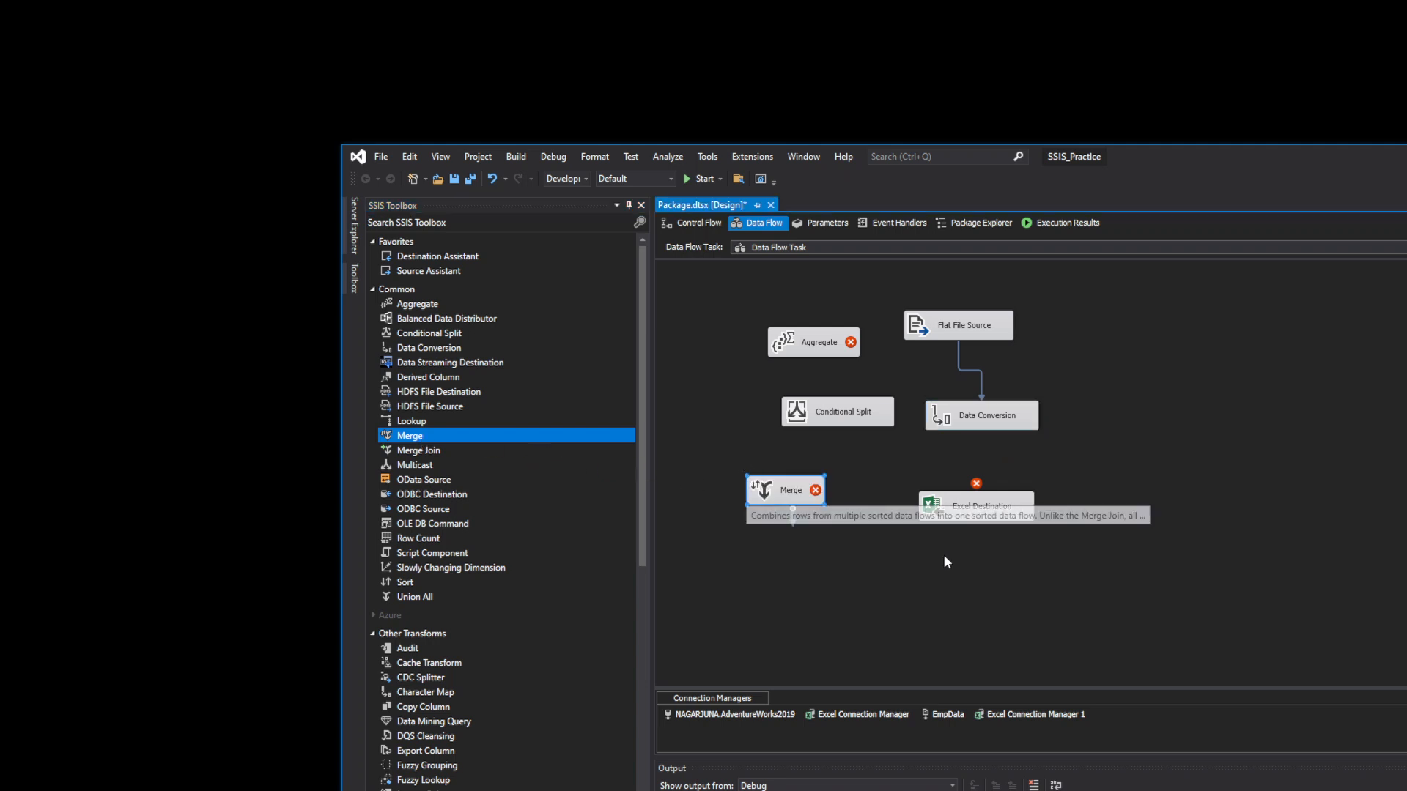
- Add a Merge Join and align it directly beneath Merge
{"action": "left_click", "coordinate": [835, 417]}
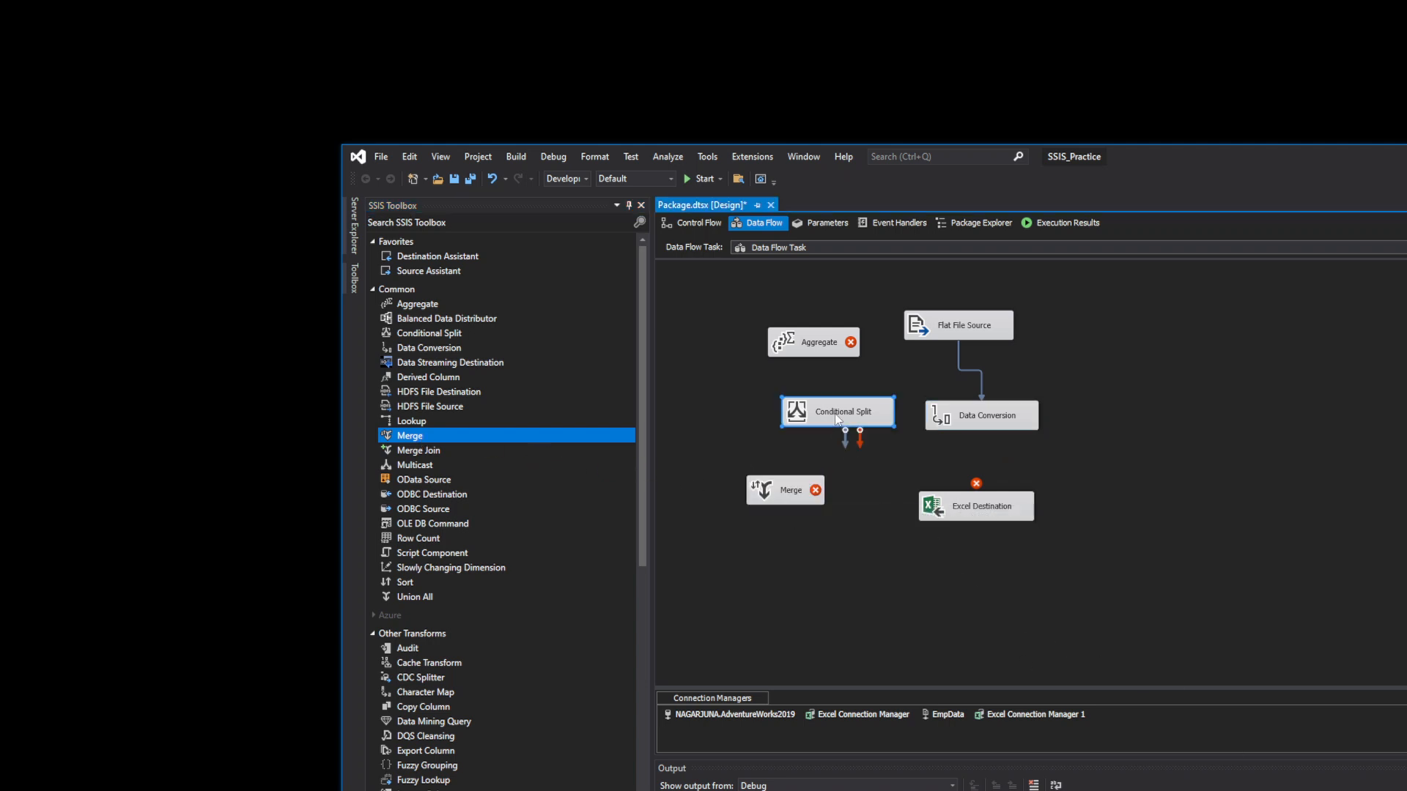
{"action": "left_click", "coordinate": [780, 493]}
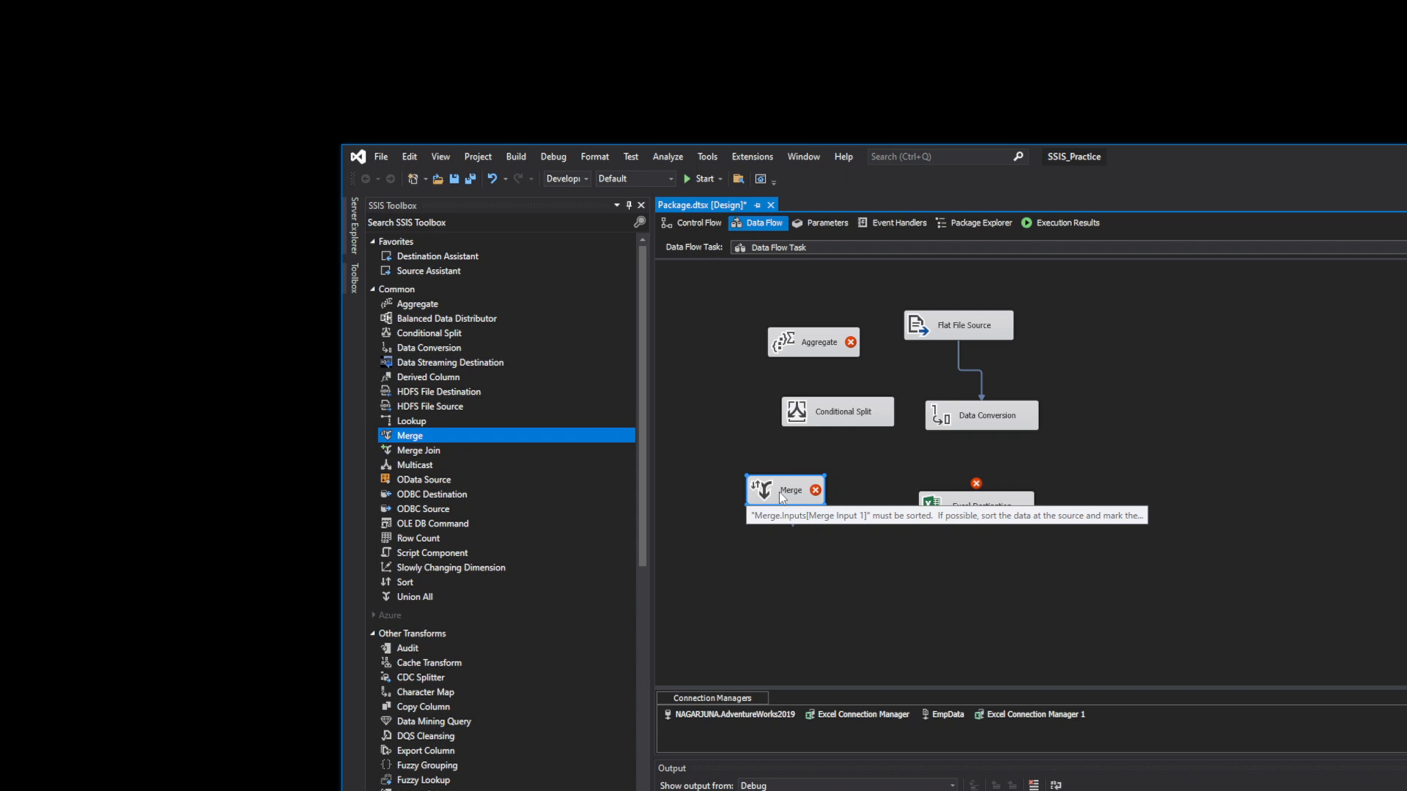
{"action": "left_click_drag", "start_coordinate": [412, 451], "coordinate": [763, 536]}
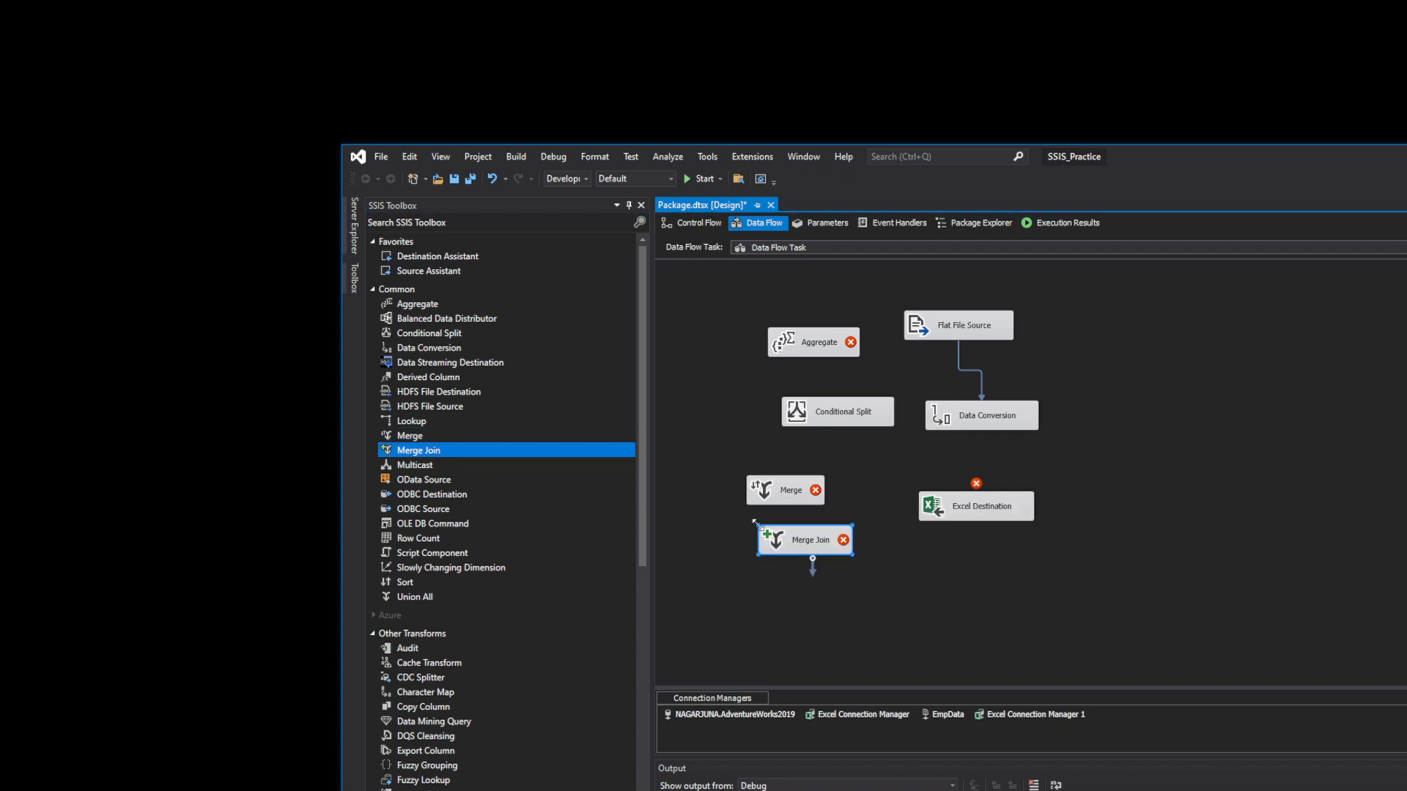
{"action": "left_click", "coordinate": [808, 538]}
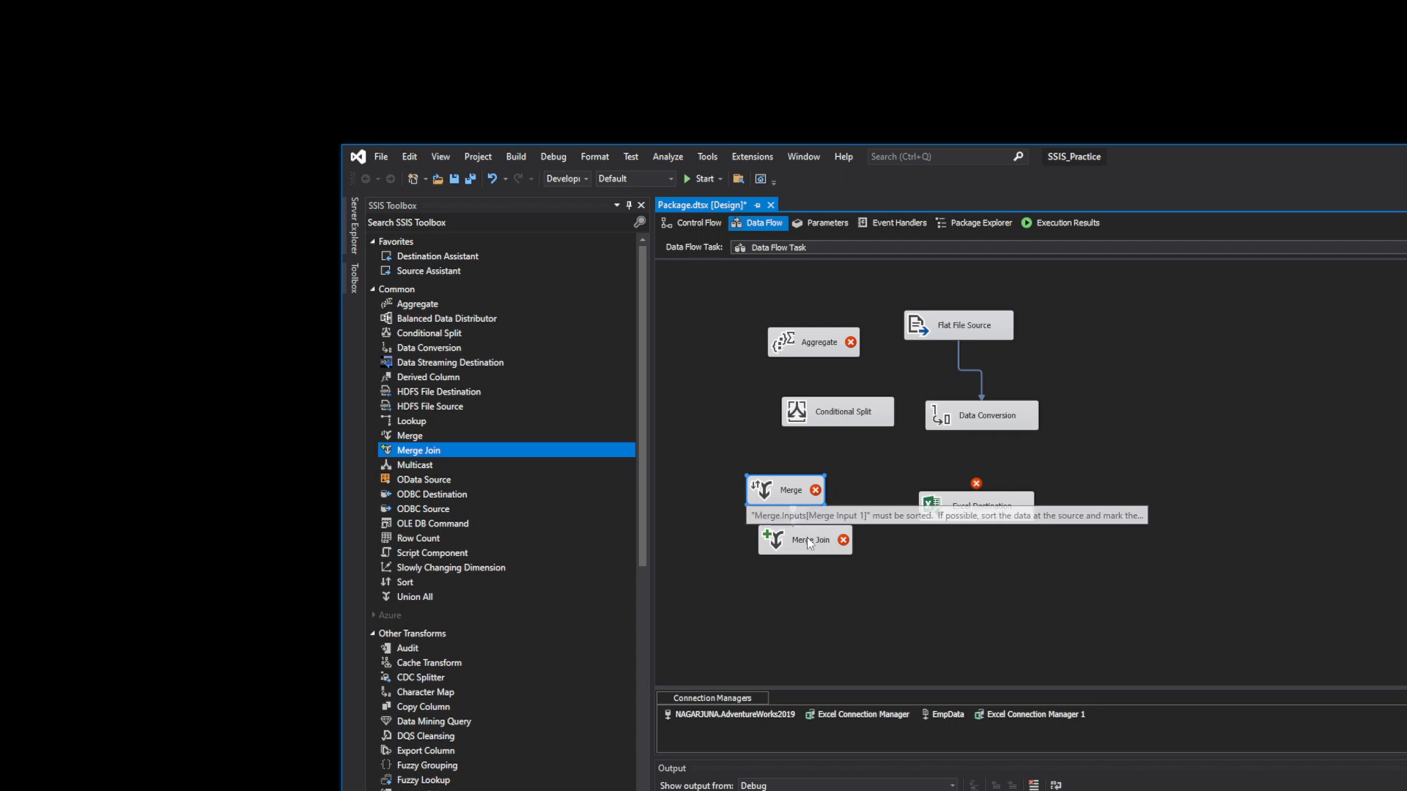
{"action": "left_click", "coordinate": [786, 485]}
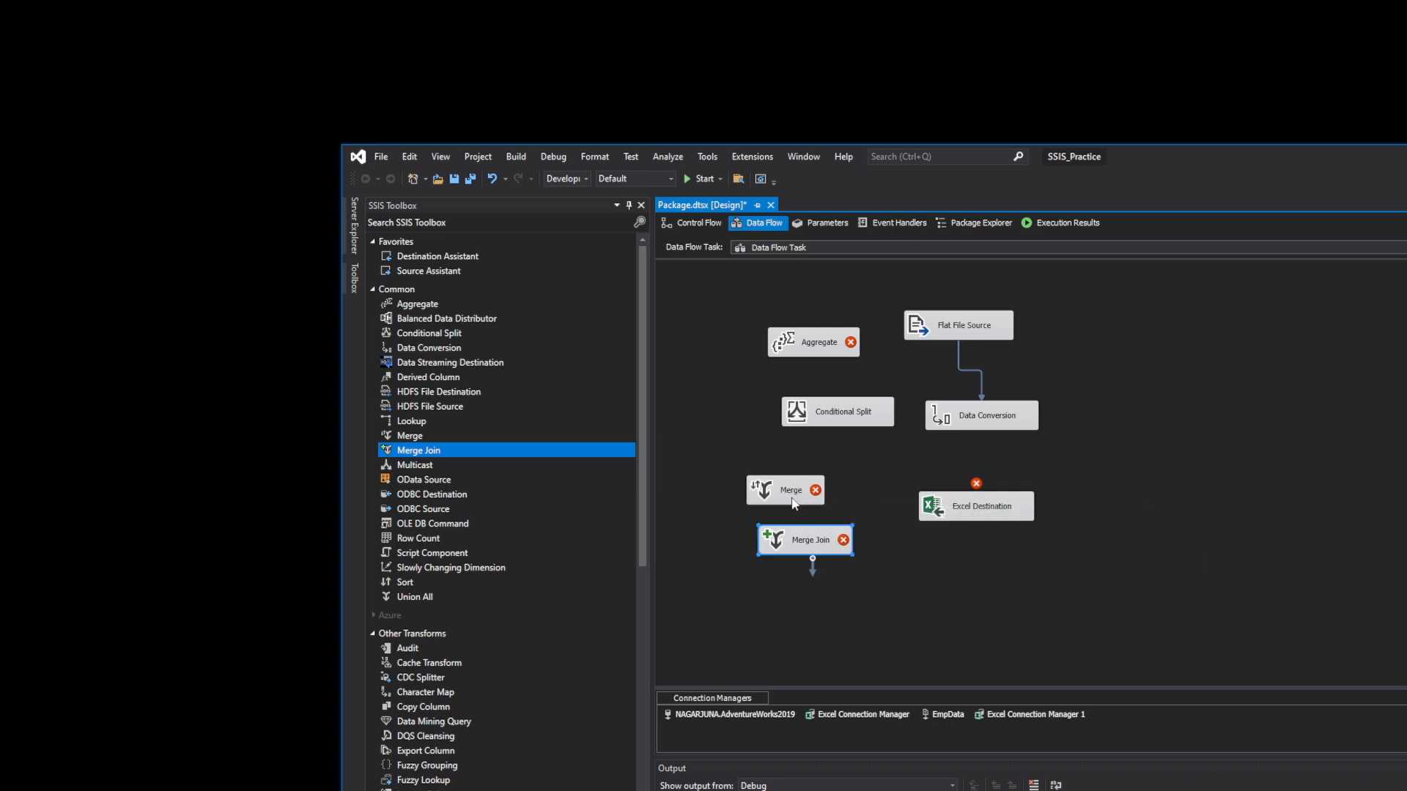
{"action": "left_click_drag", "start_coordinate": [805, 535], "coordinate": [776, 530]}
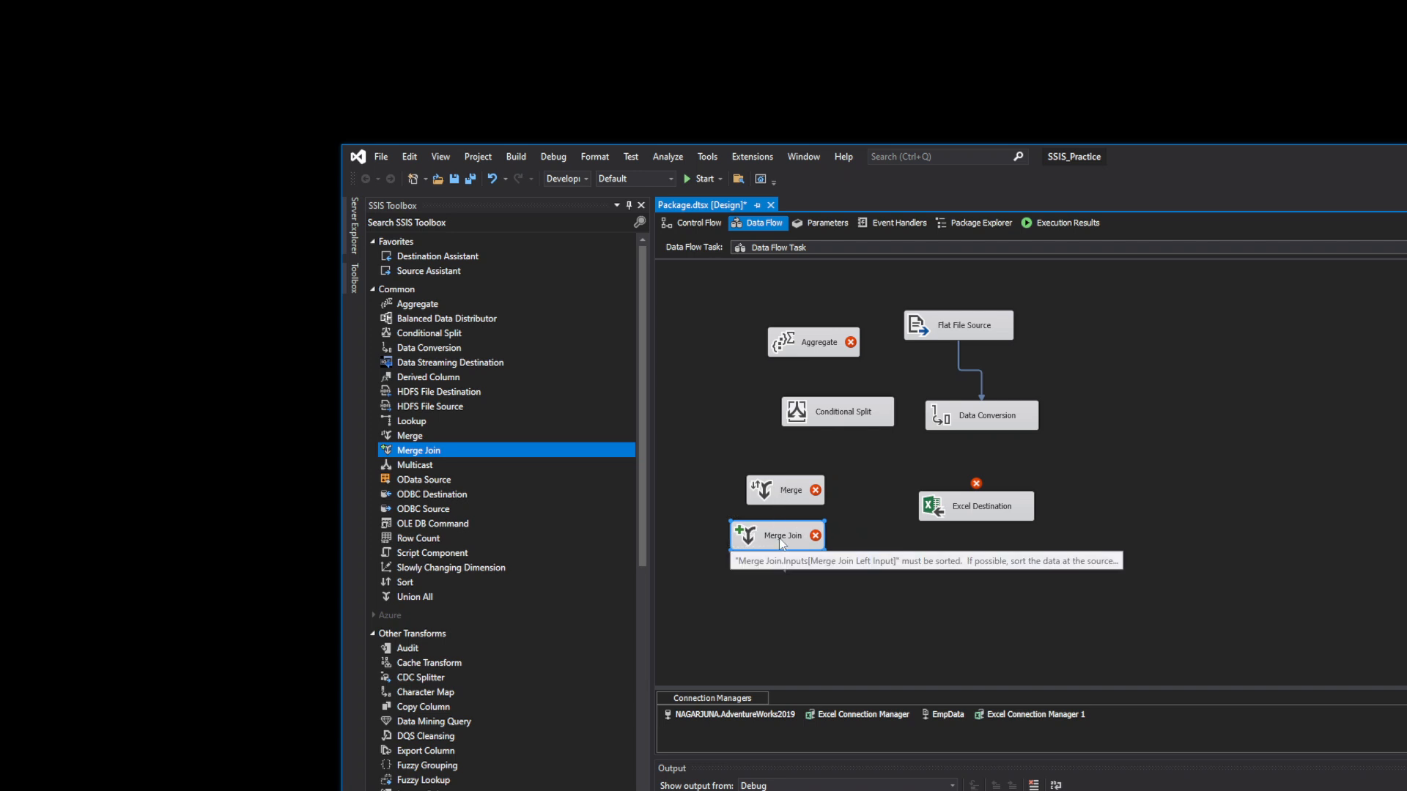
{"action": "left_click", "coordinate": [860, 624]}
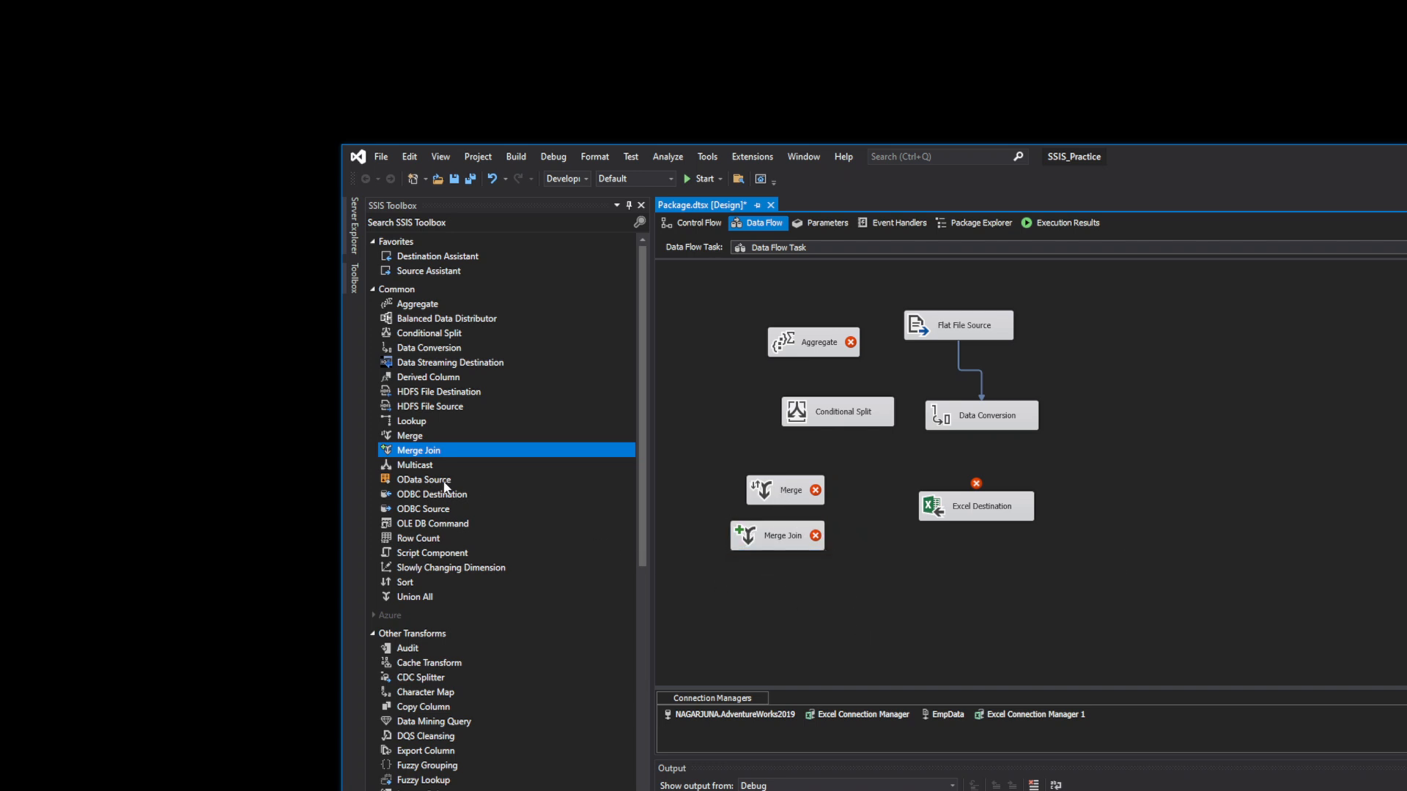
- Place a Multicast near the bottom of the data flow and drag in a Row Count
{"action": "left_click_drag", "start_coordinate": [423, 465], "coordinate": [452, 469]}
{"action": "left_click_drag", "start_coordinate": [891, 597], "coordinate": [890, 597]}
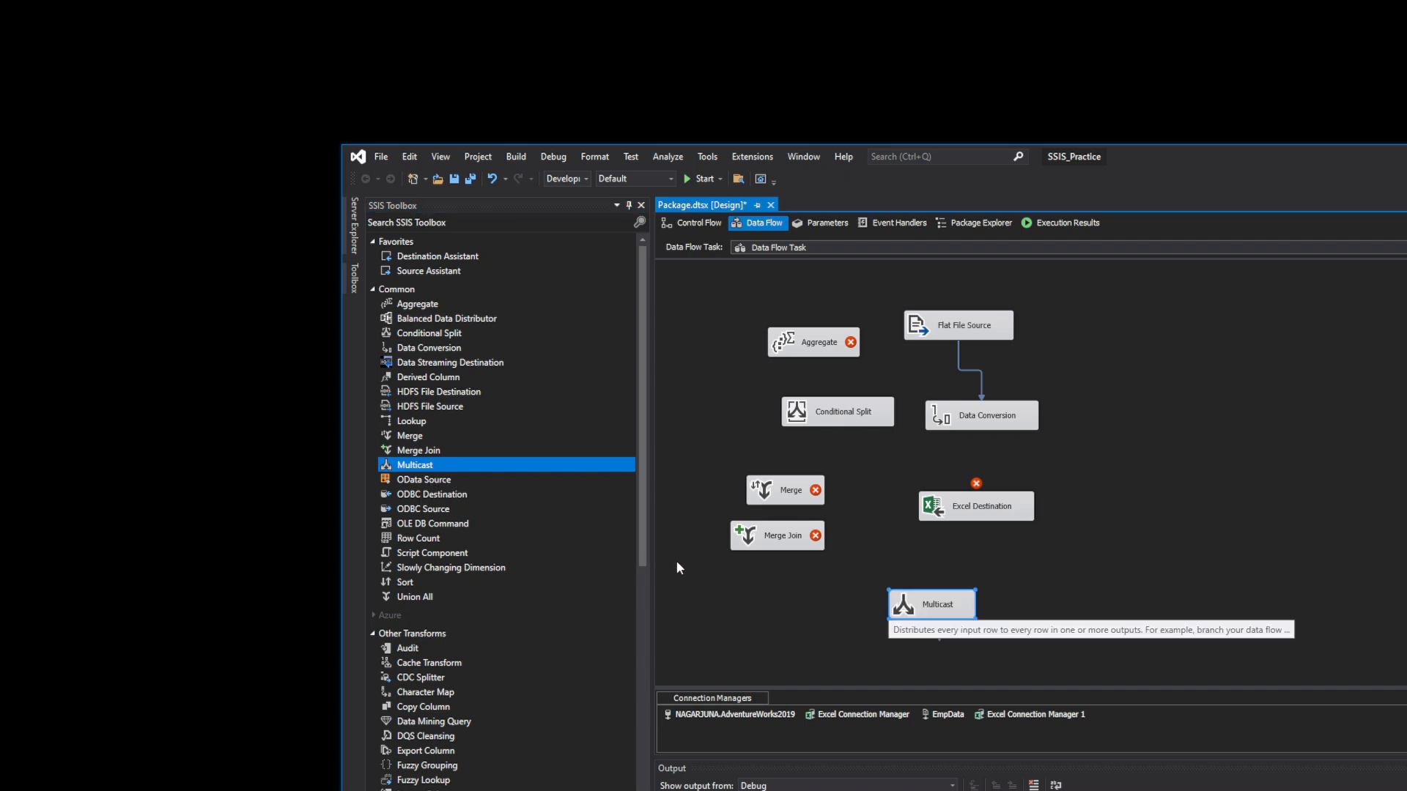
{"action": "left_click_drag", "start_coordinate": [421, 542], "coordinate": [1029, 480]}
{"action": "left_click", "coordinate": [1001, 426]}
{"action": "double_click", "coordinate": [1022, 480]}
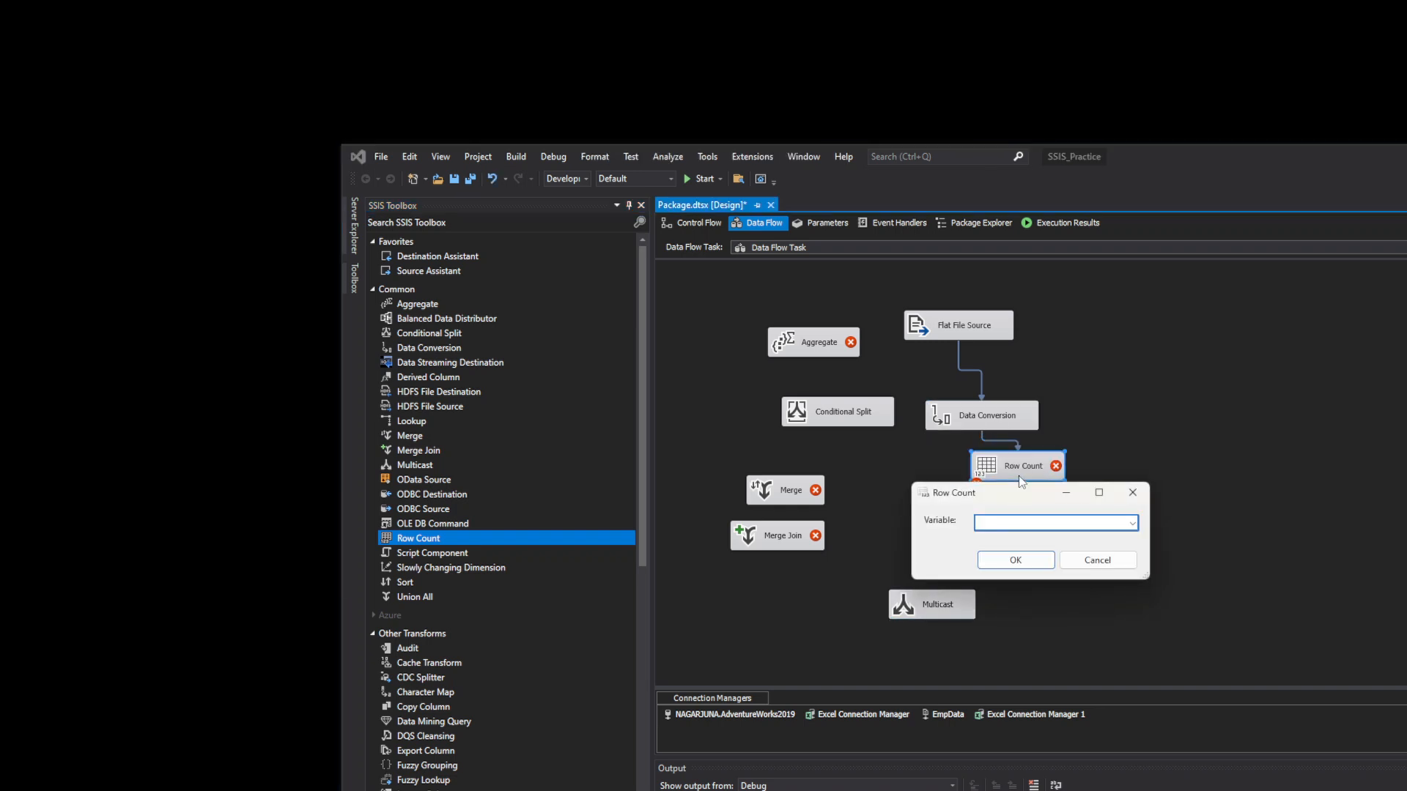
{"action": "left_click", "coordinate": [1132, 526]}
{"action": "left_click", "coordinate": [1112, 560]}
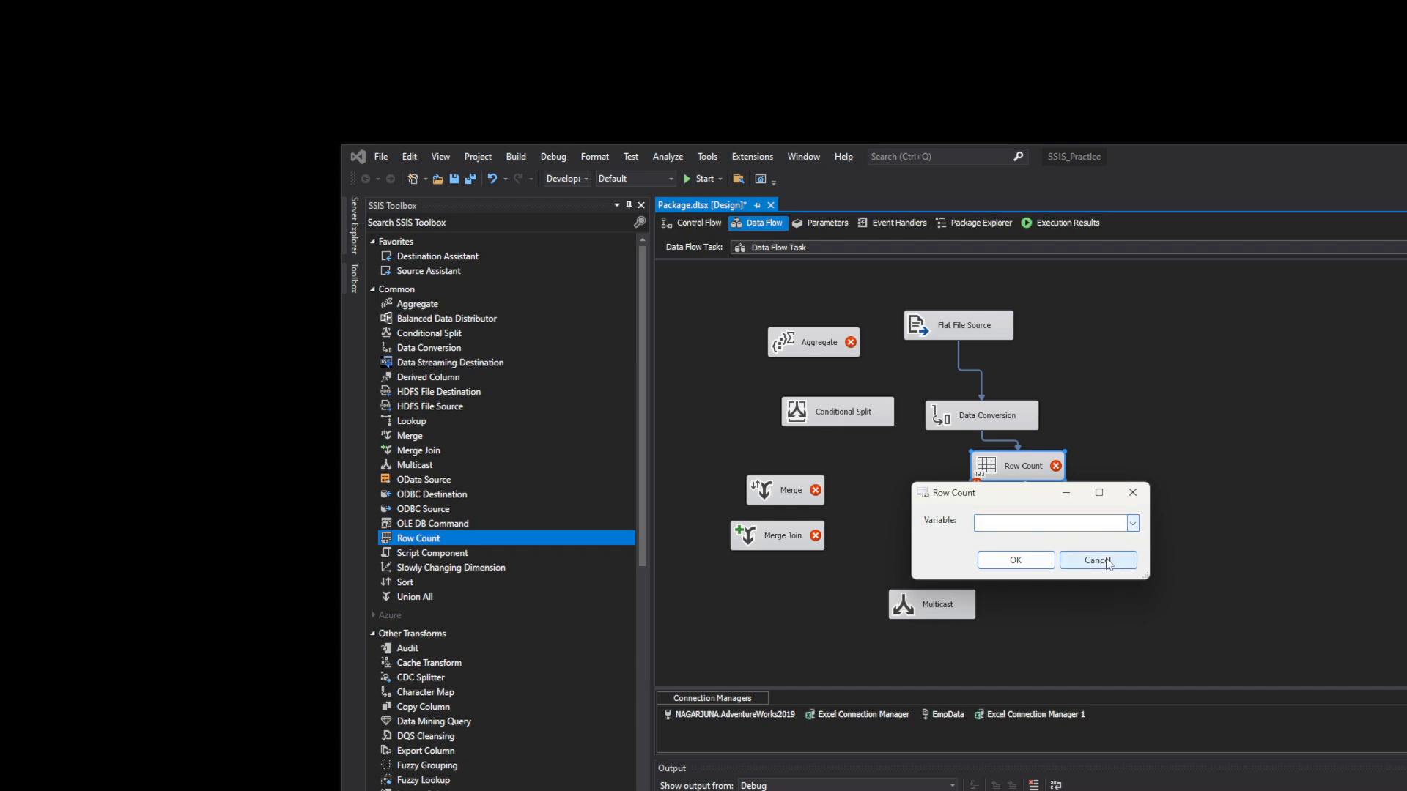
{"action": "left_click", "coordinate": [1111, 560]}
{"action": "right_click", "coordinate": [1055, 476]}
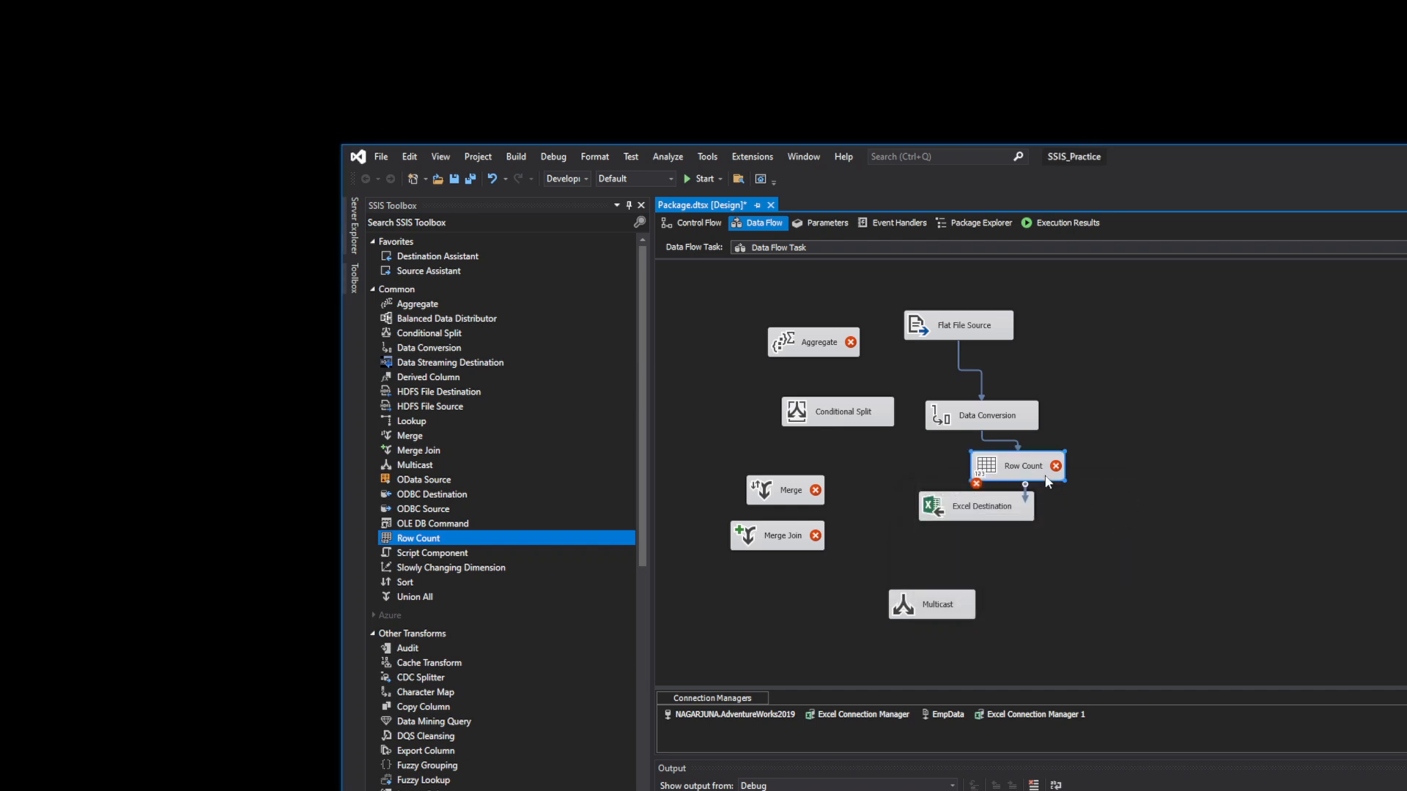
{"action": "left_click", "coordinate": [1068, 641]}
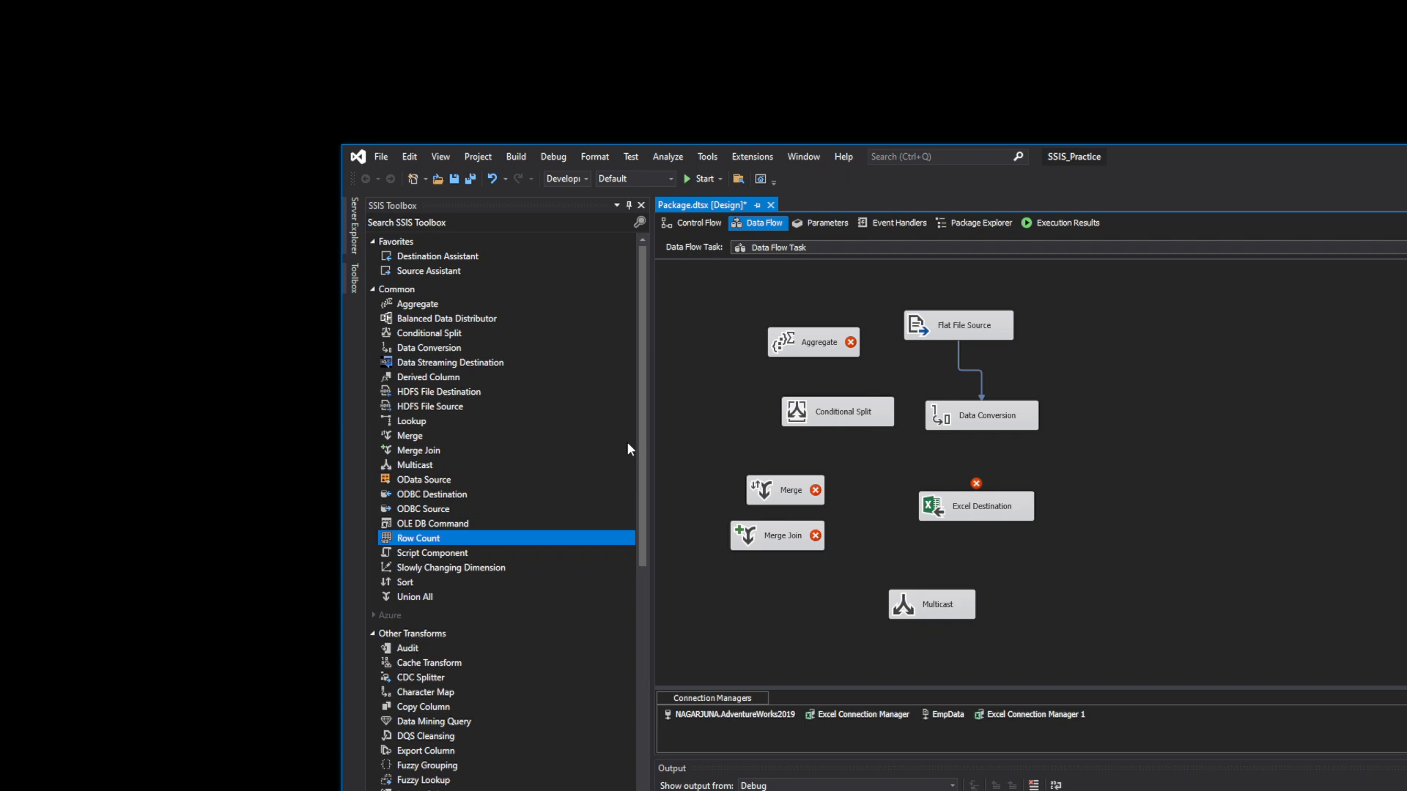
- Add a Slowly Changing Dimension at the canvas right and drag in a Sort component
{"action": "left_click", "coordinate": [473, 555]}
{"action": "left_click", "coordinate": [464, 568]}
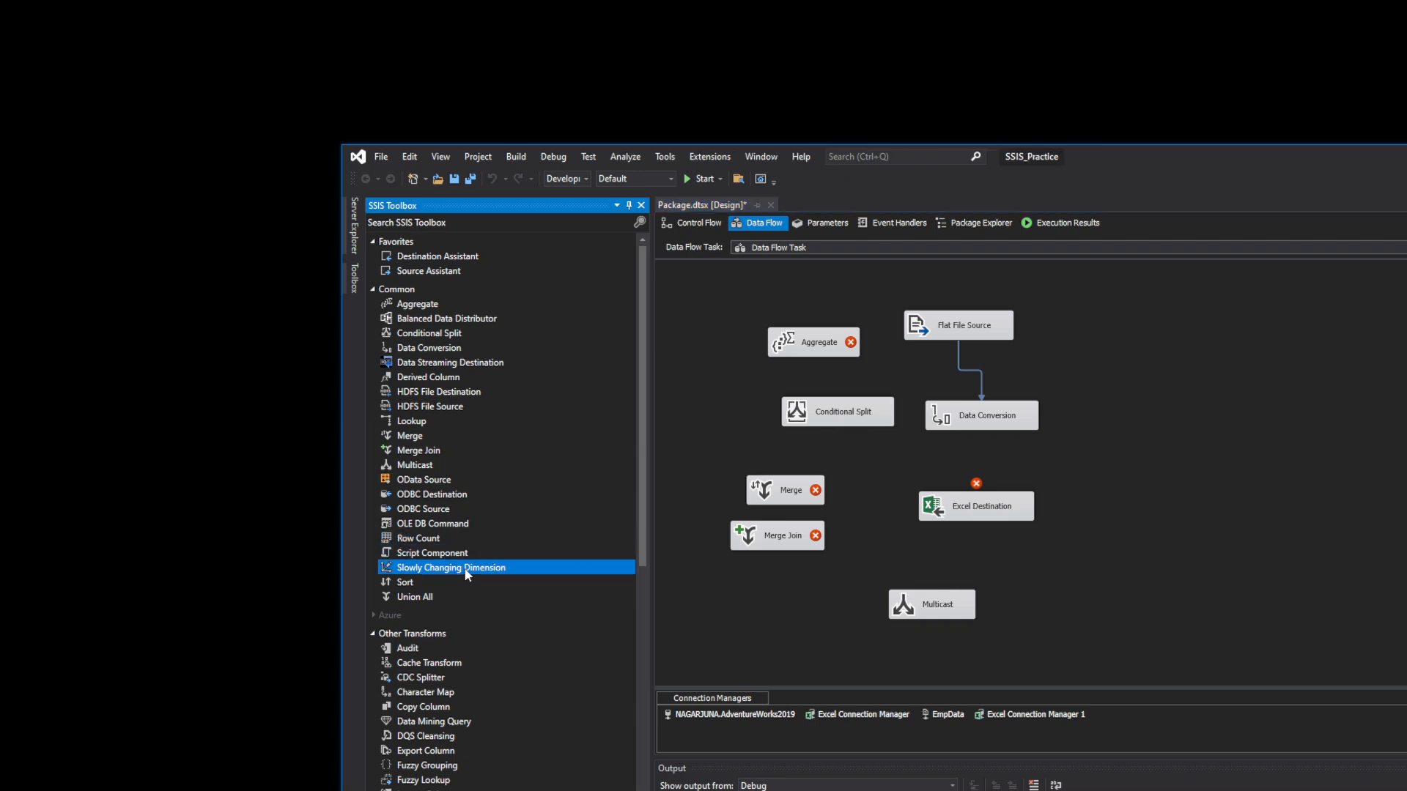
{"action": "left_click_drag", "start_coordinate": [465, 576], "coordinate": [1129, 415]}
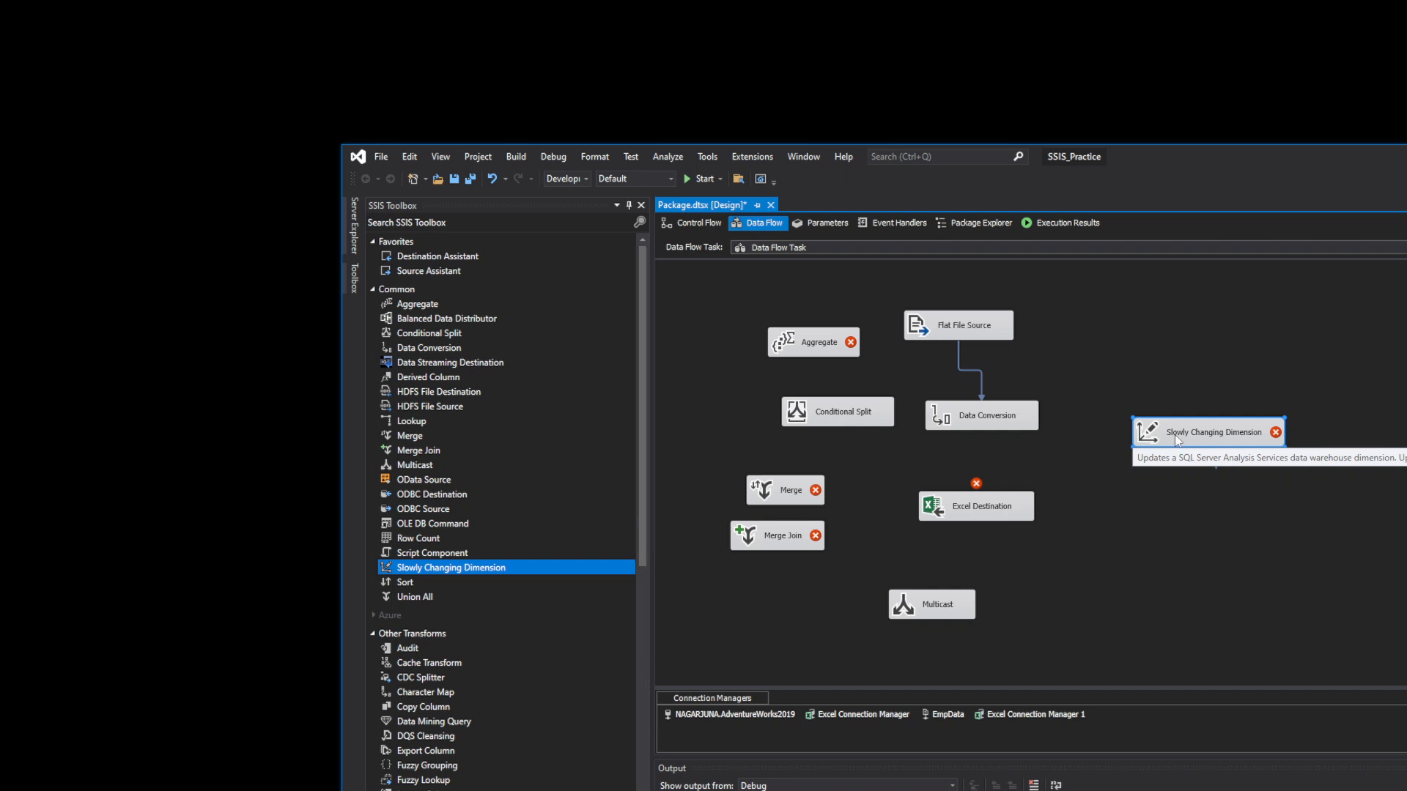
{"action": "left_click_drag", "start_coordinate": [402, 584], "coordinate": [941, 454]}
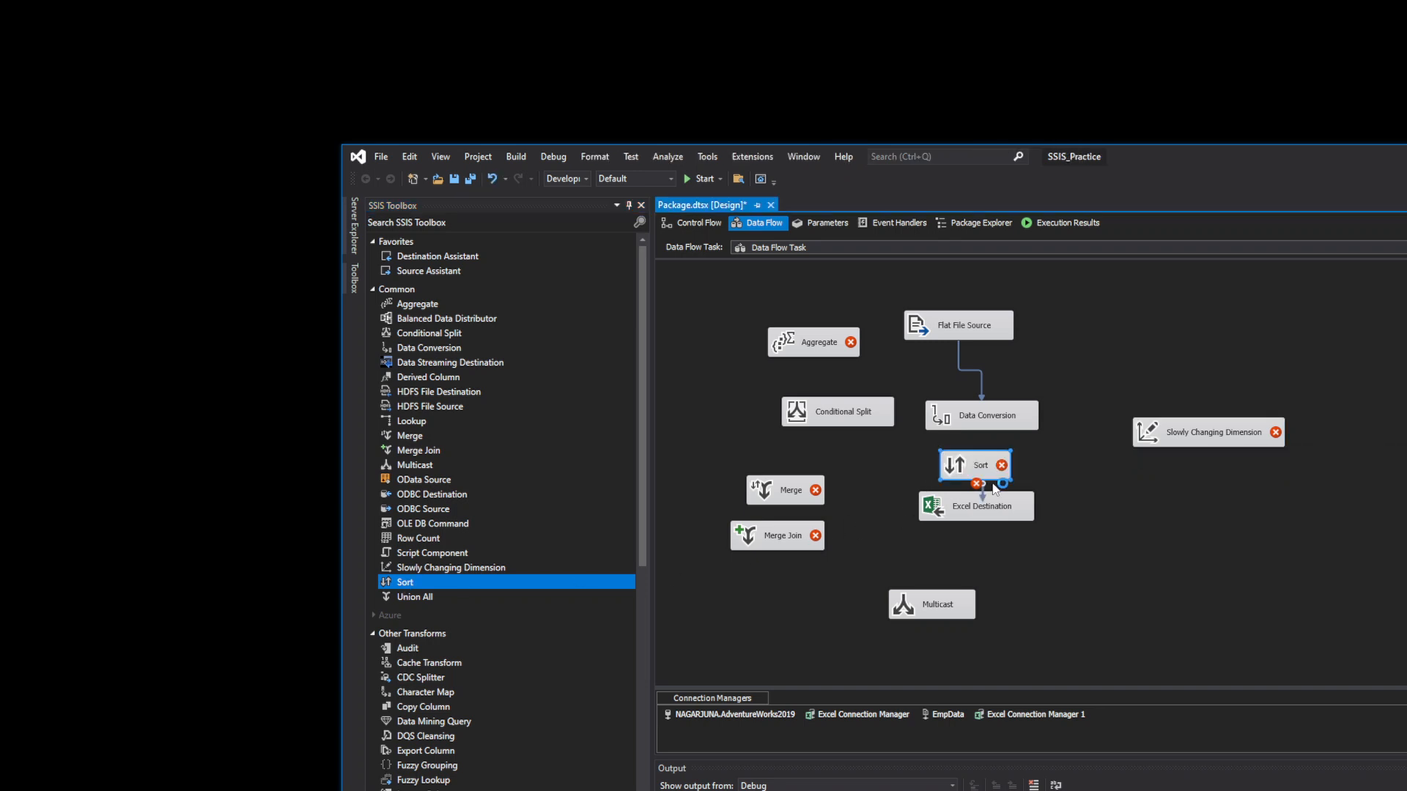
{"action": "left_click", "coordinate": [771, 498]}
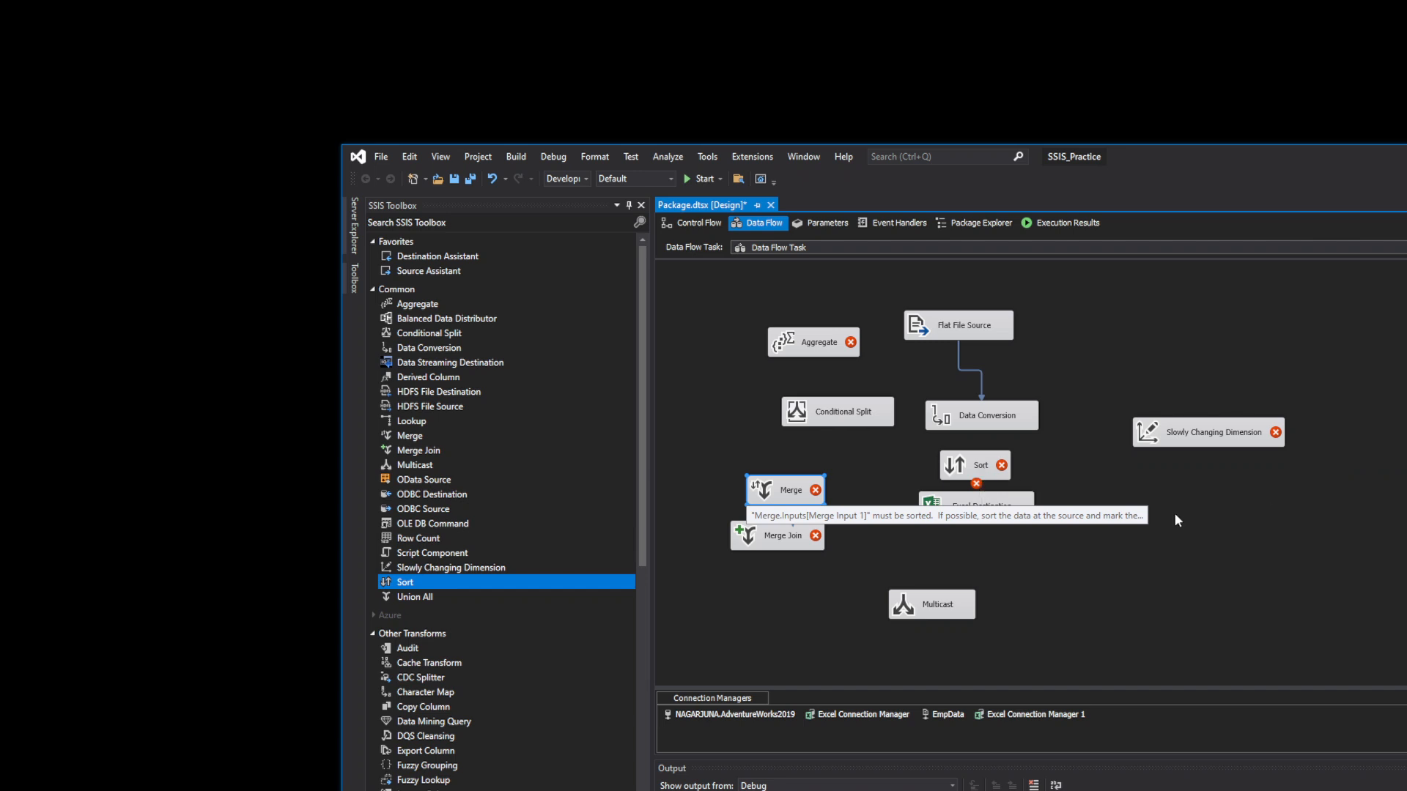
- Add a Union All transformation below Merge Join
{"action": "left_click_drag", "start_coordinate": [415, 599], "coordinate": [780, 587]}
{"action": "left_click", "coordinate": [769, 534]}
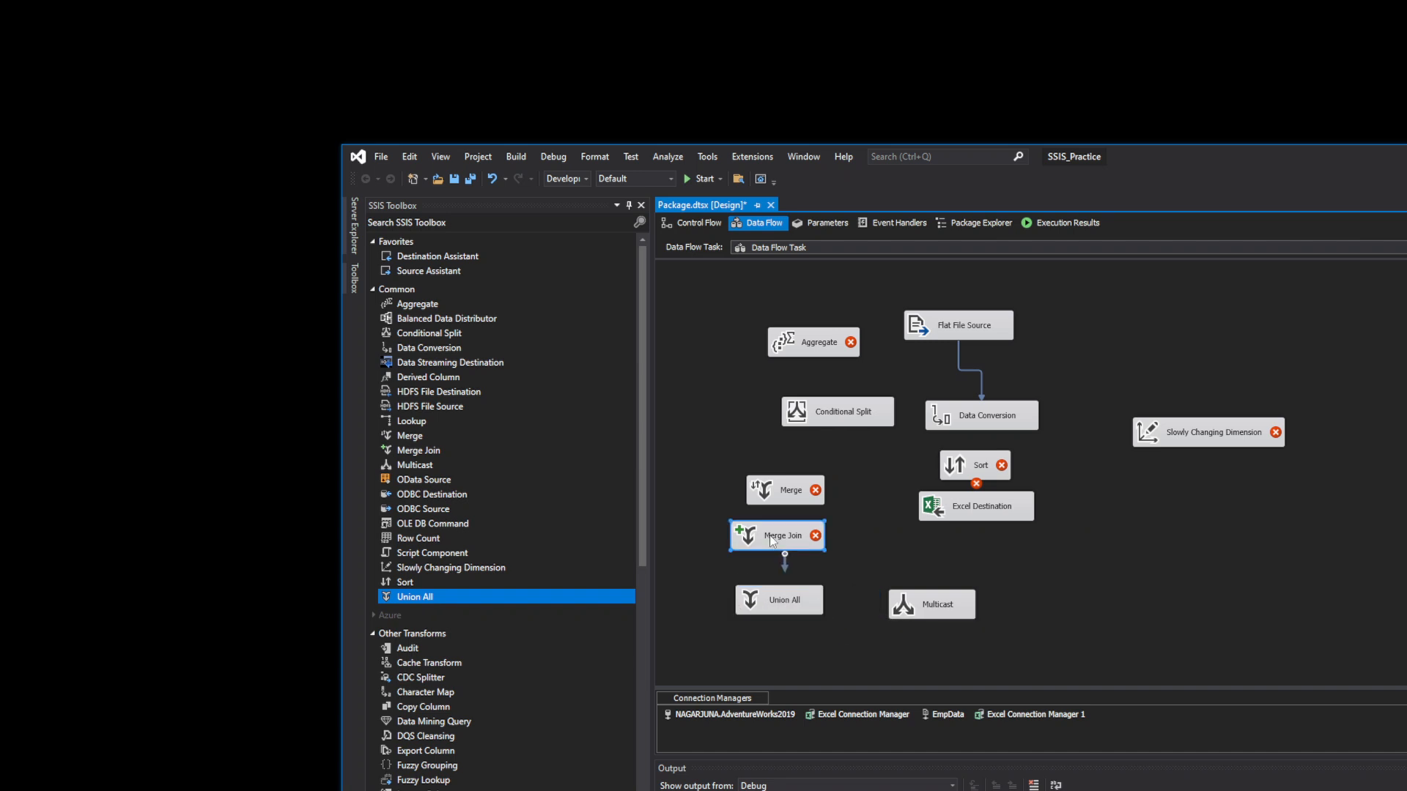
{"action": "left_click", "coordinate": [768, 607]}
{"action": "left_click_drag", "start_coordinate": [644, 477], "coordinate": [648, 724]}
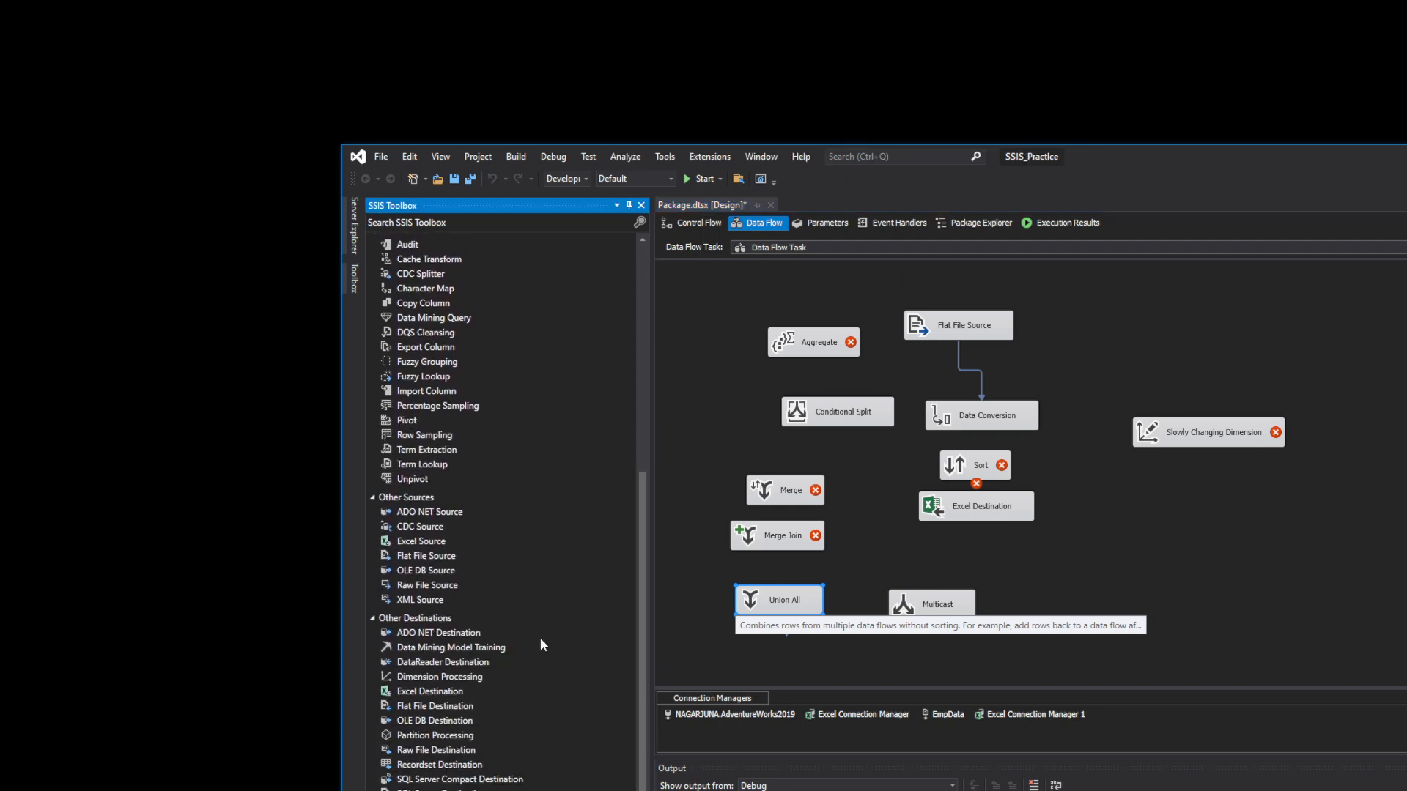
- Point out ADO NET Source, OLE DB Destination and Copy Column, then return to Control Flow
{"action": "left_click", "coordinate": [450, 511]}
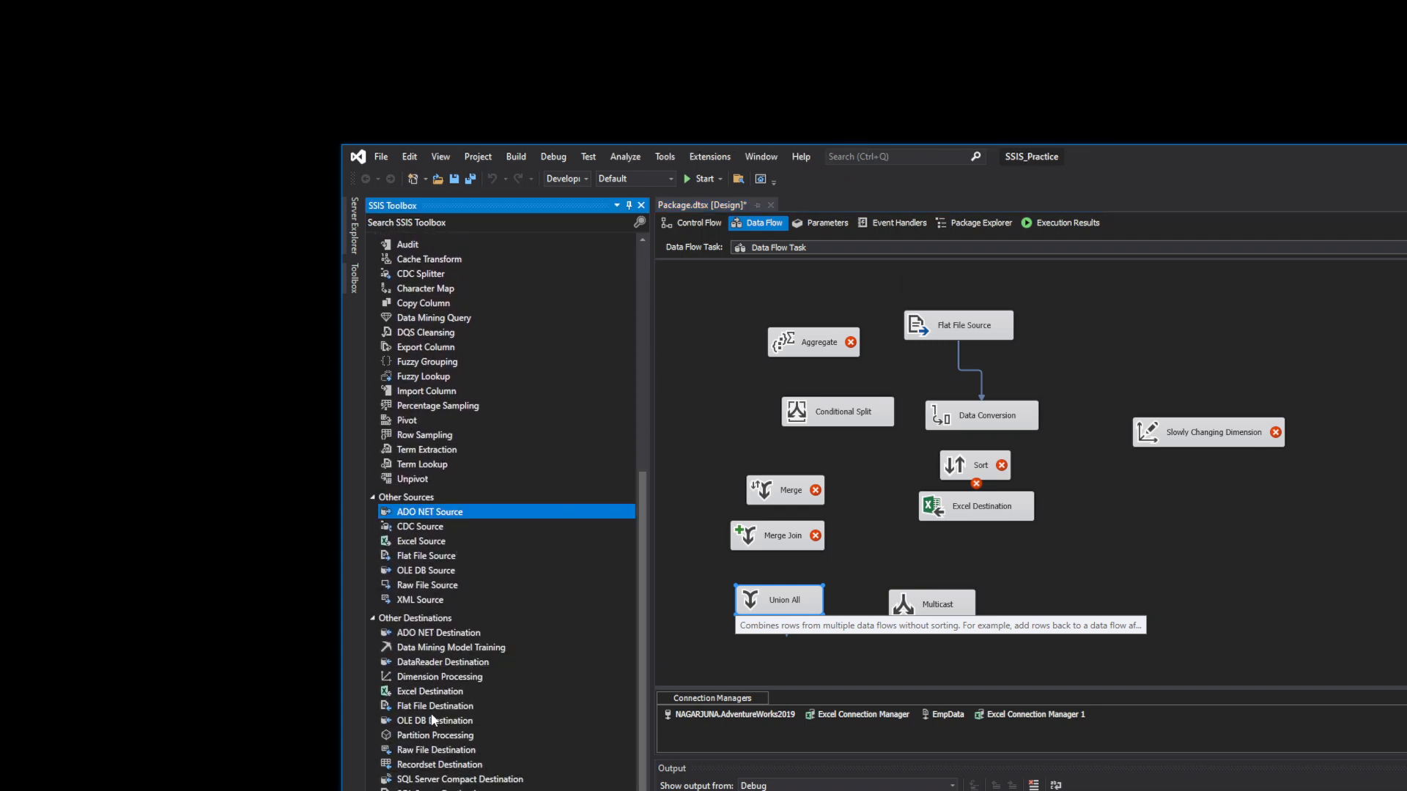
{"action": "left_click", "coordinate": [432, 721]}
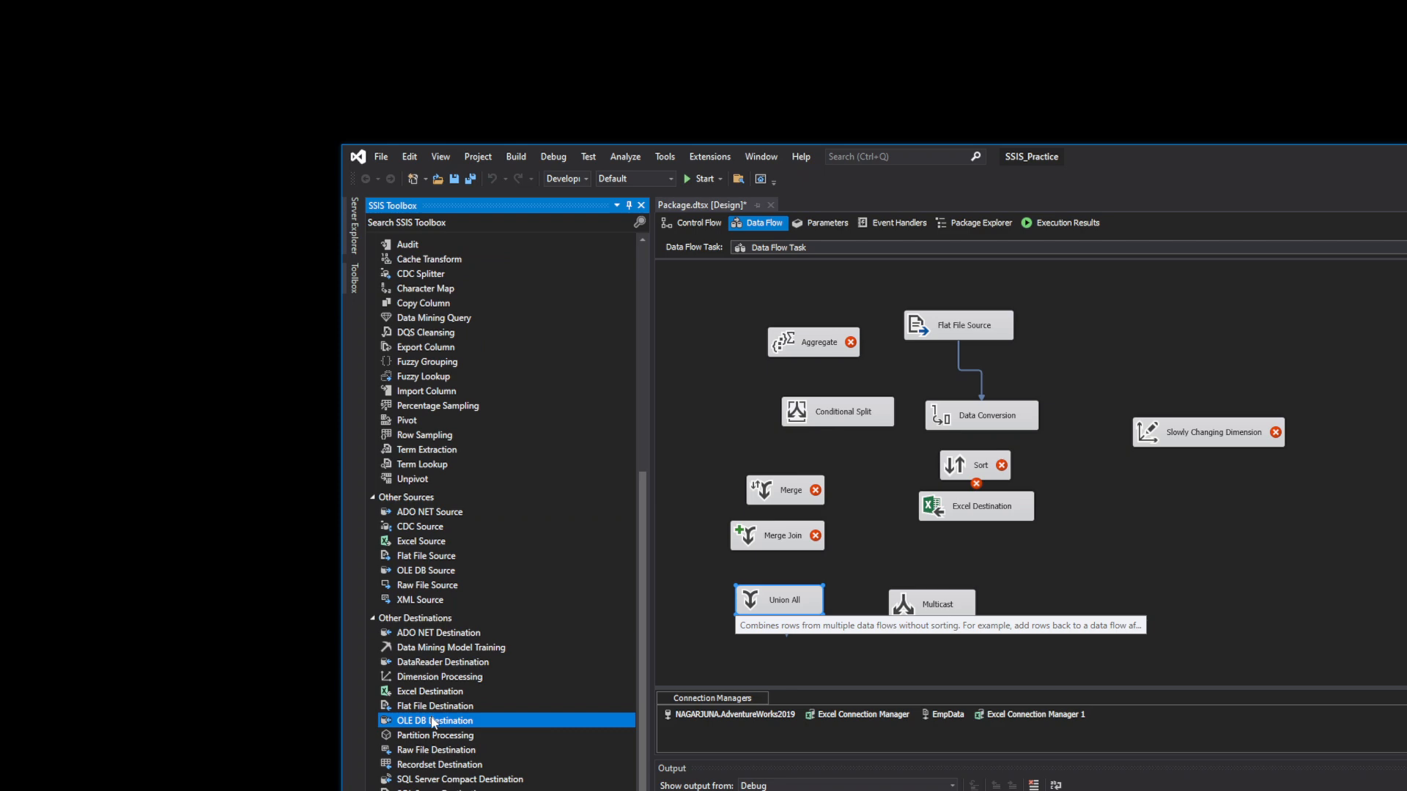
{"action": "left_click", "coordinate": [446, 513]}
{"action": "scroll", "coordinate": [648, 640], "scroll_direction": "up", "scroll_amount": 9}
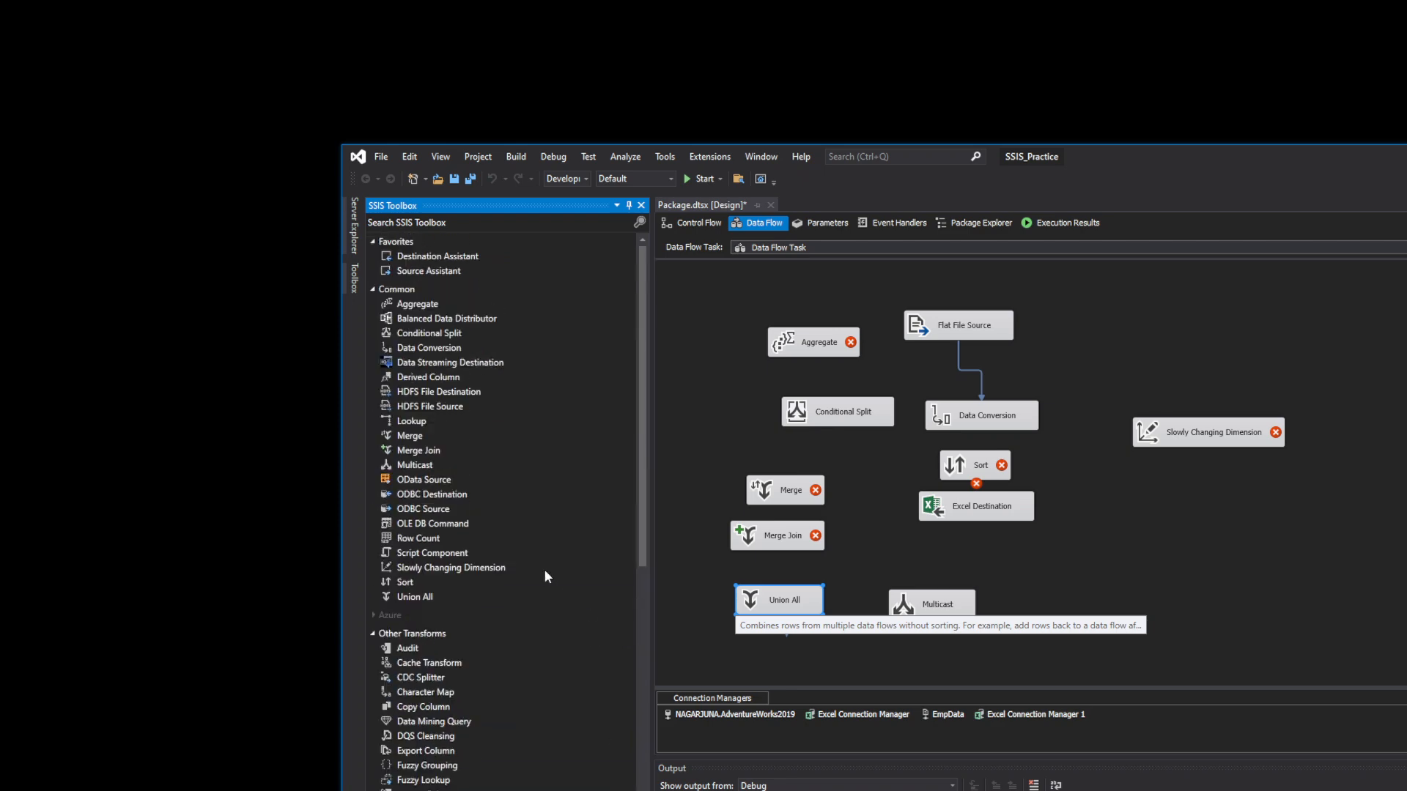
{"action": "left_click", "coordinate": [438, 706]}
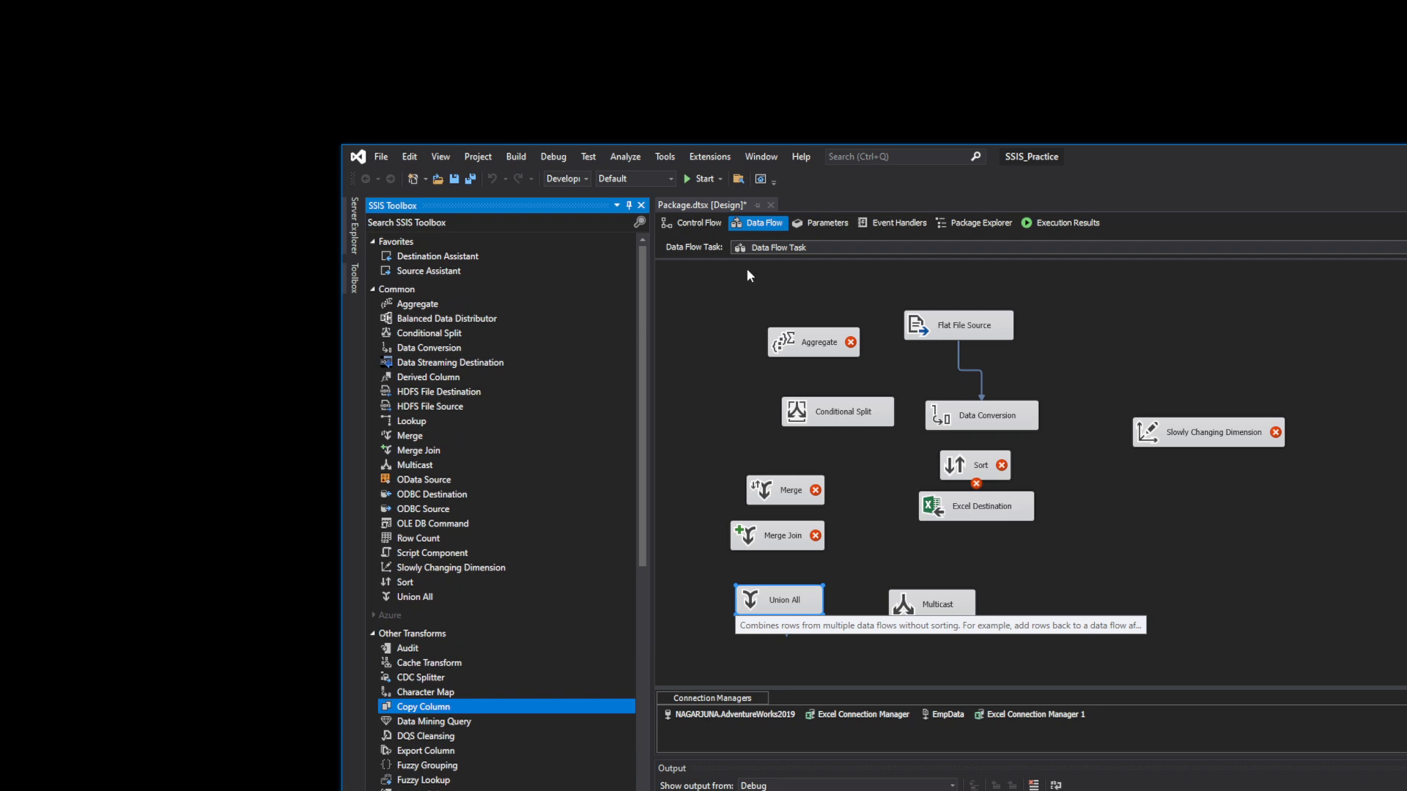
{"action": "left_click", "coordinate": [712, 227]}
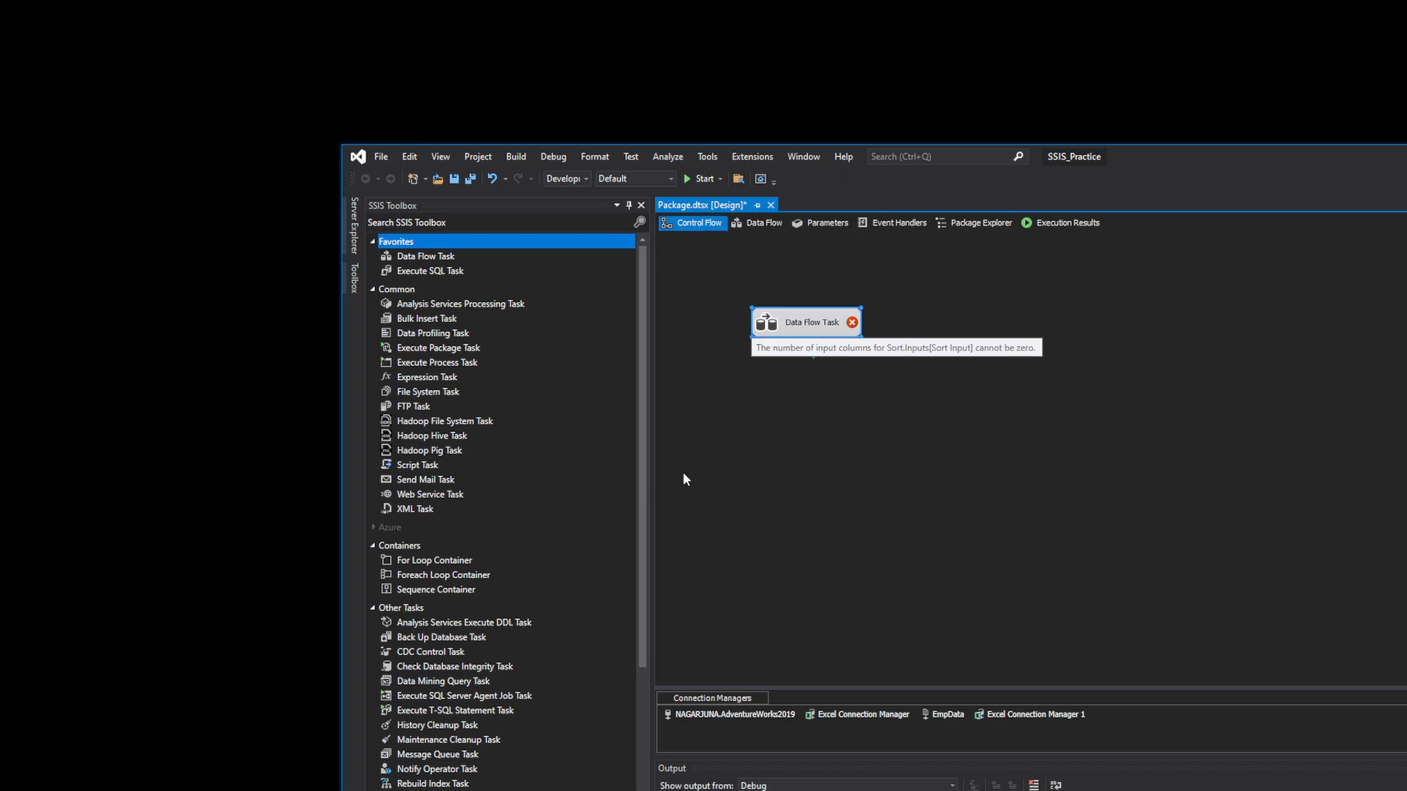
- Open the package Parameters tab and add a new parameter
{"action": "left_click", "coordinate": [758, 227]}
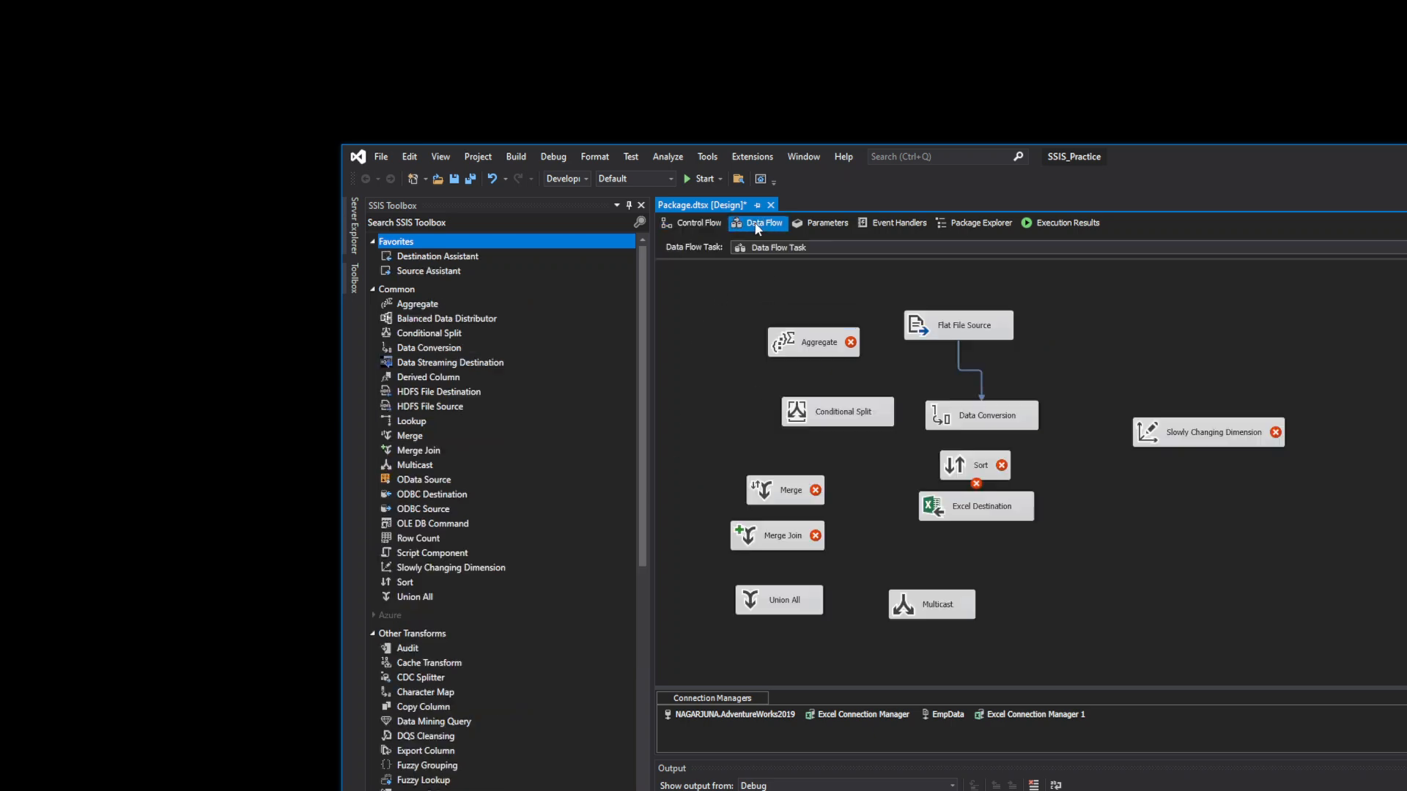
{"action": "left_click", "coordinate": [828, 224]}
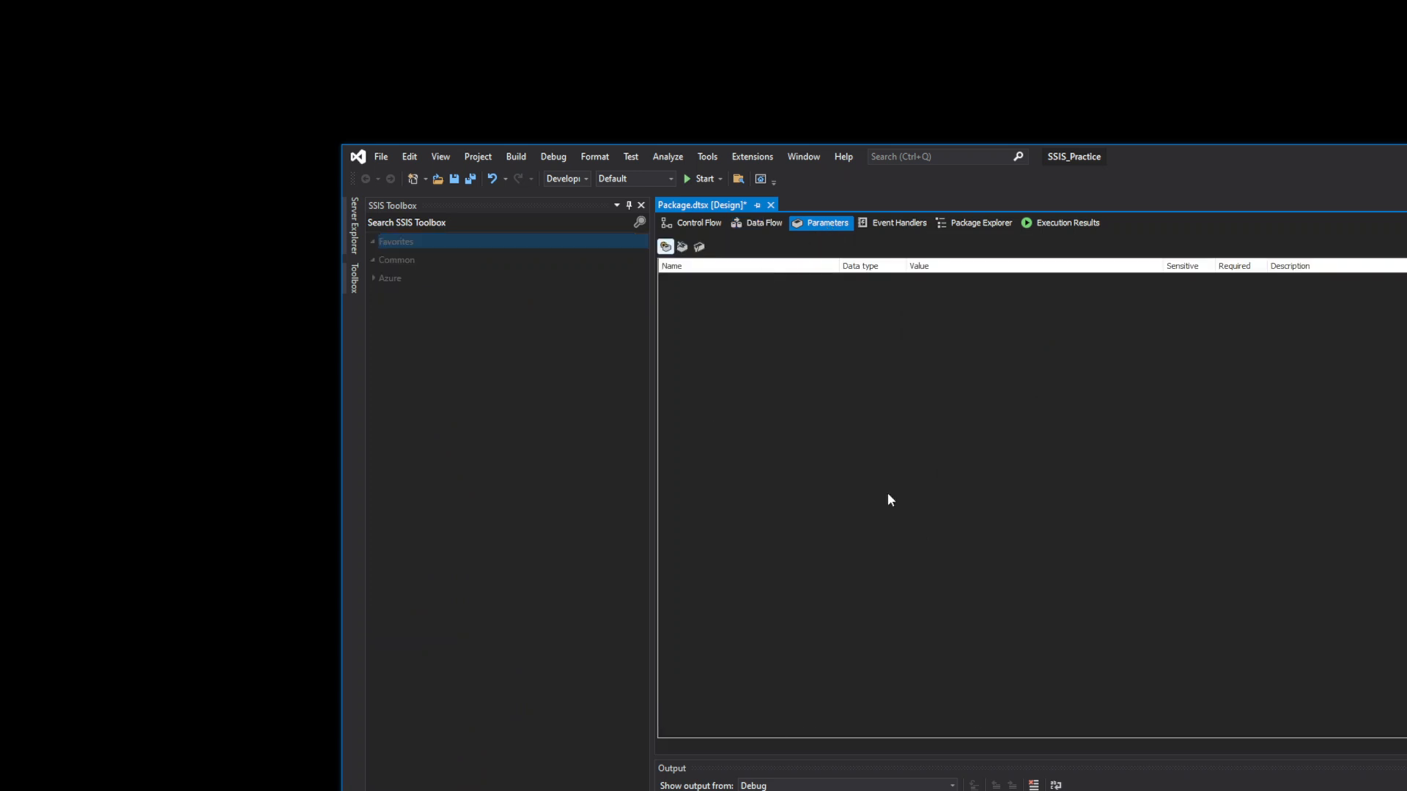
{"action": "left_click", "coordinate": [665, 247]}
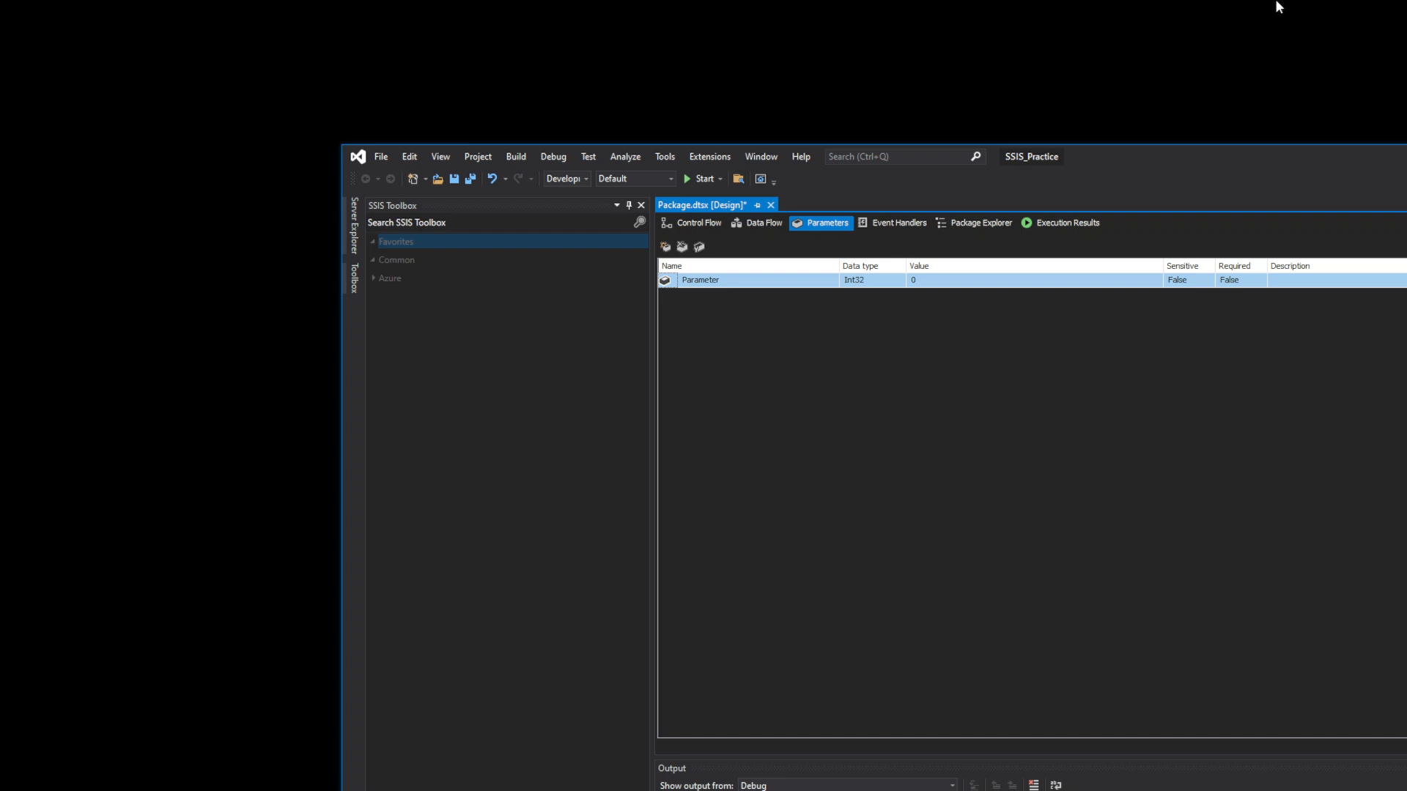
- Set the new parameter's data type to String, leaving its value empty
{"action": "left_click", "coordinate": [819, 281]}
{"action": "left_click", "coordinate": [871, 282]}
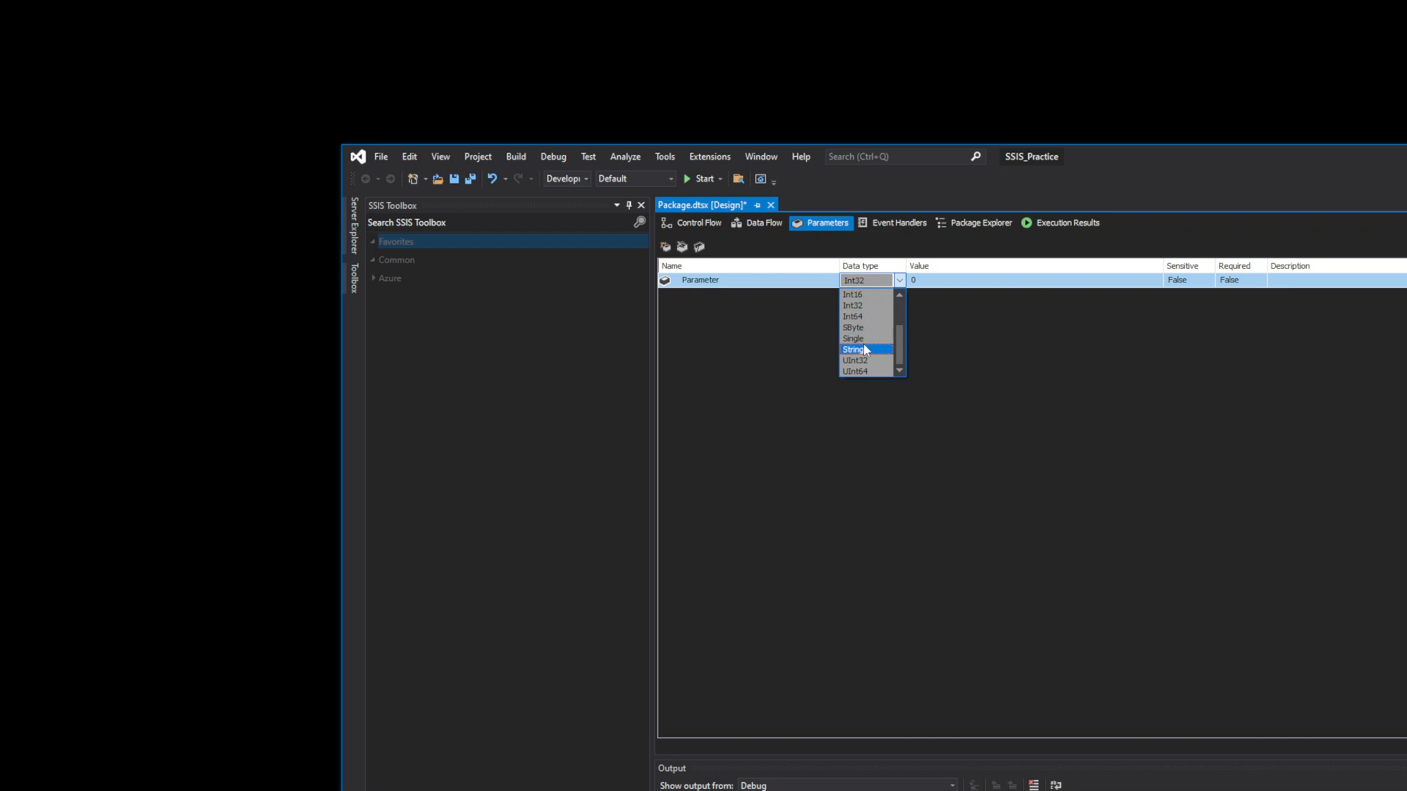
{"action": "scroll", "coordinate": [873, 364], "scroll_direction": "up", "scroll_amount": 2}
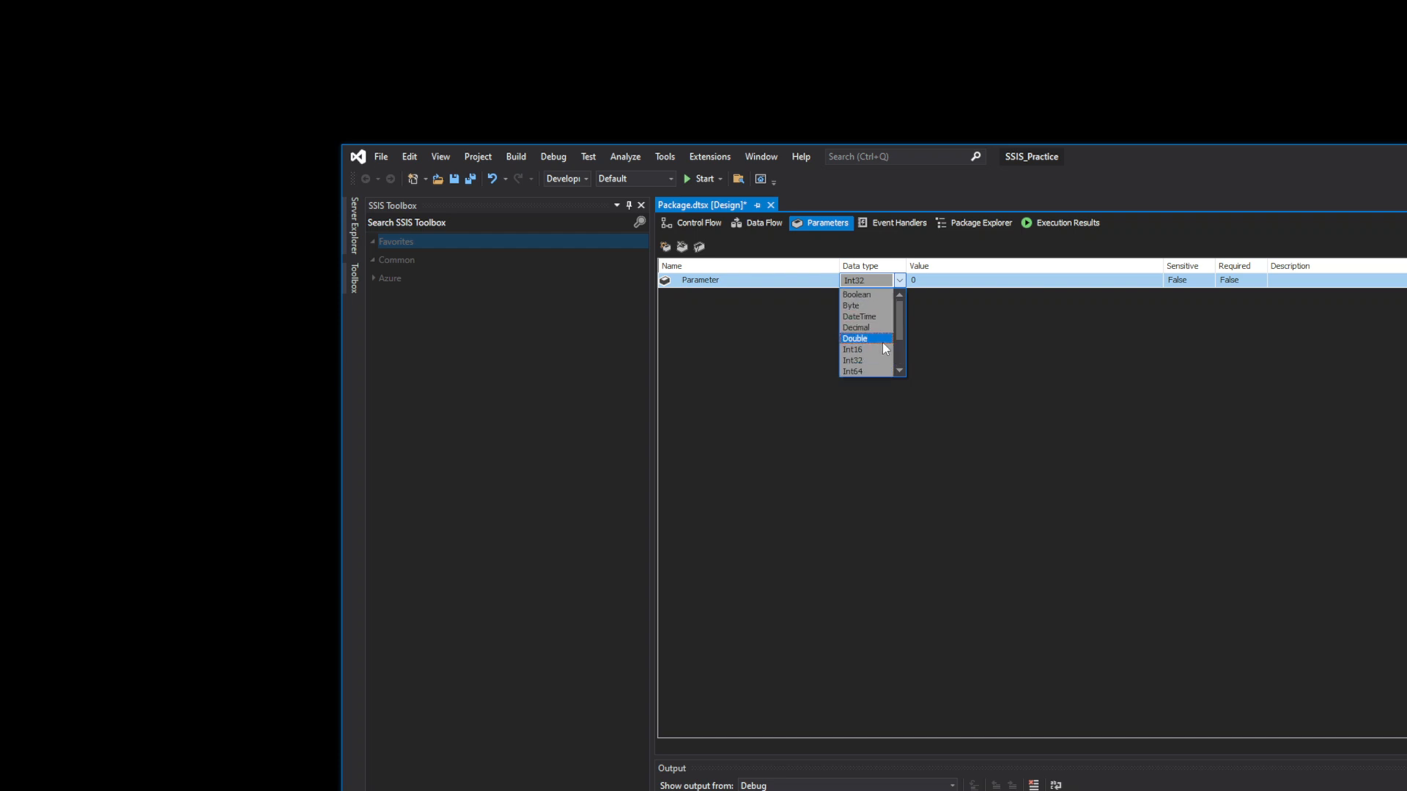
{"action": "scroll", "coordinate": [883, 345], "scroll_direction": "down", "scroll_amount": 2}
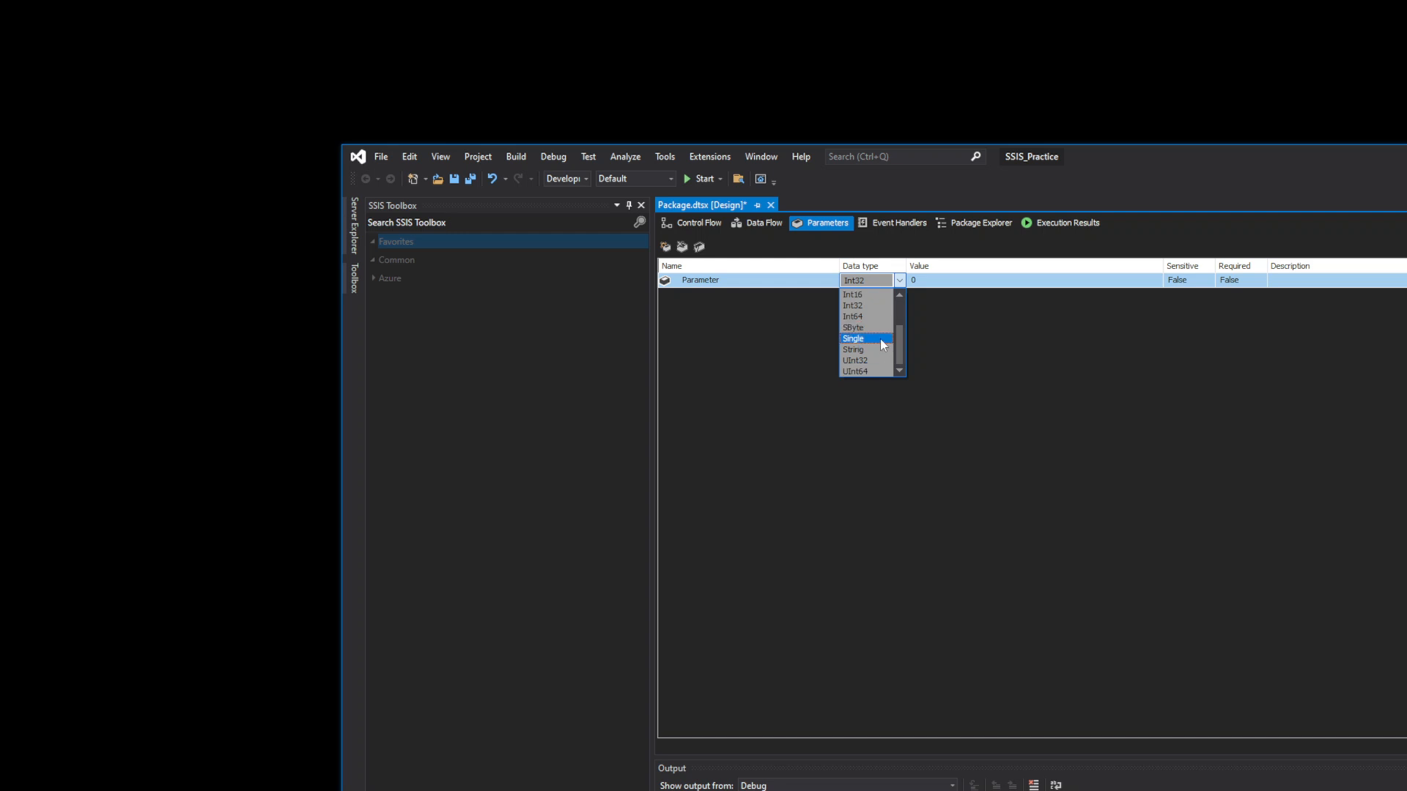
{"action": "left_click", "coordinate": [877, 349]}
{"action": "left_click", "coordinate": [1023, 281]}
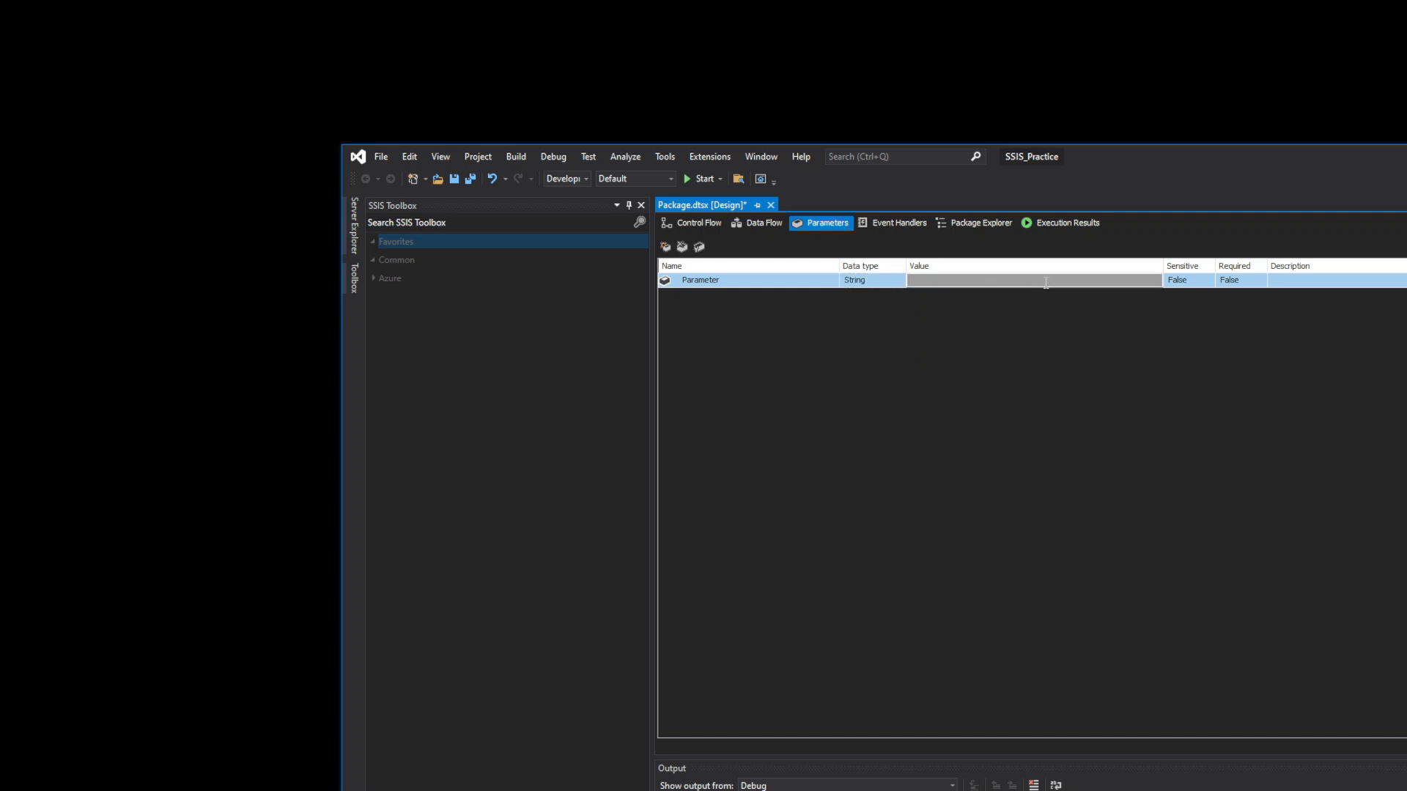
{"action": "right_click", "coordinate": [1045, 283]}
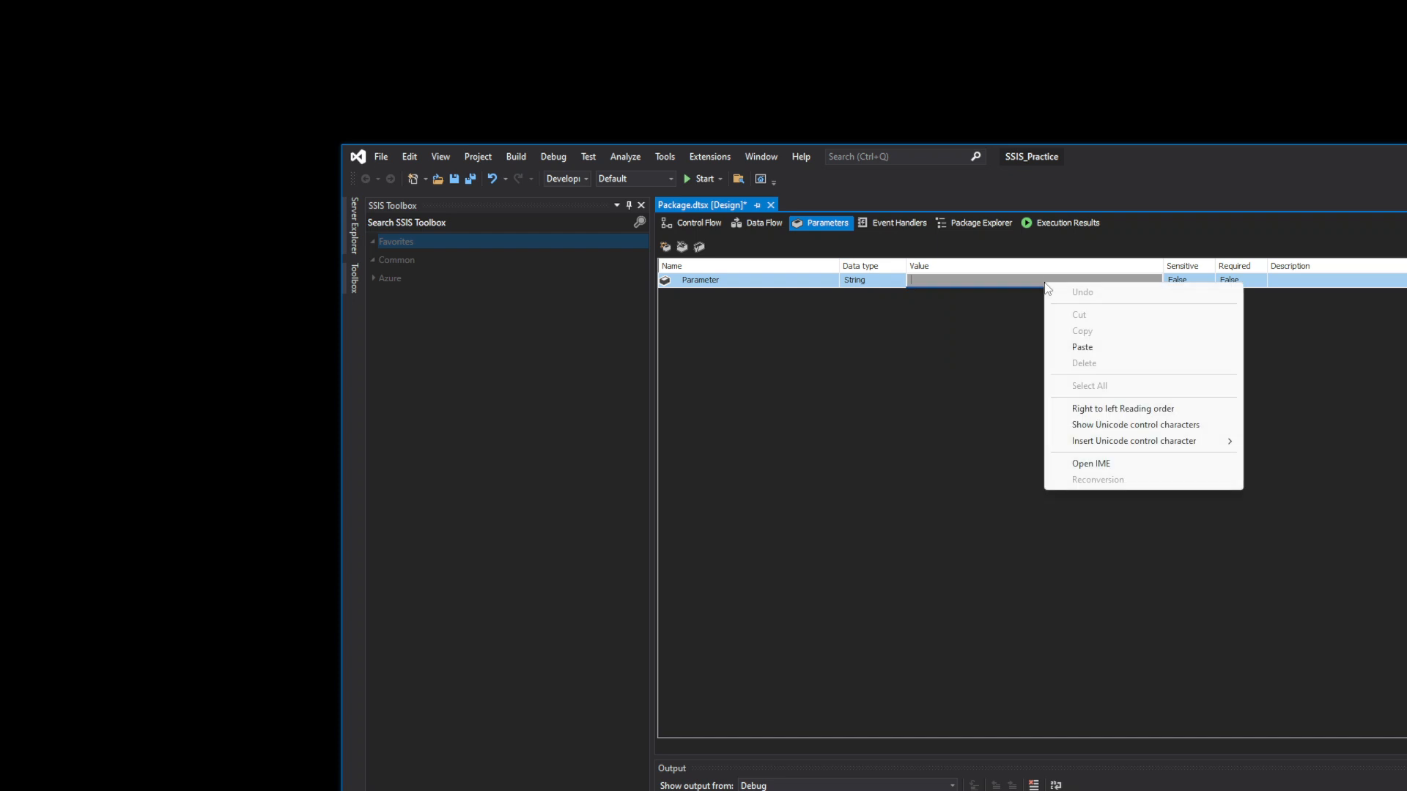
{"action": "left_click", "coordinate": [947, 292]}
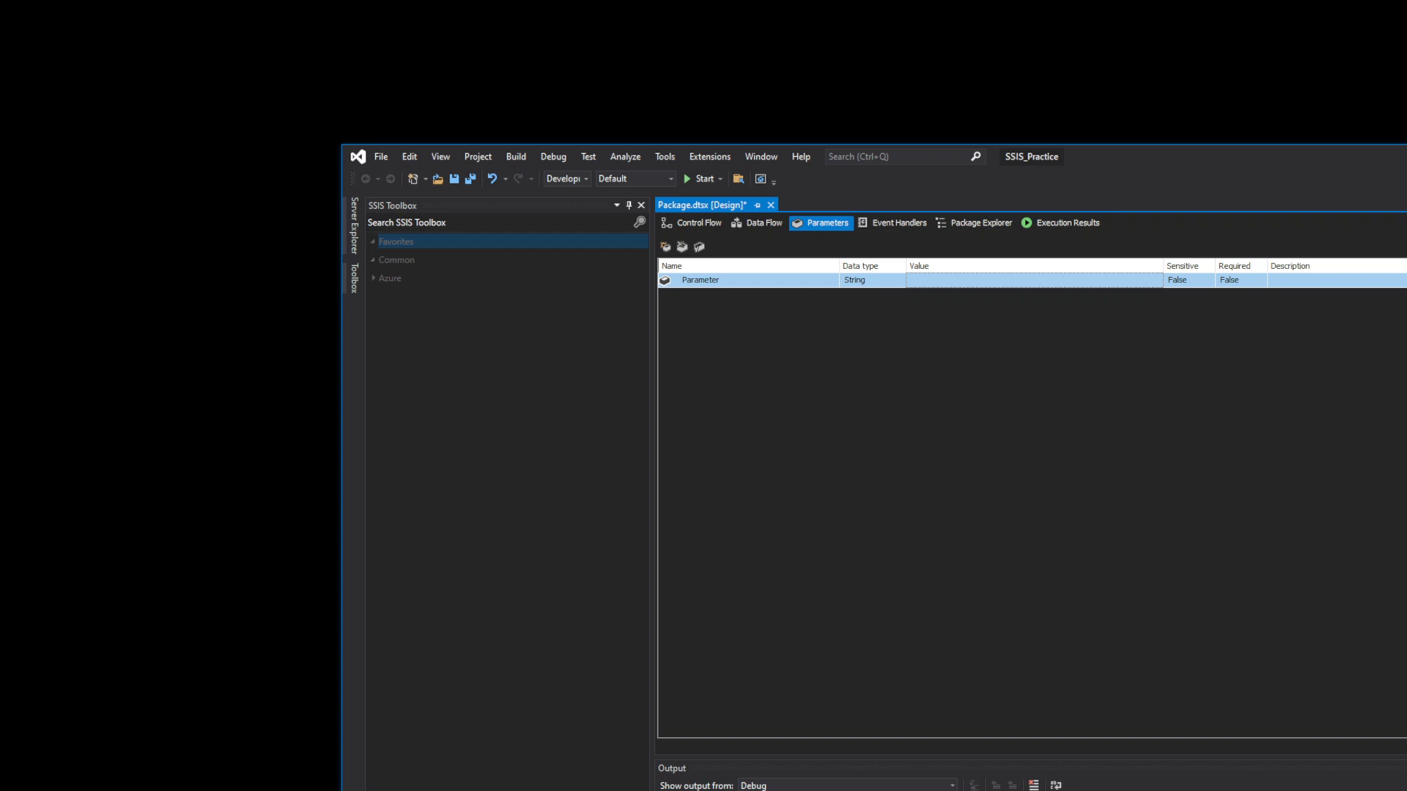
- Copy the Documents folder path D:\OneDrive\Documents from File Explorer's address bar
{"action": "key", "text": "alt+Tab"}
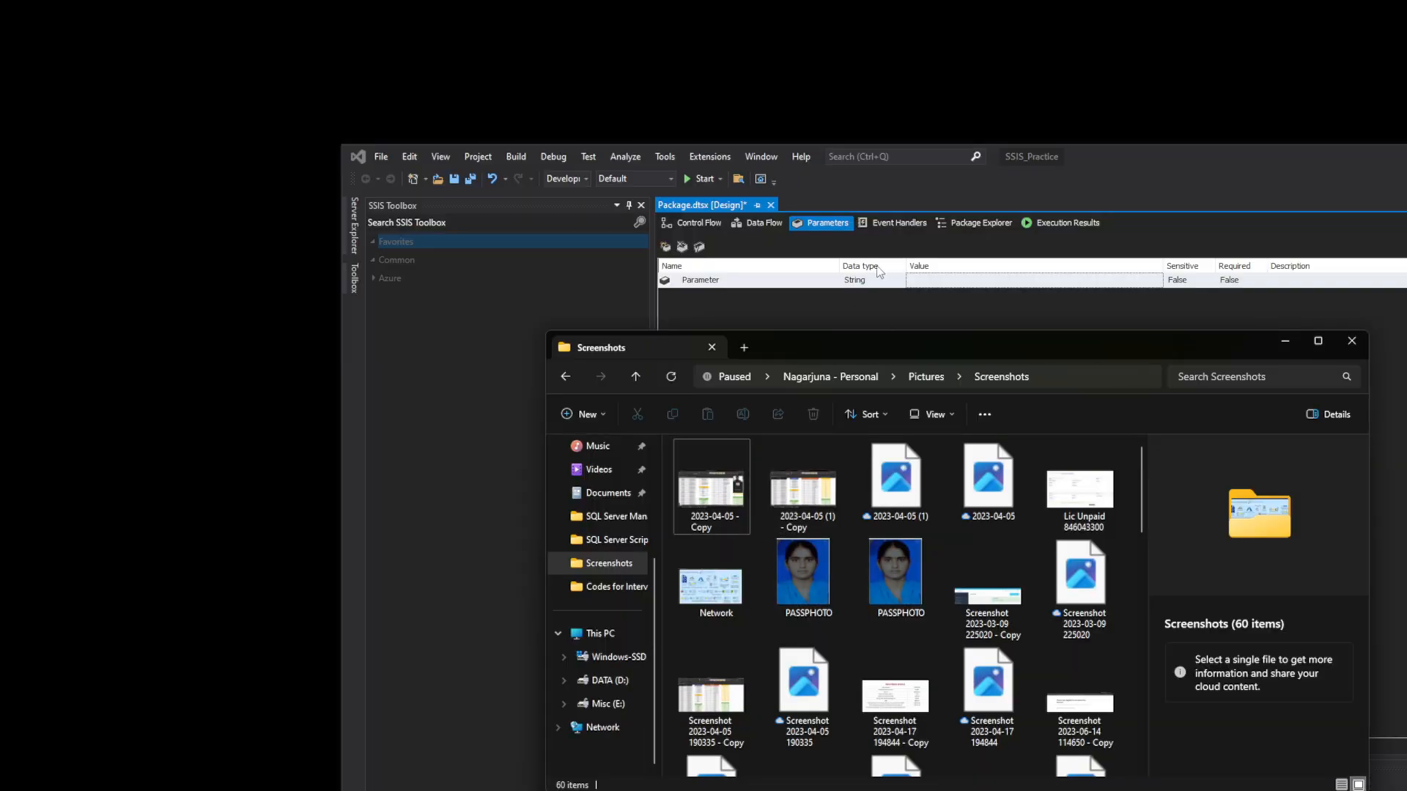
{"action": "left_click", "coordinate": [1063, 376]}
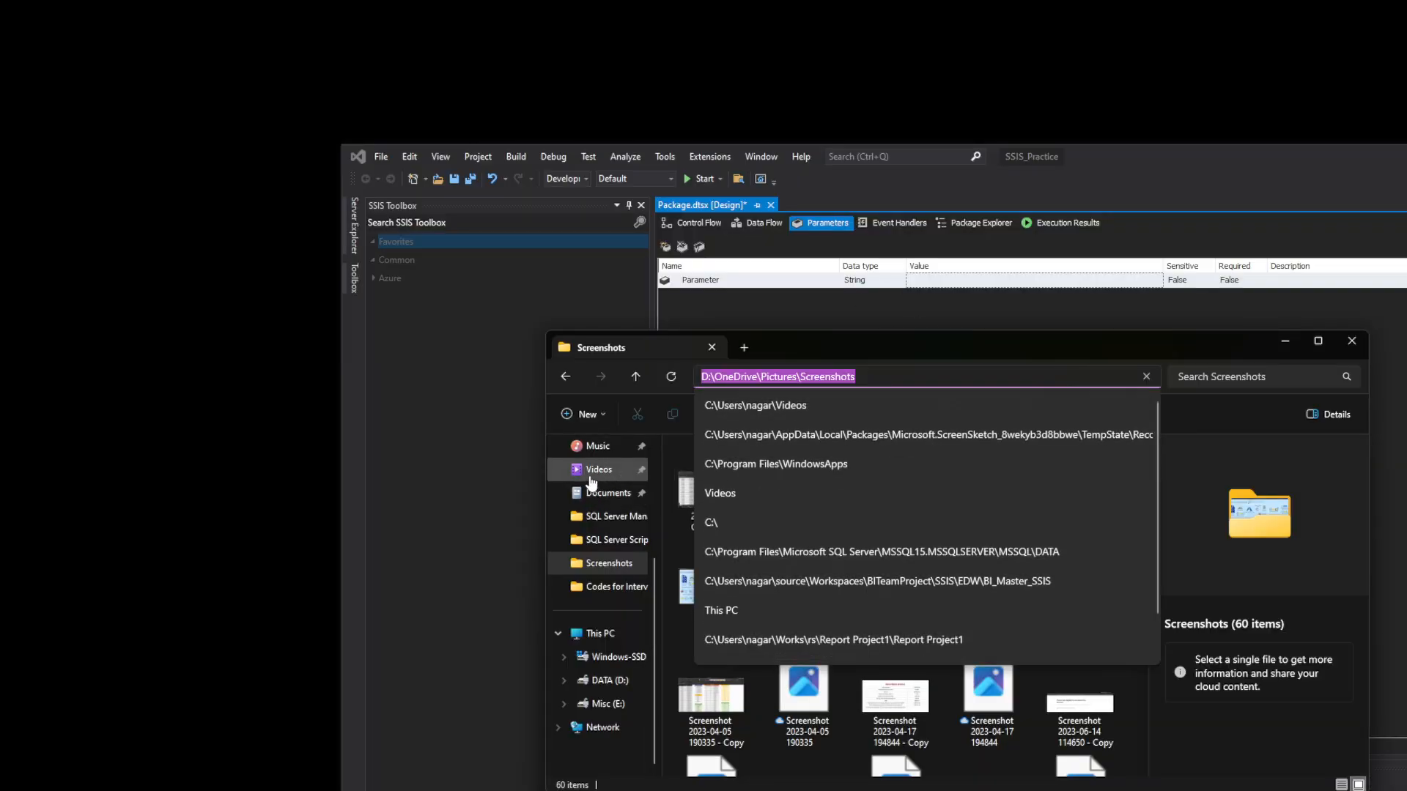
{"action": "left_click", "coordinate": [598, 469]}
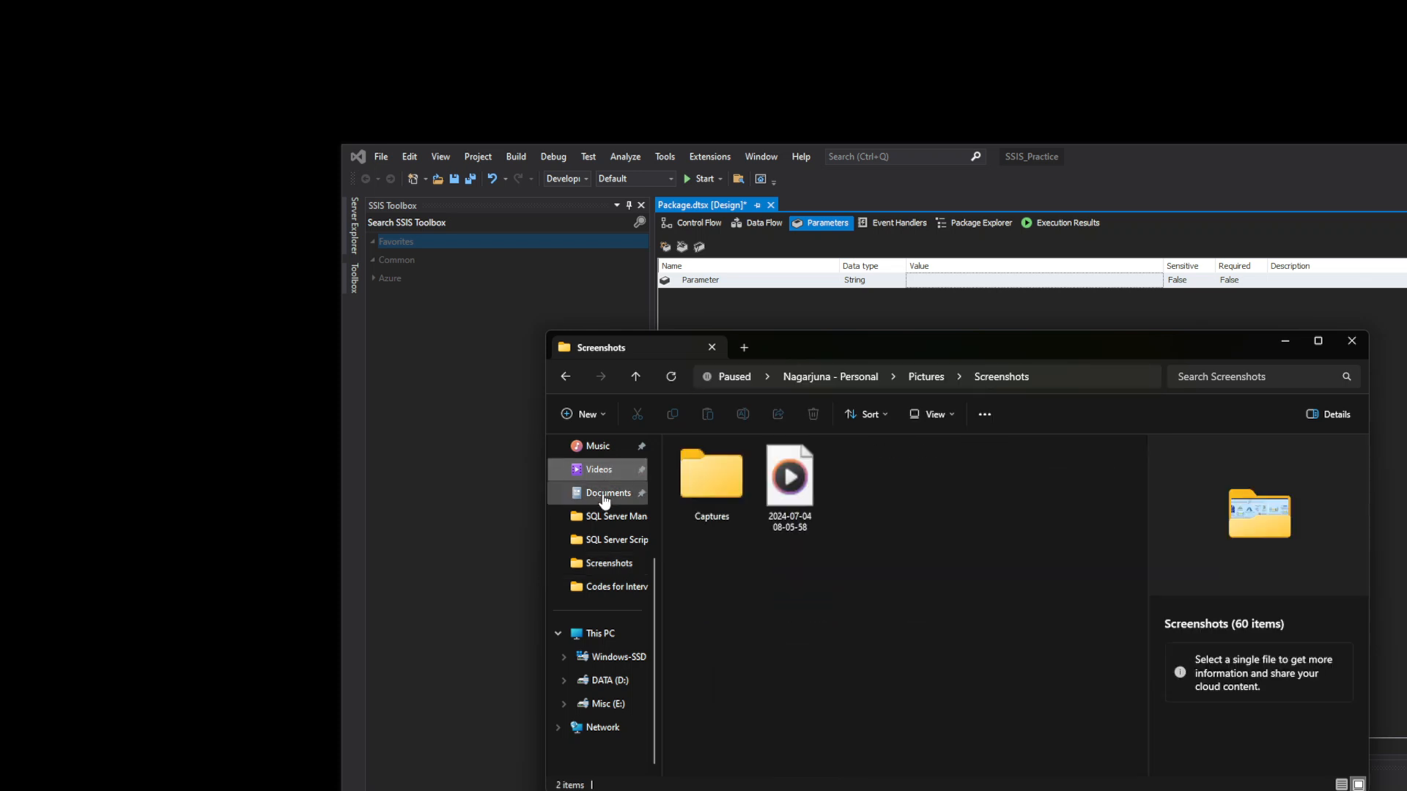
{"action": "left_click", "coordinate": [605, 495]}
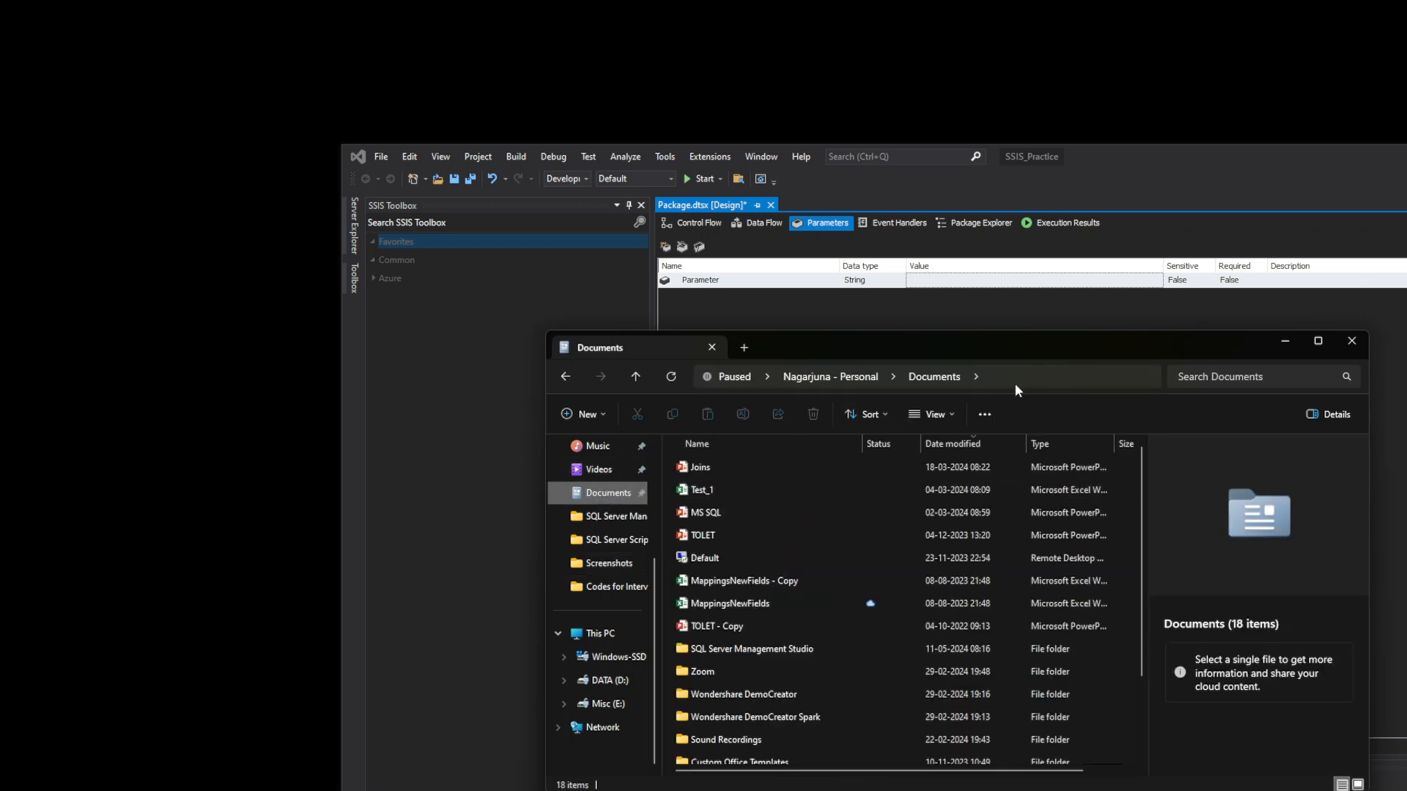
{"action": "left_click", "coordinate": [1018, 378]}
{"action": "key", "text": "ctrl+c"}
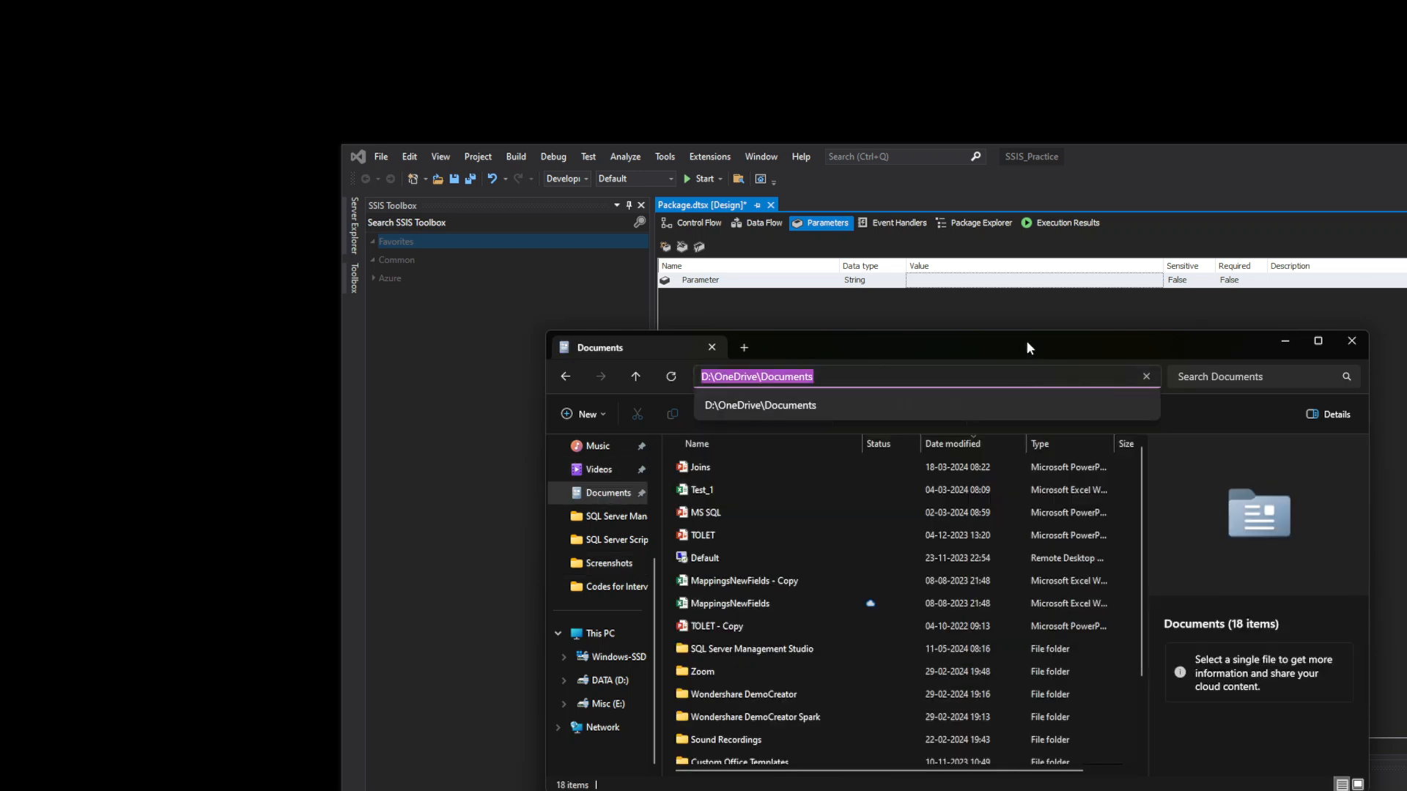
{"action": "key", "text": "alt+Tab"}
- Paste D:\OneDrive\Documents as the String parameter's value and confirm it
{"action": "left_click", "coordinate": [989, 280]}
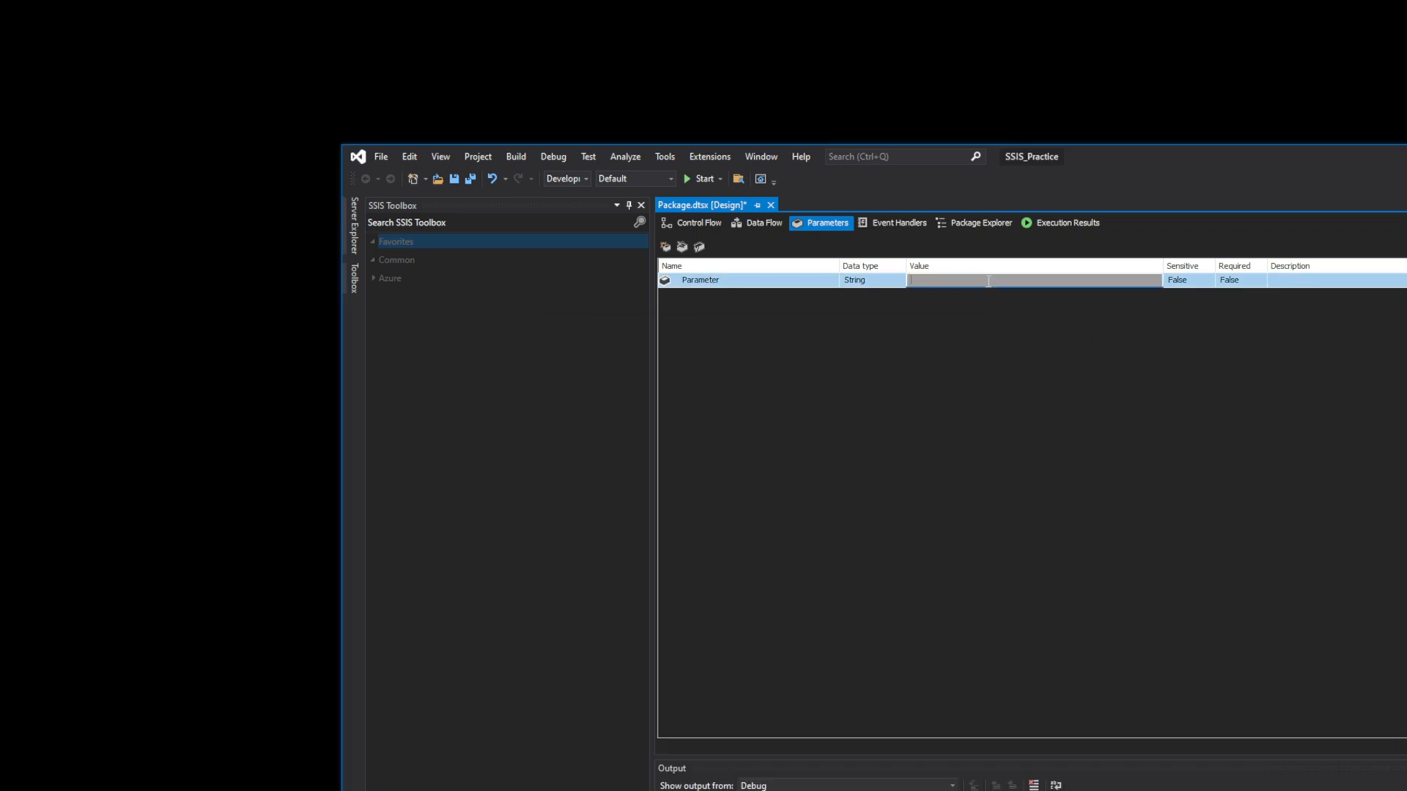
{"action": "key", "text": "ctrl+v"}
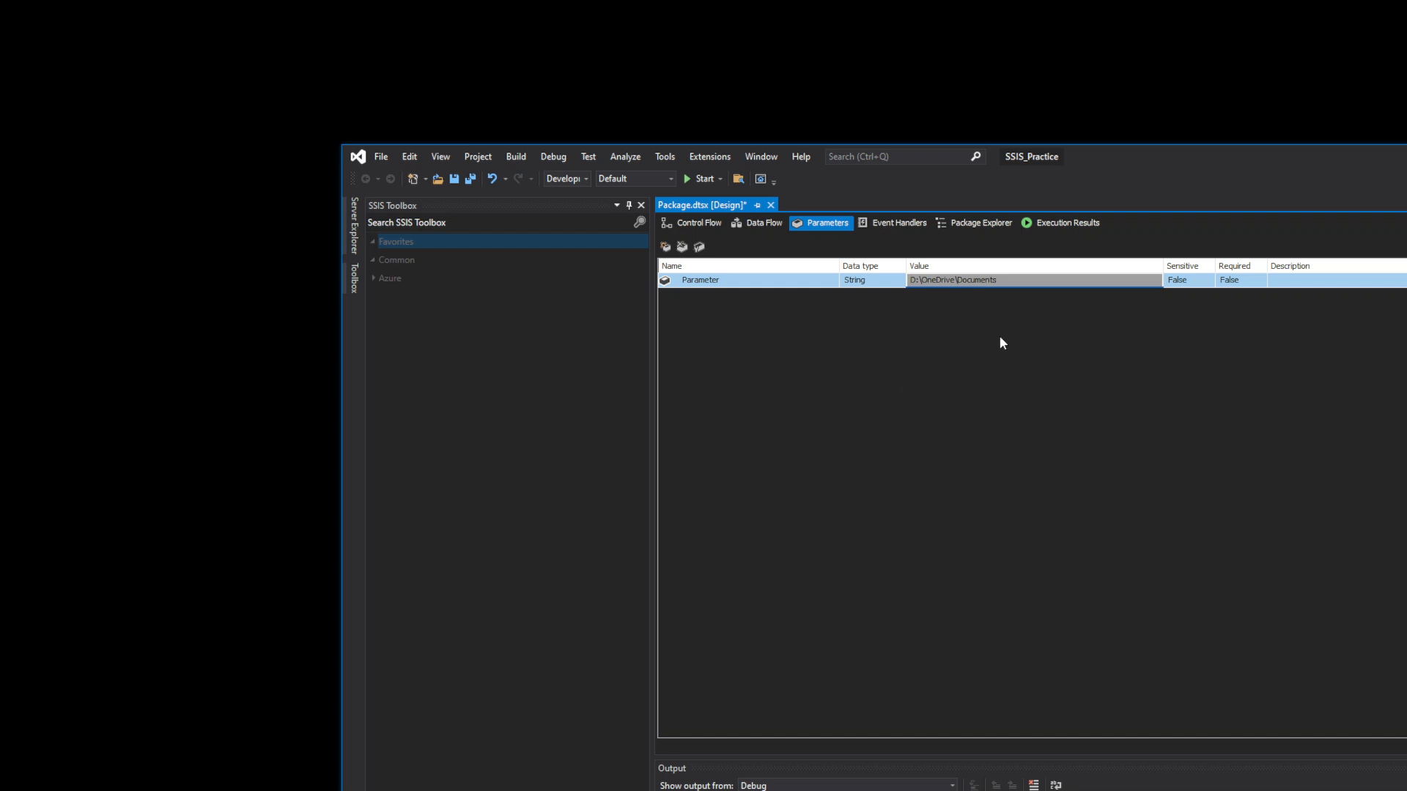
{"action": "key", "text": "Return"}
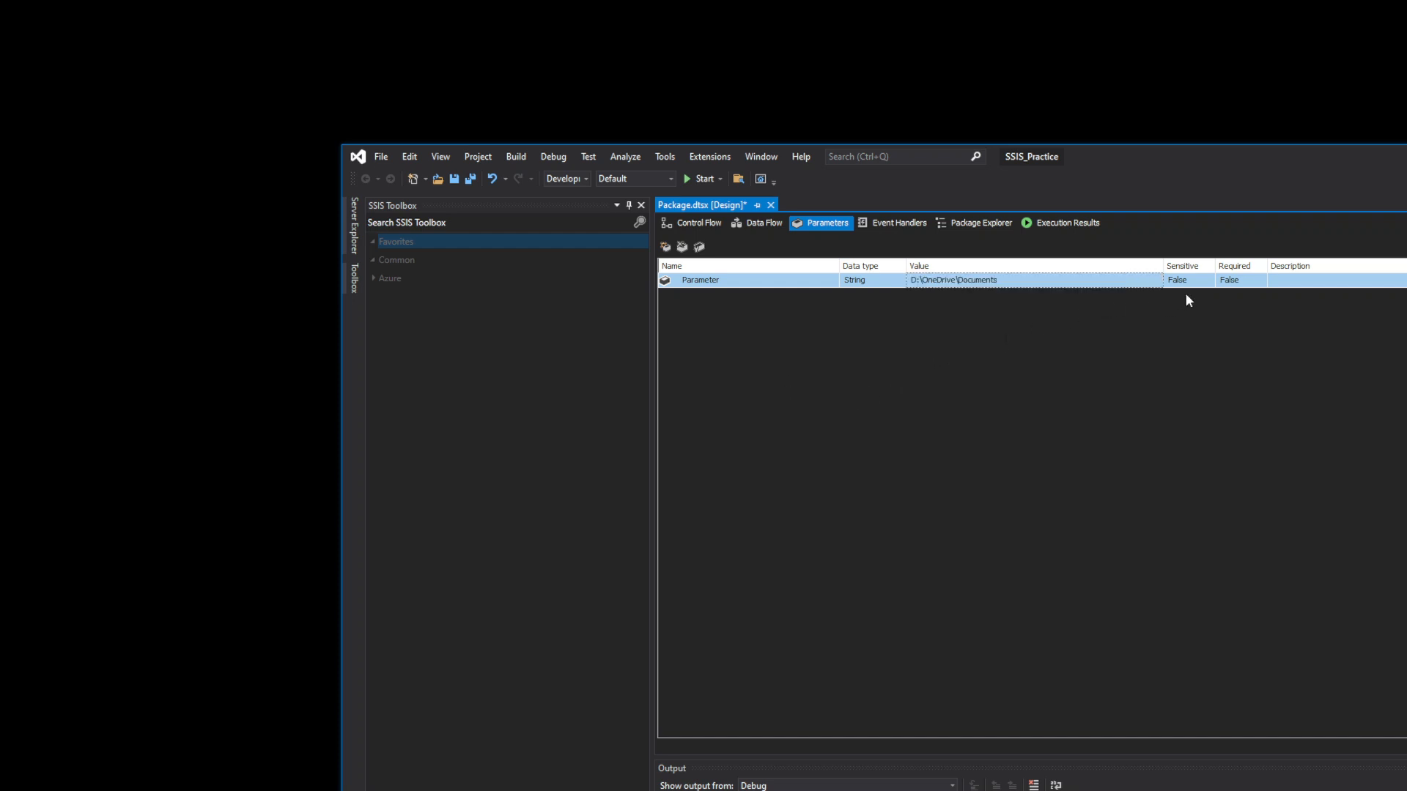
{"action": "left_click", "coordinate": [1203, 281]}
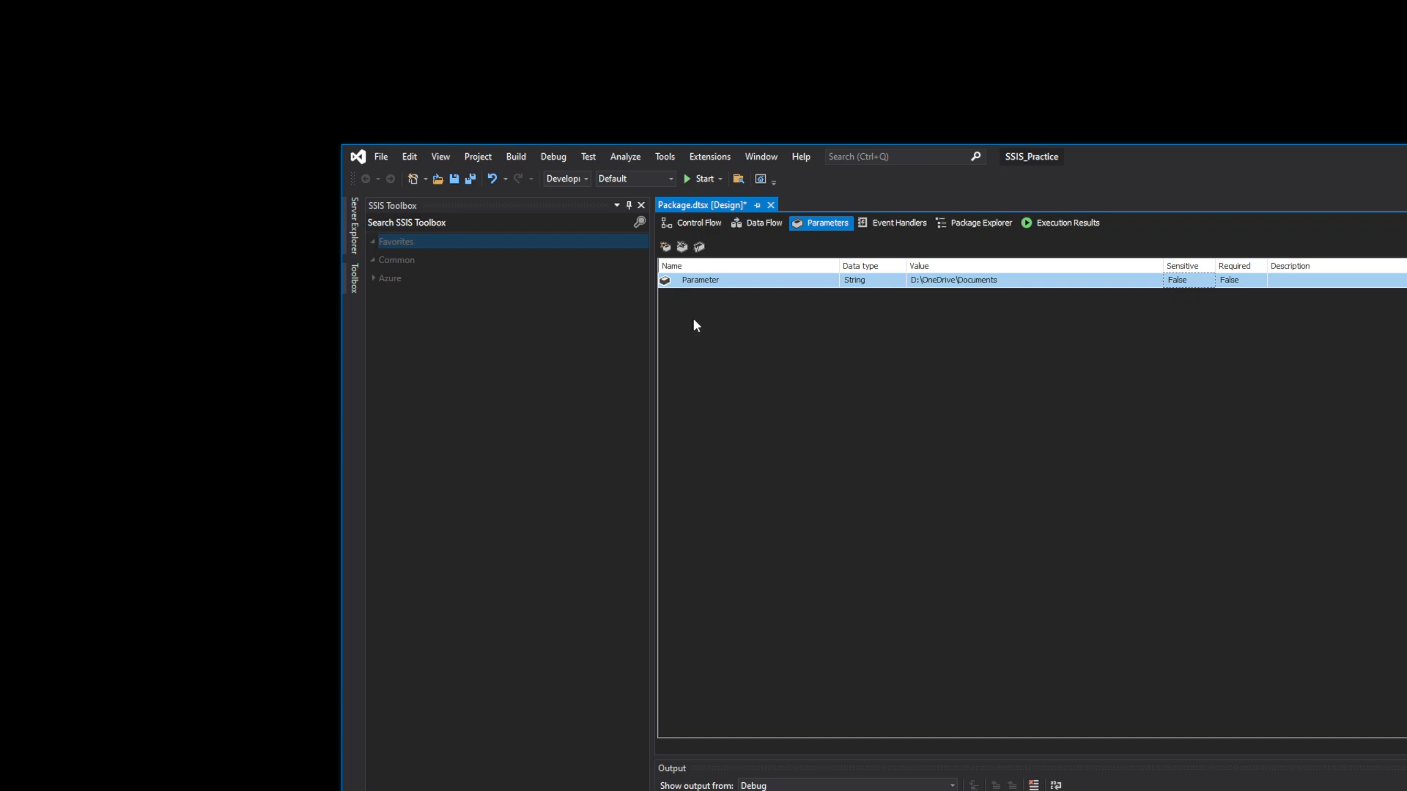
- Check the parameter's value and name, leaving them unchanged, then go to Event Handlers
{"action": "left_click", "coordinate": [1005, 281]}
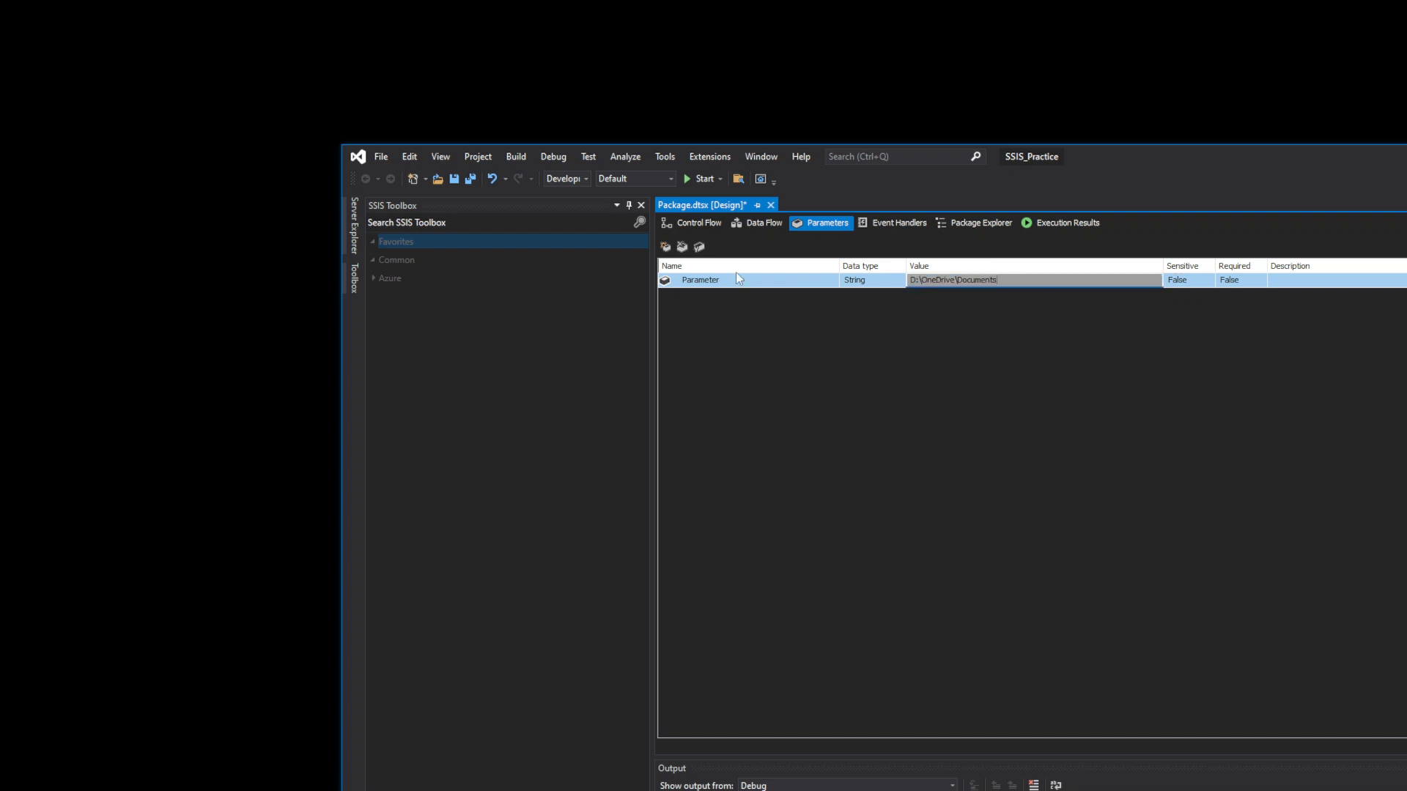
{"action": "left_click", "coordinate": [762, 283]}
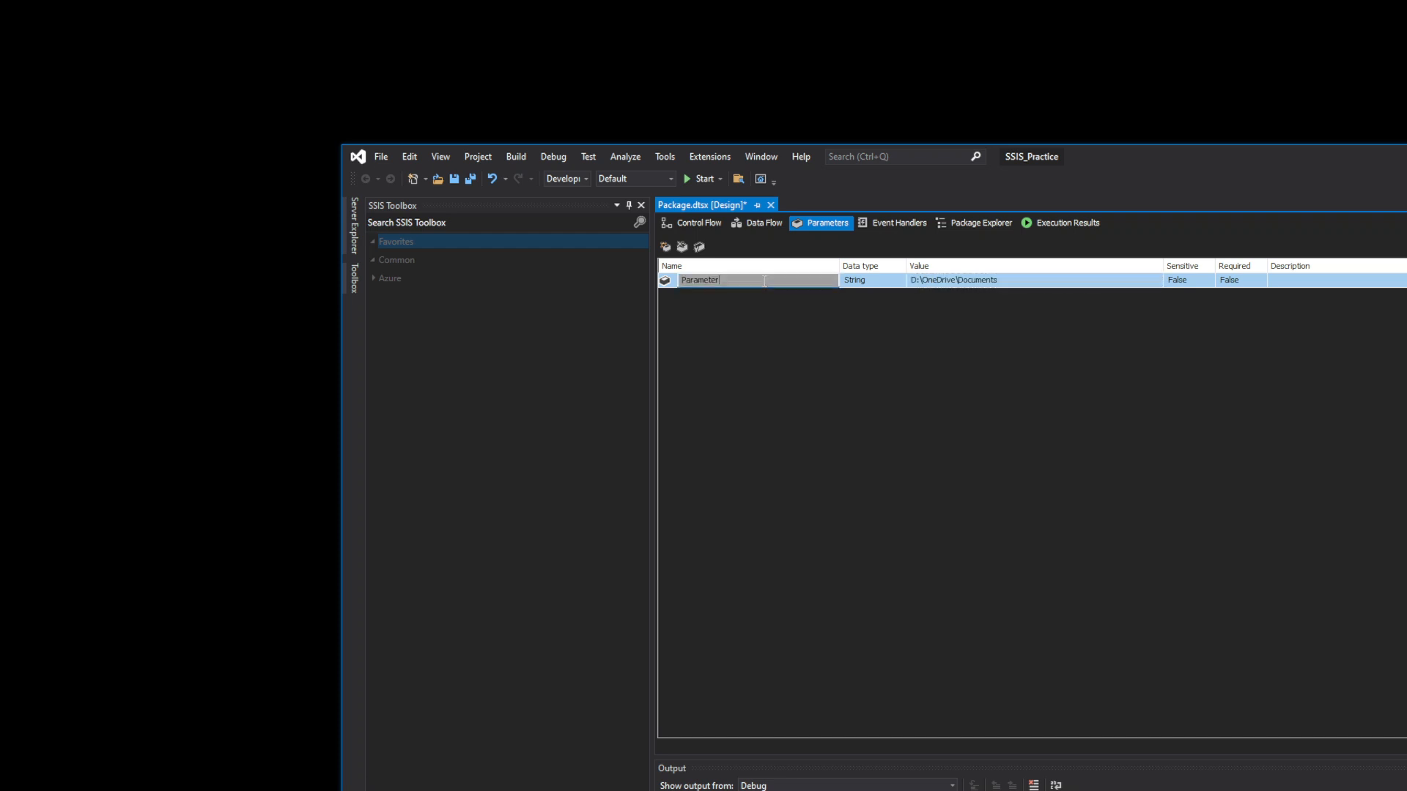
{"action": "left_click", "coordinate": [1028, 449]}
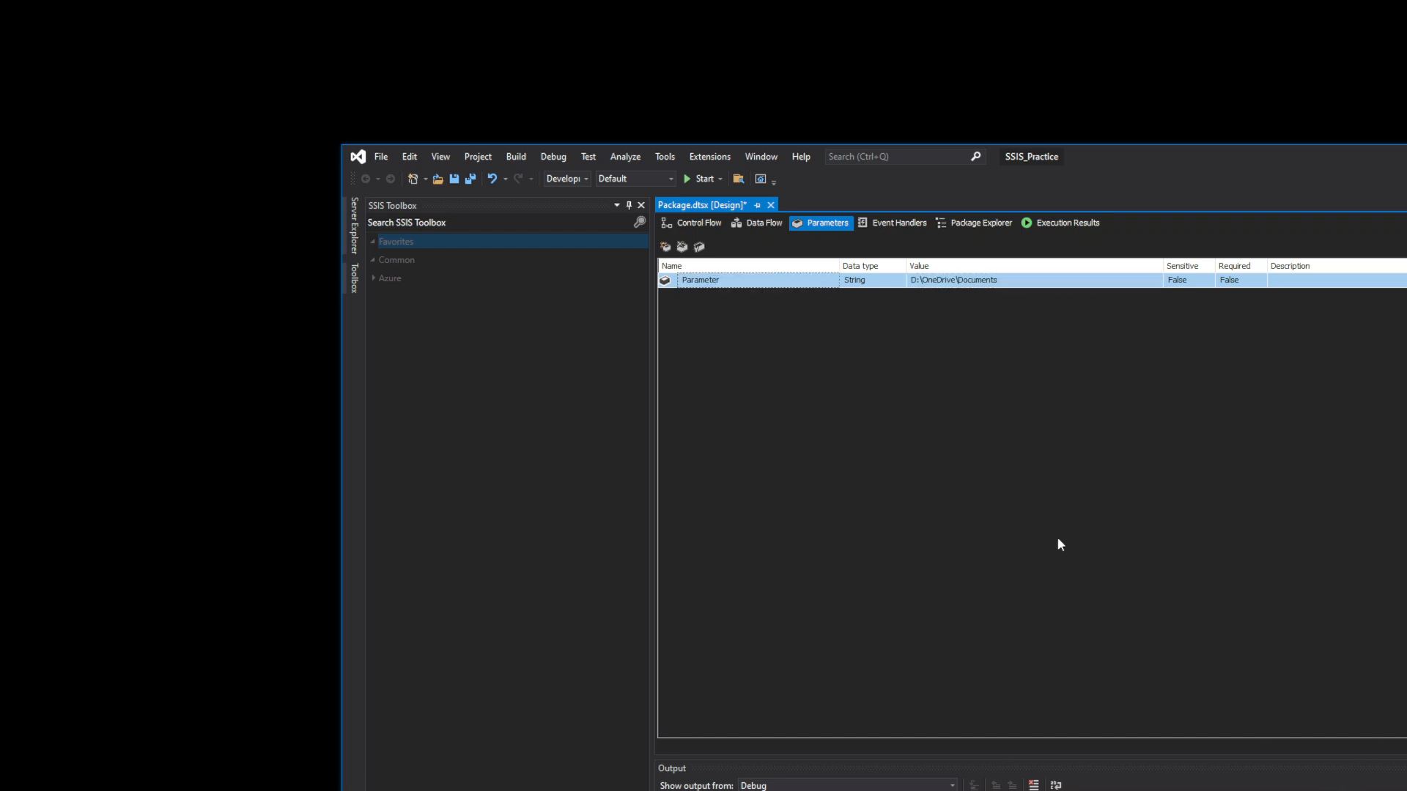
{"action": "left_click", "coordinate": [902, 226]}
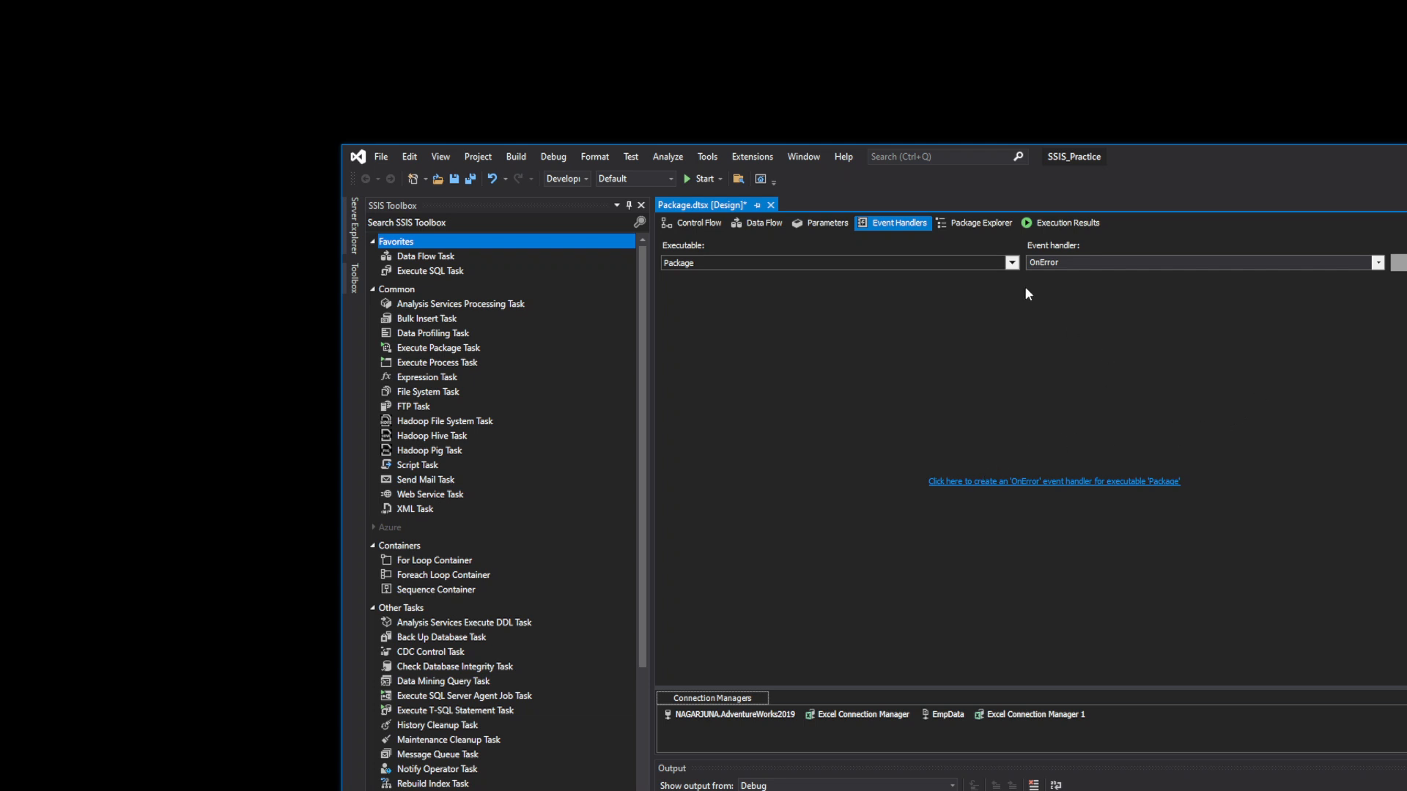
- Review the executable and event lists, keep the OnError handler, and show Package Explorer
{"action": "left_click", "coordinate": [1012, 263]}
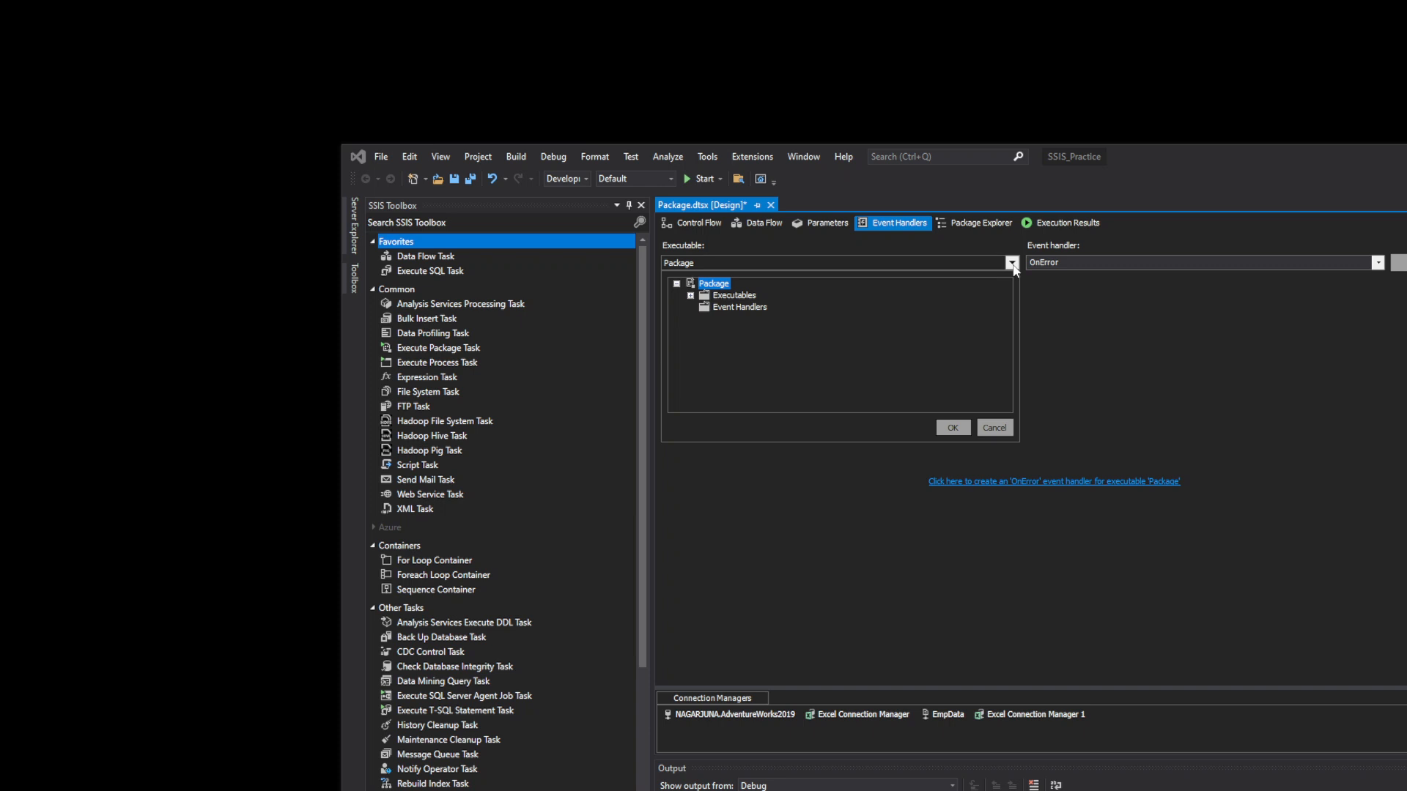
{"action": "left_click", "coordinate": [1000, 427]}
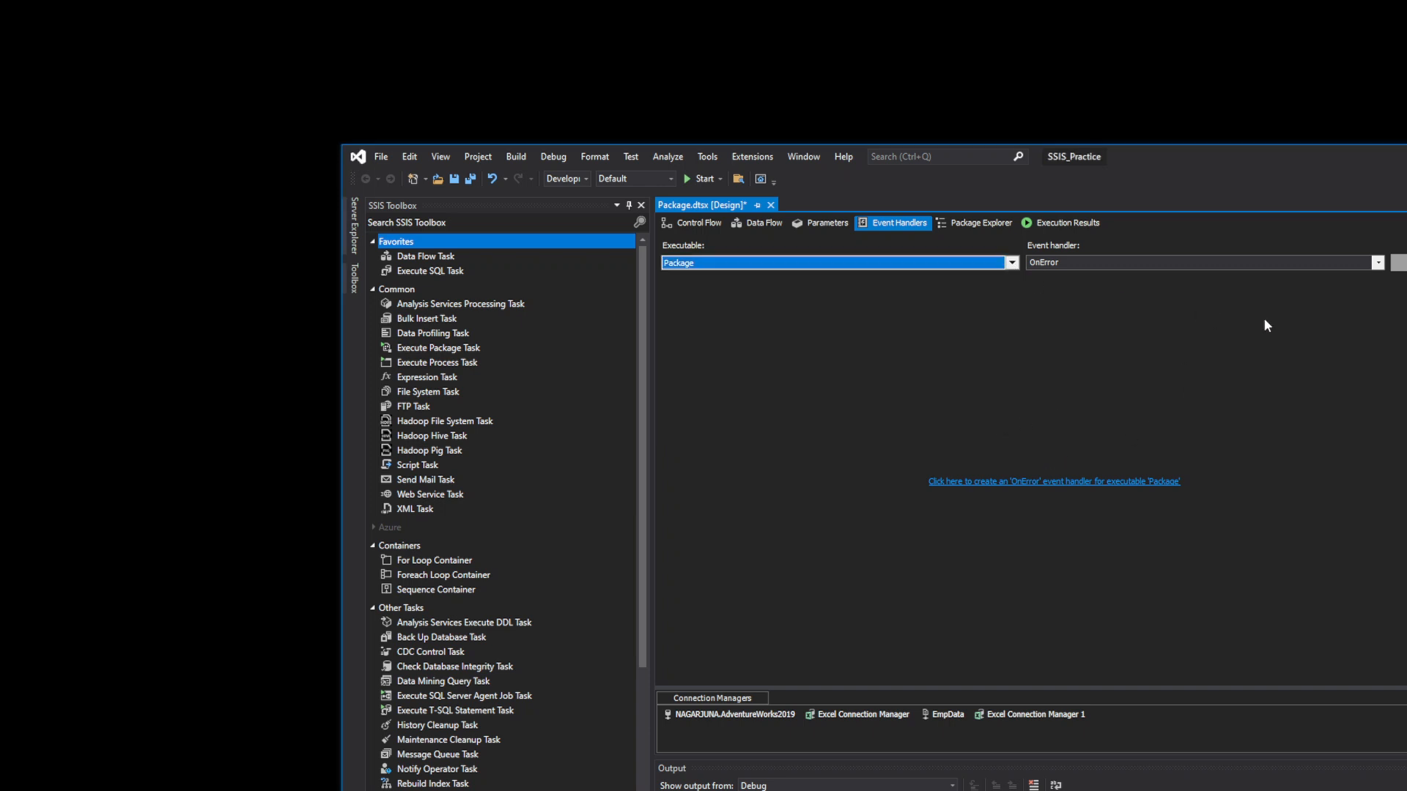
{"action": "left_click", "coordinate": [1376, 263]}
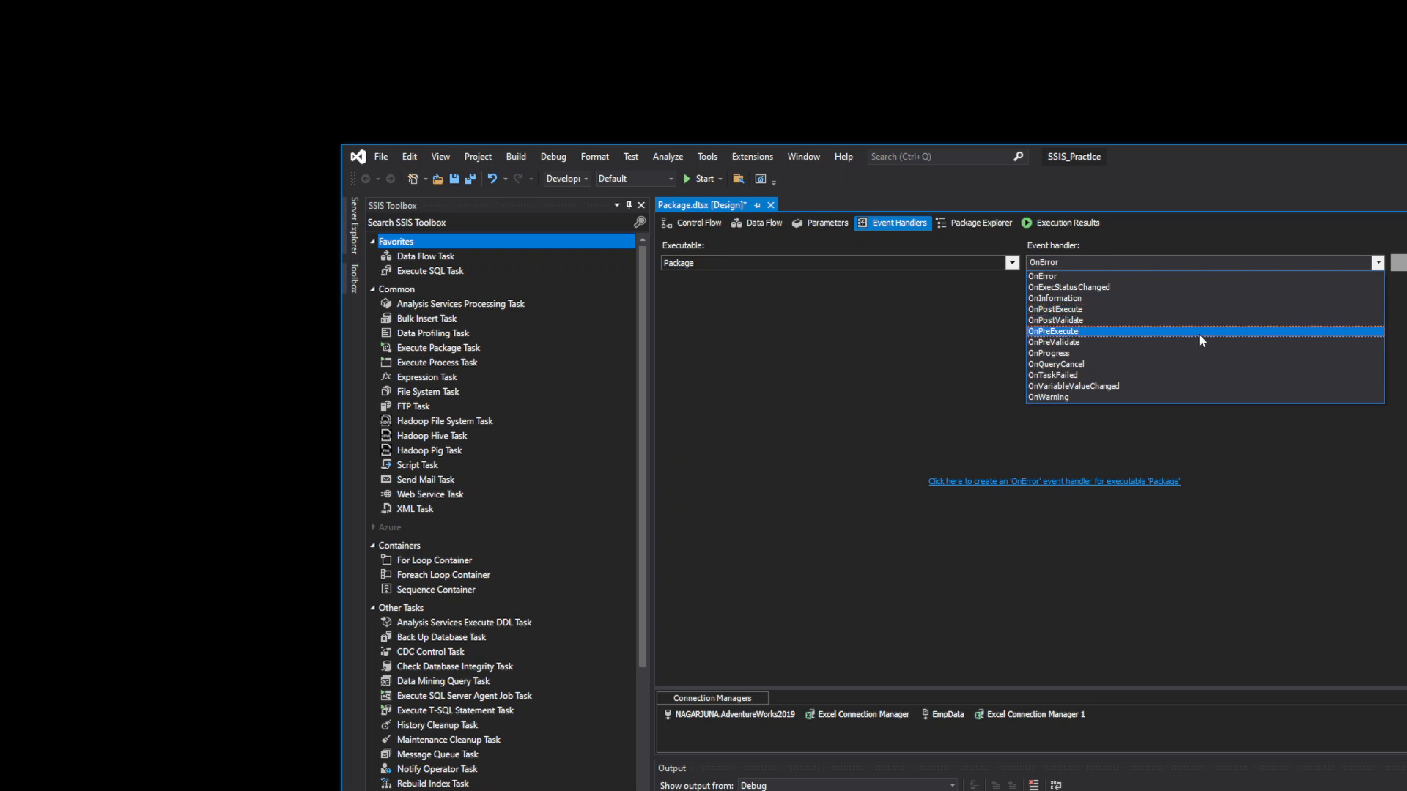
{"action": "left_click", "coordinate": [969, 359]}
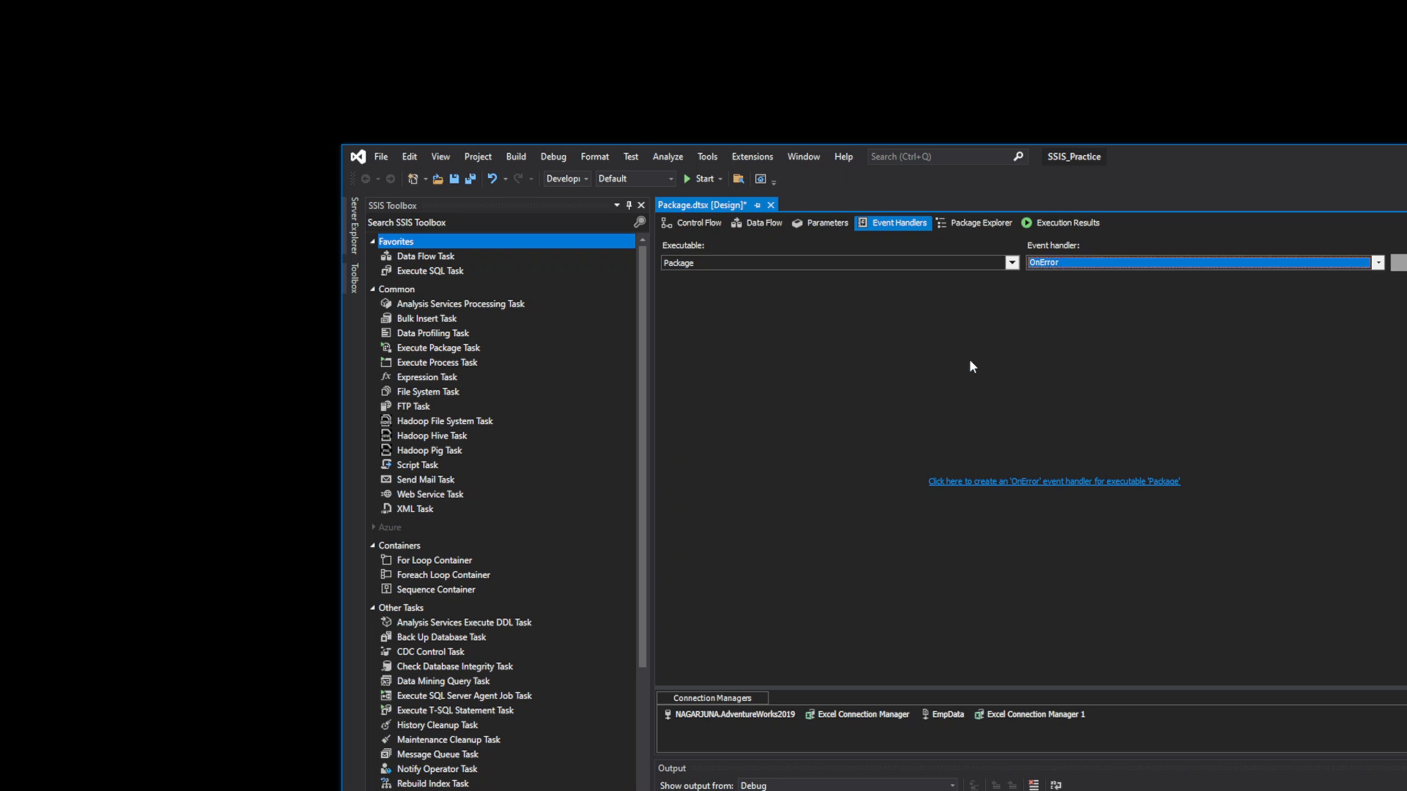
{"action": "left_click", "coordinate": [981, 223]}
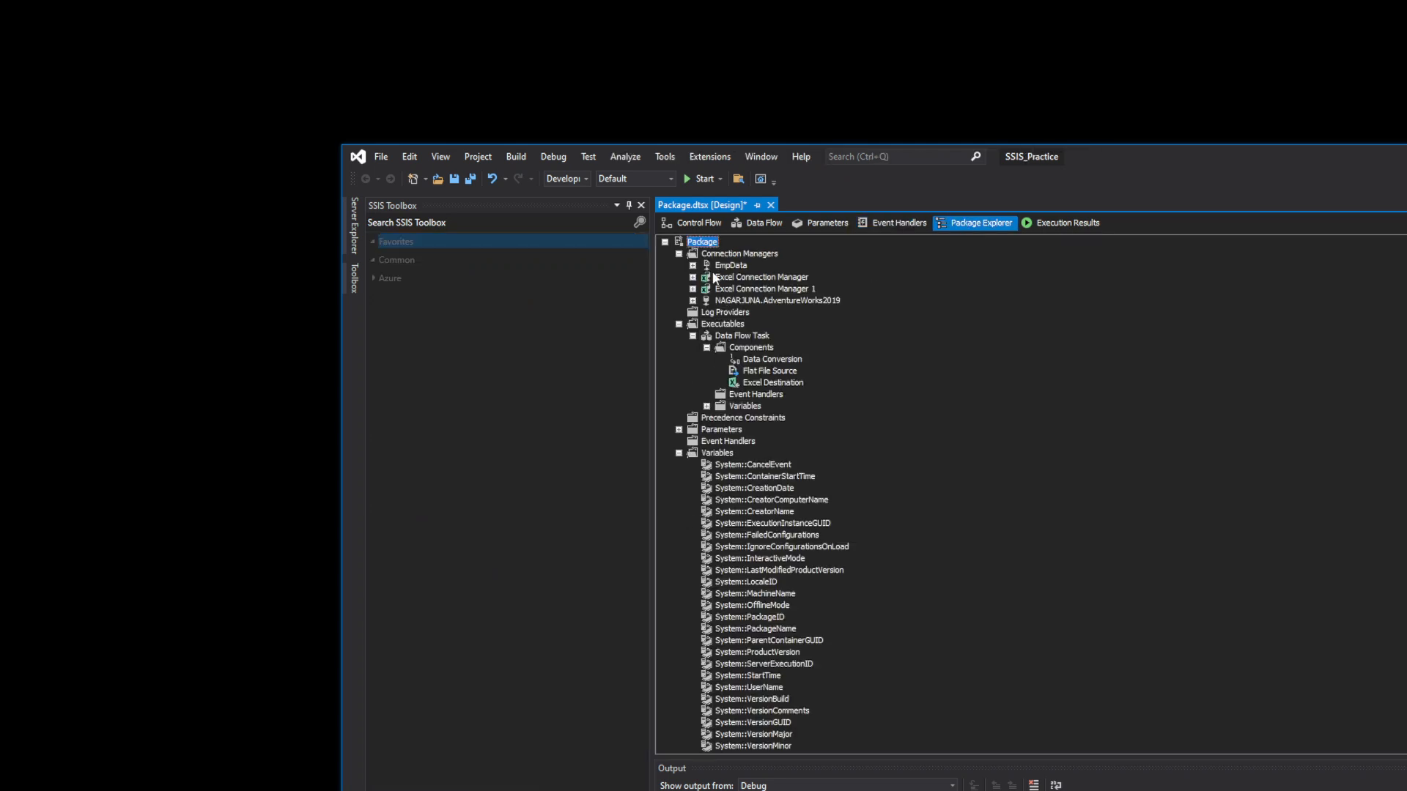
- Collapse the Package tree, then view Execution Results with the Data Flow Task's details collapsed
{"action": "left_click", "coordinate": [665, 243]}
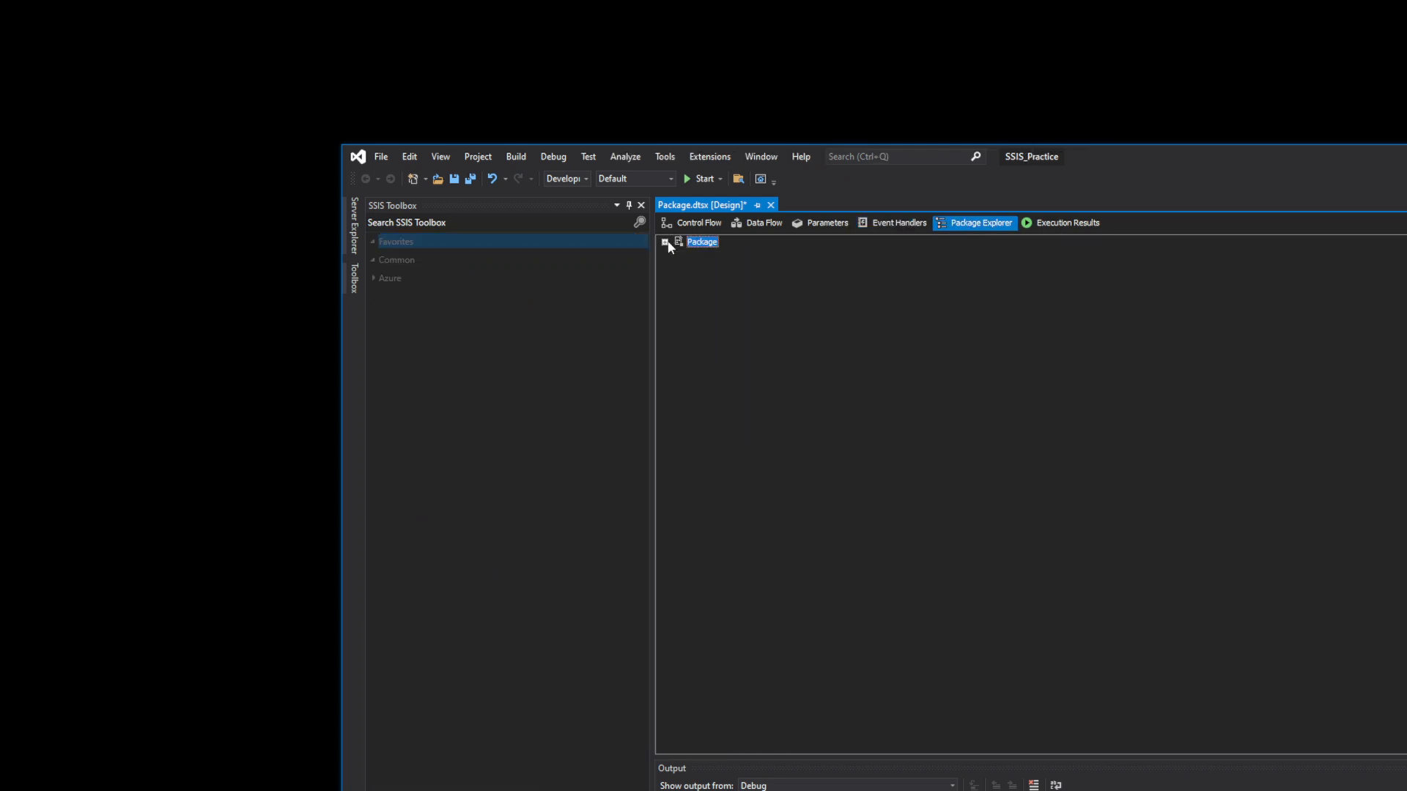
{"action": "left_click", "coordinate": [1069, 224]}
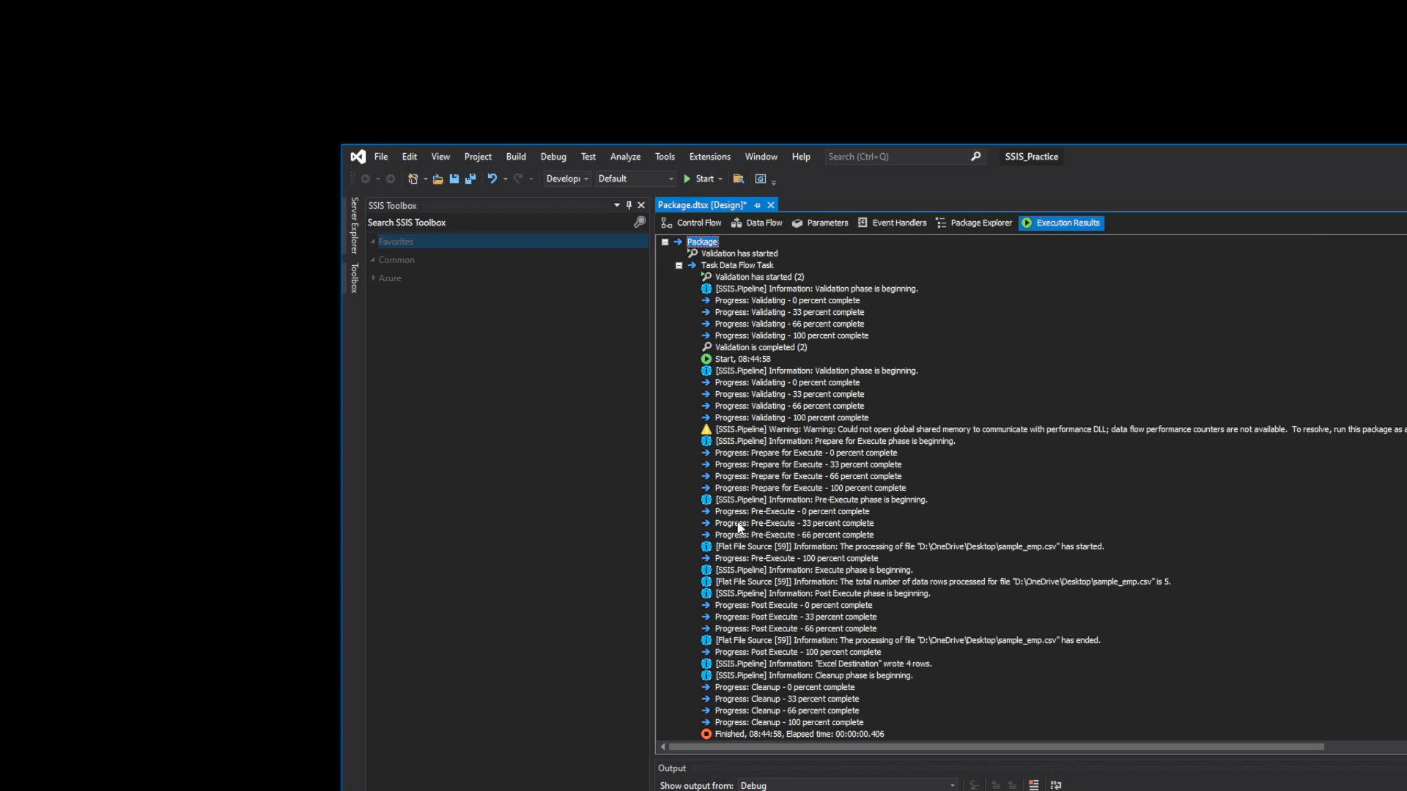
{"action": "scroll", "coordinate": [762, 579], "scroll_direction": "down", "scroll_amount": 1}
{"action": "scroll", "coordinate": [733, 439], "scroll_direction": "up", "scroll_amount": 1}
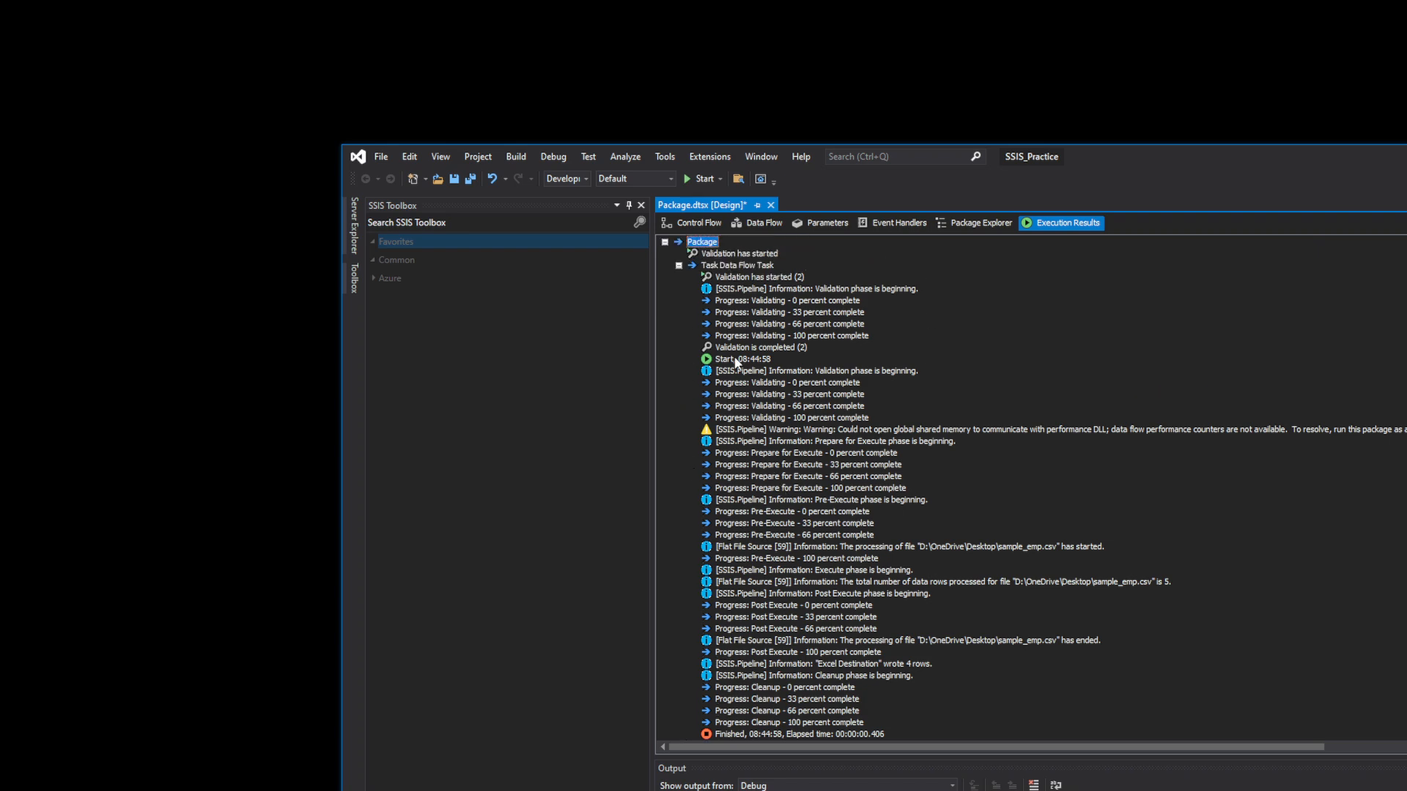
{"action": "left_click", "coordinate": [678, 266]}
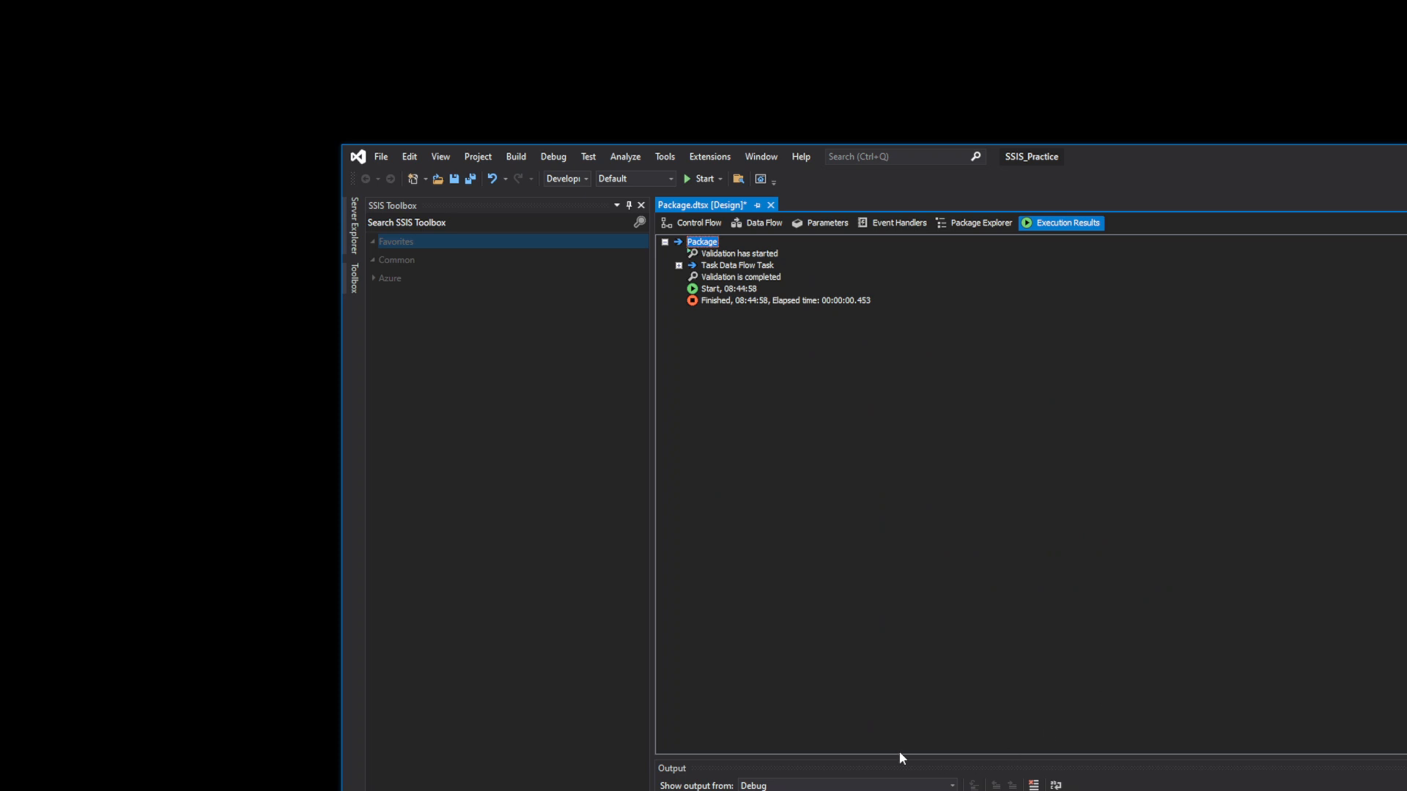
{"action": "left_click", "coordinate": [831, 225]}
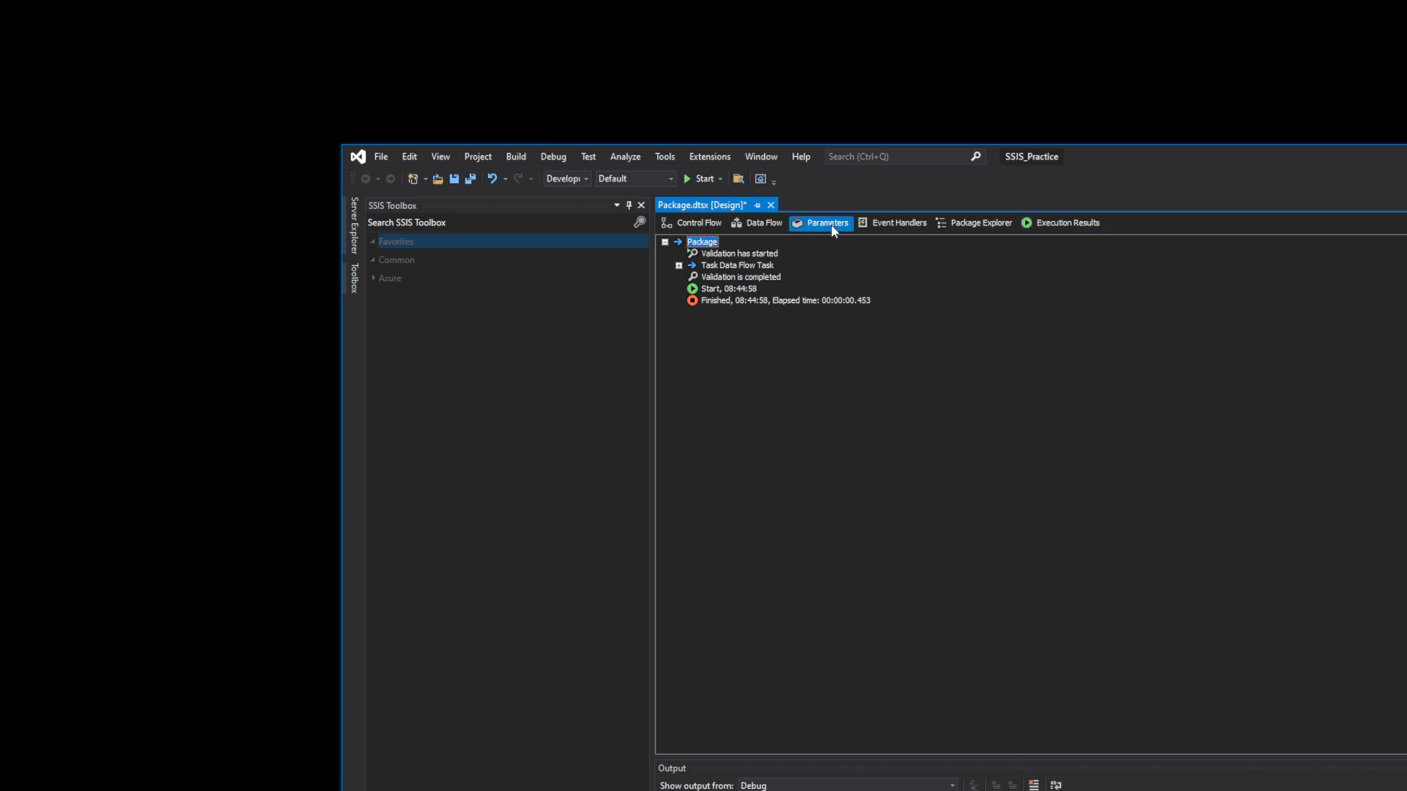
{"action": "left_click", "coordinate": [1073, 227]}
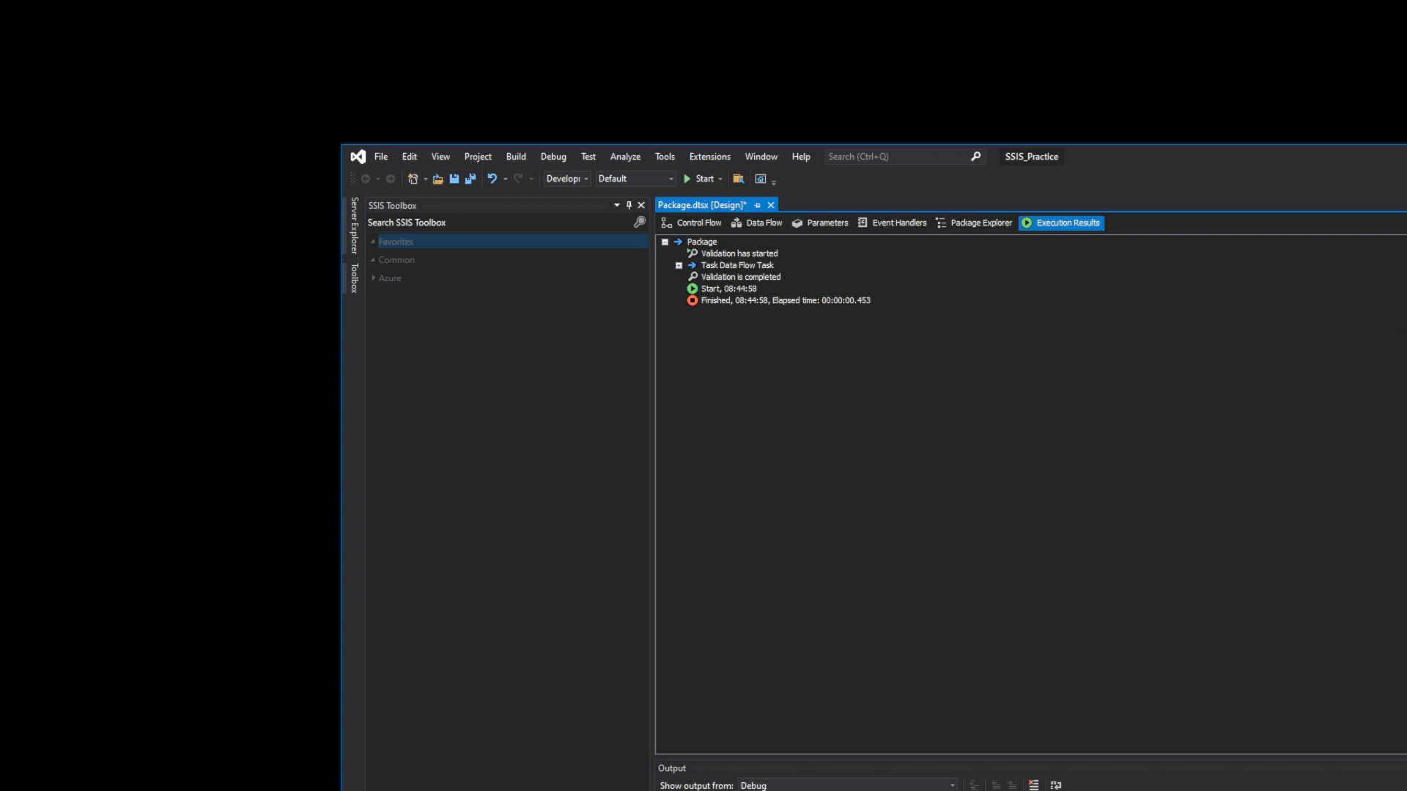
- Return to Control Flow and browse the Tools and Extensions menus without choosing anything
{"action": "left_click", "coordinate": [671, 224]}
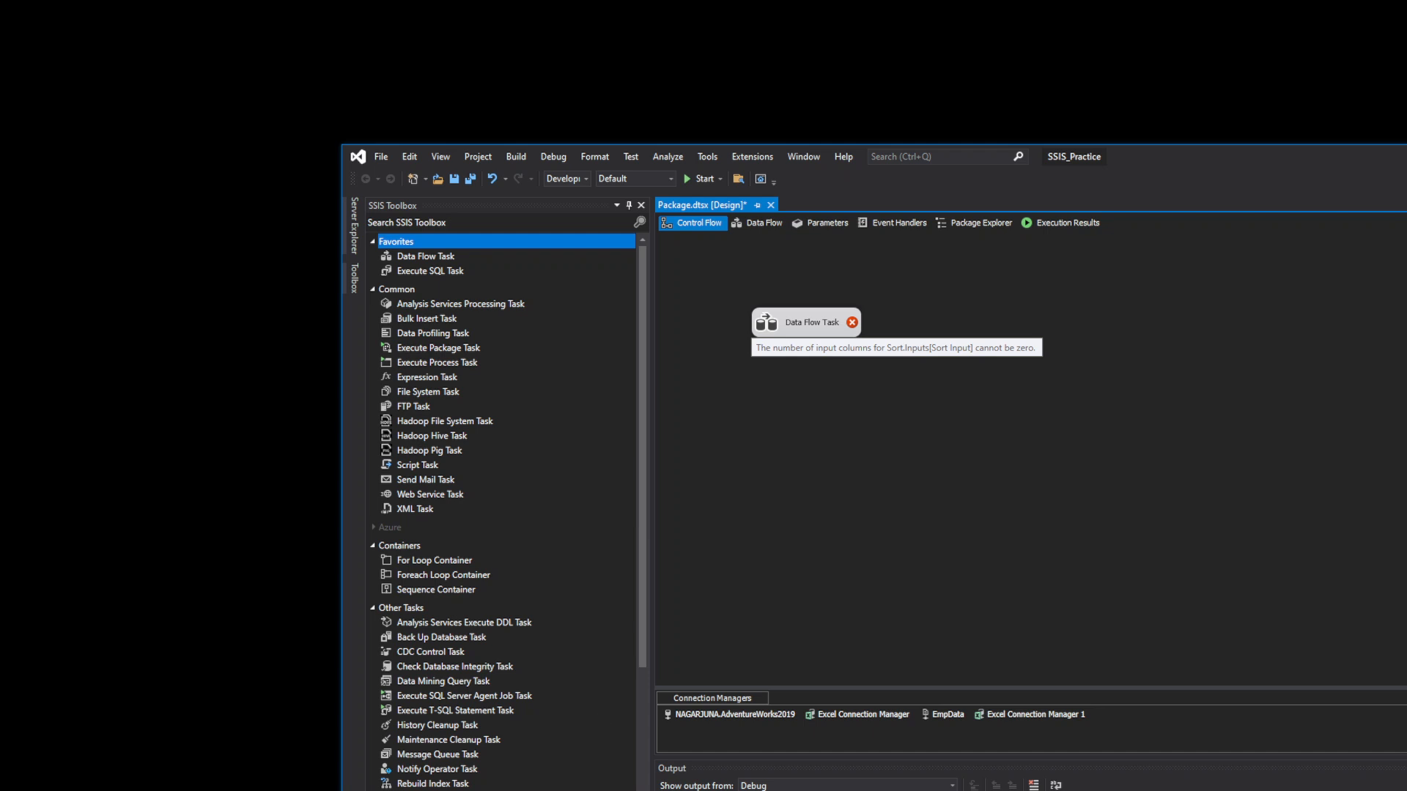
{"action": "left_click", "coordinate": [708, 157]}
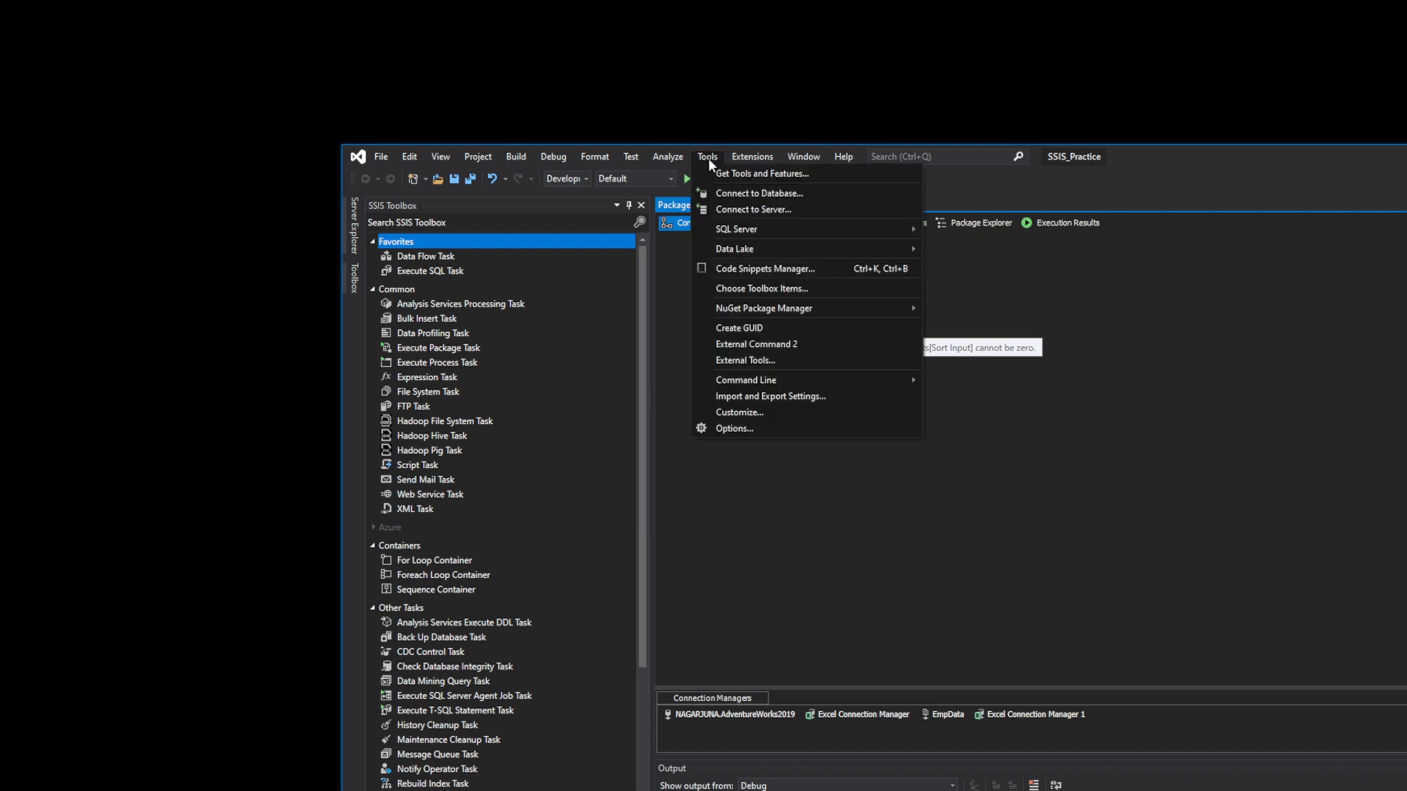
{"action": "left_click", "coordinate": [1089, 552]}
{"action": "left_click", "coordinate": [753, 162]}
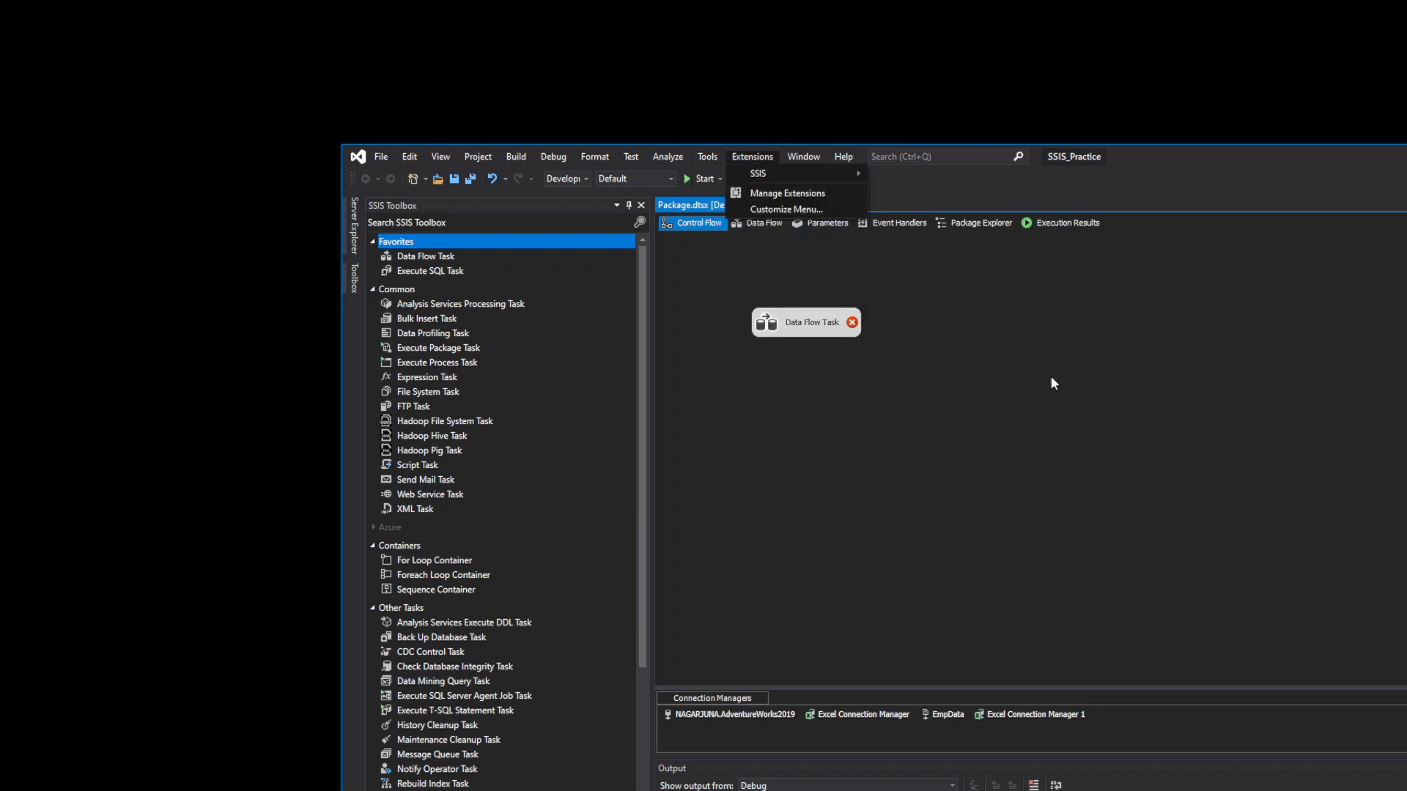
{"action": "left_click", "coordinate": [1017, 424]}
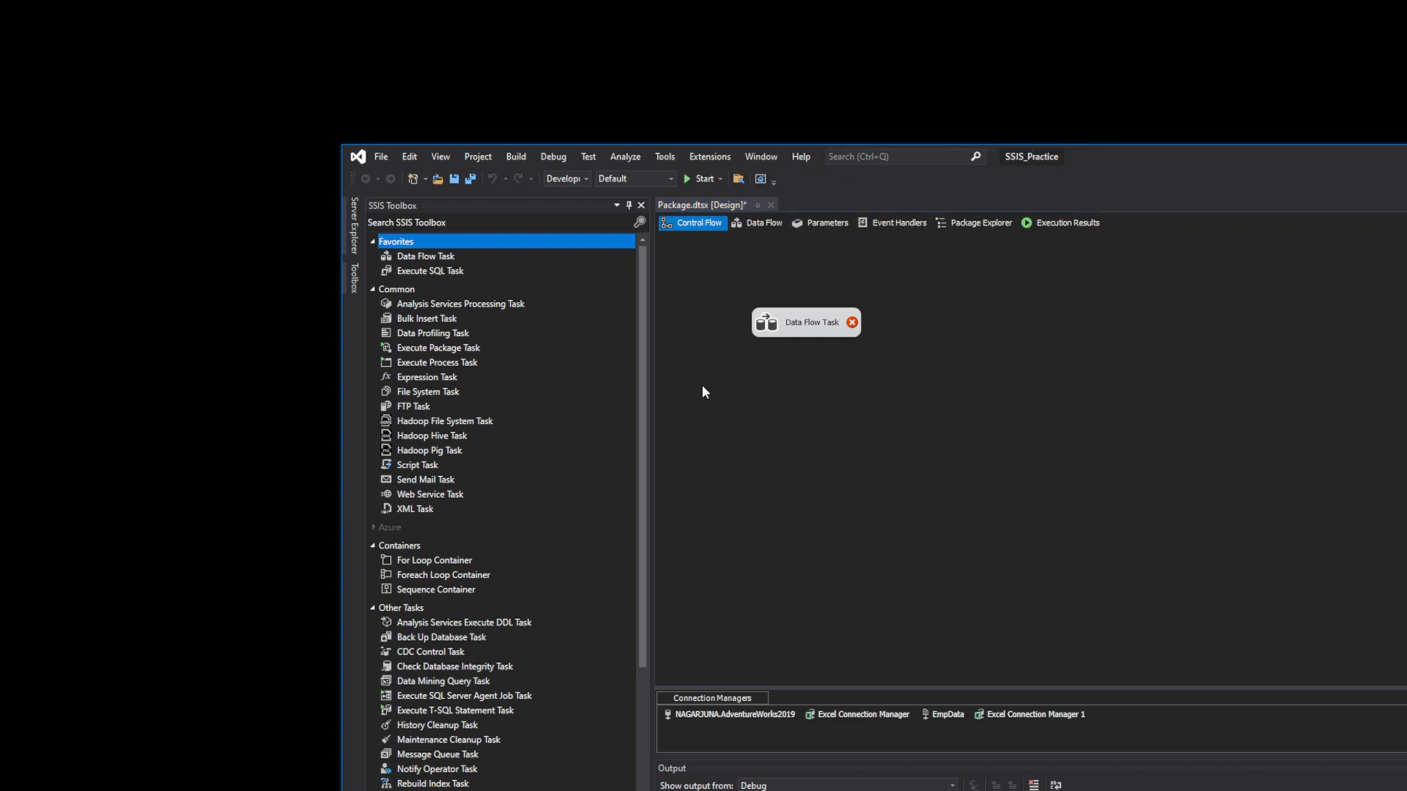
- Reset the window layout to default, then pull Solution Explorer out as a floating panel
{"action": "left_click", "coordinate": [759, 156]}
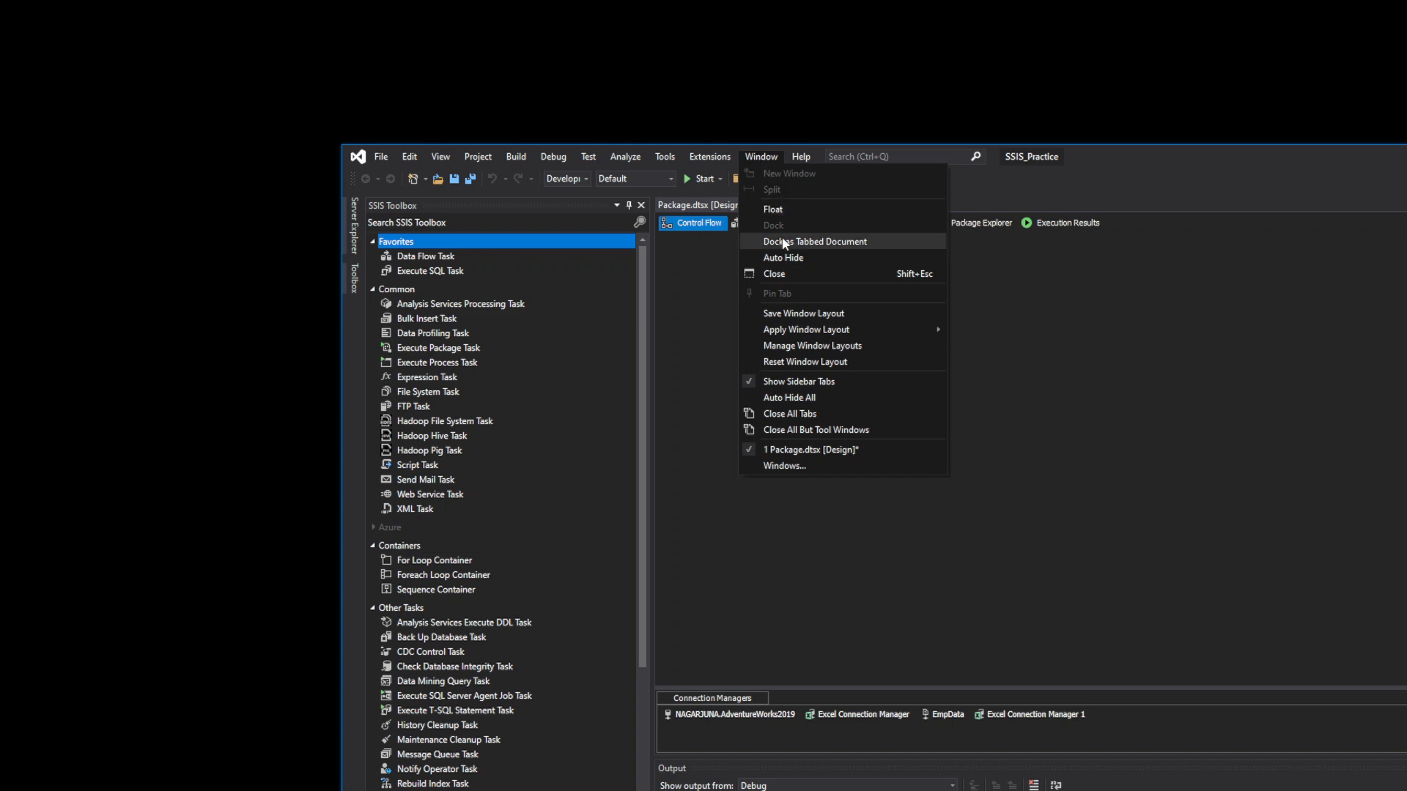
{"action": "left_click", "coordinate": [797, 362]}
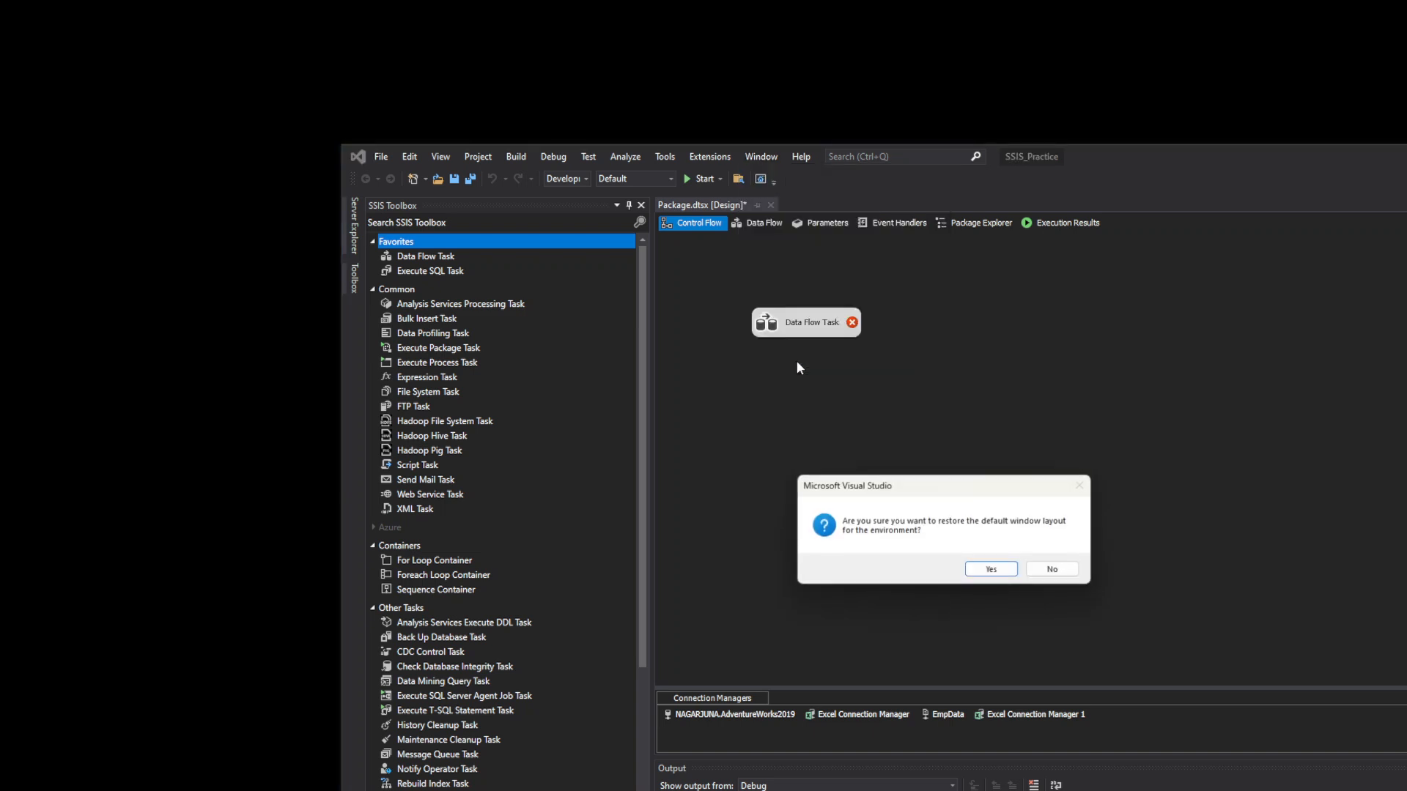
{"action": "left_click", "coordinate": [987, 569]}
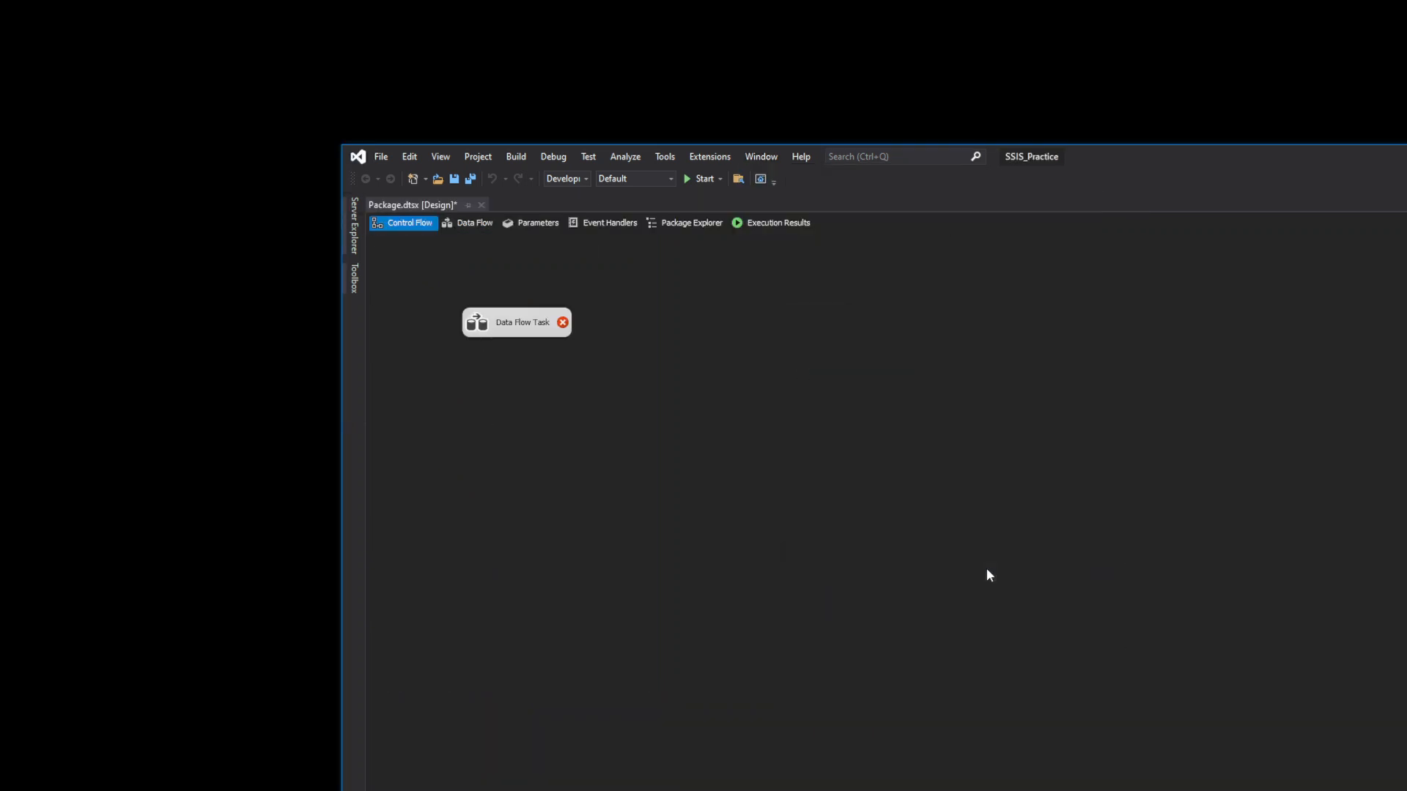
{"action": "left_click", "coordinate": [762, 157]}
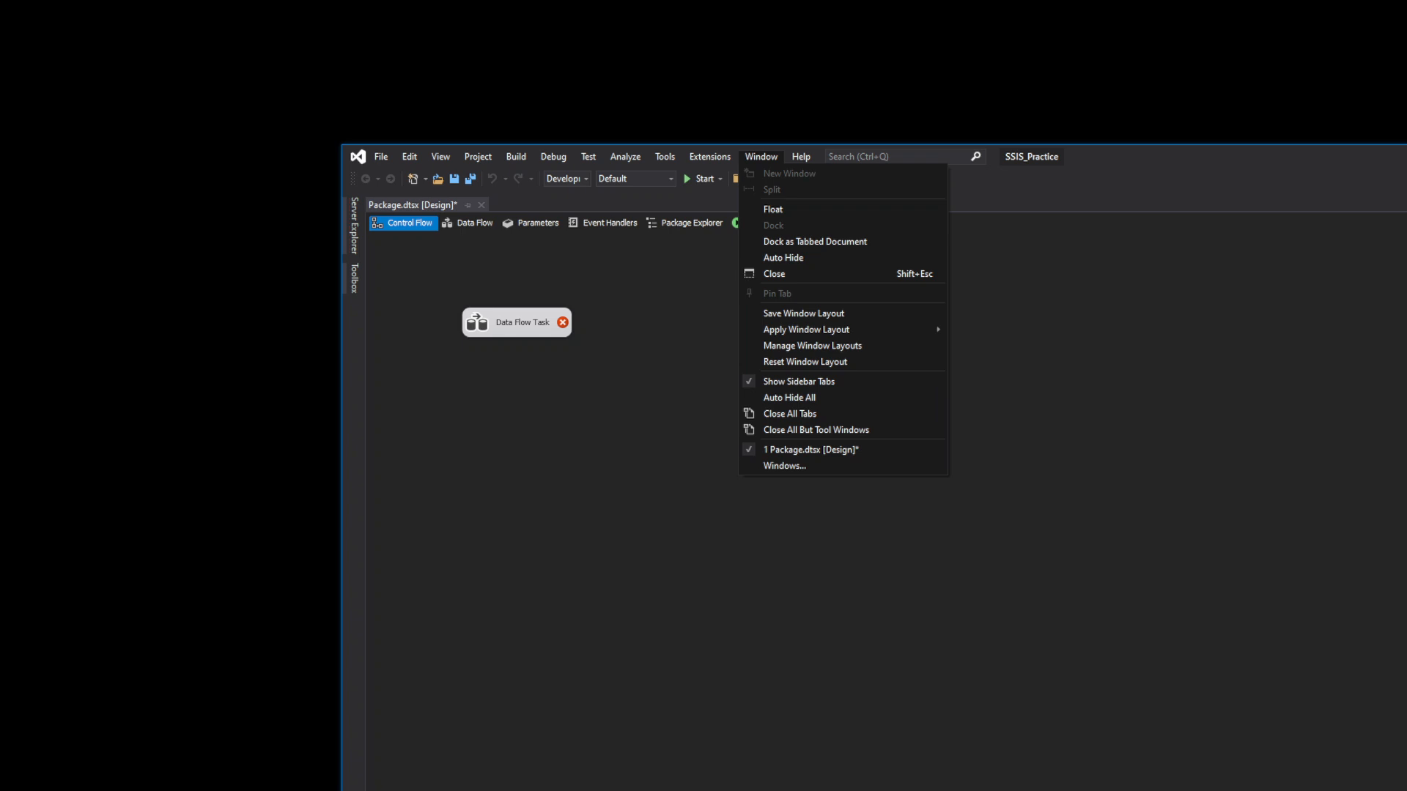
{"action": "left_click_drag", "start_coordinate": [1403, 632], "coordinate": [1212, 639]}
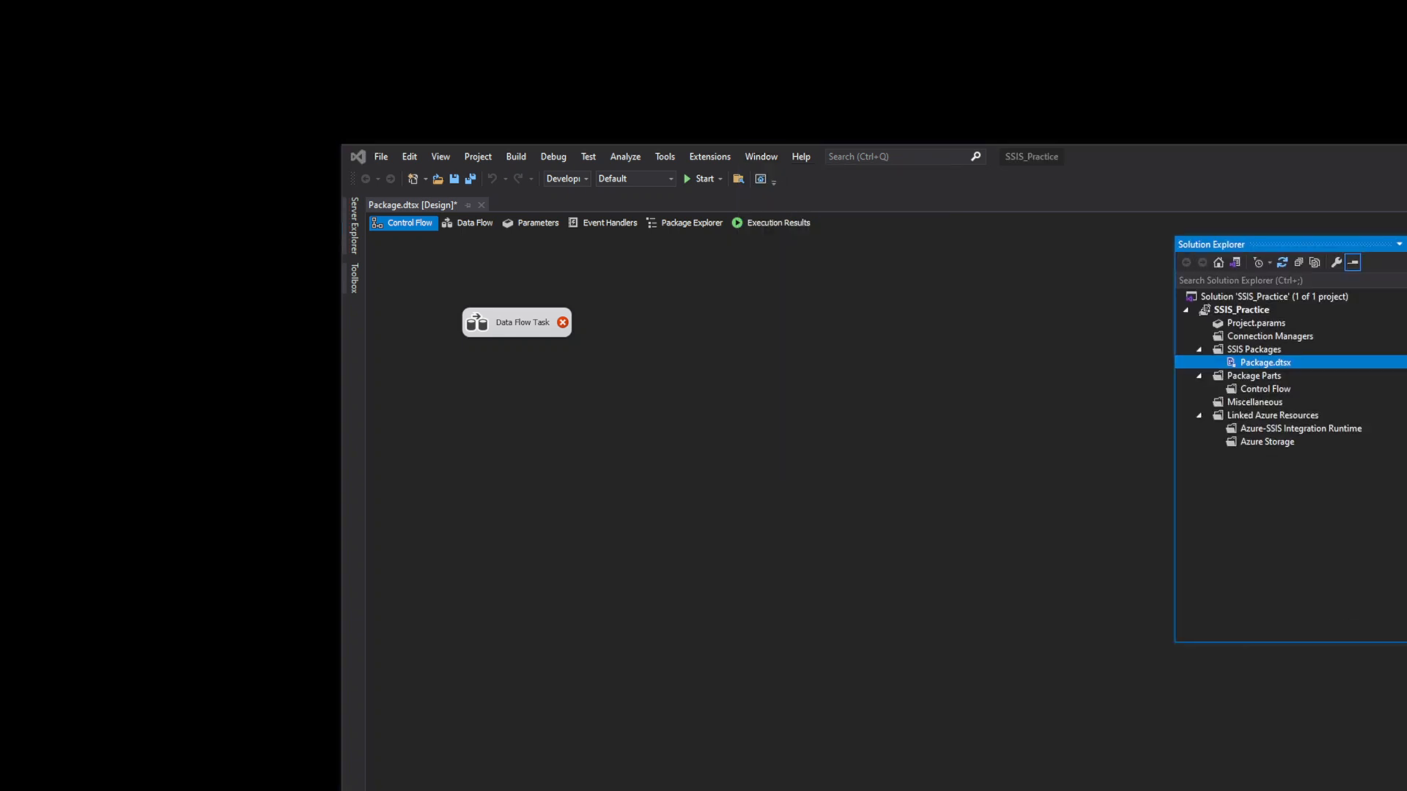
- Reset the window layout to its default once more, confirming with Yes
{"action": "left_click", "coordinate": [759, 157]}
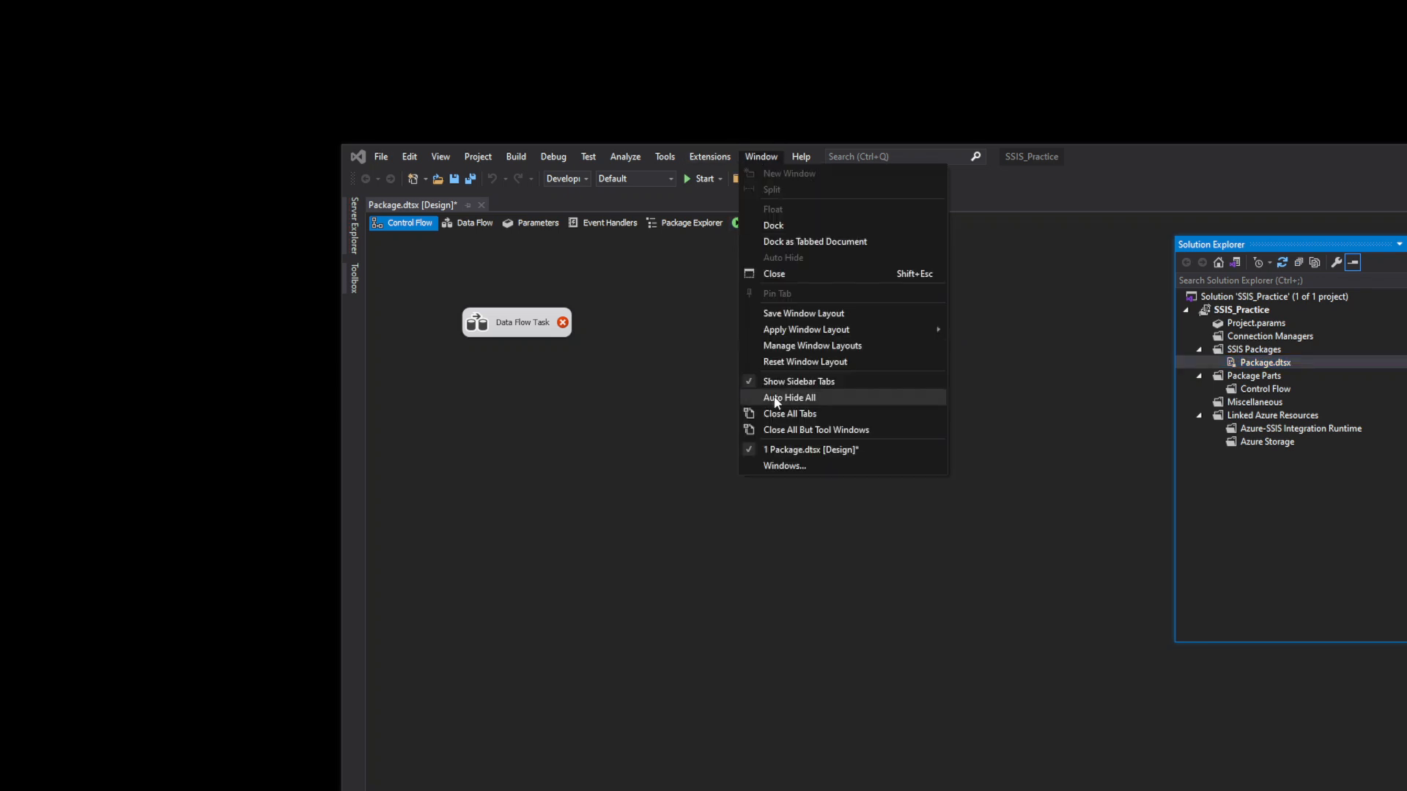
{"action": "left_click", "coordinate": [812, 364]}
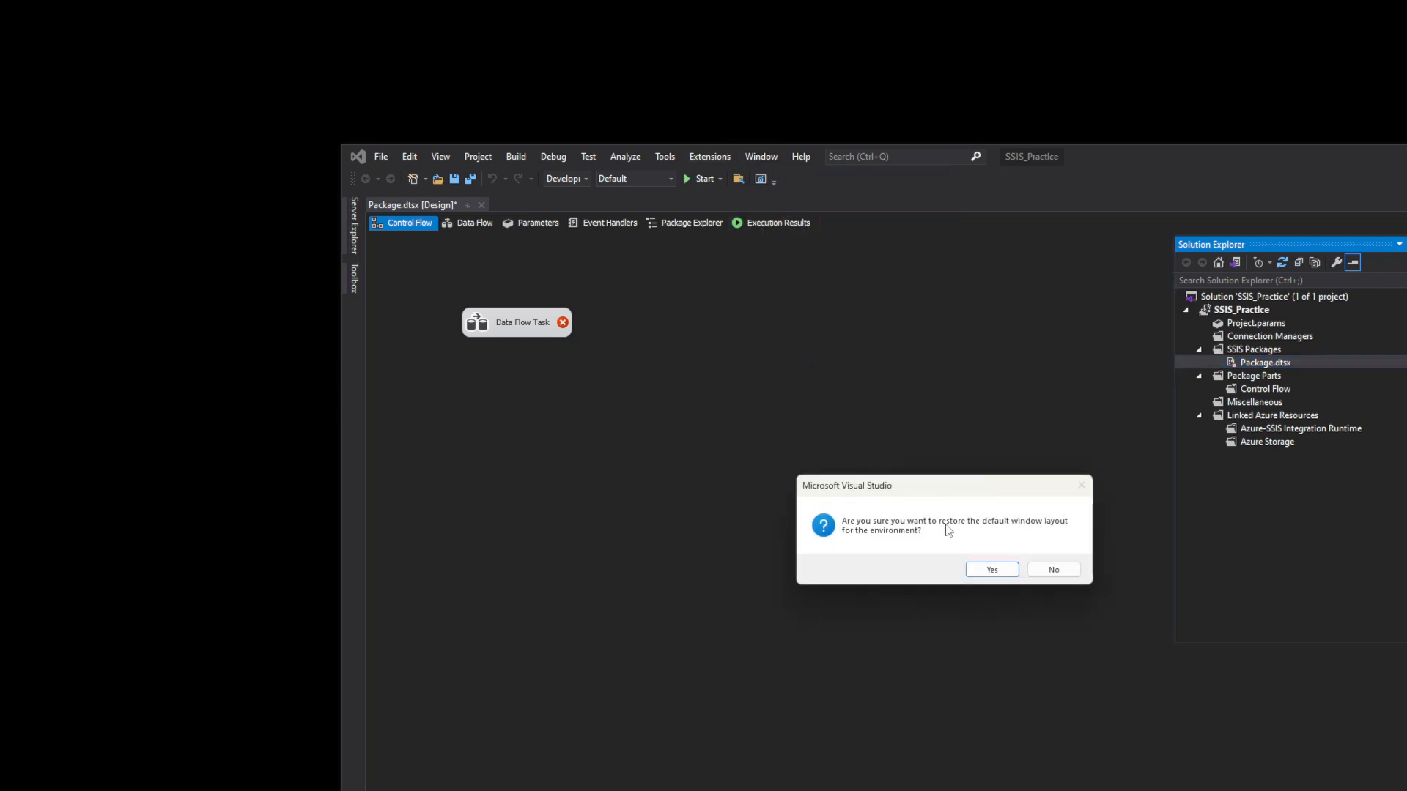
{"action": "left_click", "coordinate": [986, 570]}
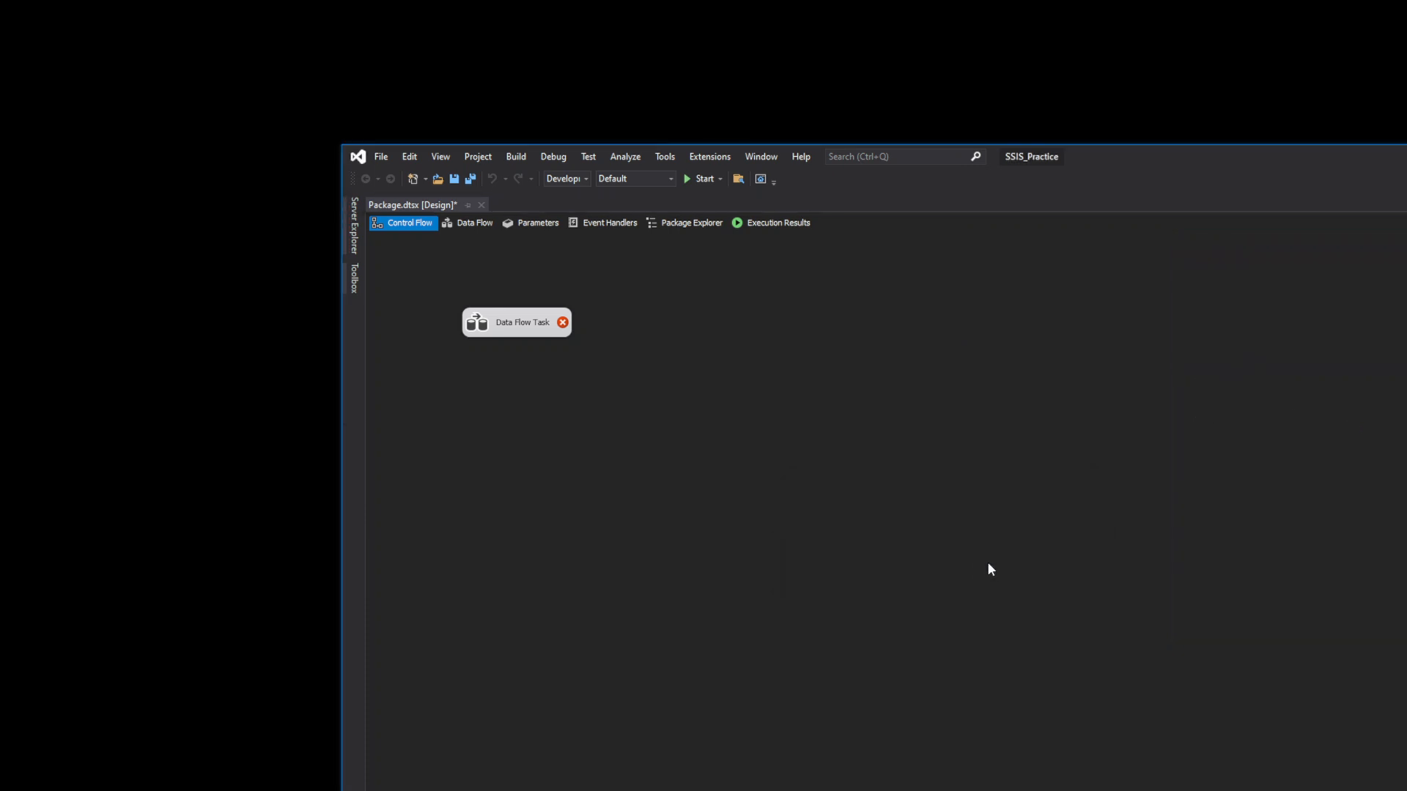
{"action": "left_click", "coordinate": [467, 224]}
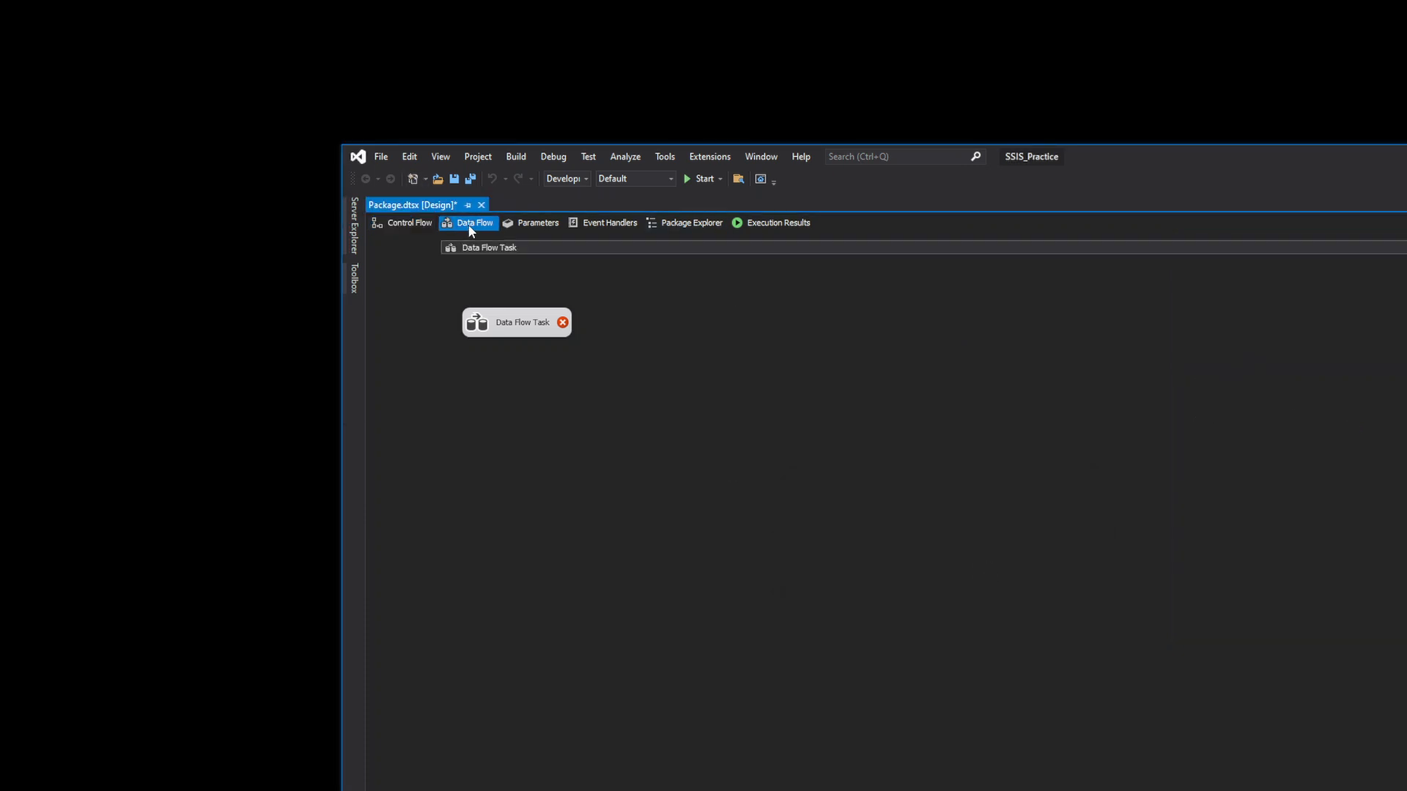
- Peek at Server Explorer and Toolbox, view the Data Flow designer, then return to Control Flow
{"action": "left_click", "coordinate": [355, 241]}
{"action": "left_click", "coordinate": [695, 296]}
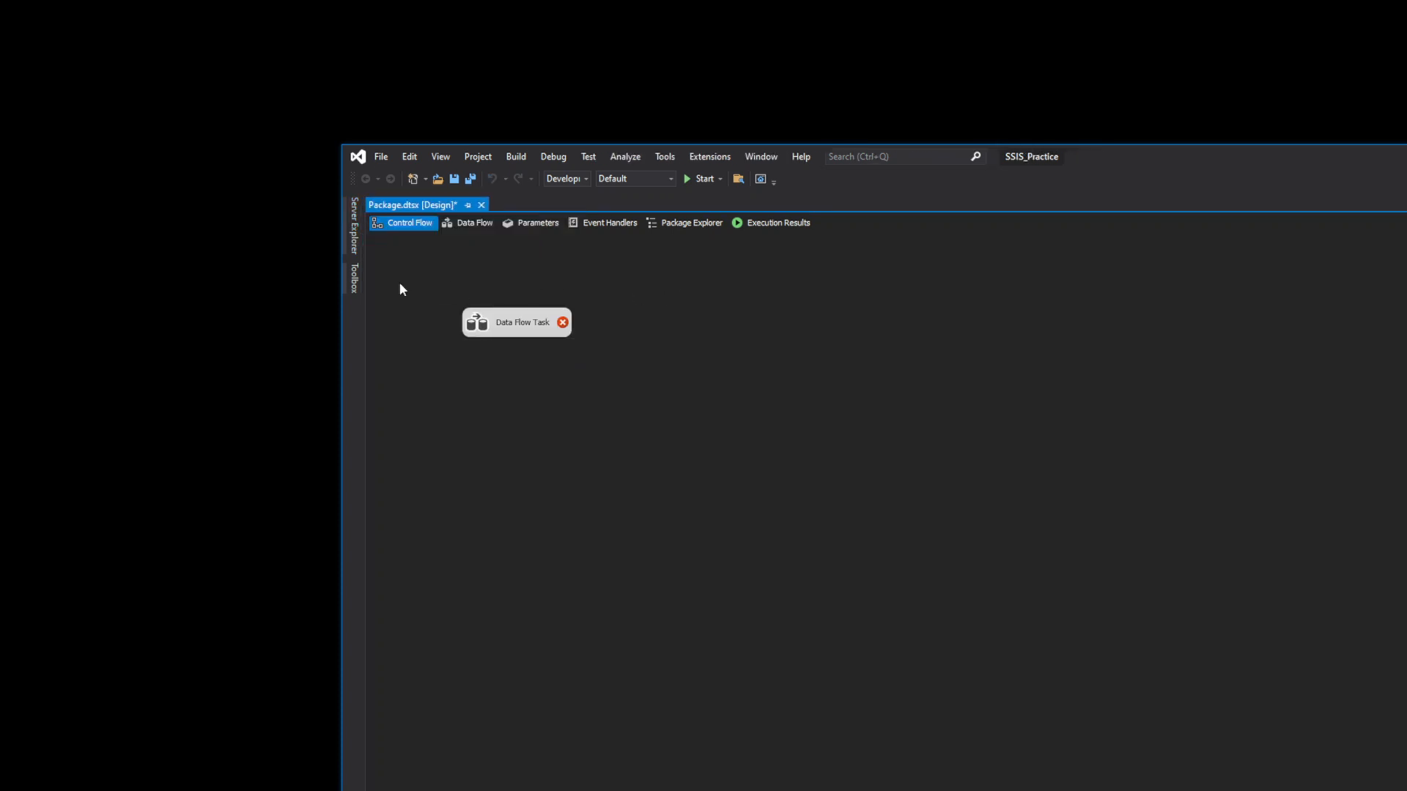
{"action": "left_click", "coordinate": [356, 273]}
{"action": "left_click", "coordinate": [667, 298]}
{"action": "left_click", "coordinate": [469, 223]}
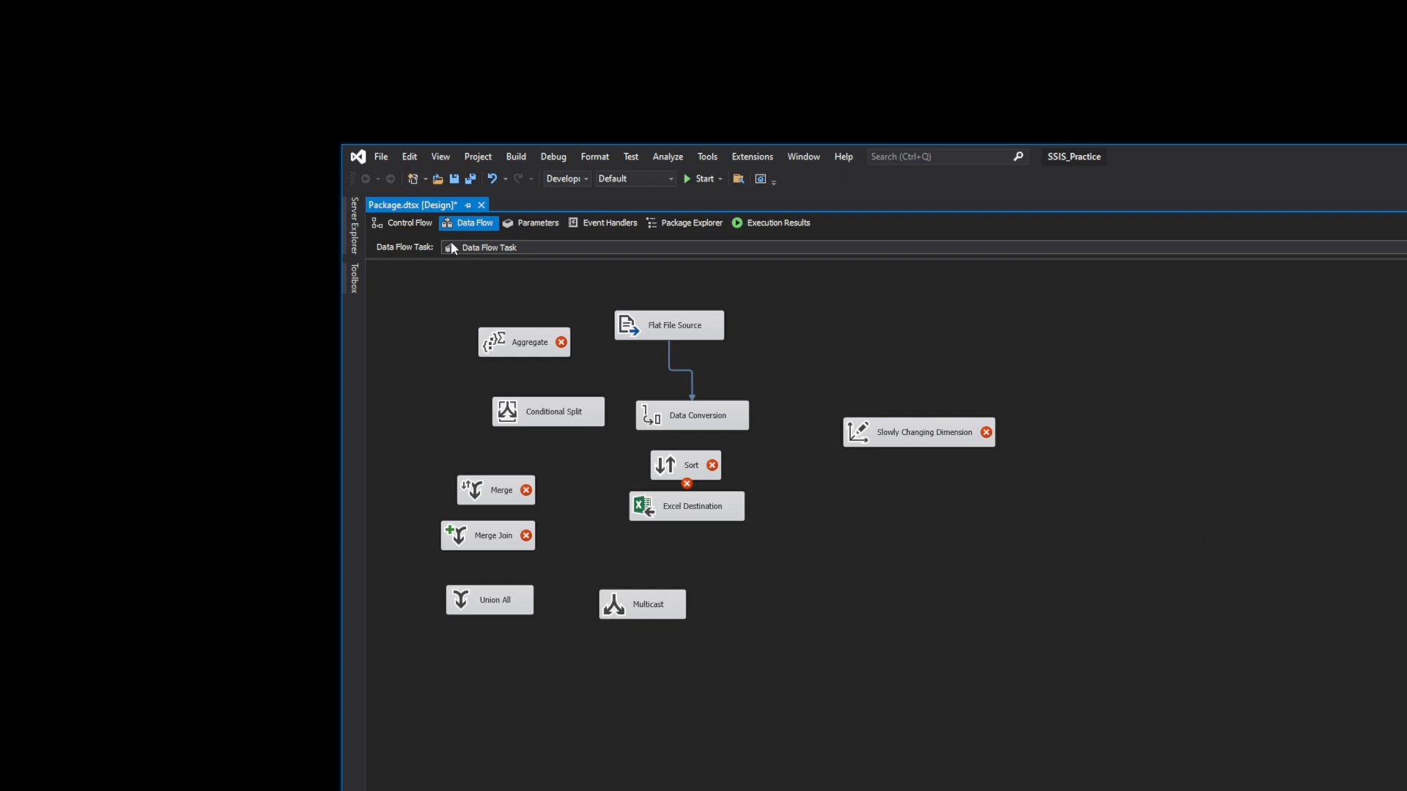
{"action": "left_click", "coordinate": [392, 223]}
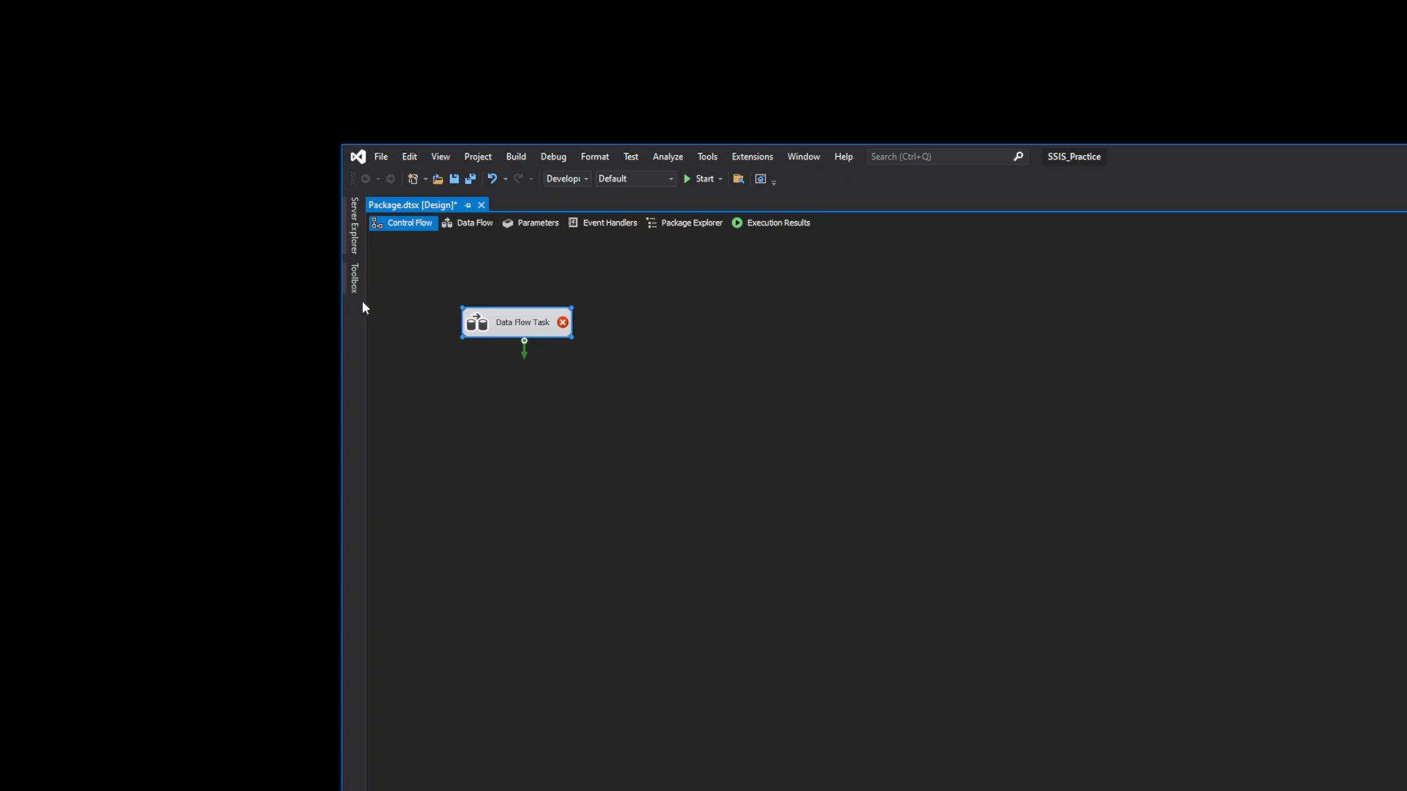
- Peek at Toolbox and Server Explorer again, then open the Data Flow Task designer
{"action": "left_click", "coordinate": [356, 280]}
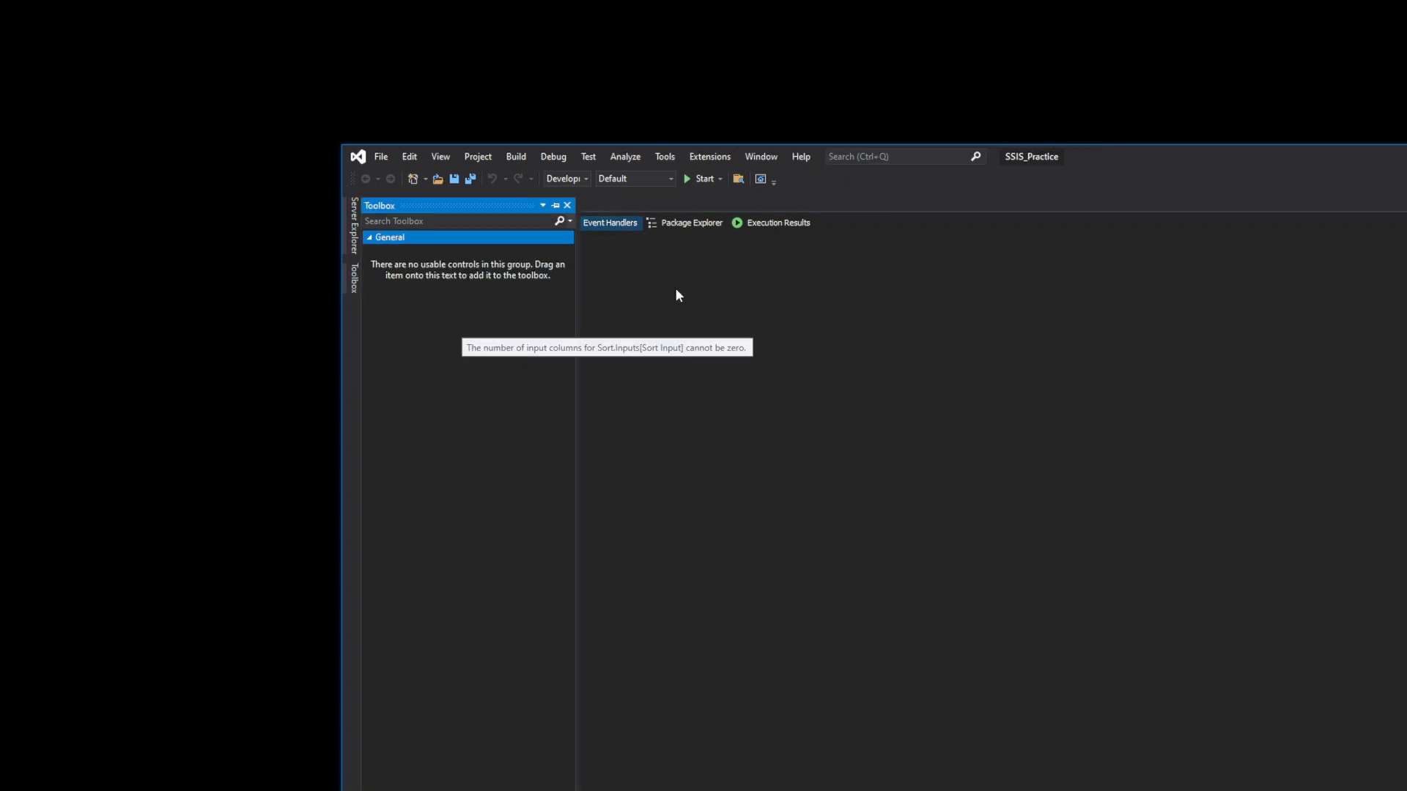
{"action": "left_click", "coordinate": [772, 302]}
{"action": "left_click", "coordinate": [352, 233]}
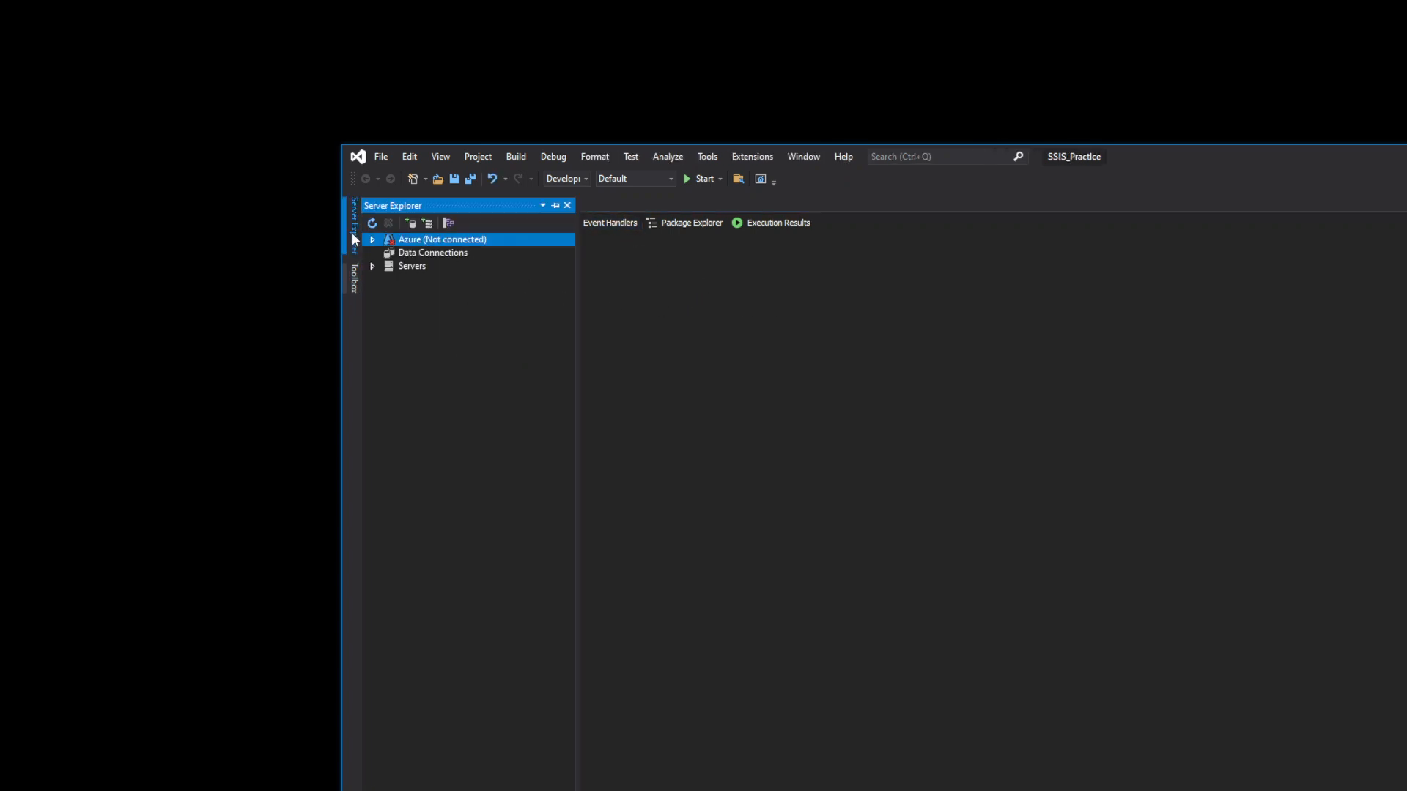
{"action": "left_click", "coordinate": [969, 487]}
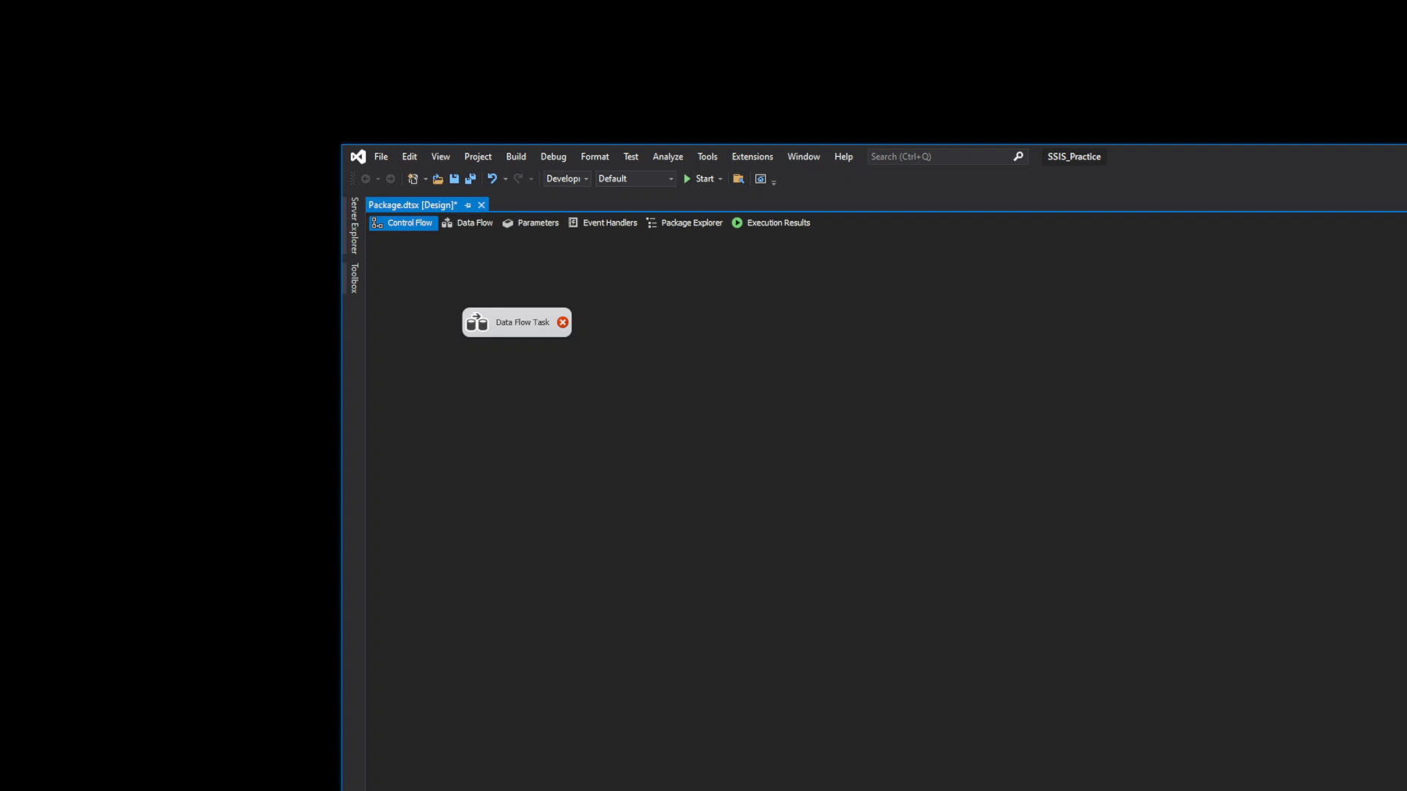
{"action": "left_click", "coordinate": [475, 224]}
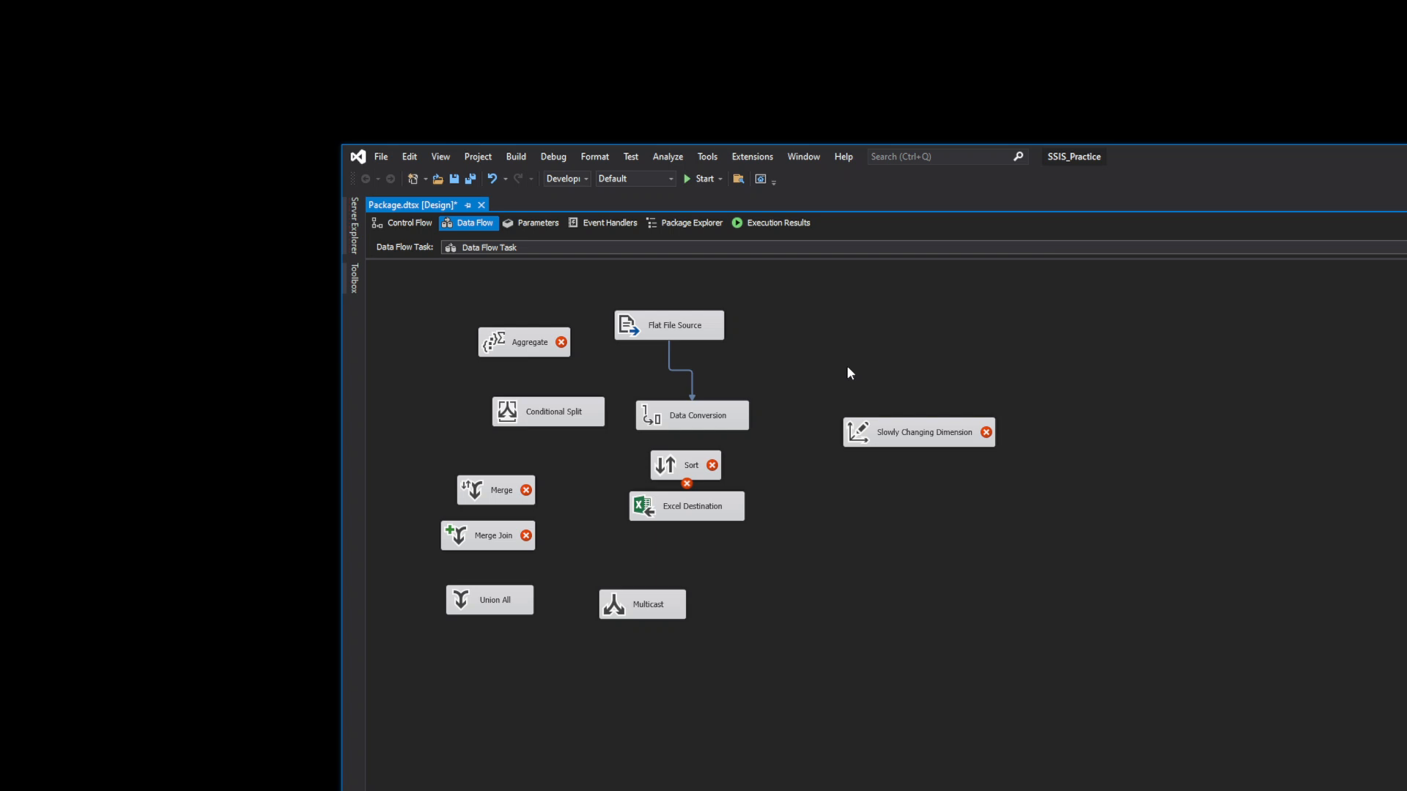
- Switch back to the Control Flow view, where the single Data Flow Task is shown
{"action": "left_click", "coordinate": [421, 230]}
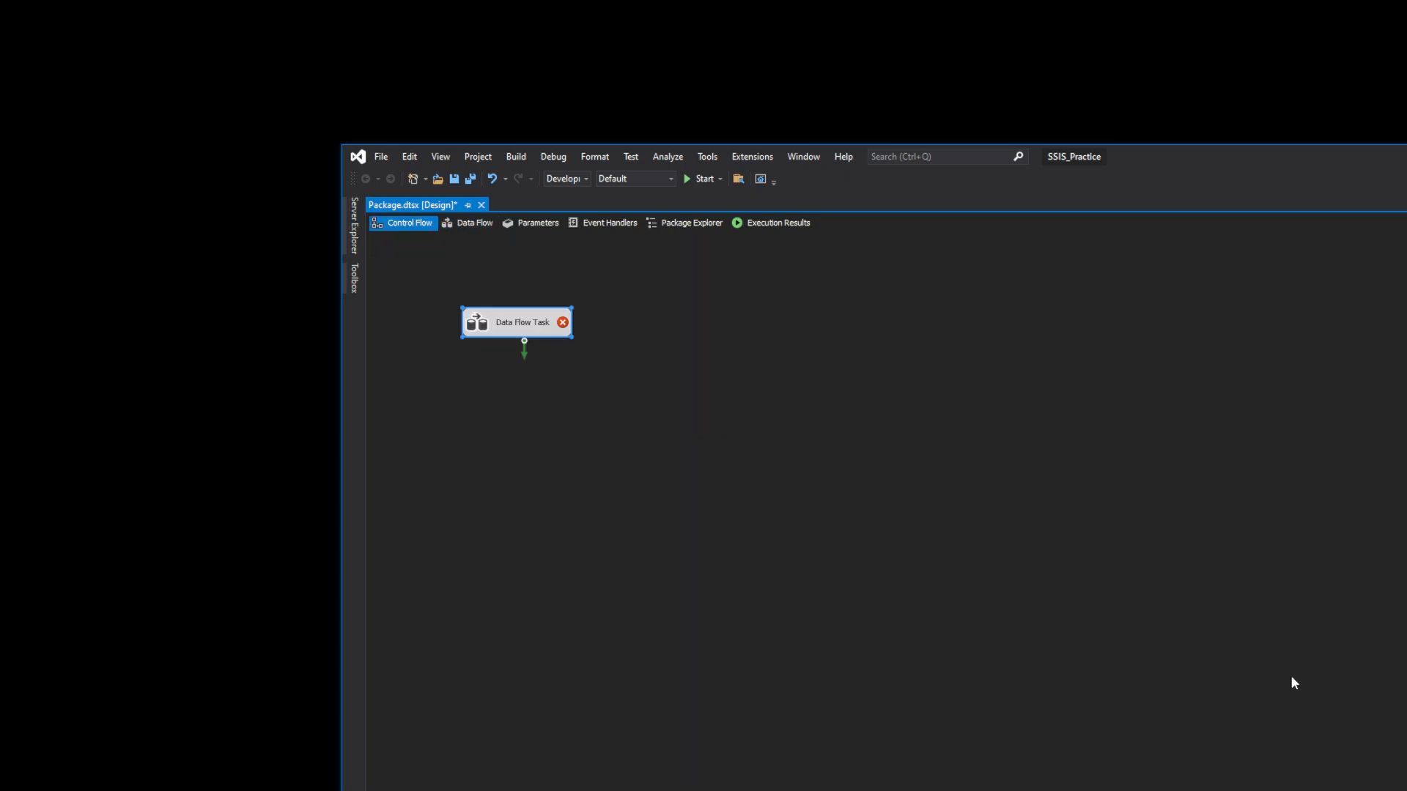